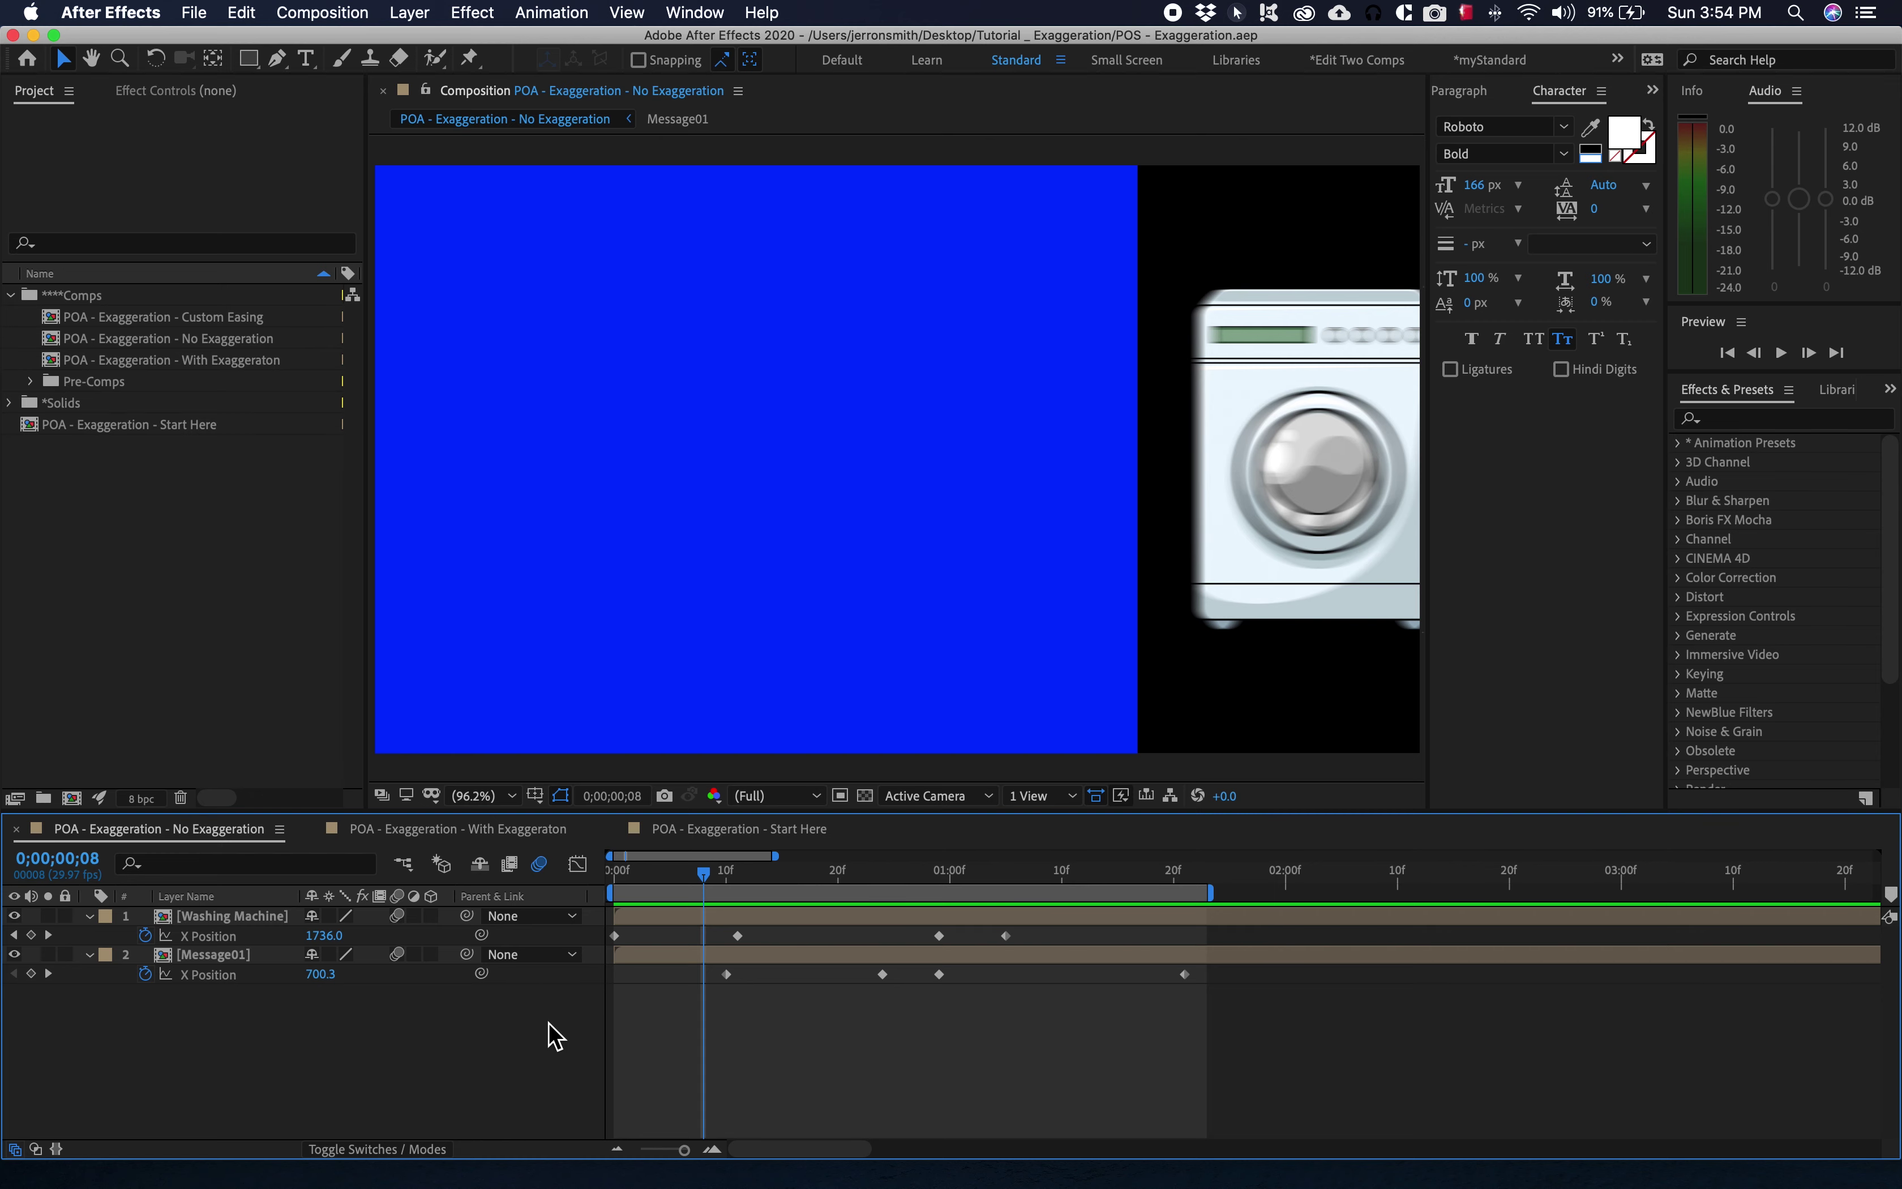
Preview the "POA - Exaggeration - No Exaggeration" and "POA - Exaggeration - With Exaggeraton" compositions to compare their washing machine animations.
key(space)
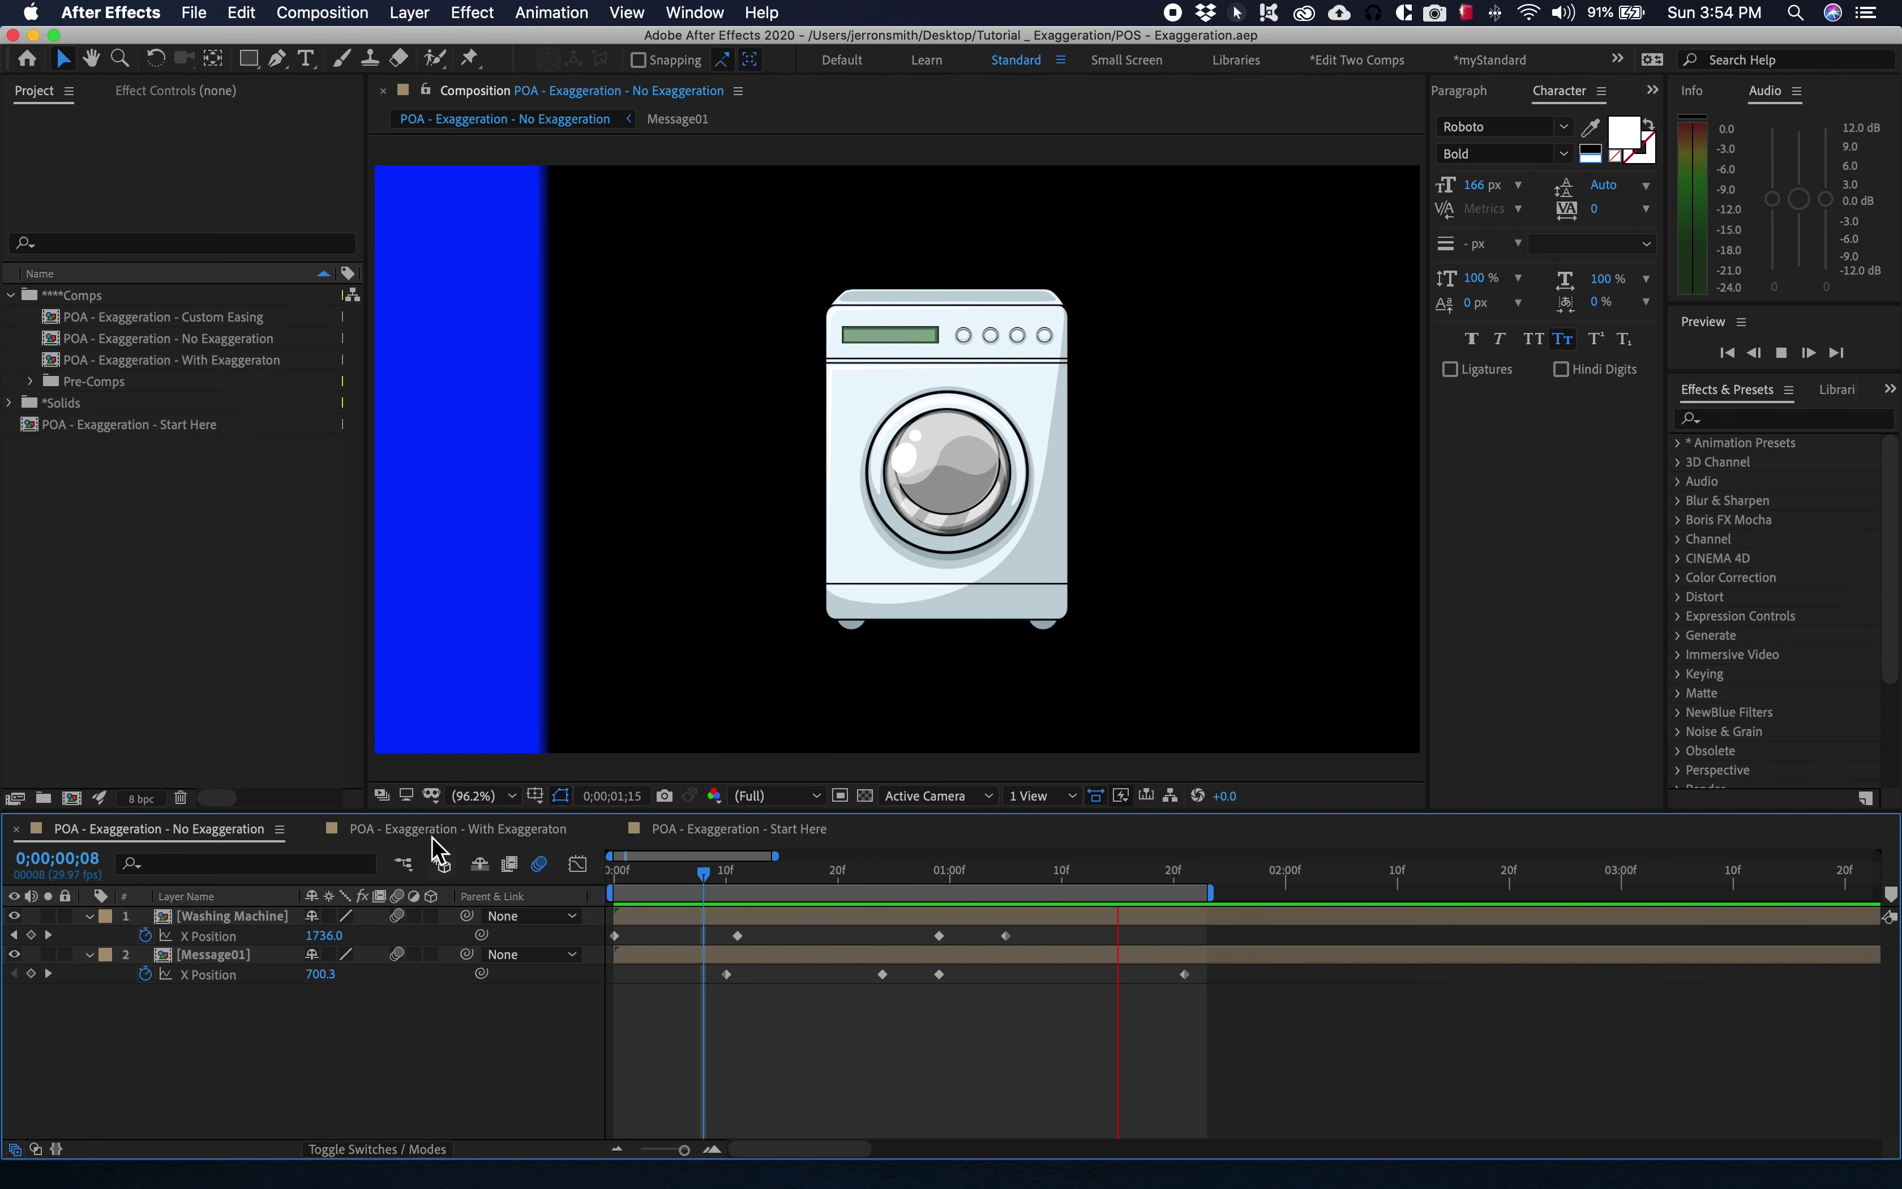
click(431, 830)
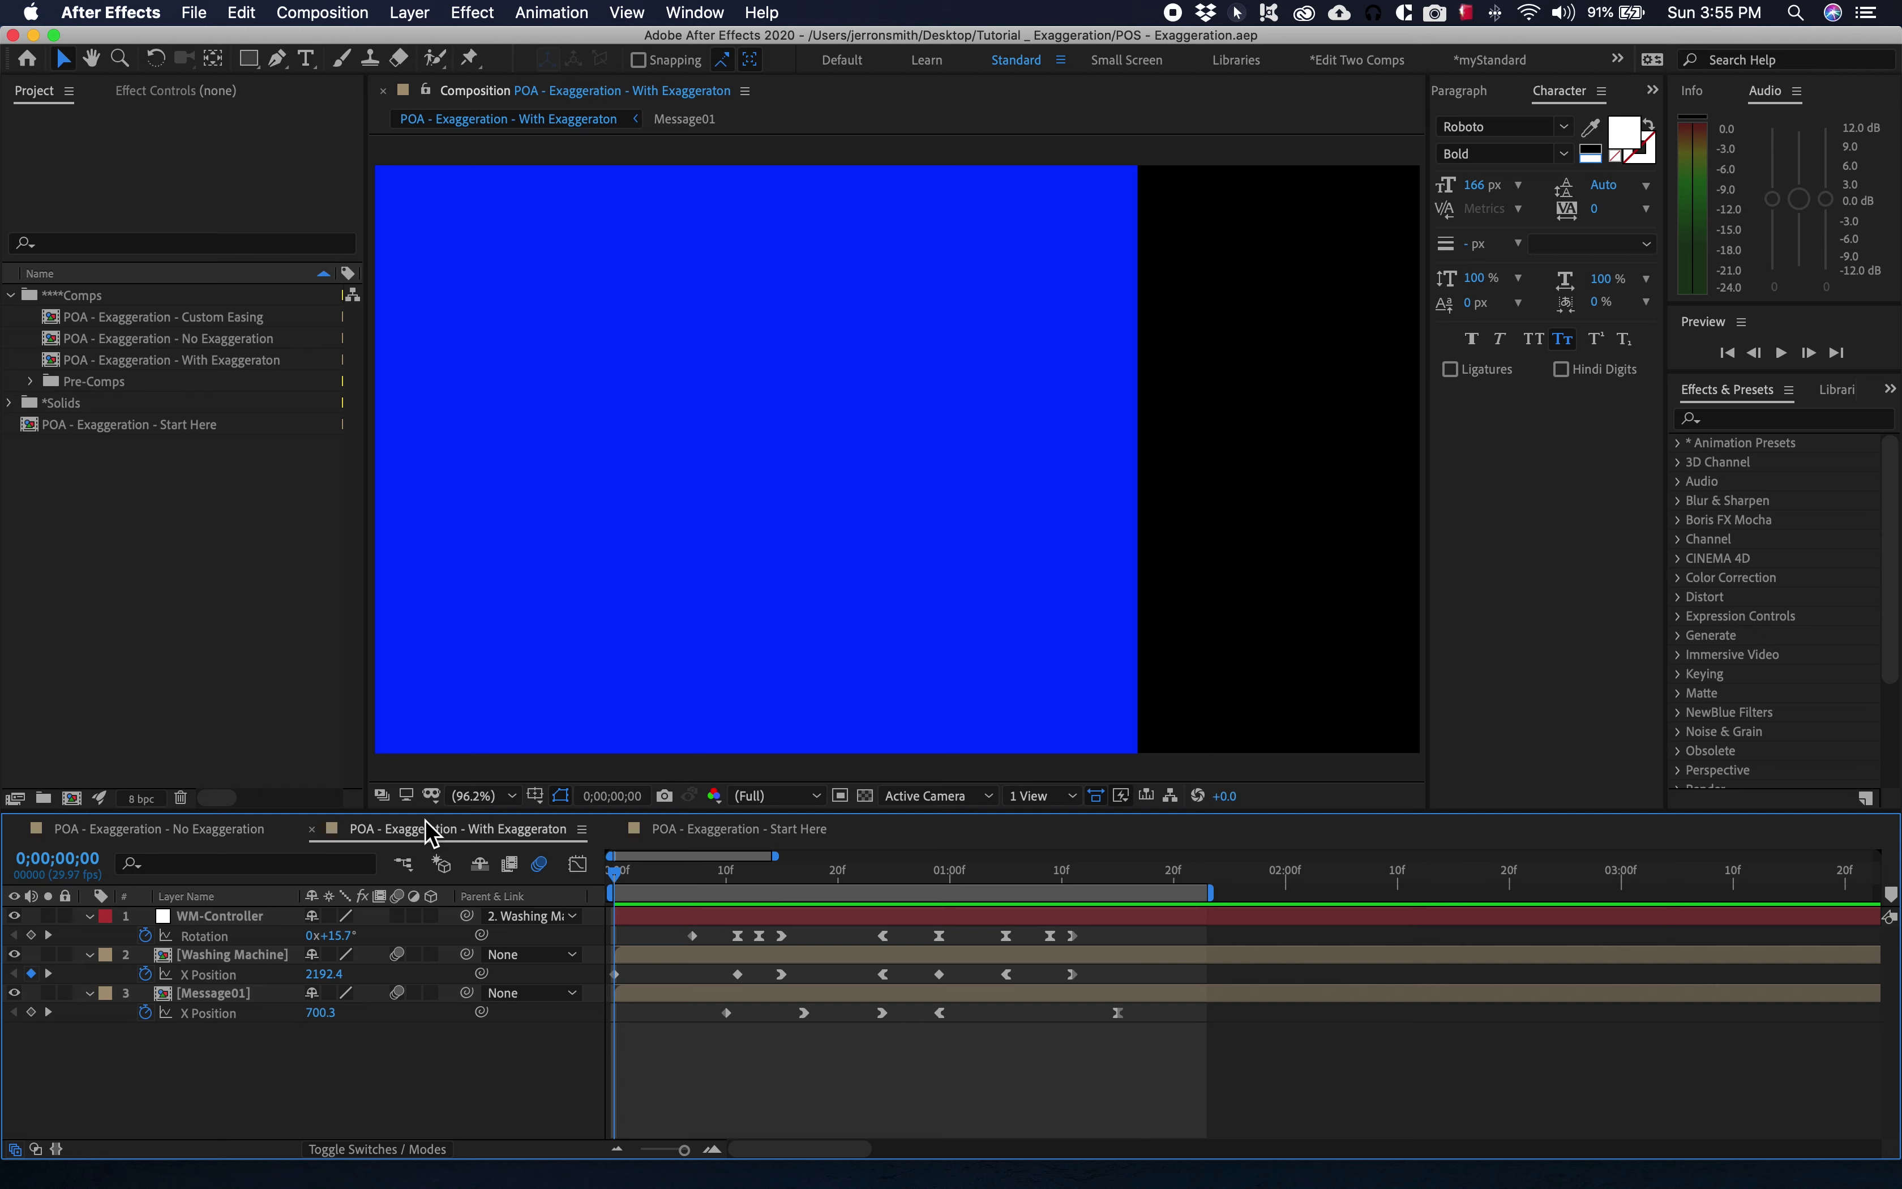
key(space)
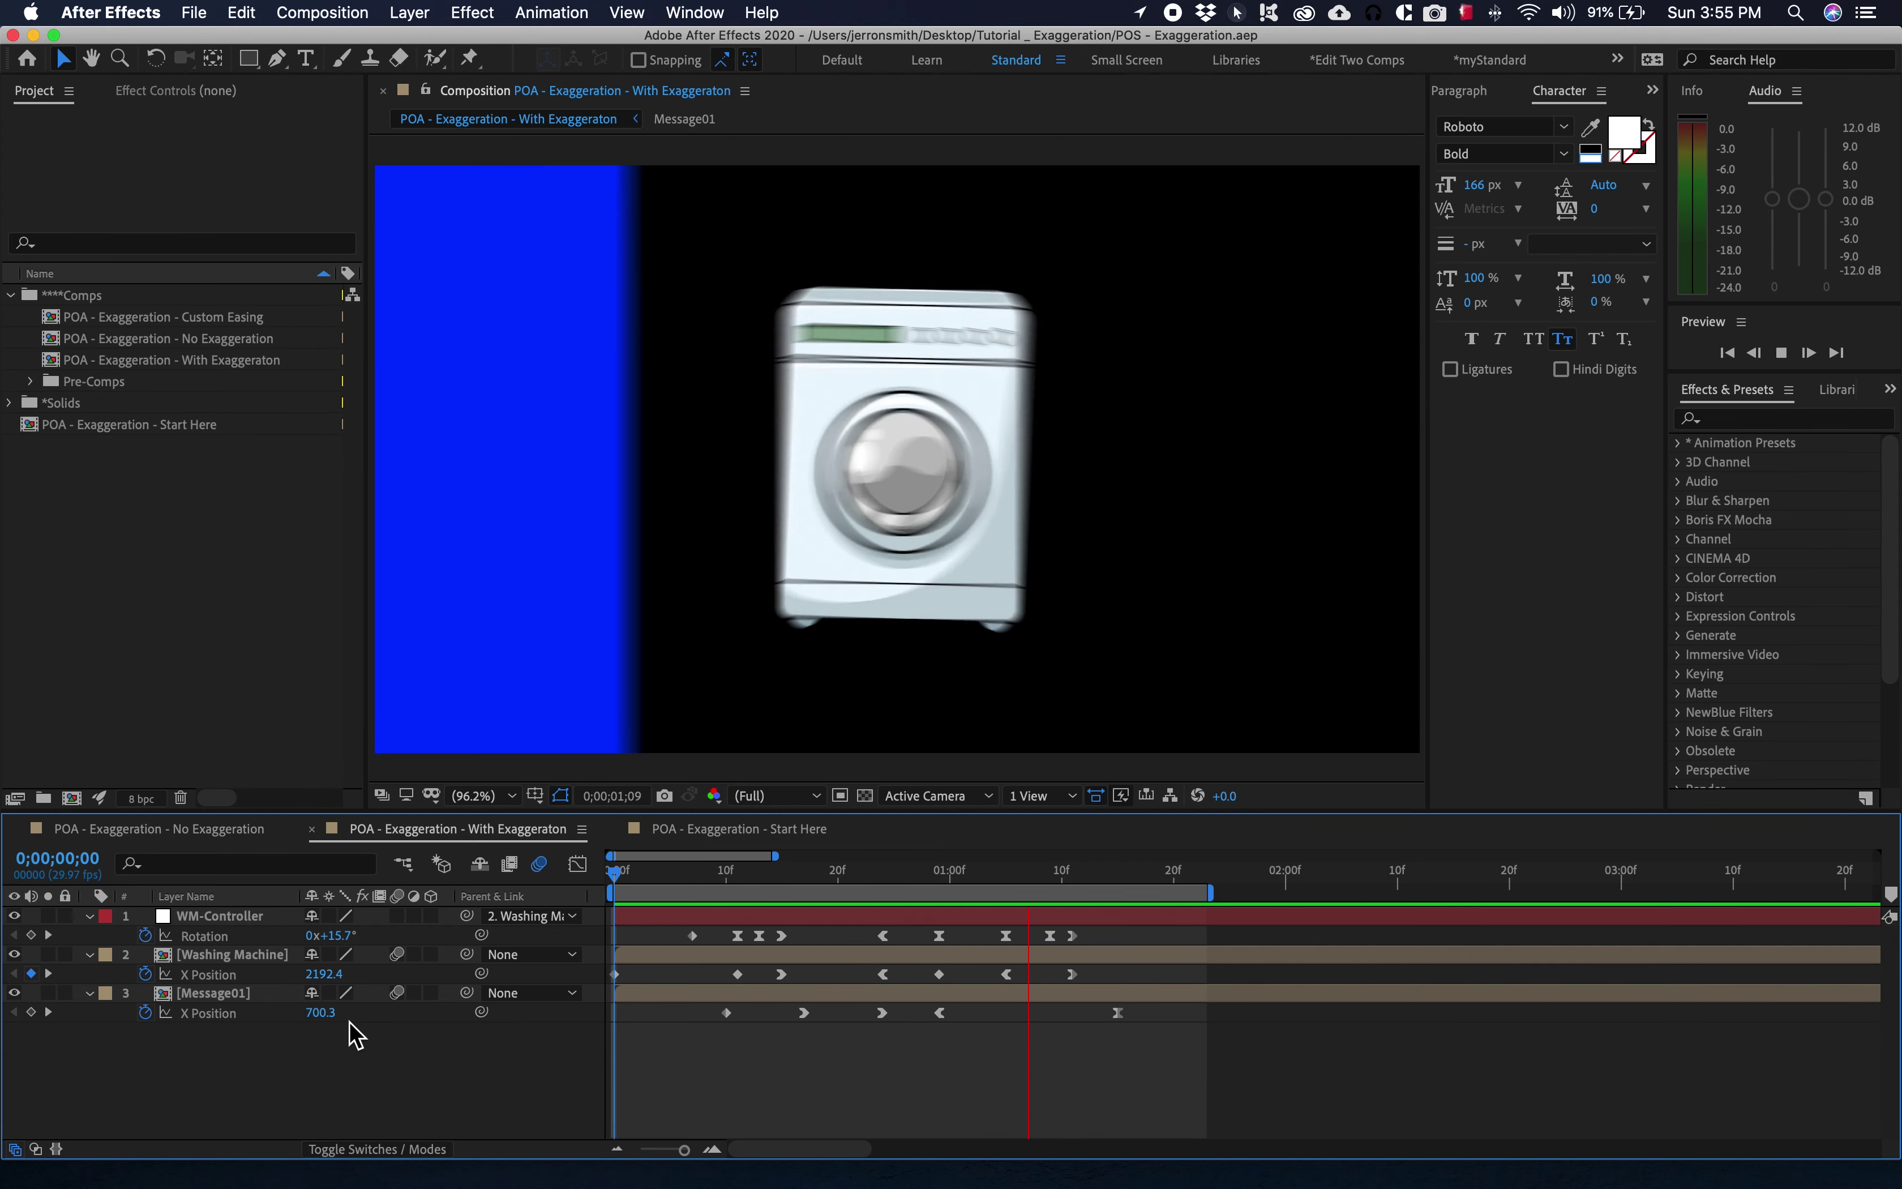
key(space)
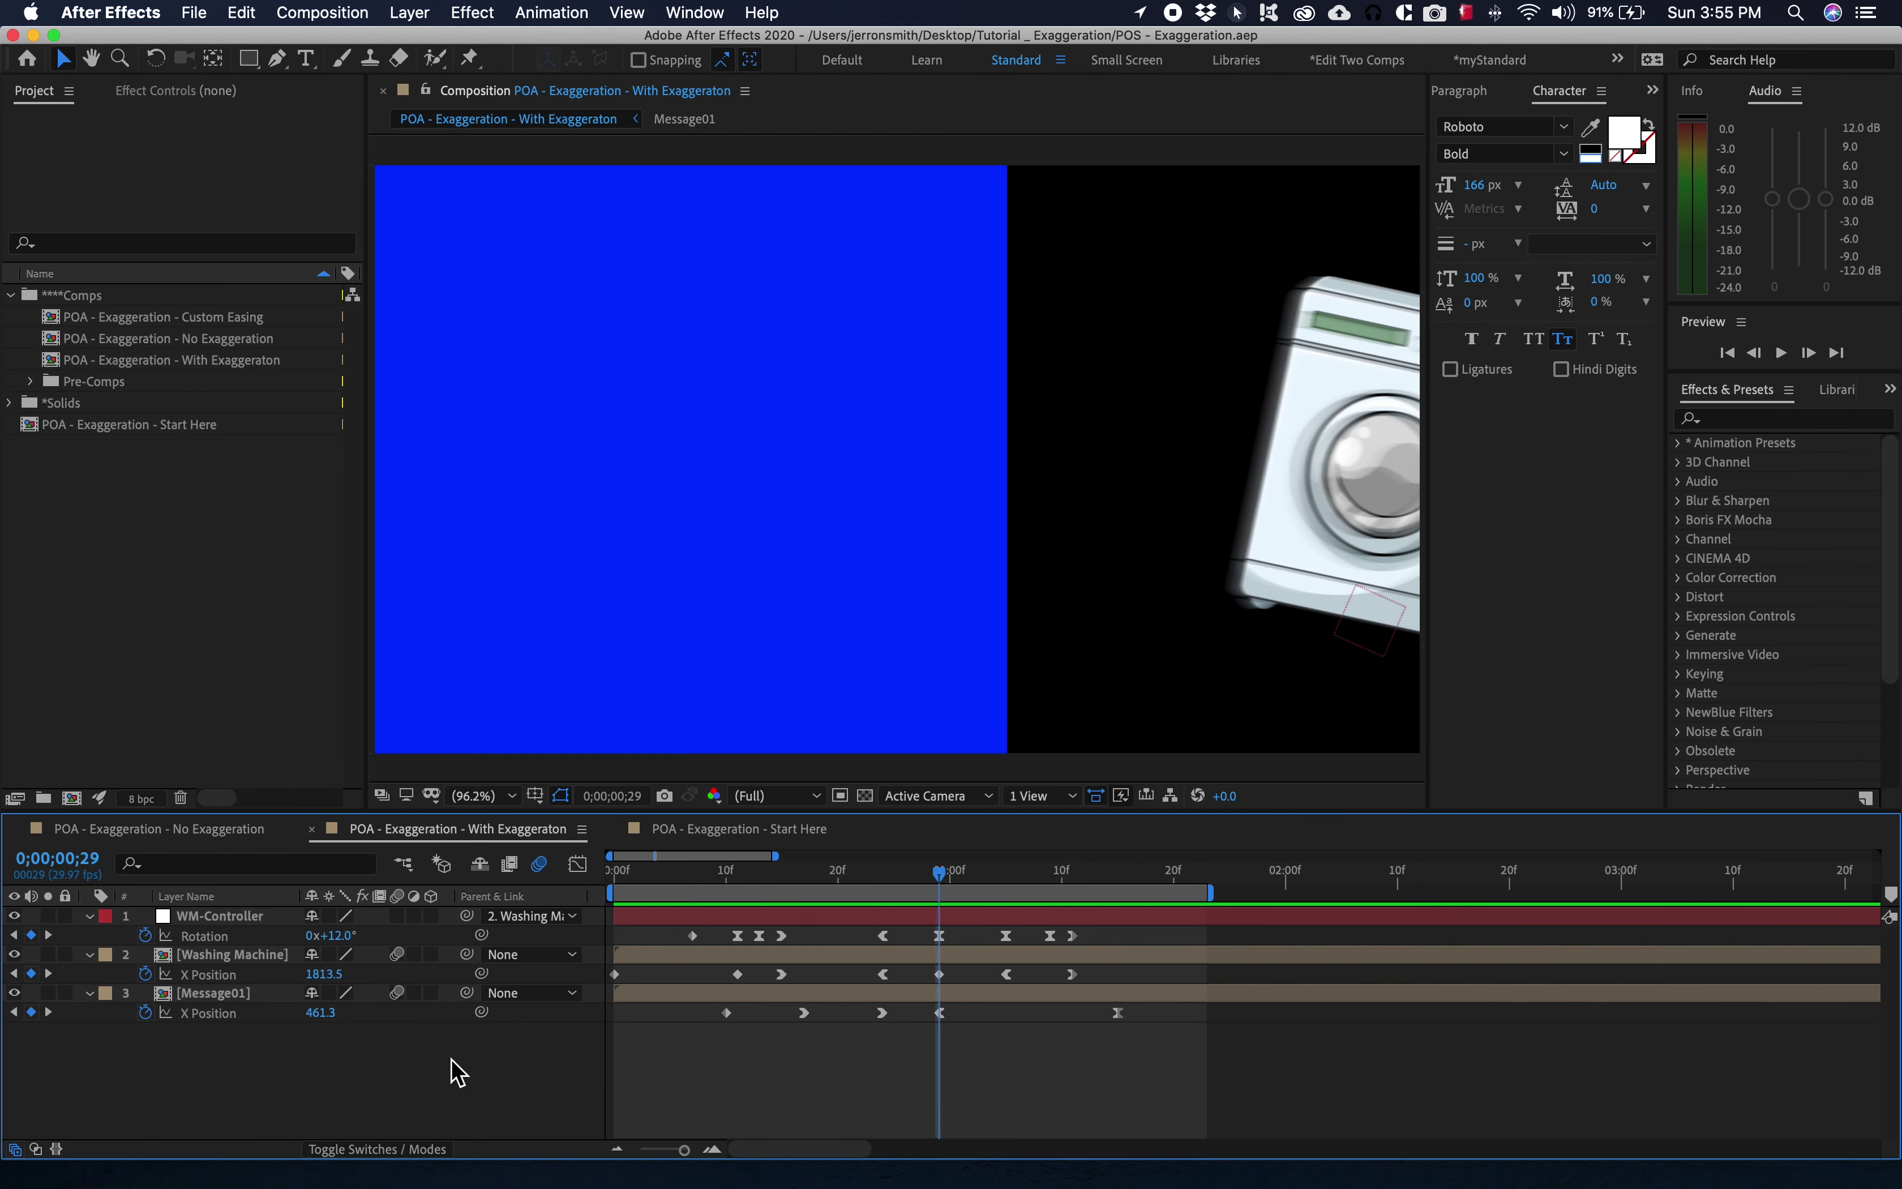
Switch to the "POA - Exaggeration - Start Here" composition and close the timelines of the two comparison compositions.
click(720, 835)
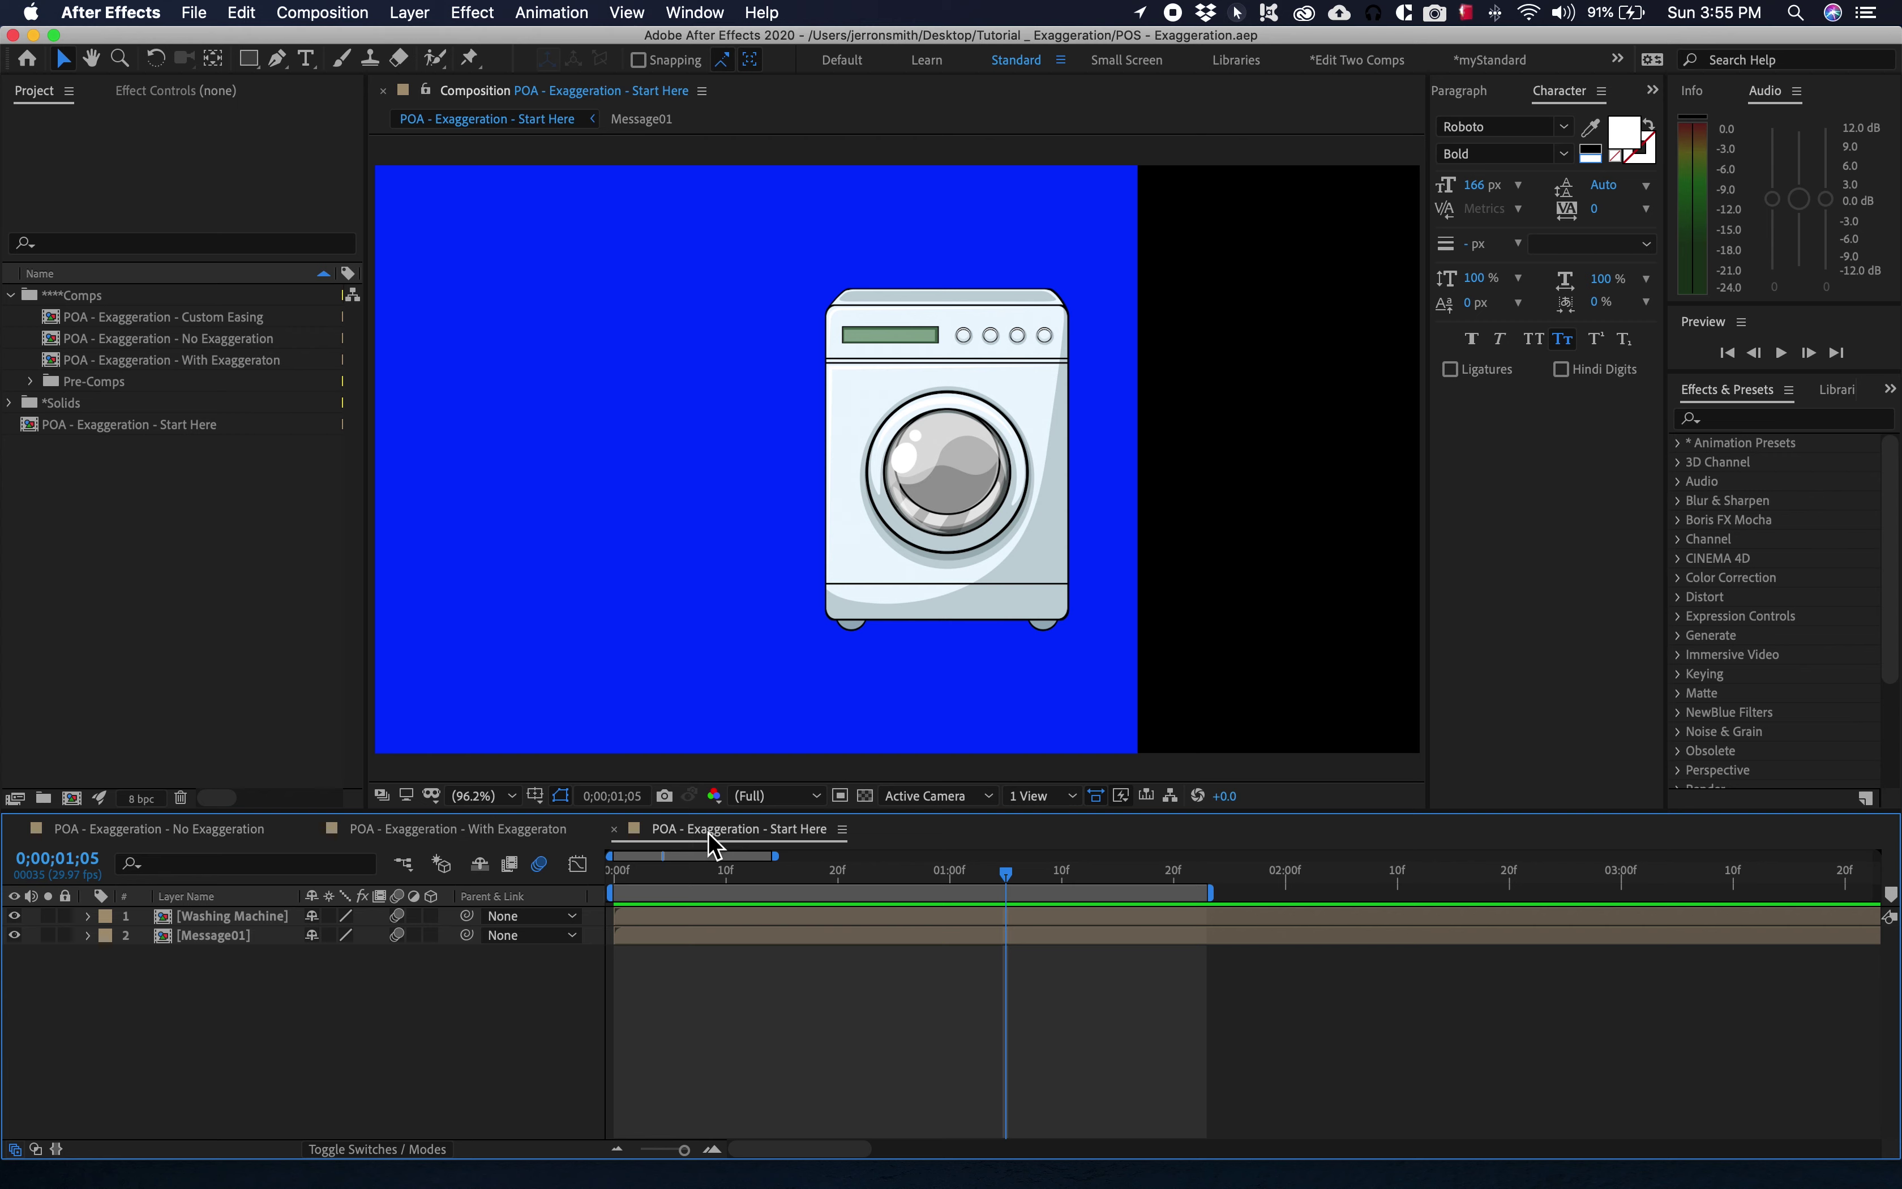
click(312, 830)
click(17, 829)
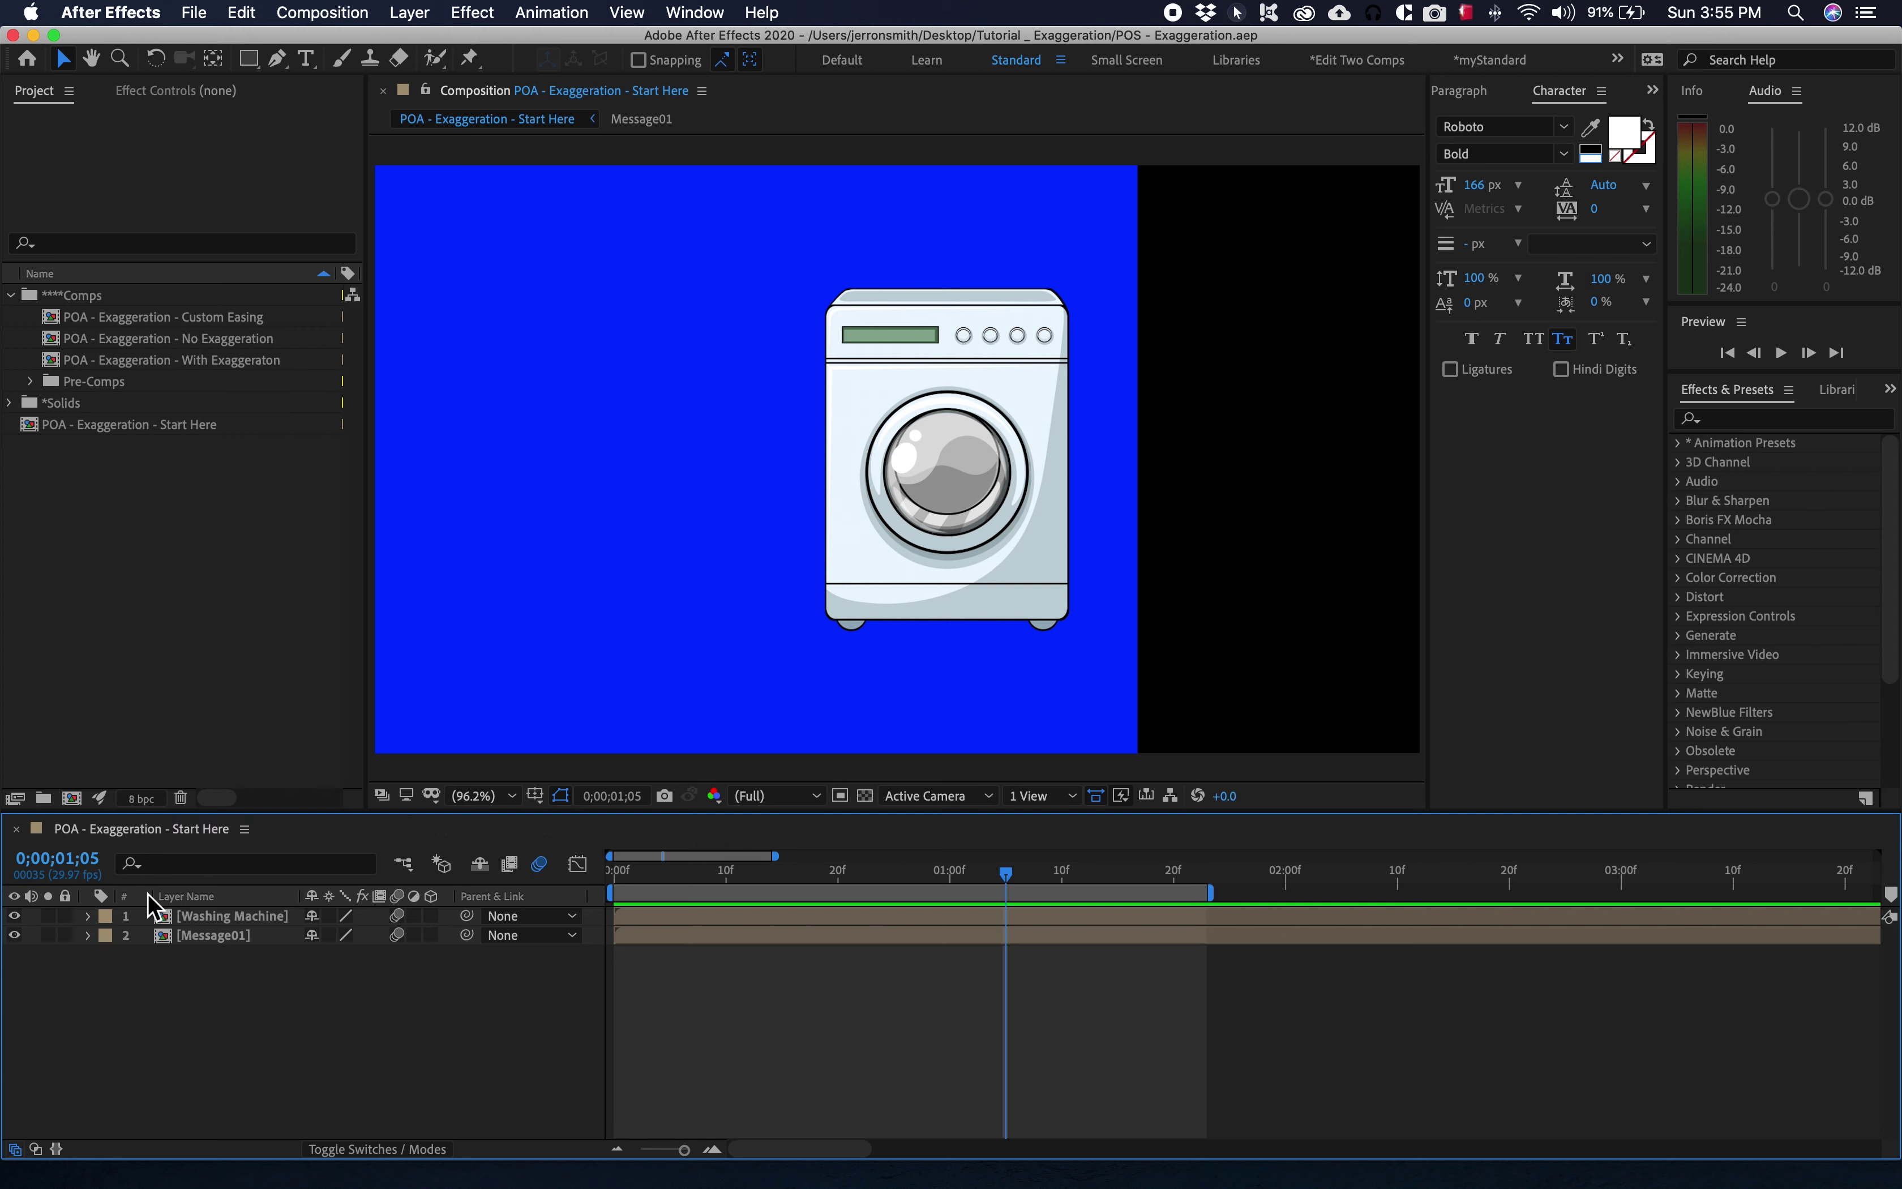
Return the current time to the start and reveal the position properties of the Washing Machine and Message01 layers.
drag(627, 874, 573, 874)
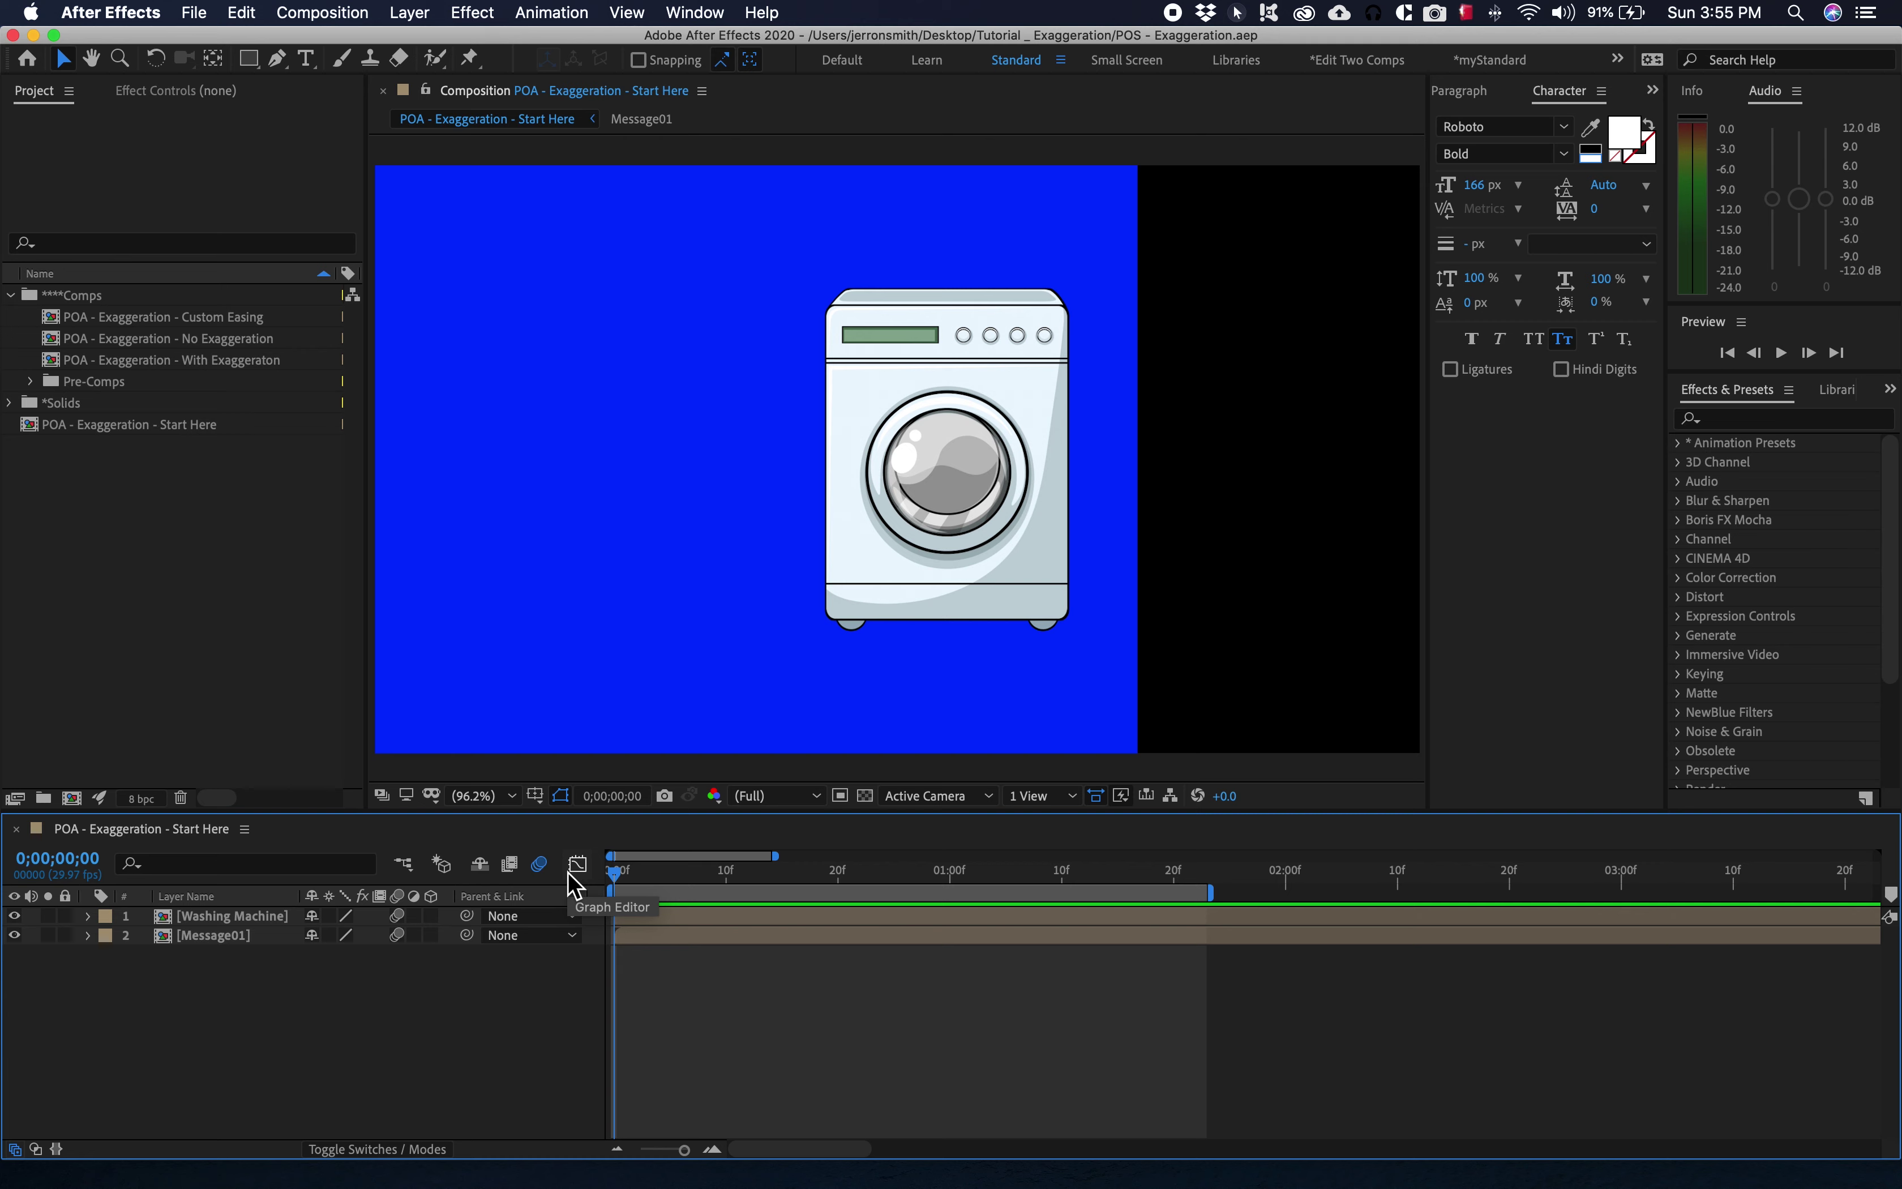
drag(233, 1024, 190, 926)
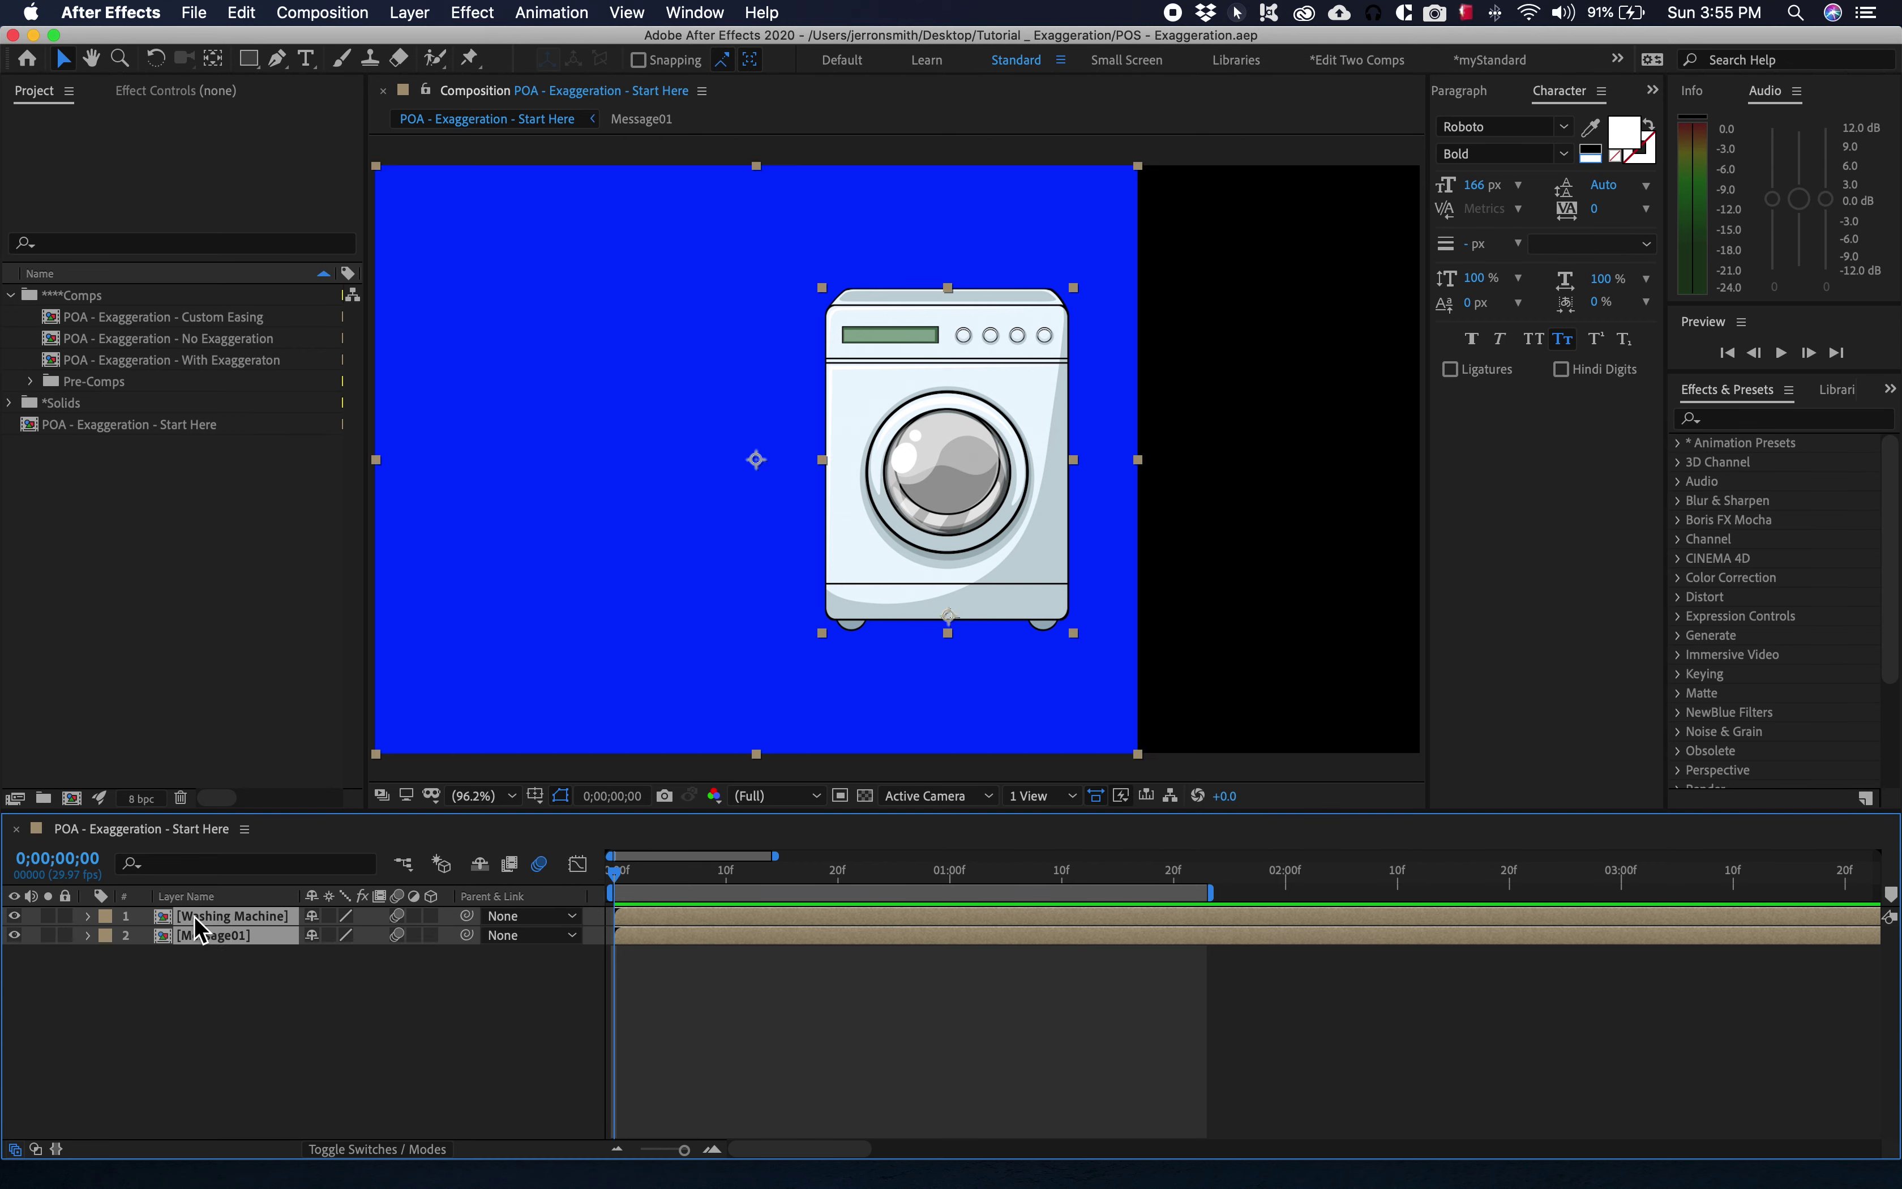
key(p)
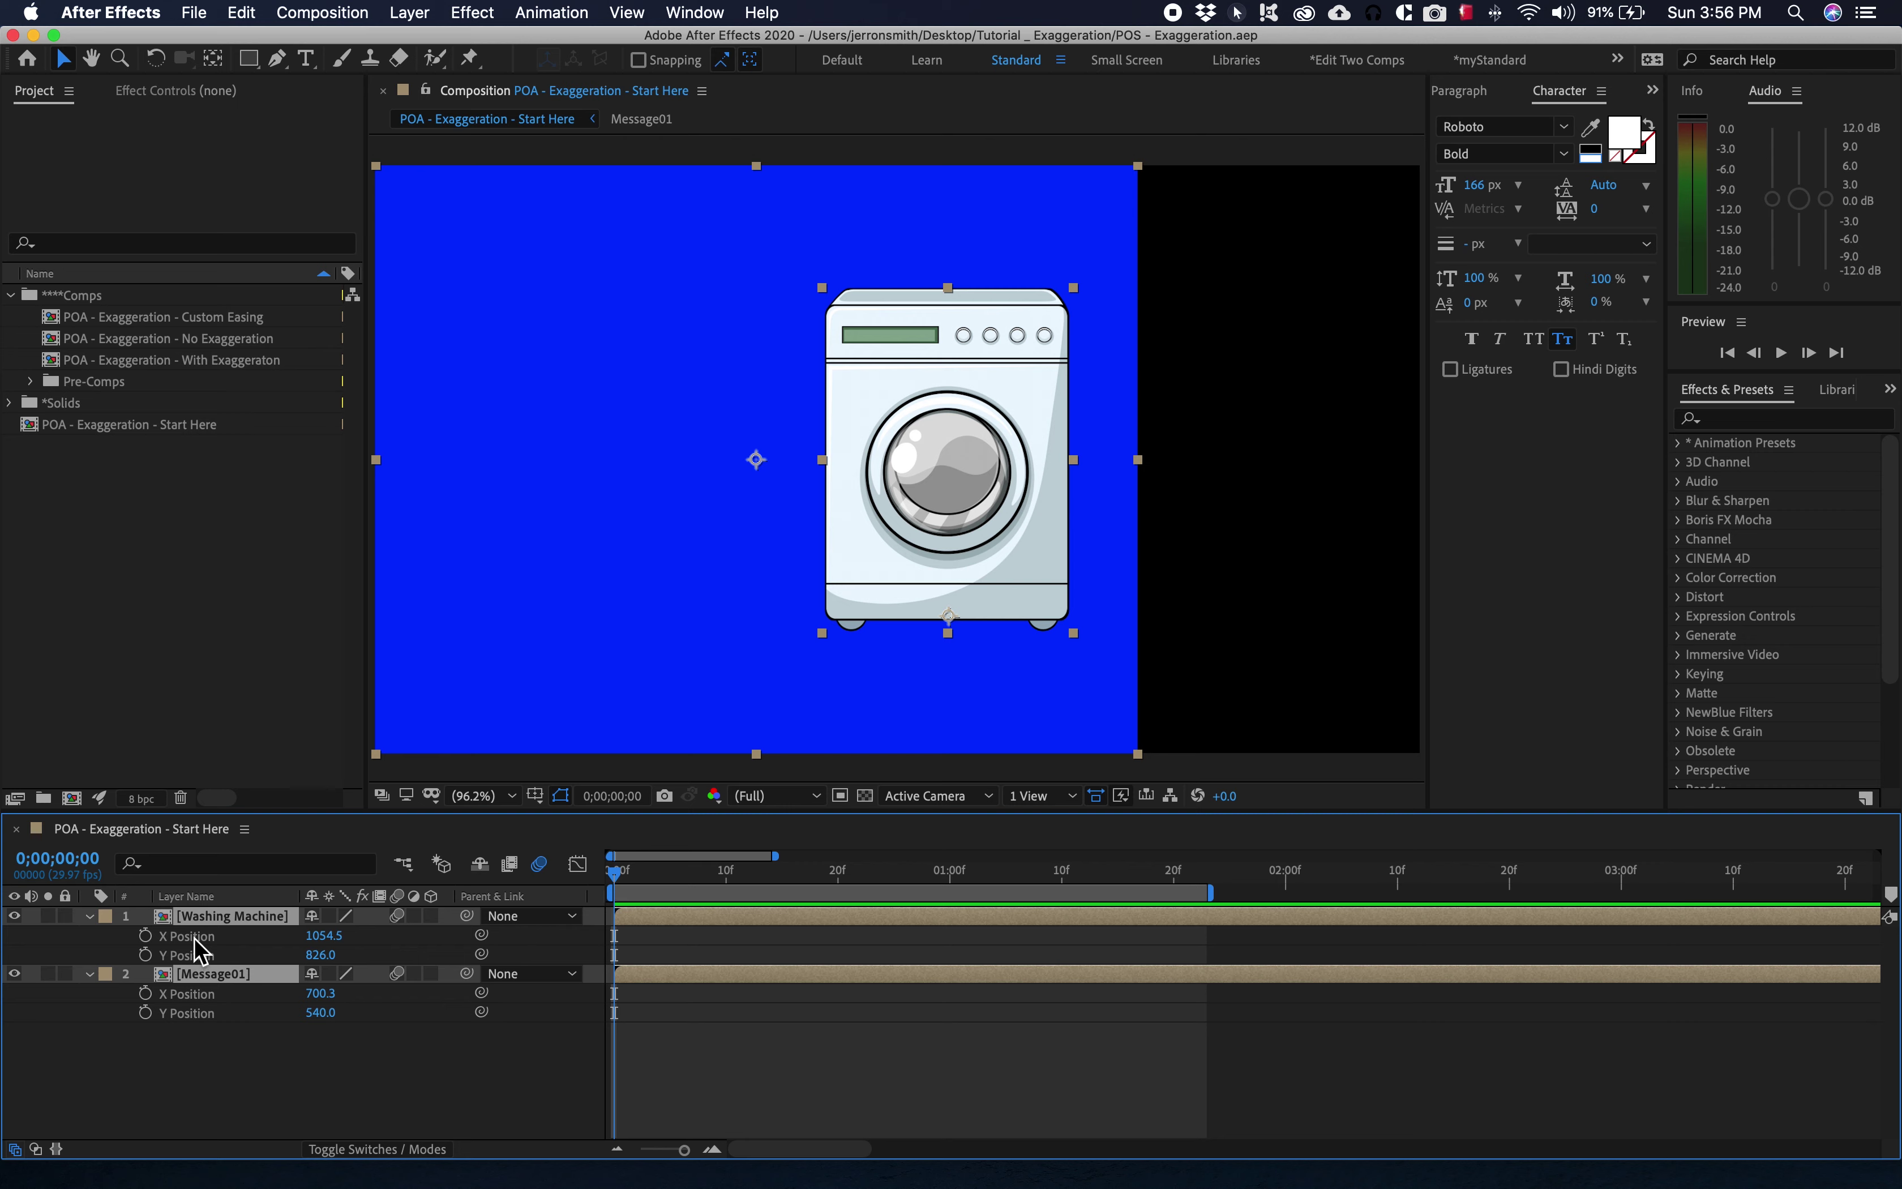
Toggle Separate Dimensions off and back on for the Washing Machine layer's Position.
right_click(195, 940)
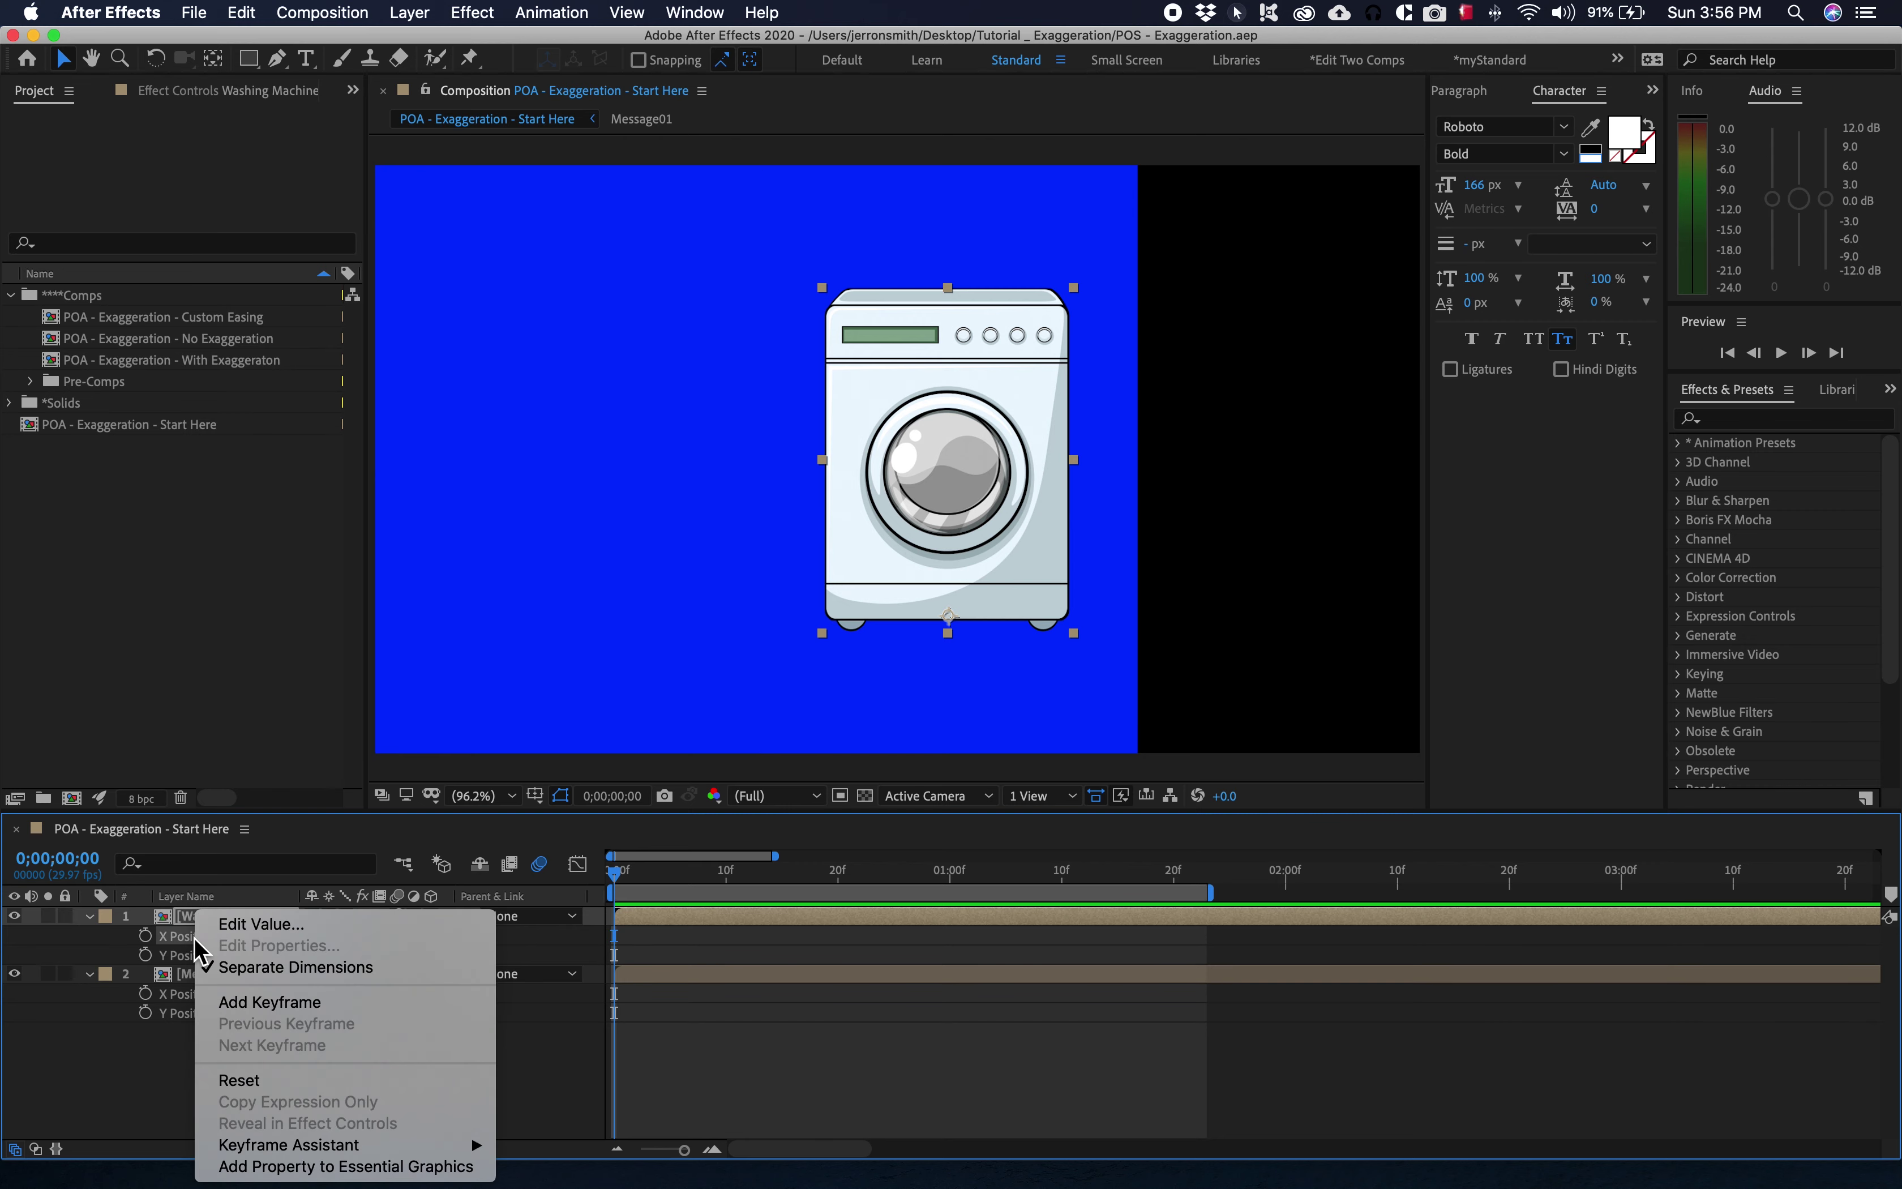
click(269, 983)
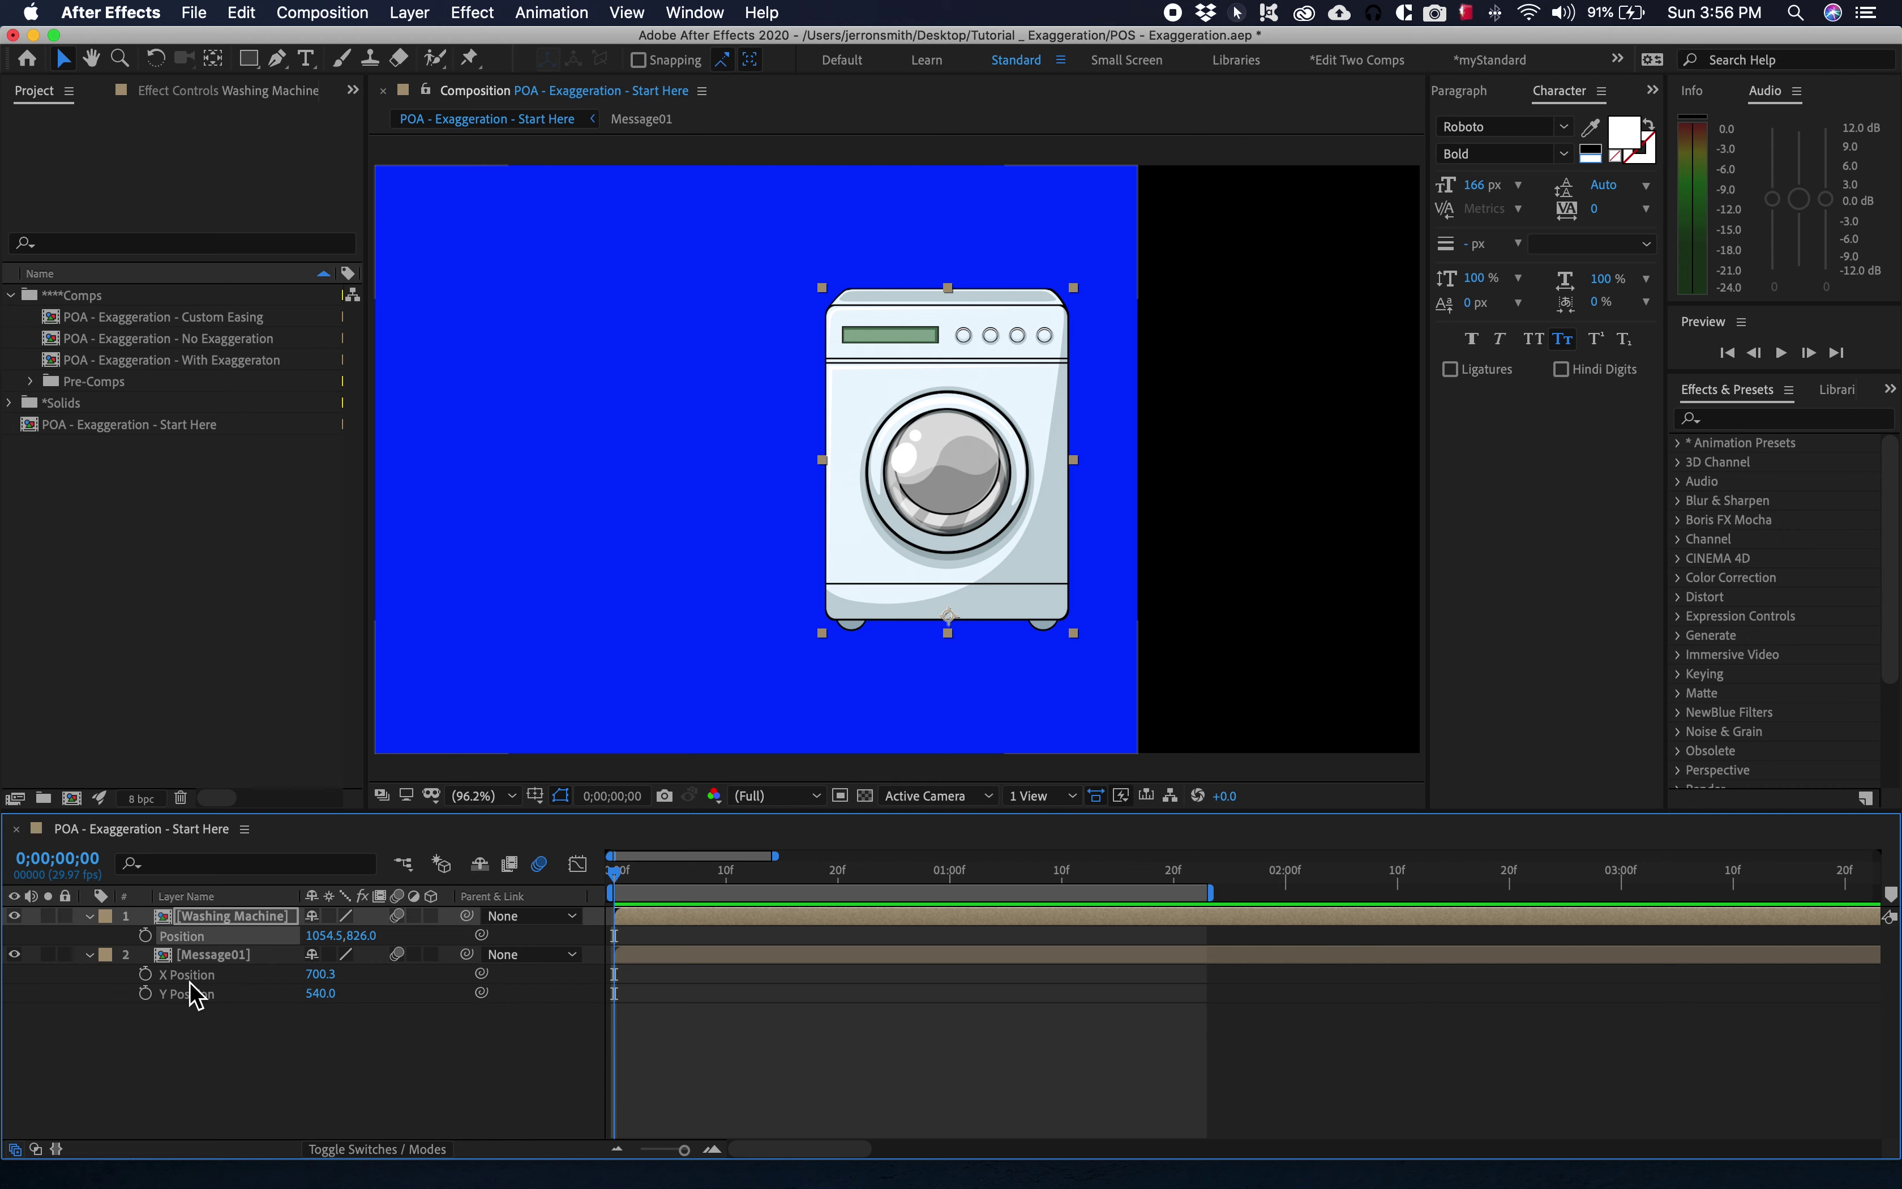
right_click(195, 949)
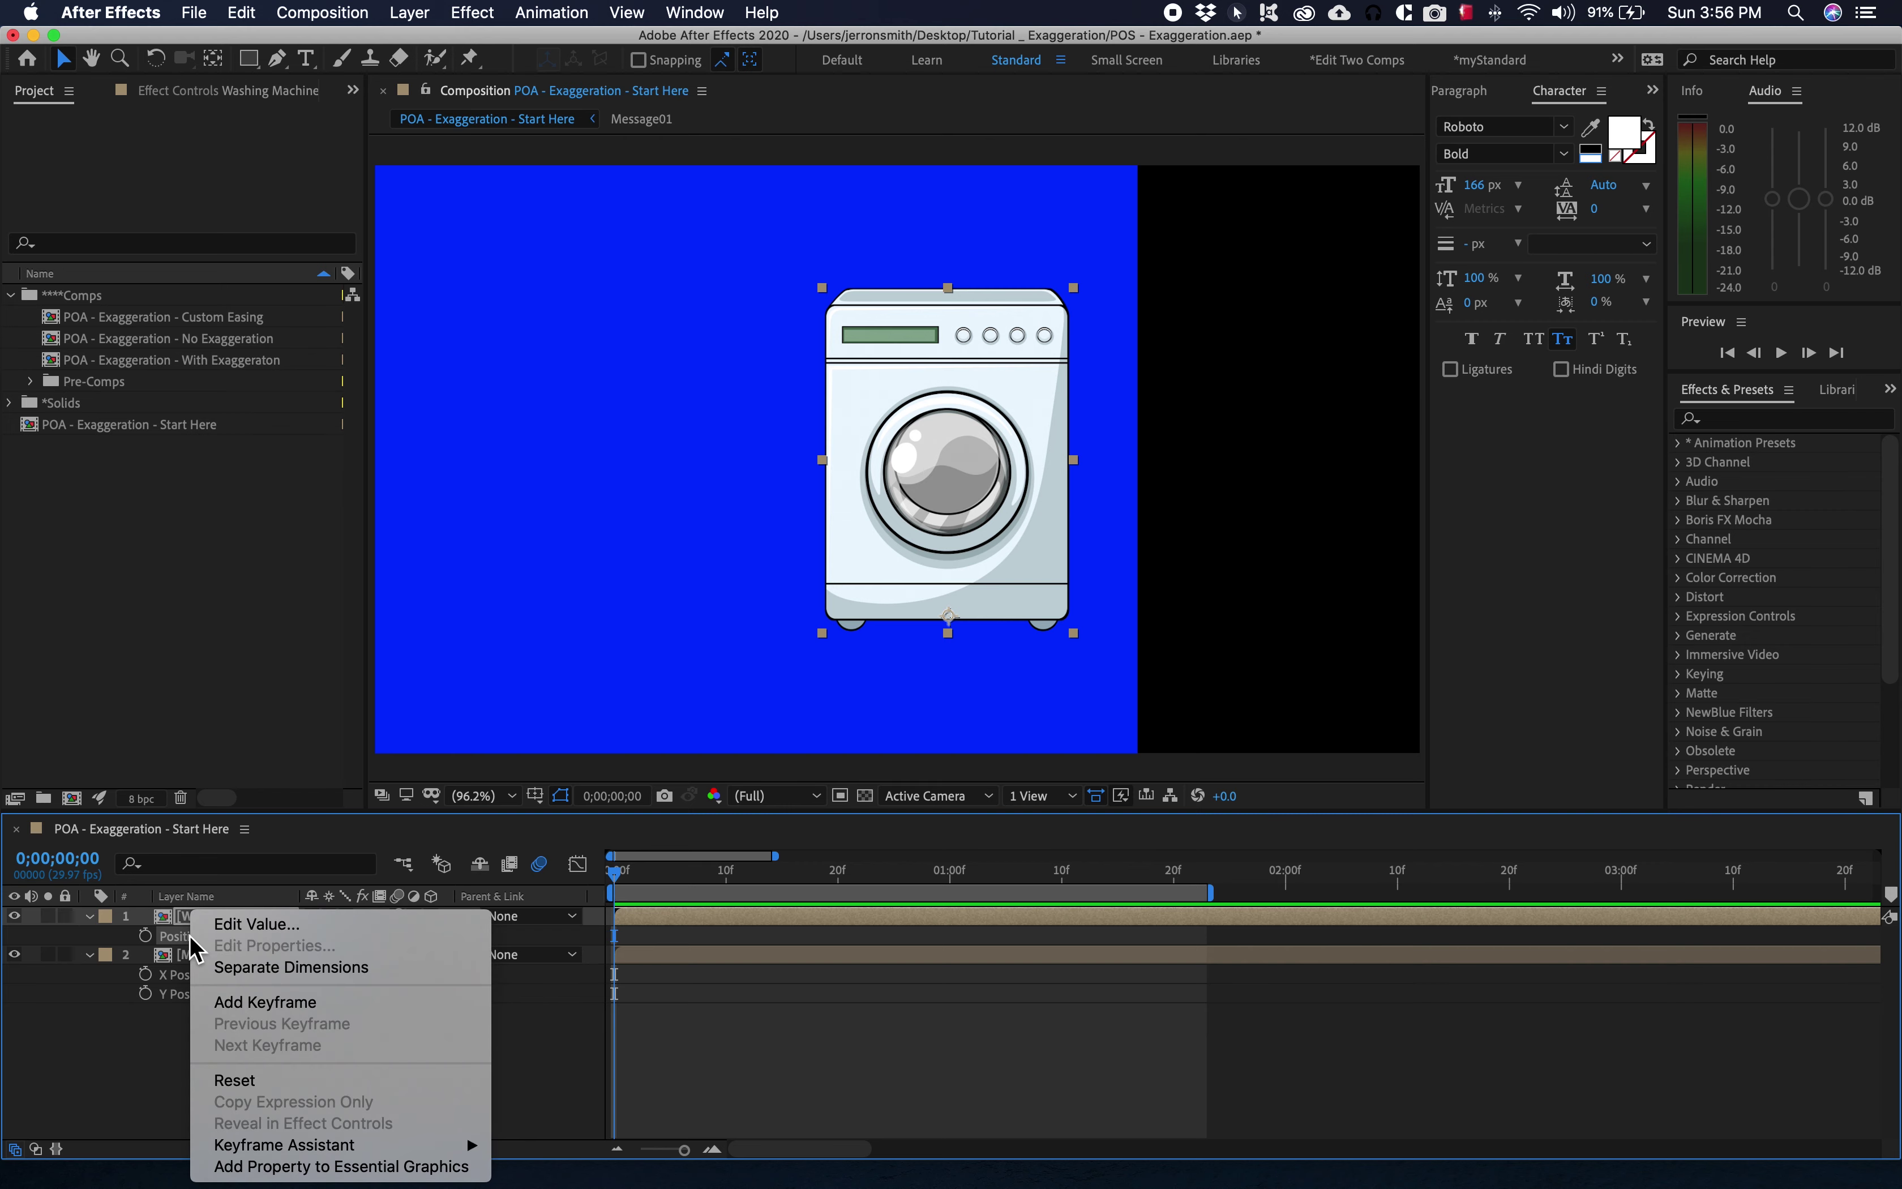
click(267, 968)
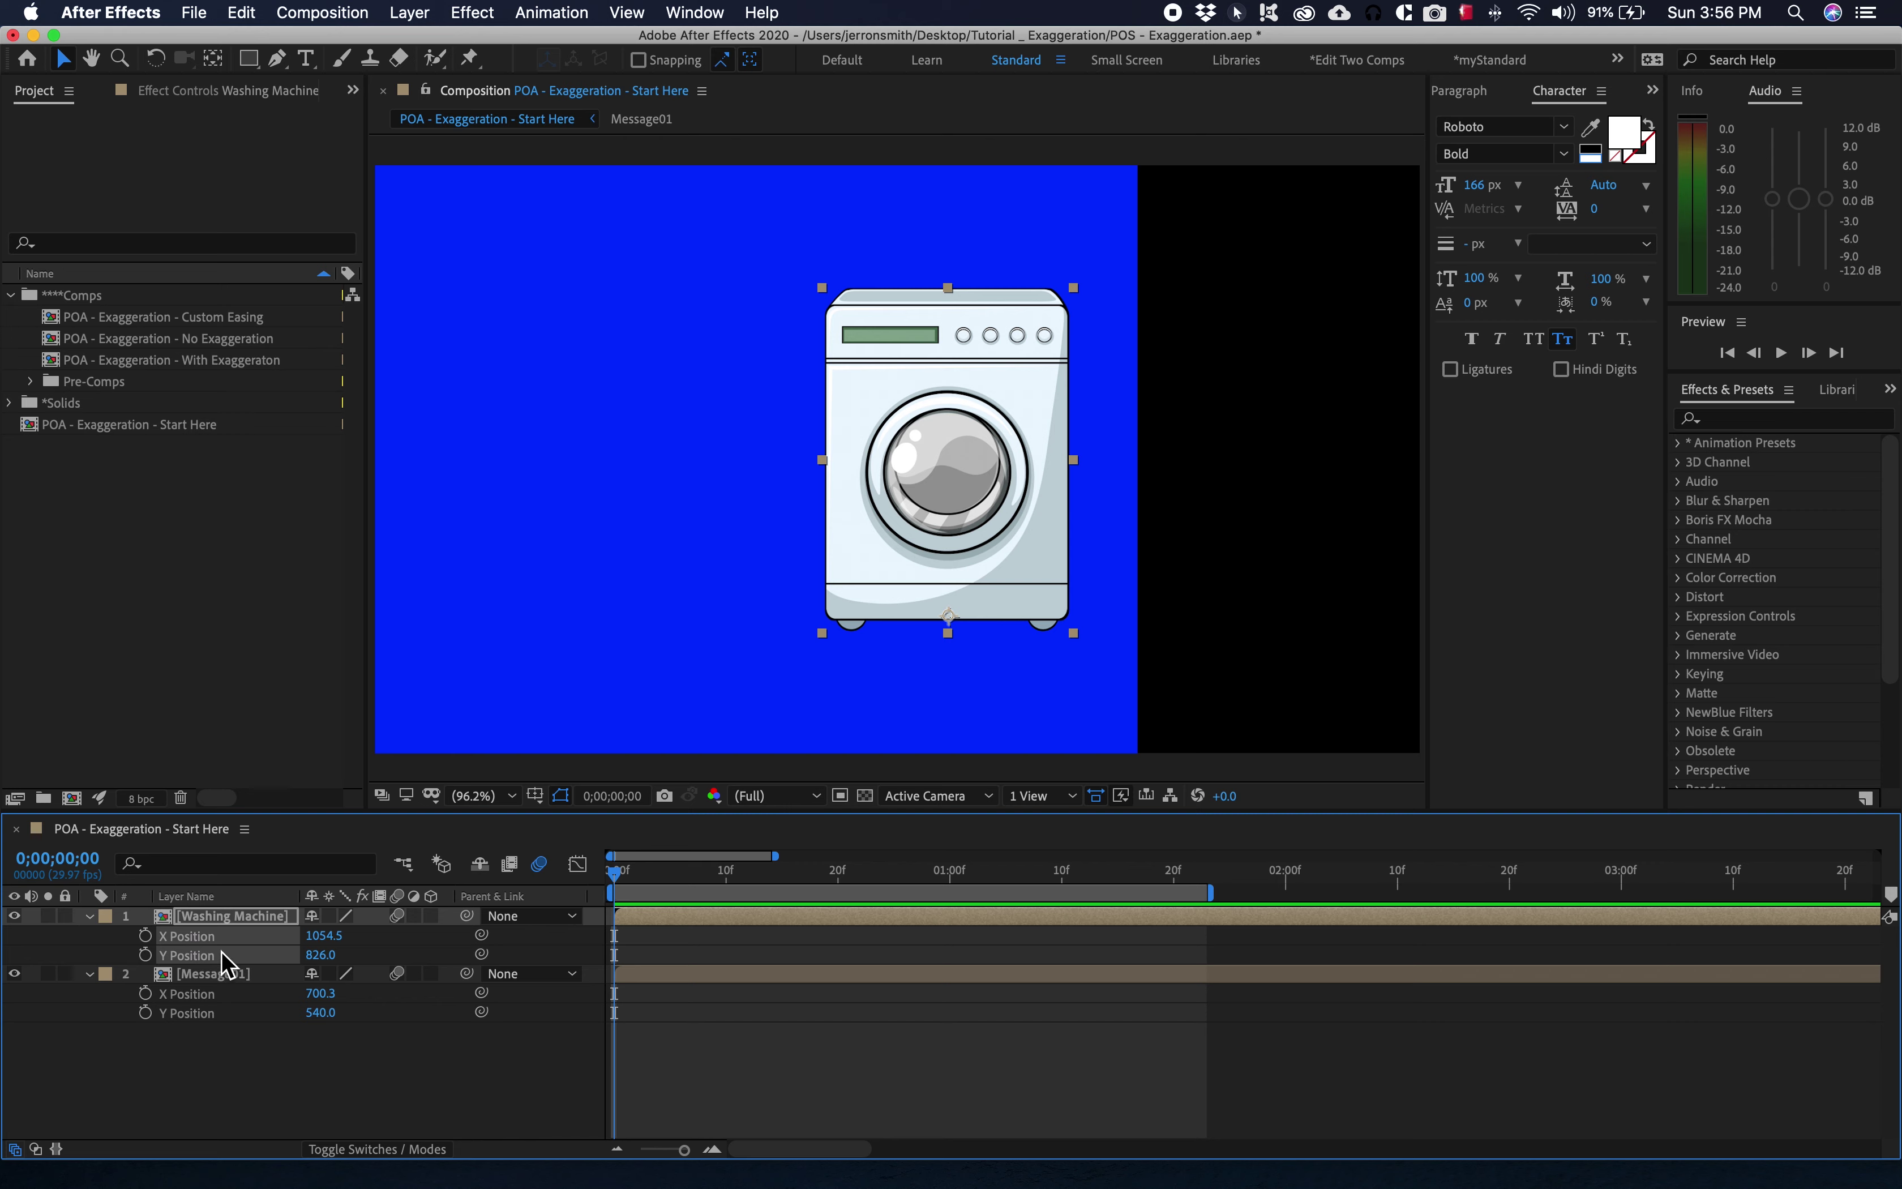
At 0;00;00;15, place the Washing Machine layer in the black area beside the blue panel, at about X 1651, Y 832.
click(222, 1061)
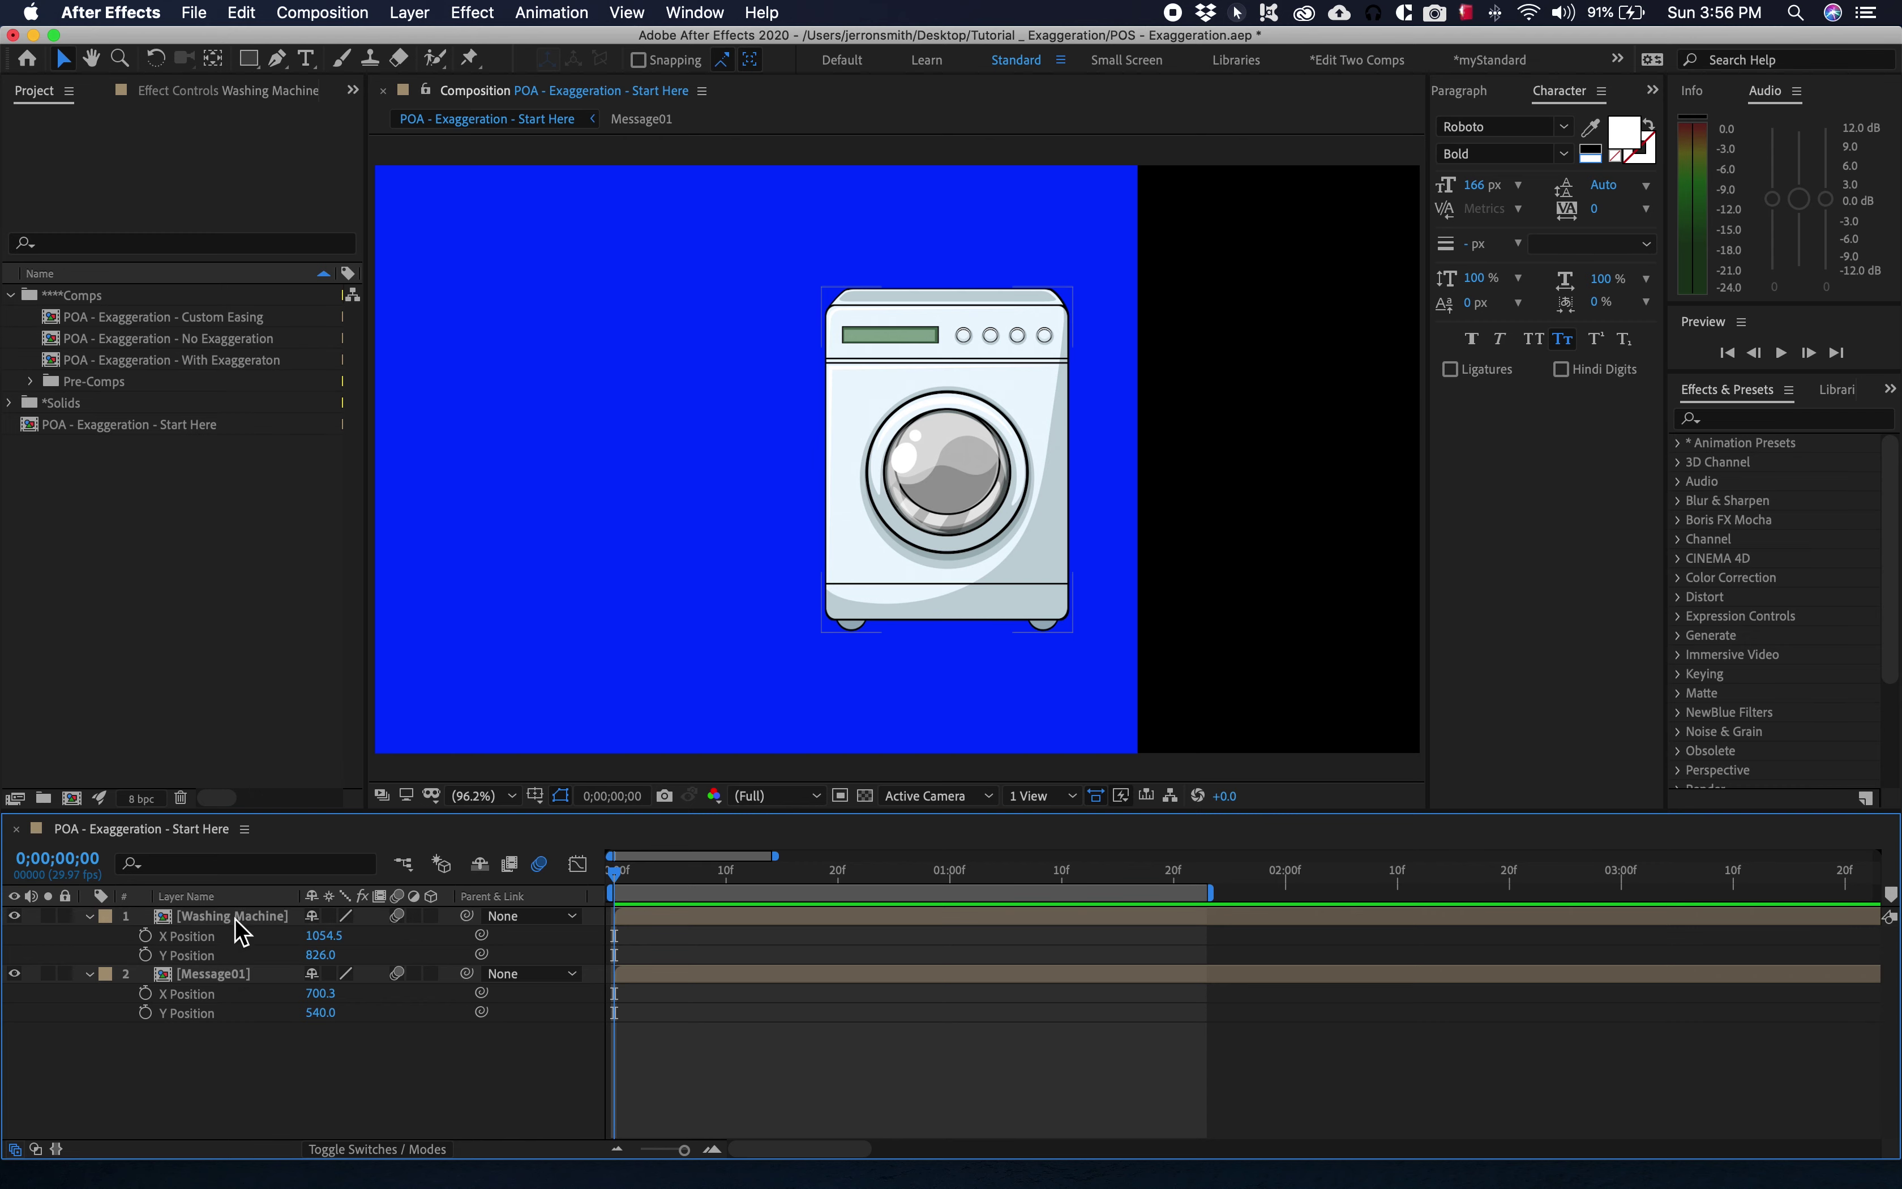
click(255, 916)
key(space)
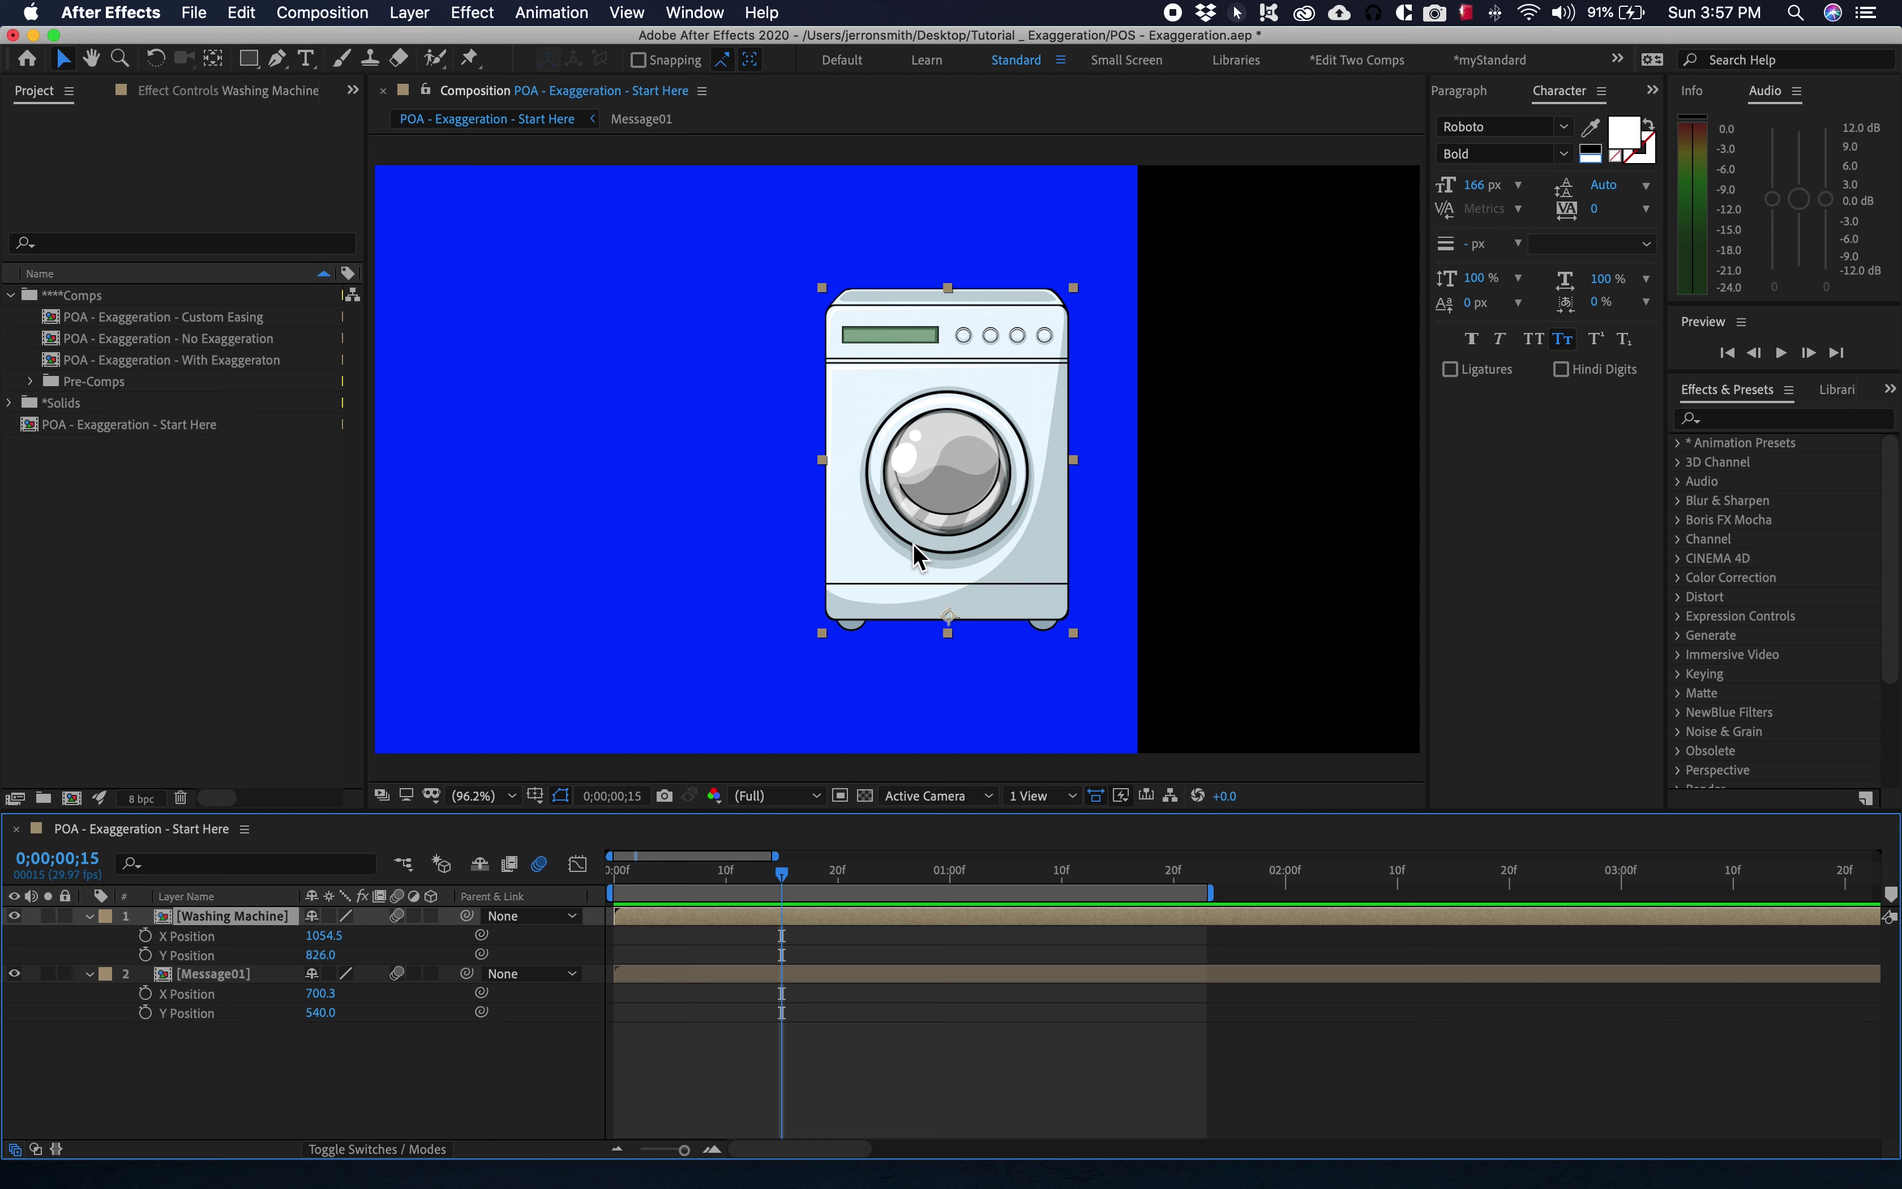
drag(915, 554, 1244, 556)
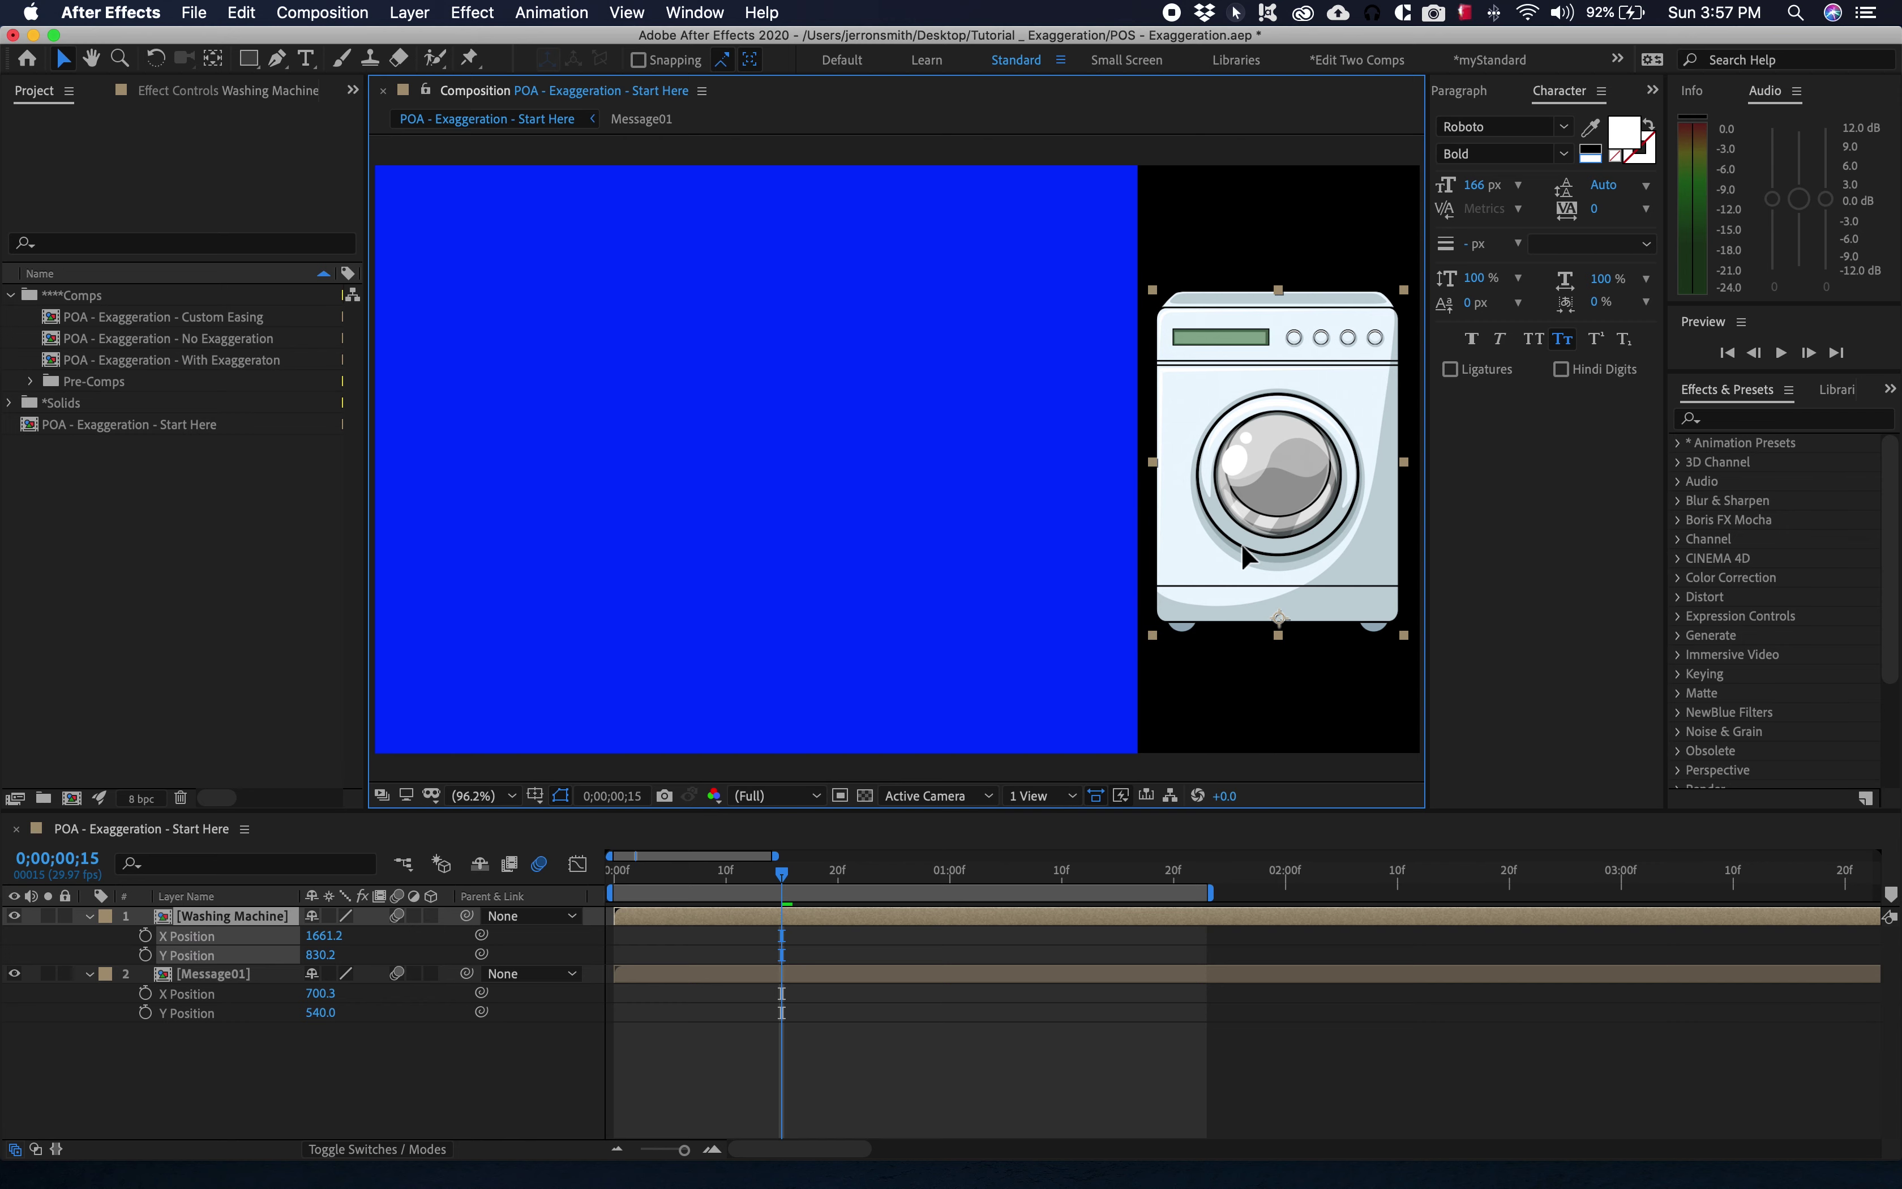
mouse_move(1245, 556)
mouse_down()
mouse_move(1473, 544)
mouse_move(1216, 549)
mouse_up()
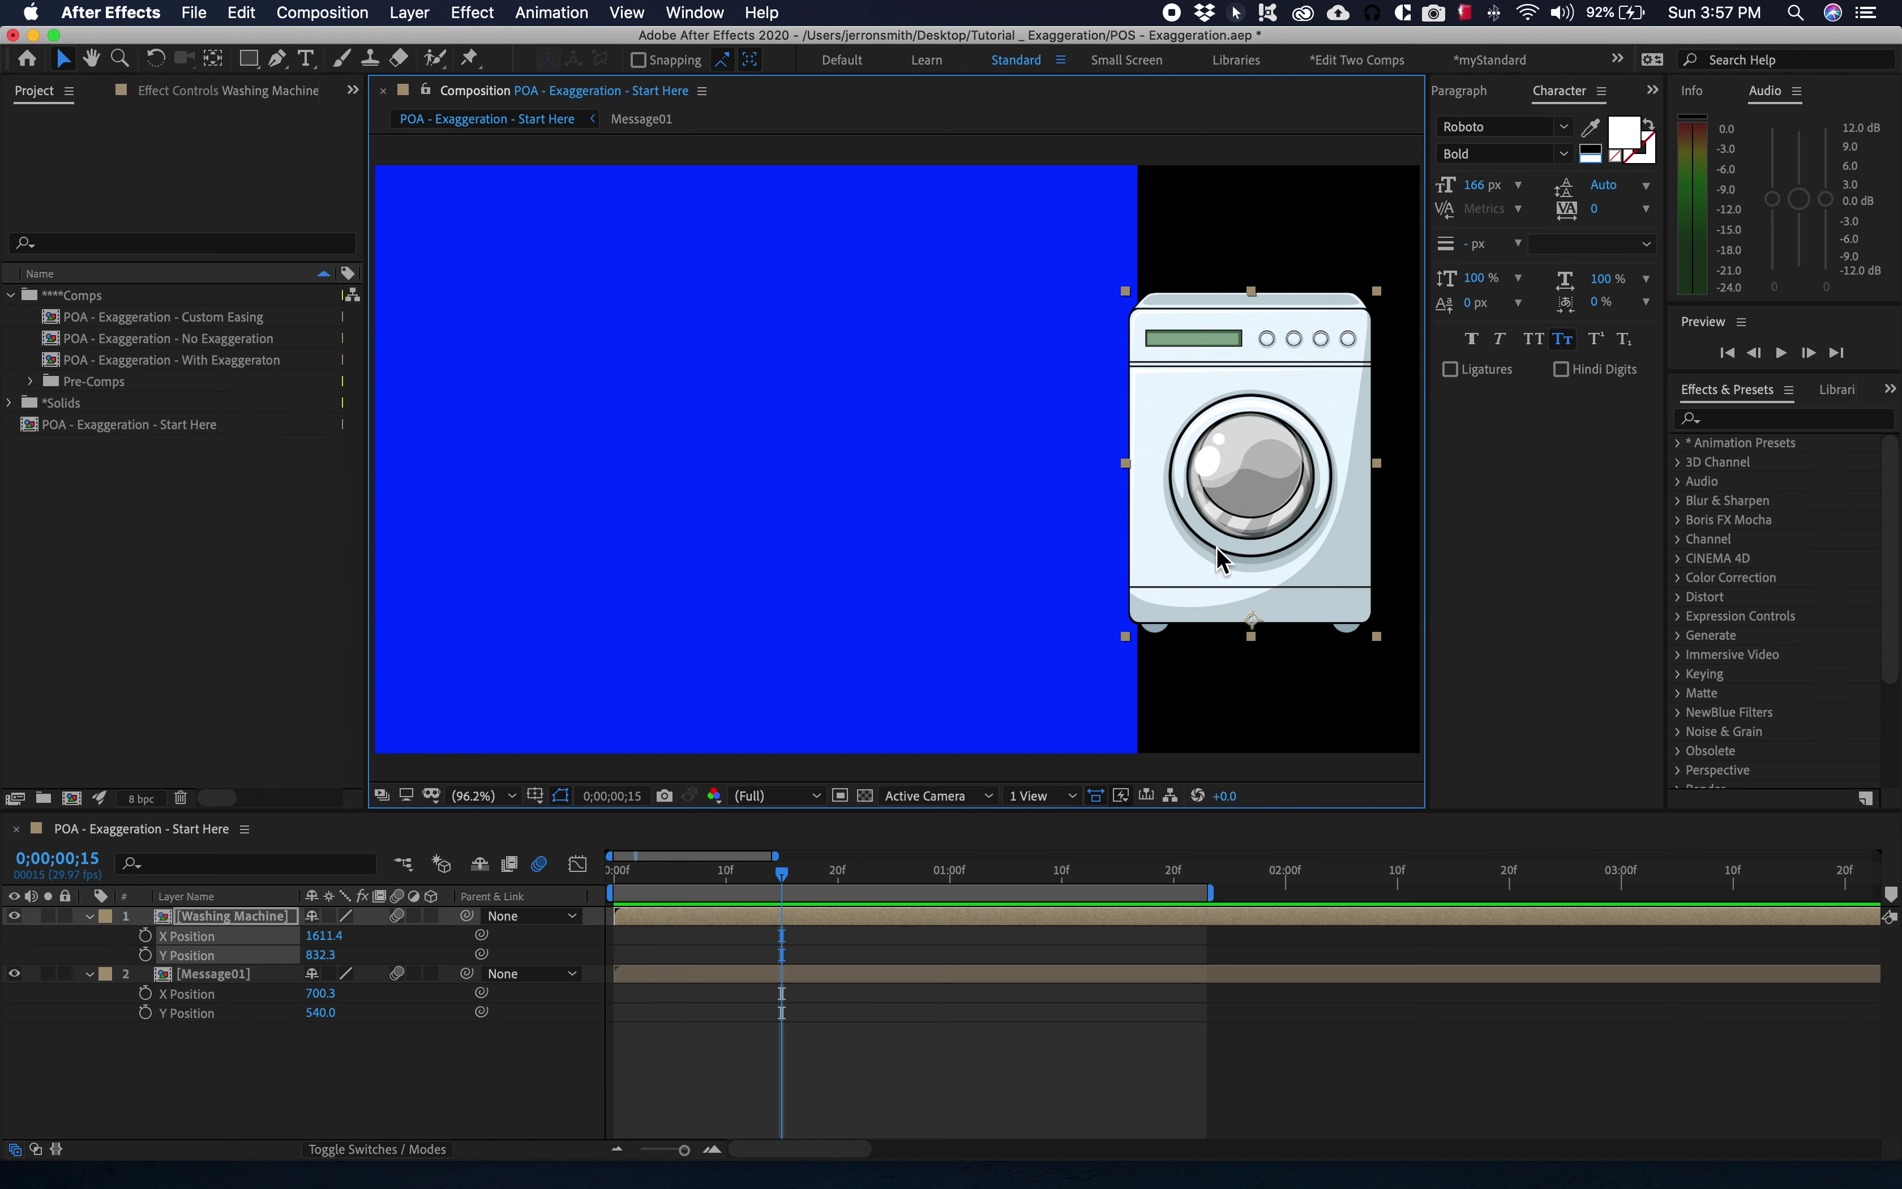
drag(1217, 546, 1258, 550)
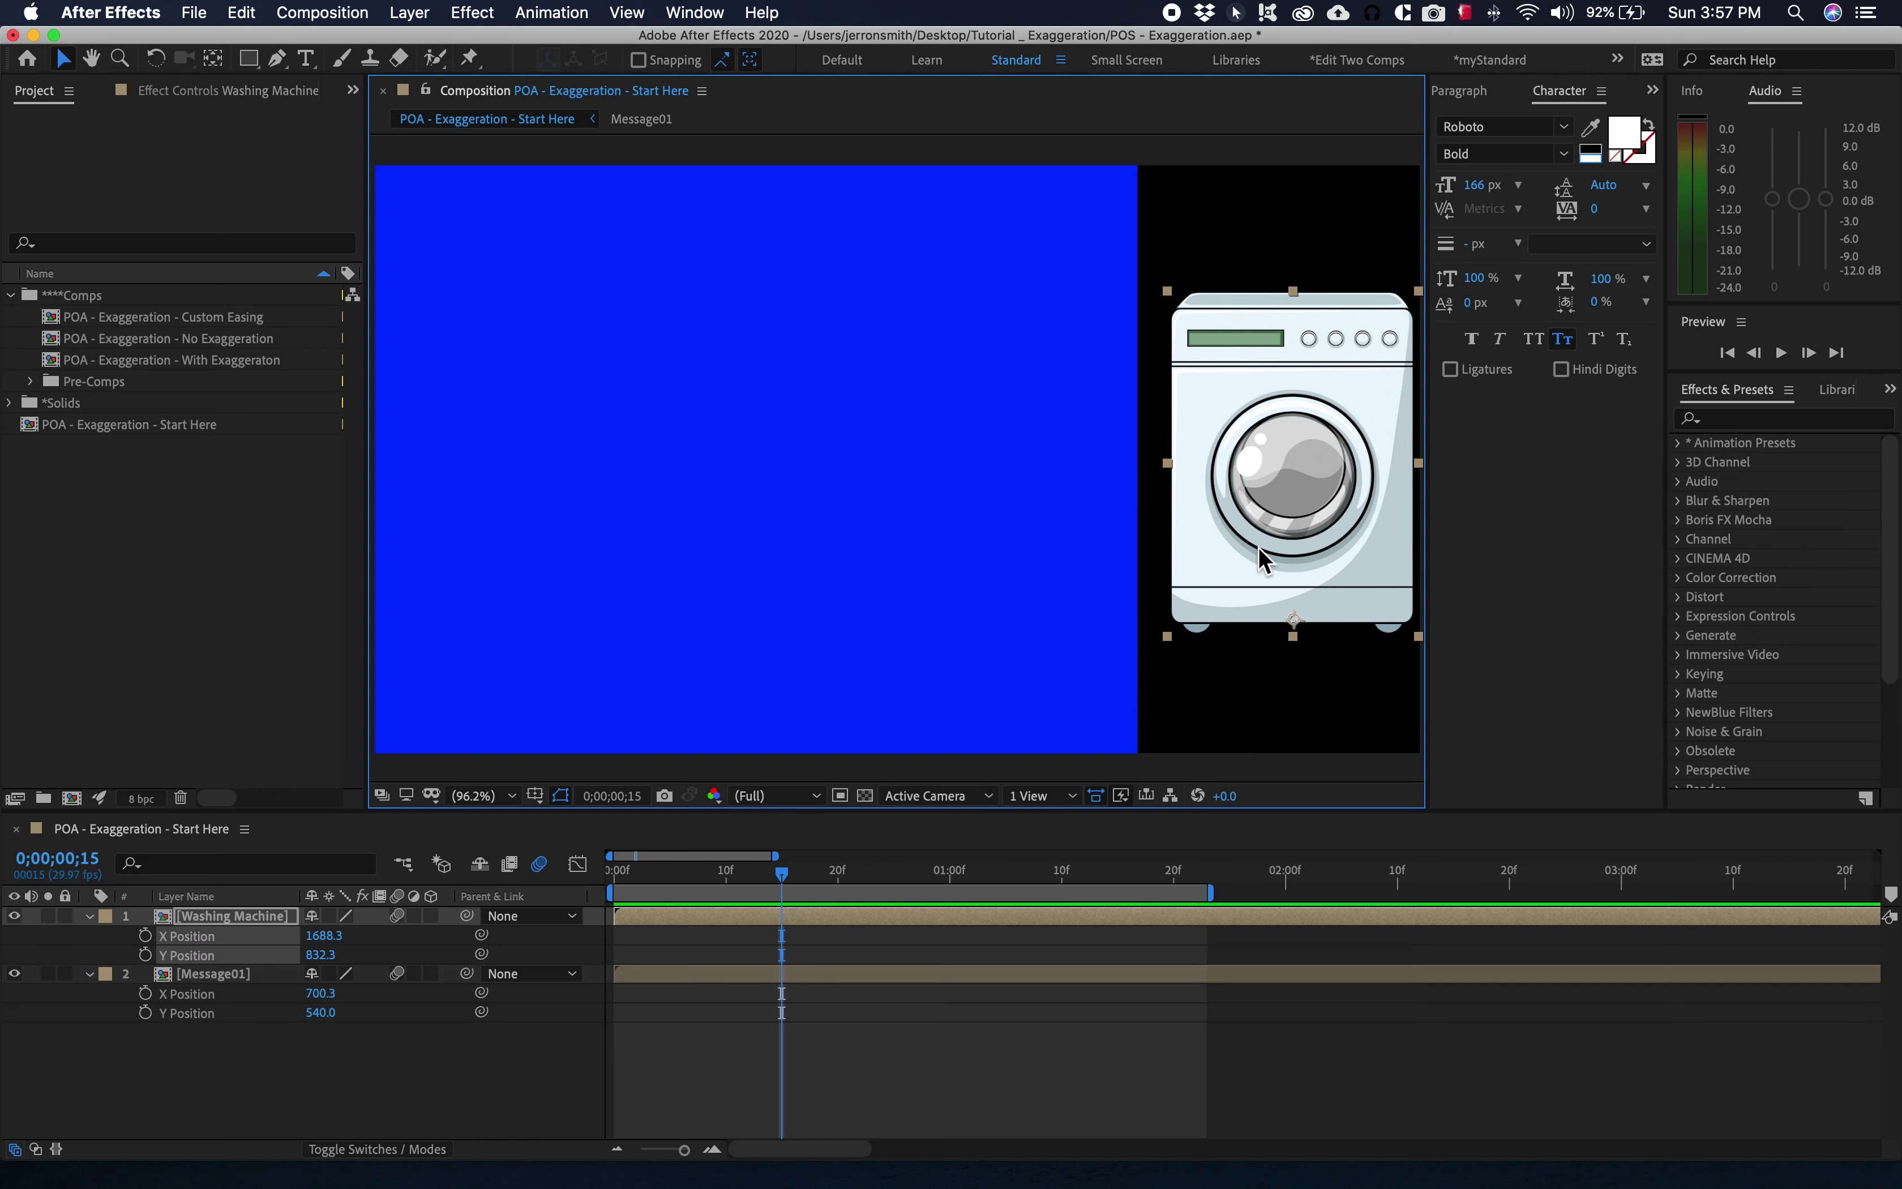
mouse_move(1259, 548)
mouse_down()
mouse_move(1313, 542)
mouse_move(1087, 551)
mouse_move(1236, 549)
mouse_up()
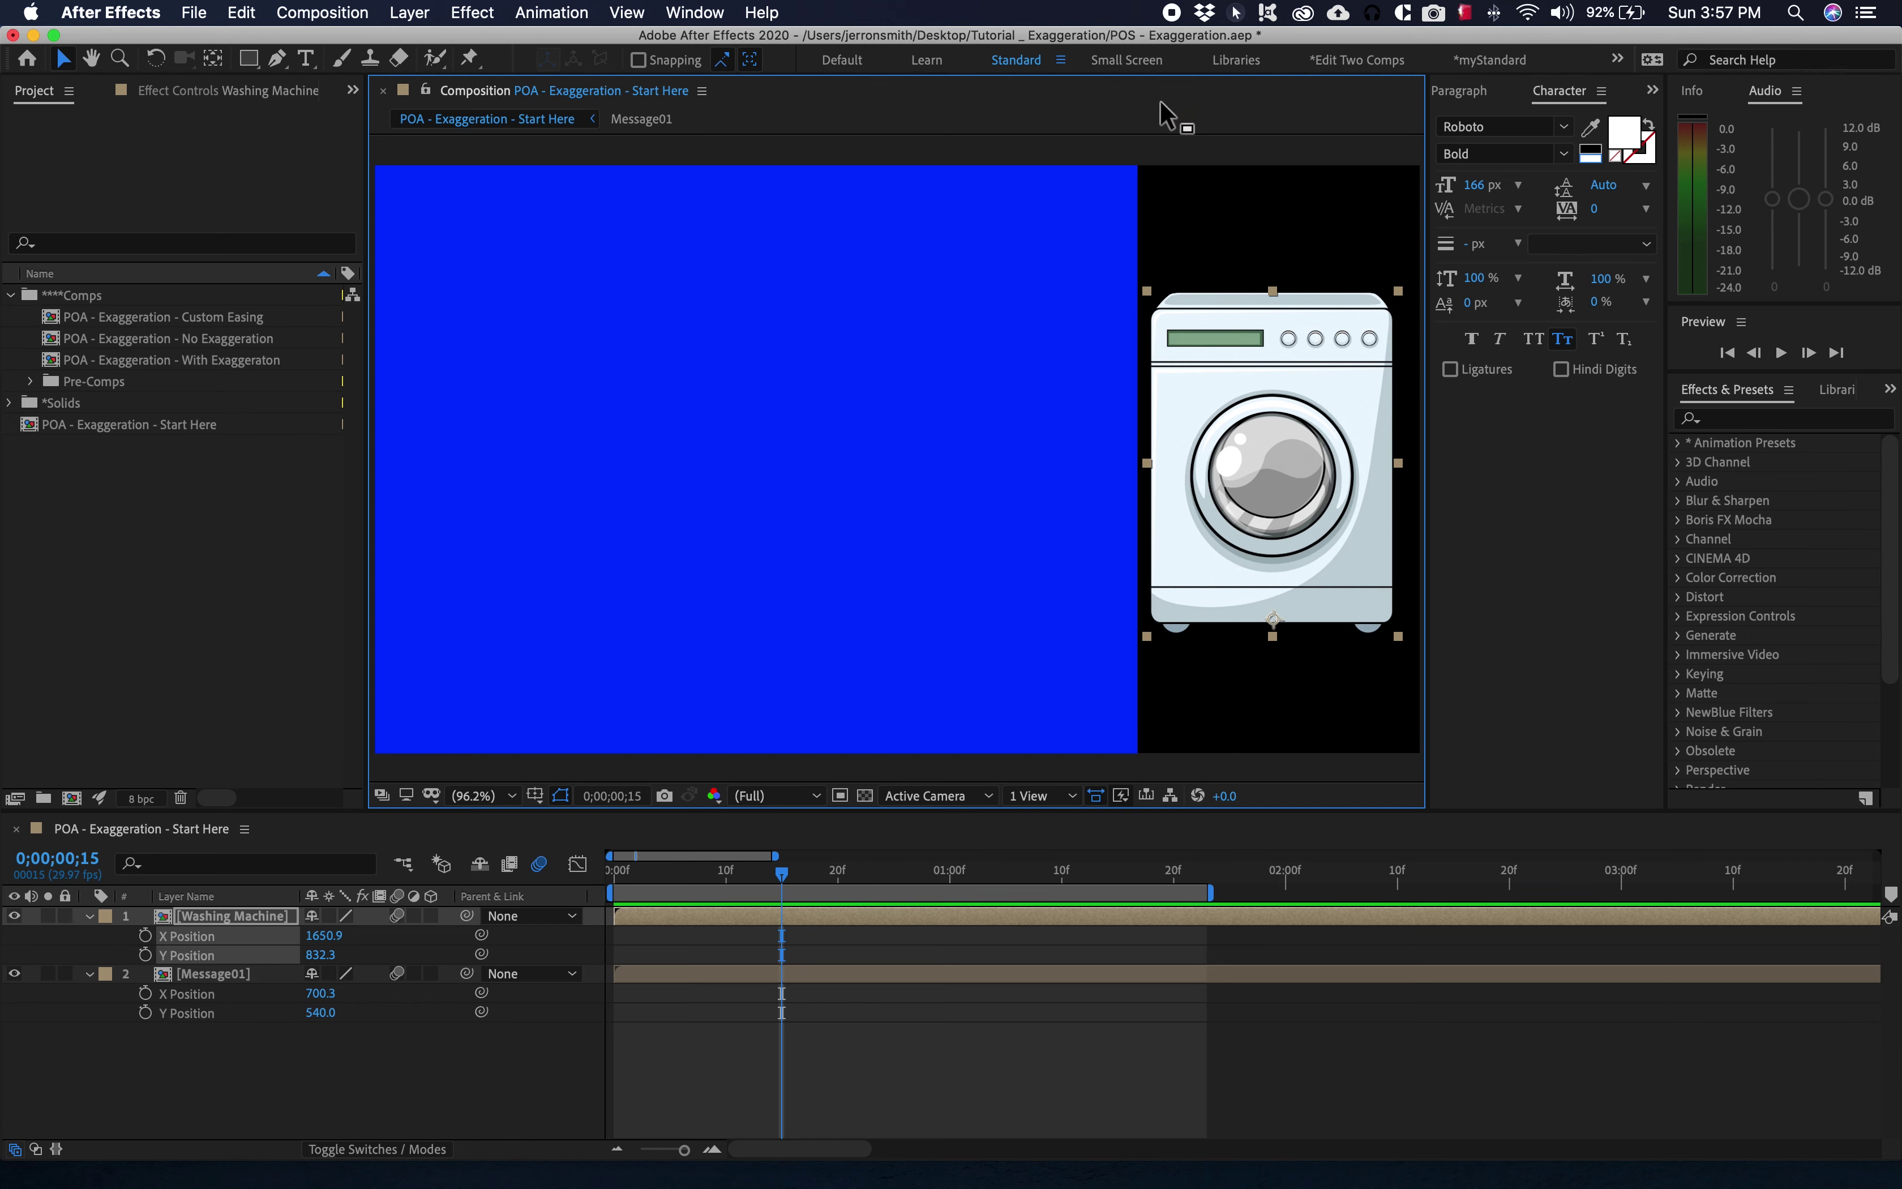
Reset the Standard workspace to its saved layout and set the composition view magnification to 50%.
click(1060, 61)
click(1071, 77)
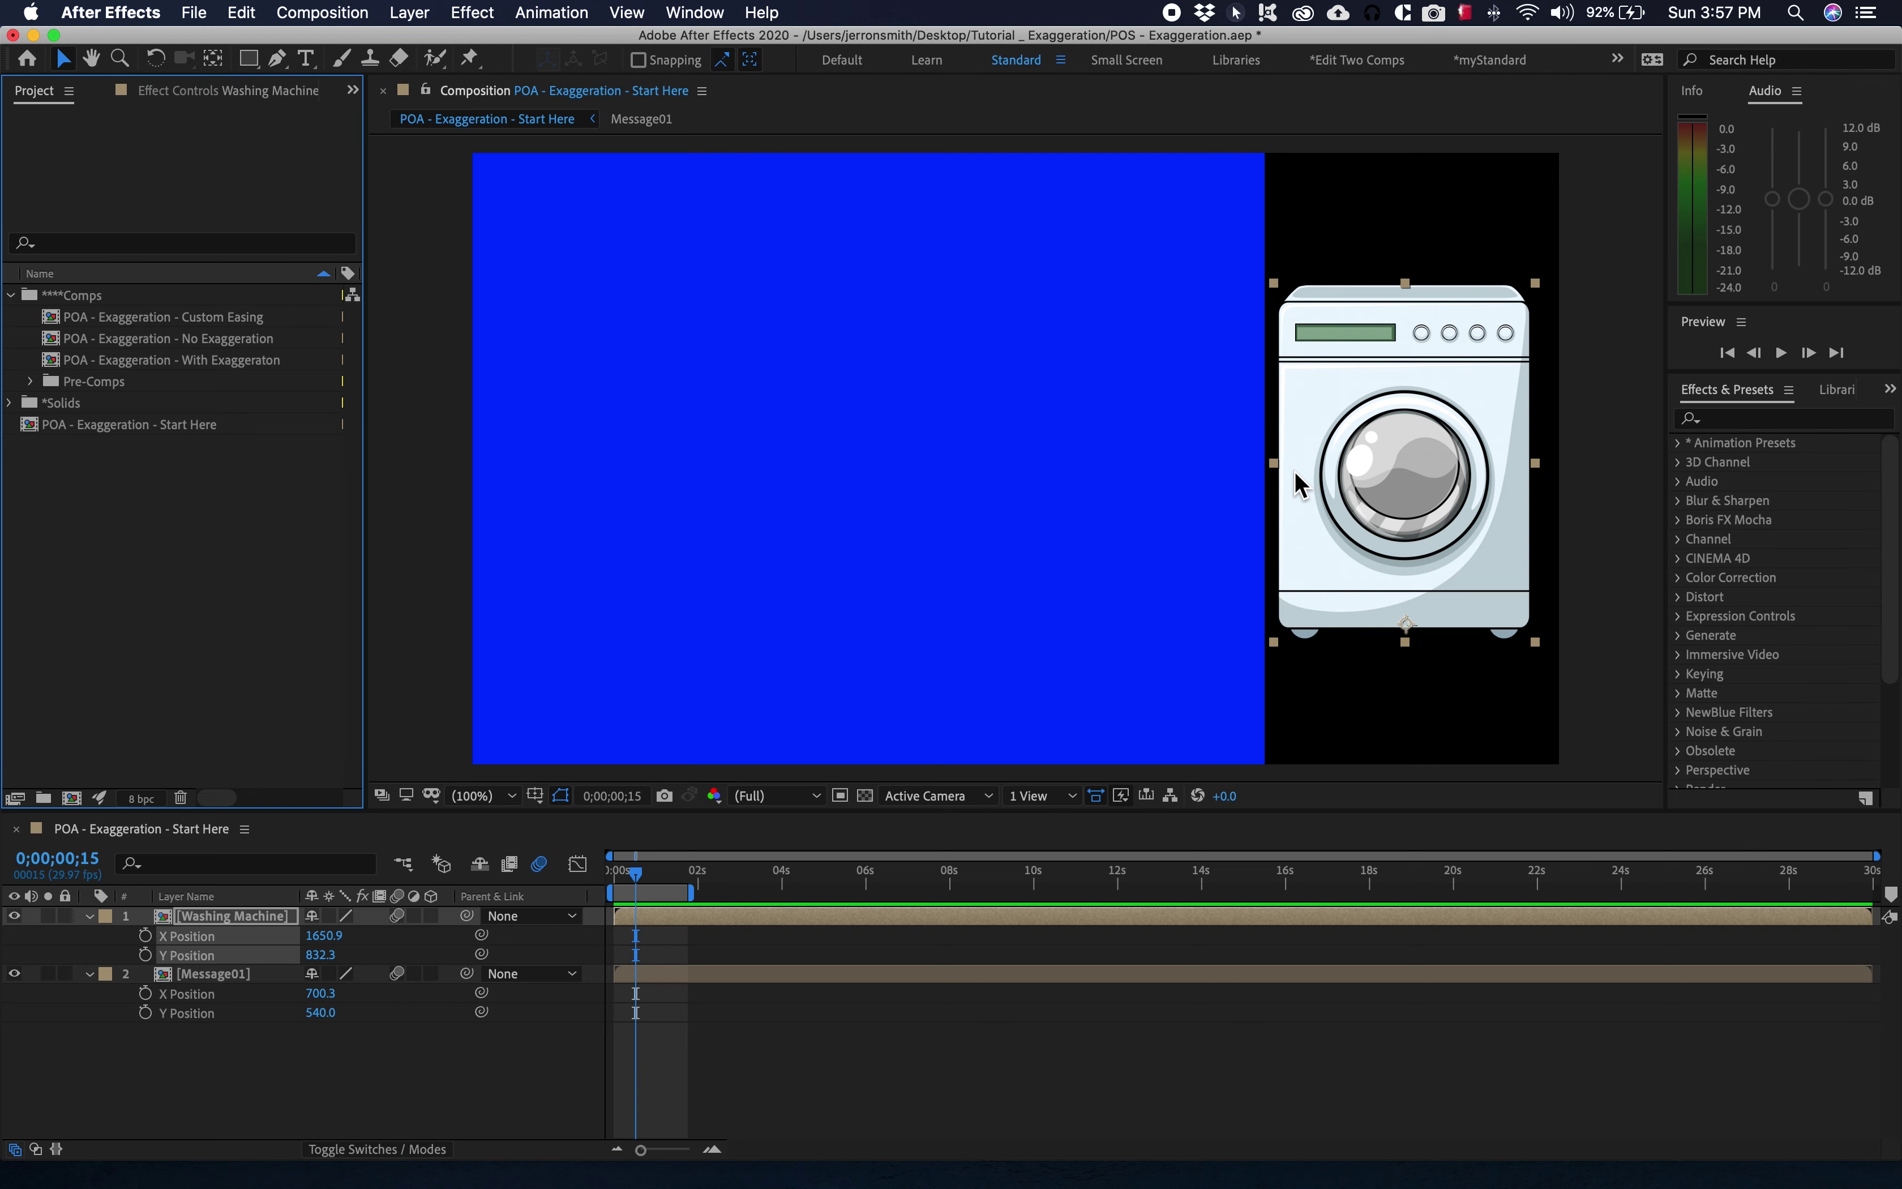
click(510, 385)
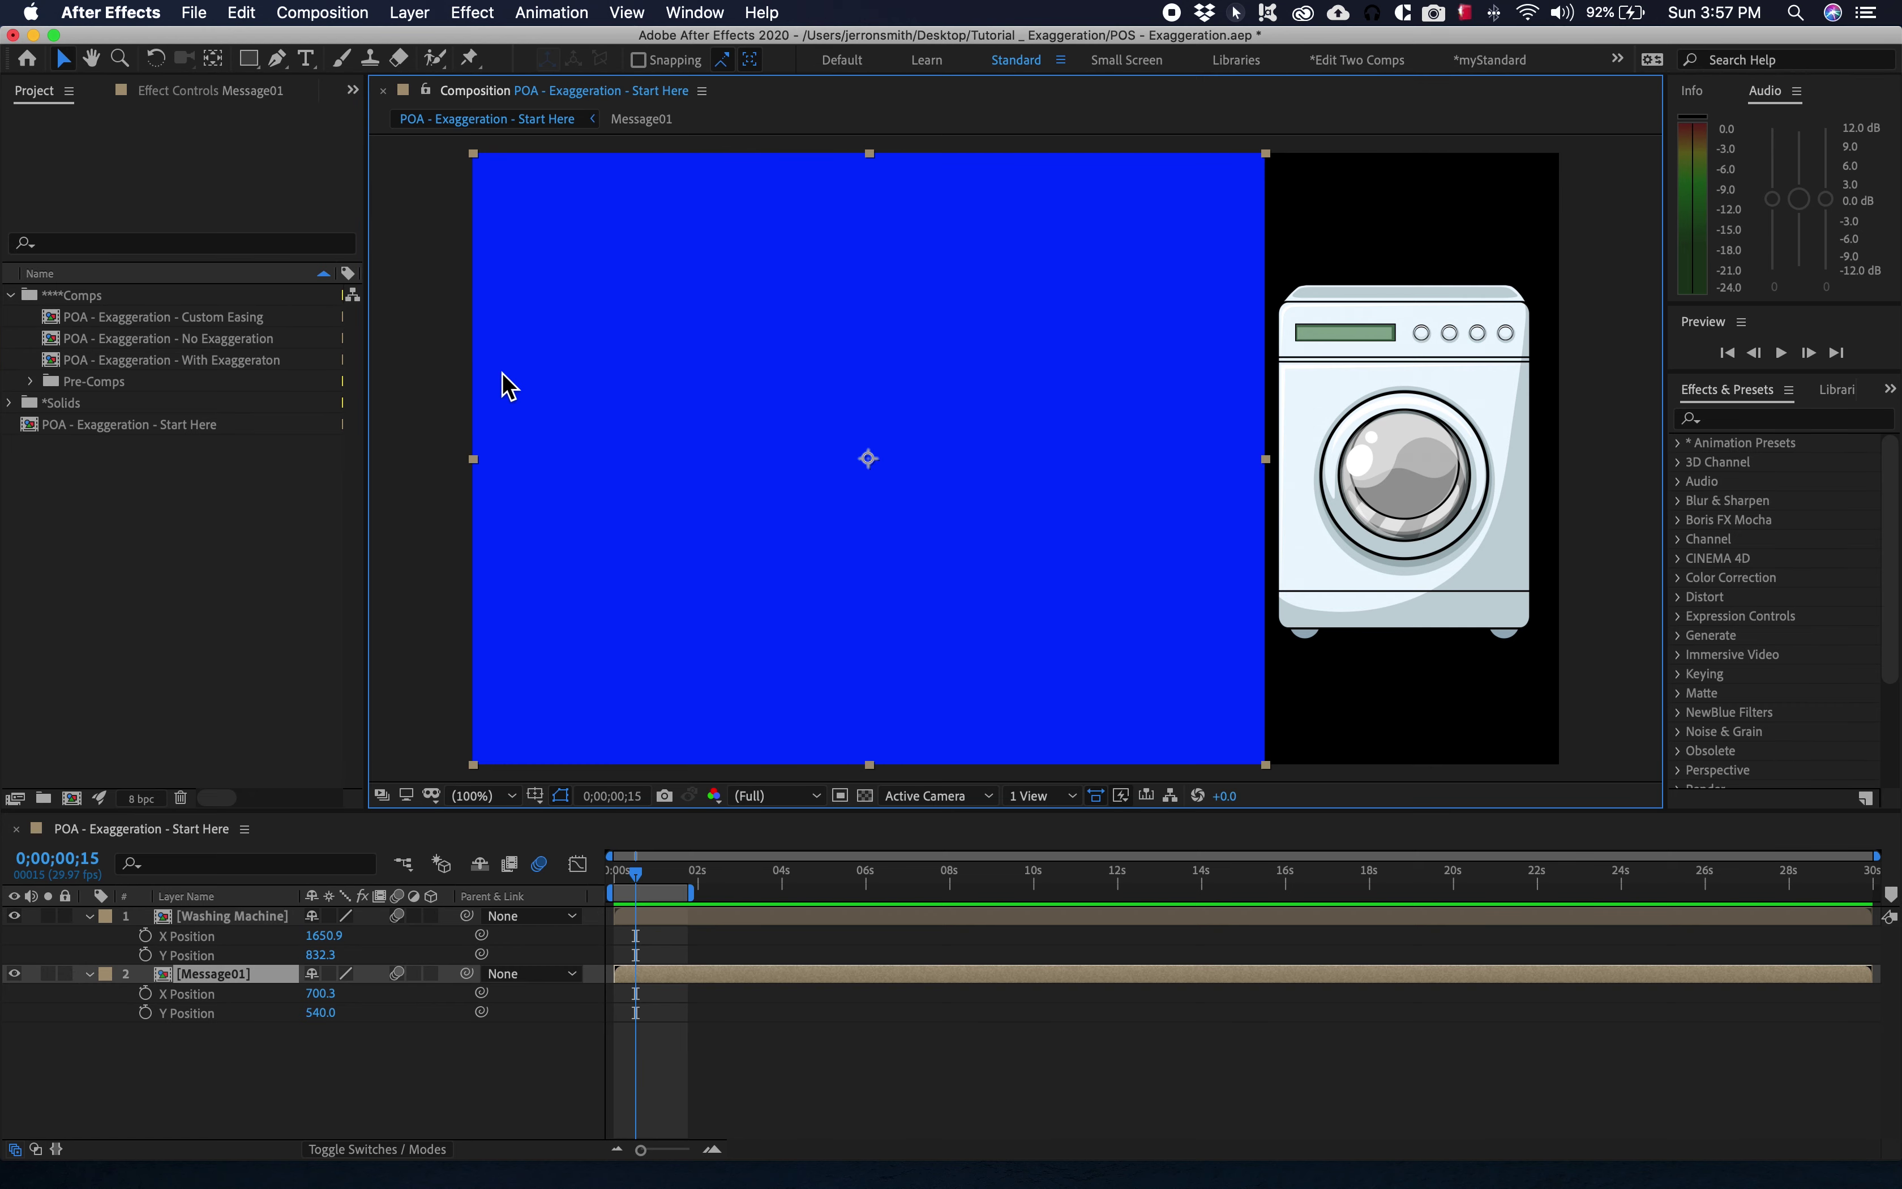
key(comma)
key(comma)
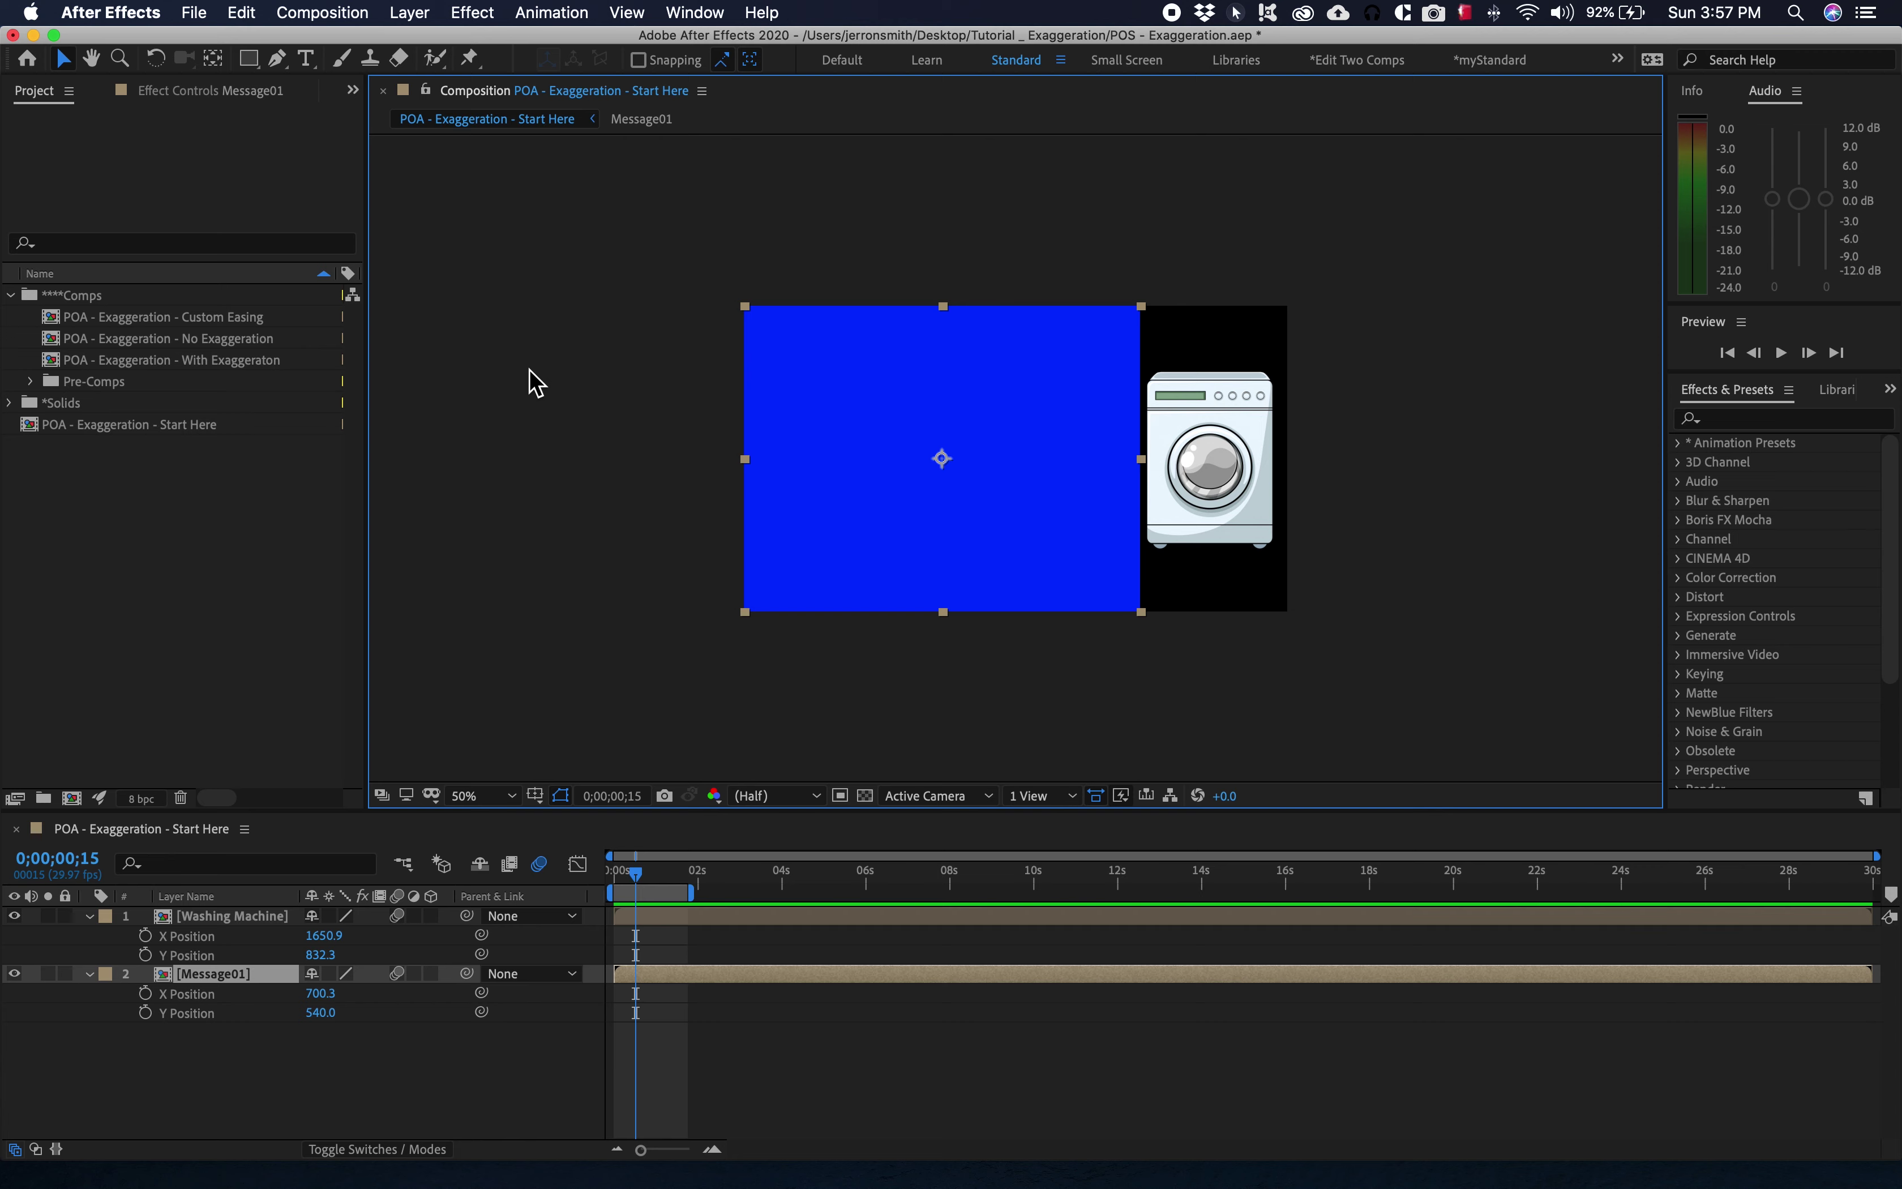
Move the washing machine outside the frame's right edge to about X 2243, Y 796, and enable X Position keyframing at 0;00;00;15.
drag(1226, 503, 1368, 480)
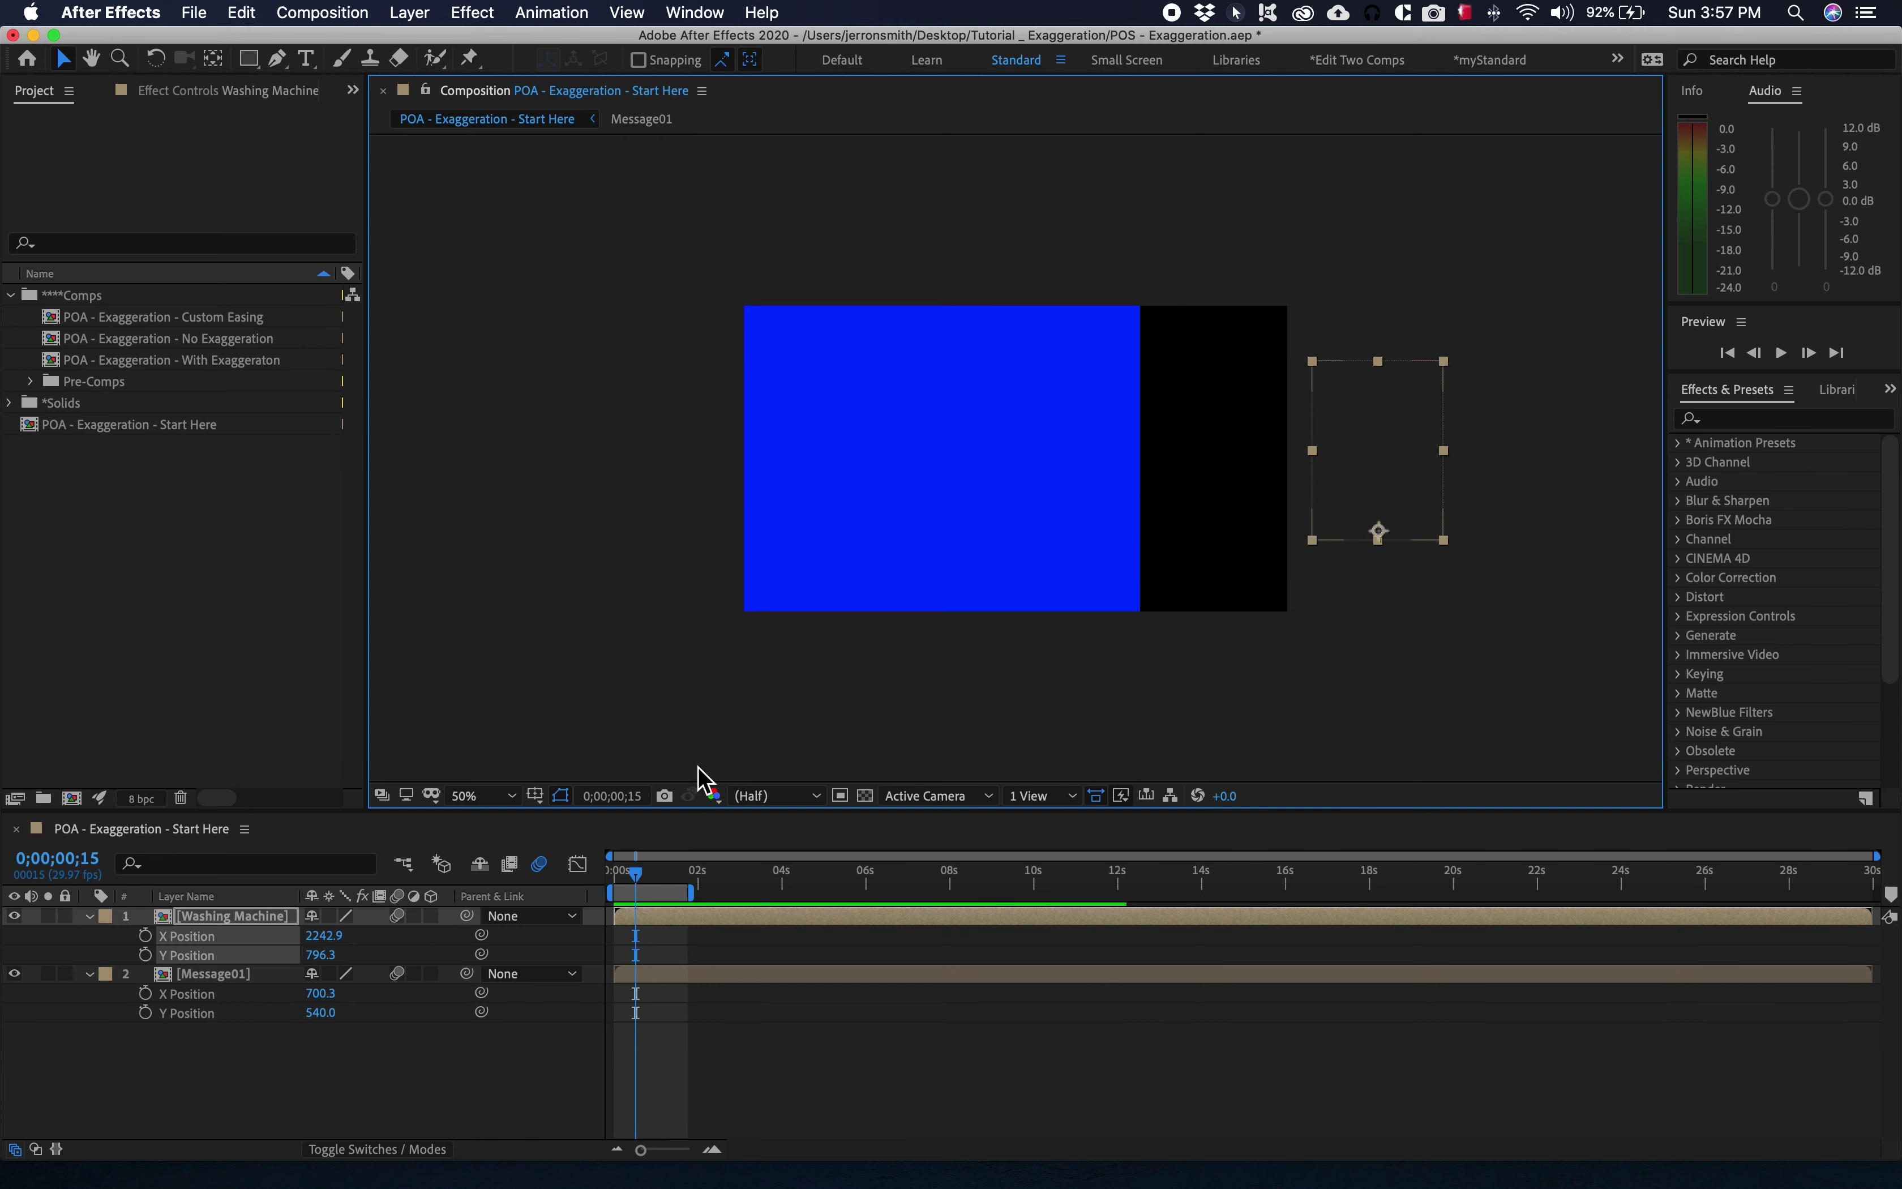
click(120, 954)
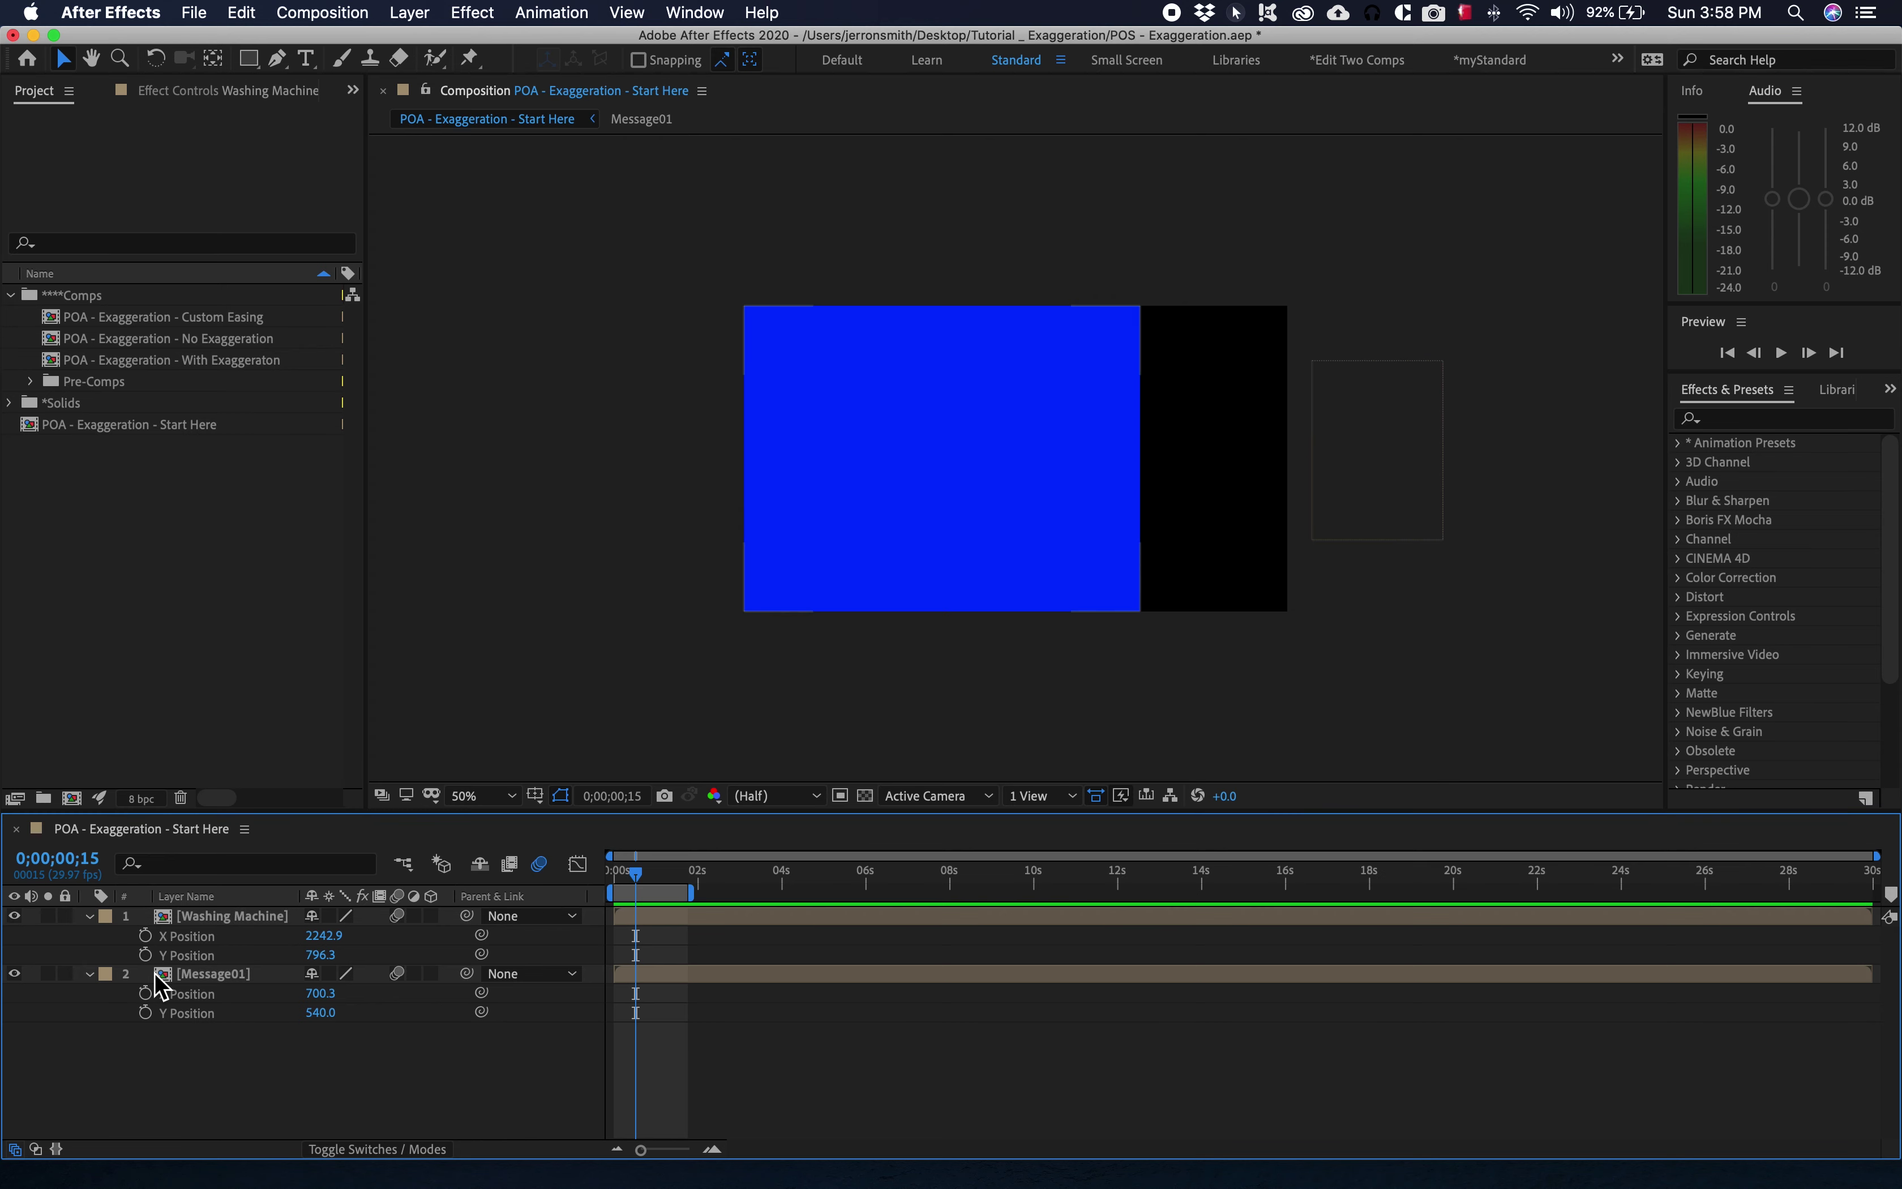
click(145, 934)
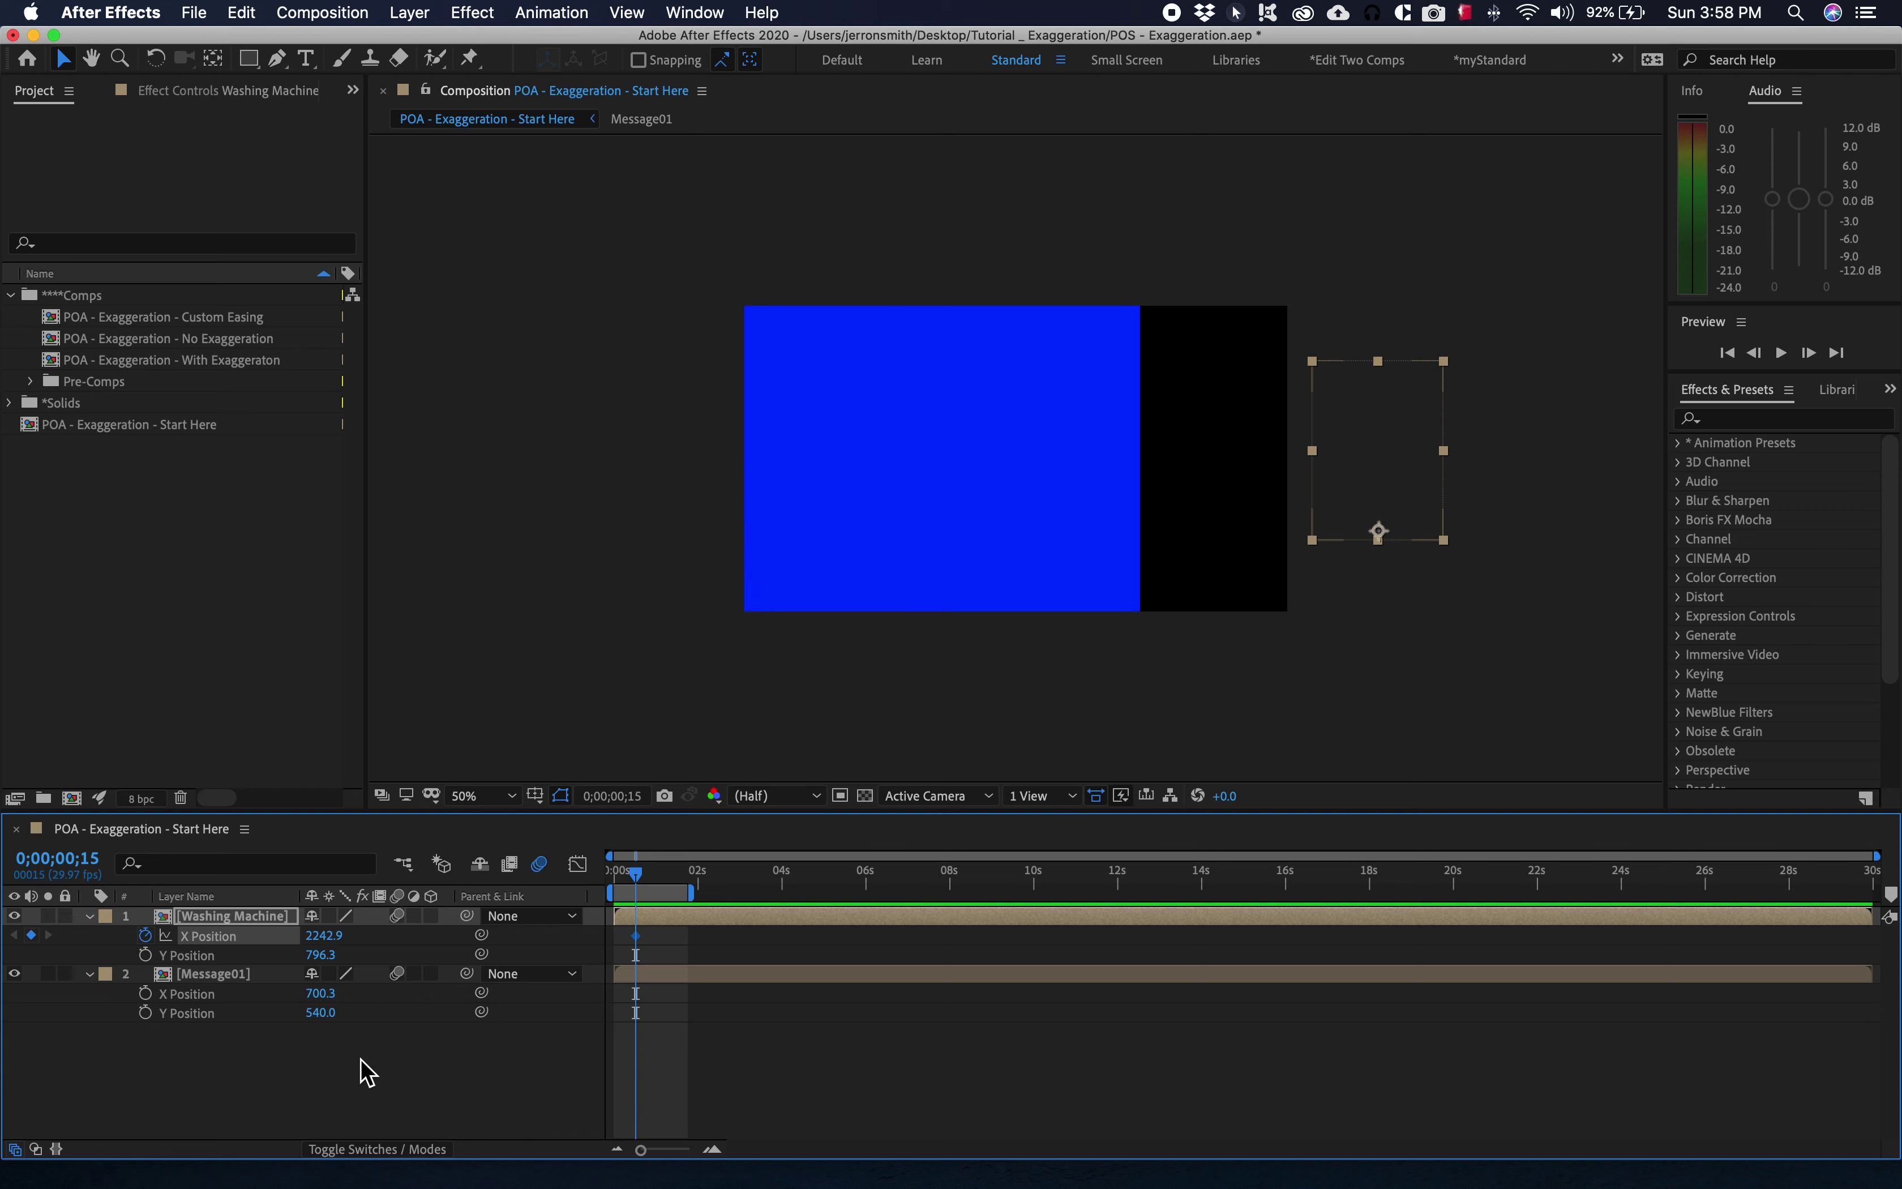
At 0;00;01;00, extend the work area to the full composition and keyframe the washing machine's X Position at about 1594, checking the slide-in.
click(75, 858)
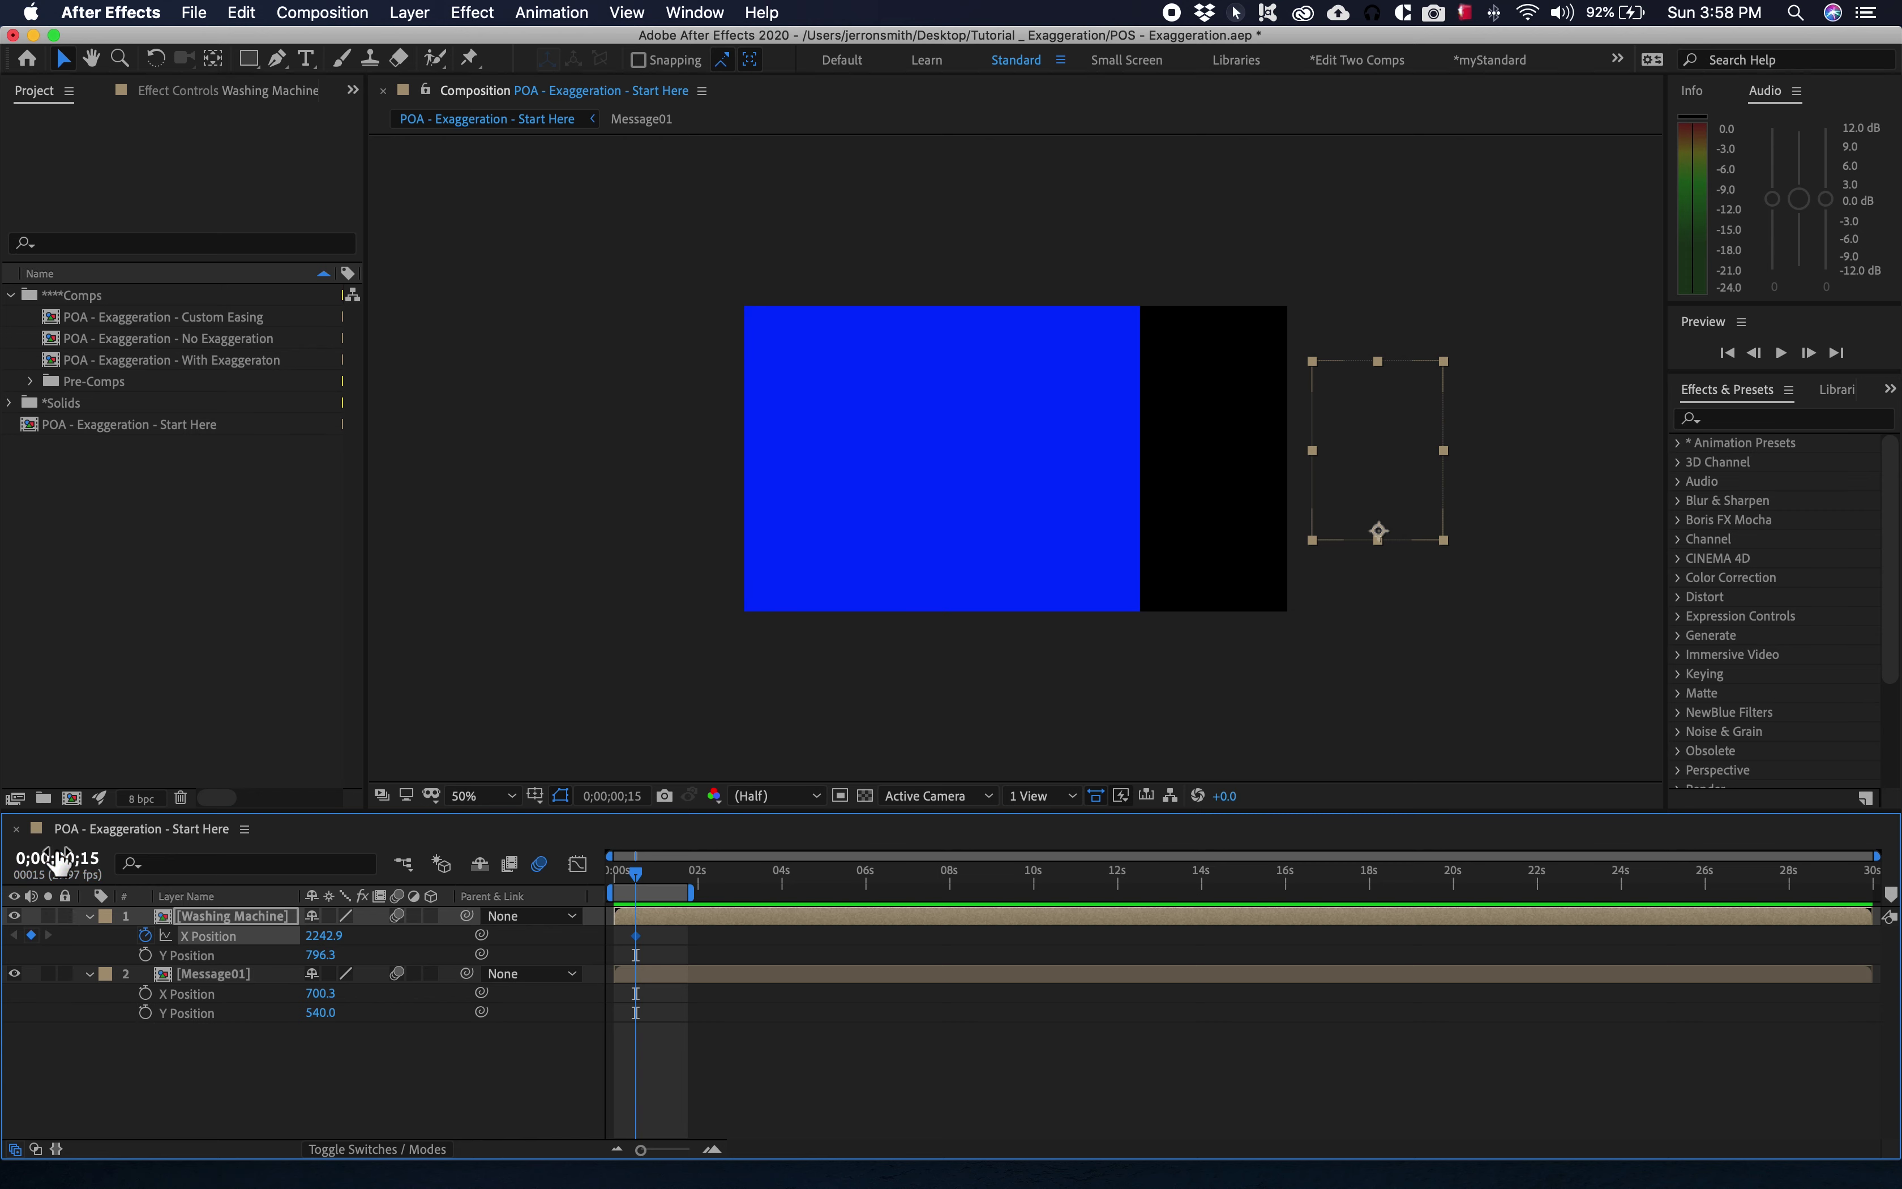
text(100)
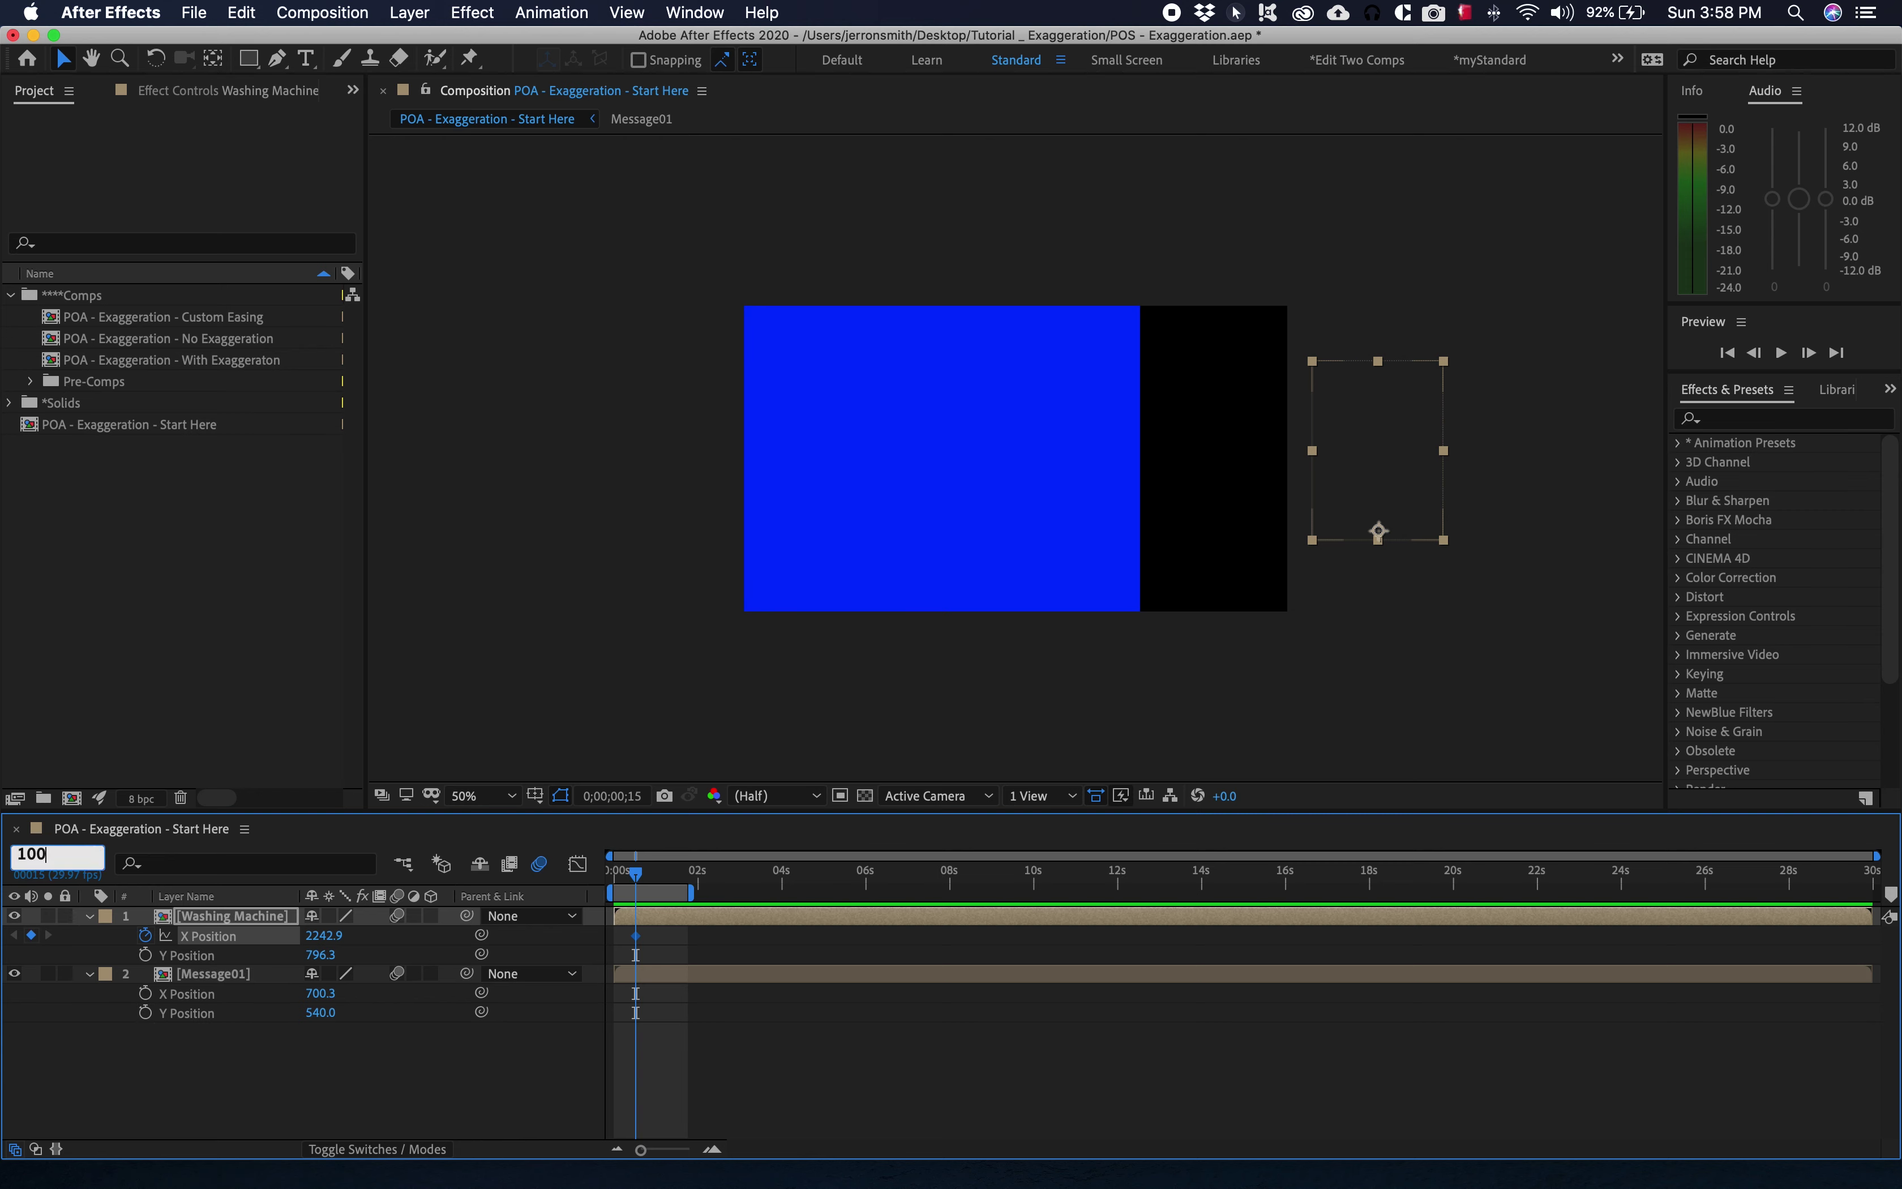
key(Return)
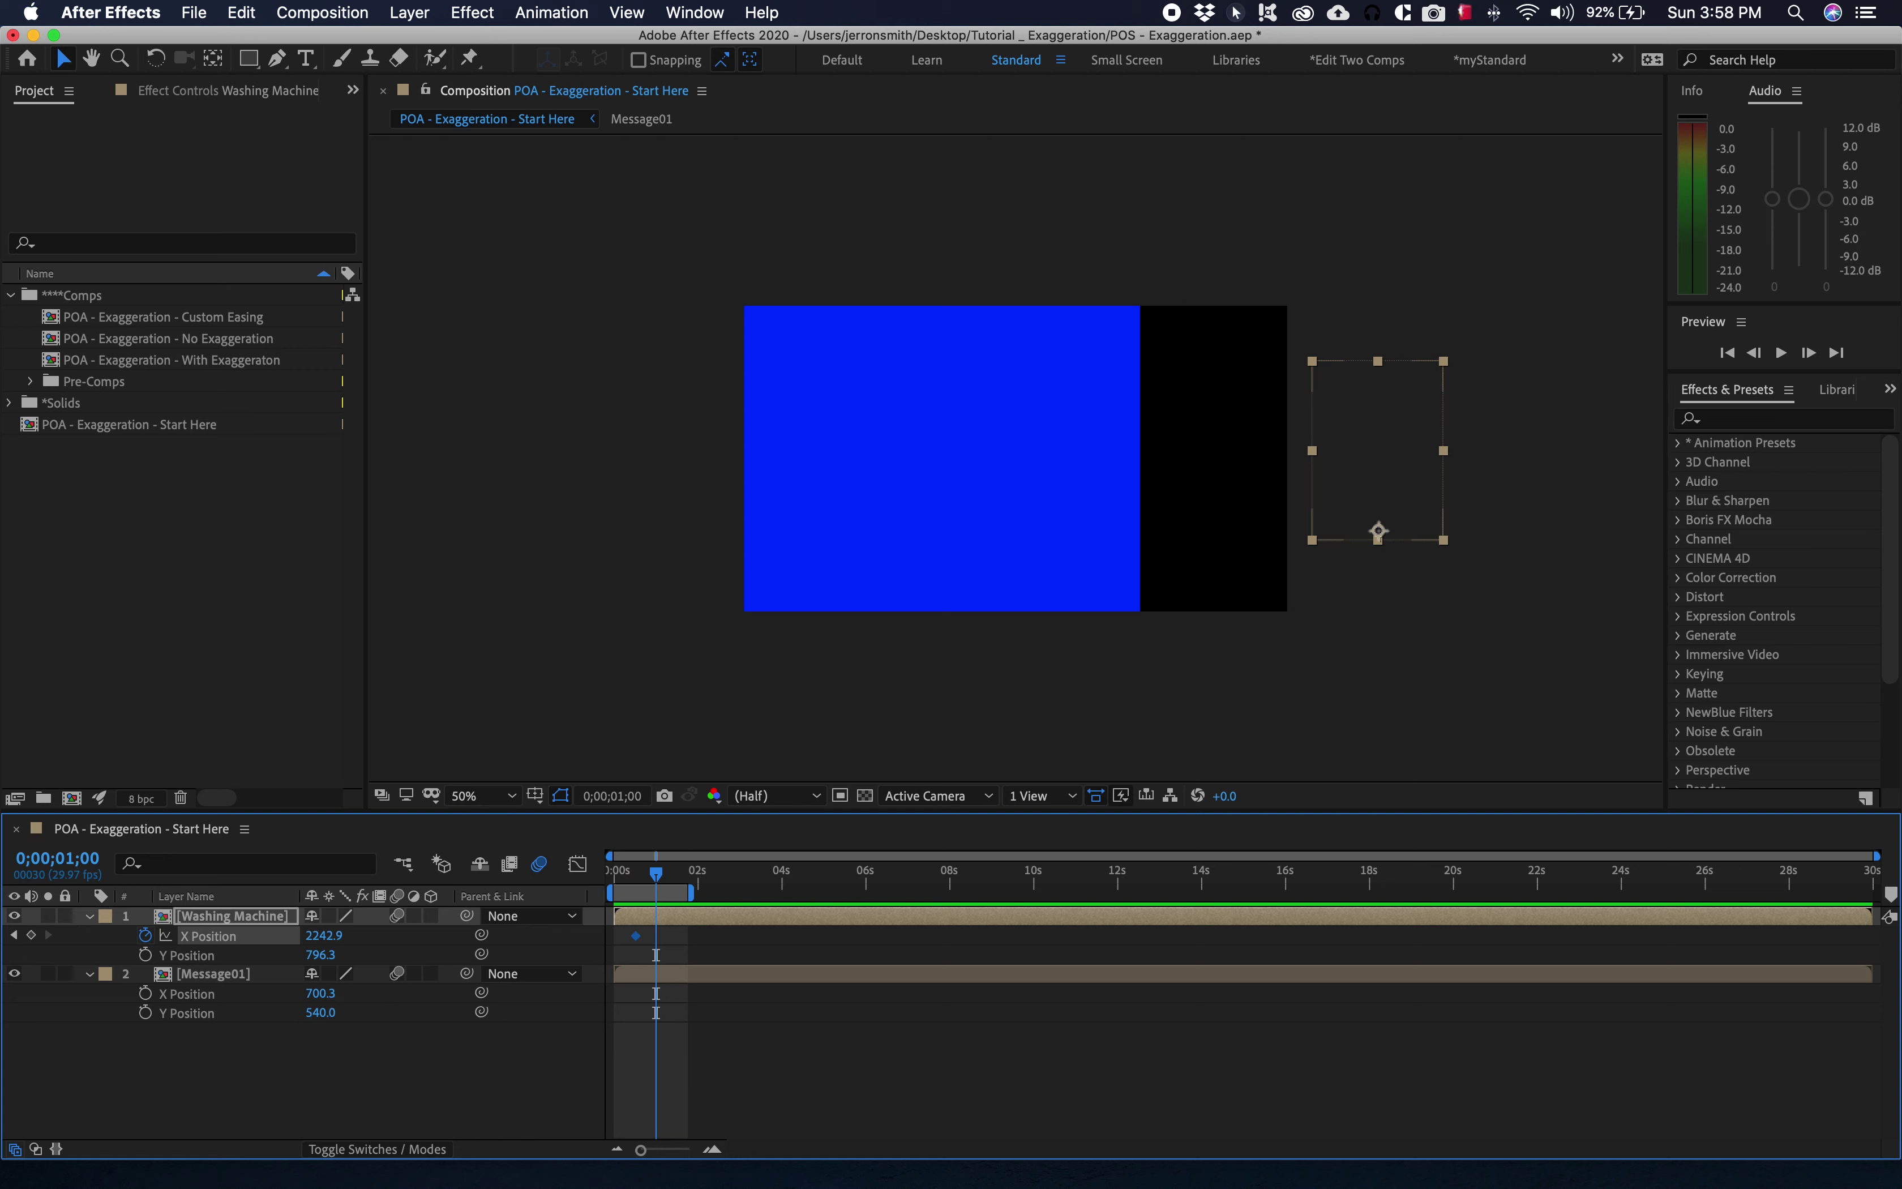
double_click(646, 894)
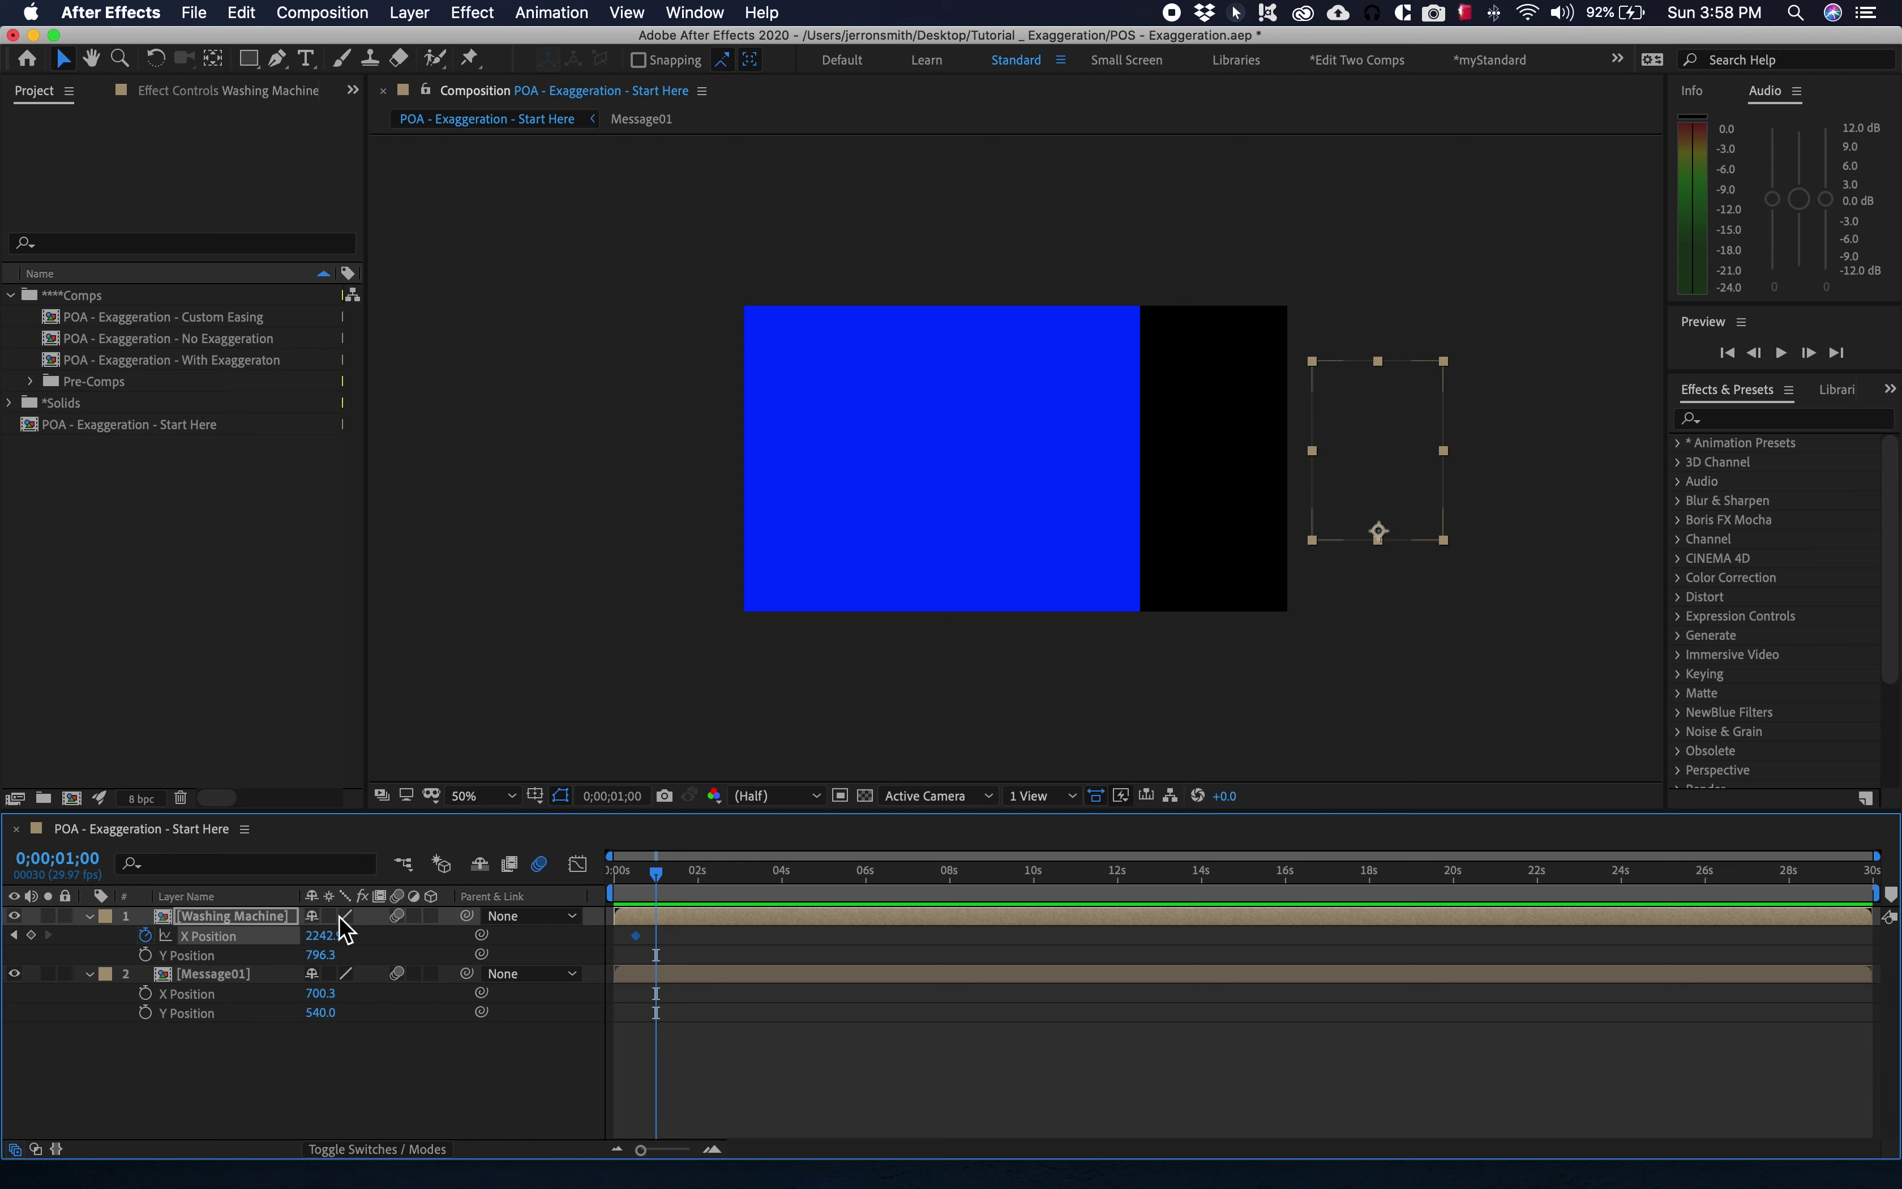
drag(318, 936, 10, 973)
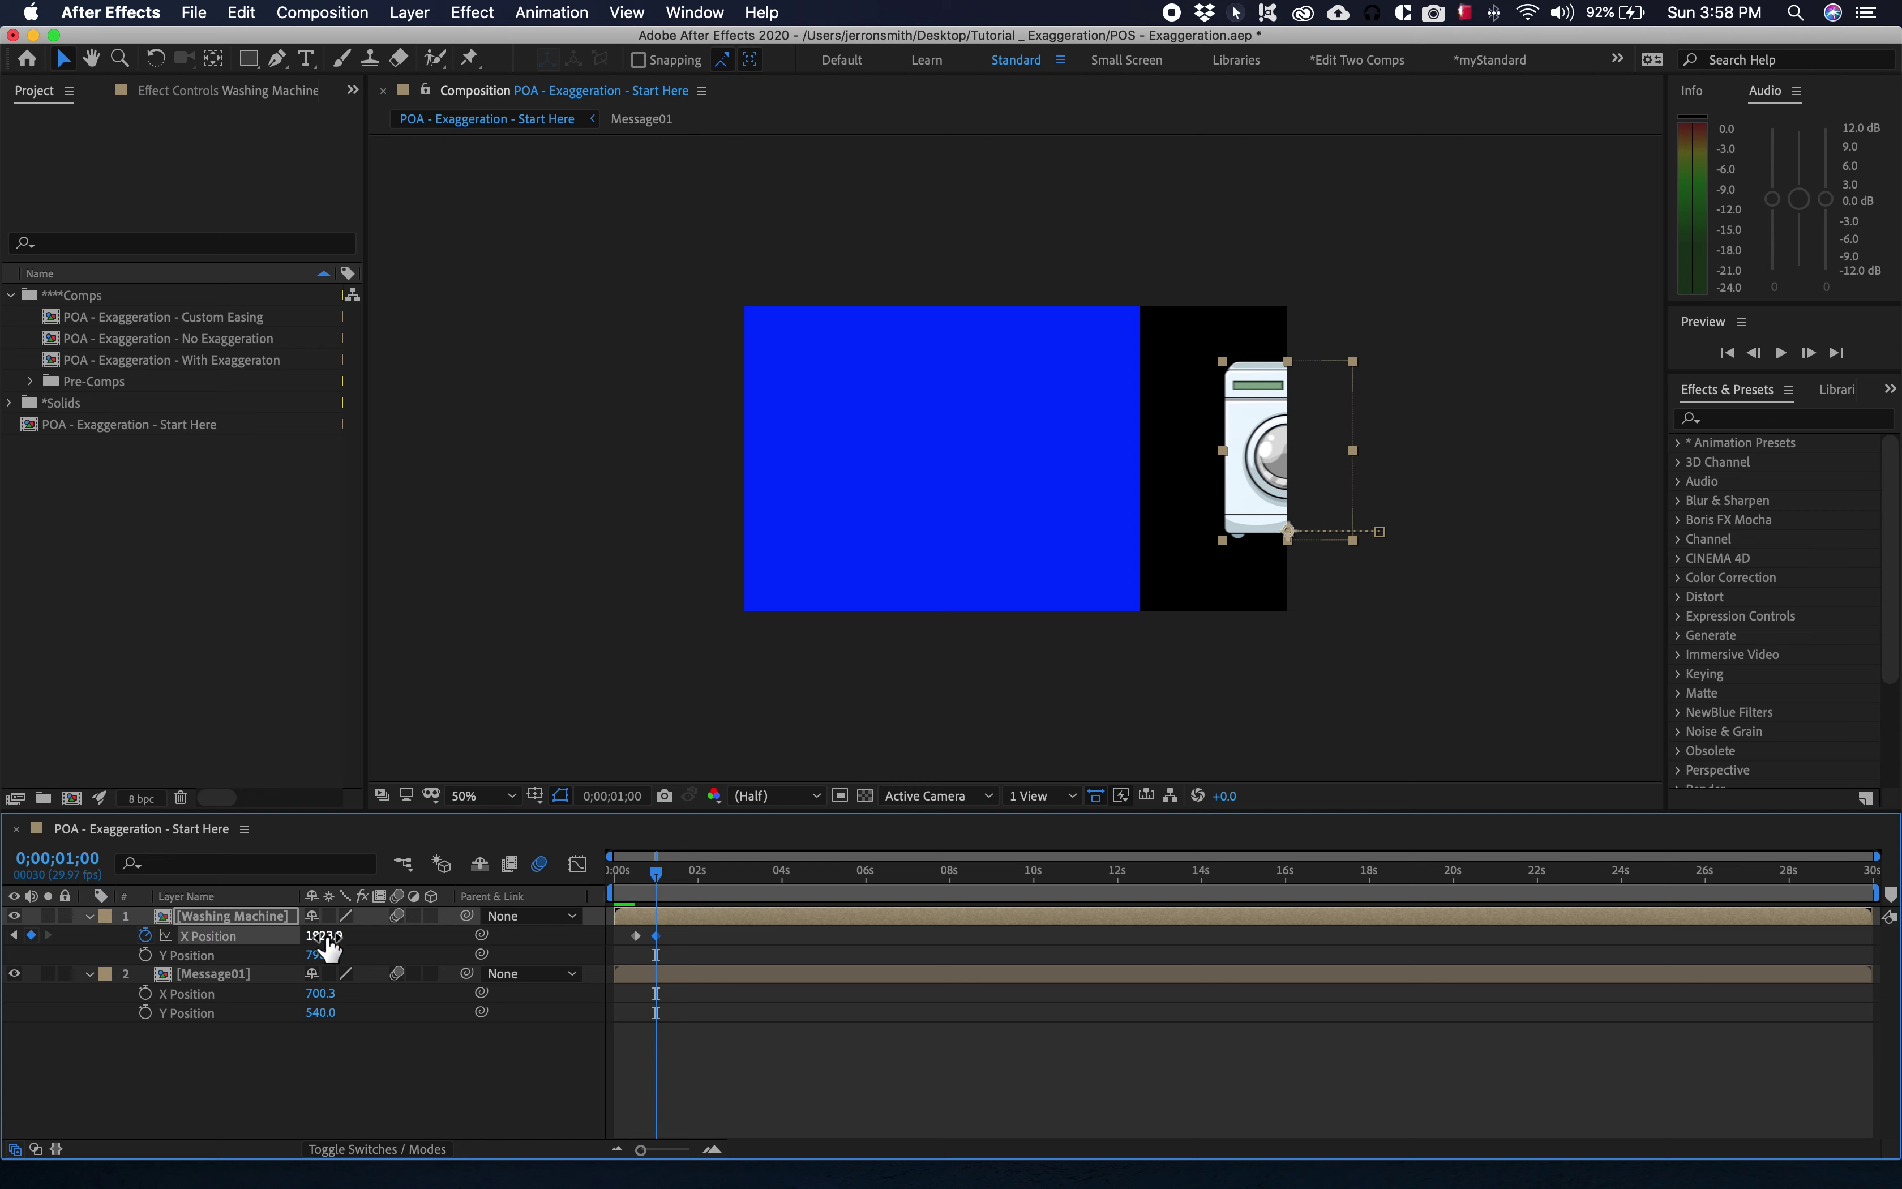
drag(328, 948, 296, 944)
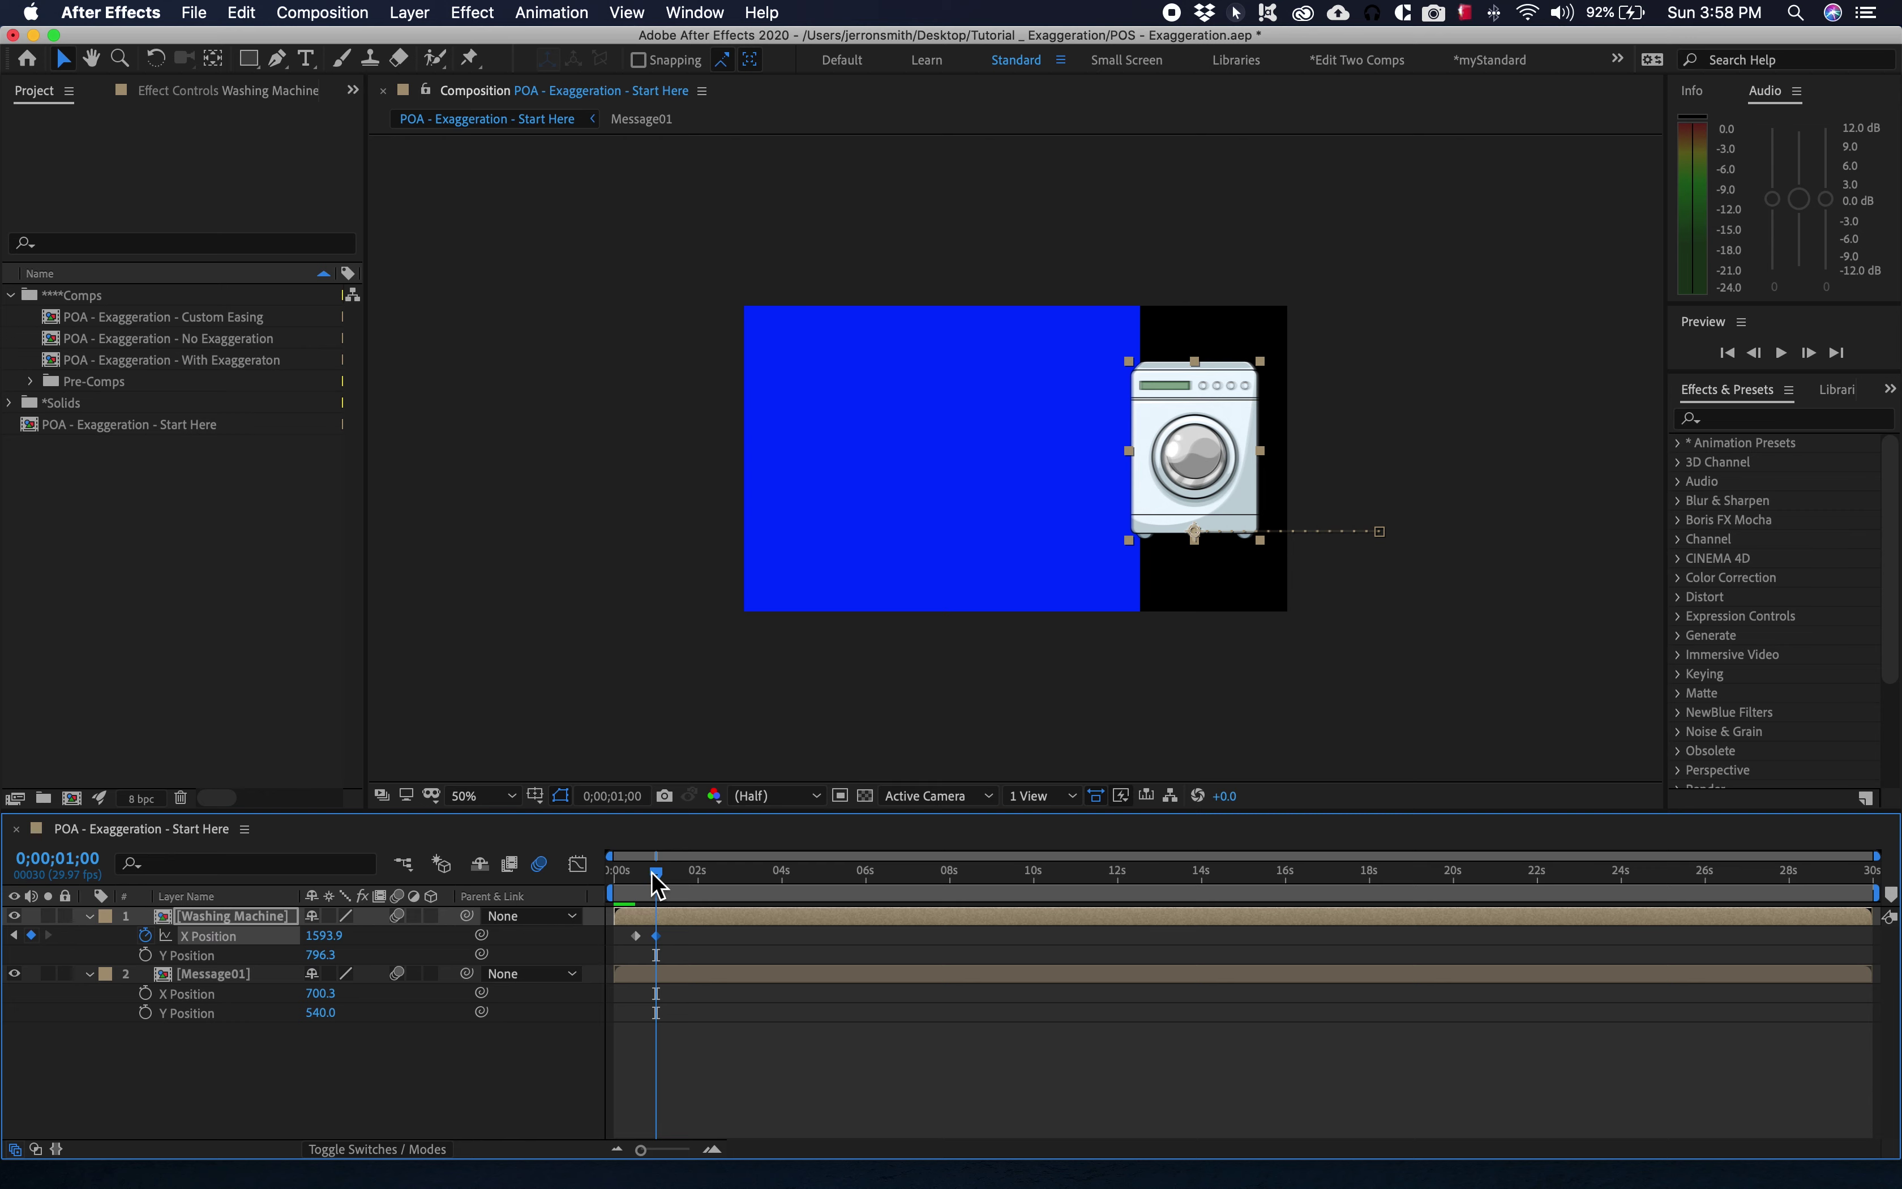
drag(658, 884, 623, 883)
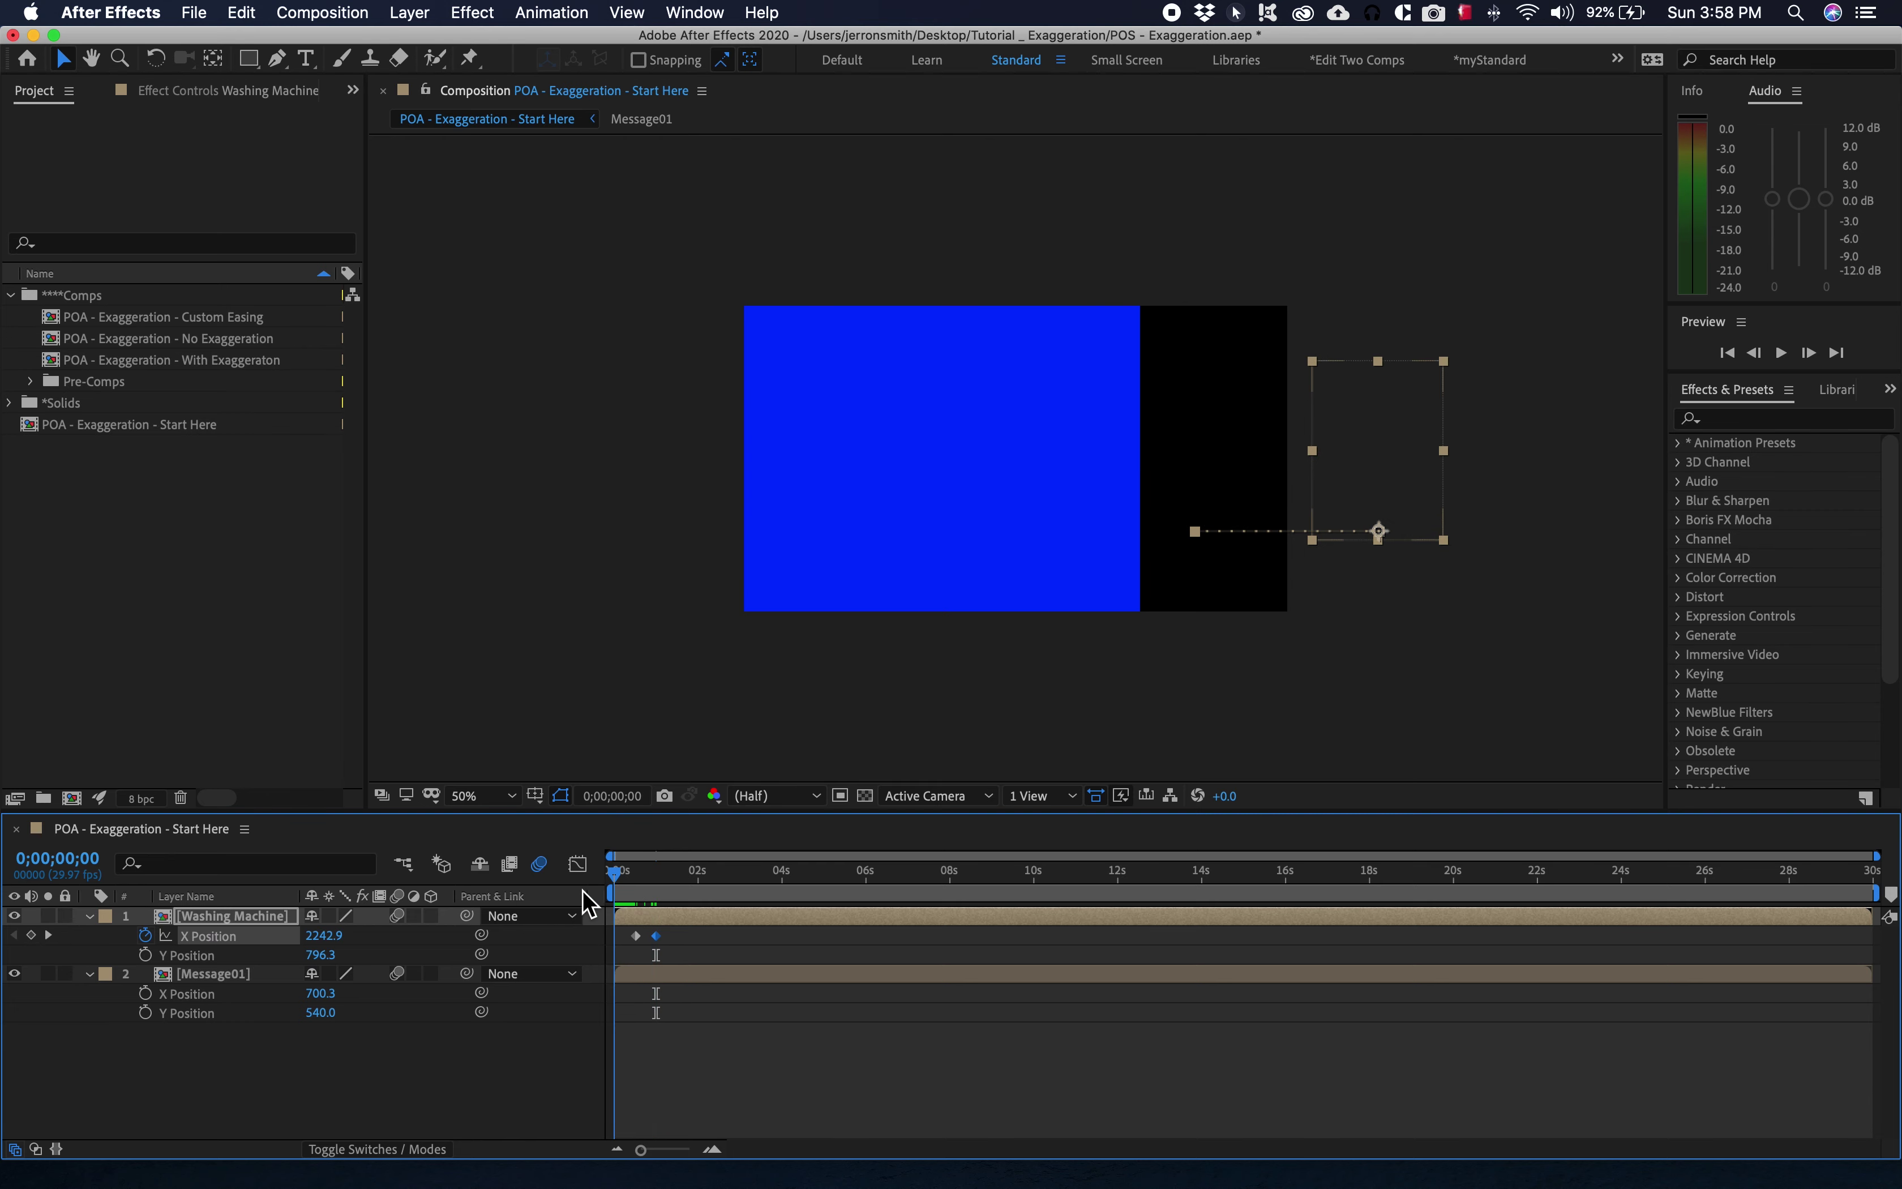
drag(617, 886, 651, 892)
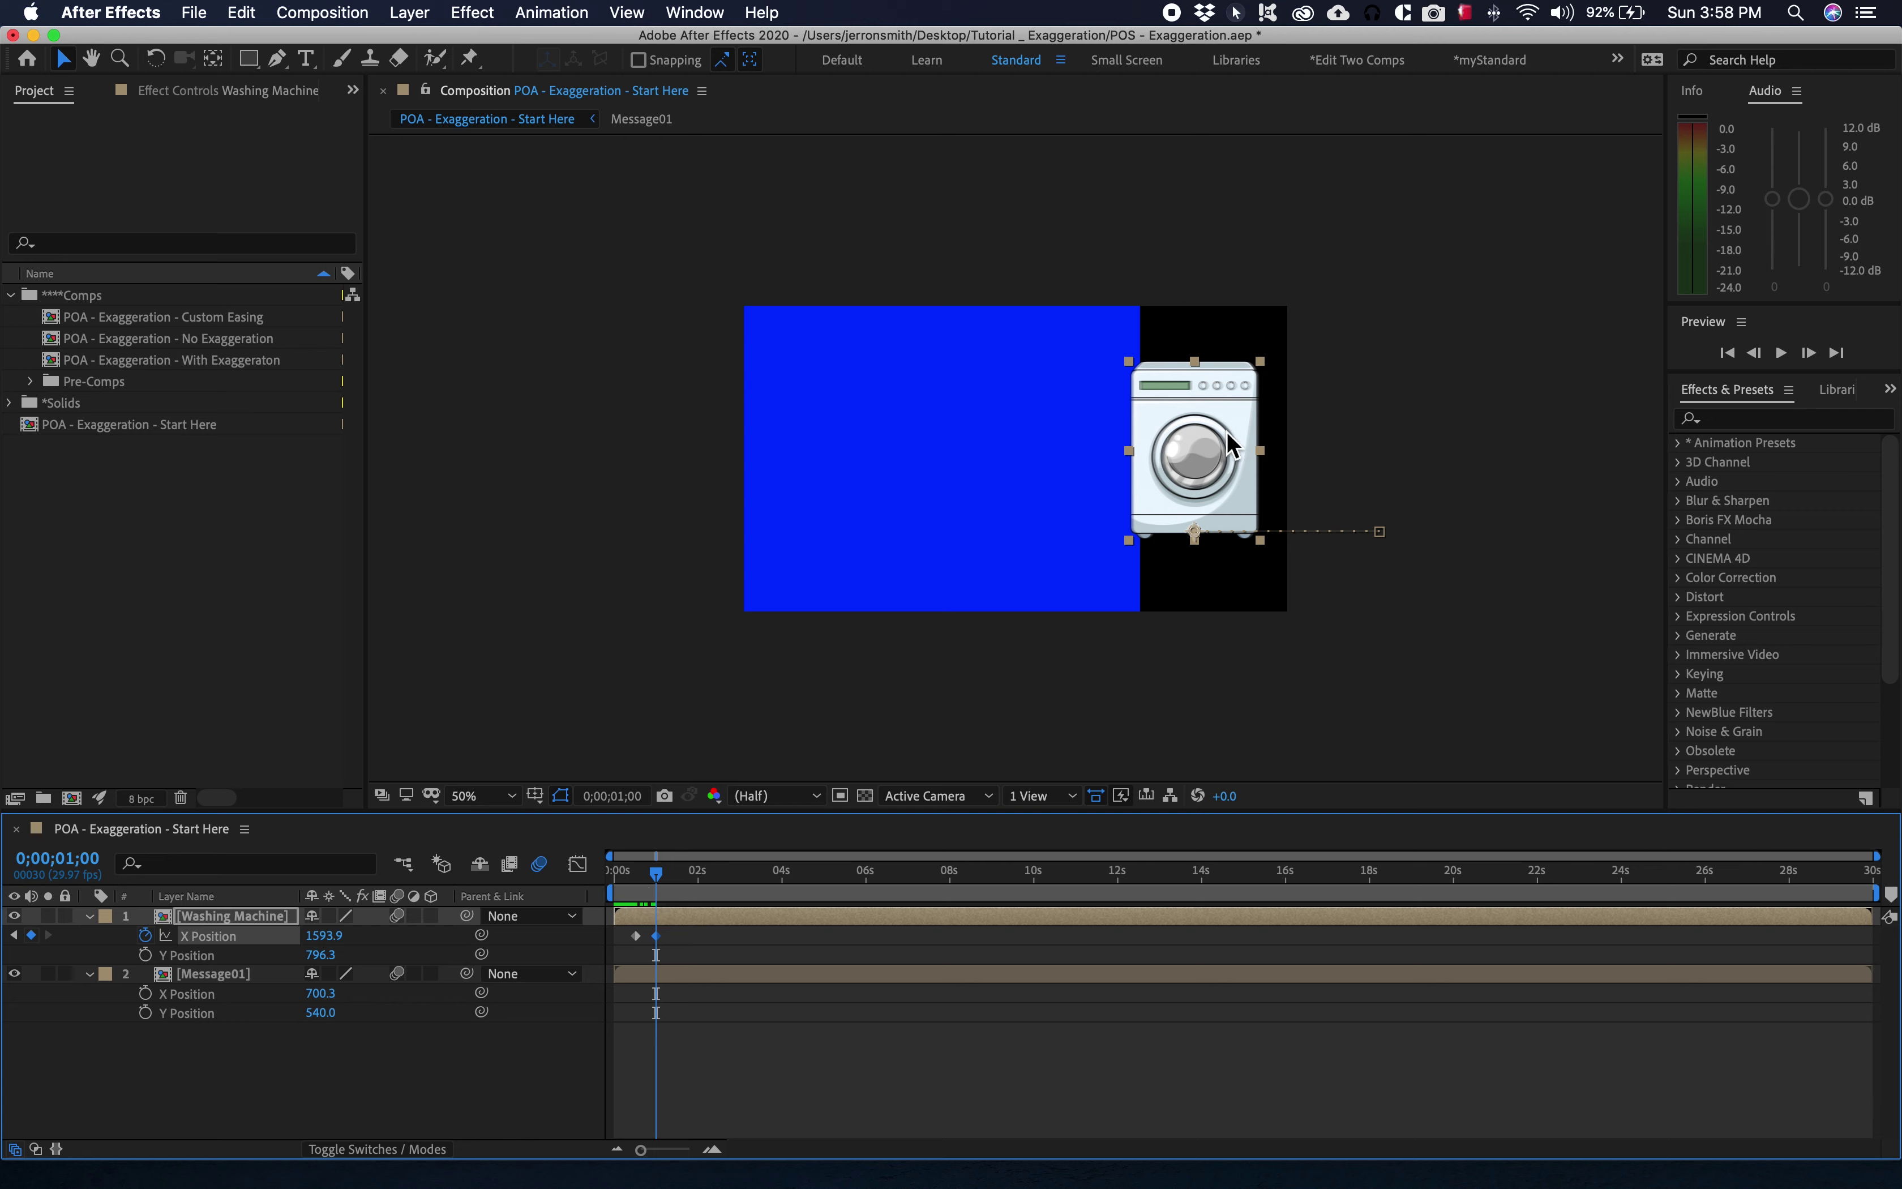
Enable X Position keyframing for Message01 at 0;00;01;00 and collapse the properties of both layers.
click(144, 993)
click(263, 1078)
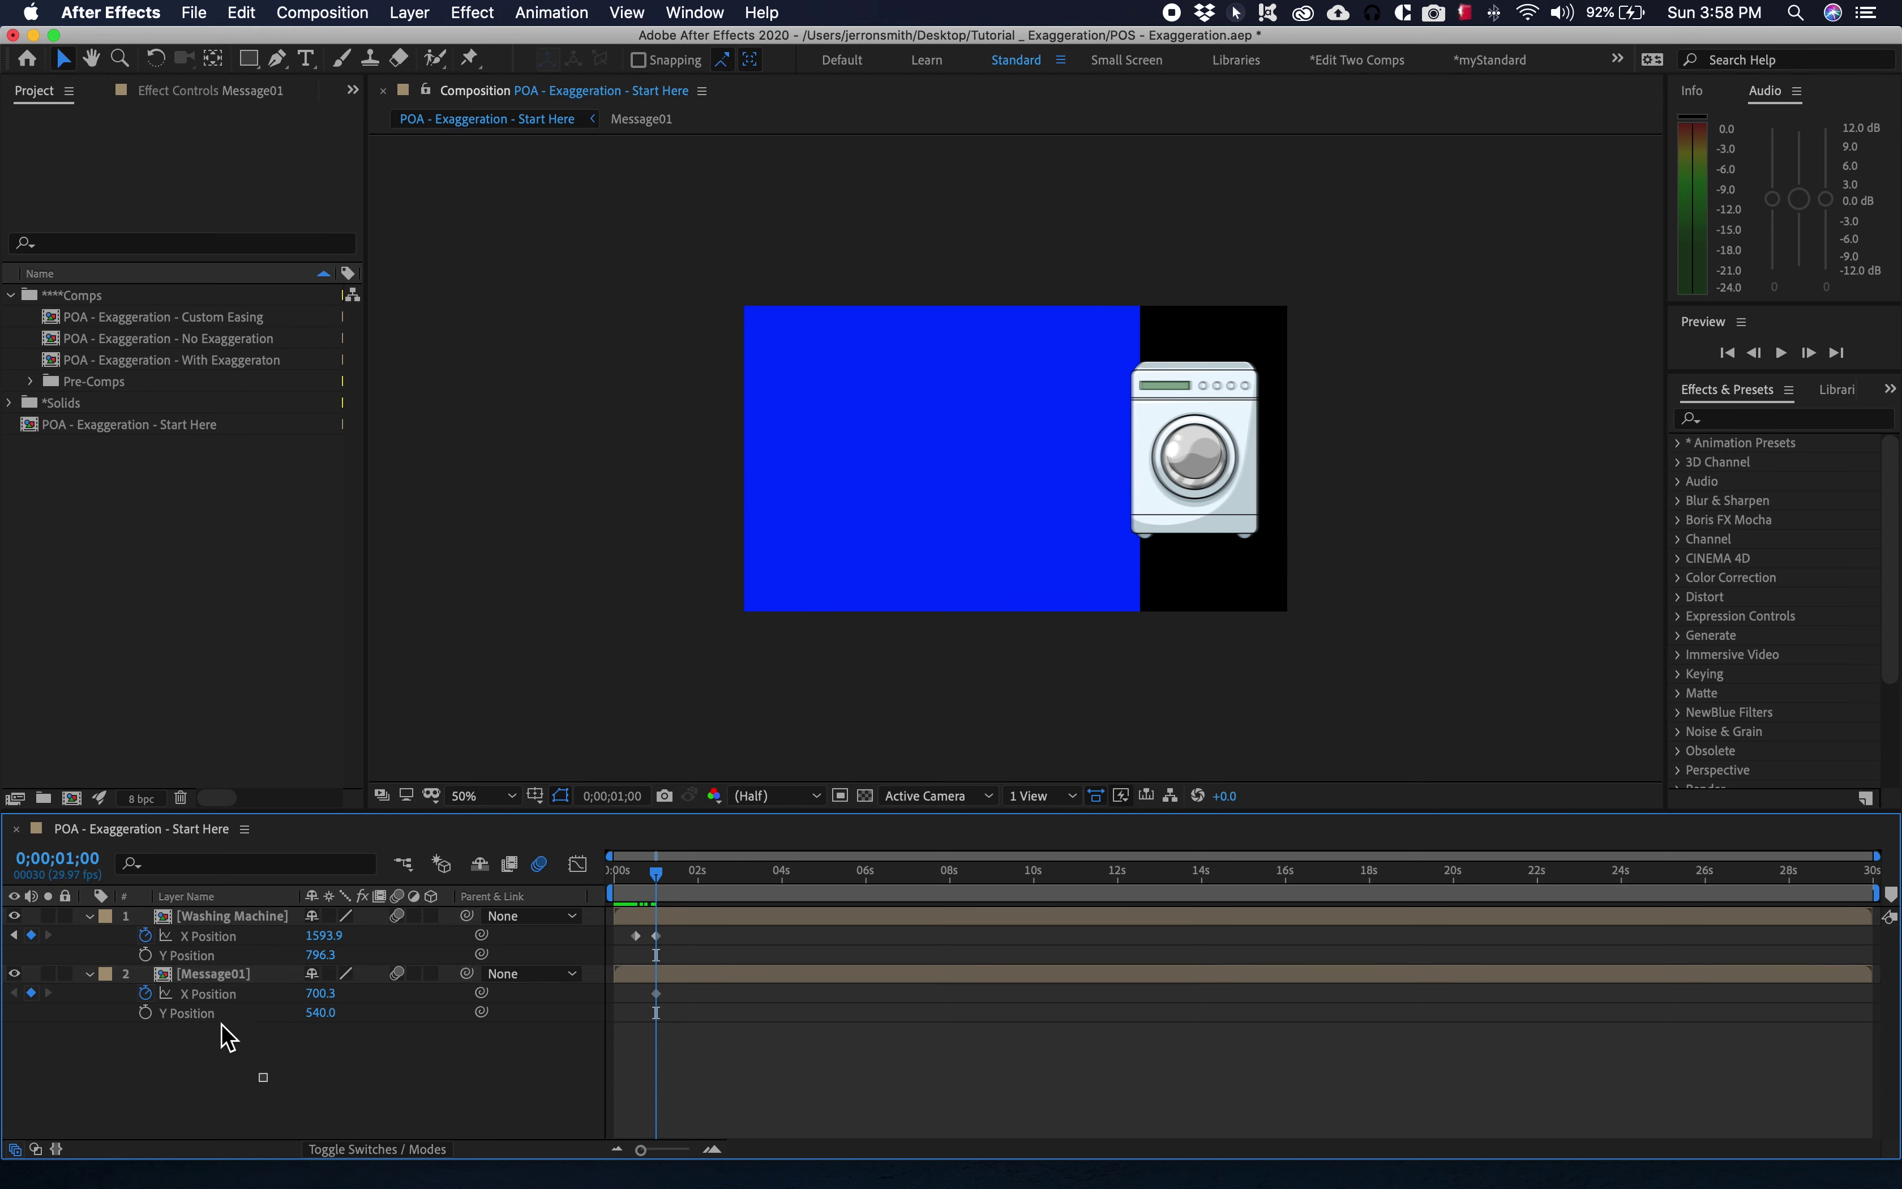
key(super+a)
key(u)
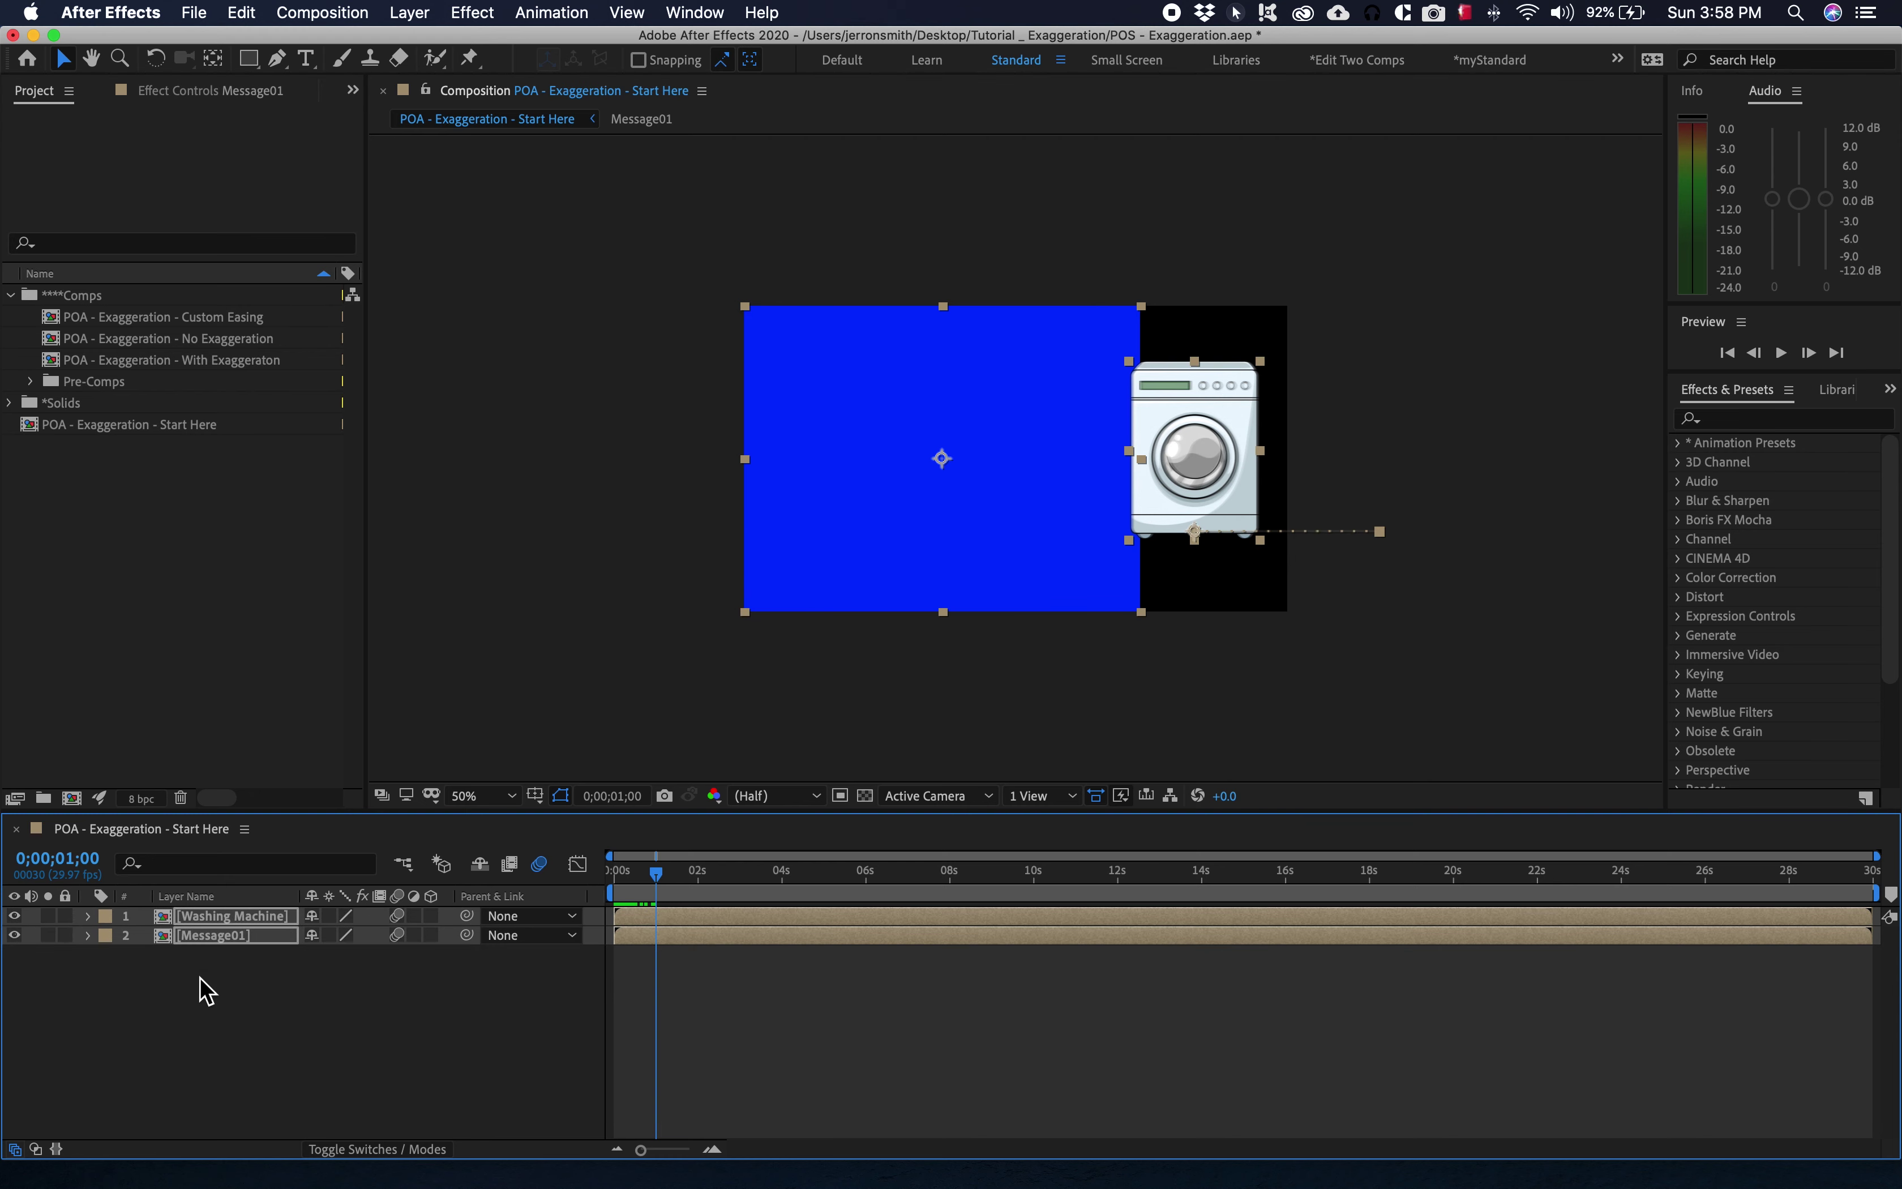
Reveal the keyframed properties of both layers and keyframe Message01's X Position at about 510 at 0;00;01;10.
key(u)
click(253, 1069)
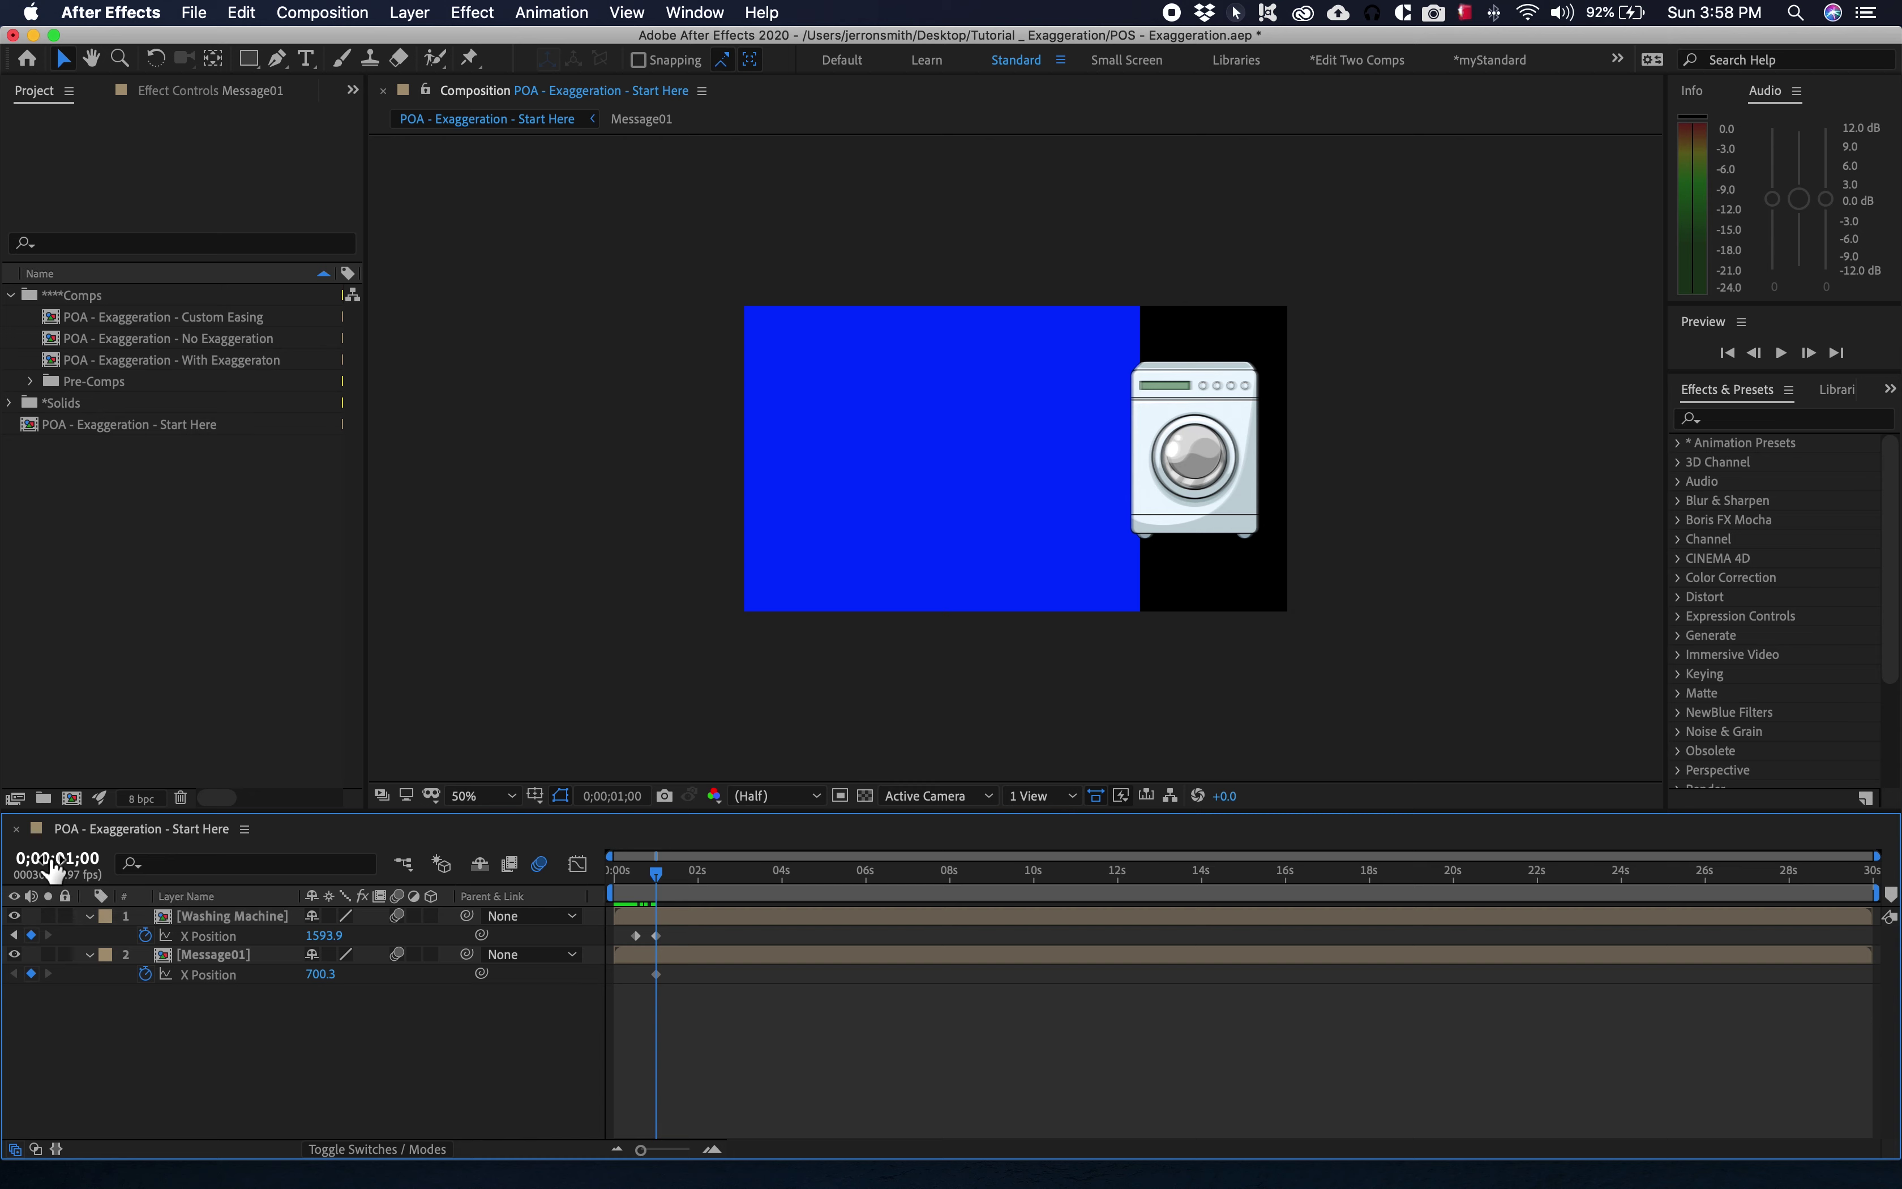
key(super+Right)
key(super+Right)
key(super+Right)
key(super+Right)
key(super+Right)
key(super+Right)
key(super+Right)
key(super+Right)
key(super+Right)
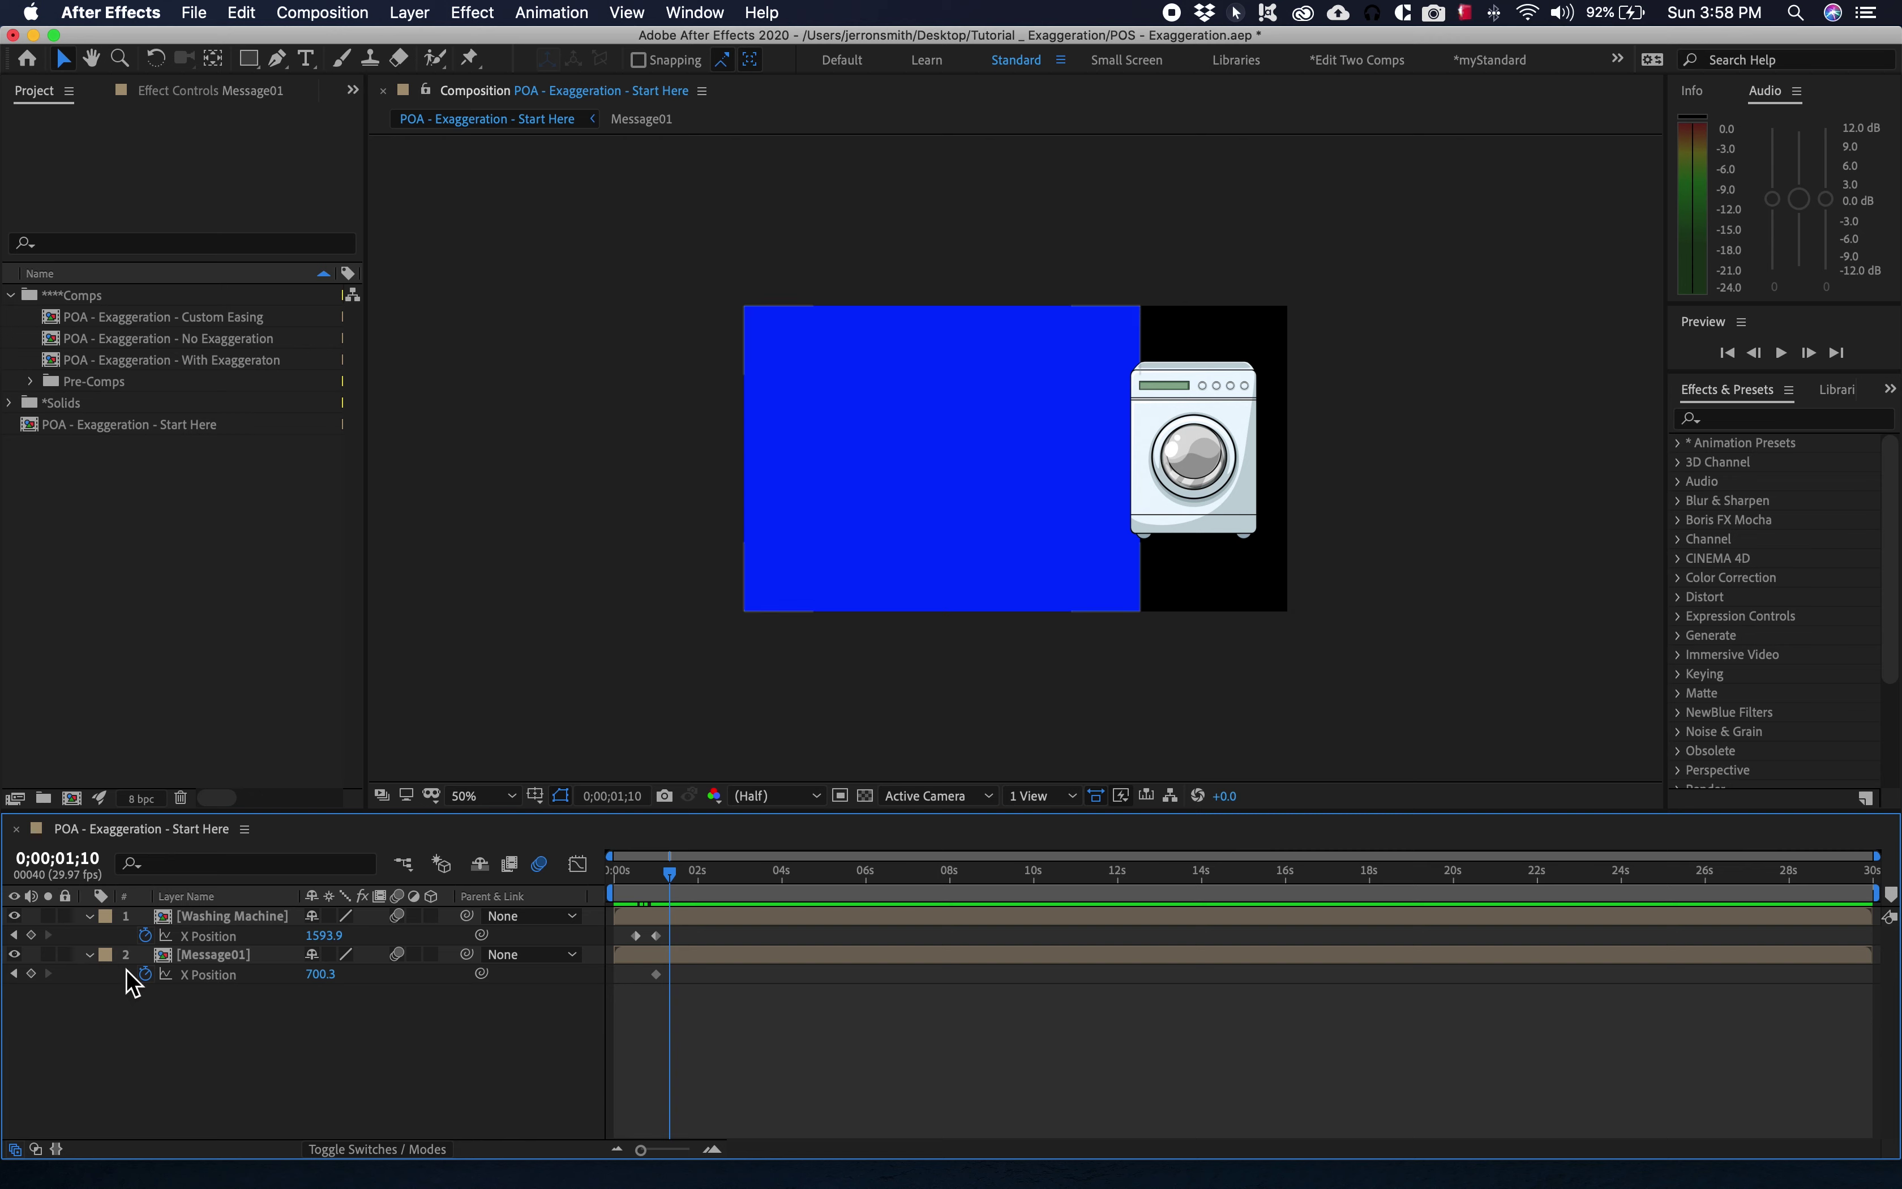
click(322, 977)
drag(324, 975, 141, 1017)
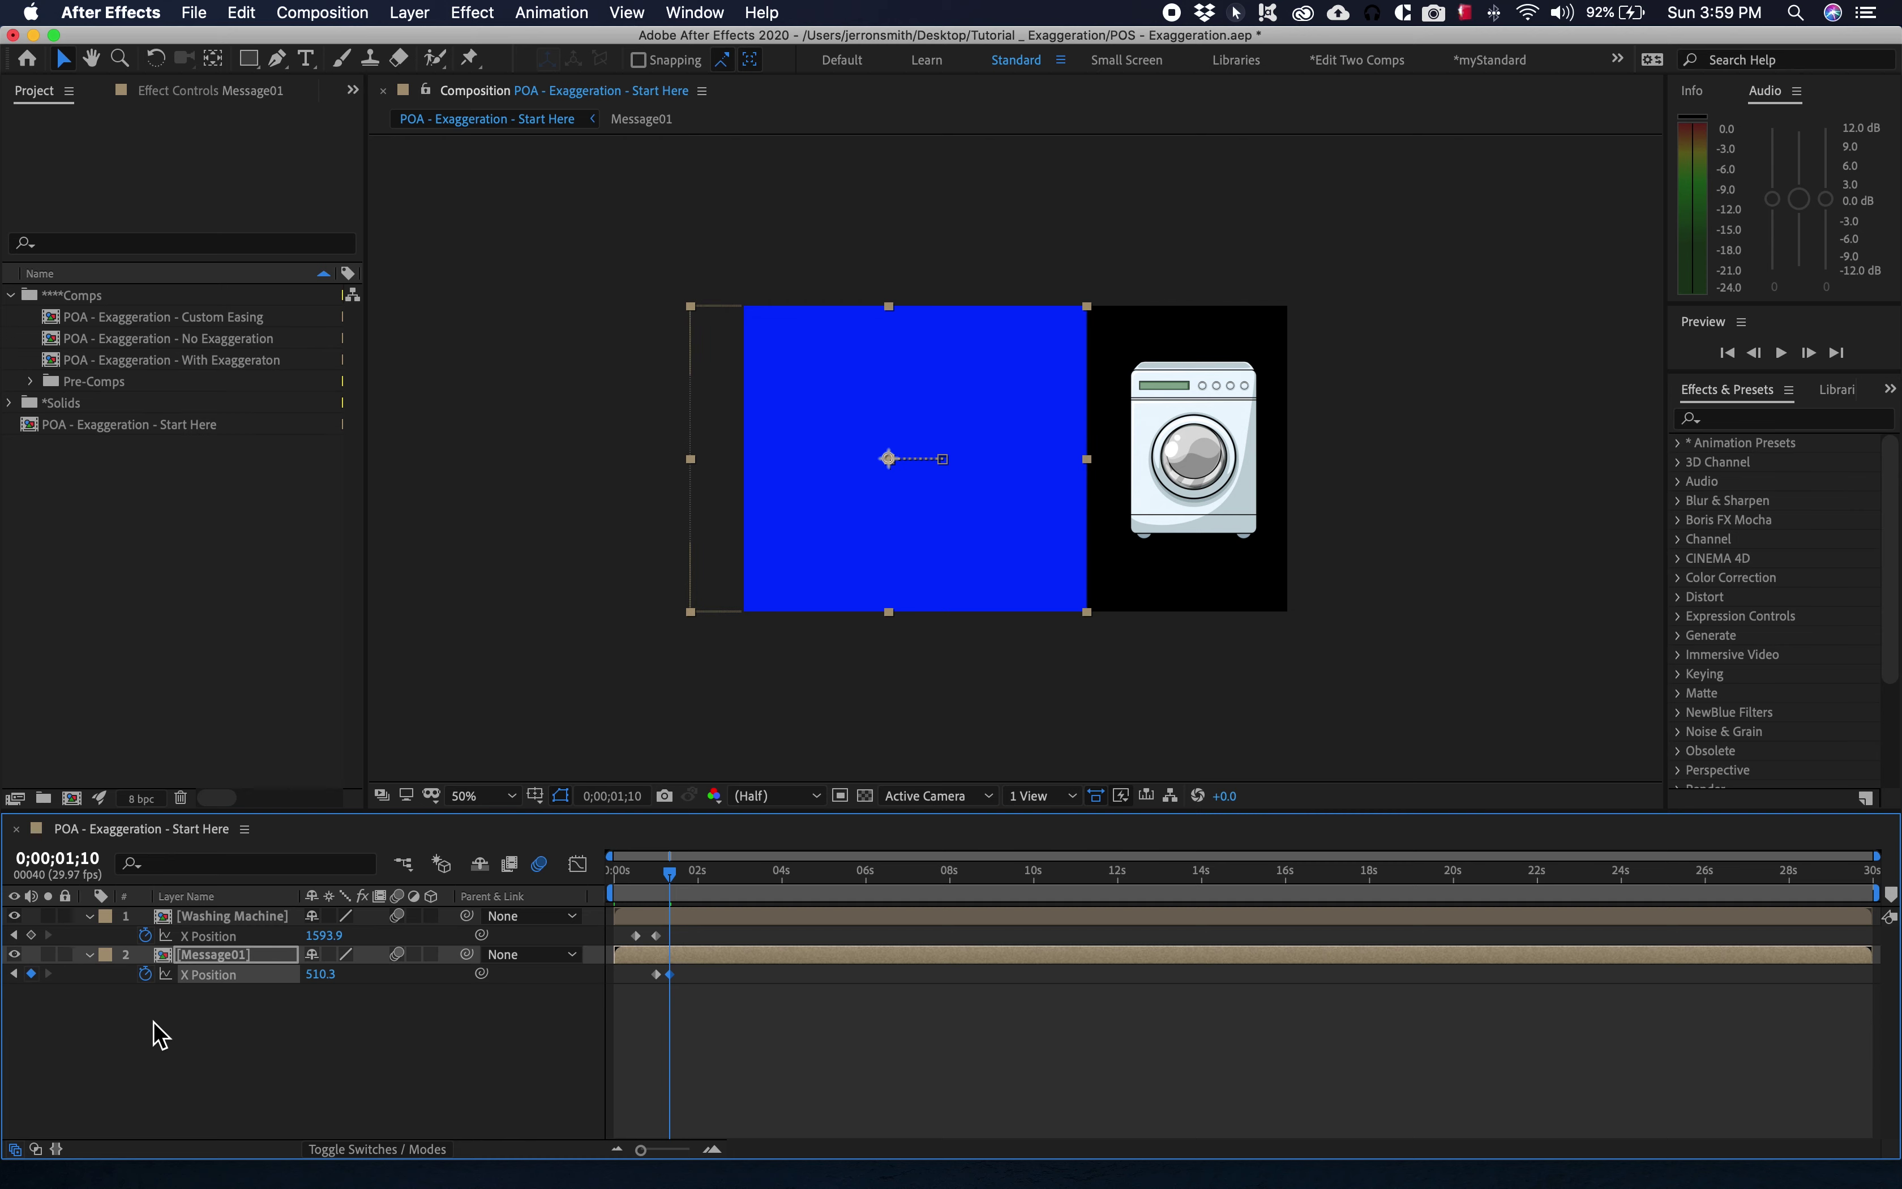
End the work area at 0;00;02;07 and preview the washing machine pushing the blue panel.
drag(678, 875, 708, 881)
key(n)
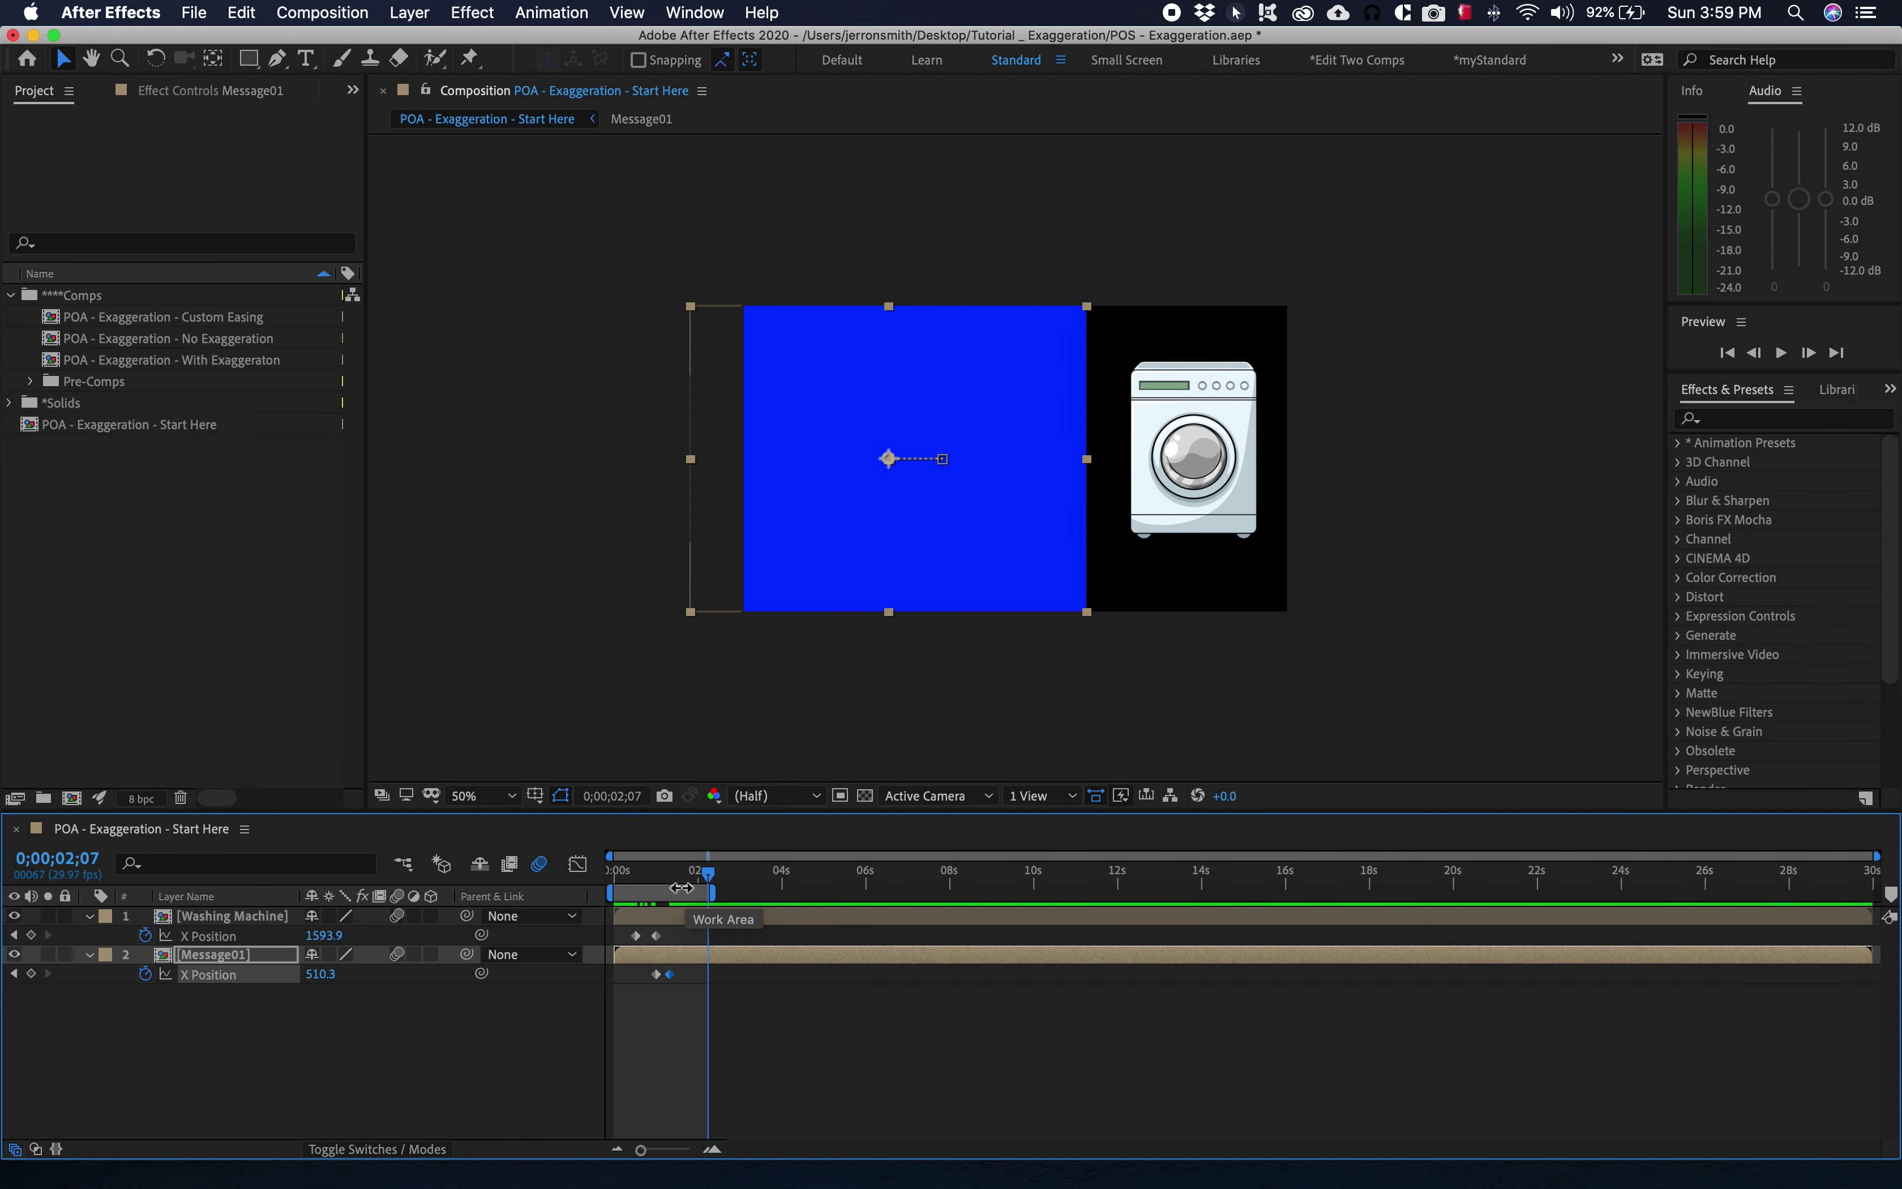
key(space)
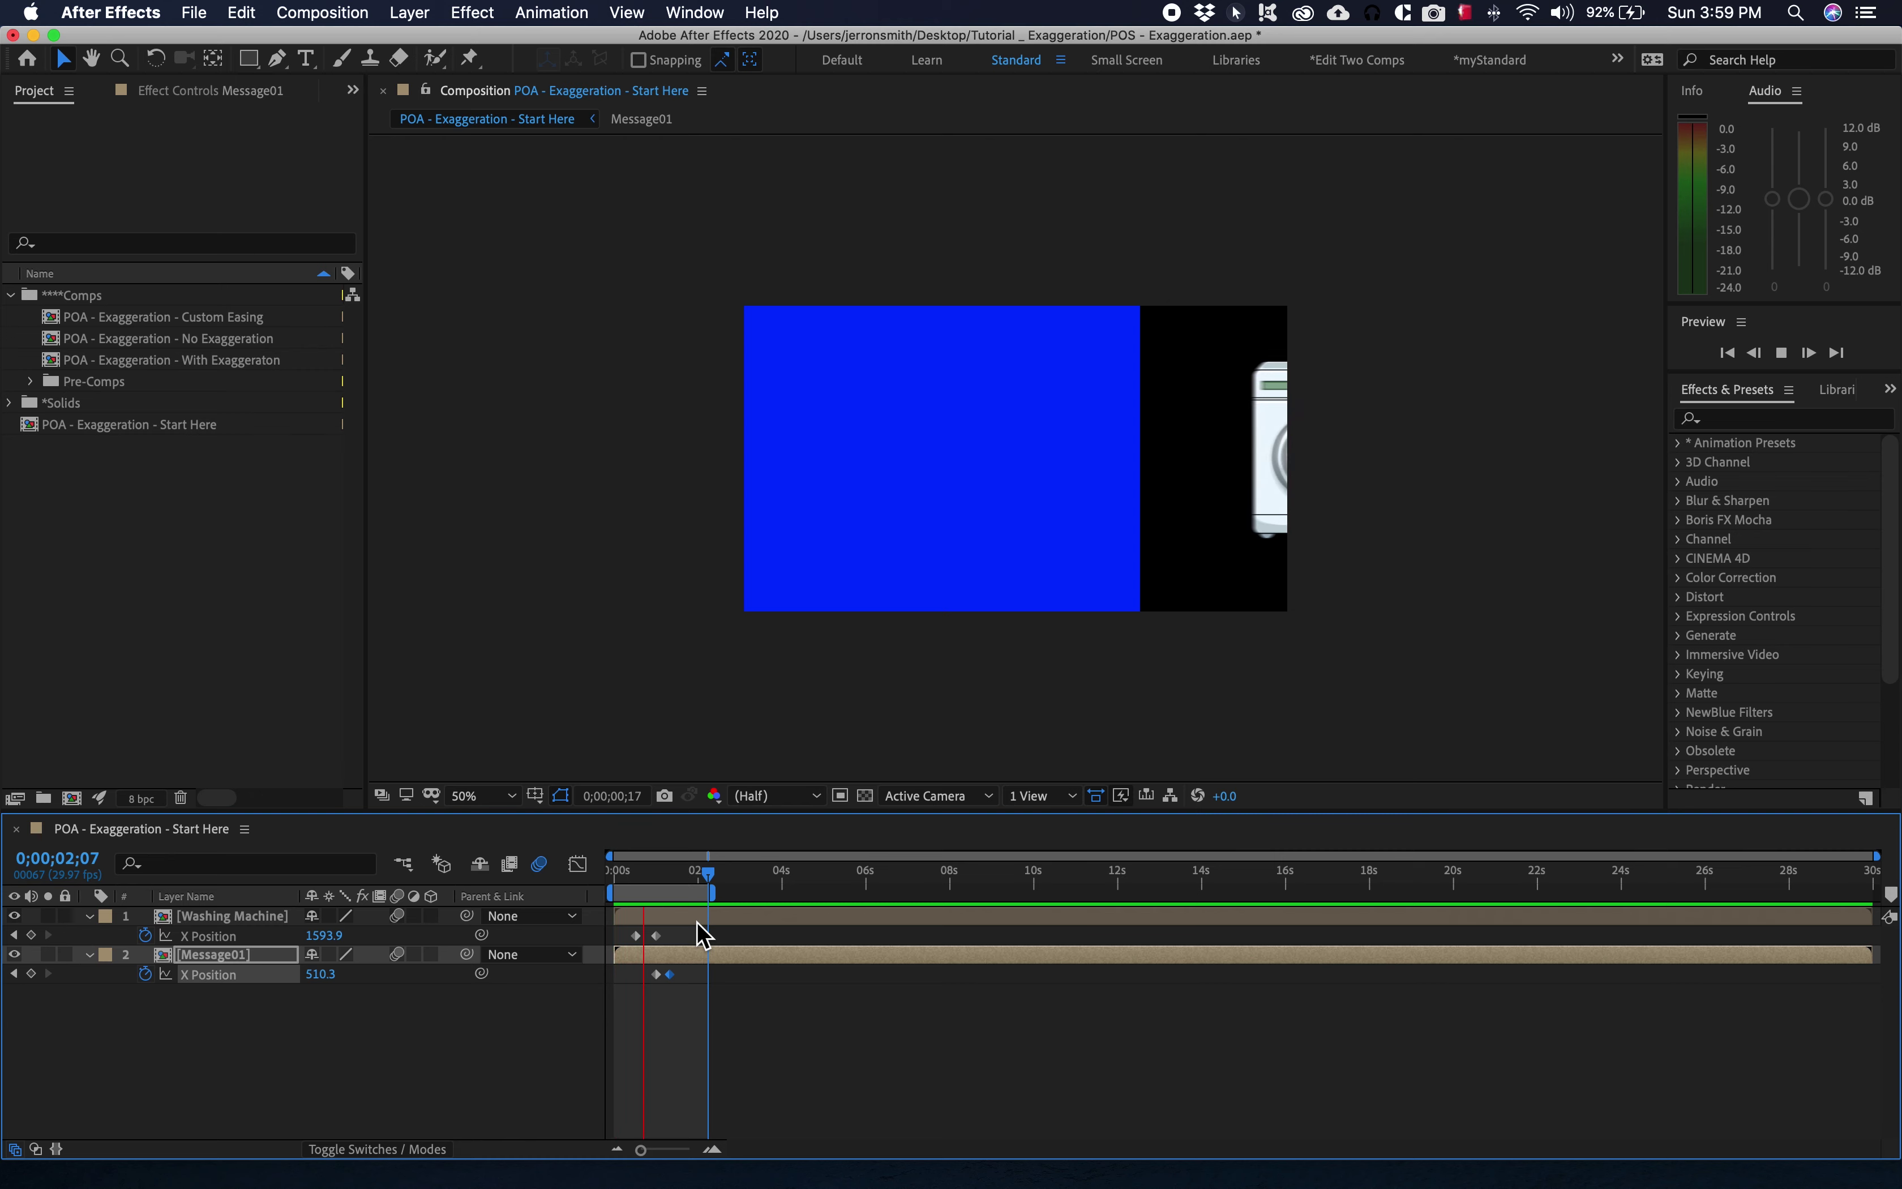
With the composition view at 100%, keyframe the washing machine's X Position at about 1539 at 0;00;00;26 and preview the motion.
click(657, 874)
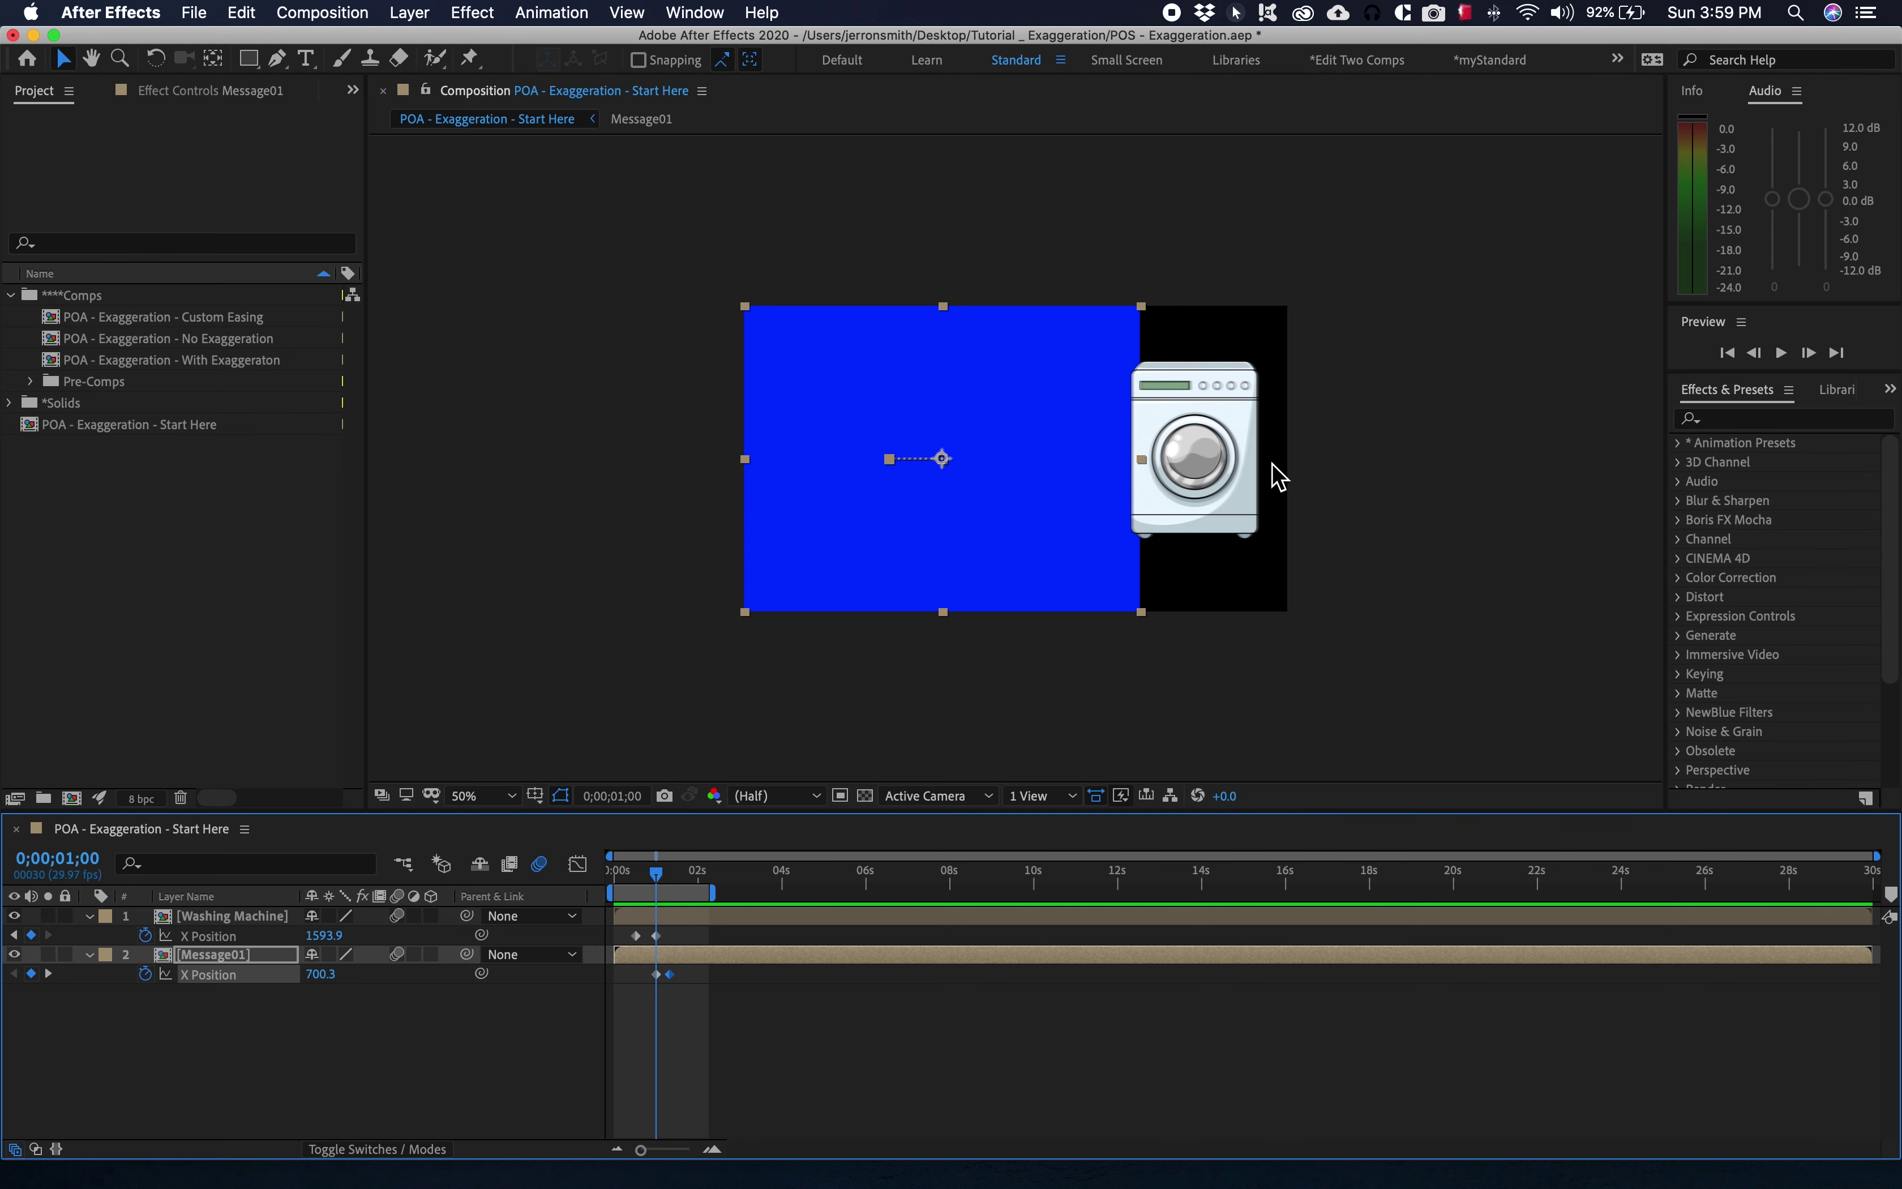
key(/)
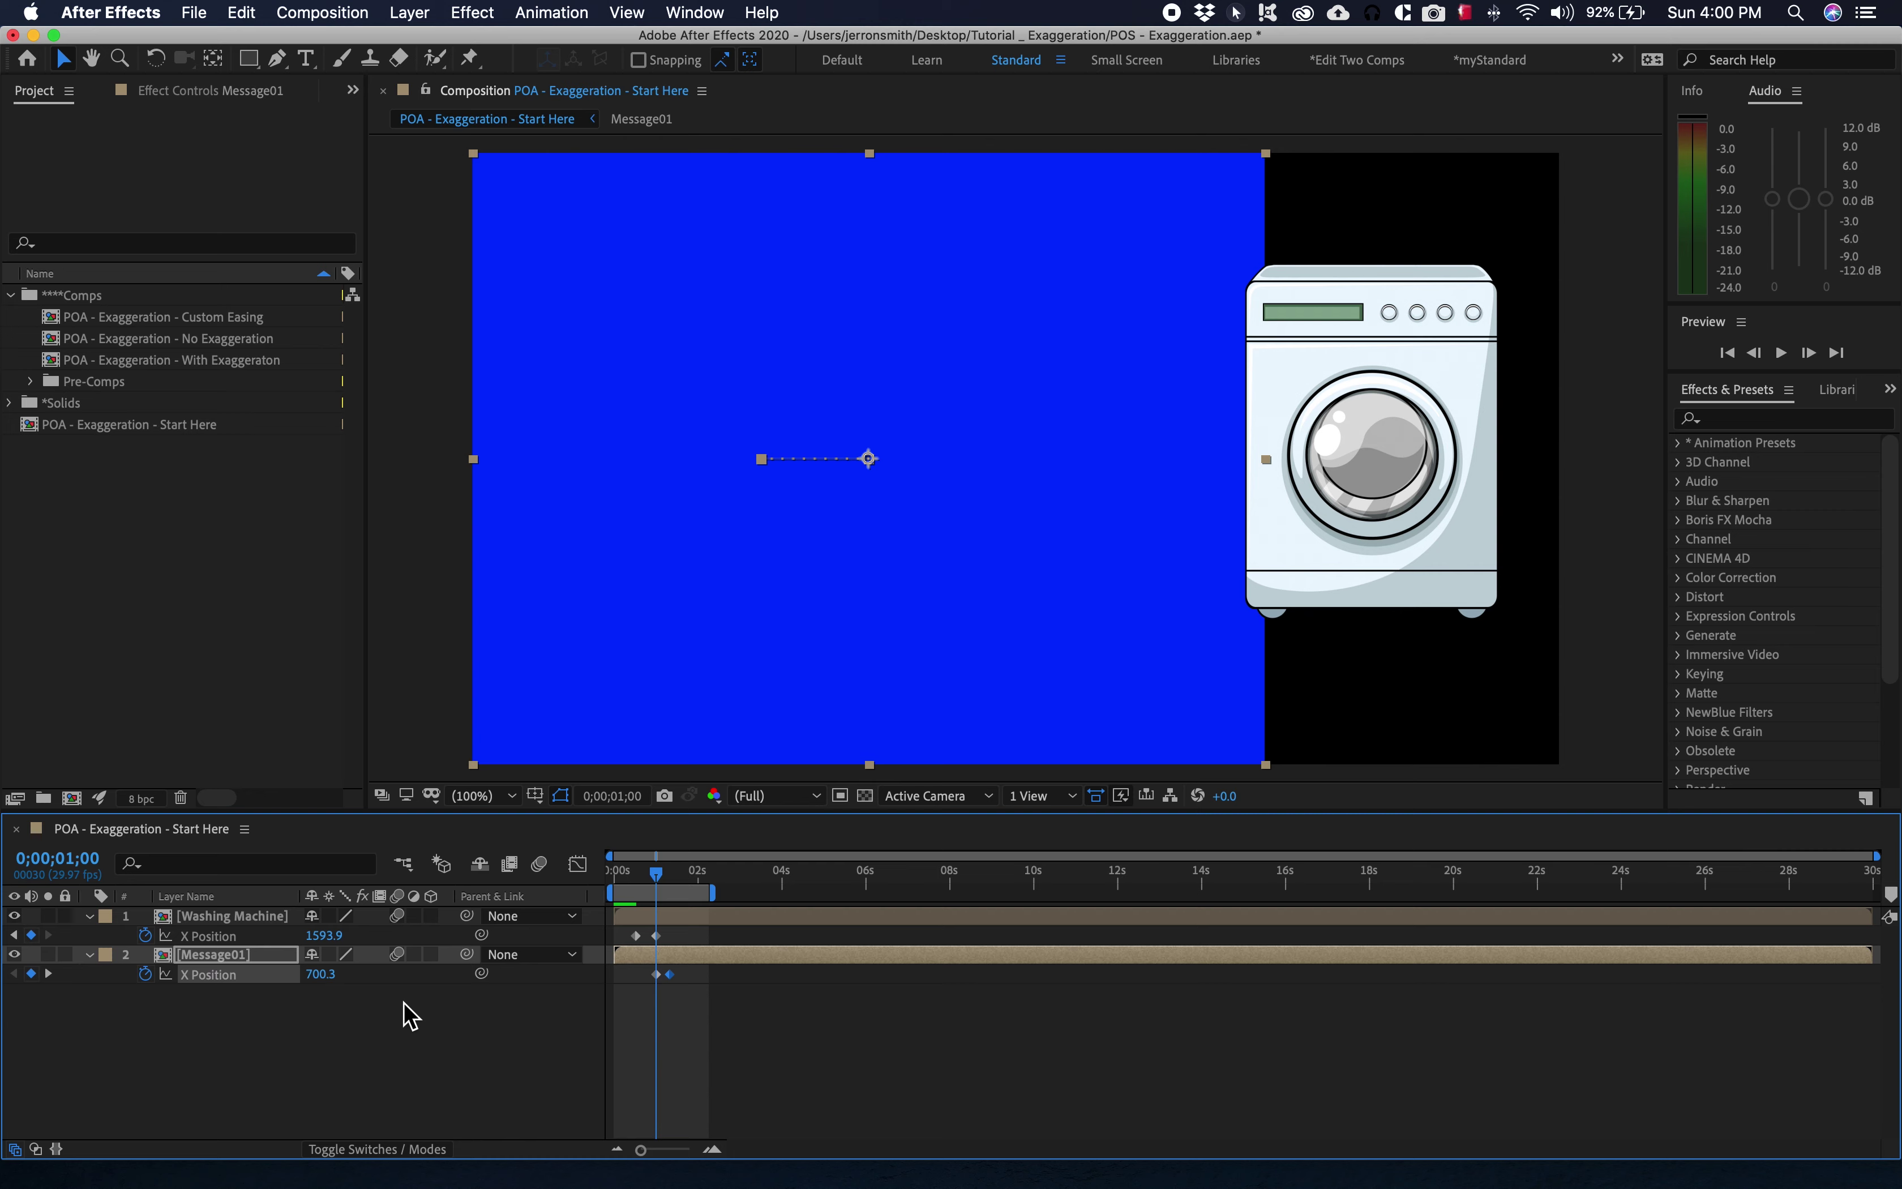
key(Page_Up)
key(Page_Up)
key(Page_Up)
key(Page_Up)
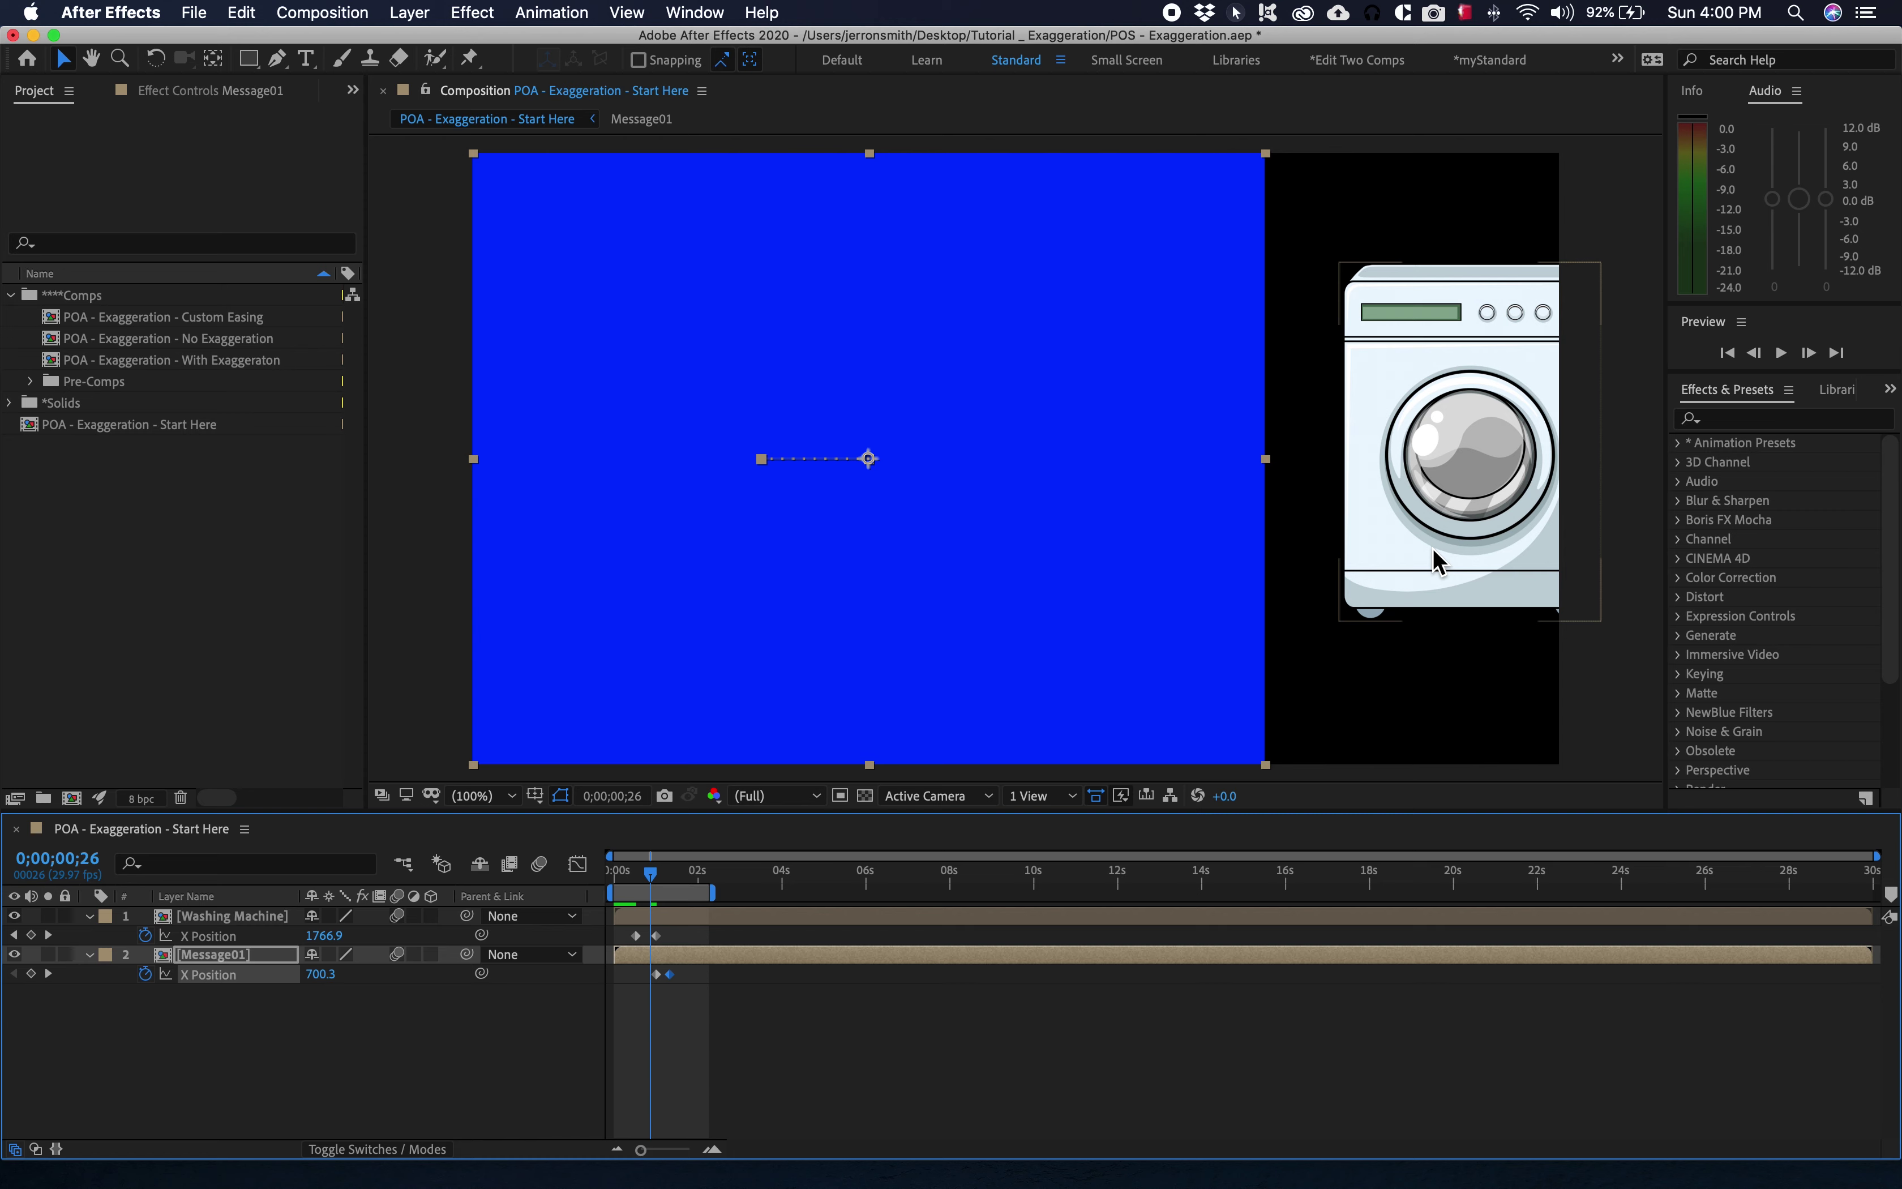
drag(322, 936, 87, 960)
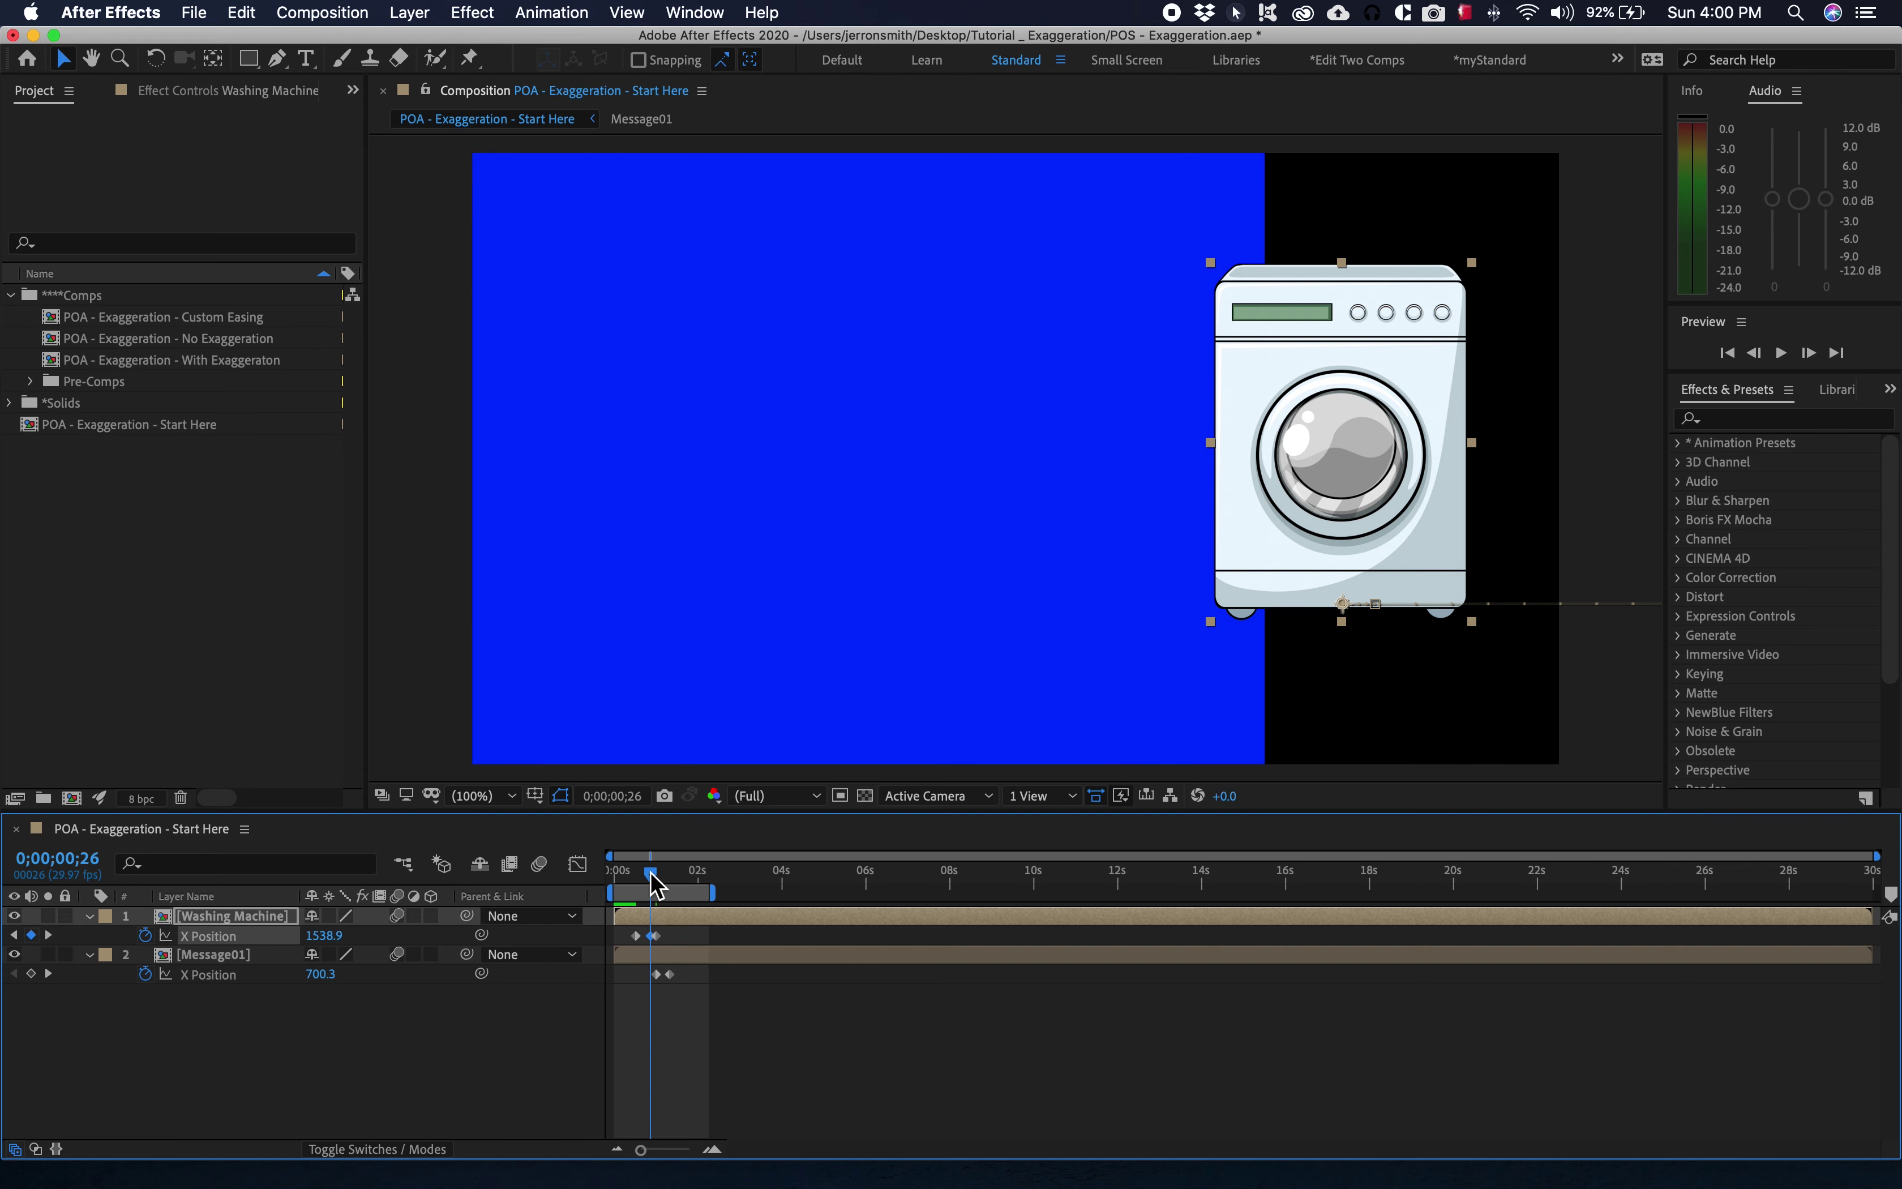
key(space)
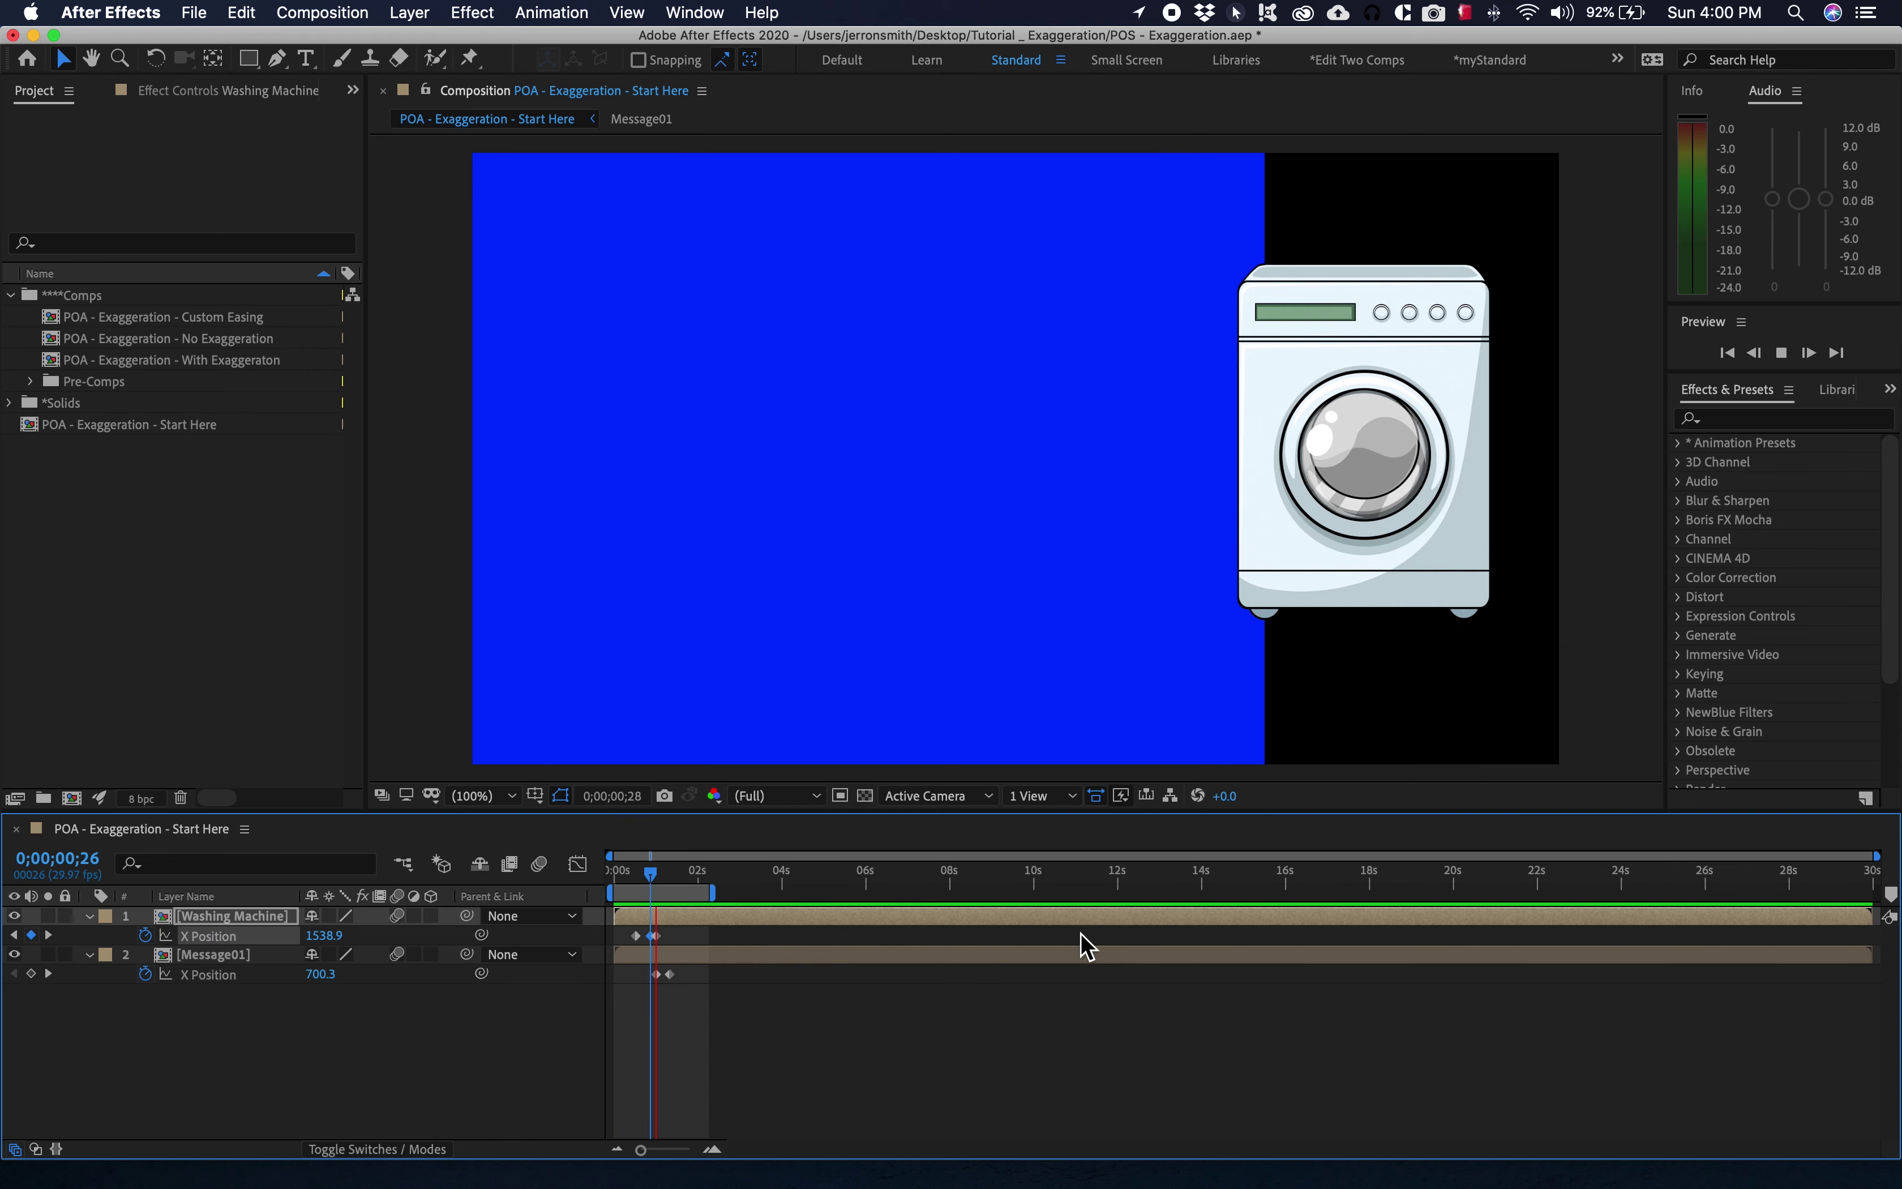
key(space)
Add an overshoot keyframe for Message01's X Position at about 472 at 0;00;01;06 and preview the motion.
drag(692, 873, 676, 871)
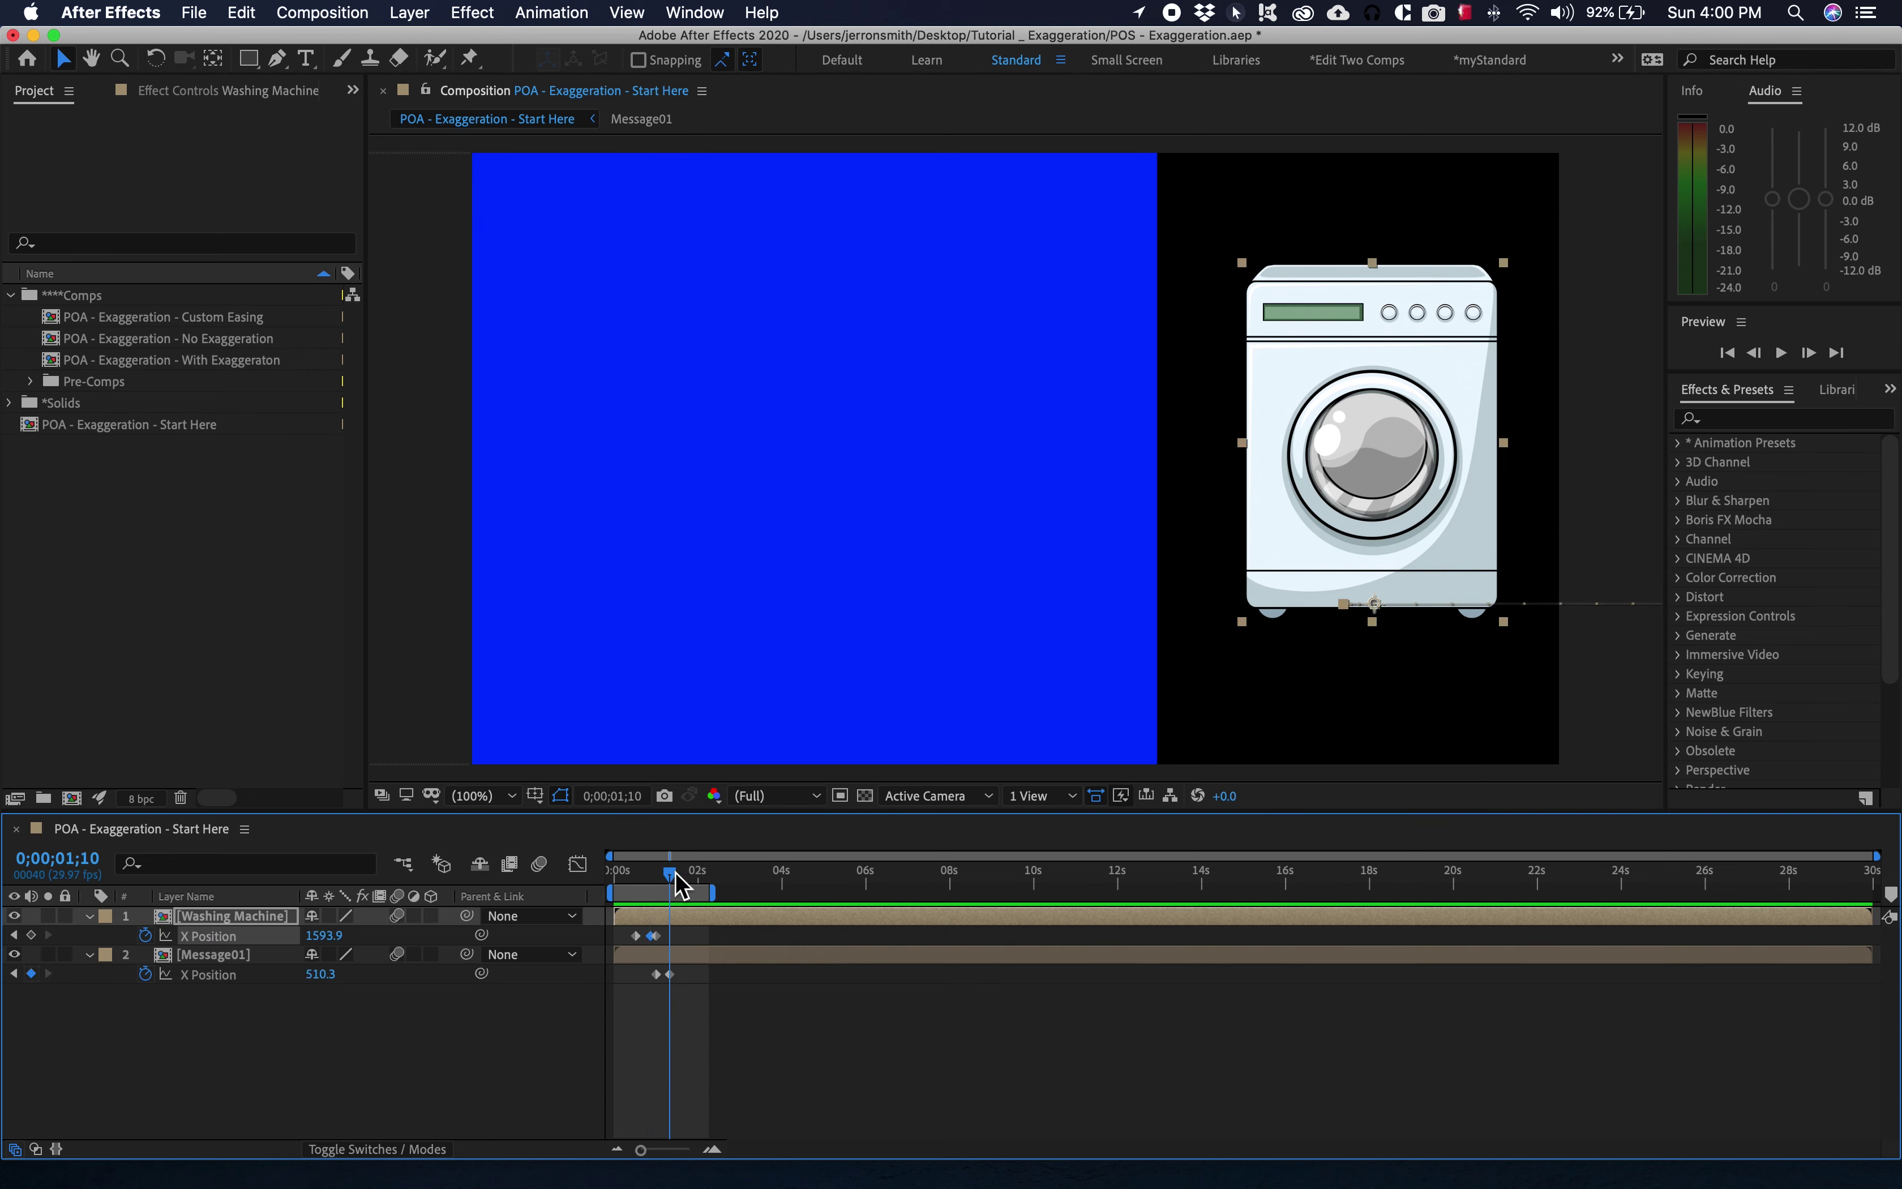
mouse_move(675, 872)
mouse_down()
mouse_move(659, 876)
mouse_move(675, 879)
mouse_up()
key(Page_Up)
key(Page_Up)
key(Page_Up)
key(Page_Up)
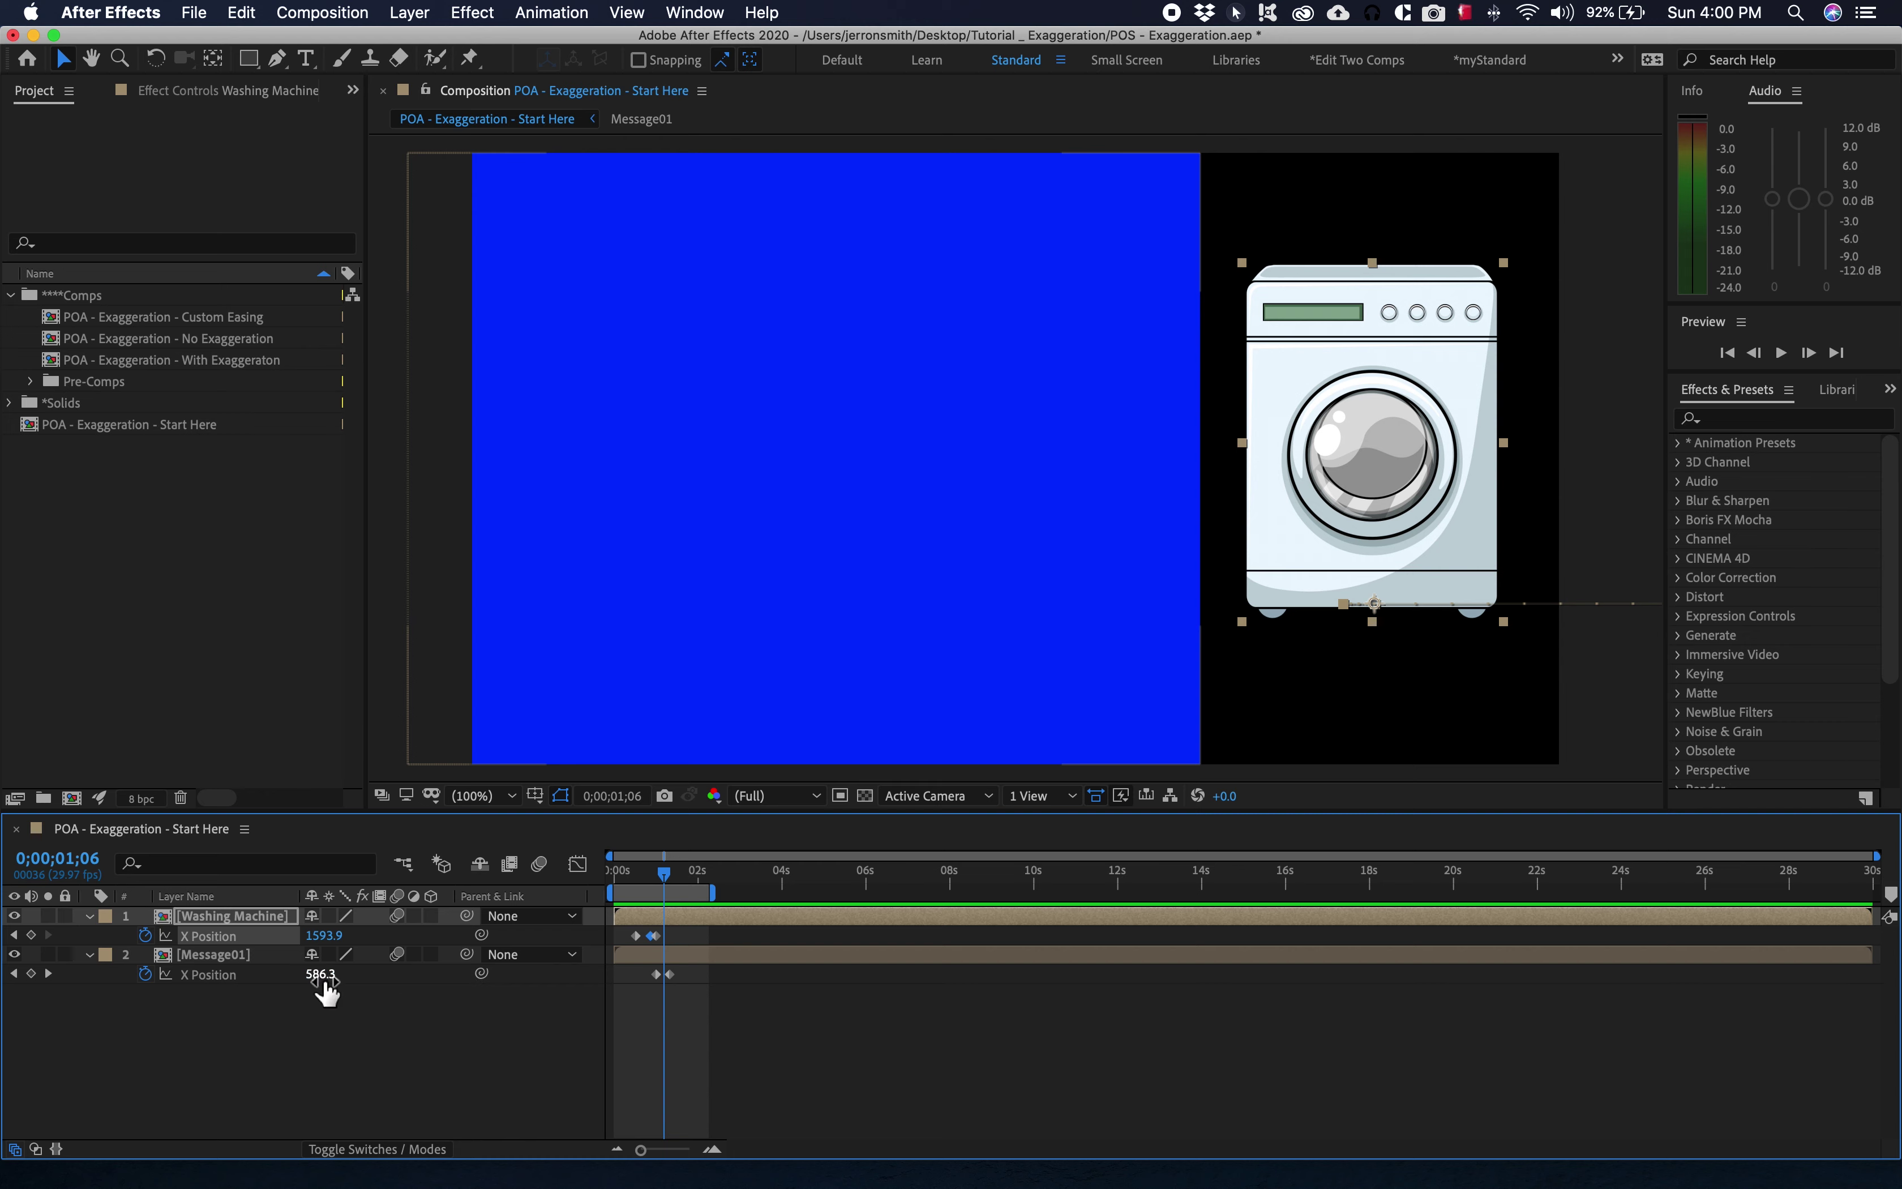
drag(324, 987, 224, 1010)
key(space)
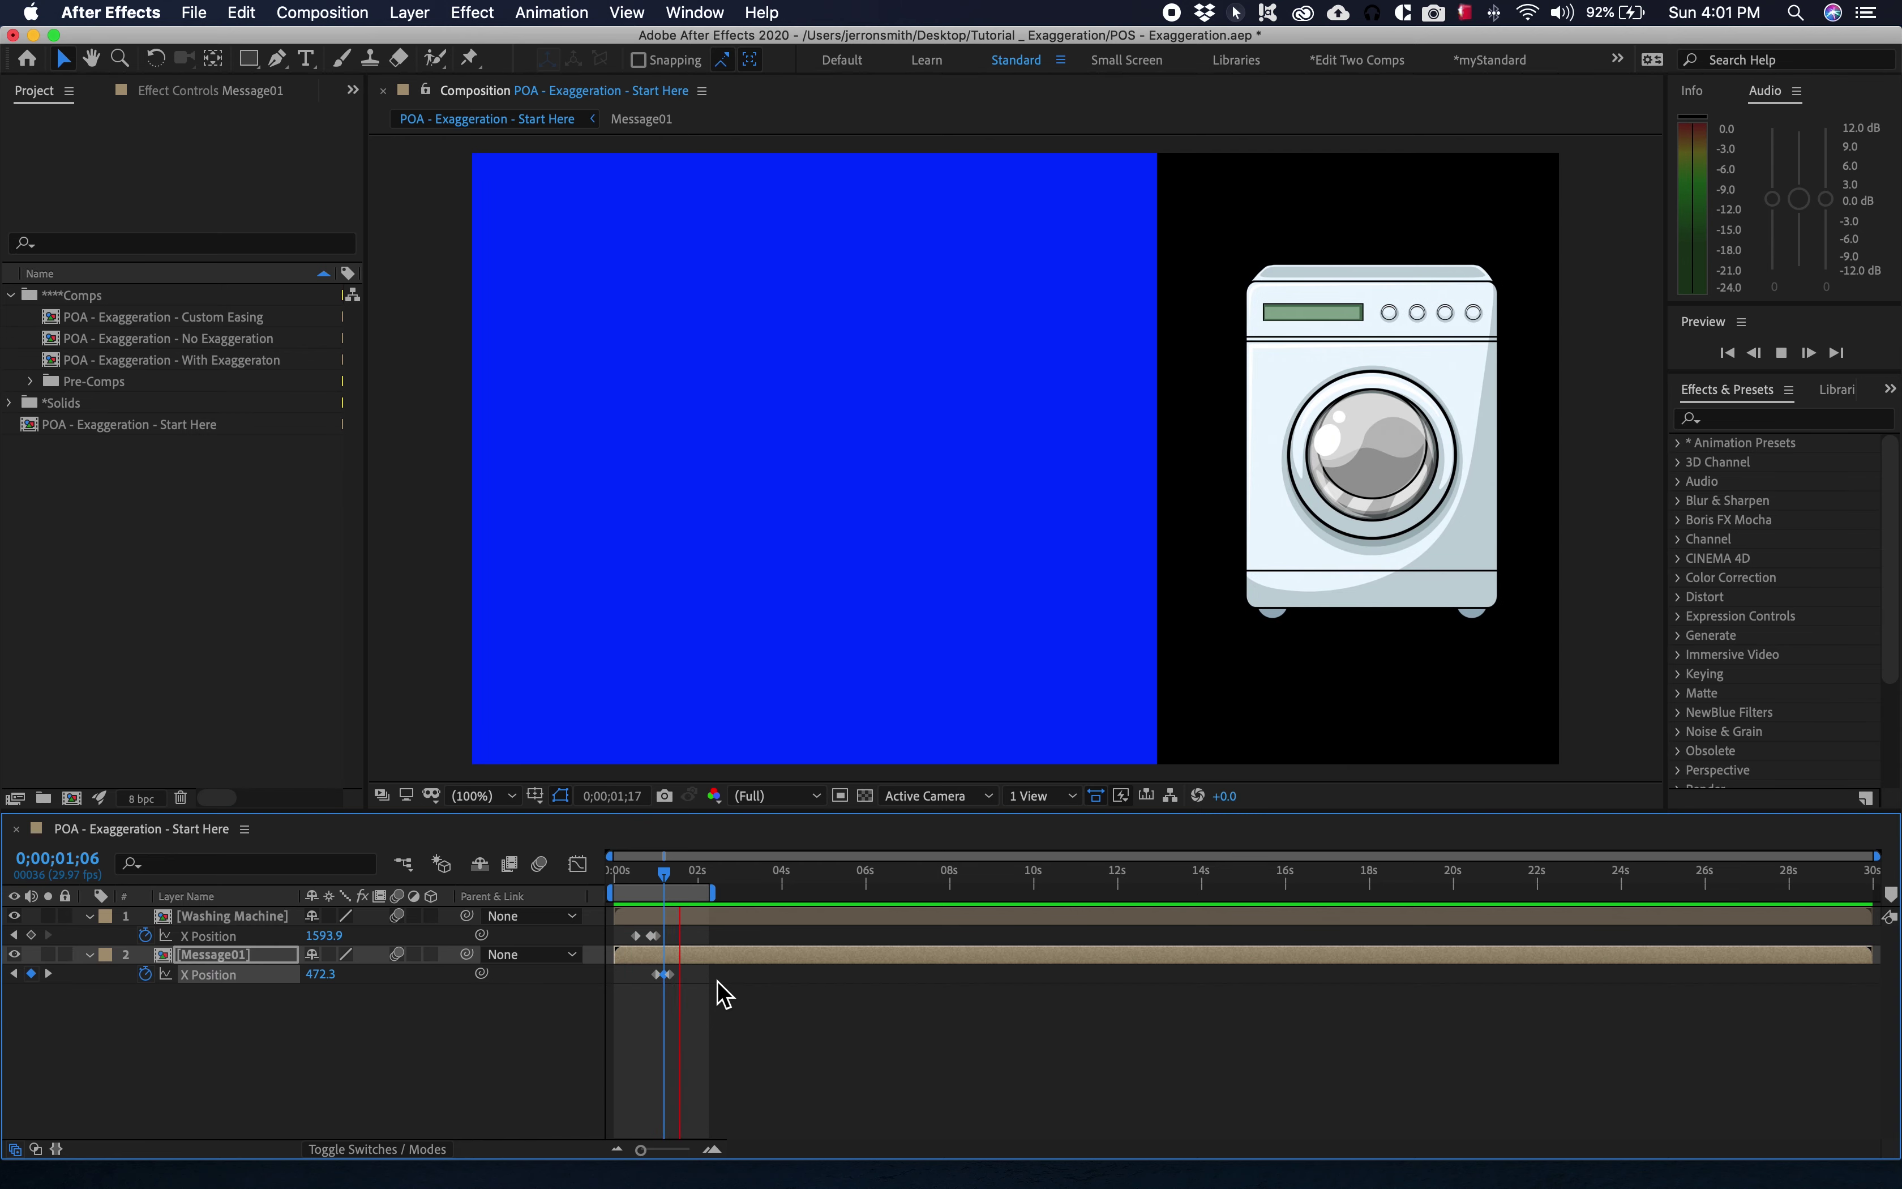
key(space)
Move Message01's first X Position keyframe to 0;00;00;26, in line with the washing machine's second keyframe, and preview the result.
drag(629, 882, 652, 893)
key(equal)
key(equal)
key(equal)
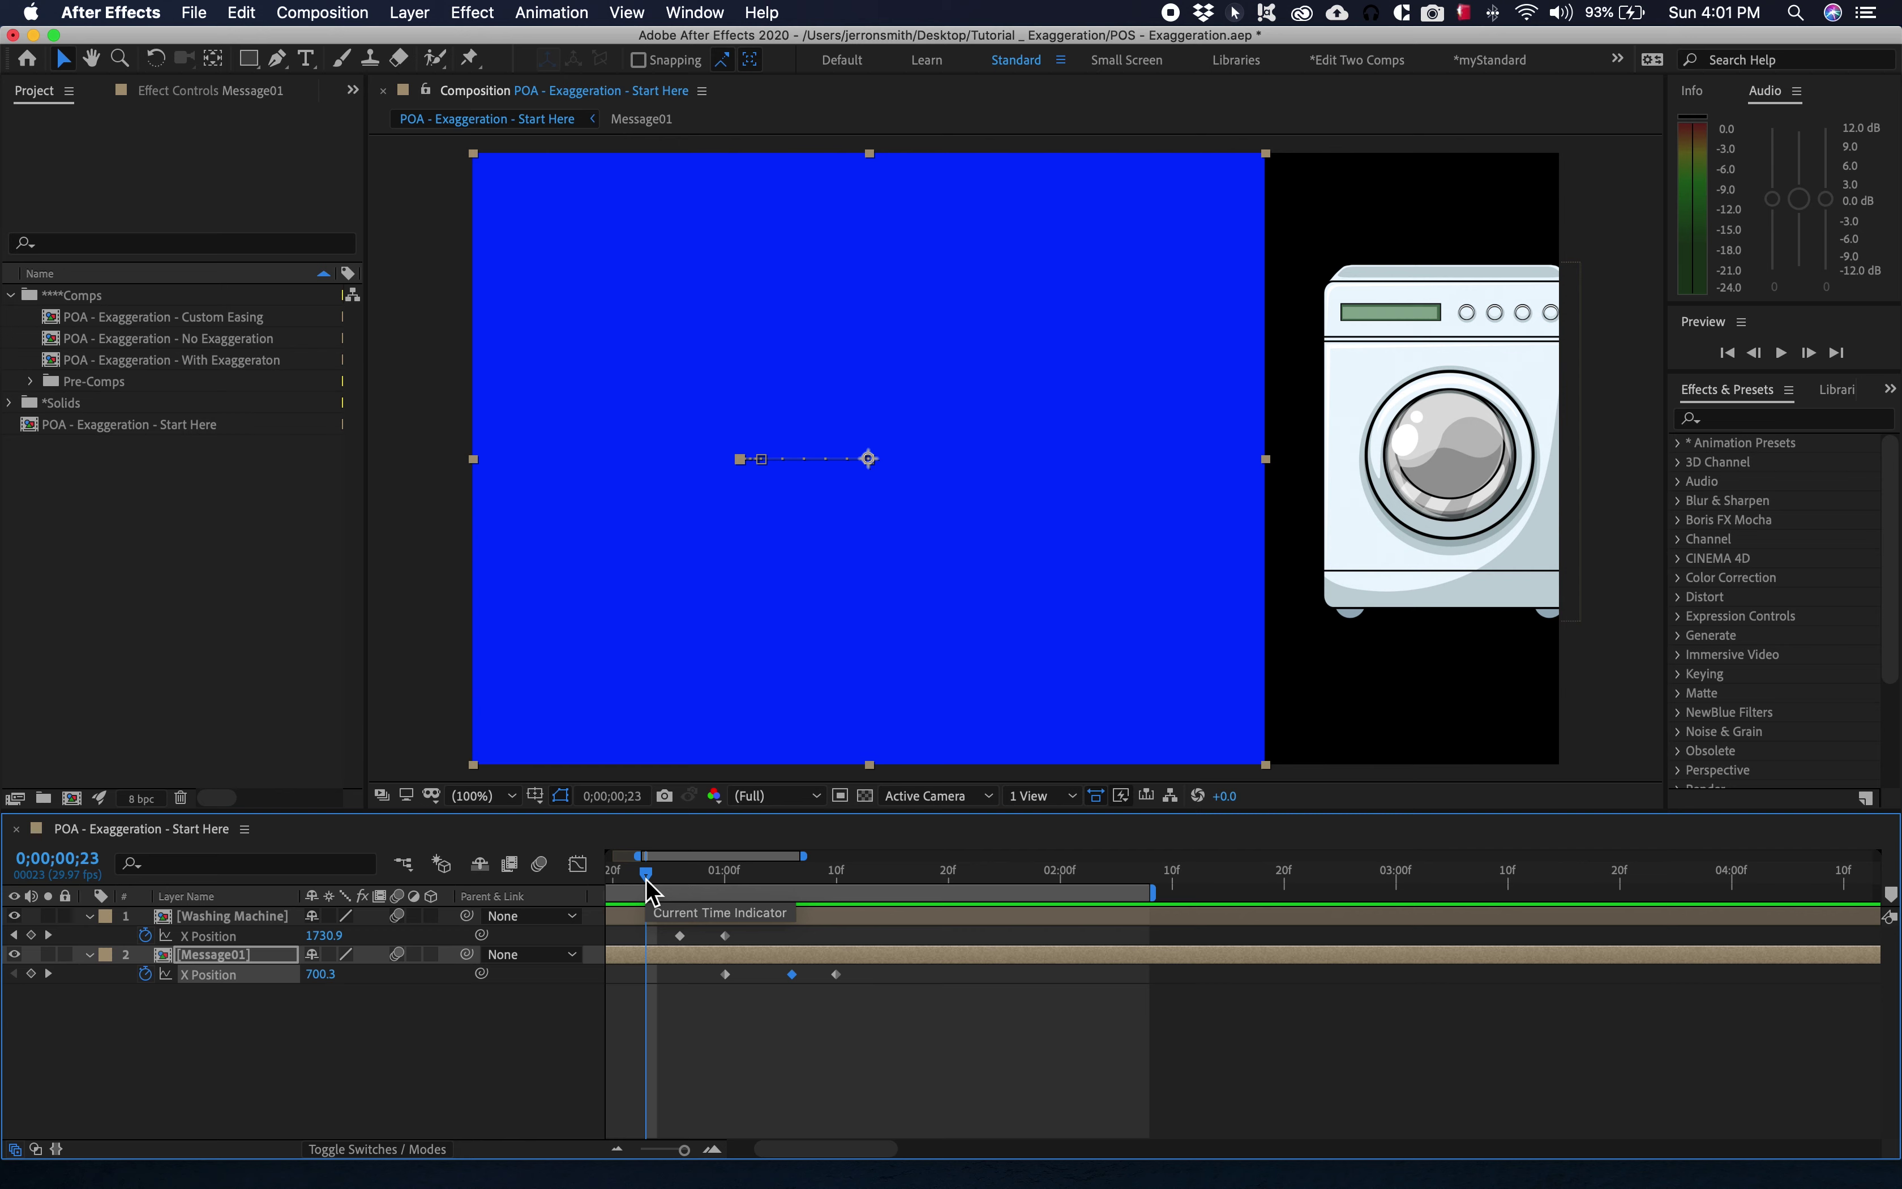
mouse_move(723, 890)
mouse_down()
mouse_move(795, 883)
mouse_move(671, 895)
mouse_move(730, 906)
mouse_up()
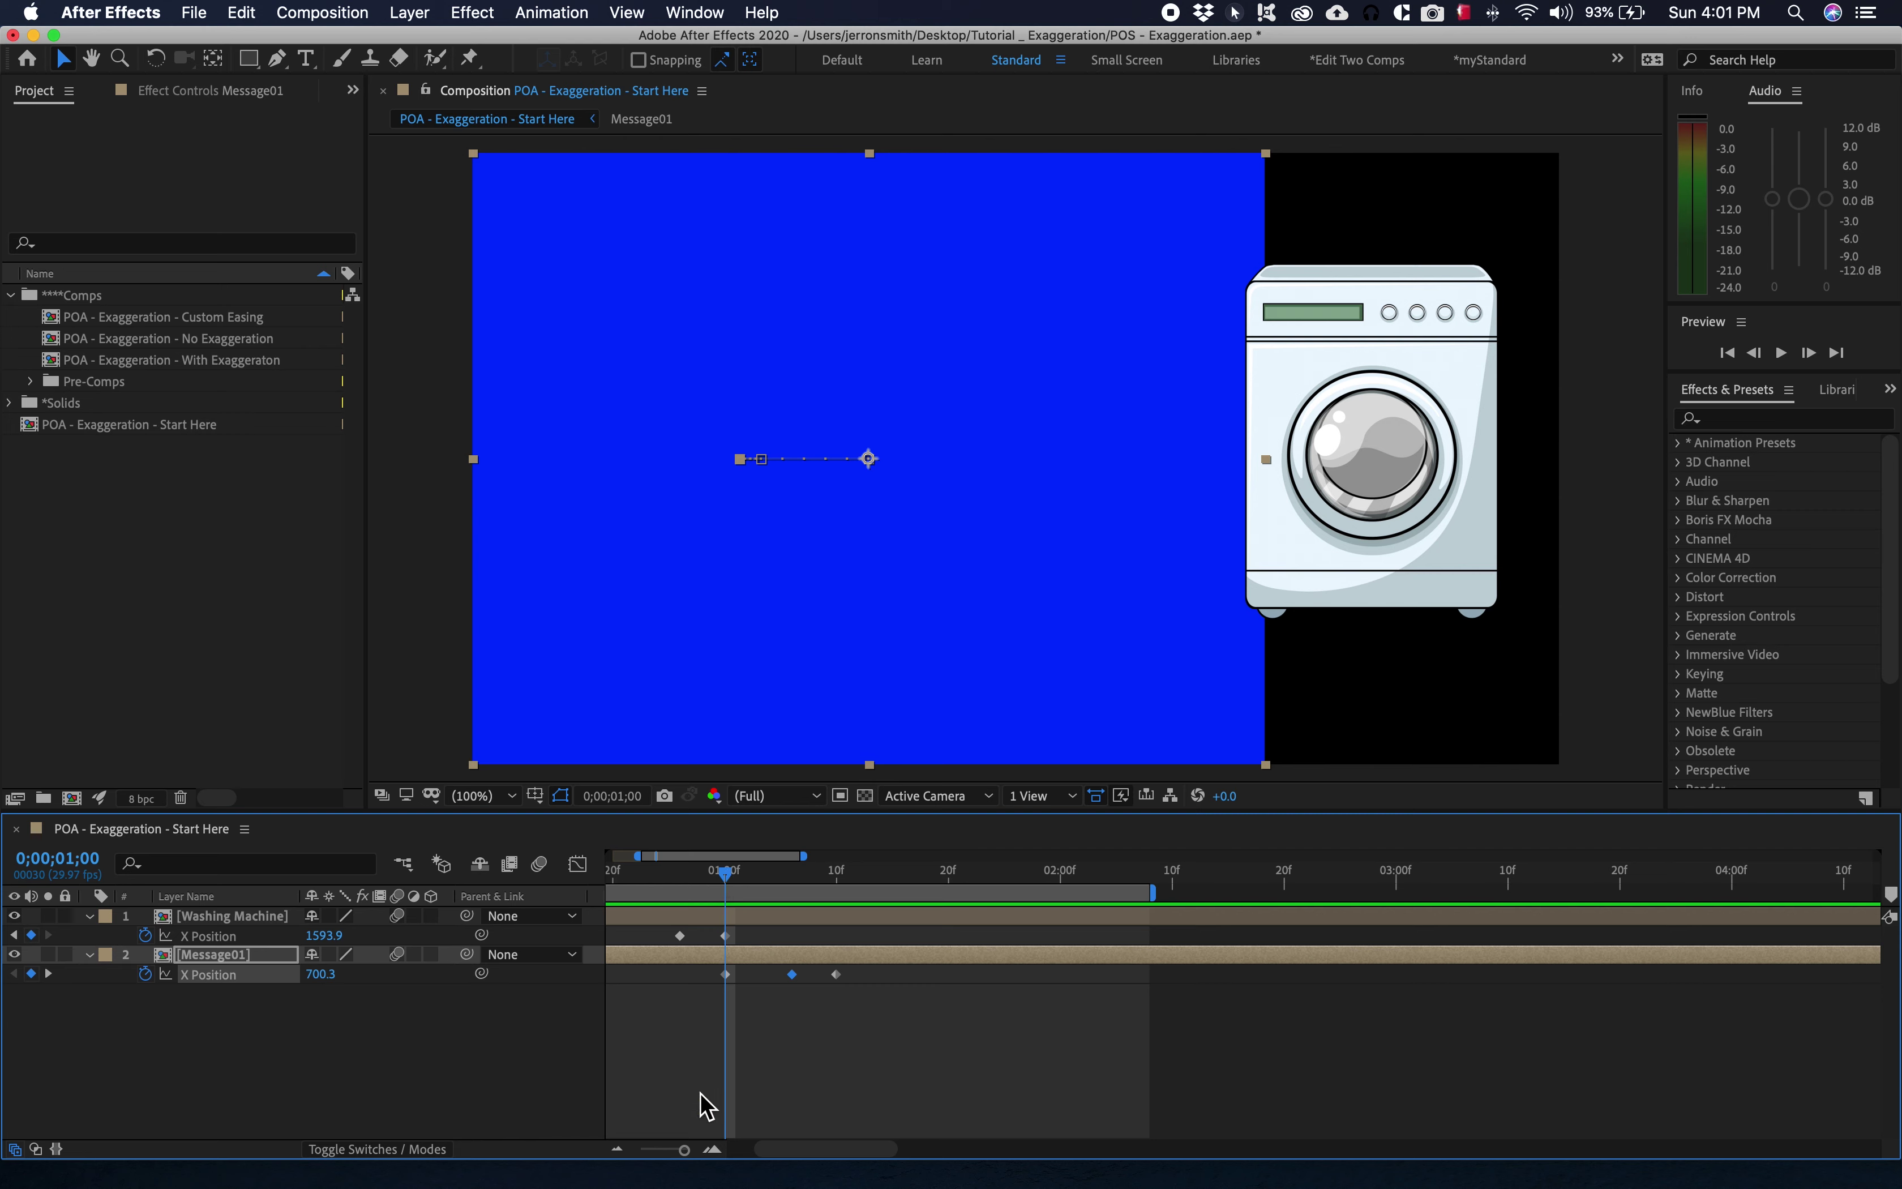
drag(789, 1146, 771, 1146)
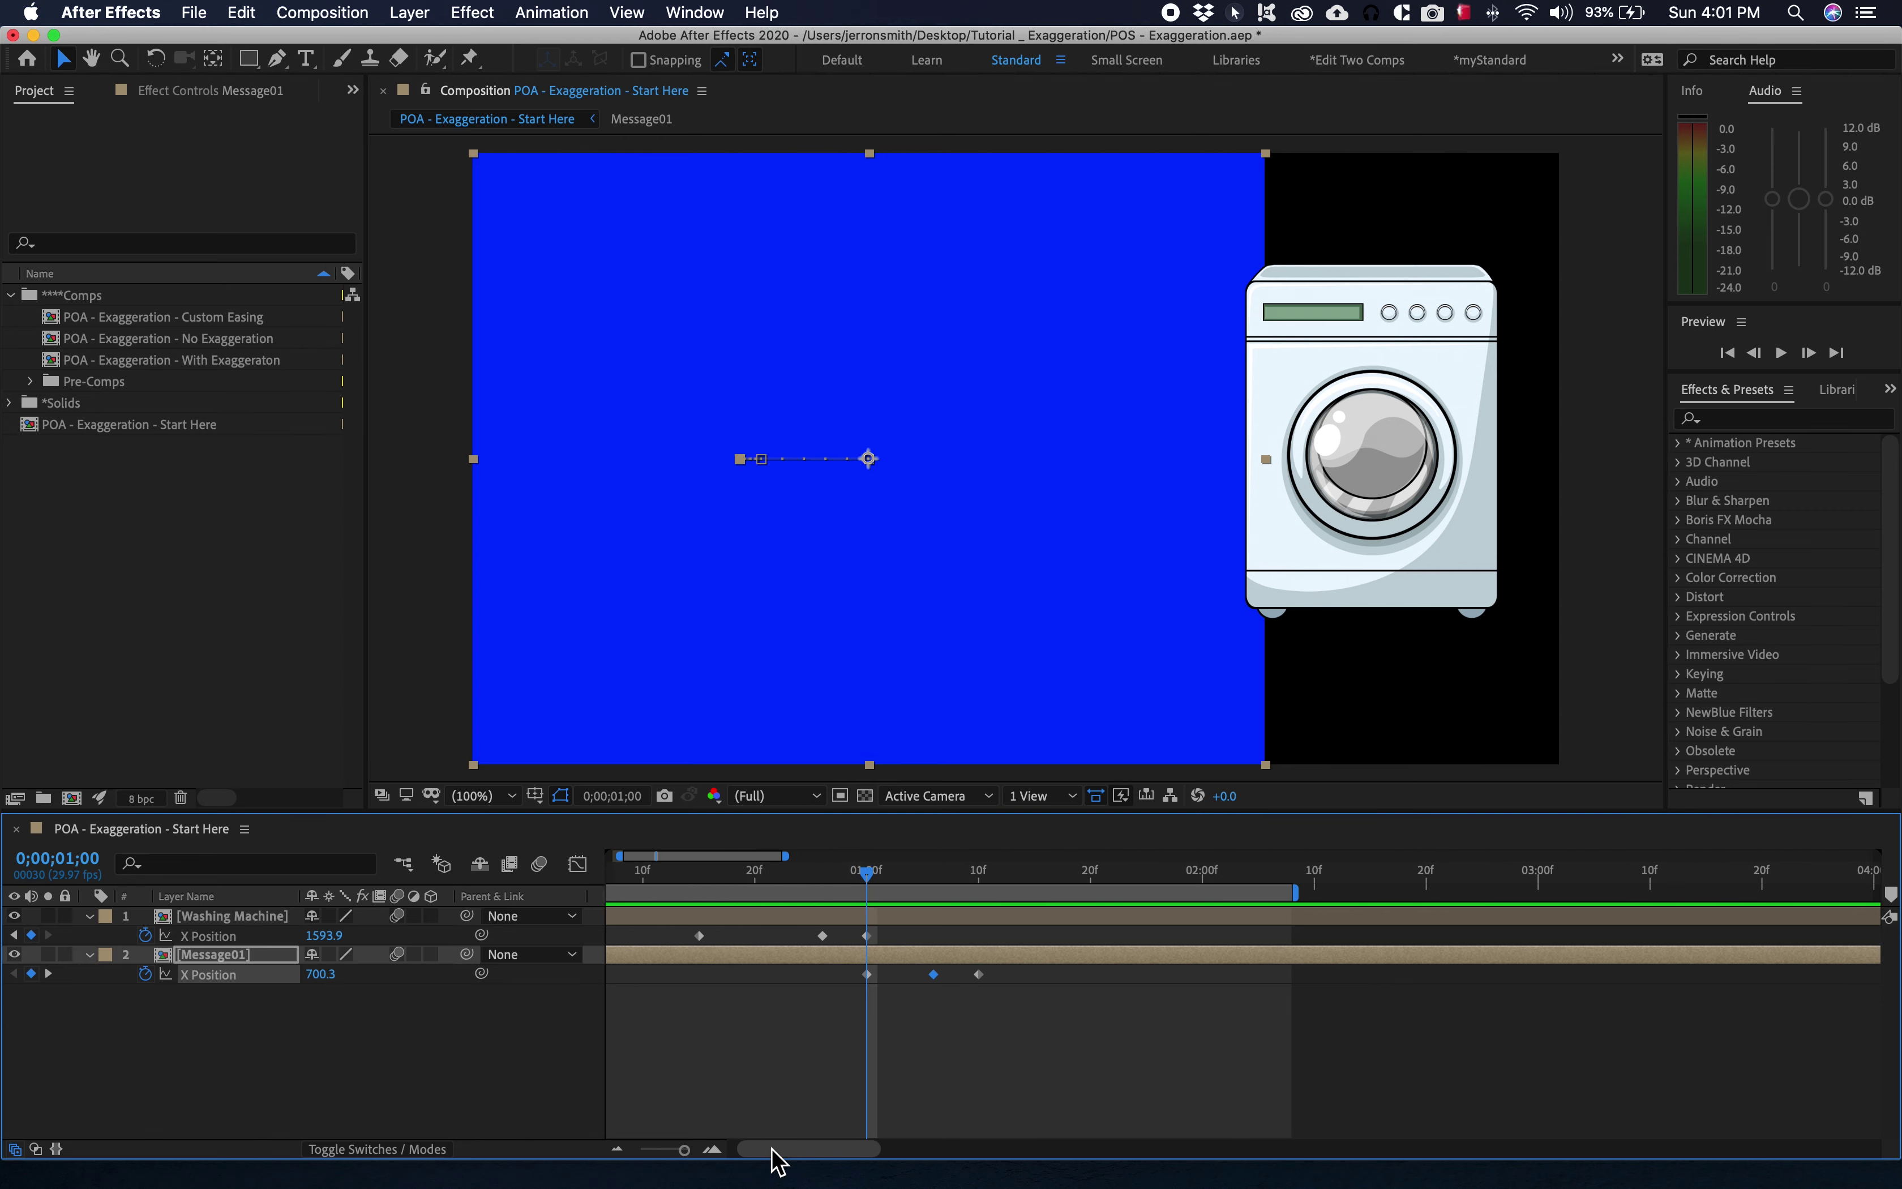
drag(877, 879, 826, 887)
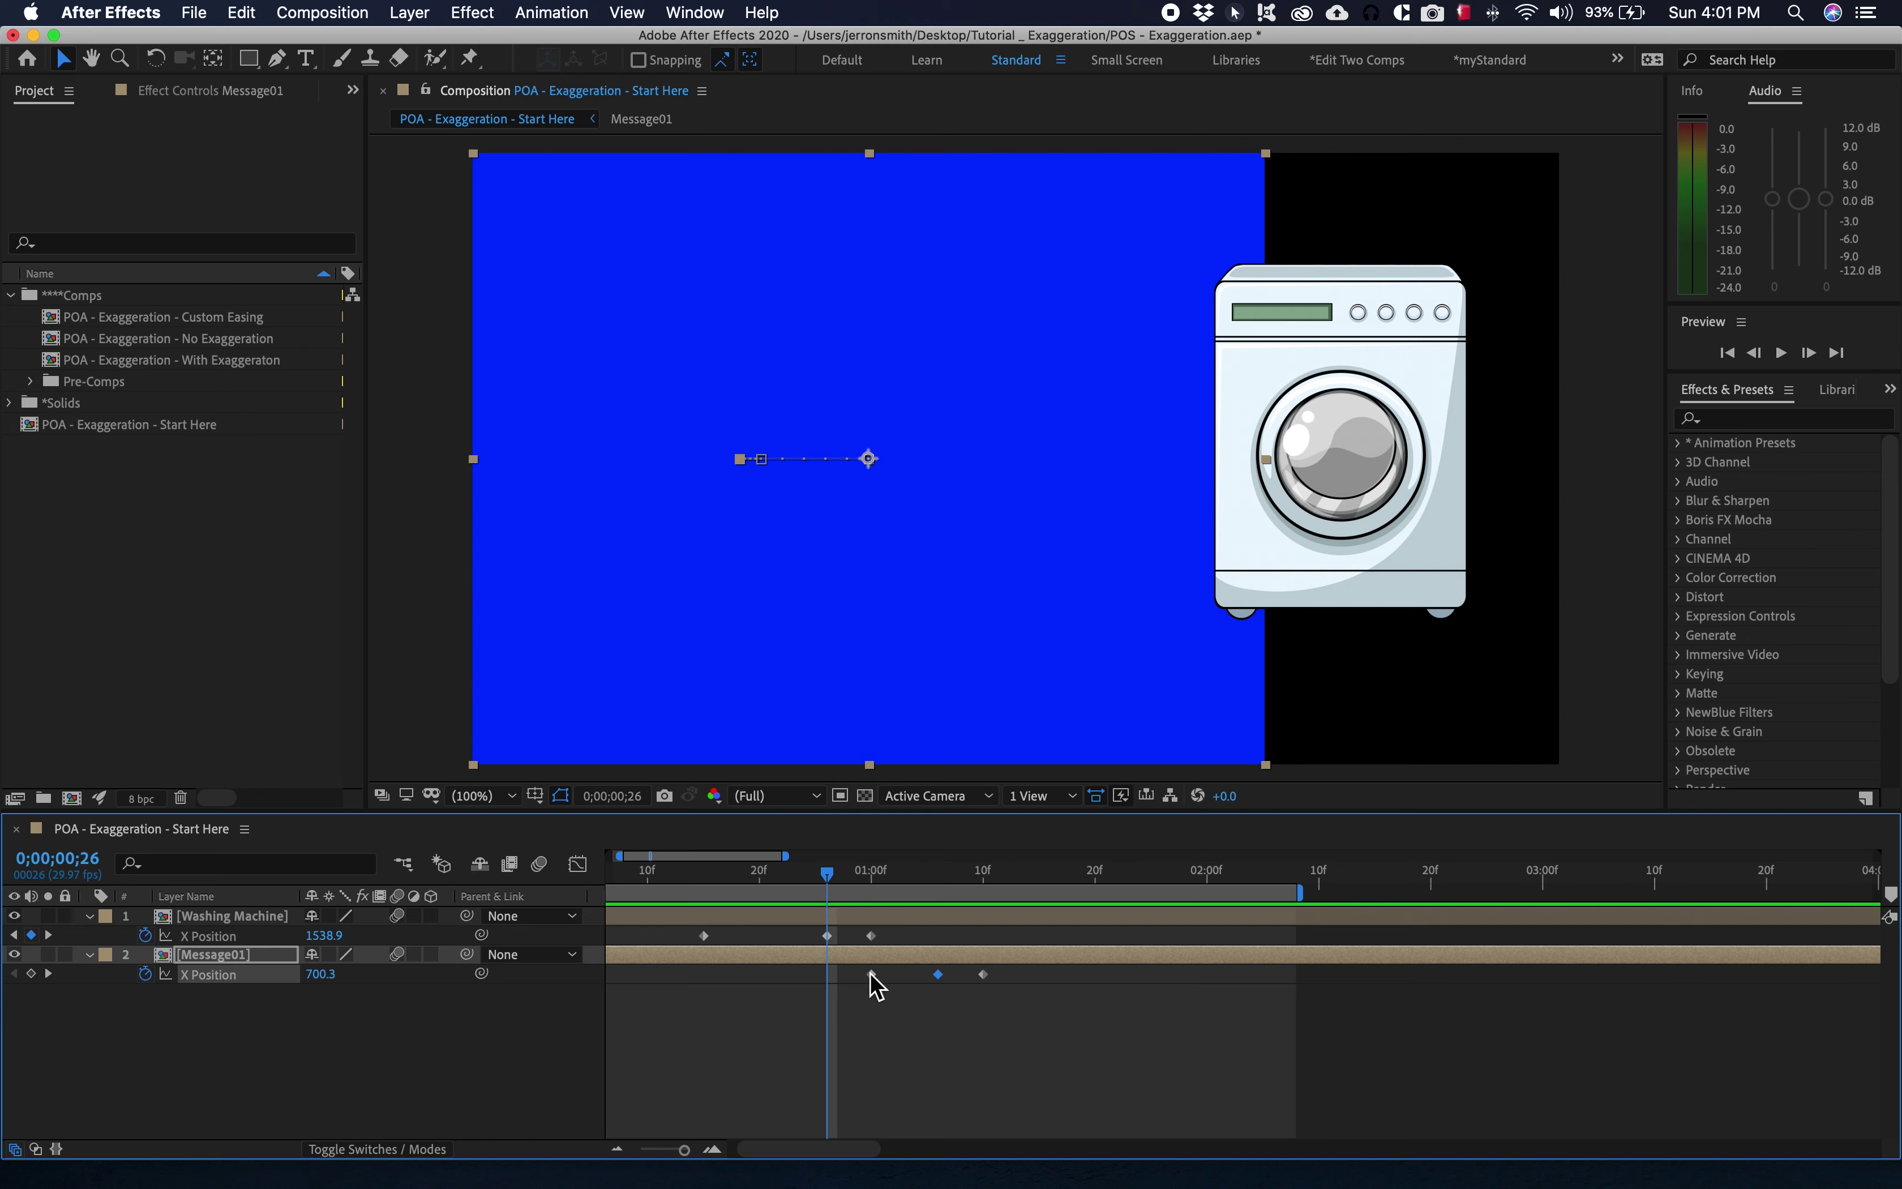
mouse_move(870, 975)
drag(871, 976, 828, 980)
key(space)
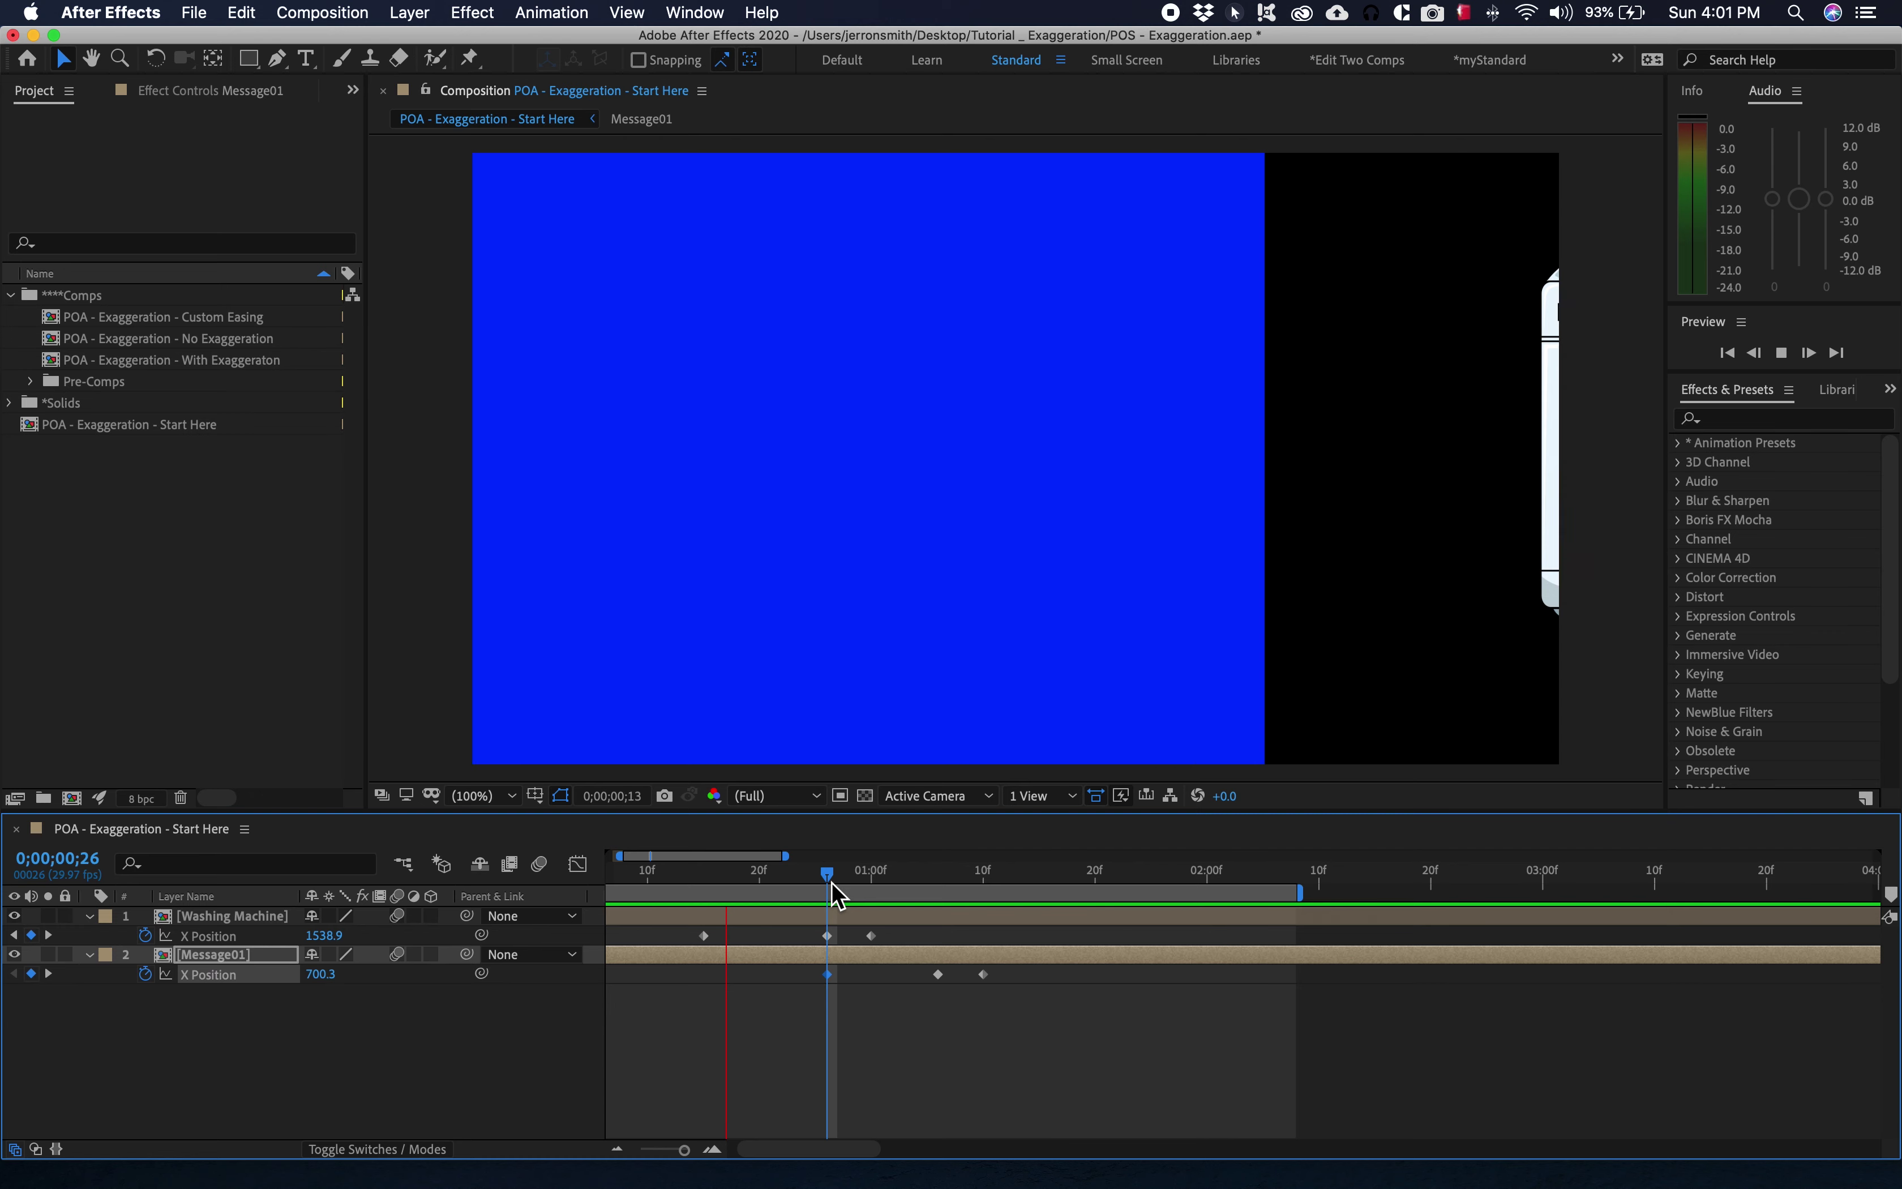
key(space)
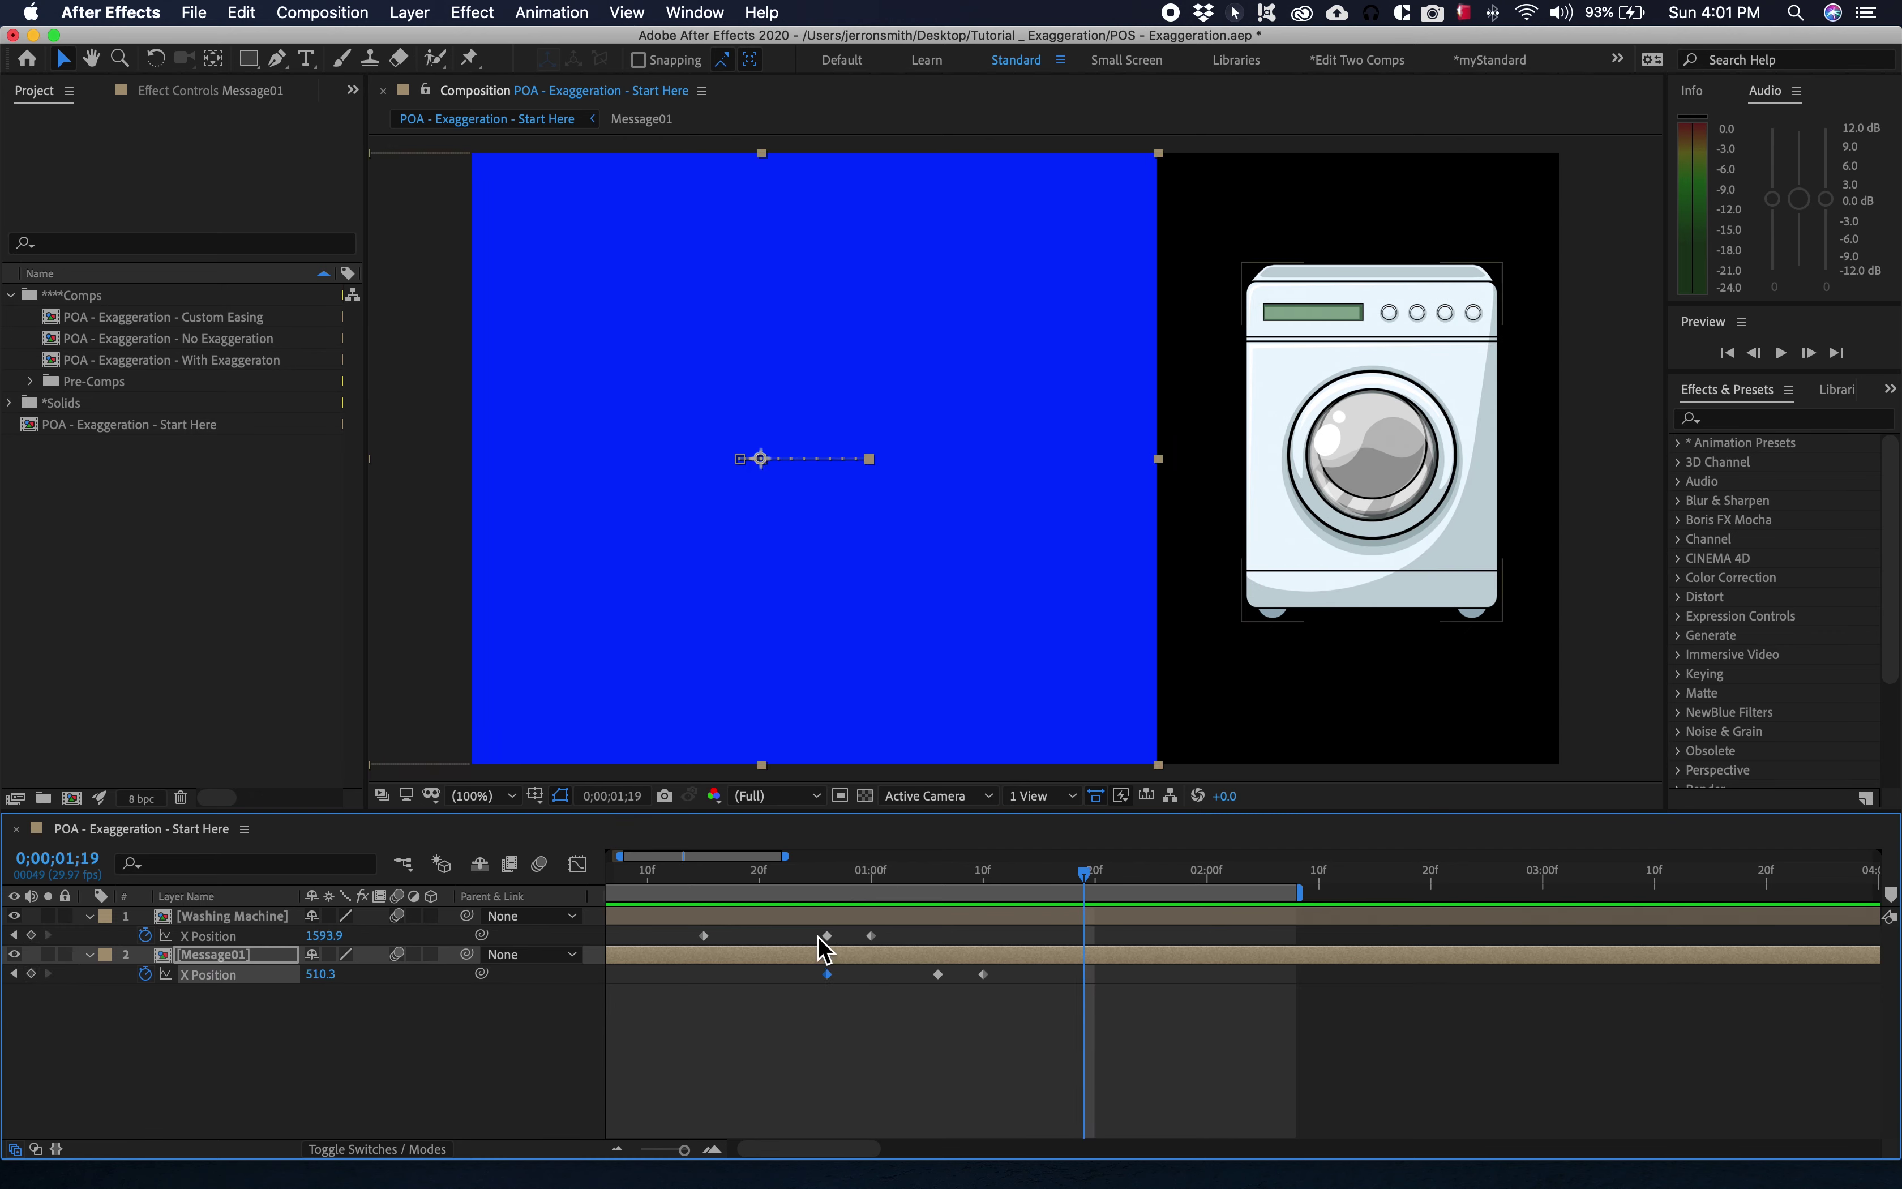
Apply Easy Ease to the washing machine's 0;00;00;26 keyframe and Message01's 0;00;01;06 keyframe, then preview the animation.
click(827, 936)
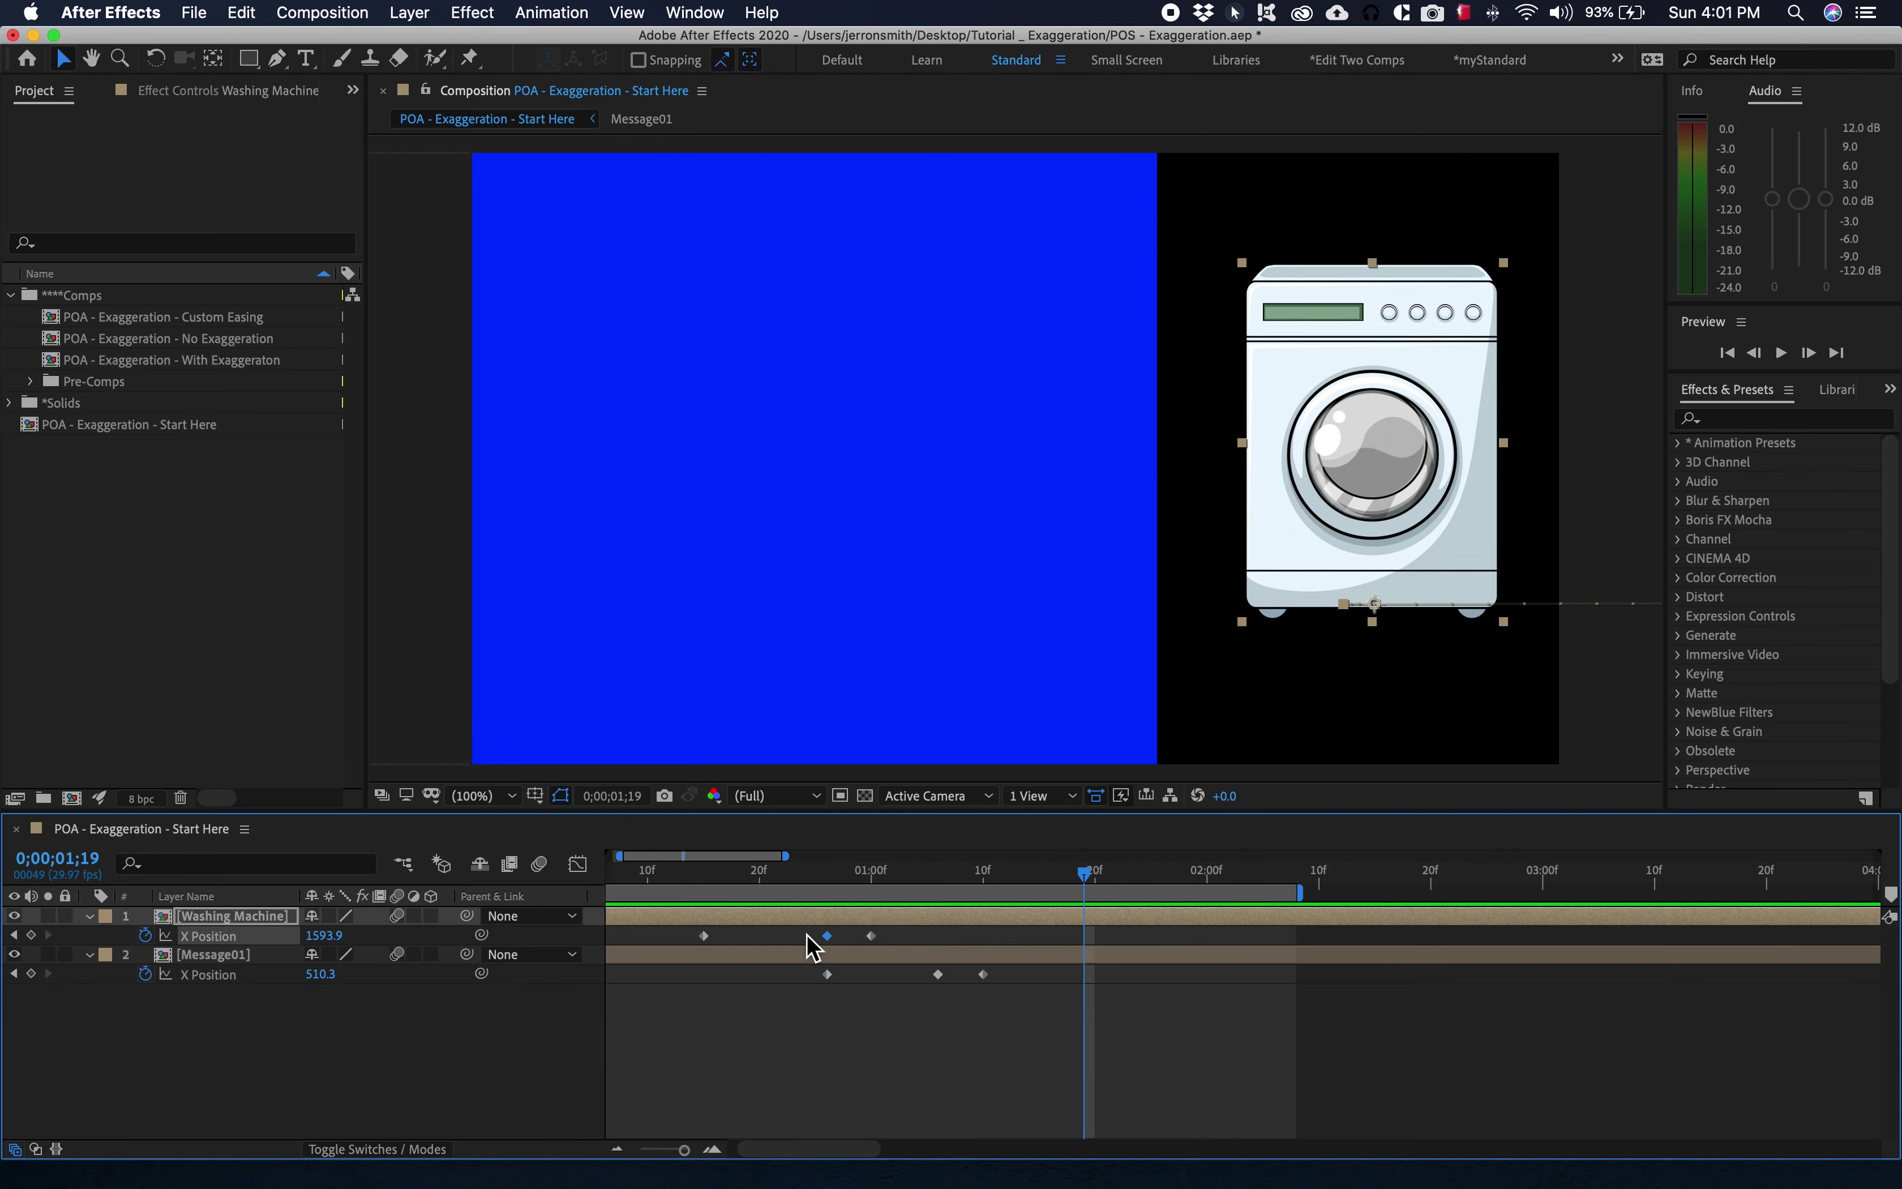
key(F9)
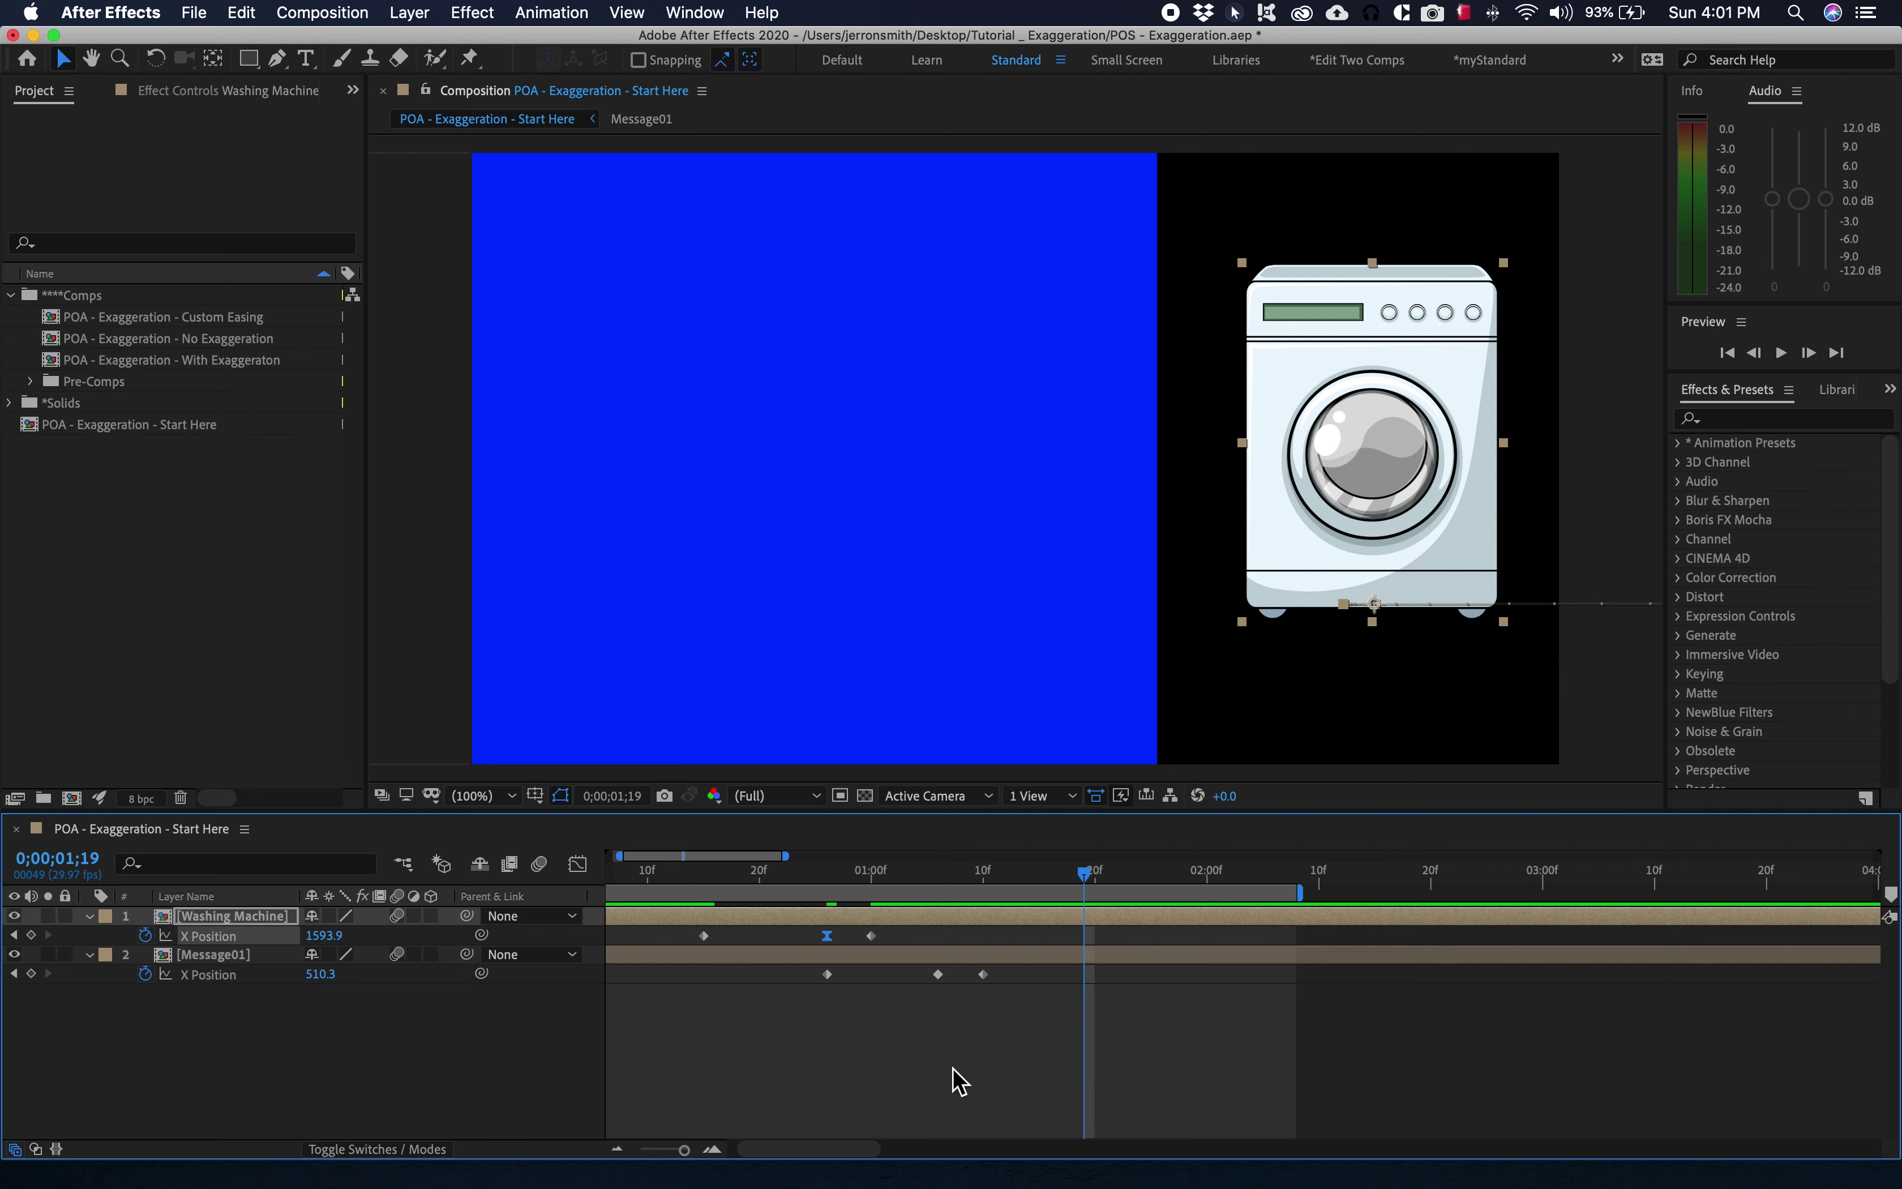
click(936, 976)
key(F9)
key(space)
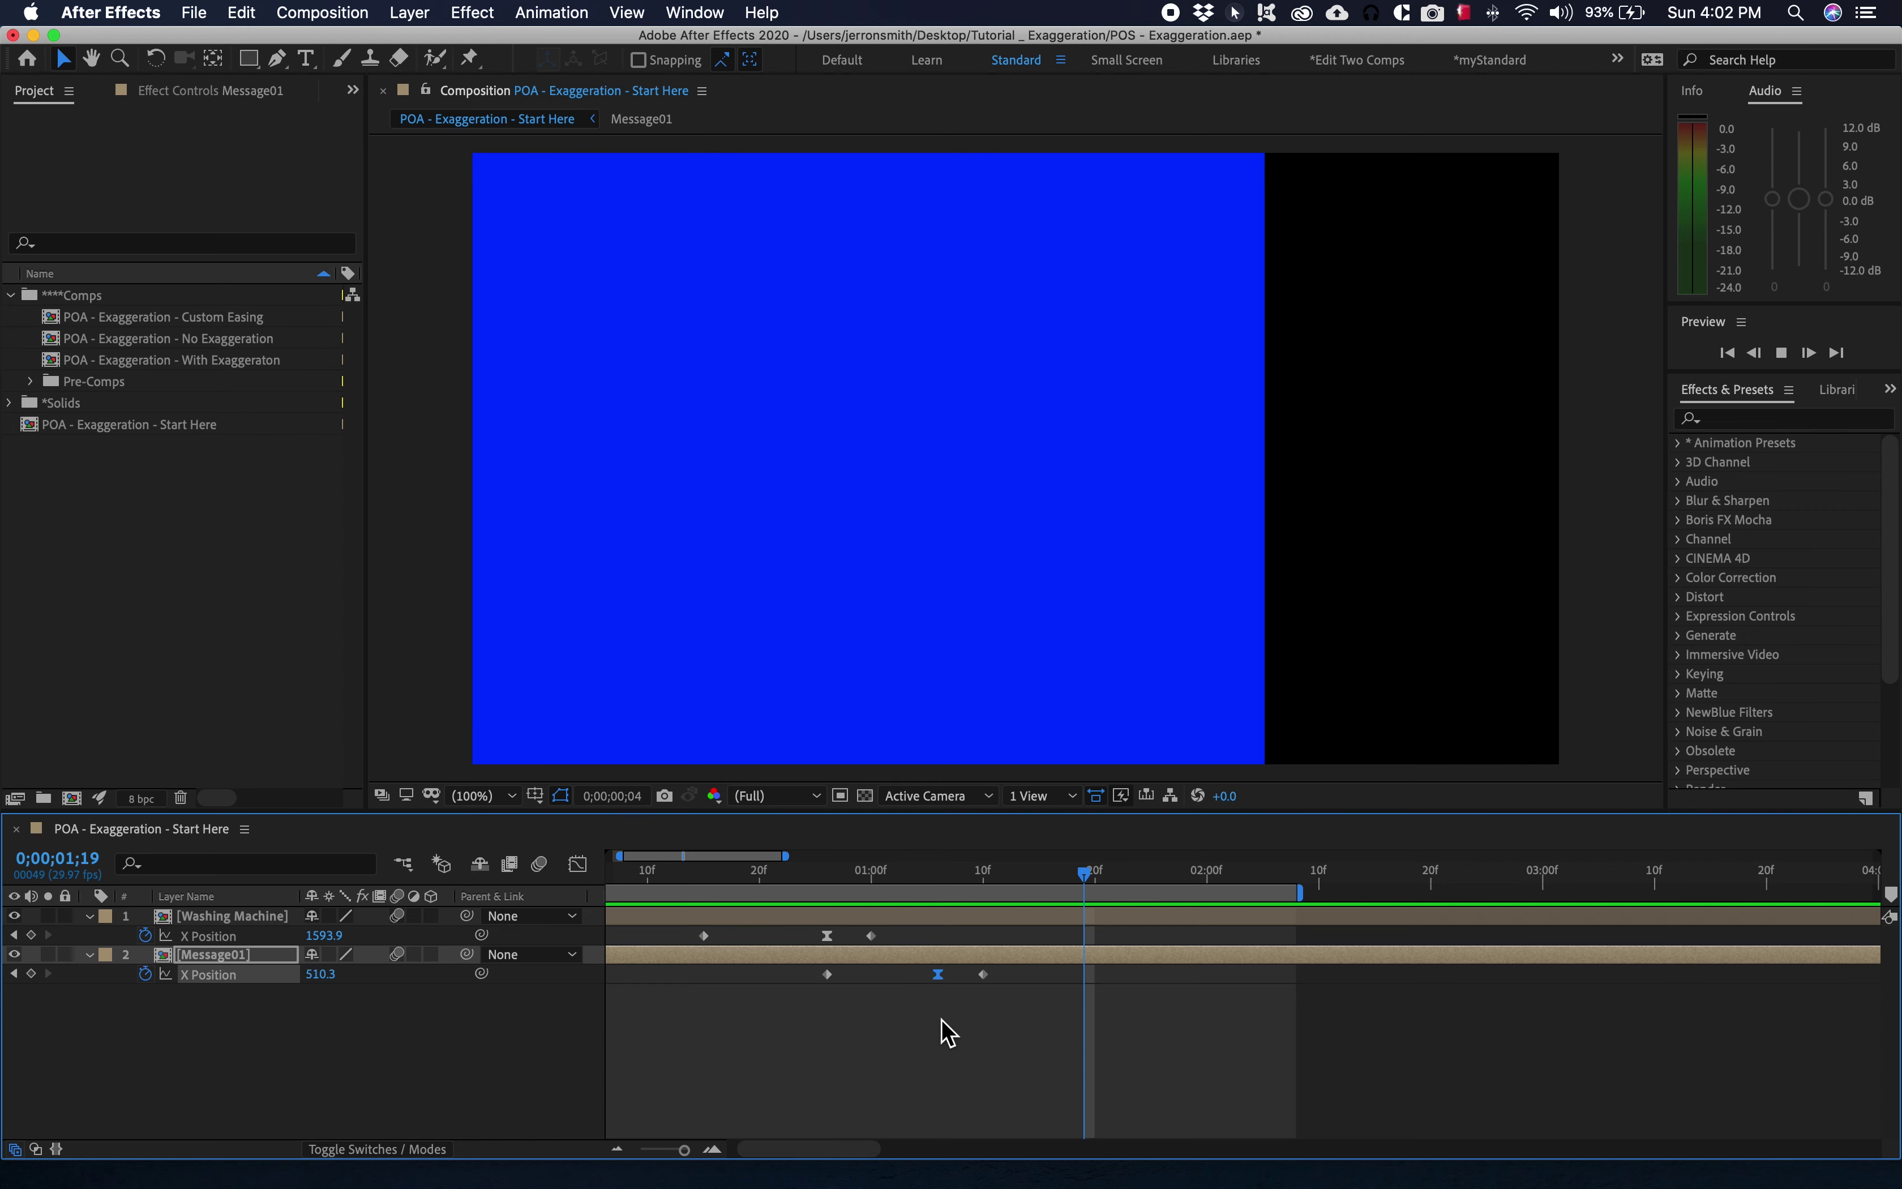
key(space)
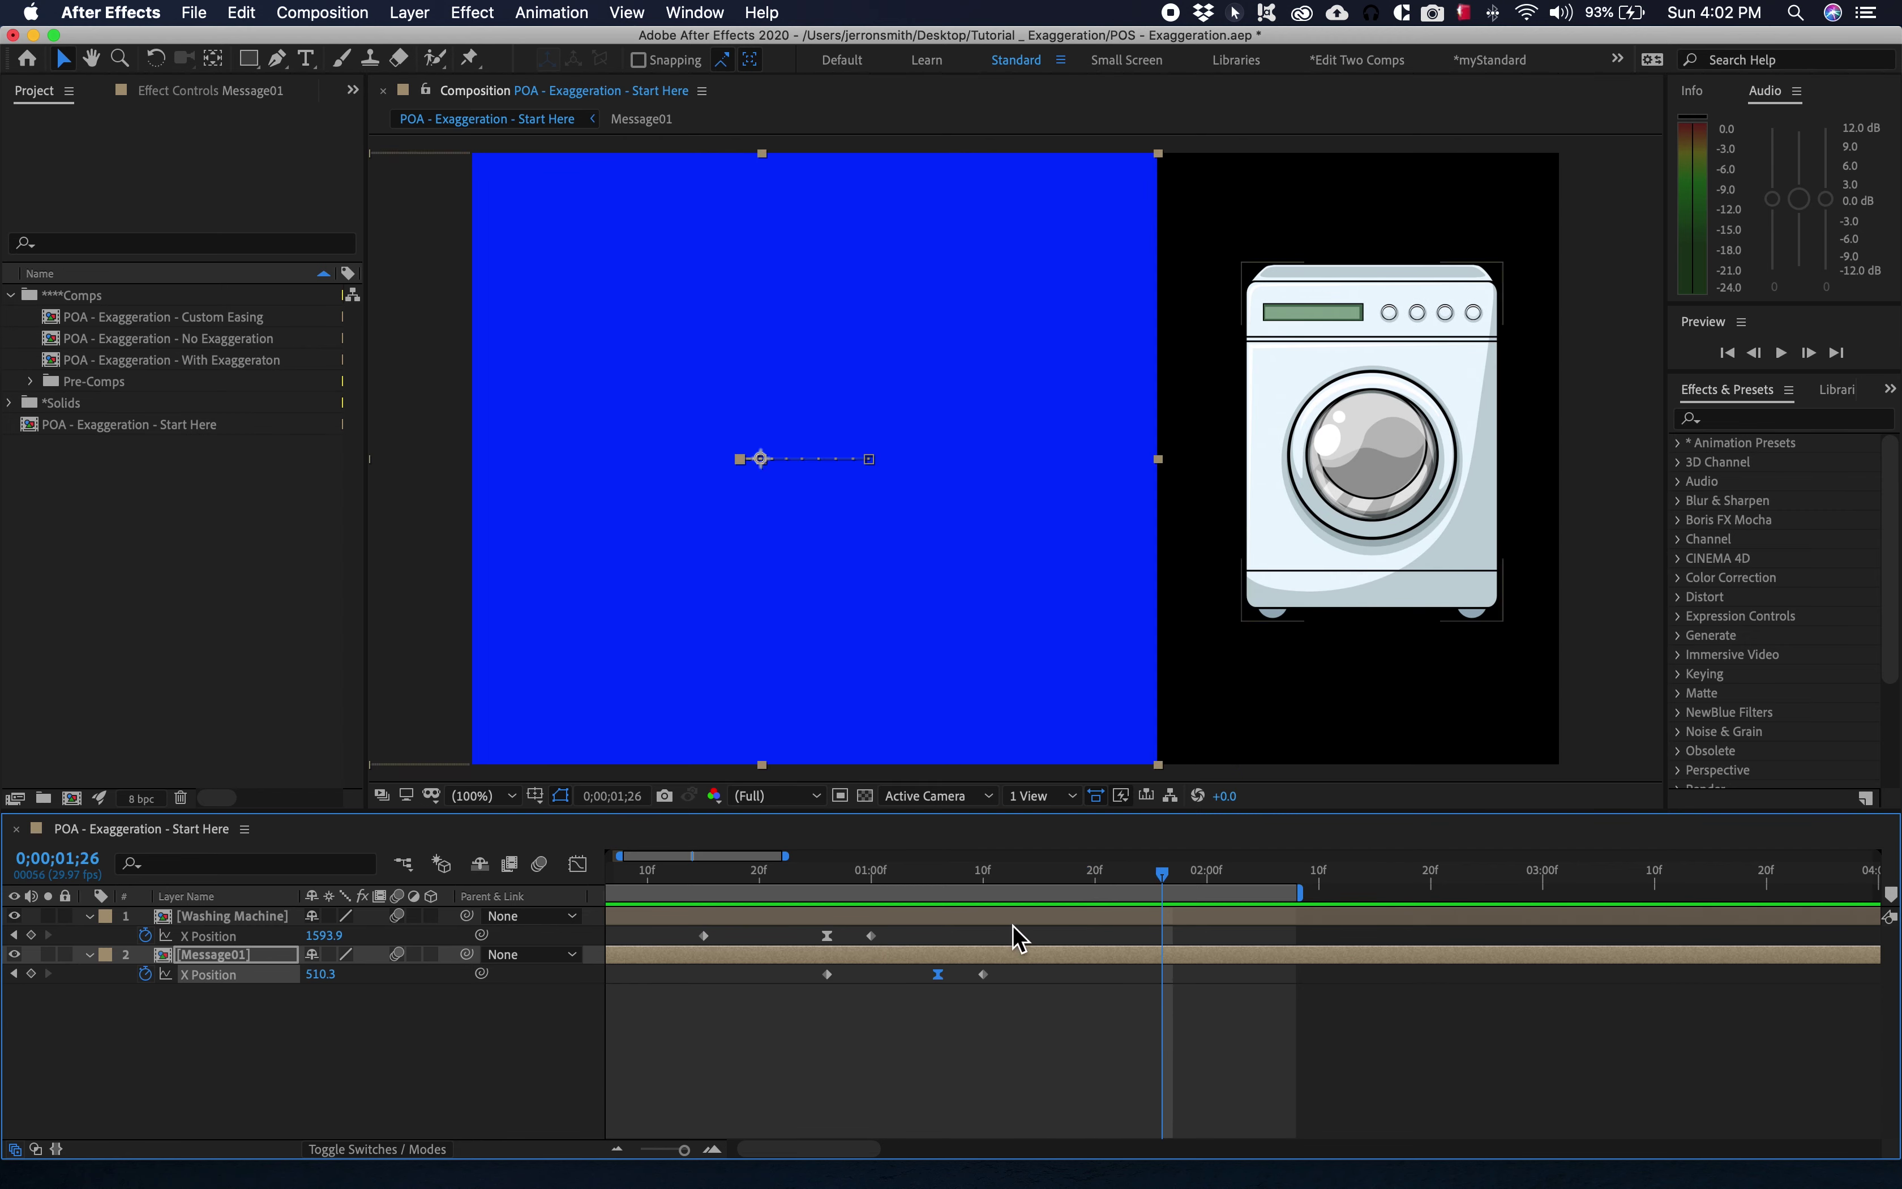
Add a washing machine X Position keyframe at 0;00;01;10 that keeps its current value.
click(991, 874)
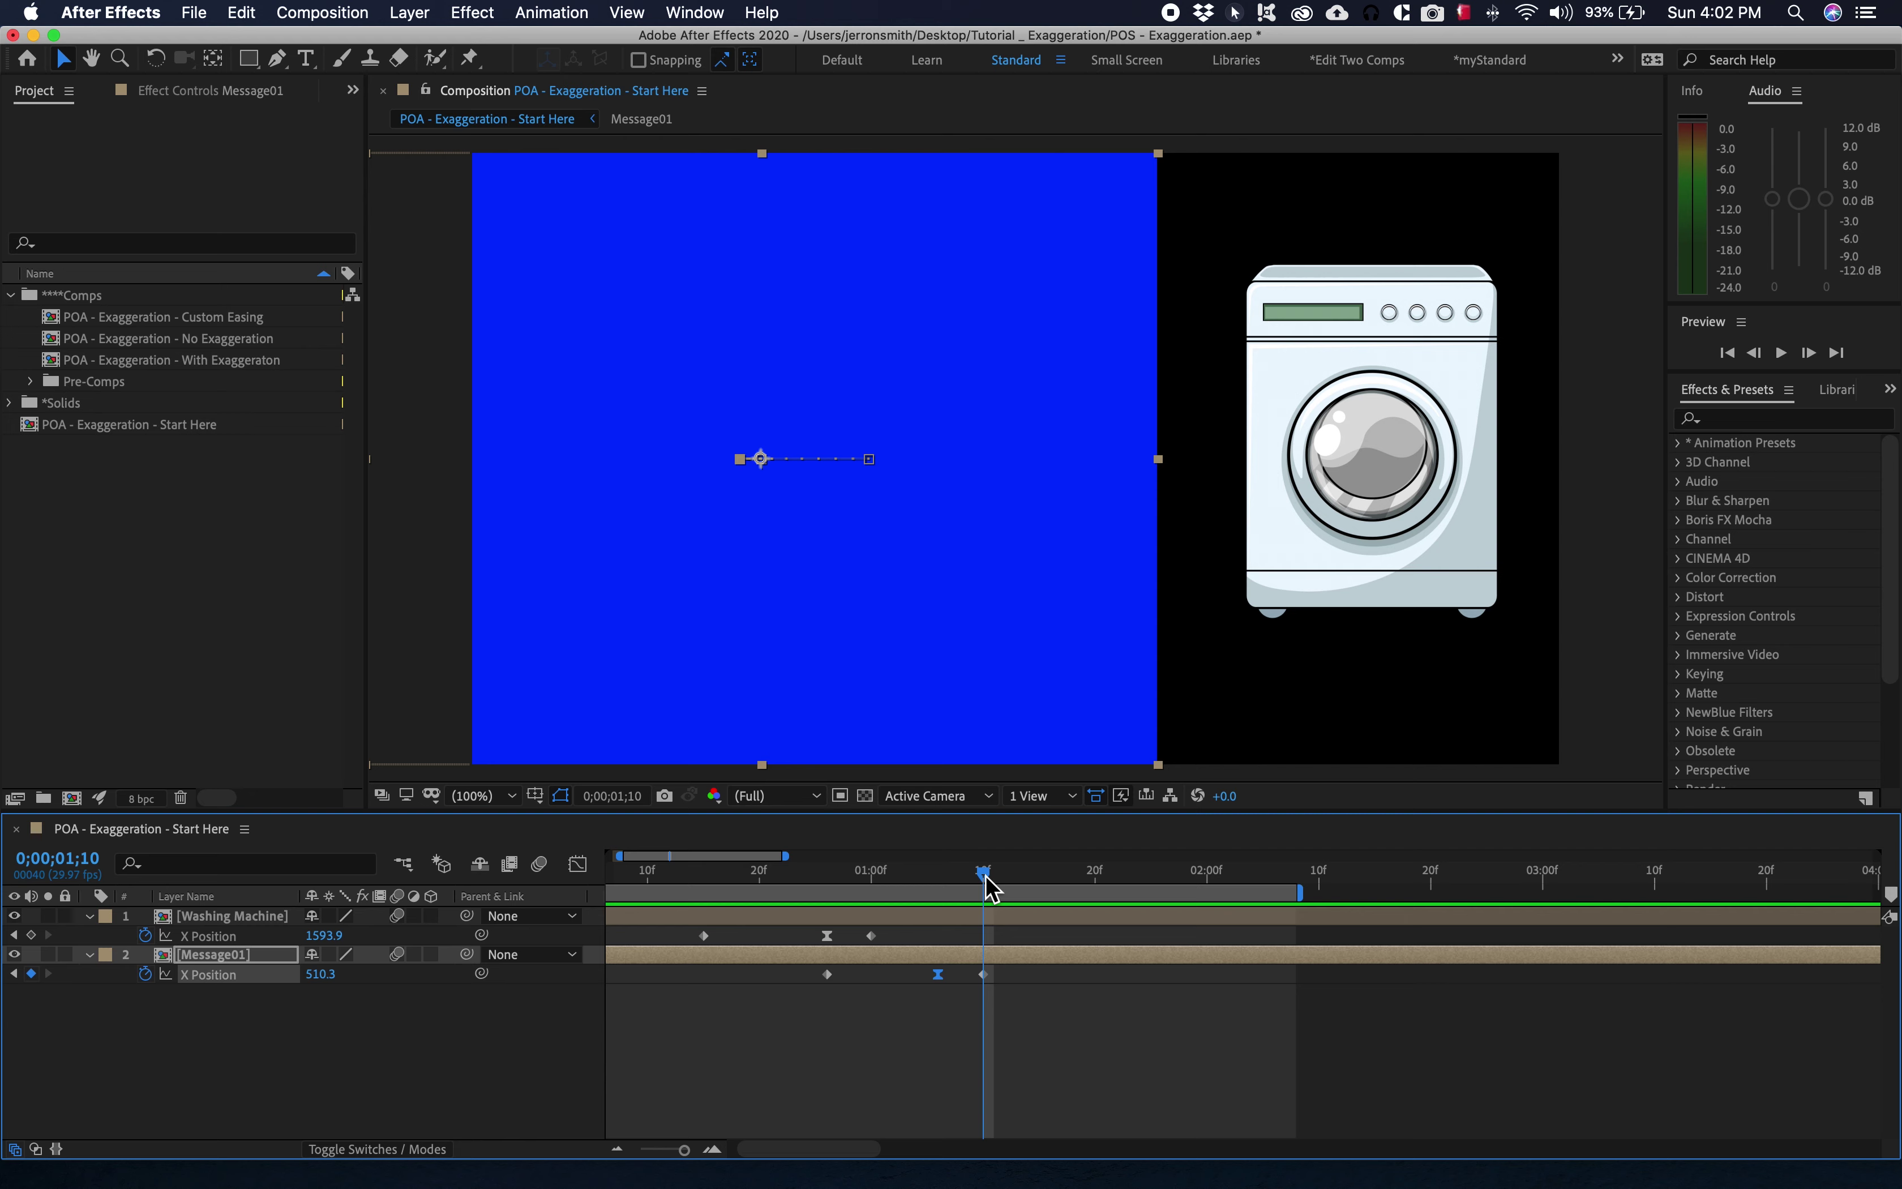
drag(990, 888, 900, 926)
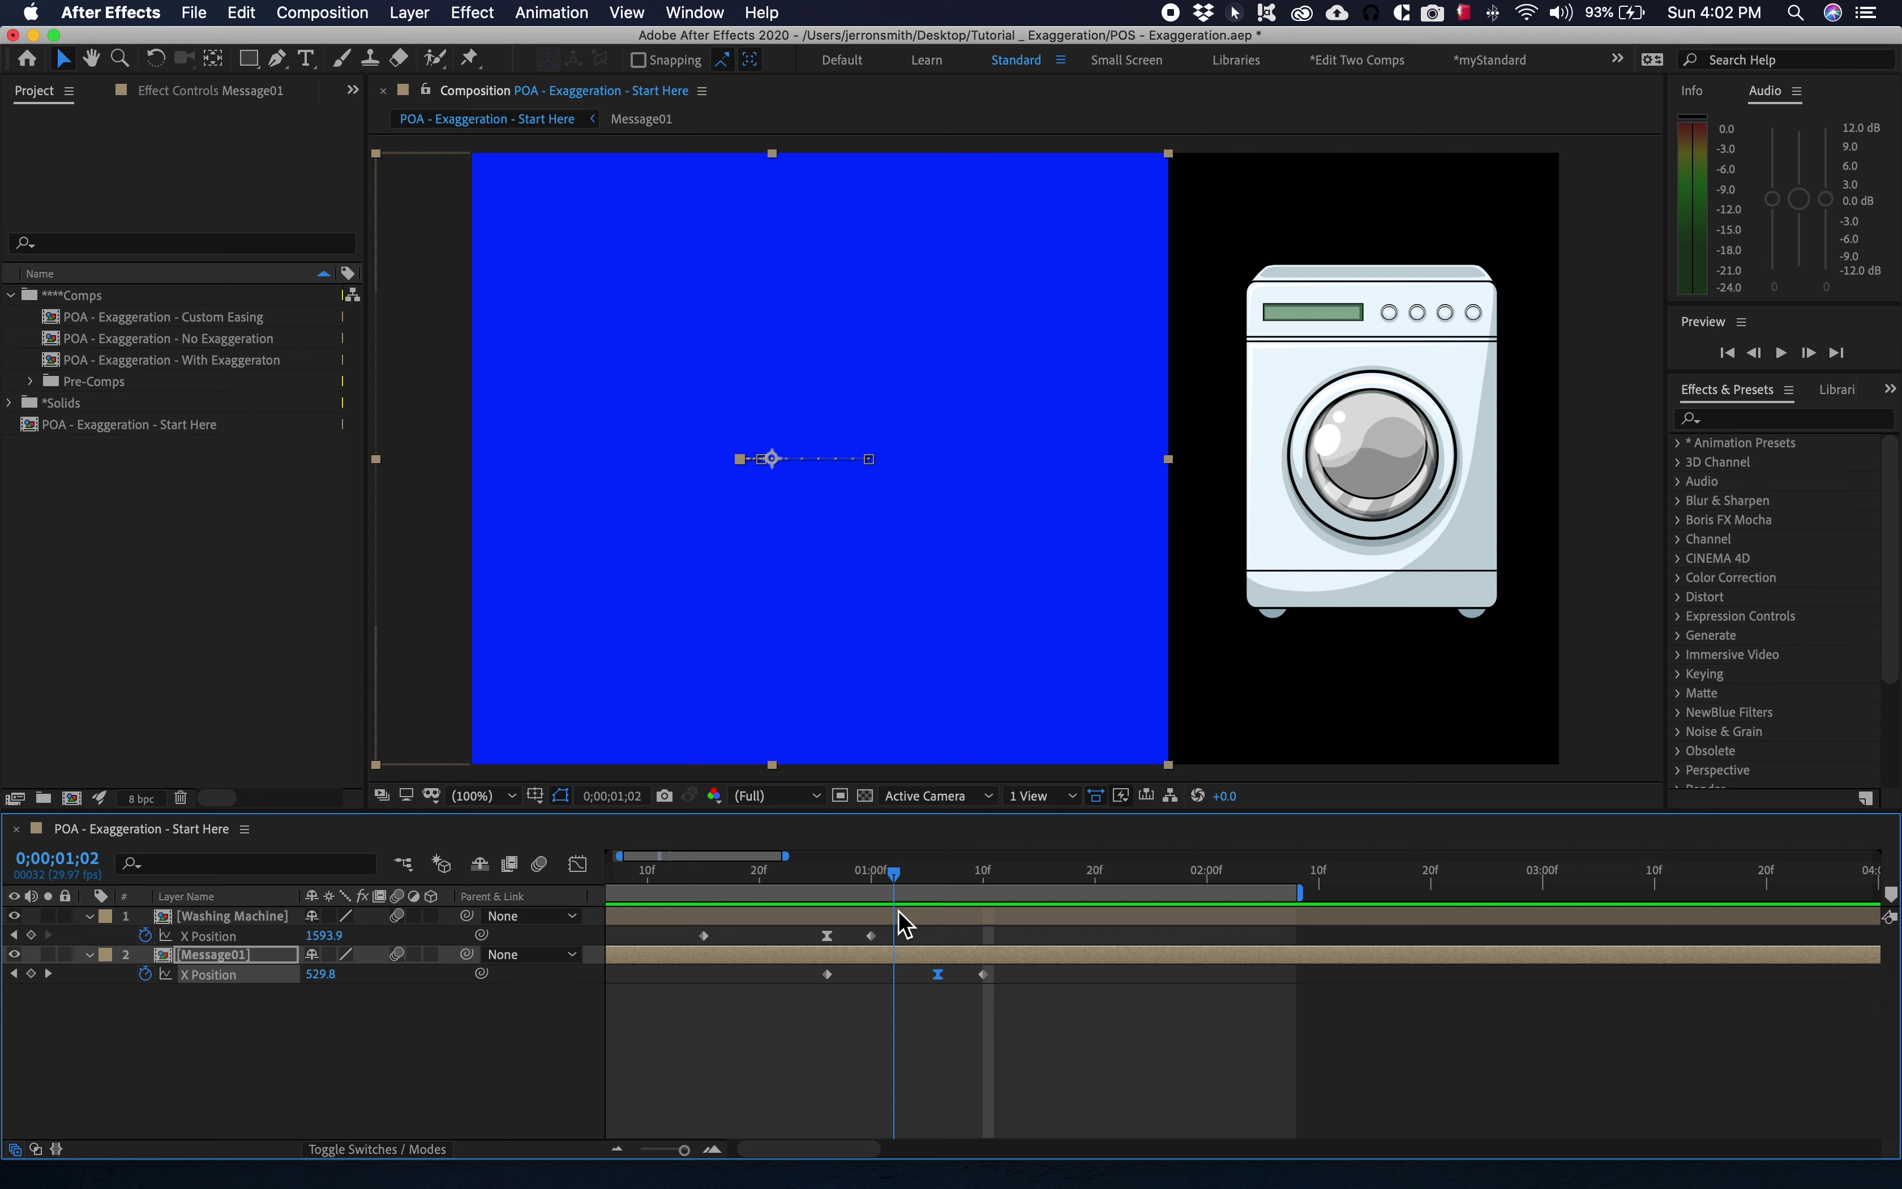
drag(898, 912, 982, 911)
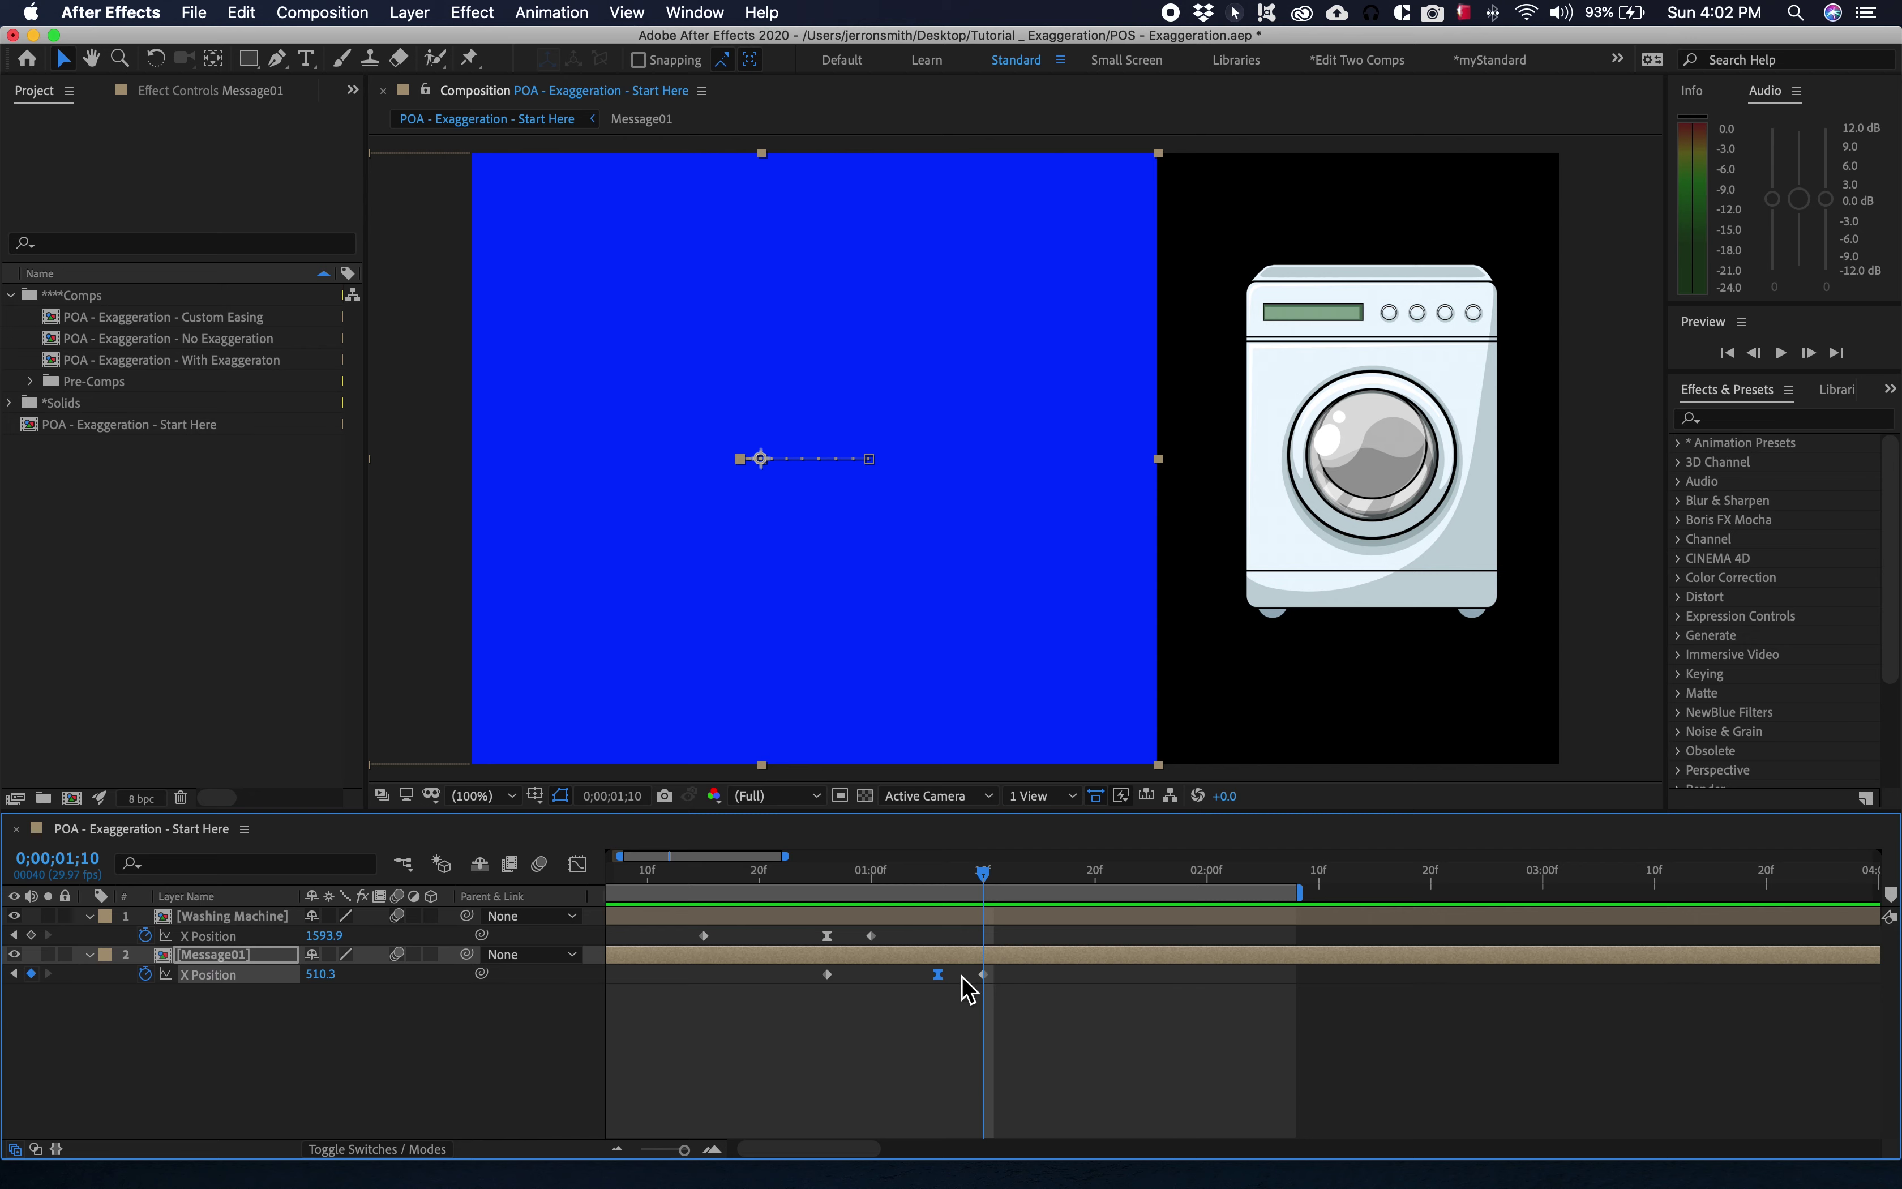
key(k)
key(j)
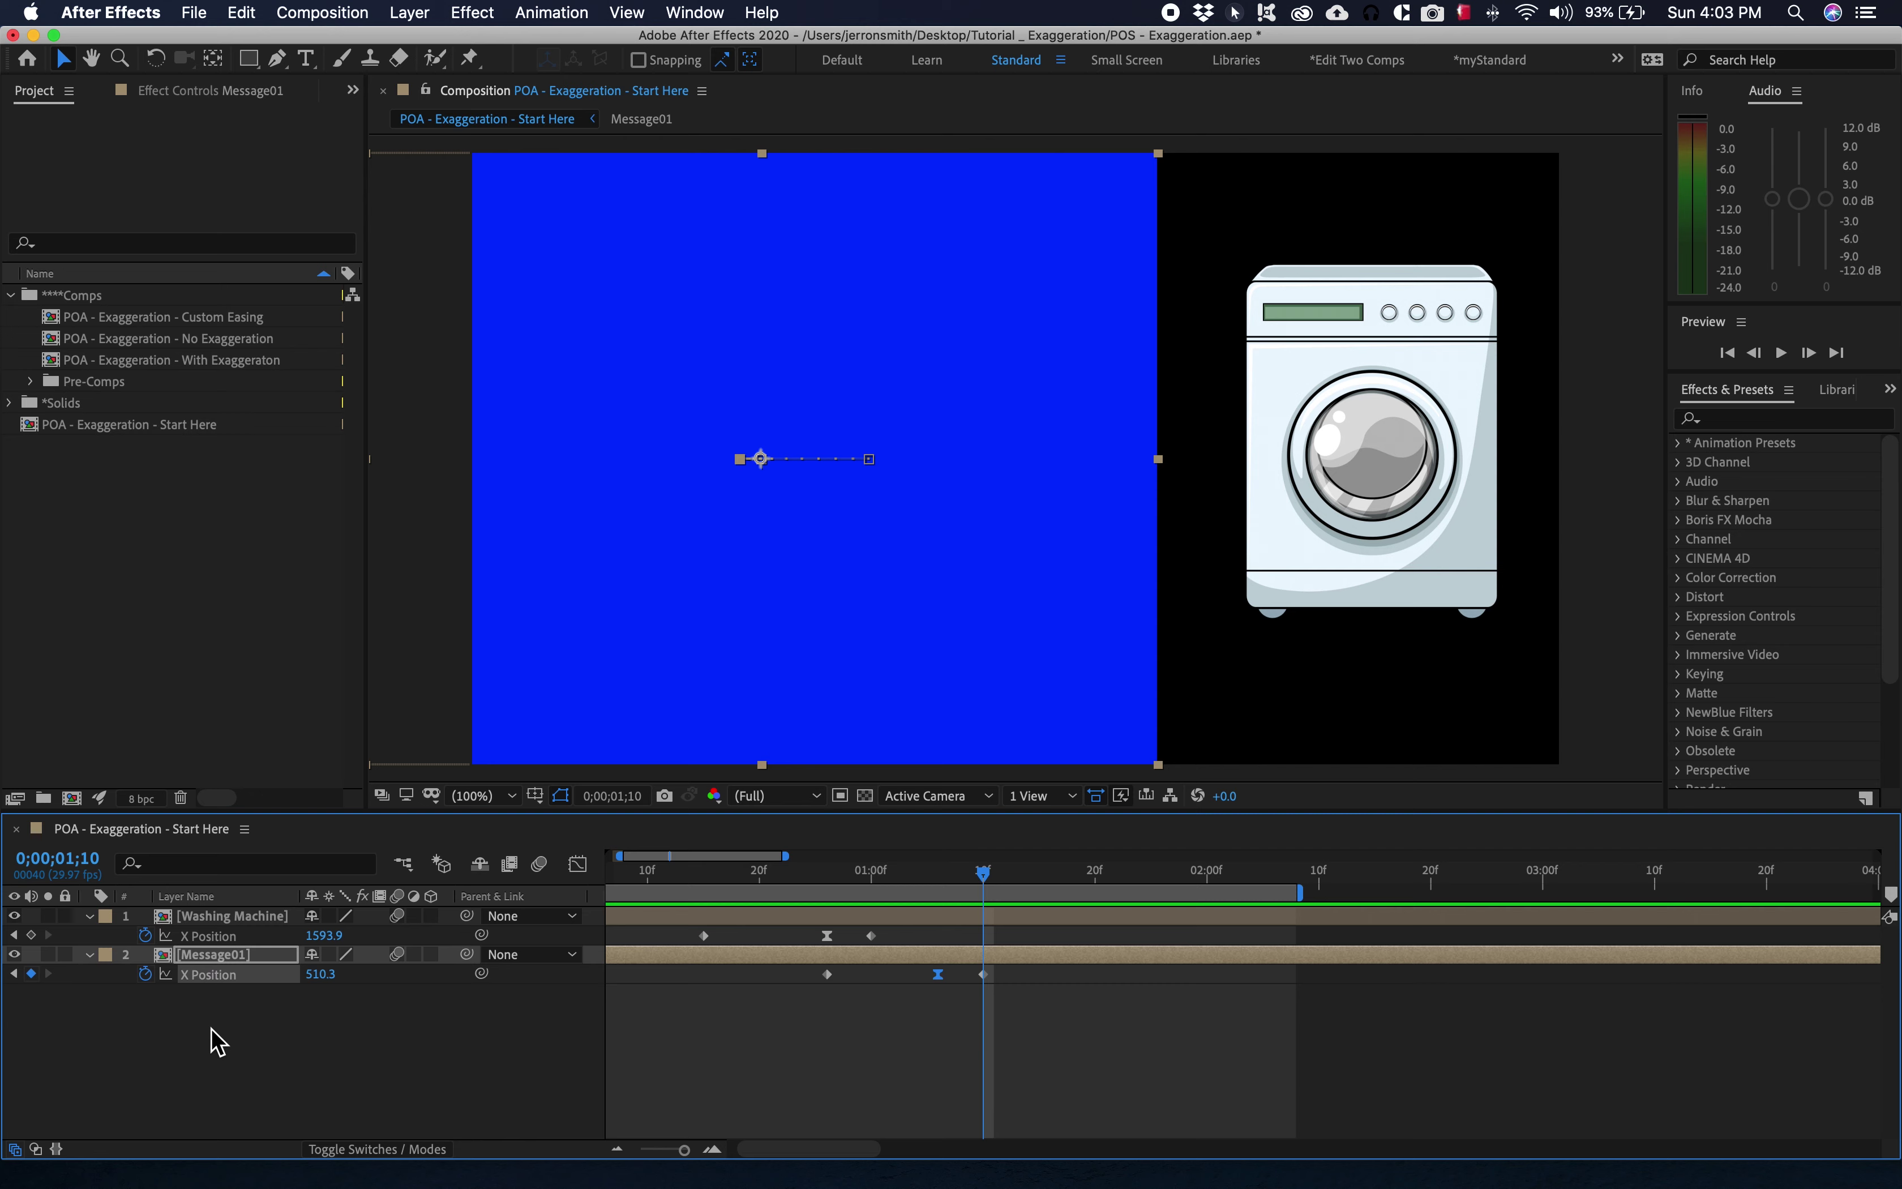
click(31, 936)
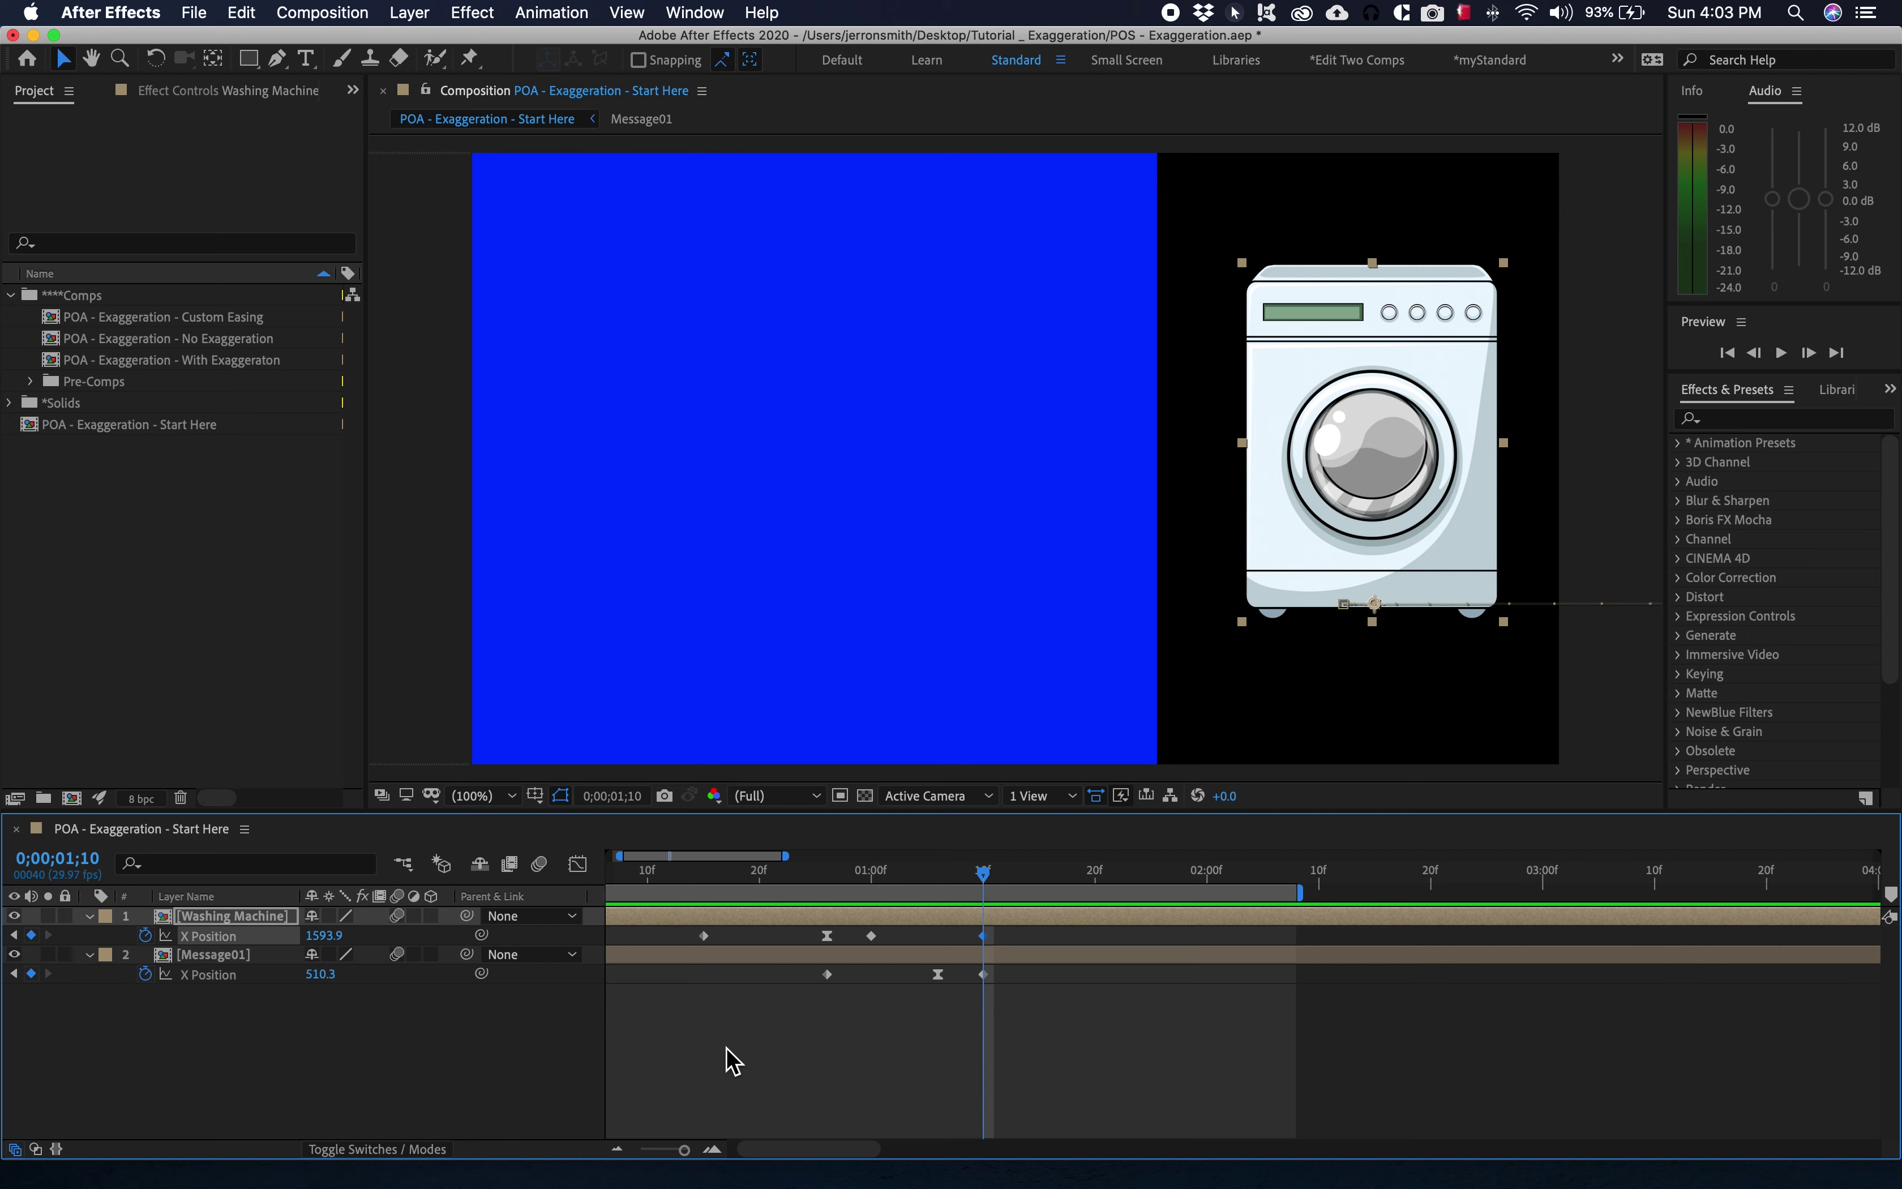
Keyframe the washing machine's X Position at about 1706 at 0;00;01;20, backing it away from the blue panel.
drag(641, 877, 983, 889)
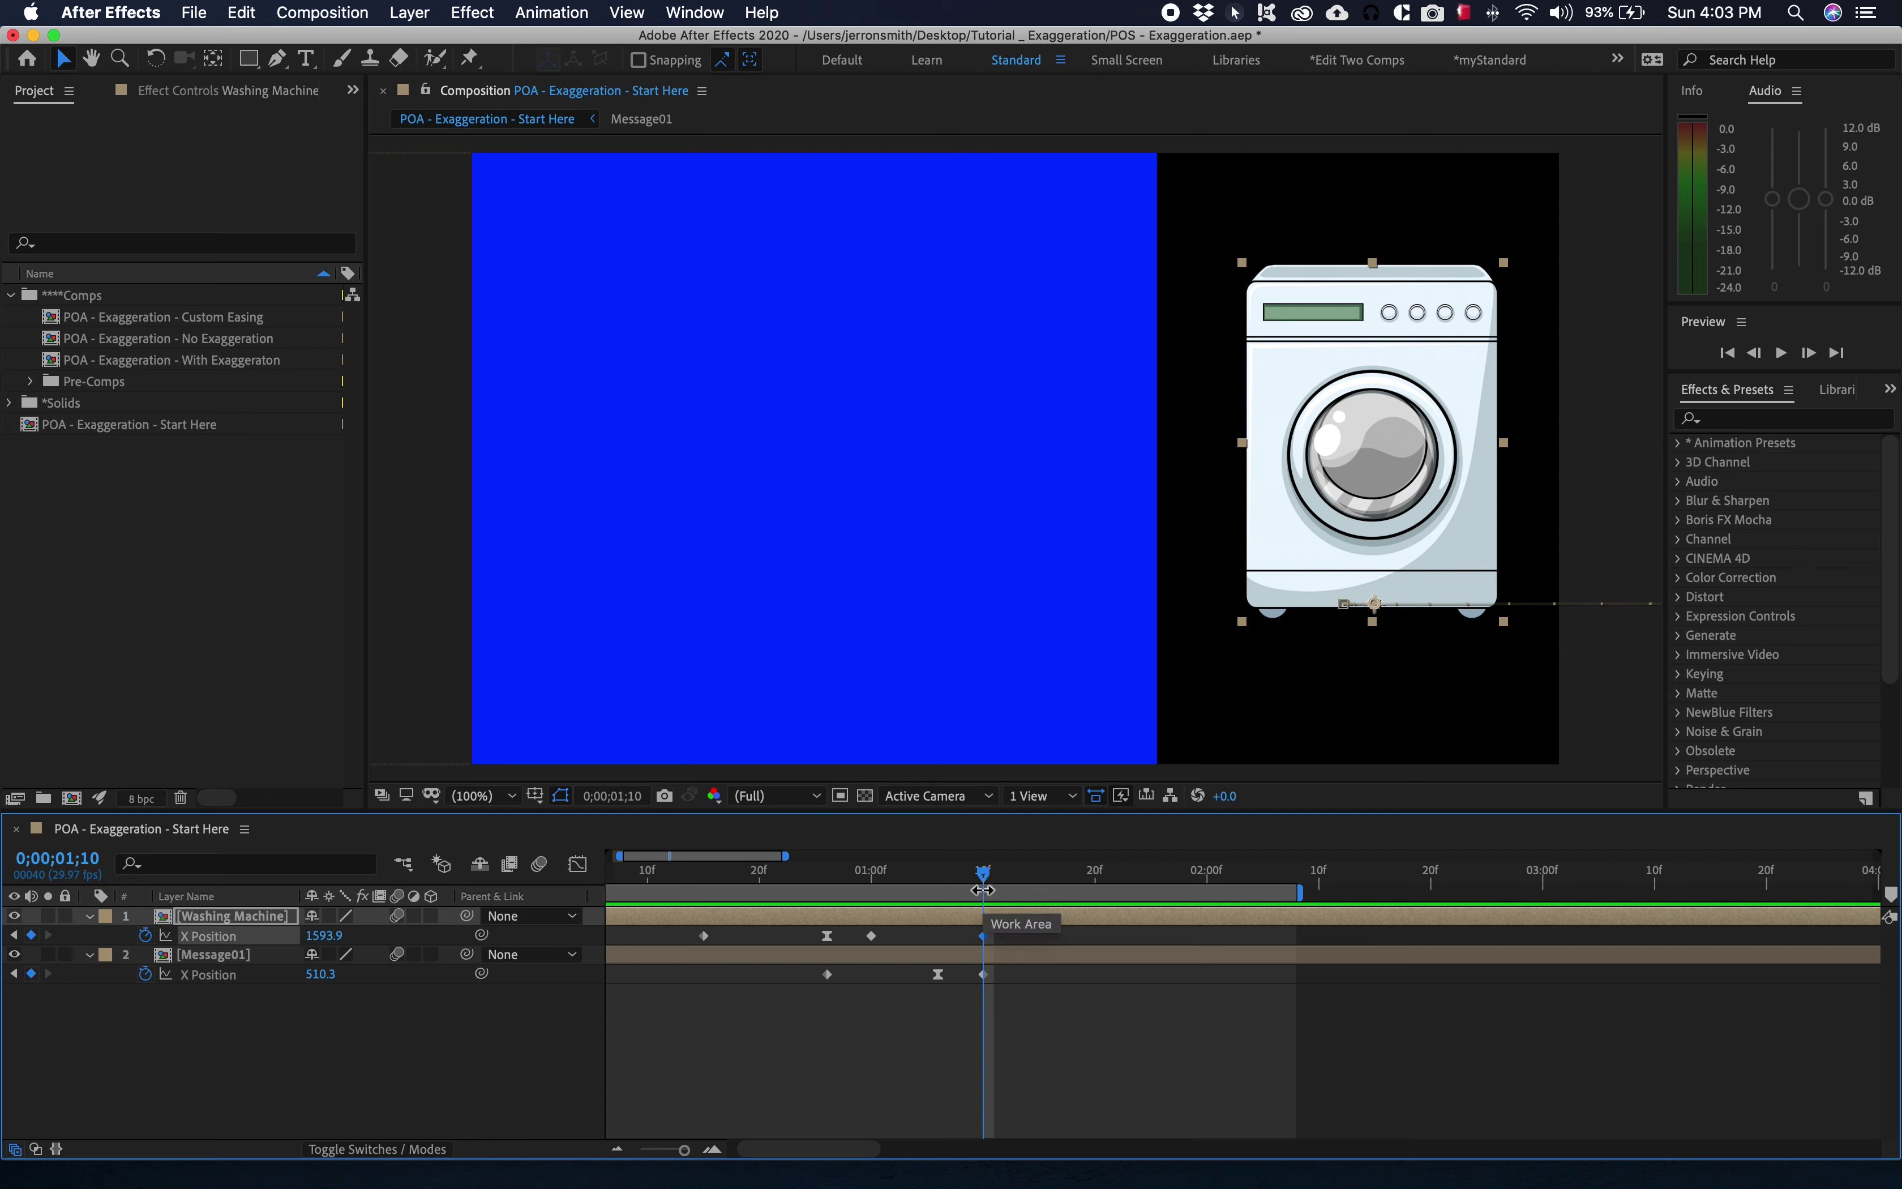
key(Page_Down)
key(Page_Down)
key(Page_Down)
key(Page_Down)
key(Page_Down)
key(Page_Down)
key(Page_Down)
key(Page_Down)
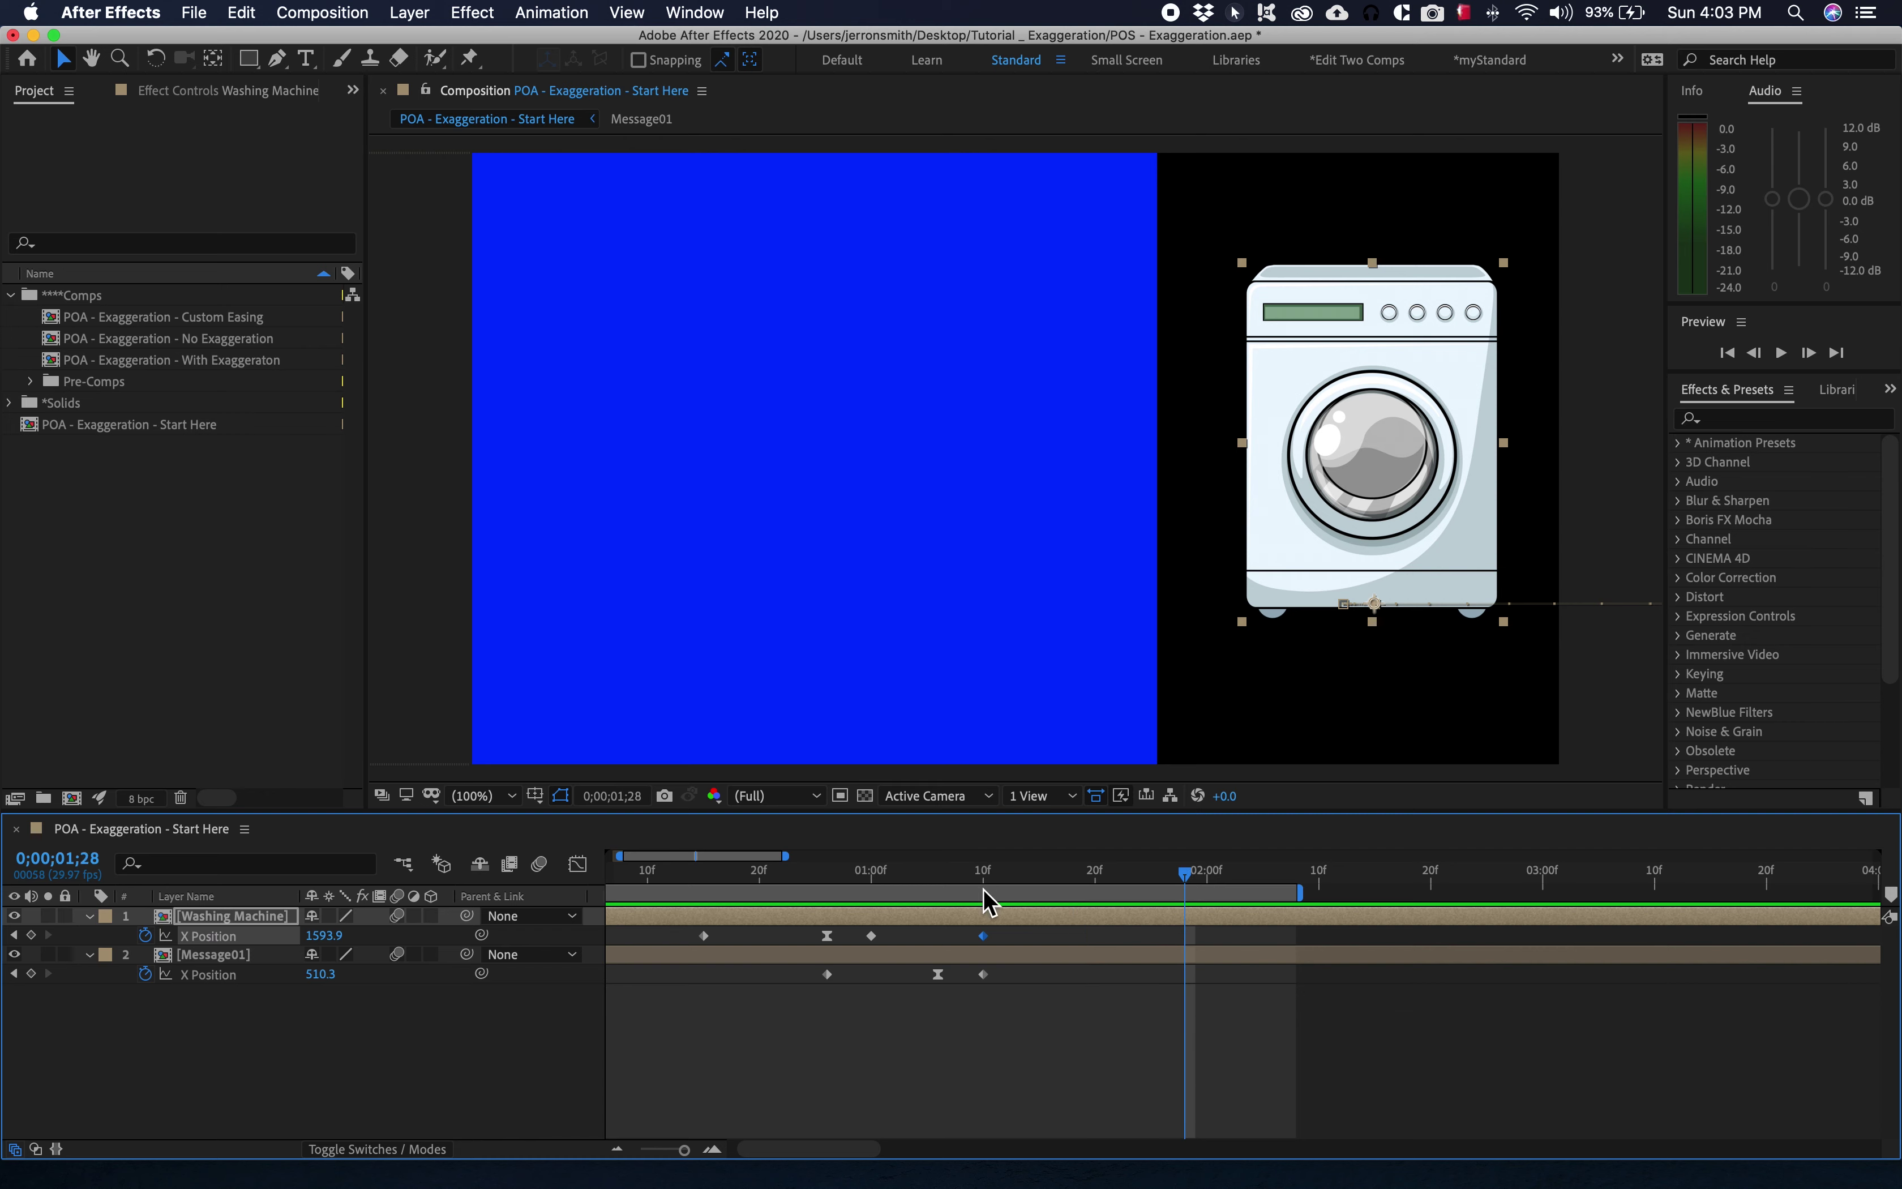
key(space)
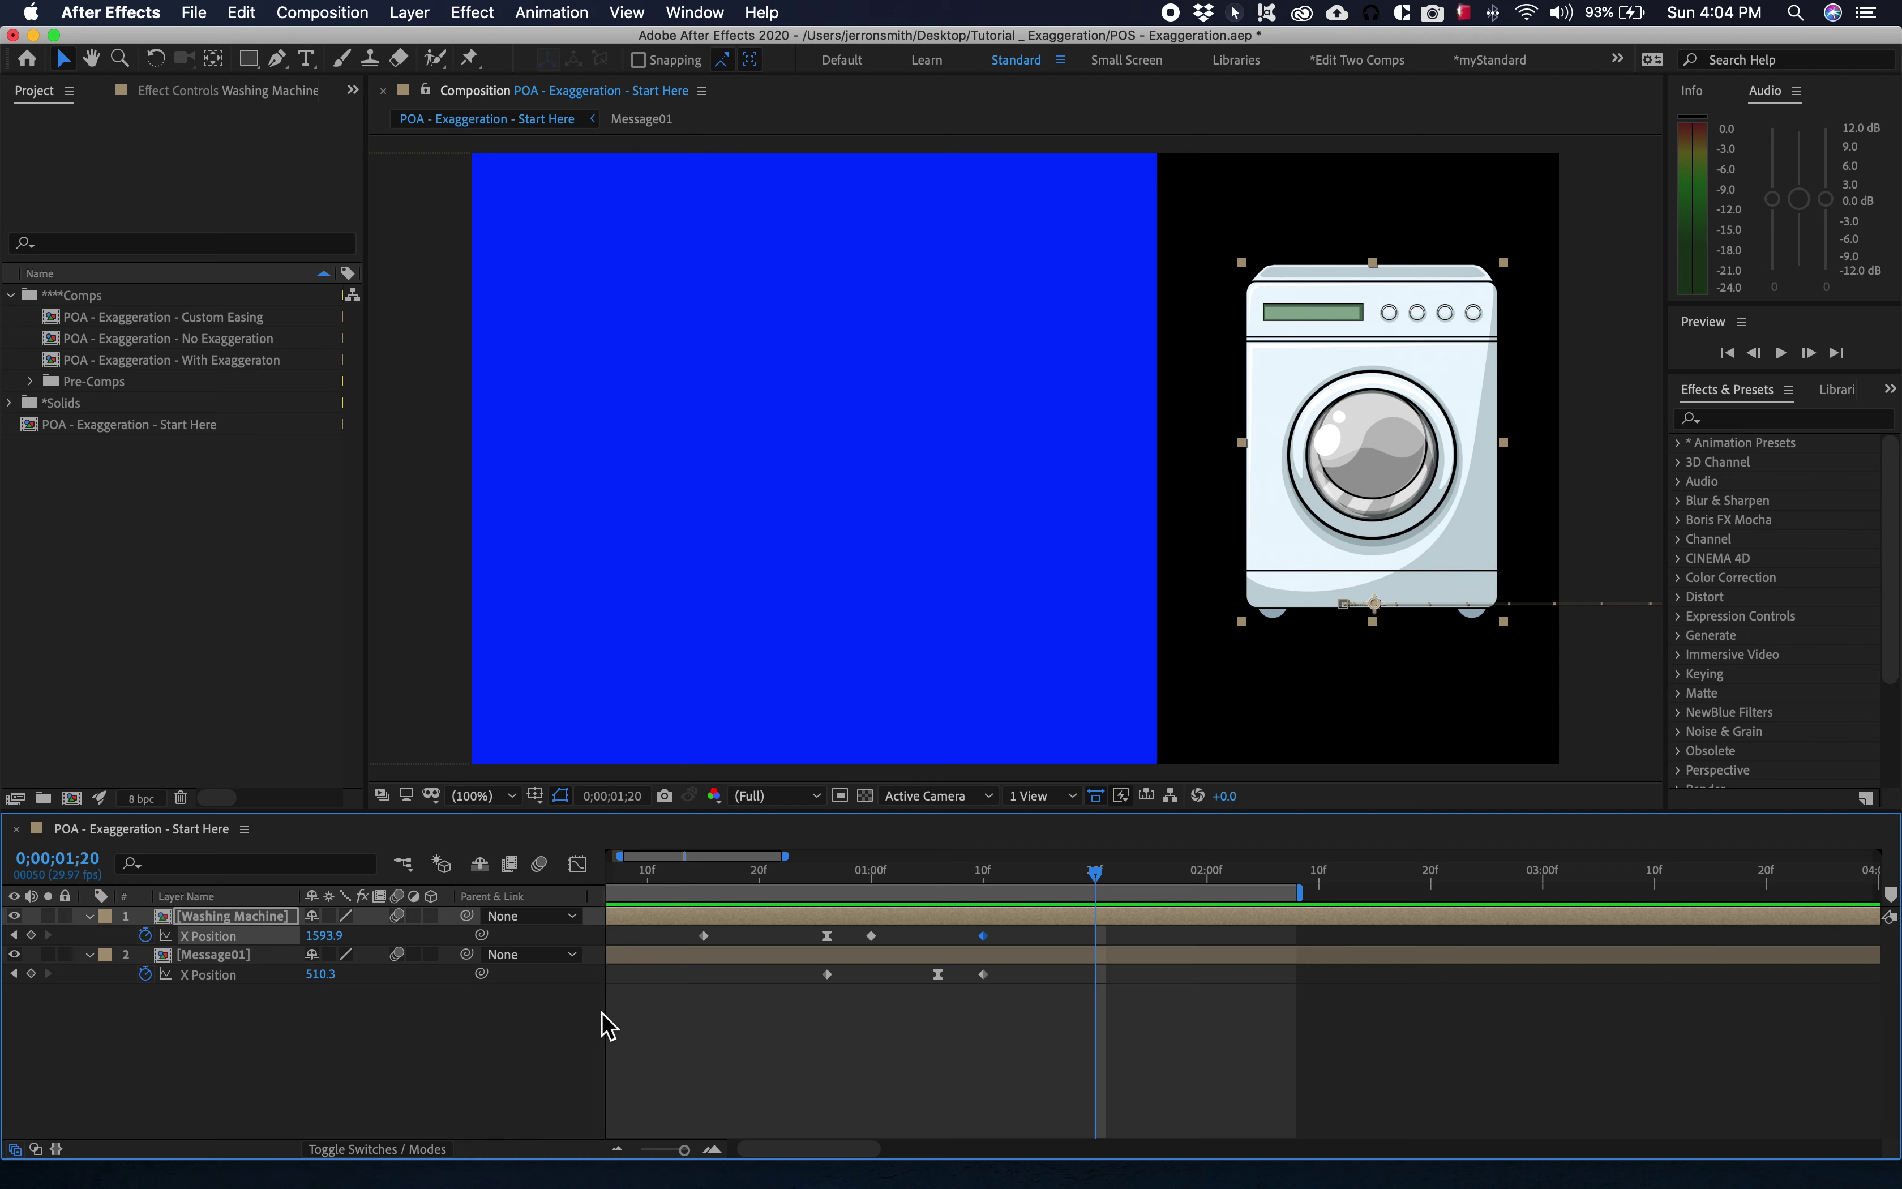
drag(312, 938, 440, 953)
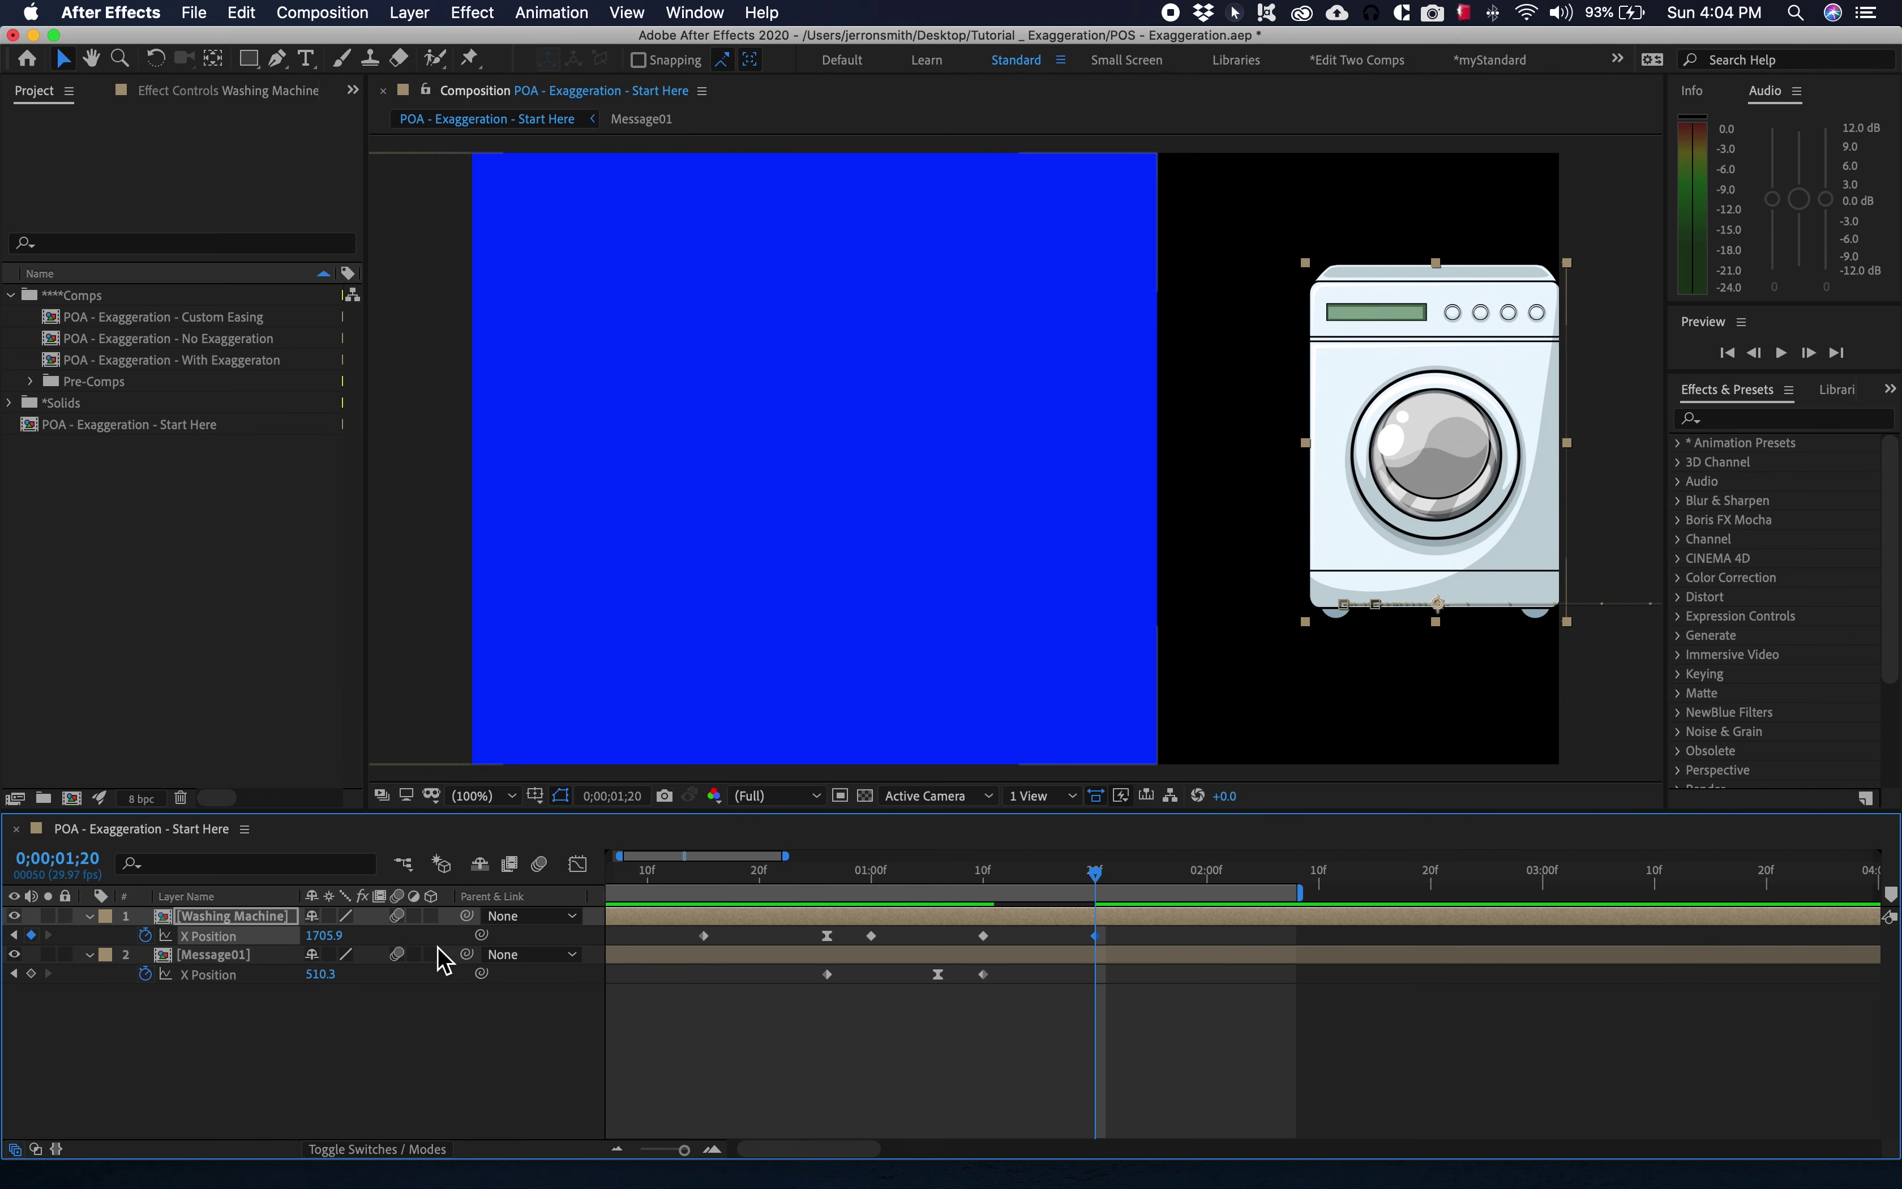
Review the washing machine's backward move and keyframe its X Position at about 1364 at 0;00;02;00, overlapping the blue panel.
click(961, 877)
drag(961, 879, 1104, 920)
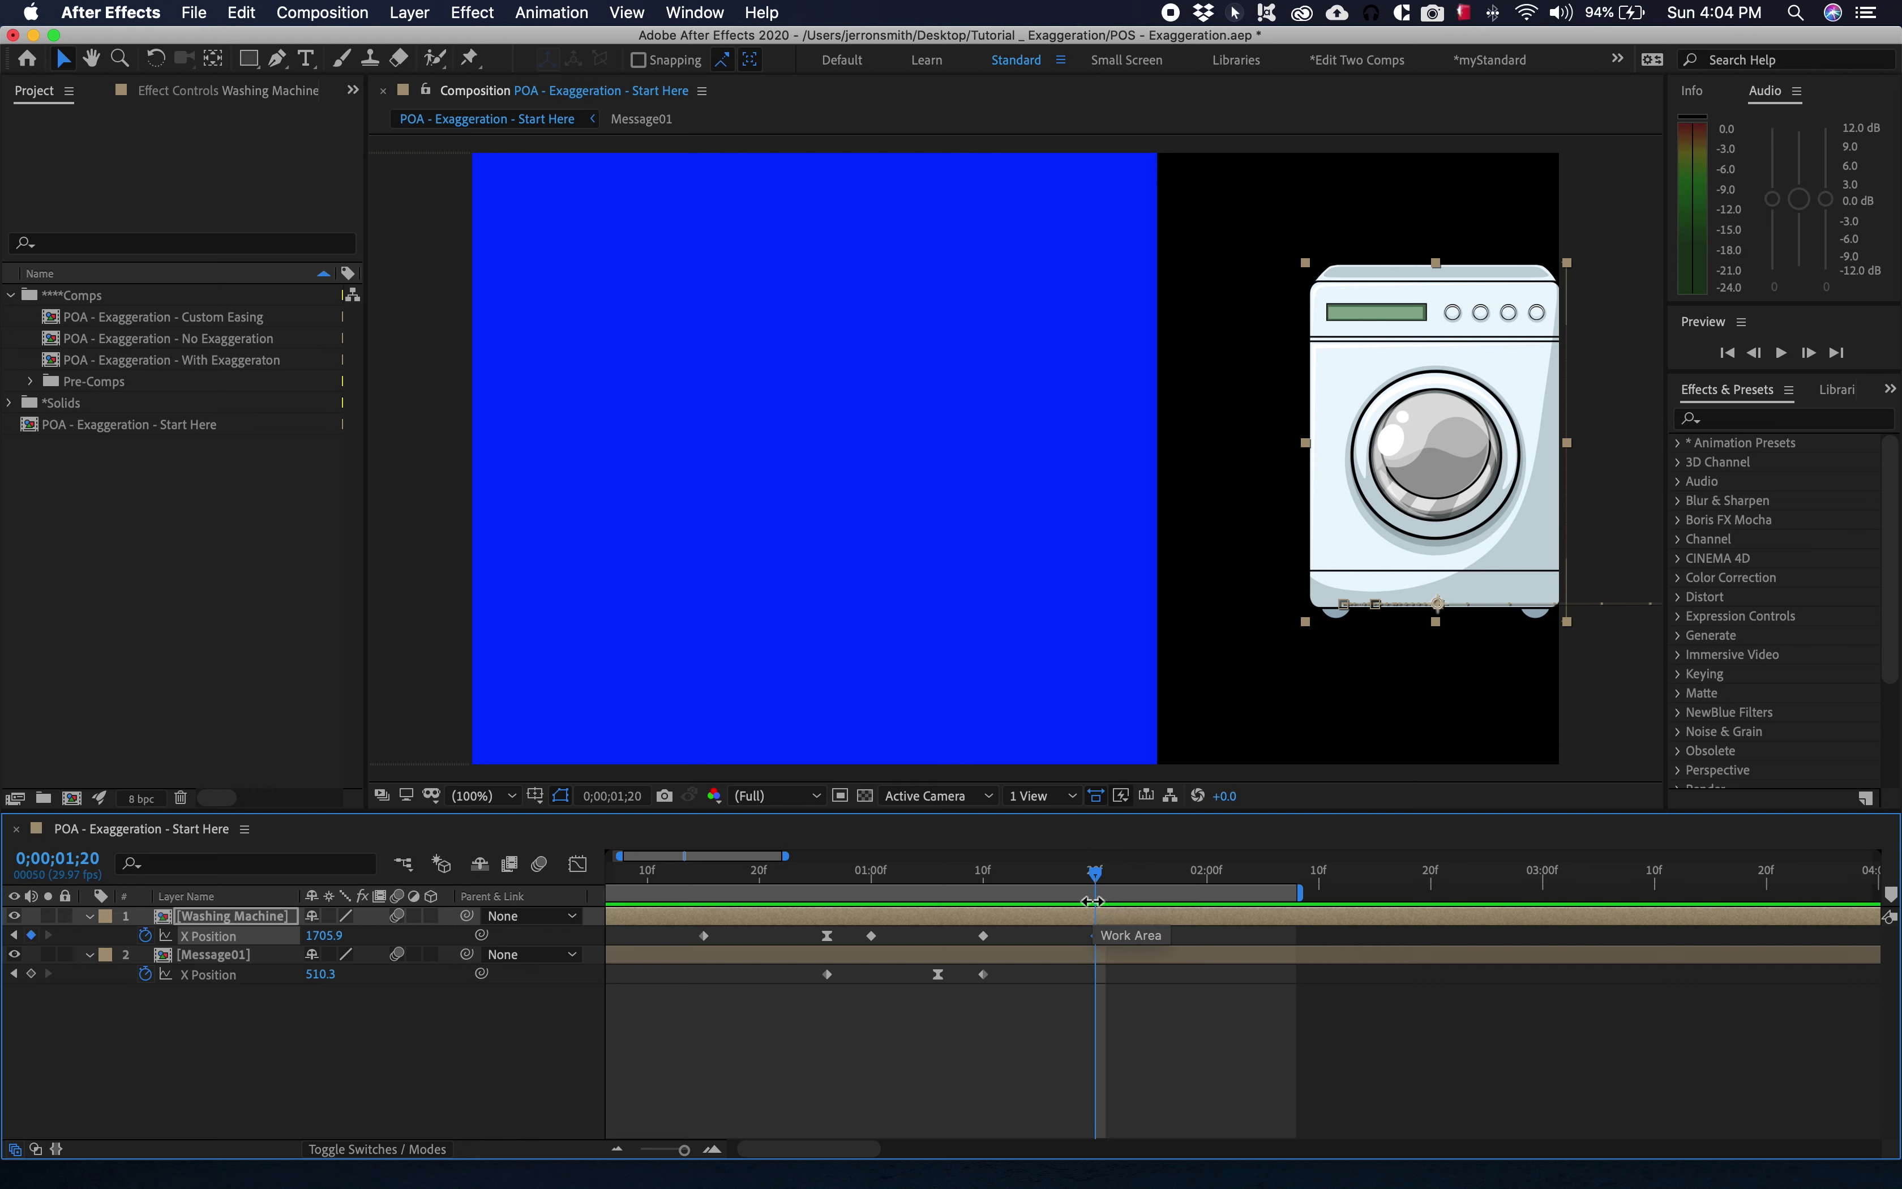
key(shift+Page_Down)
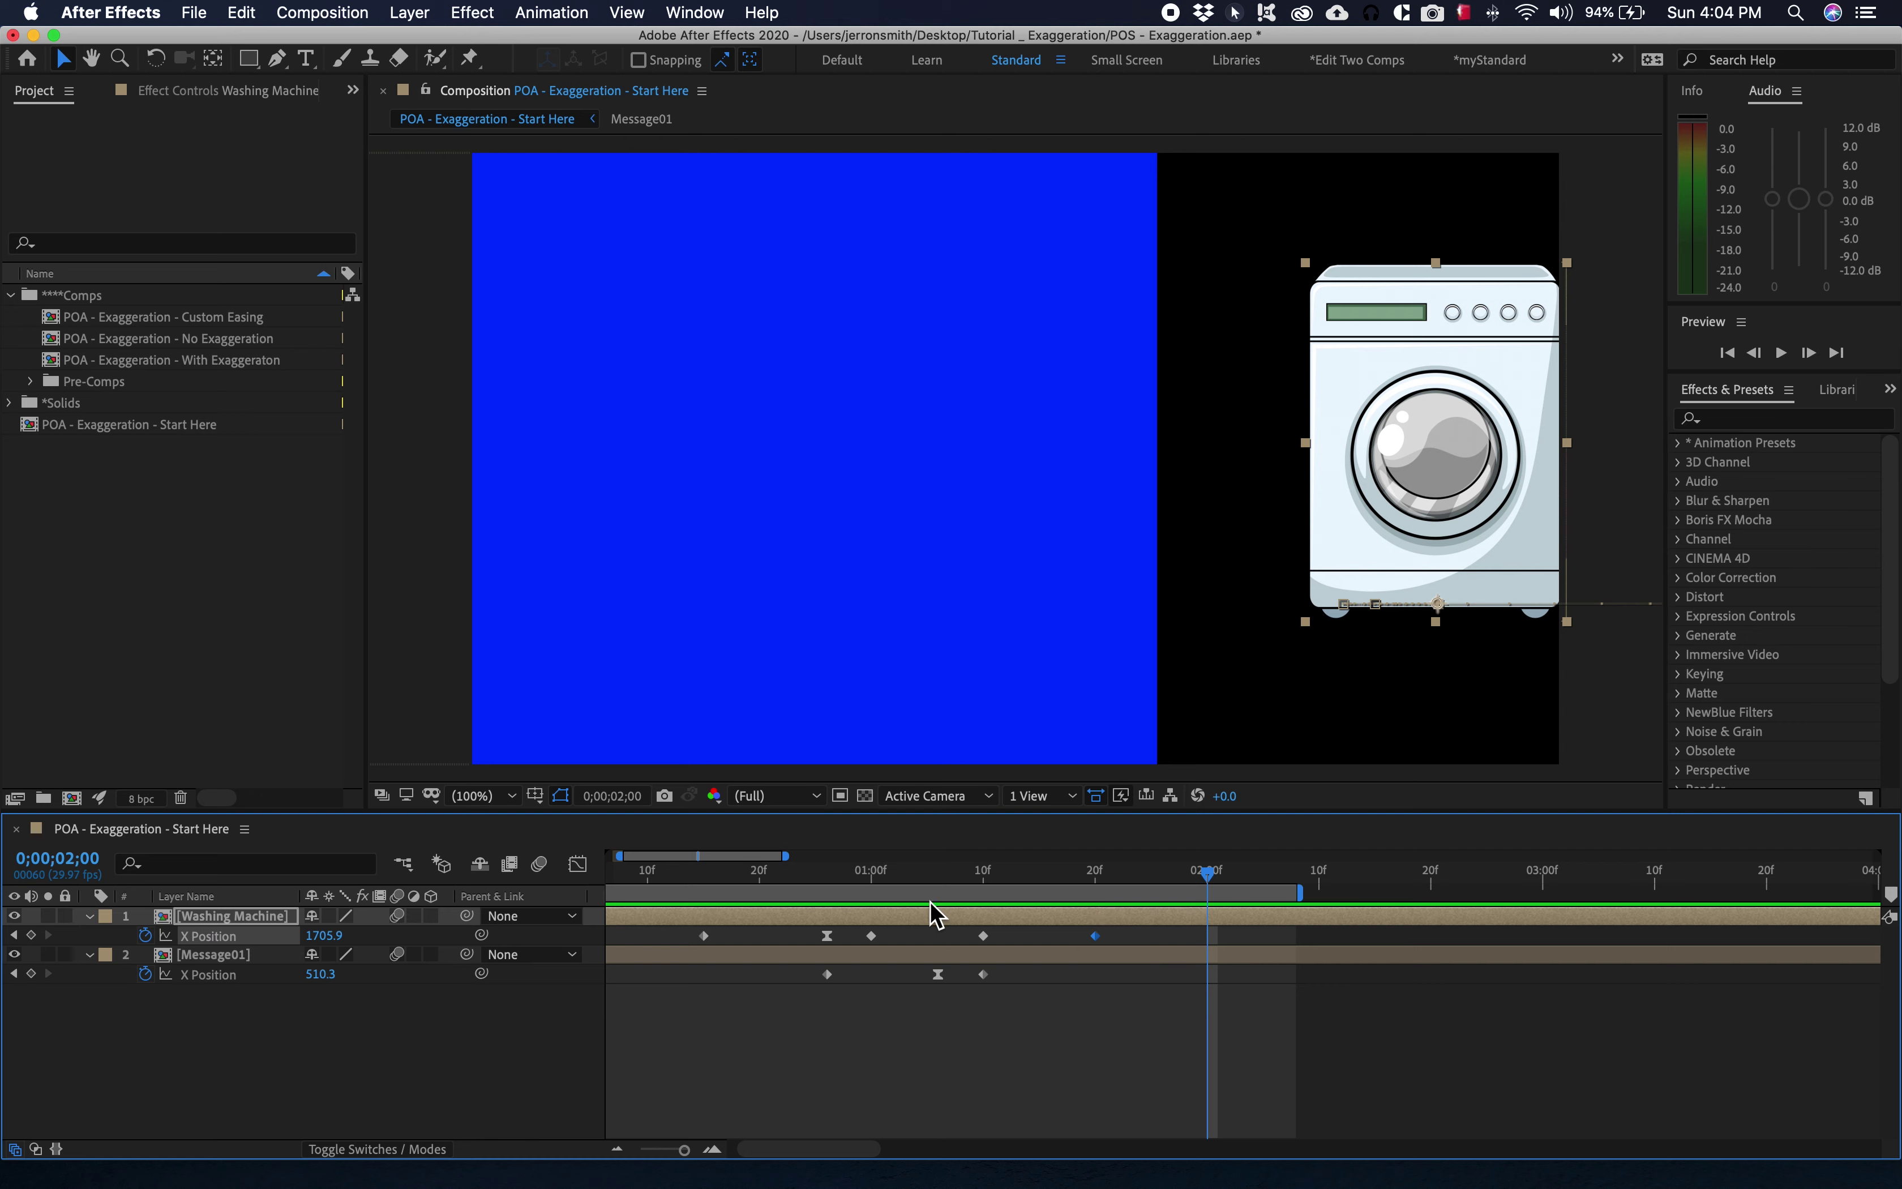
drag(330, 936, 6, 973)
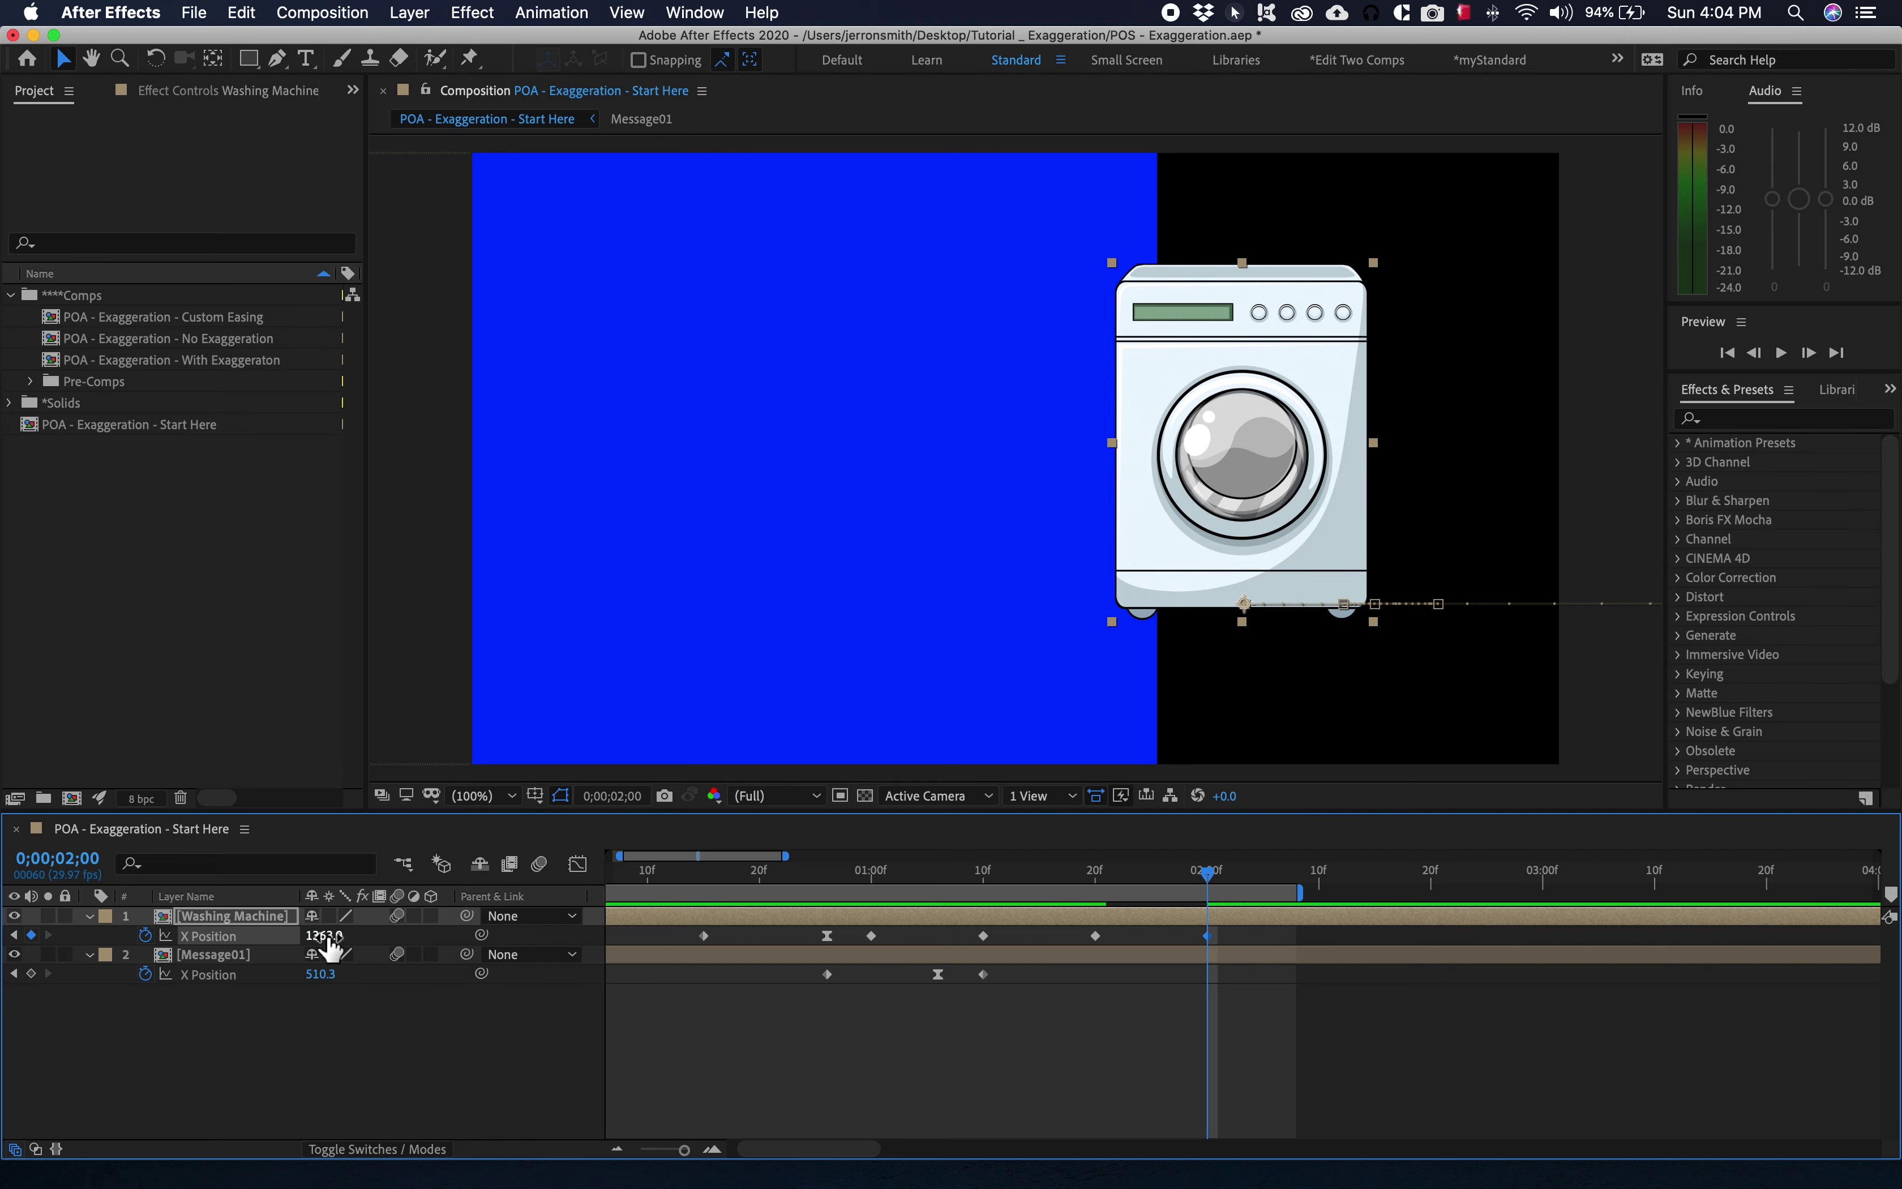
Set the washing machine's X Position to about 1107.9 at 0;00;02;00, pushing it deeper into the blue panel, and preview the move.
drag(326, 938, 76, 973)
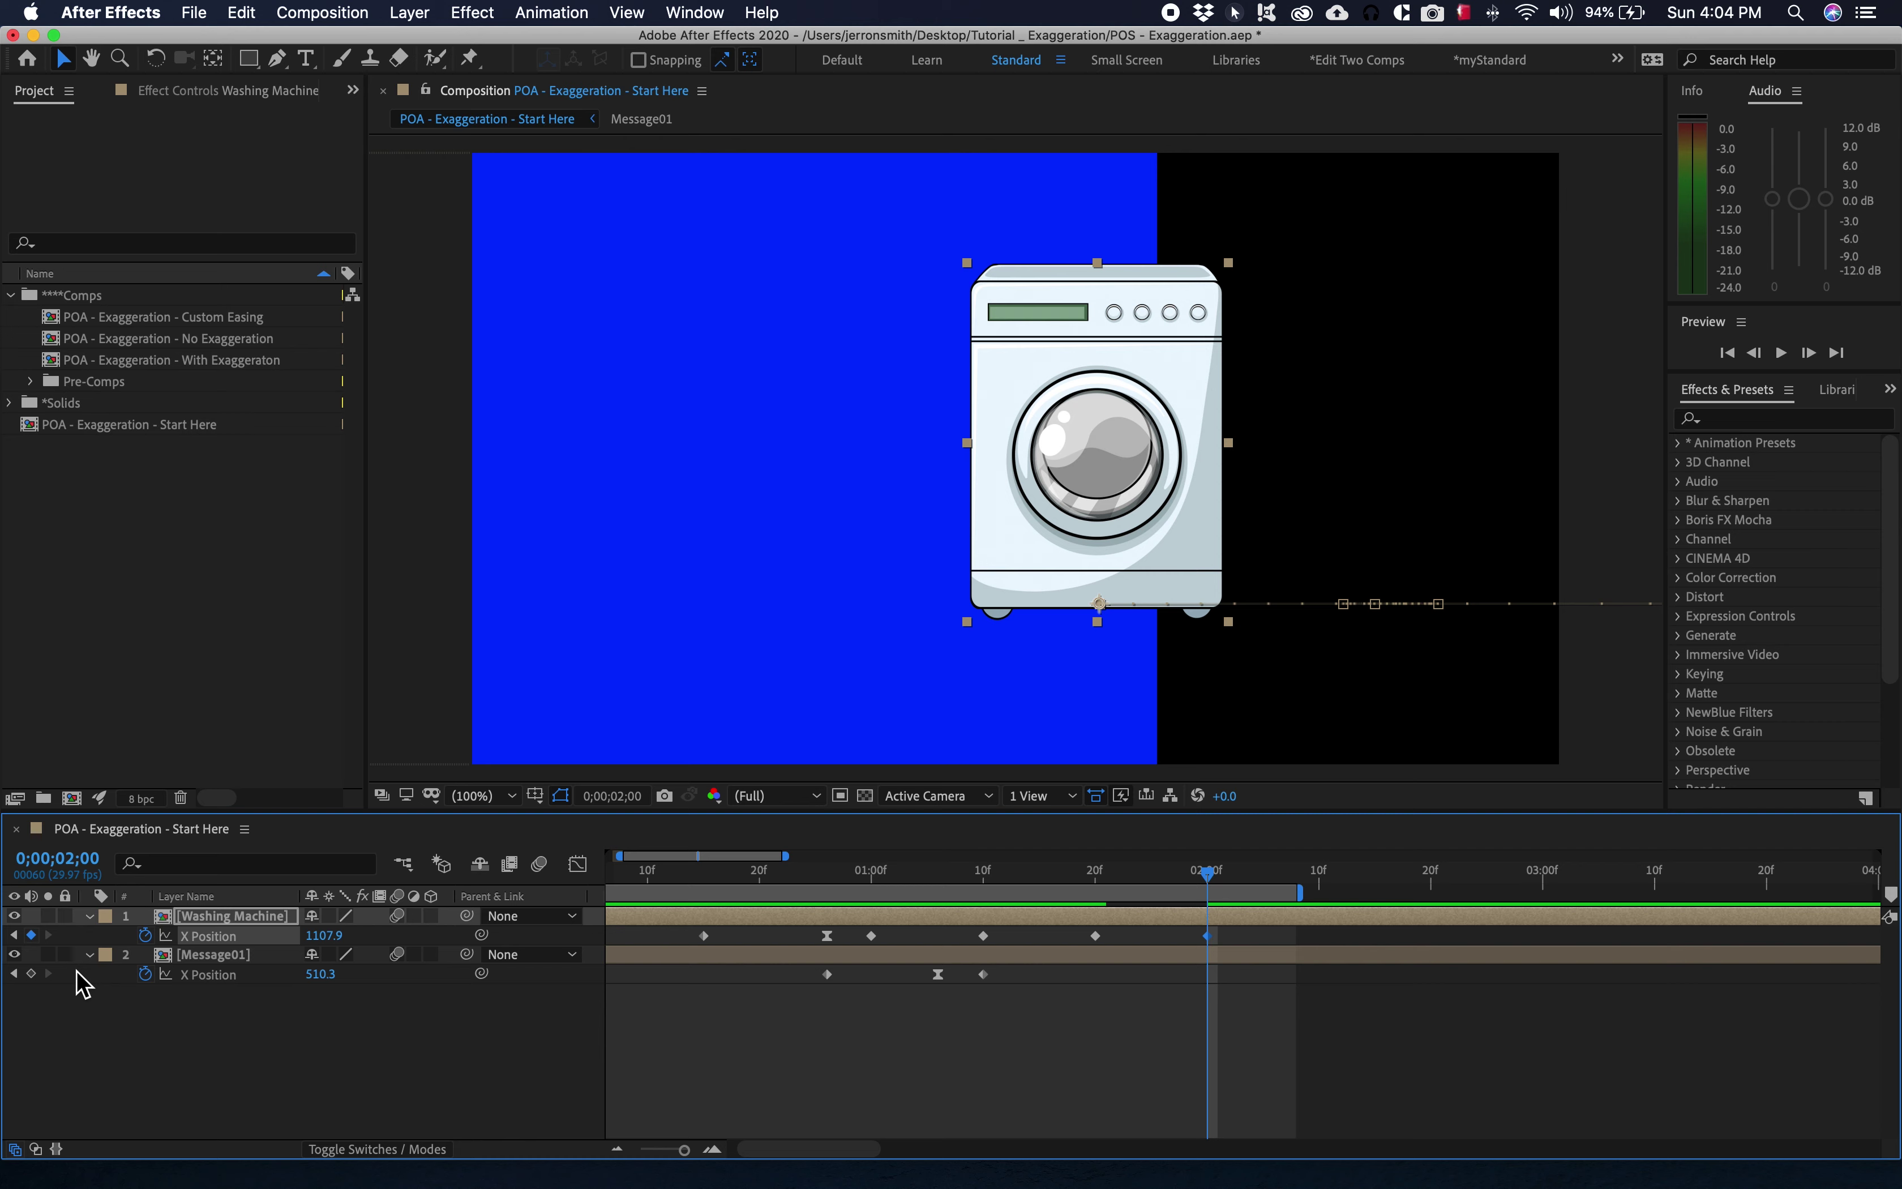
key(space)
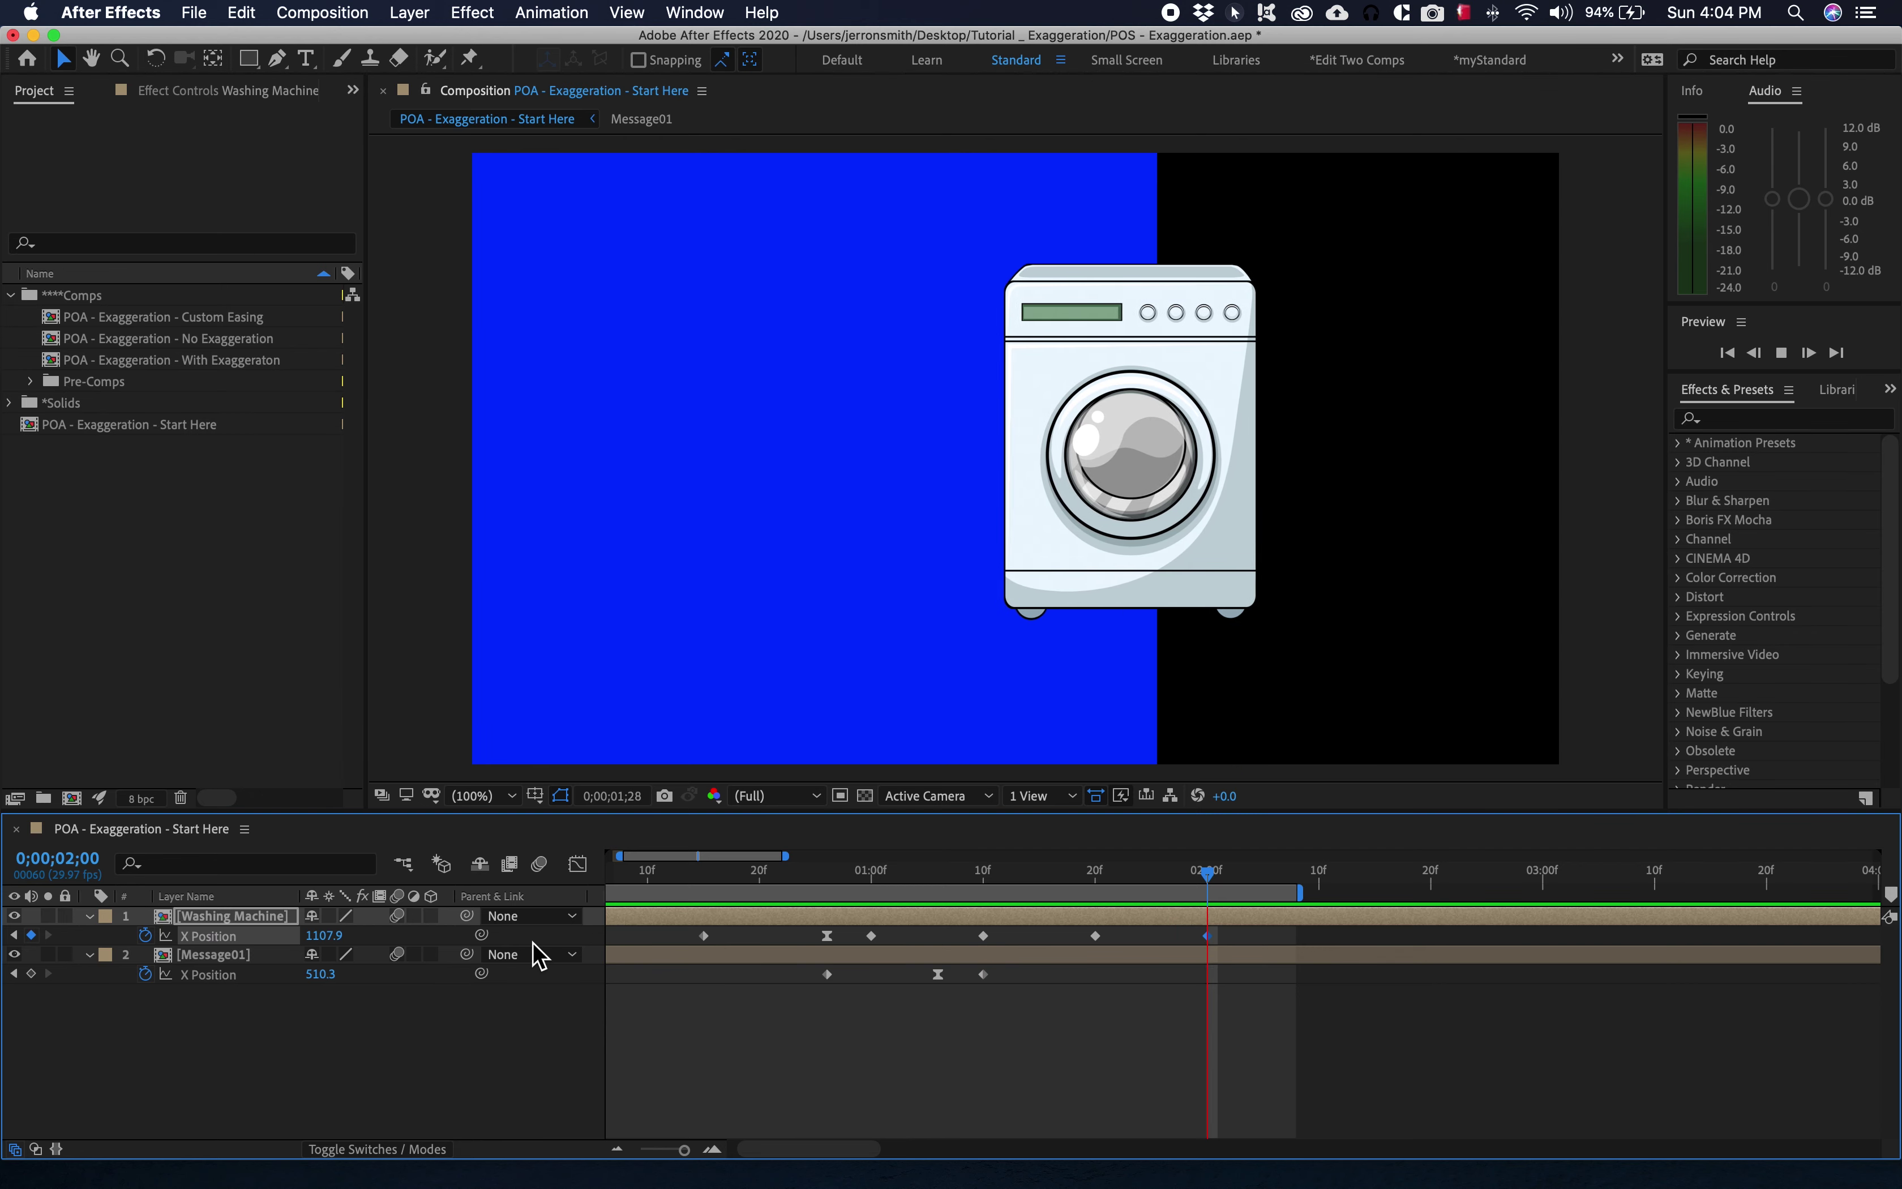
key(space)
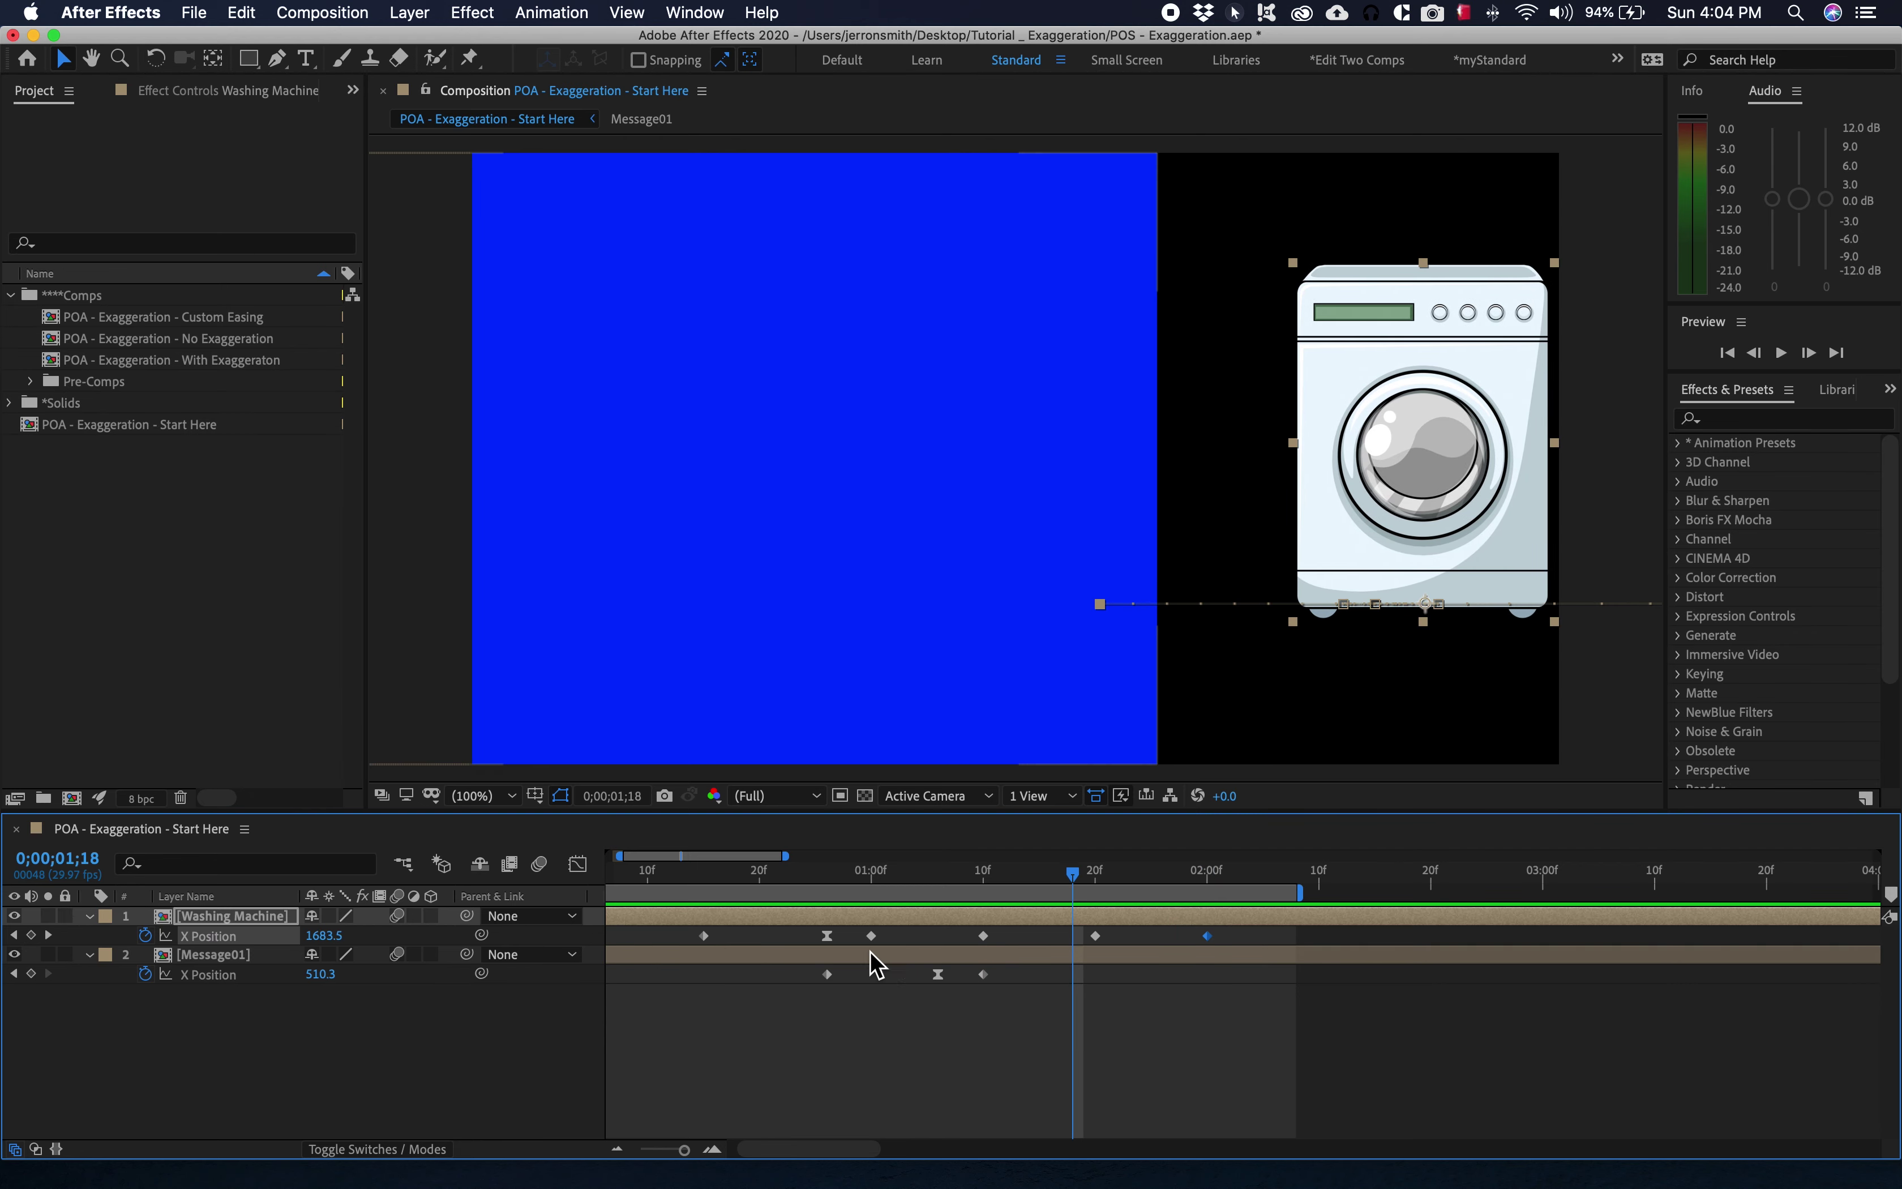
drag(1082, 874, 1207, 875)
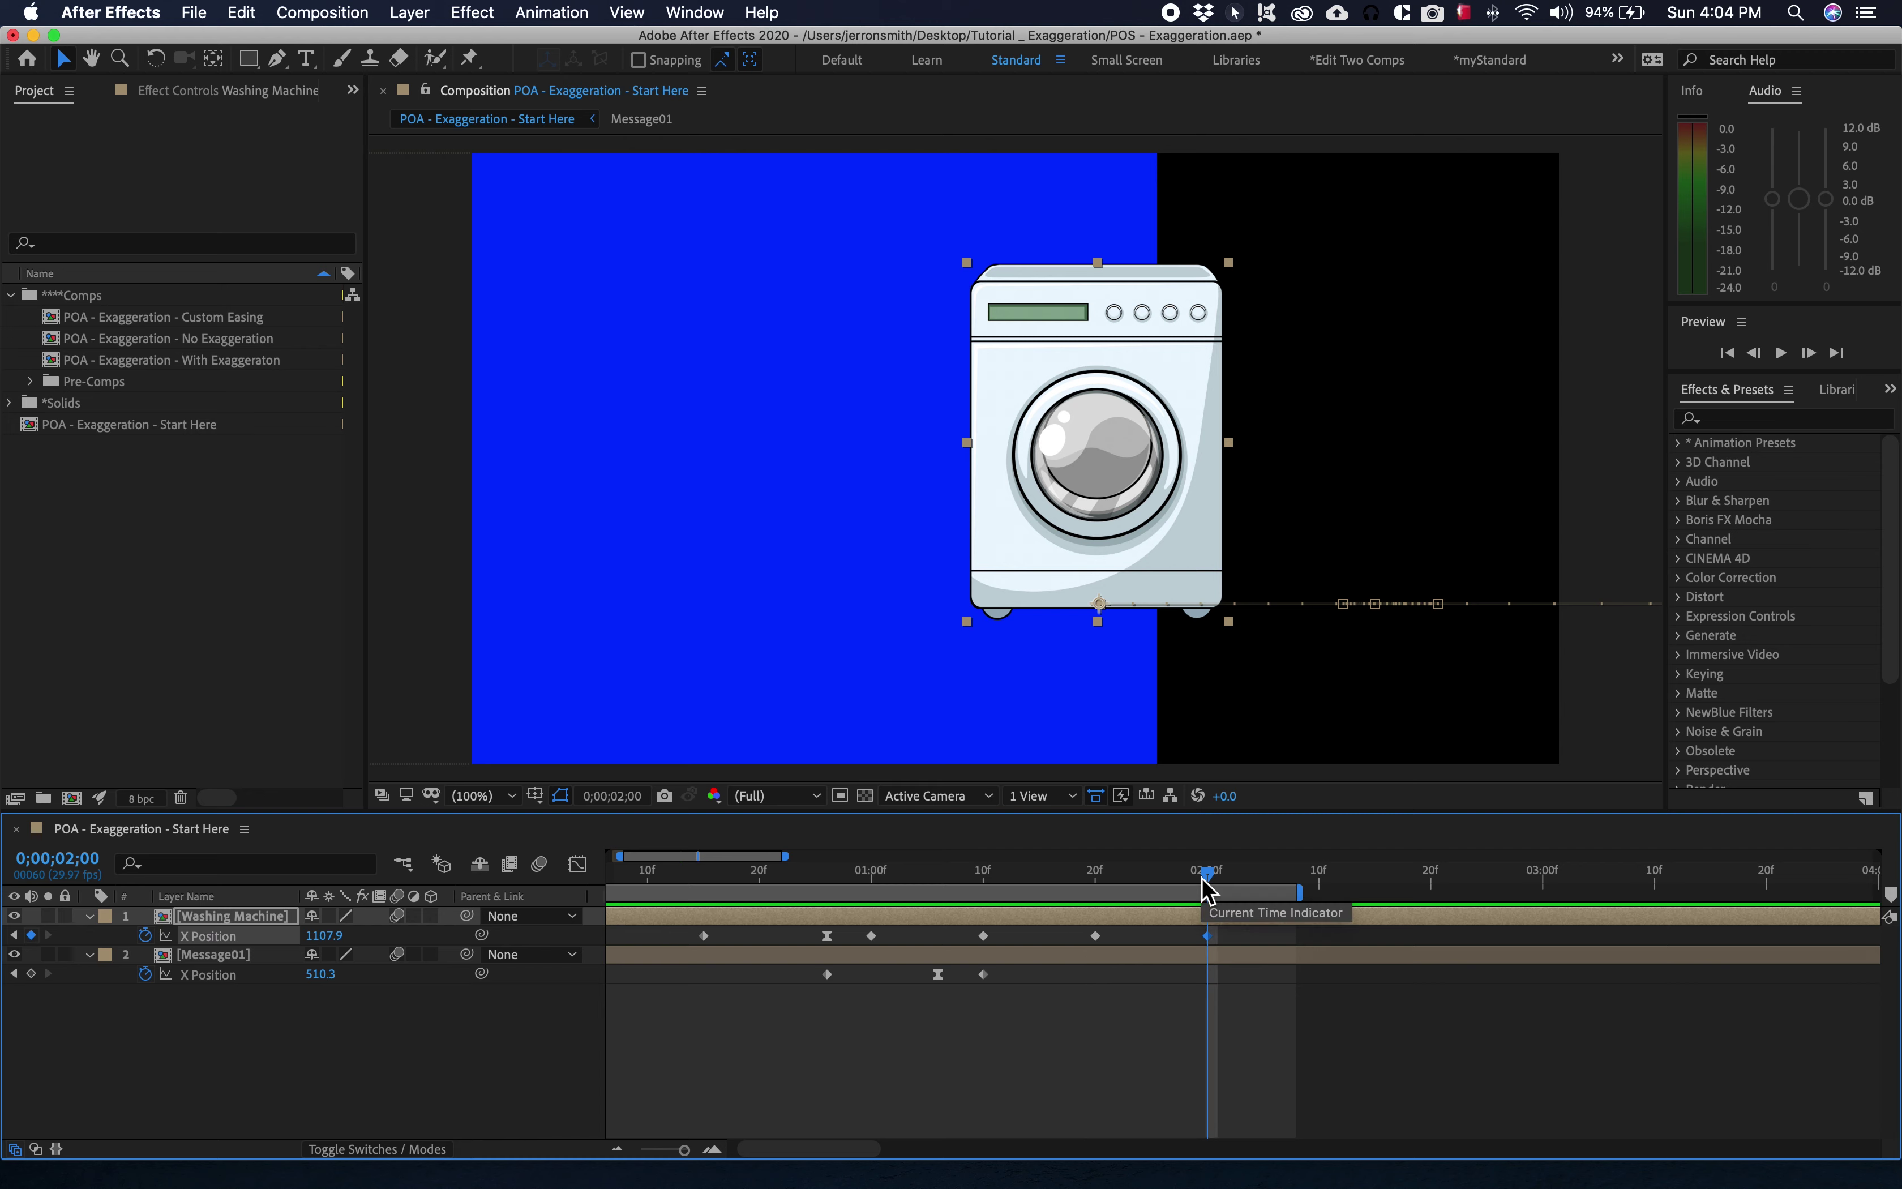
mouse_move(1203, 878)
mouse_down()
mouse_move(1095, 912)
mouse_move(1190, 904)
mouse_move(1174, 904)
mouse_up()
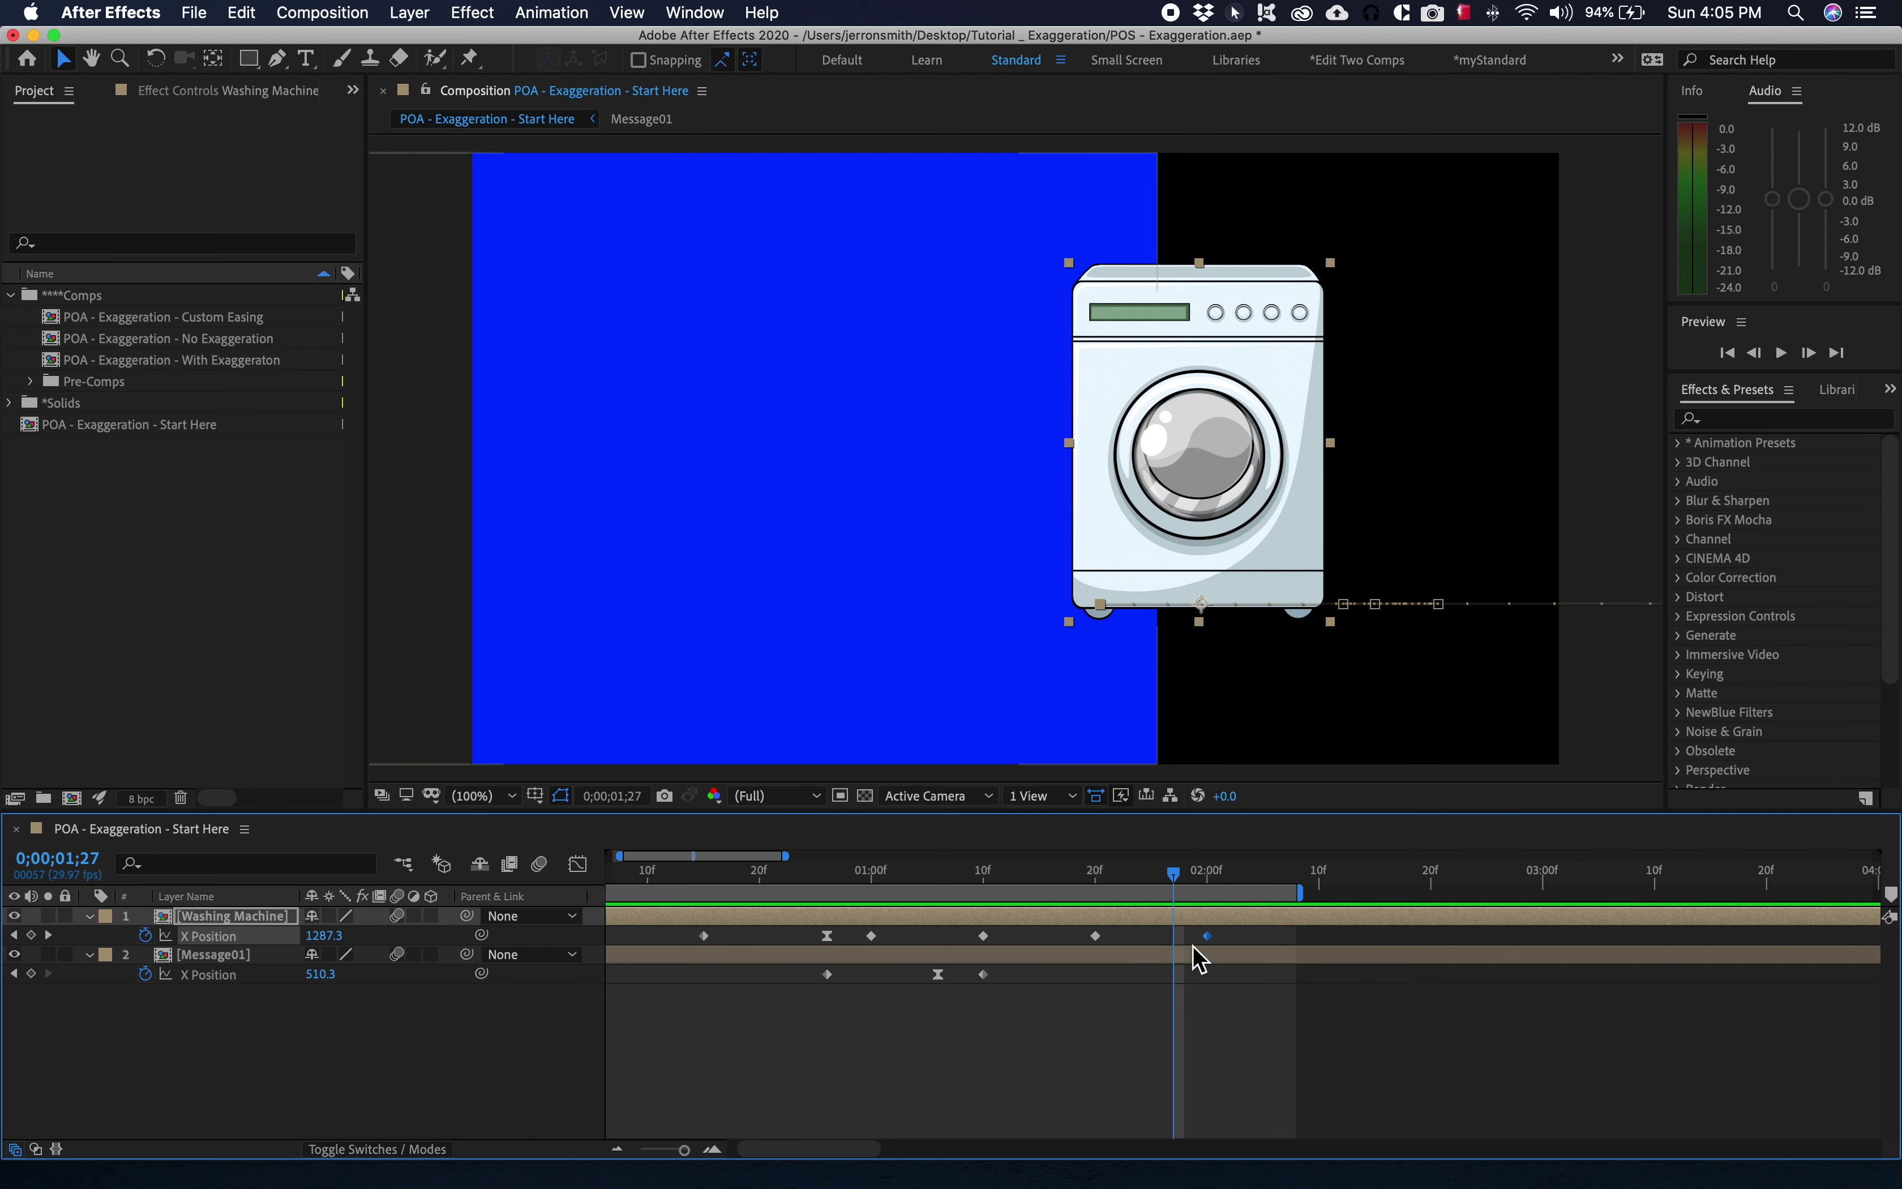
Keyframe Message01's X Position at its current value at 0;00;02;00 and at about -774.7 at 0;00;02;10, moving the panel off screen.
key(k)
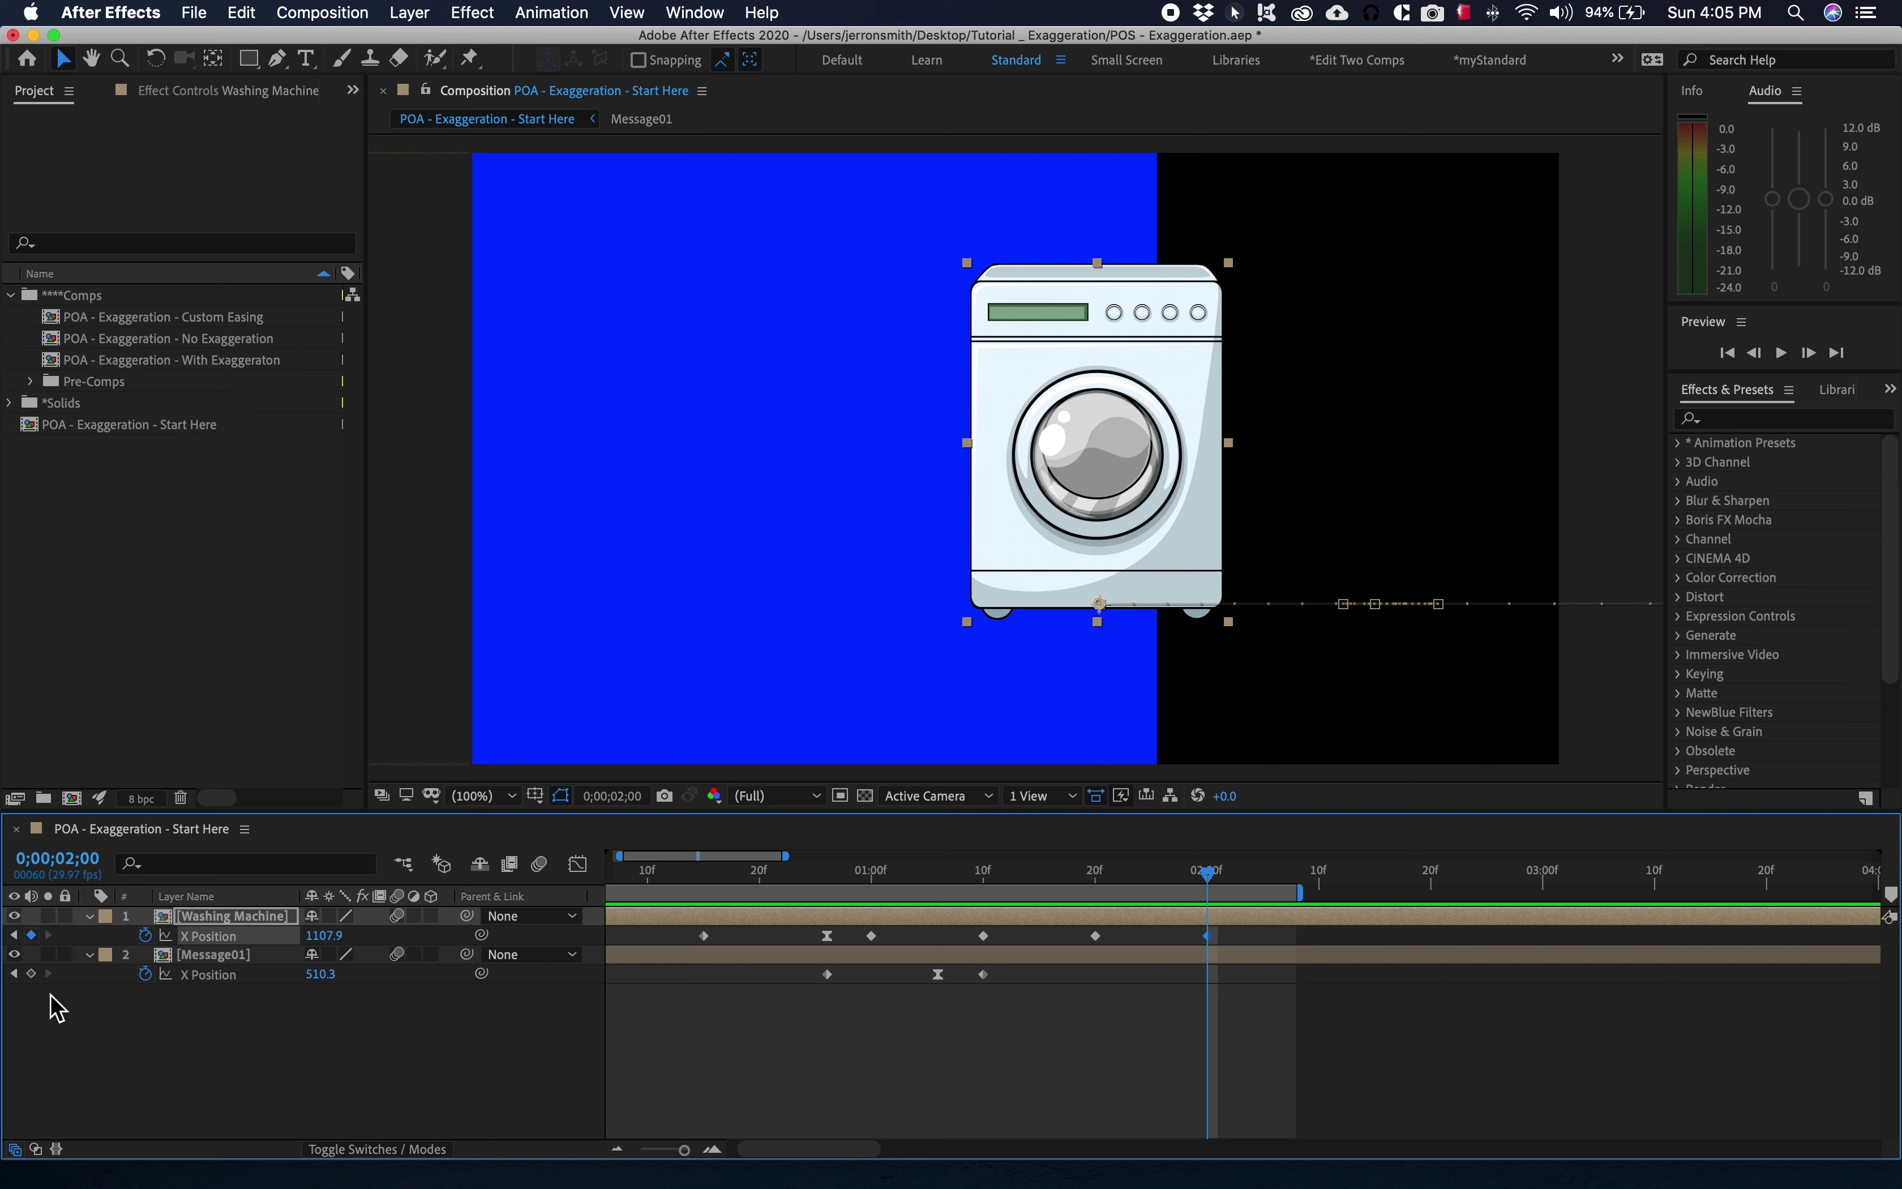
click(32, 974)
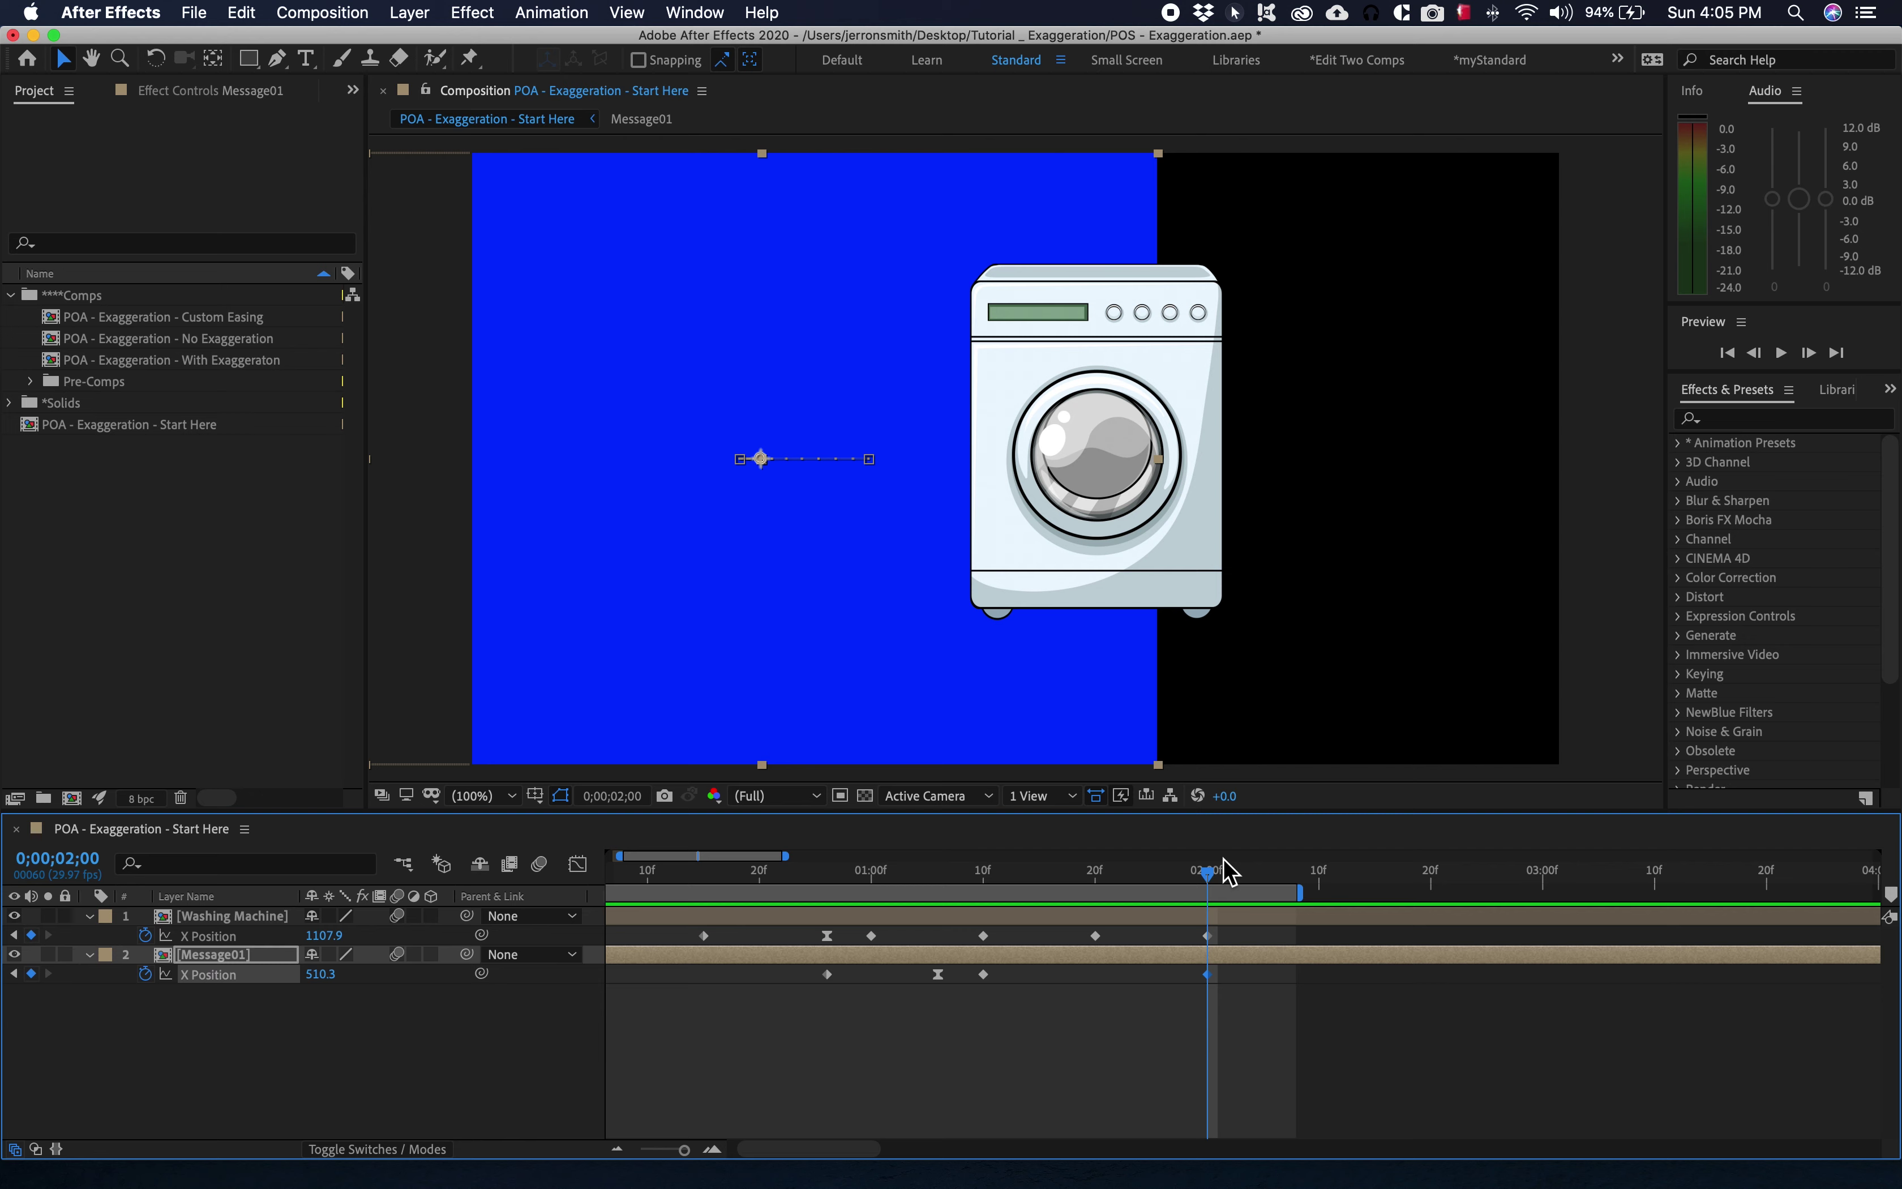
key(shift+Page_Down)
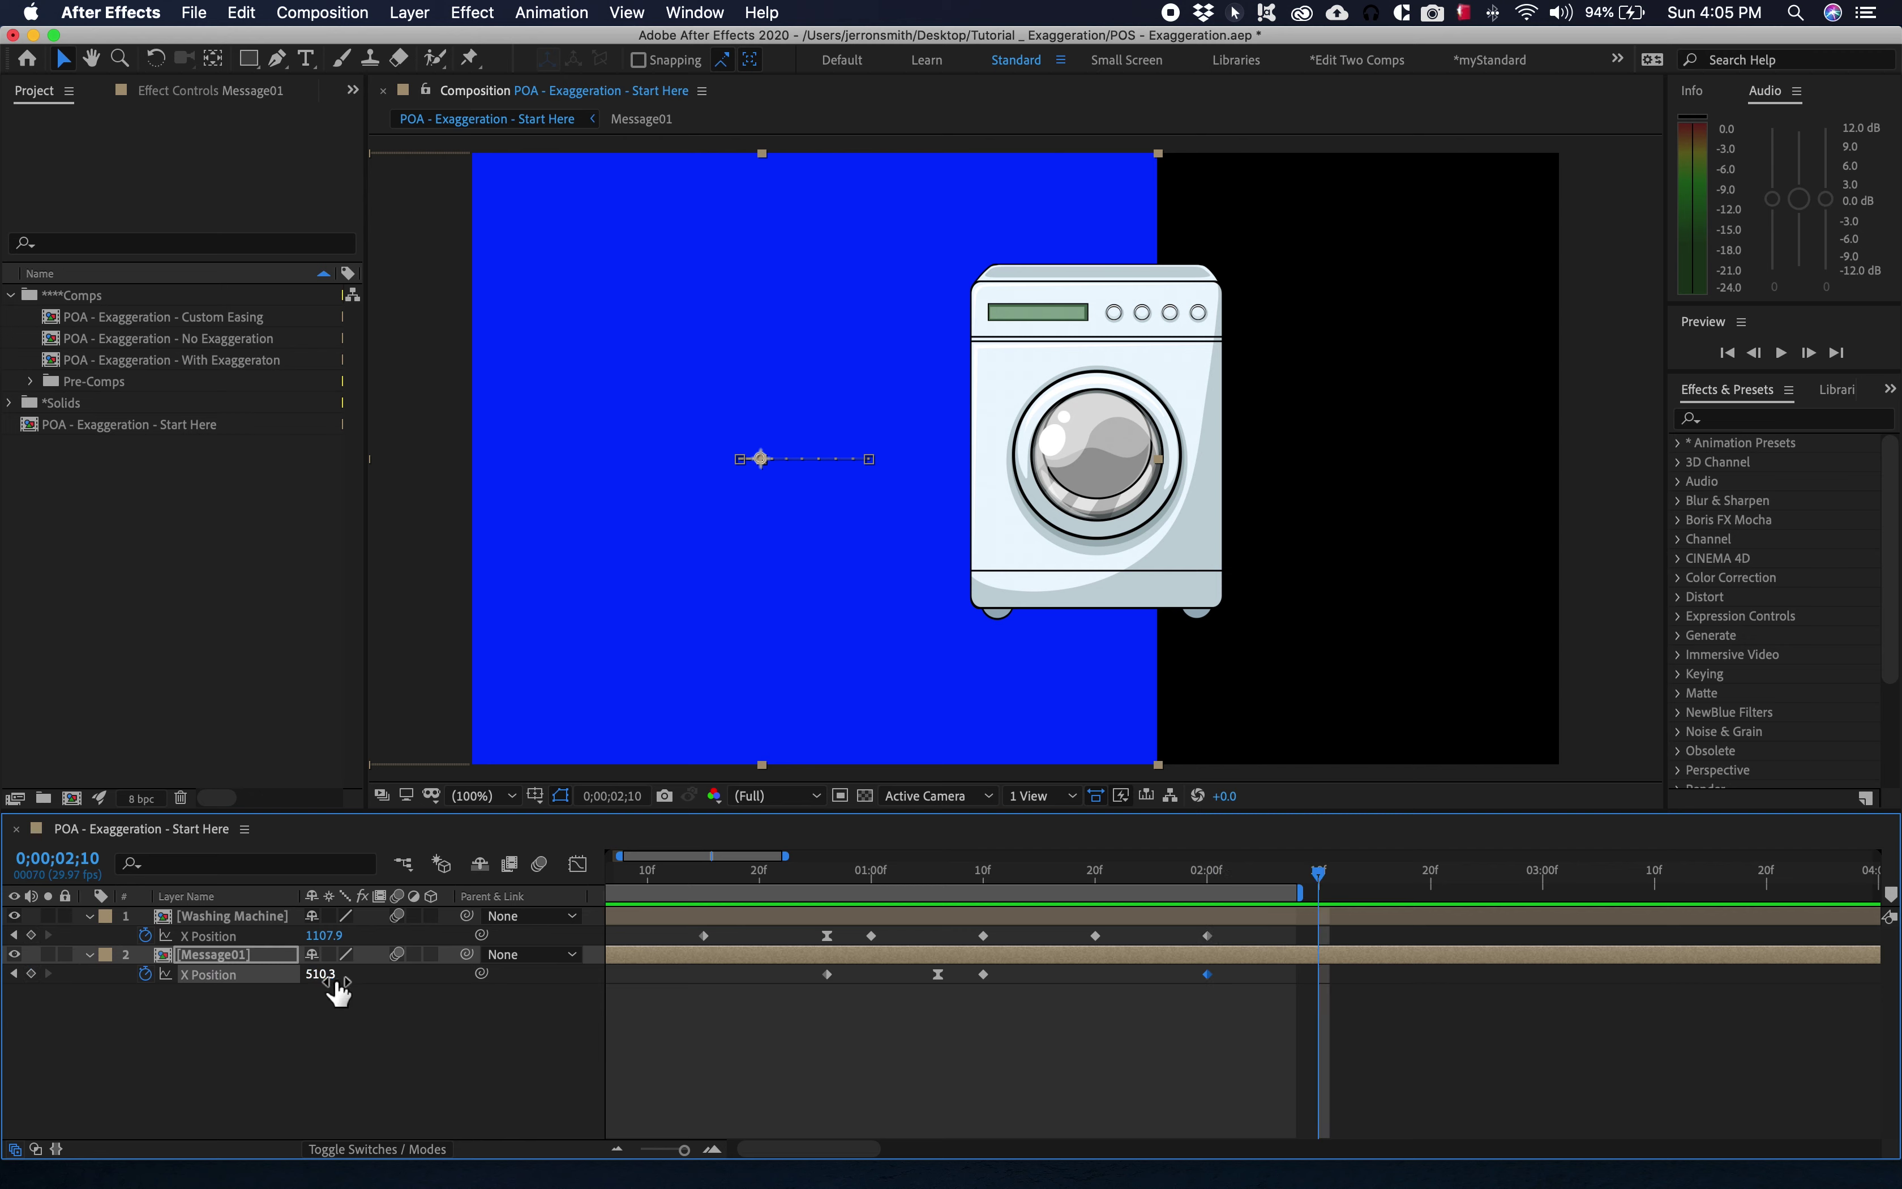
drag(330, 992, 93, 1032)
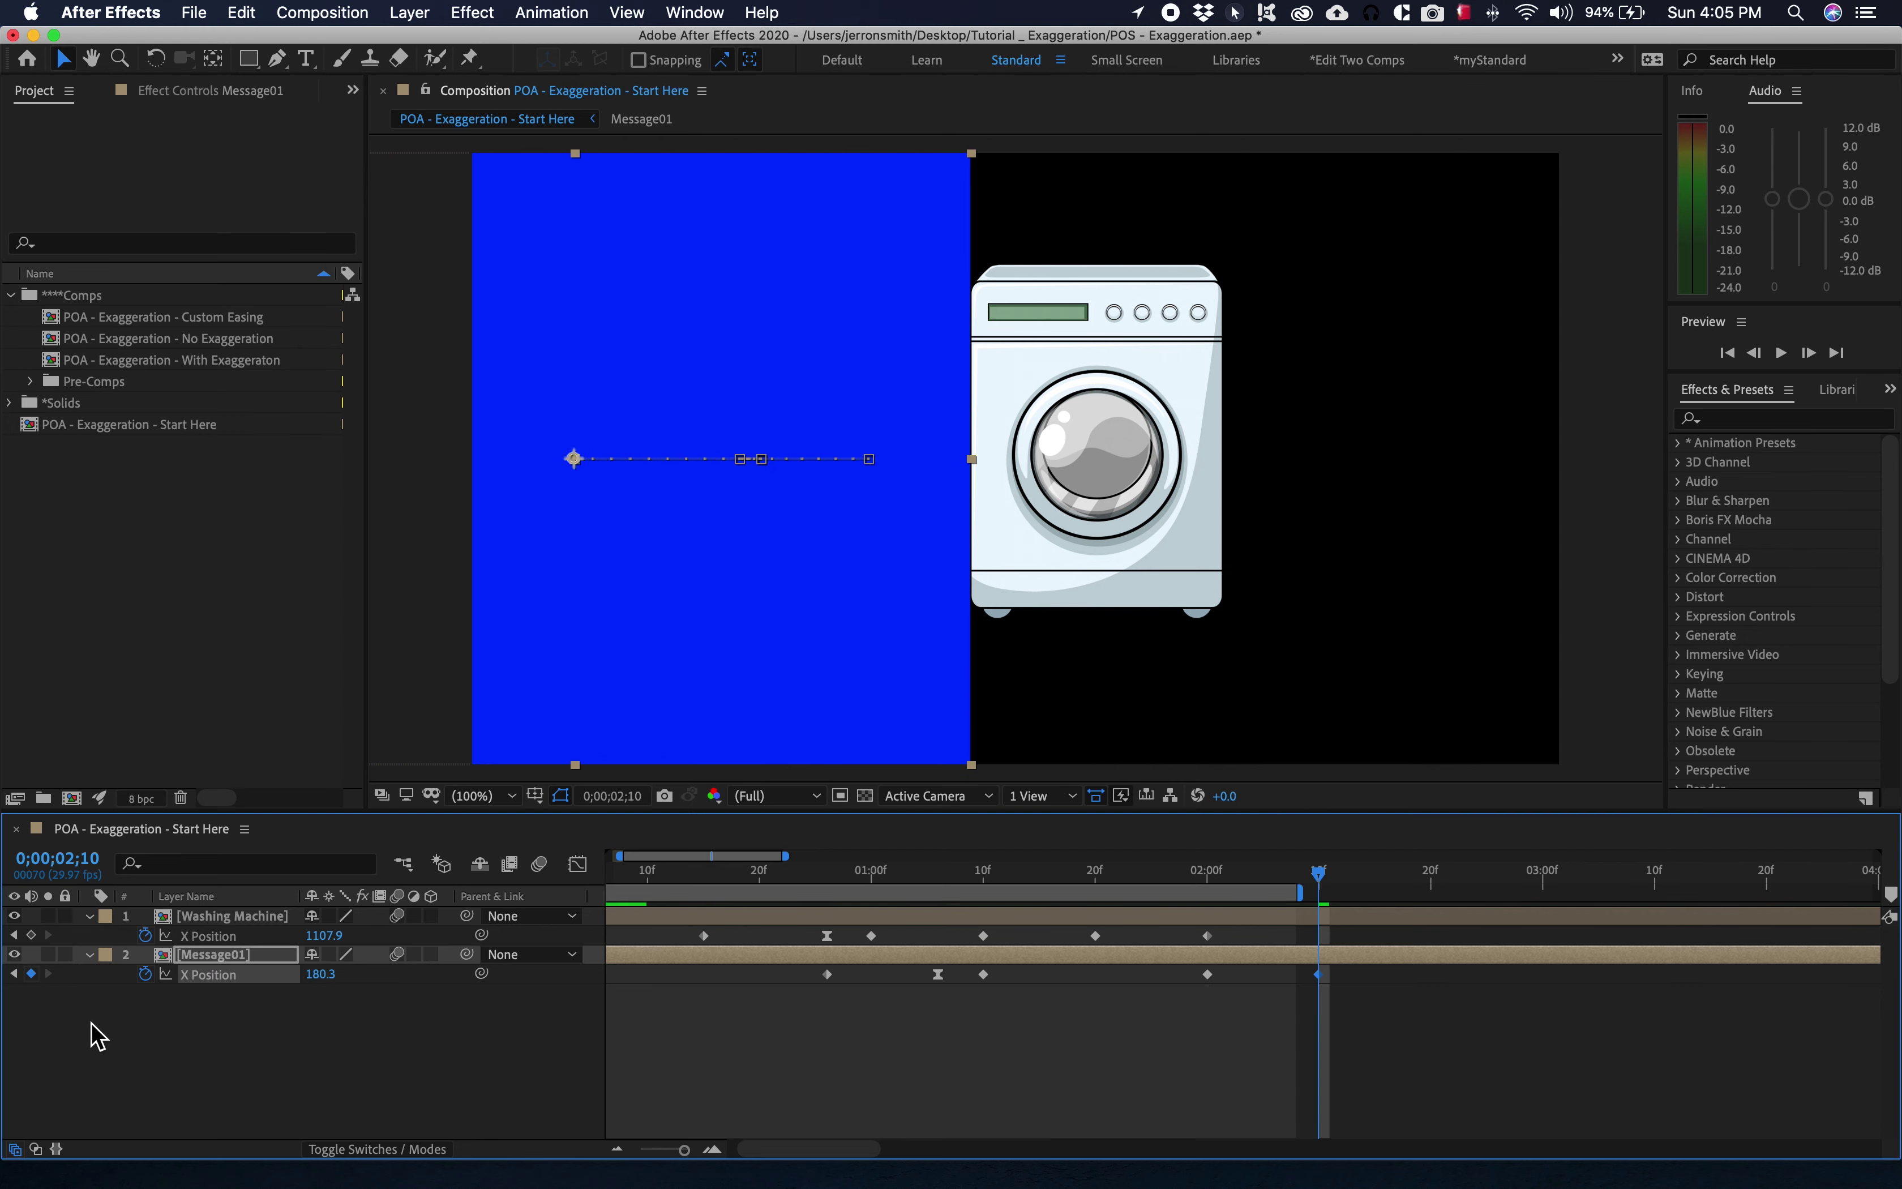
drag(334, 977, 8, 1040)
drag(334, 975, 285, 1002)
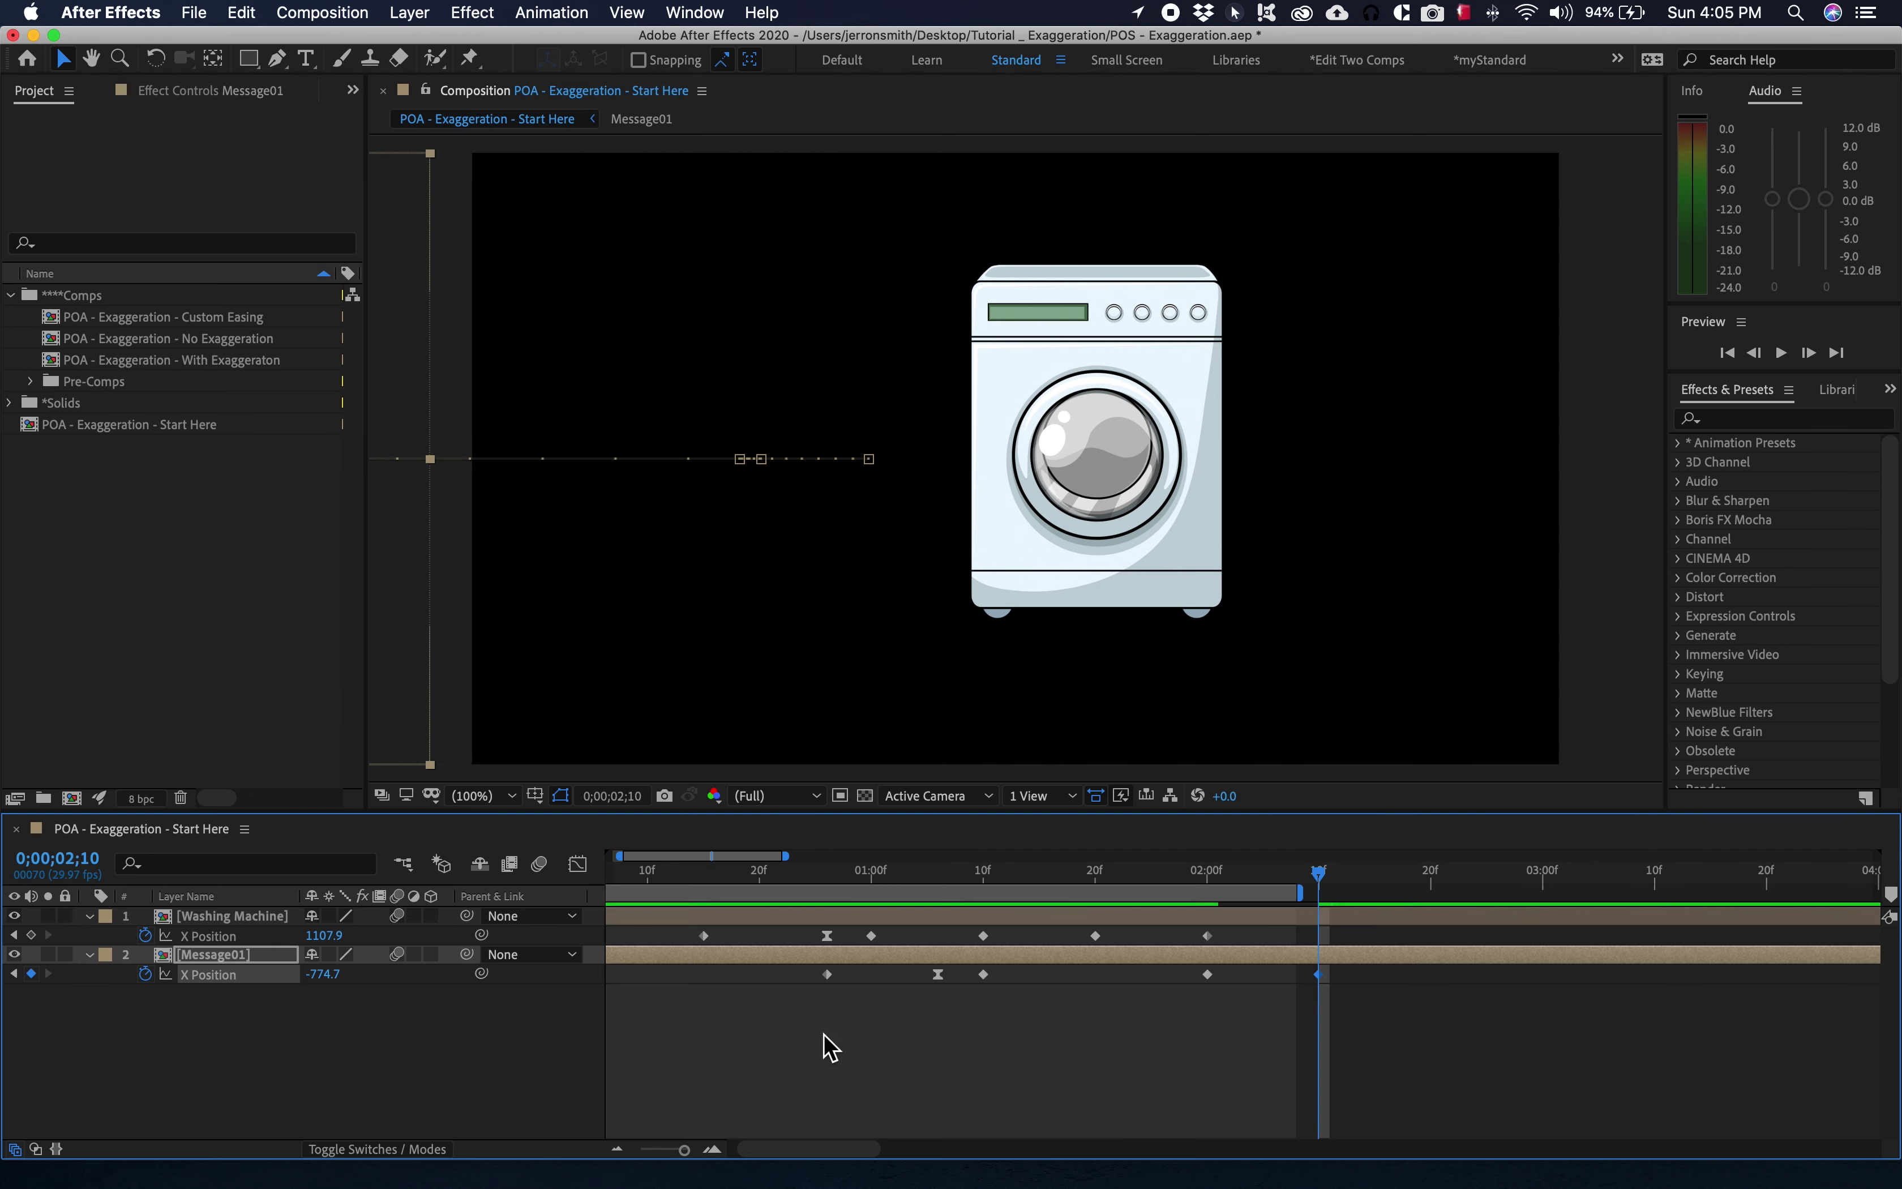
Extend the work area's end to about 0;00;02;16 and review the final push around 0;00;02;00.
drag(1306, 893, 1389, 893)
key(space)
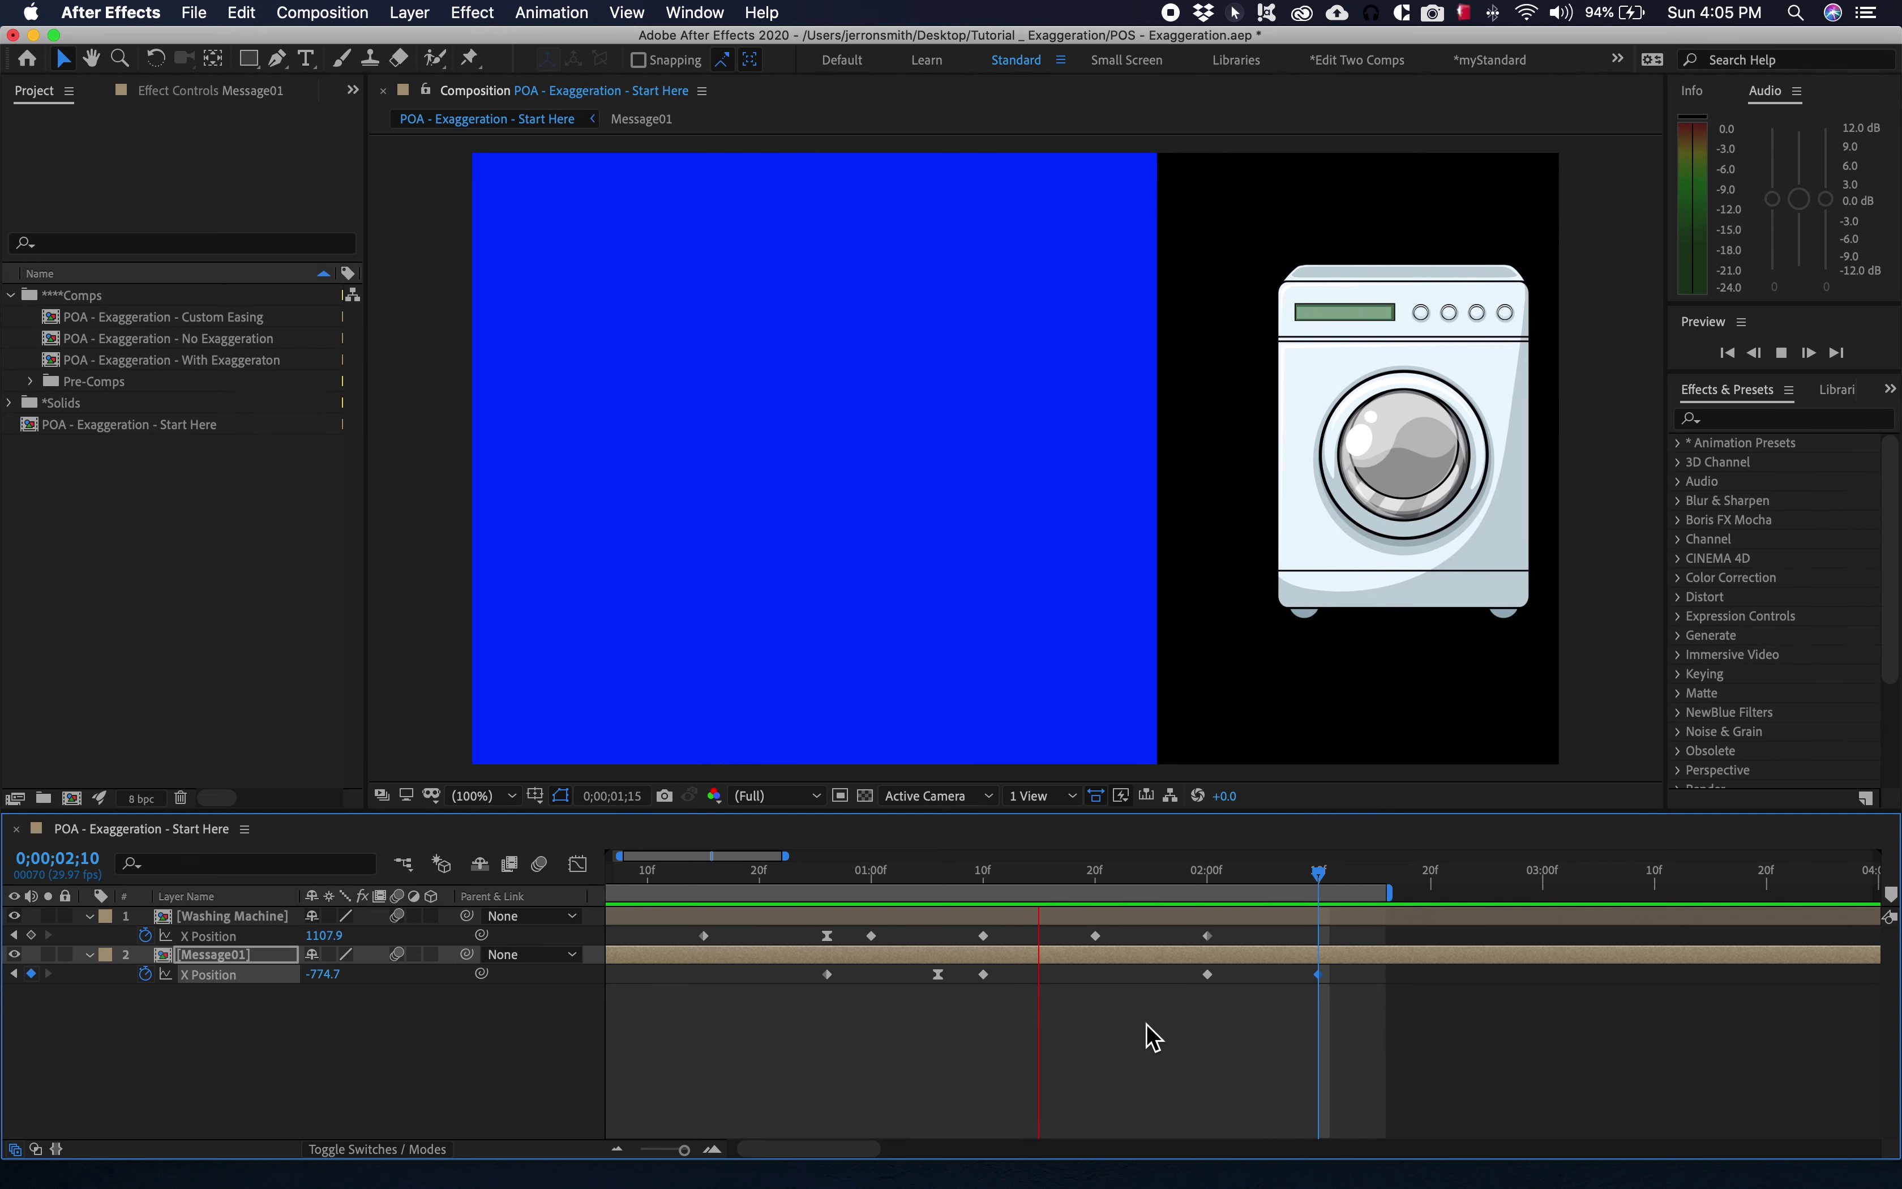
key(space)
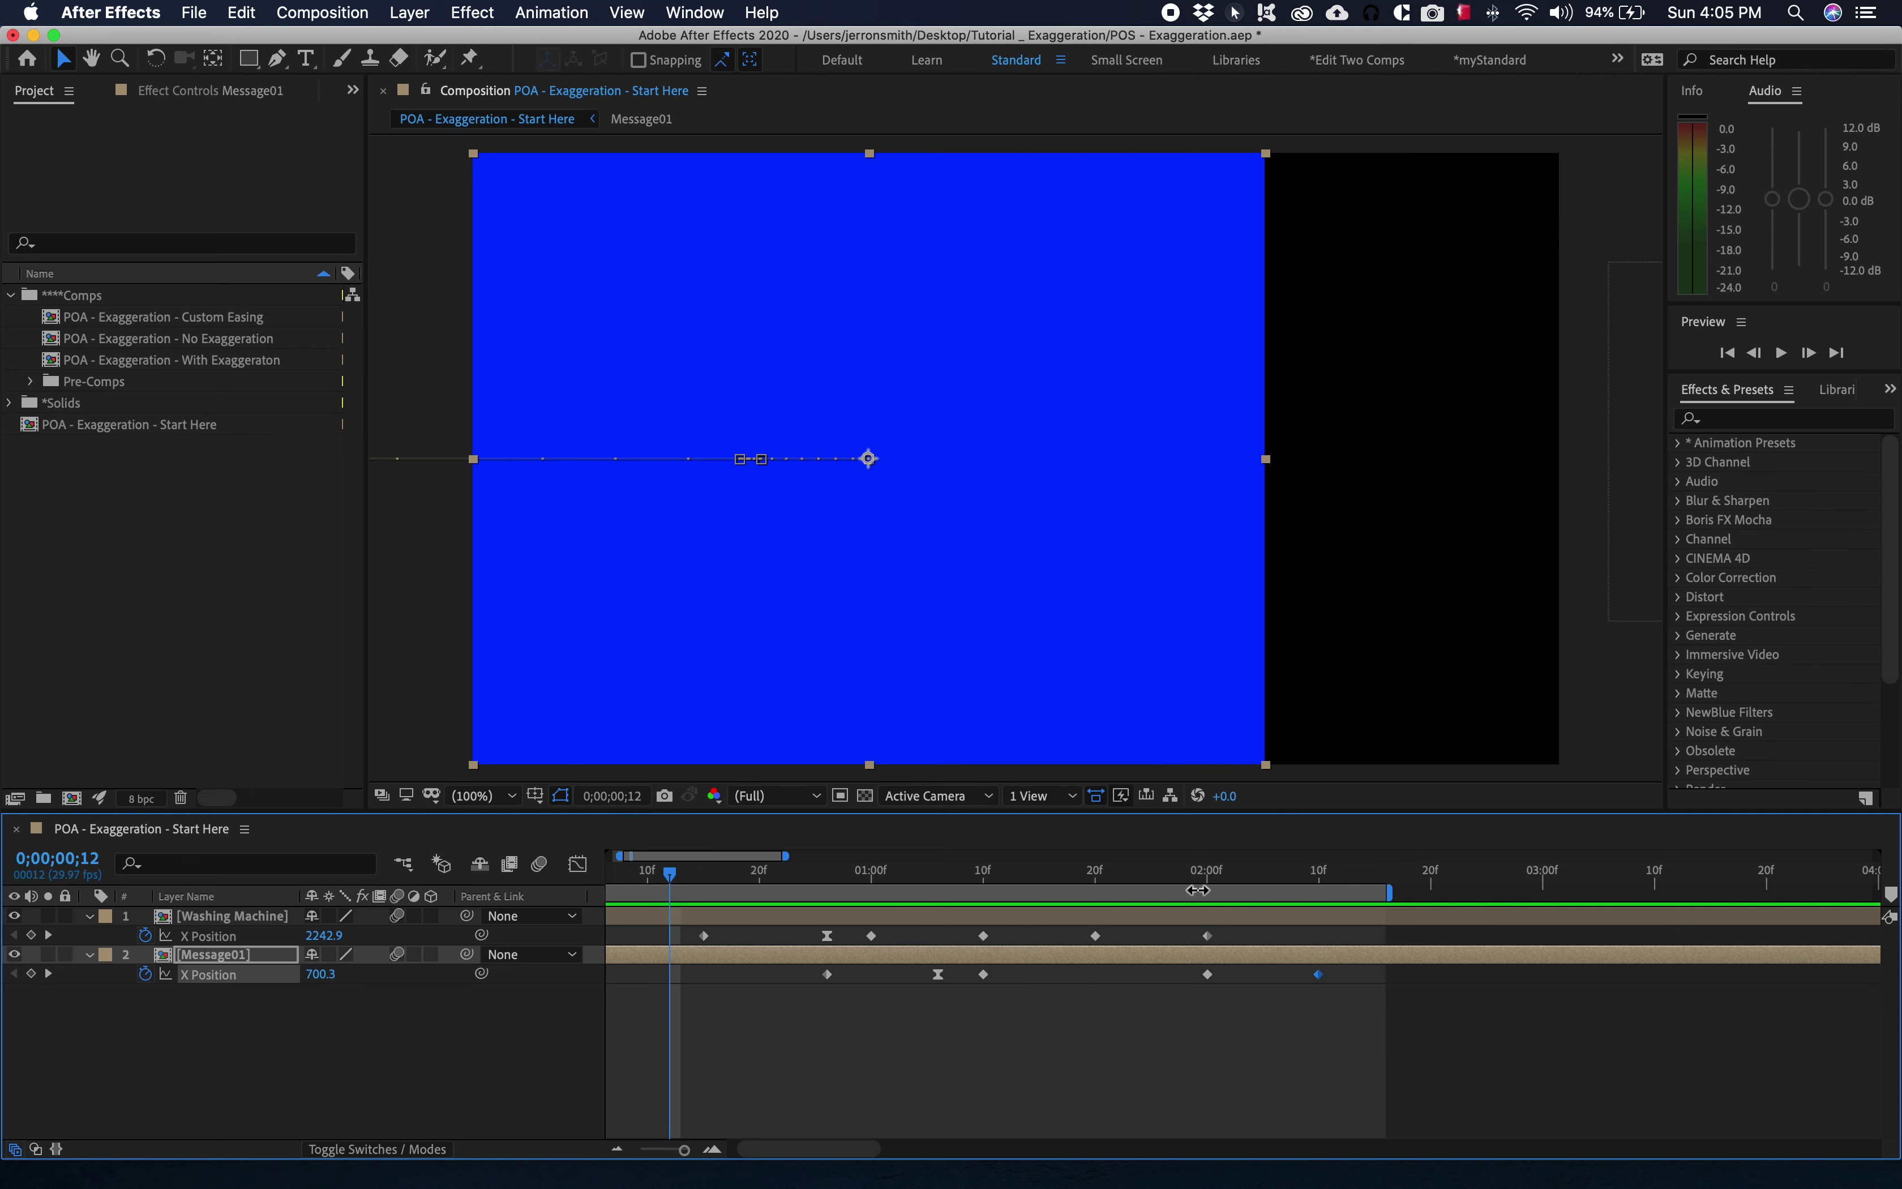
click(1208, 882)
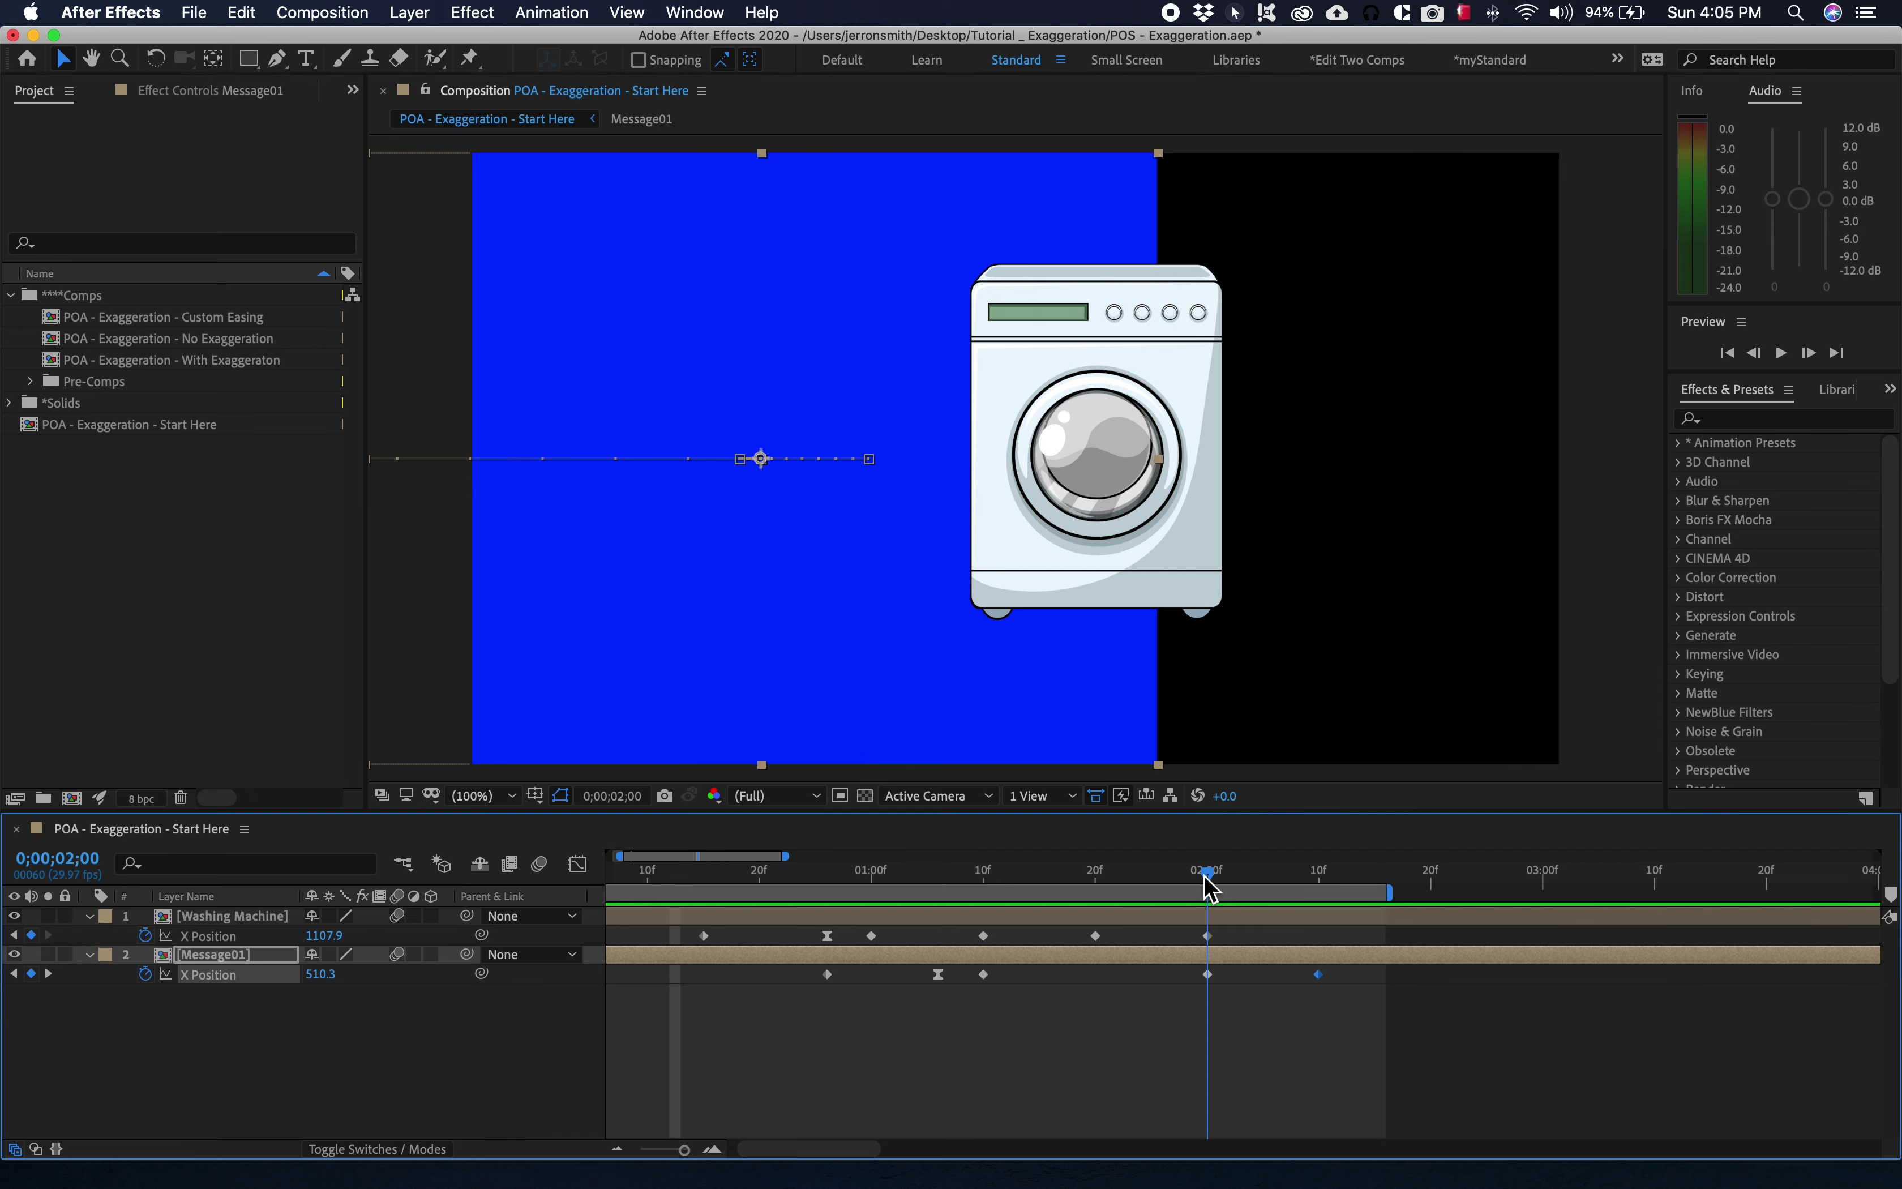
drag(1203, 887, 1176, 896)
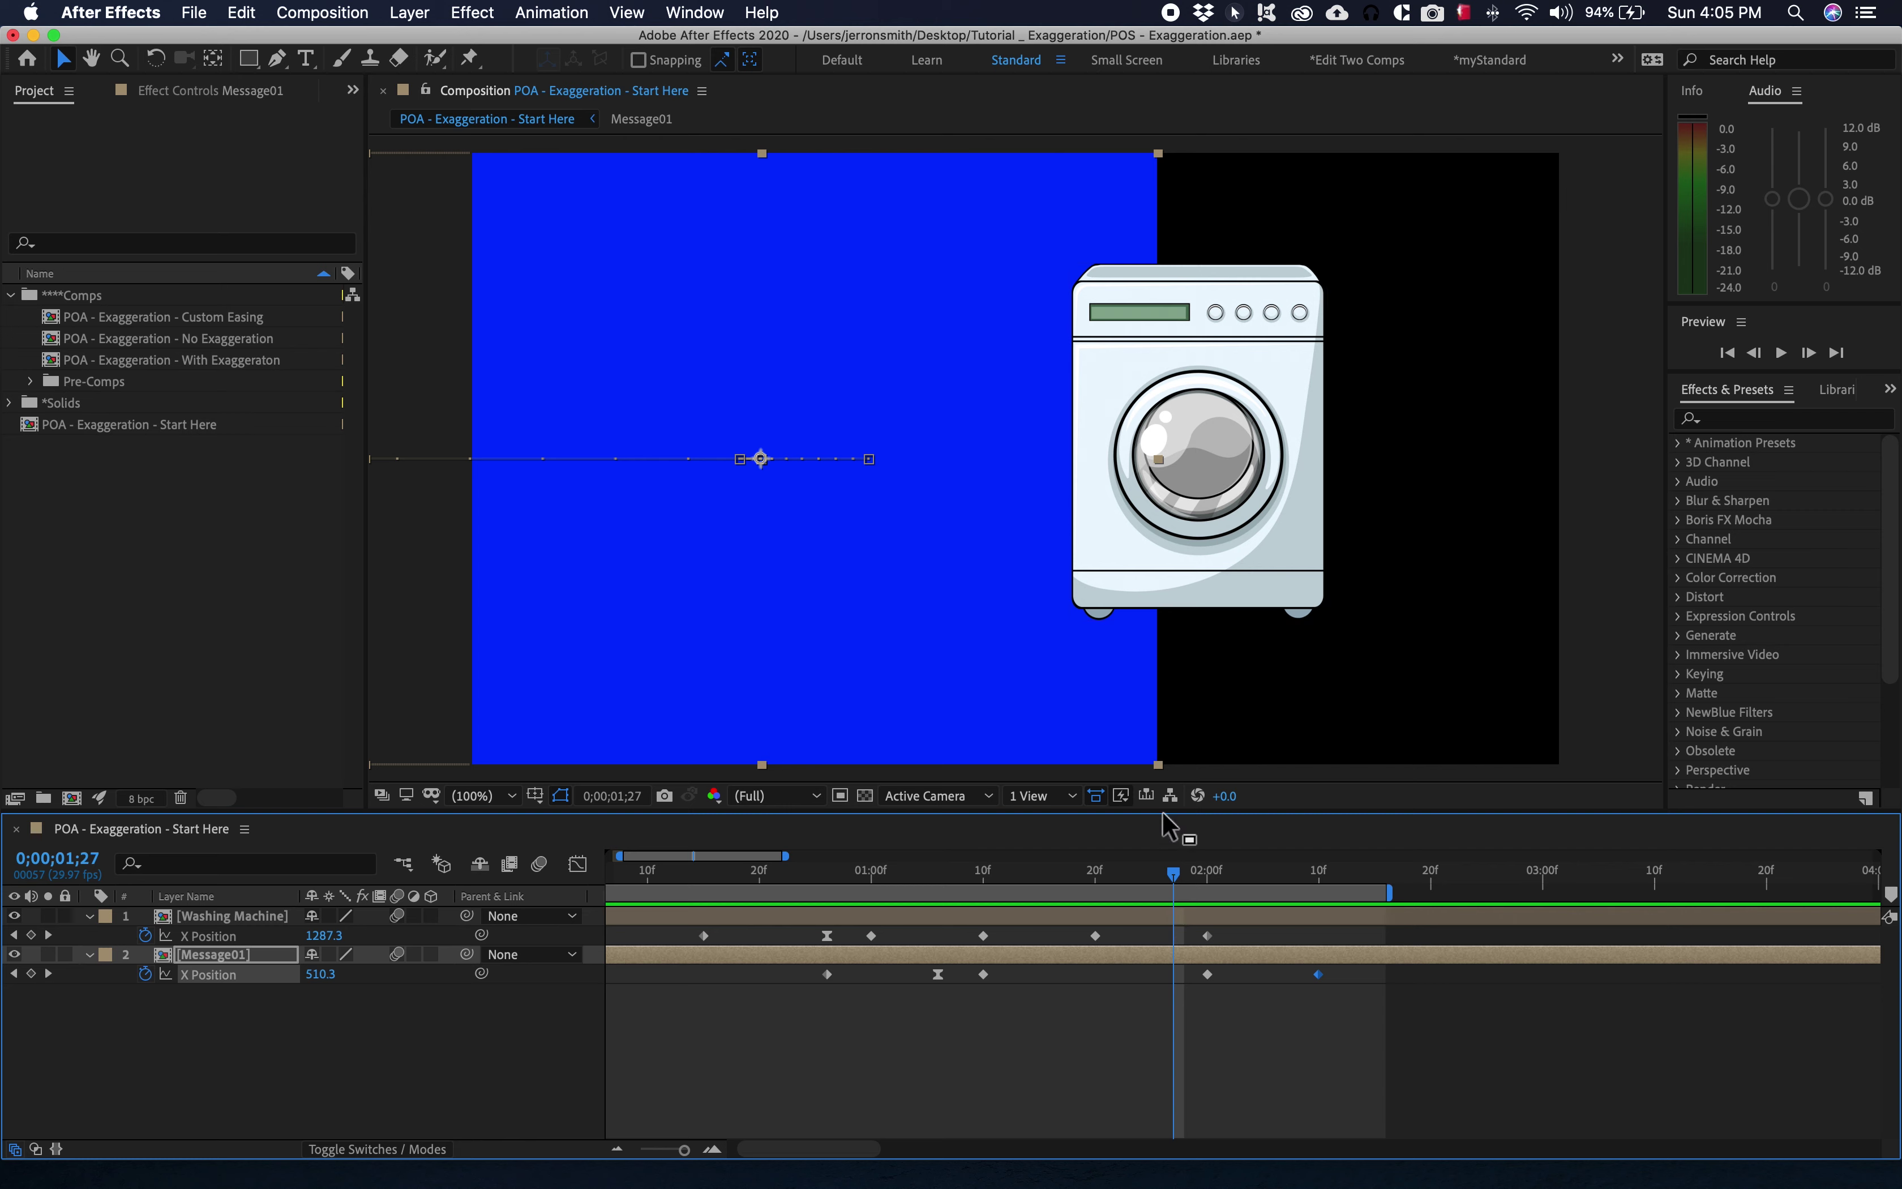
drag(1176, 873, 1214, 897)
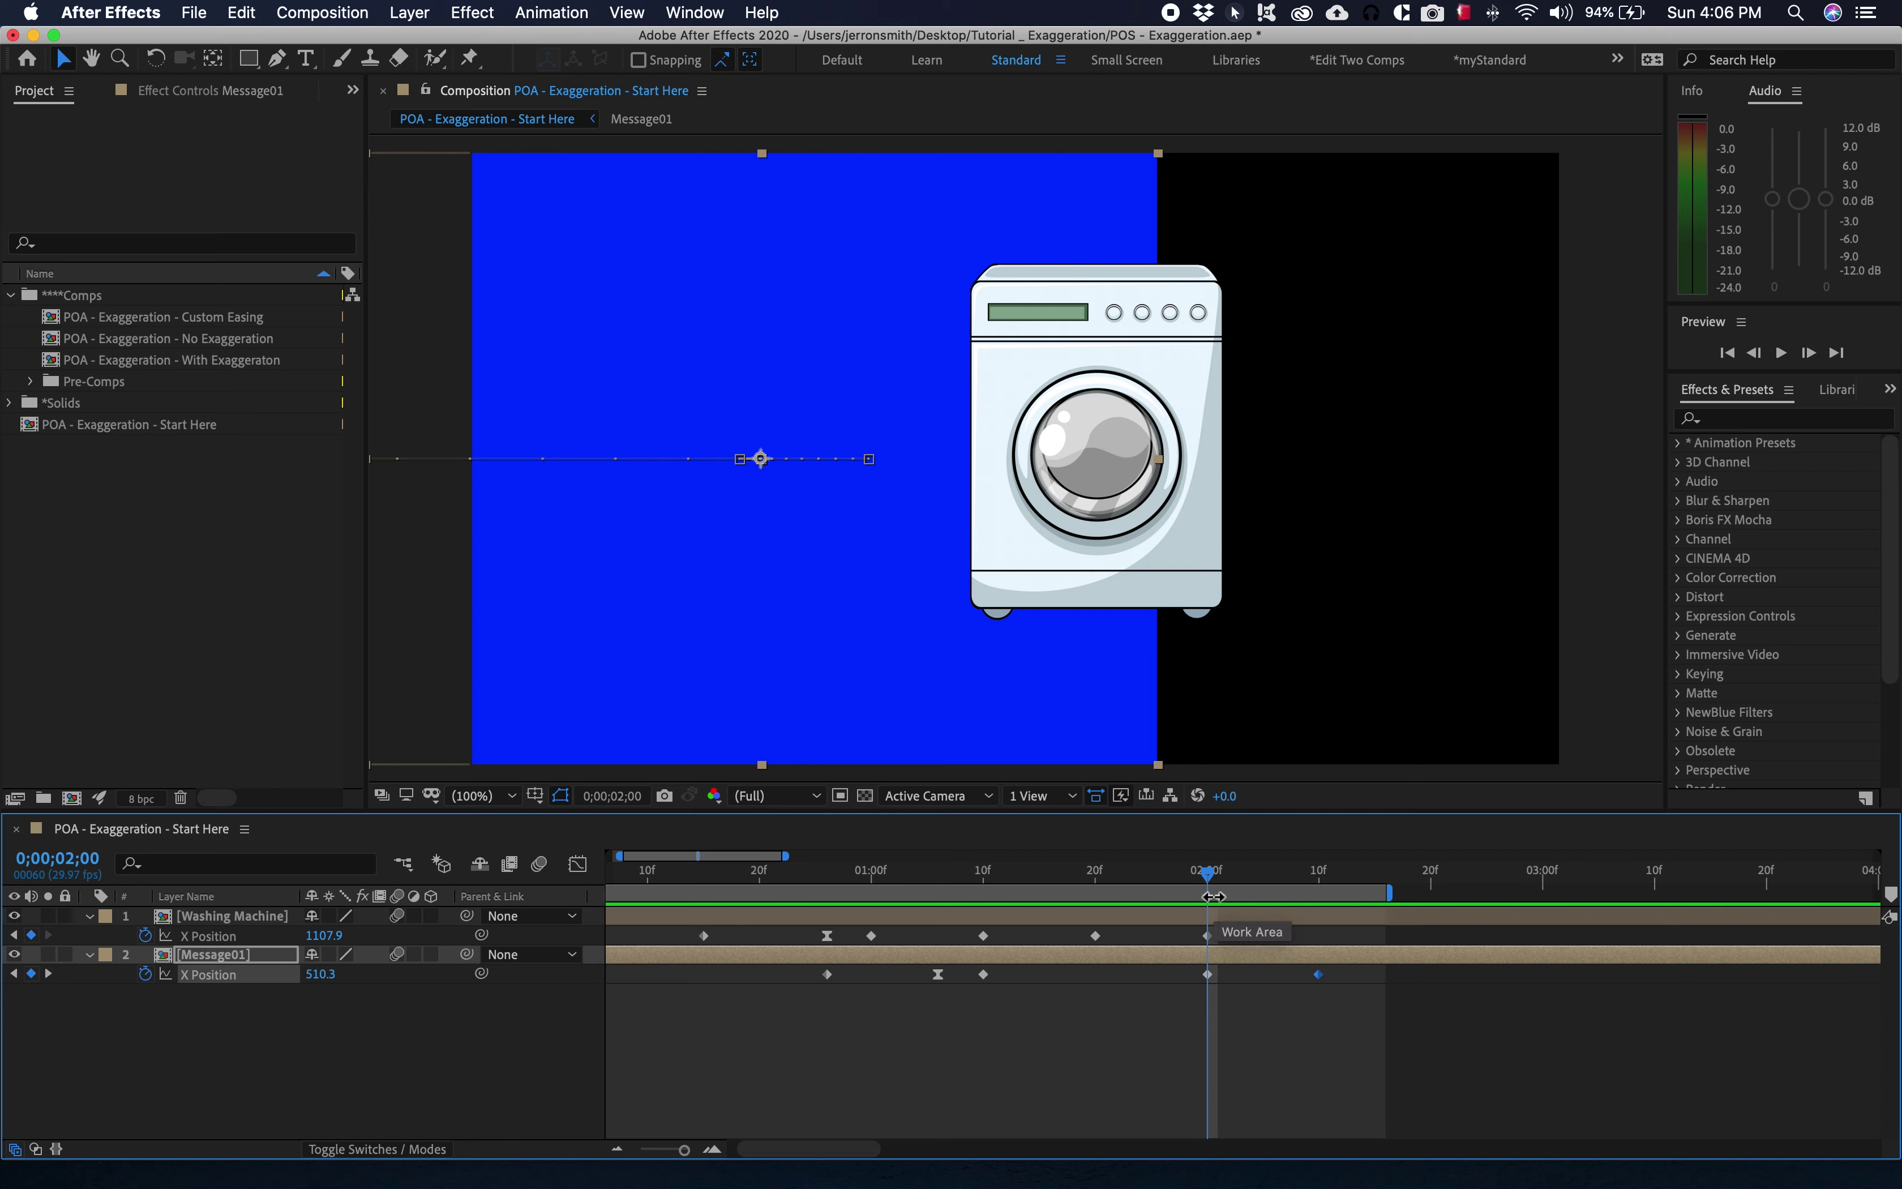
Keyframe the washing machine's X Position at about 928.1 at 0;00;01;26 as an overshoot, and preview the animation.
key(Page_Up)
key(Page_Up)
key(Page_Up)
key(Page_Up)
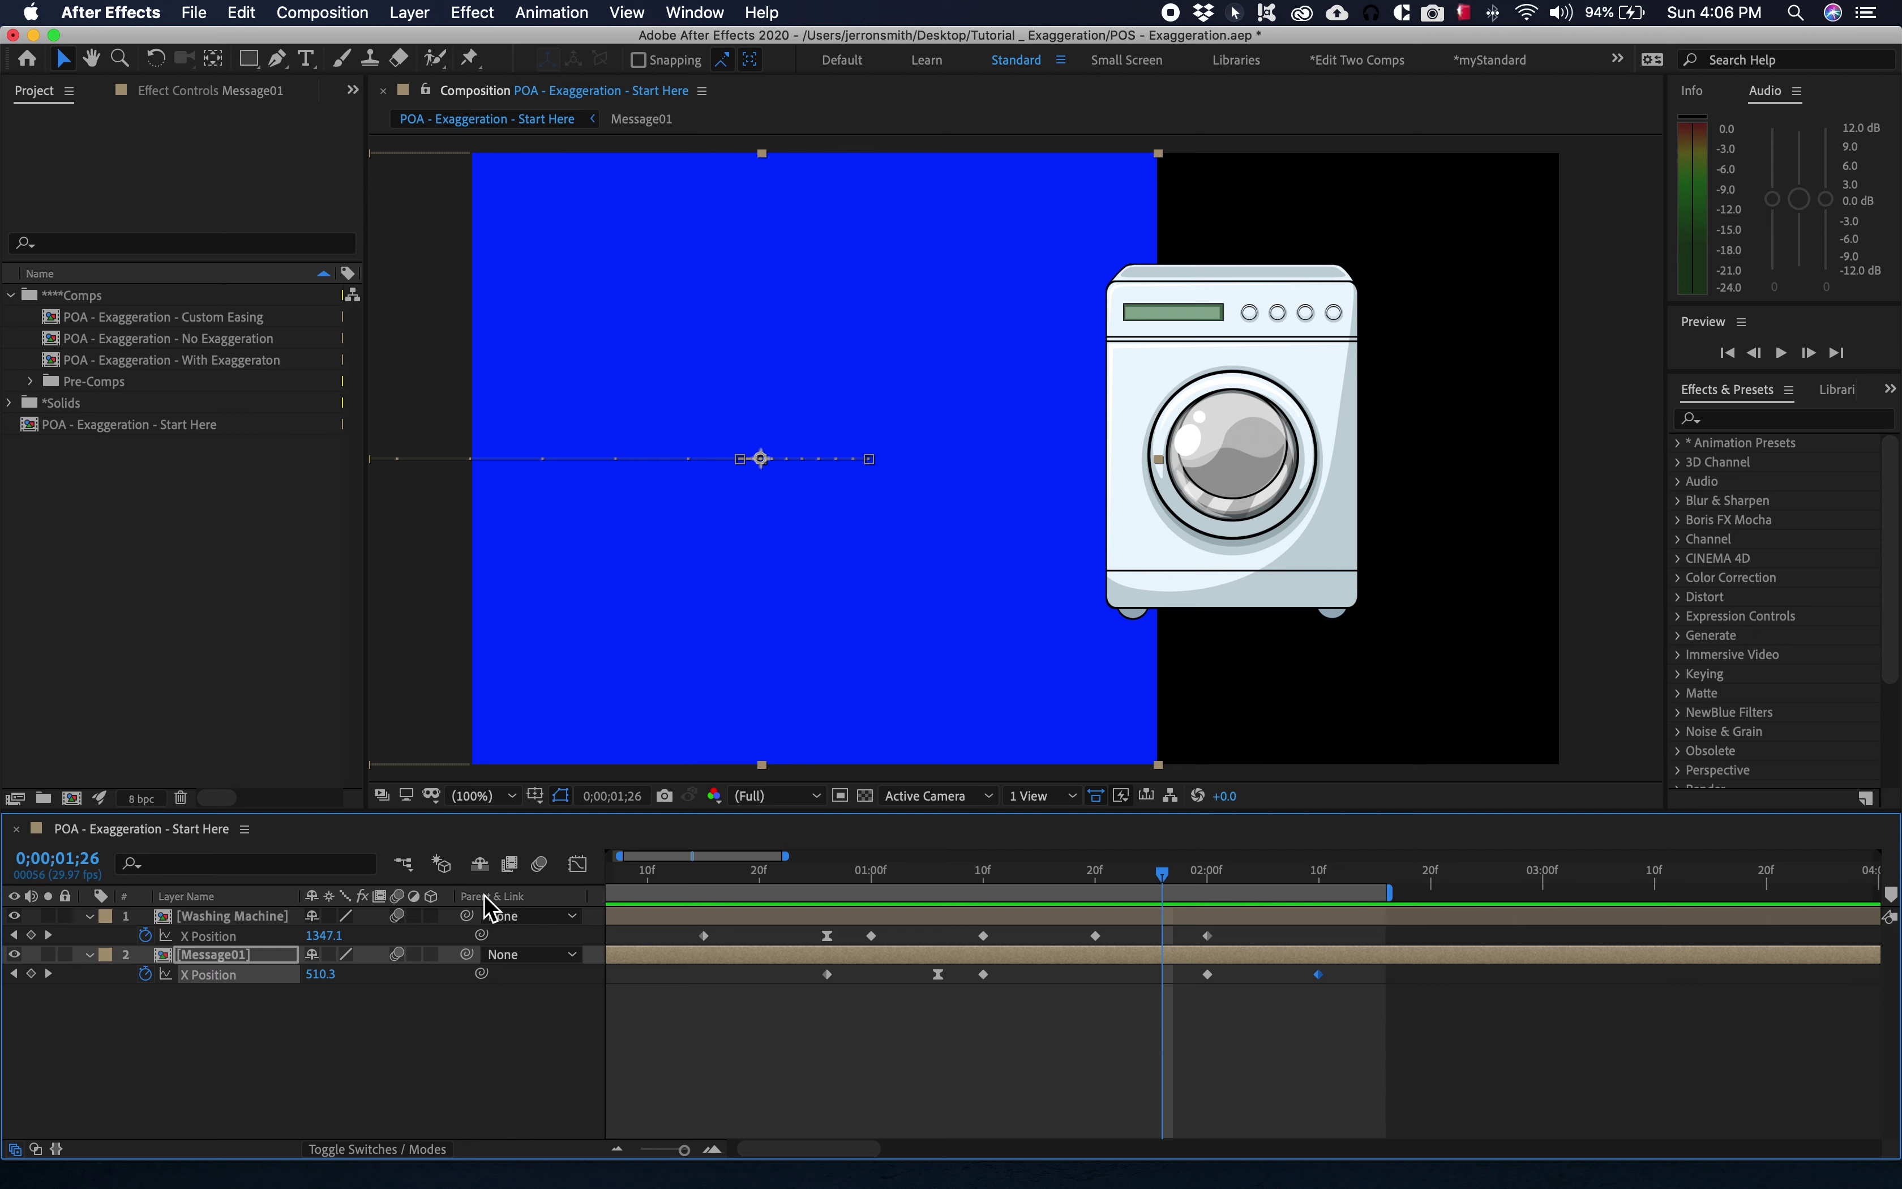
drag(322, 936, 6, 991)
drag(319, 936, 243, 955)
key(space)
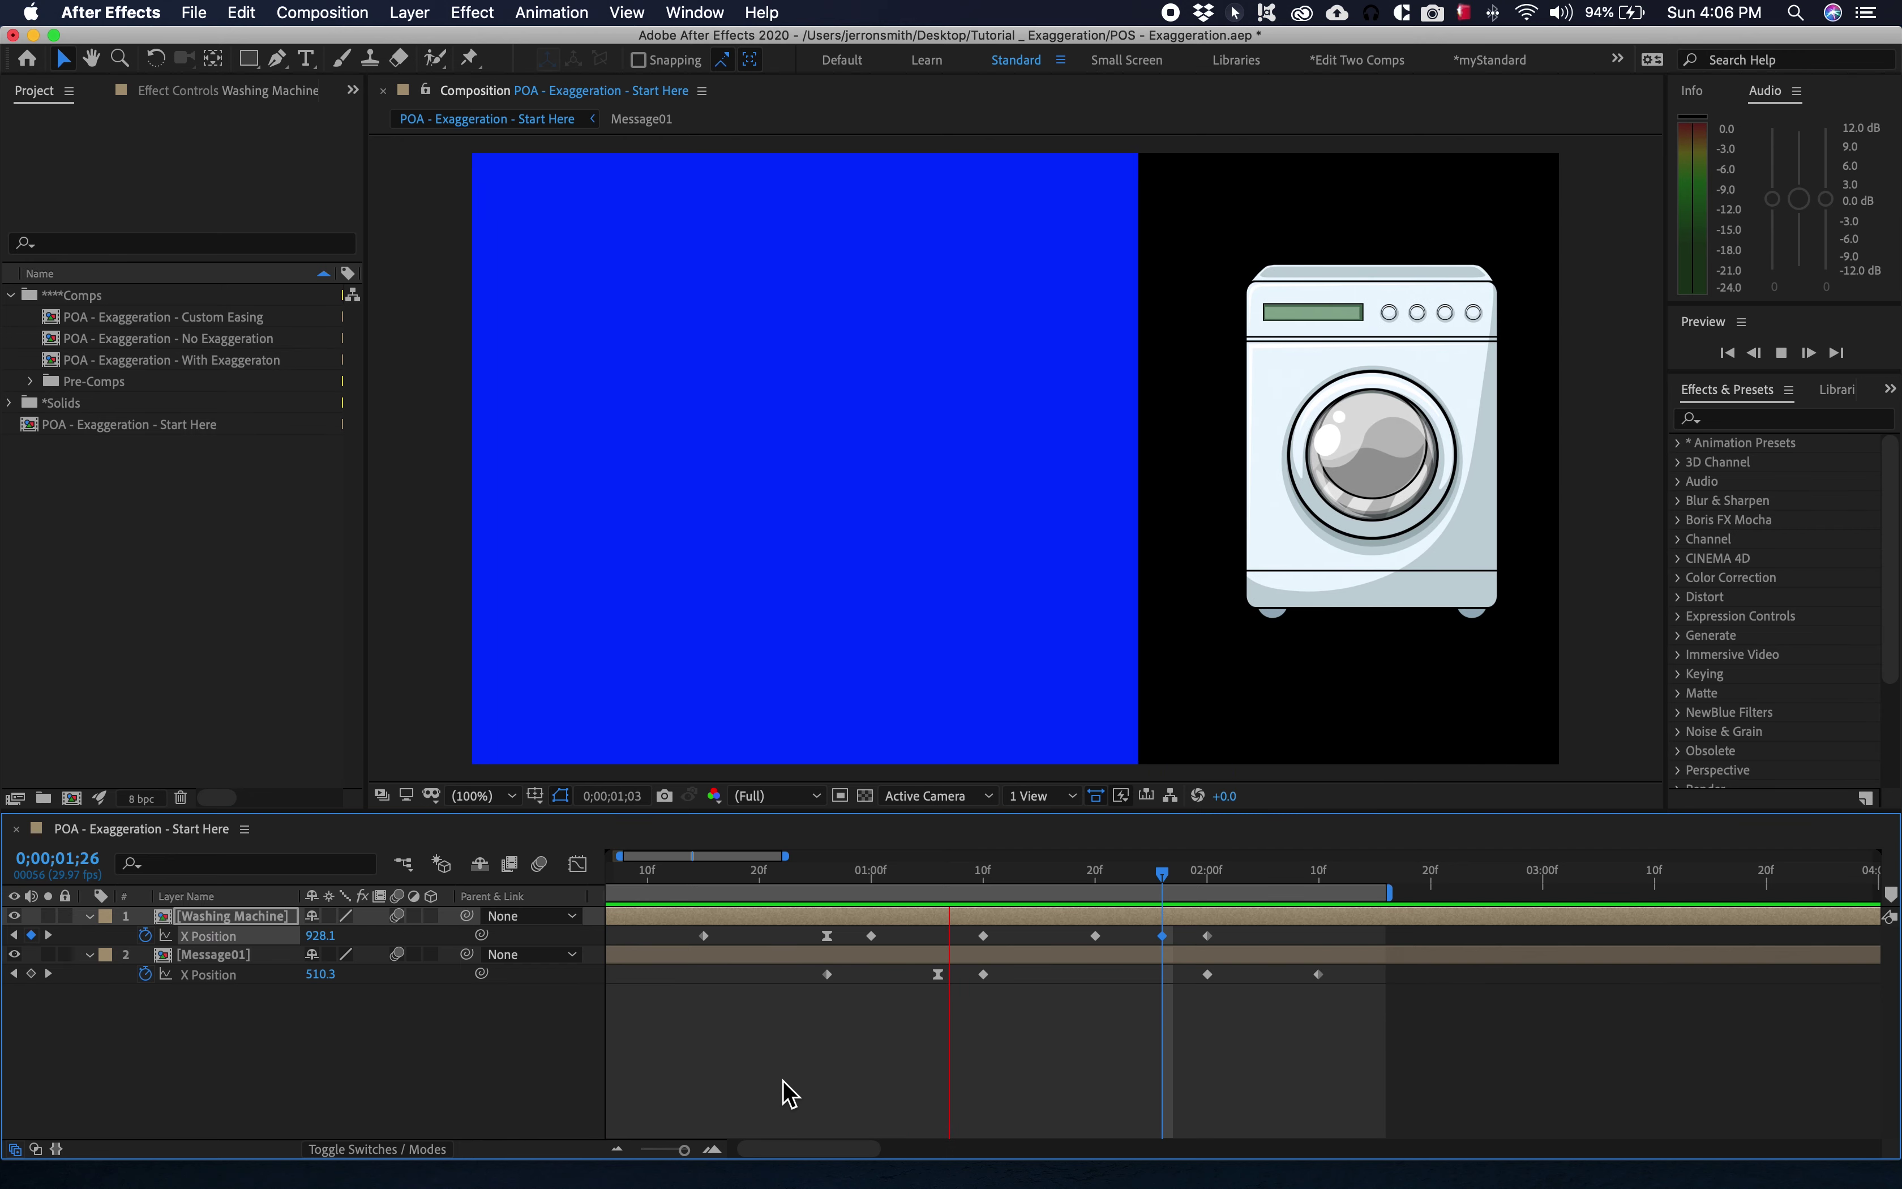
key(space)
Check the washing machine's overshoot, move Message01's X Position keyframe from 0;00;02;00 to 0;00;01;18, and preview the result.
click(1187, 875)
drag(1188, 878, 1209, 876)
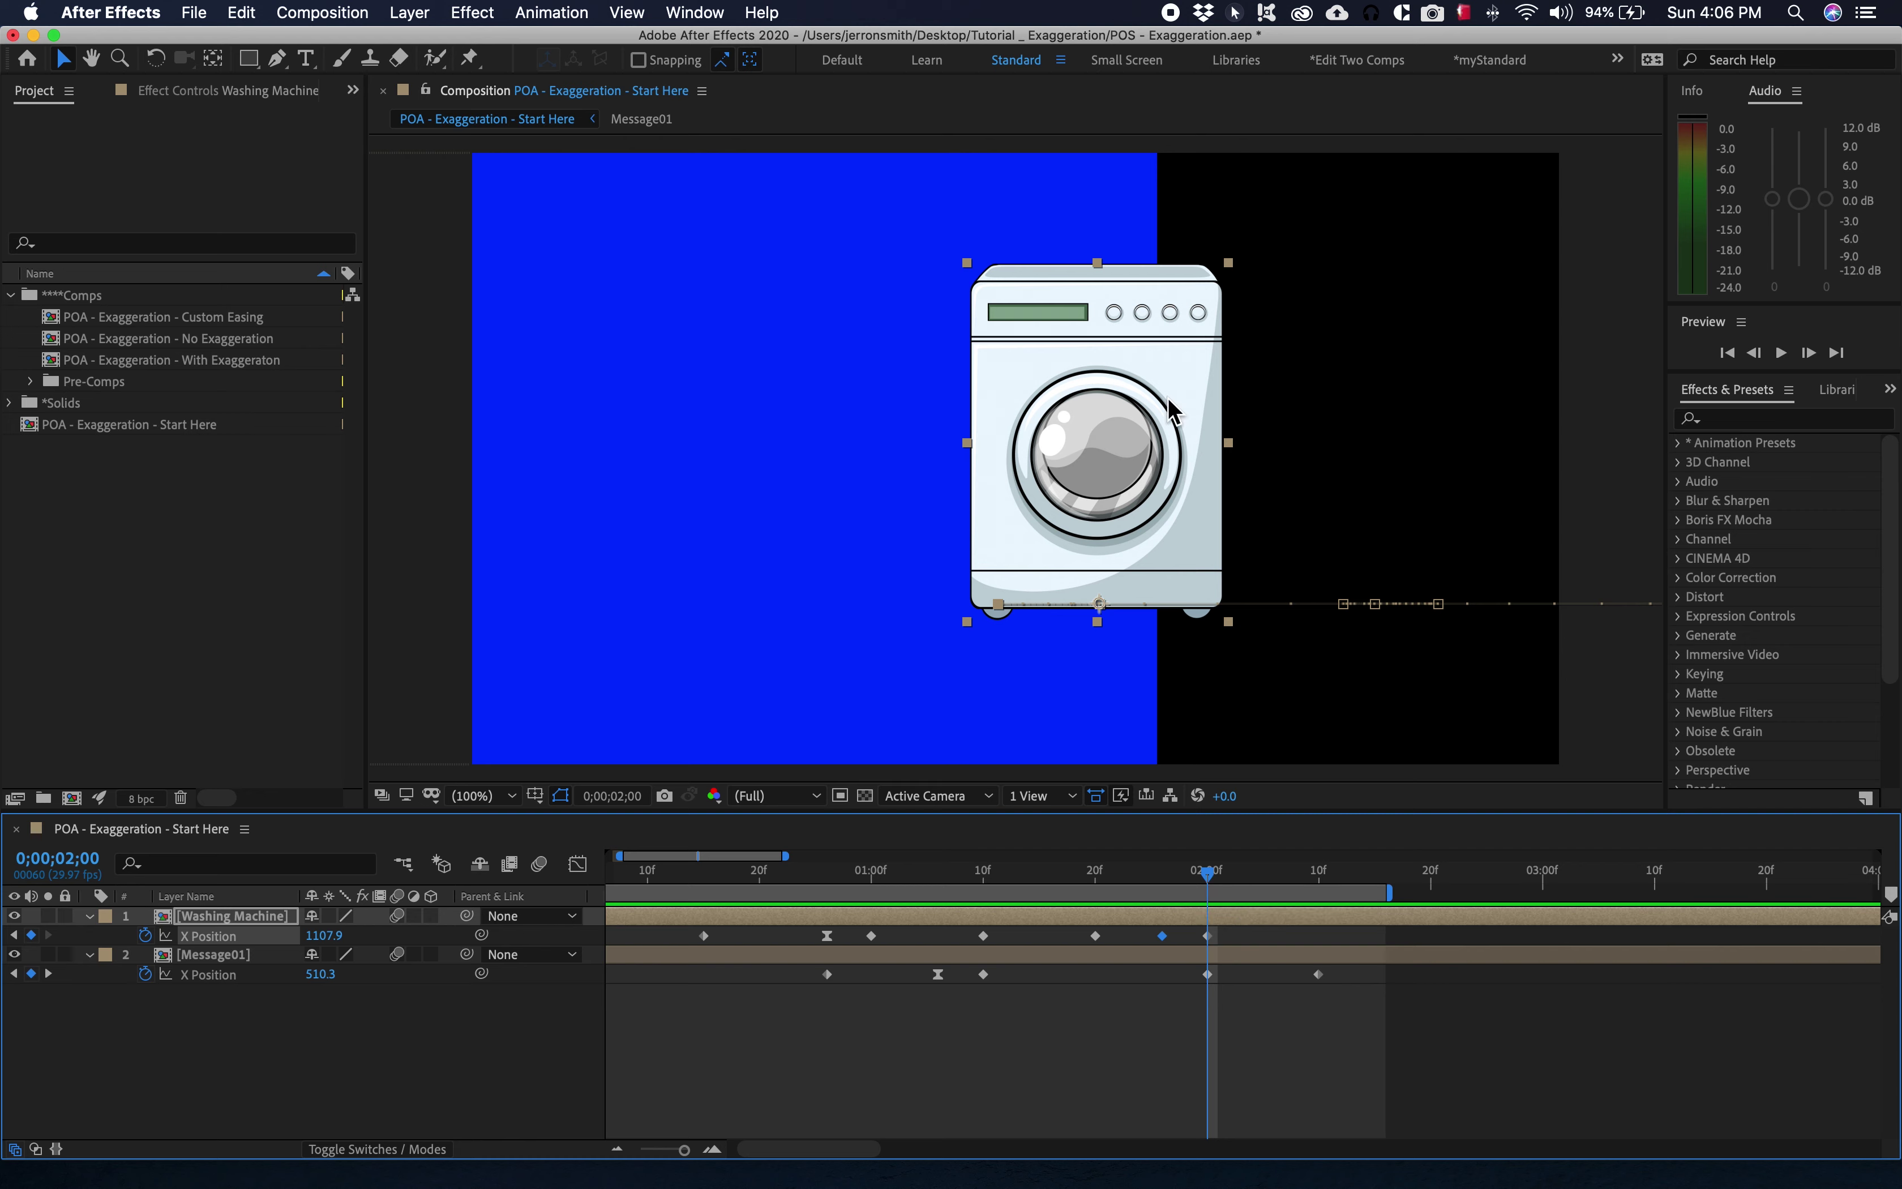
drag(1211, 877, 1183, 895)
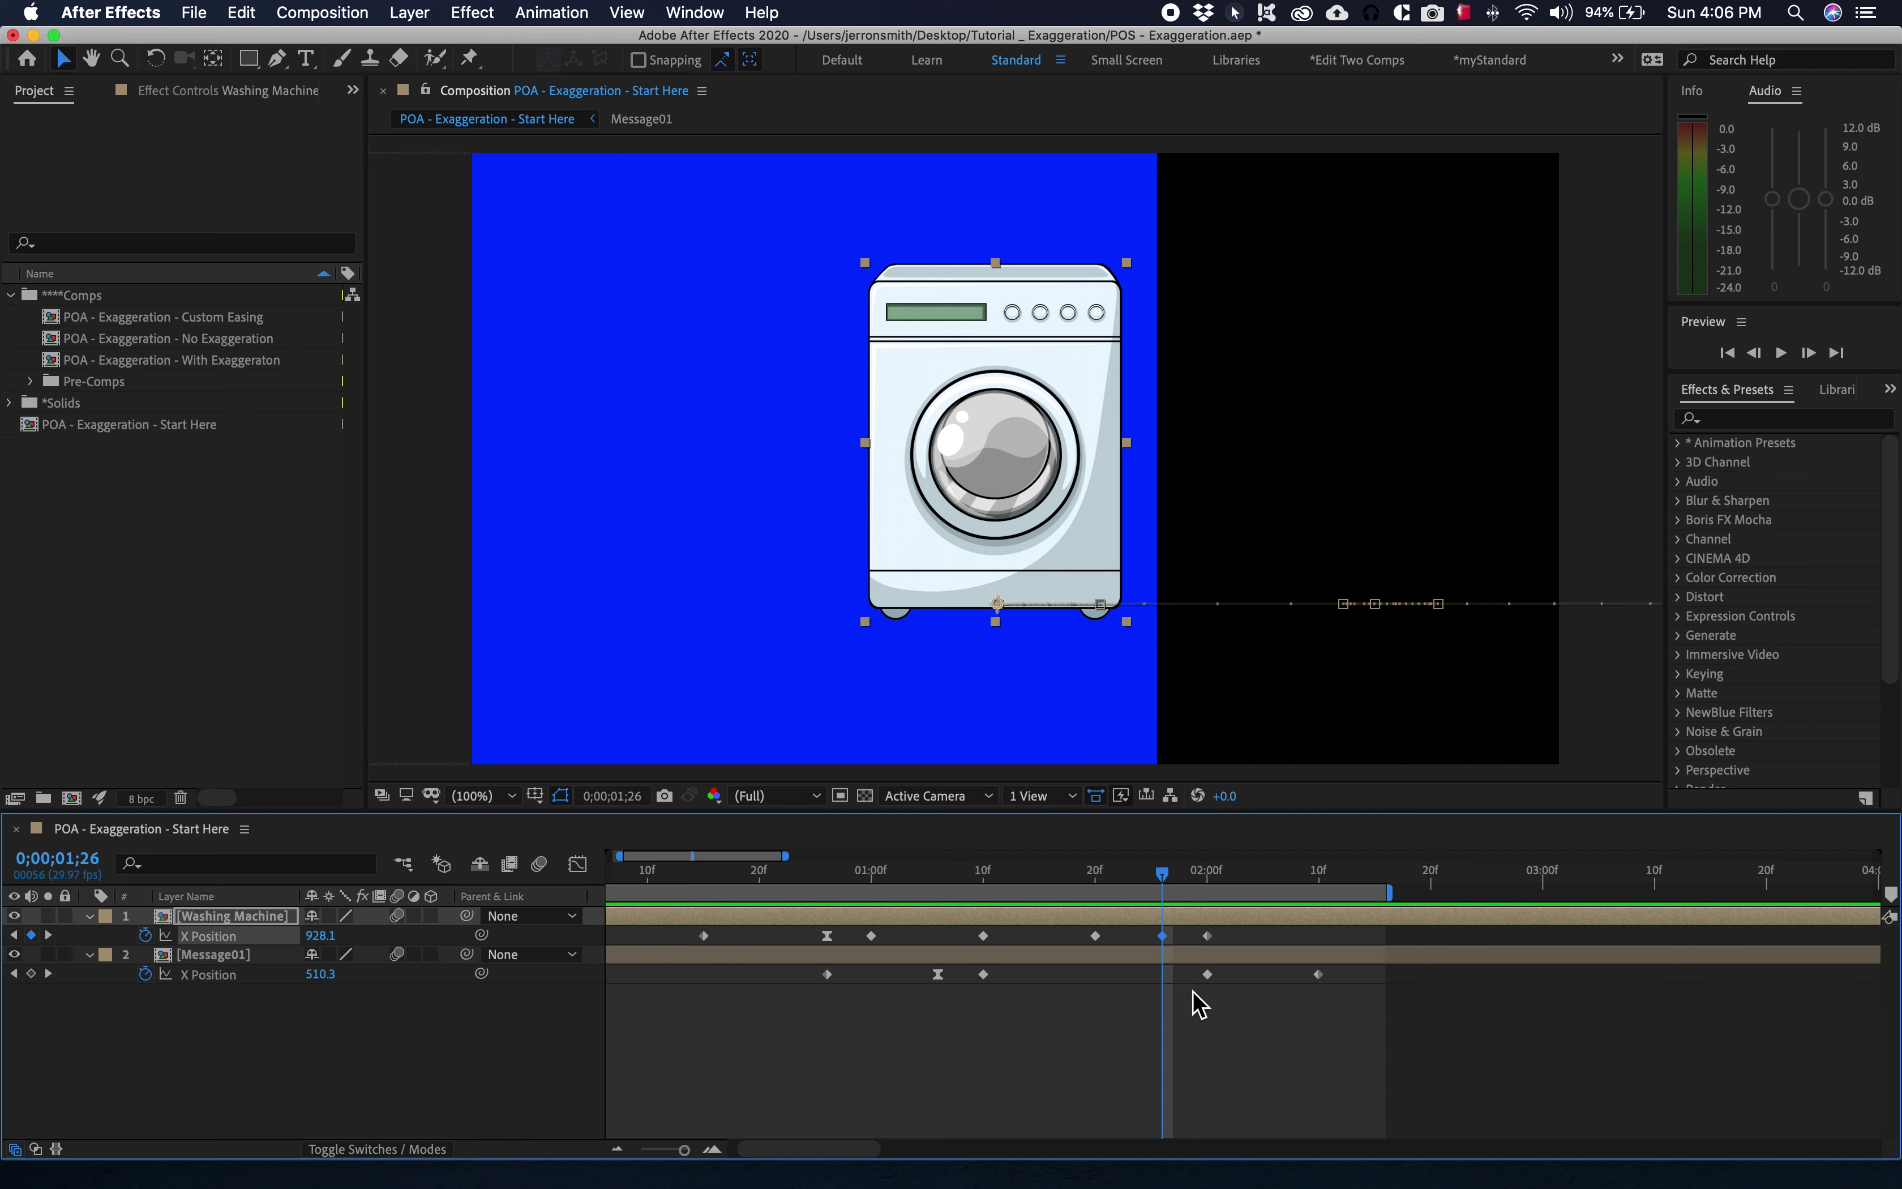
click(1208, 975)
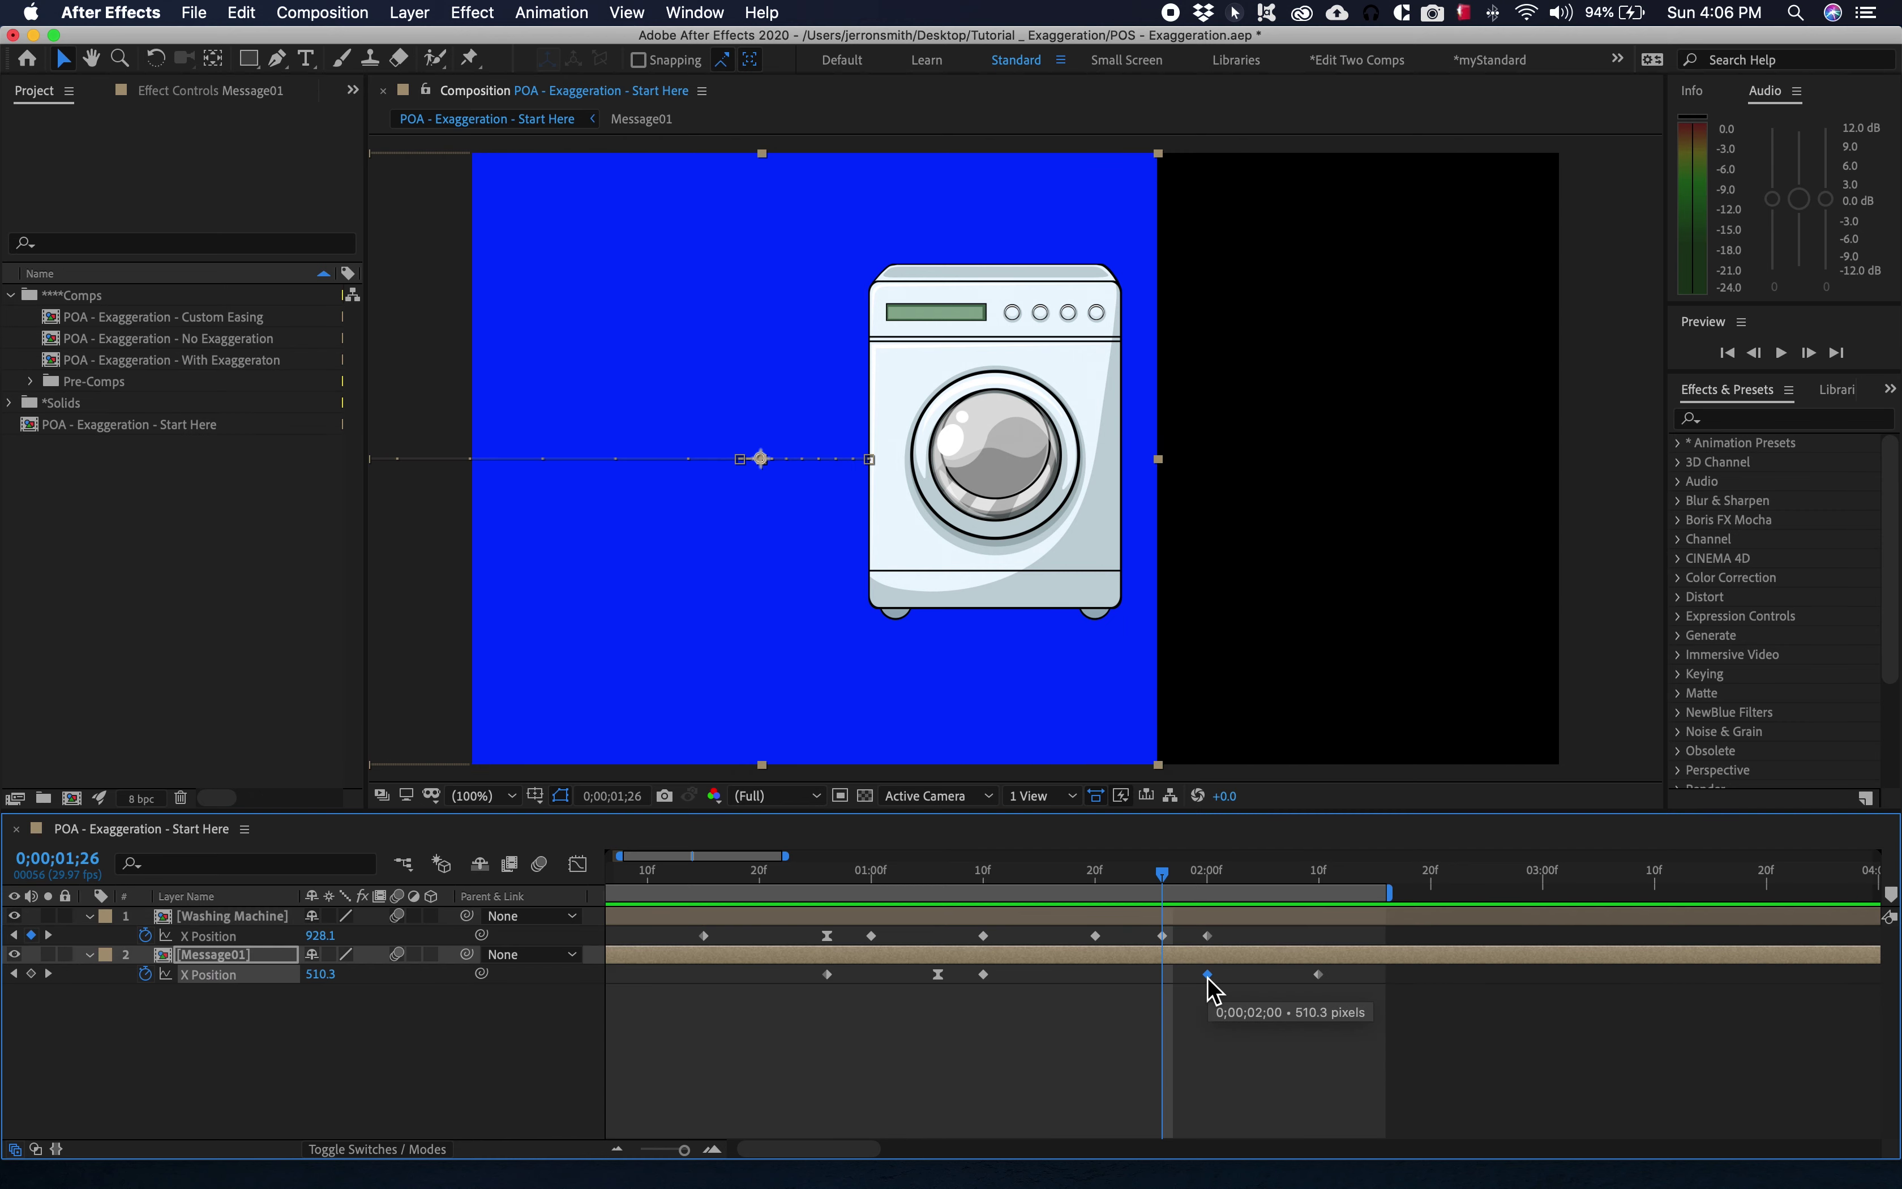
drag(1209, 983, 1077, 992)
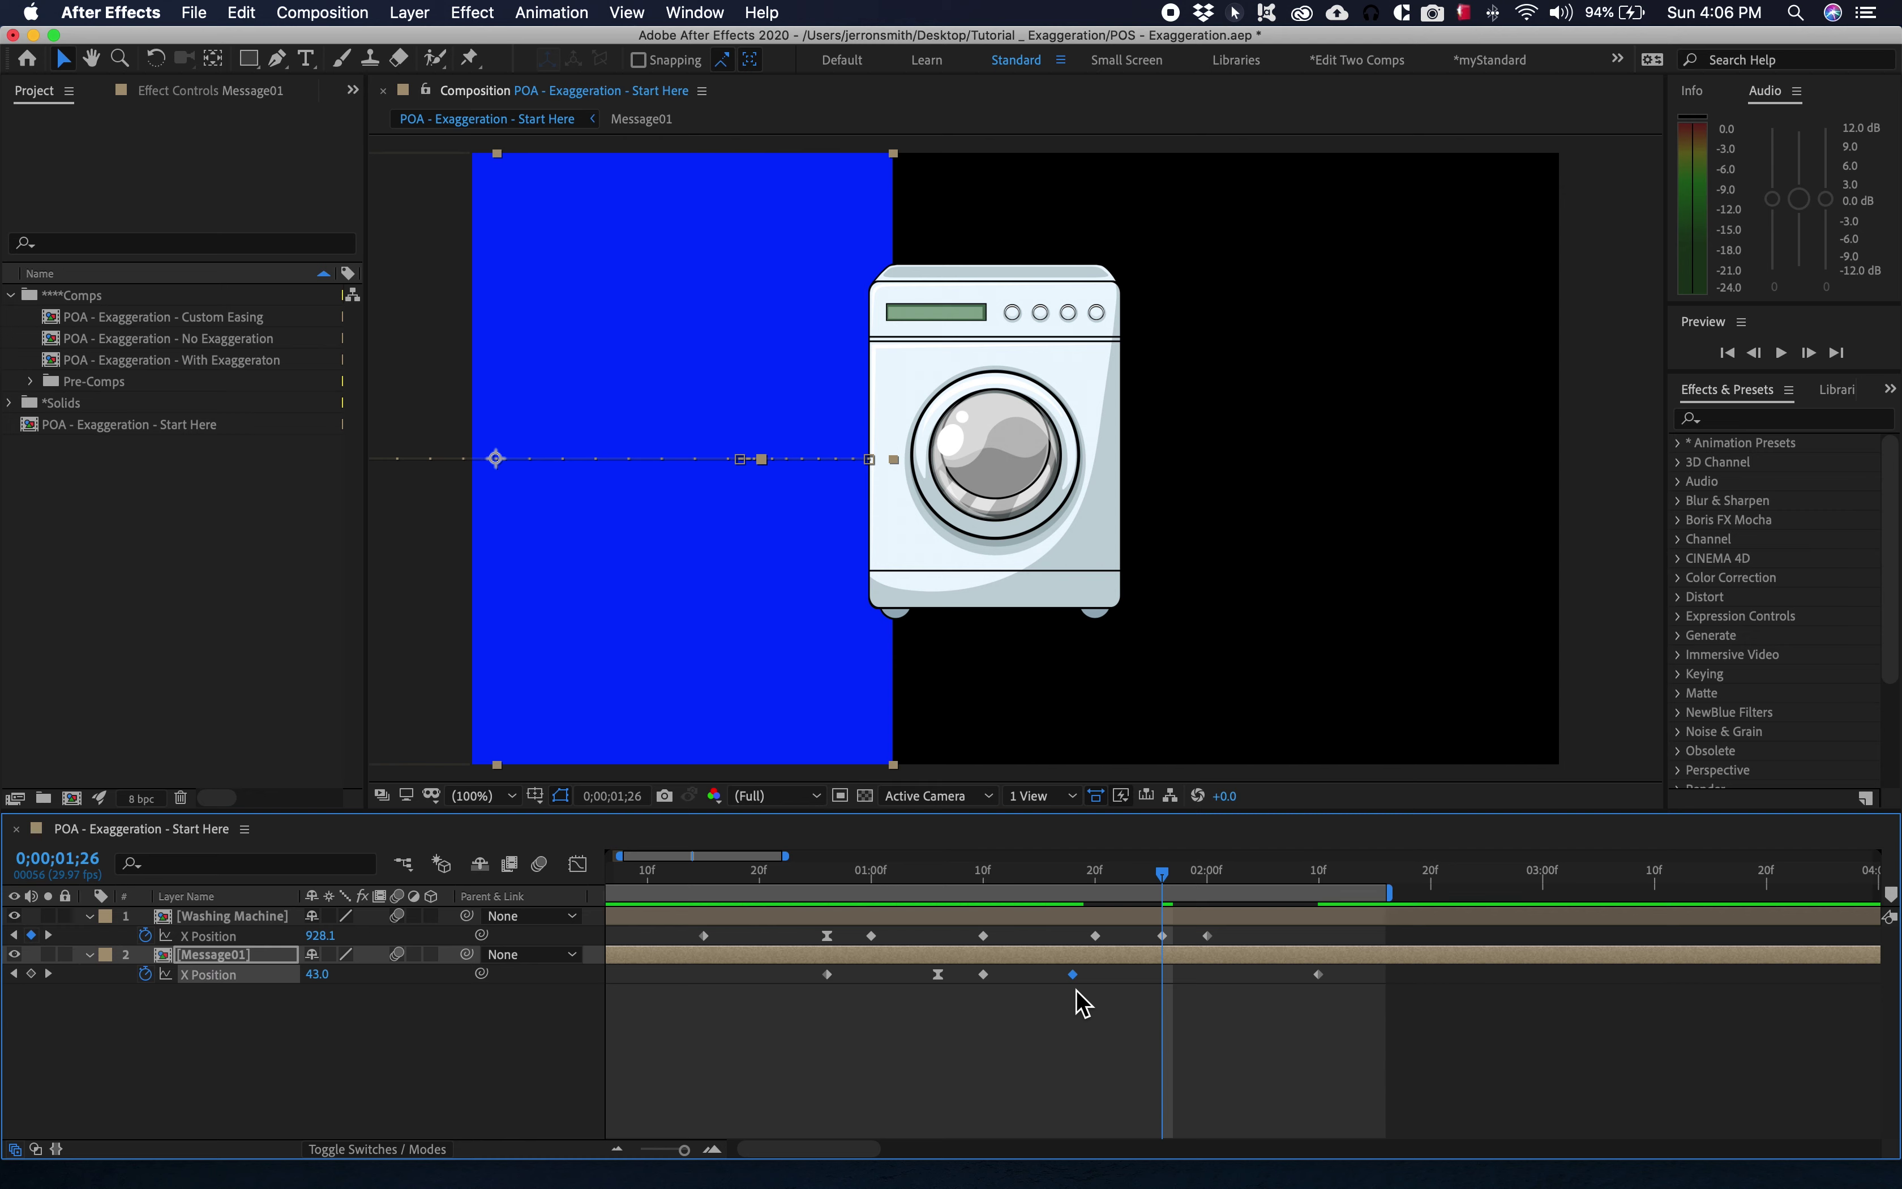
key(space)
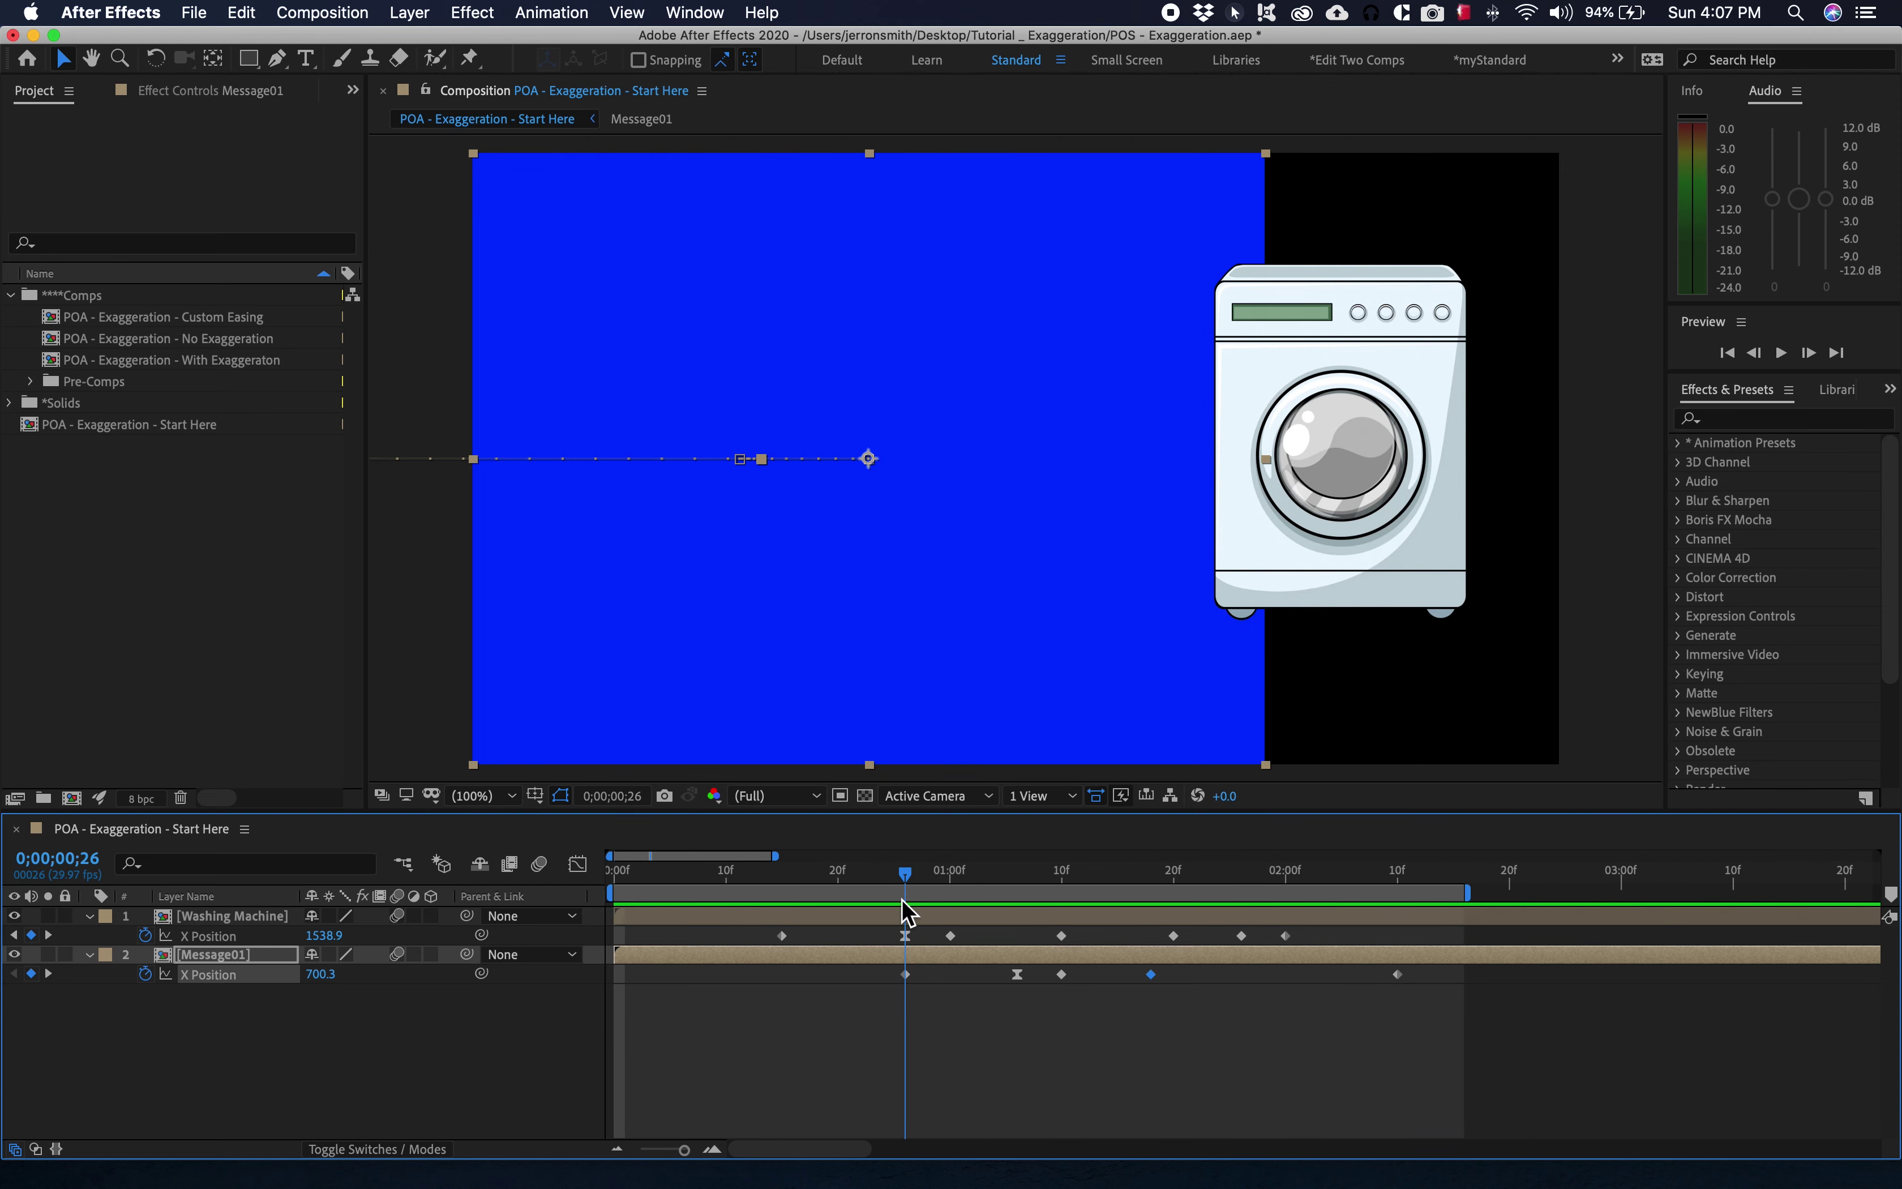
Reset the washing machine's X Position keyframe at 0;00;00;26 to linear and apply Easy Ease Out to it.
mouse_move(905, 912)
mouse_down()
mouse_move(933, 914)
mouse_move(905, 913)
mouse_up()
click(906, 935)
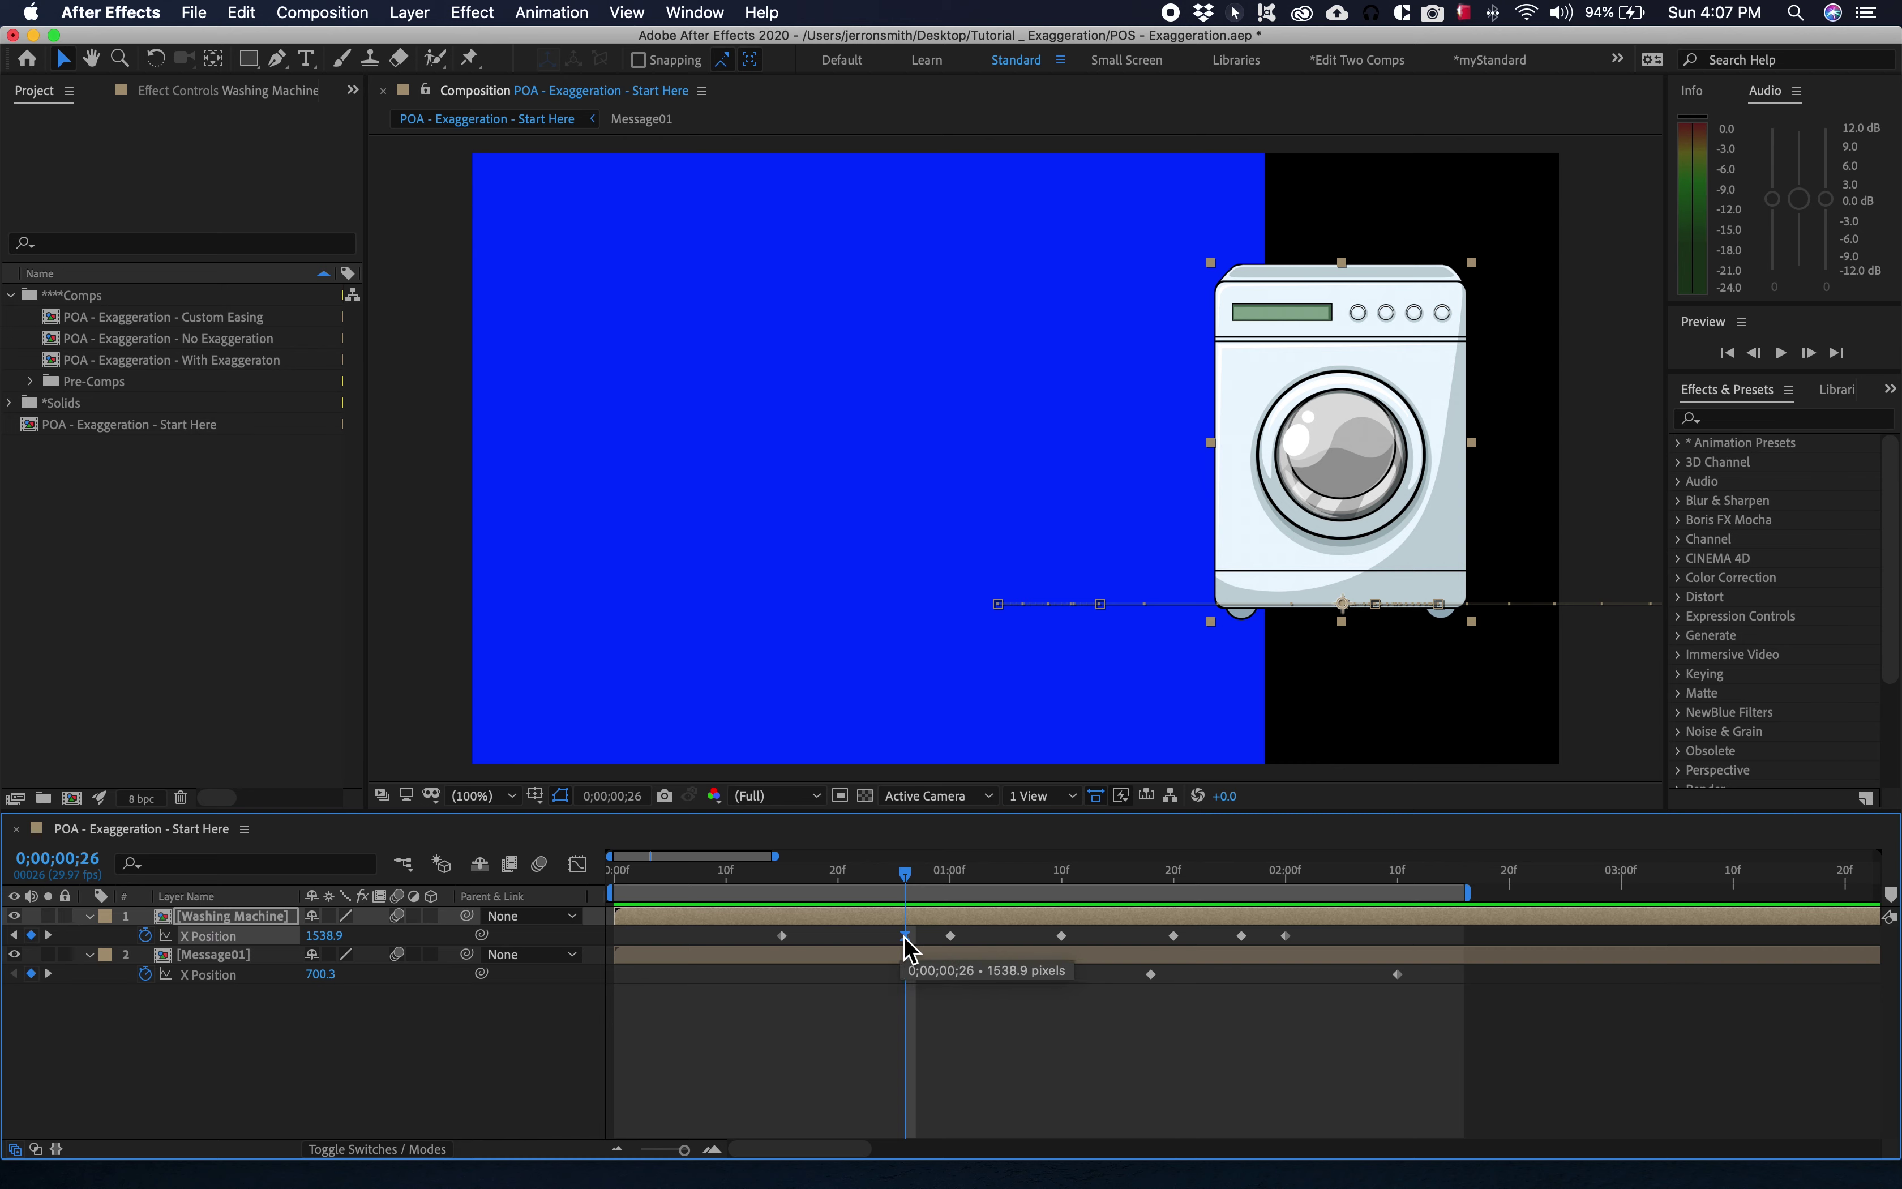
super+click(905, 936)
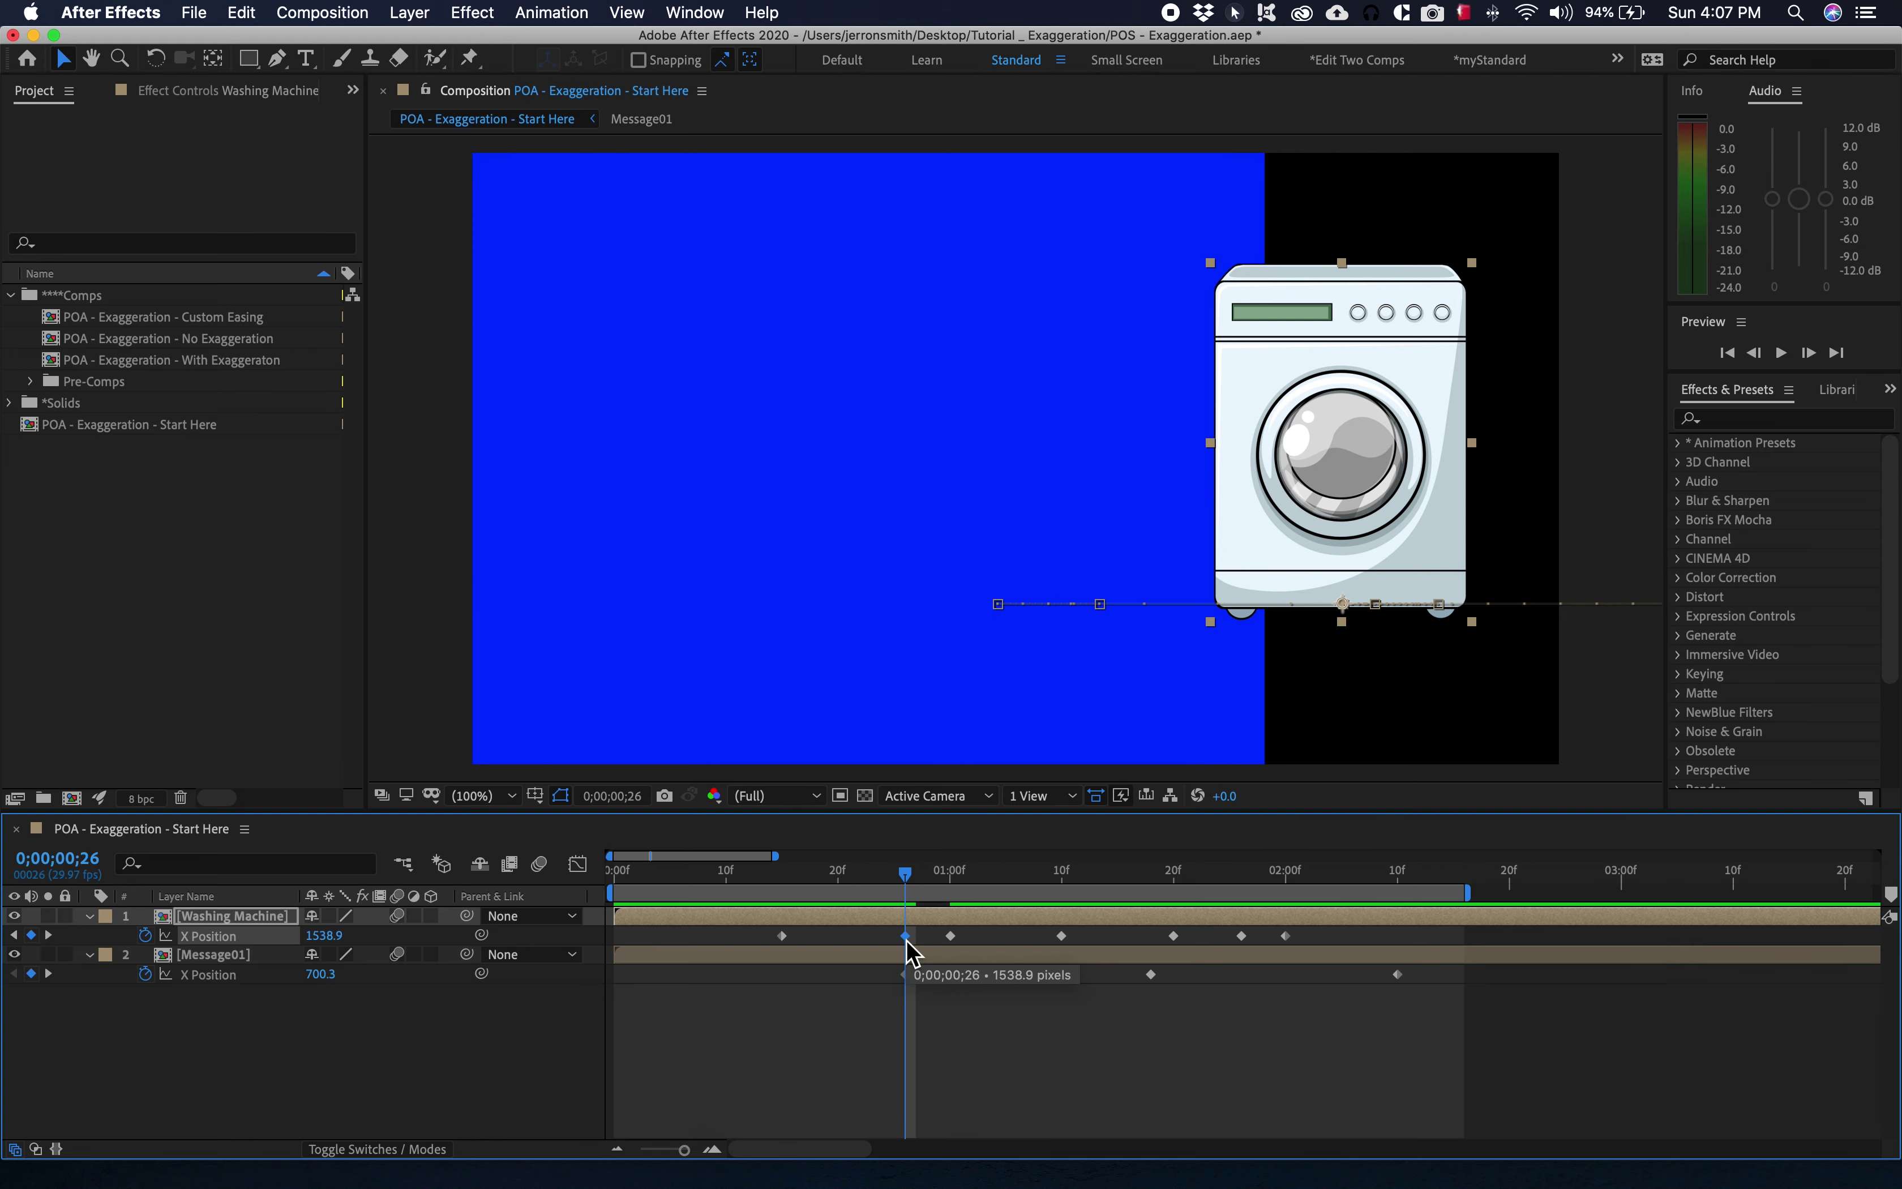
right_click(907, 938)
mouse_move(1037, 1166)
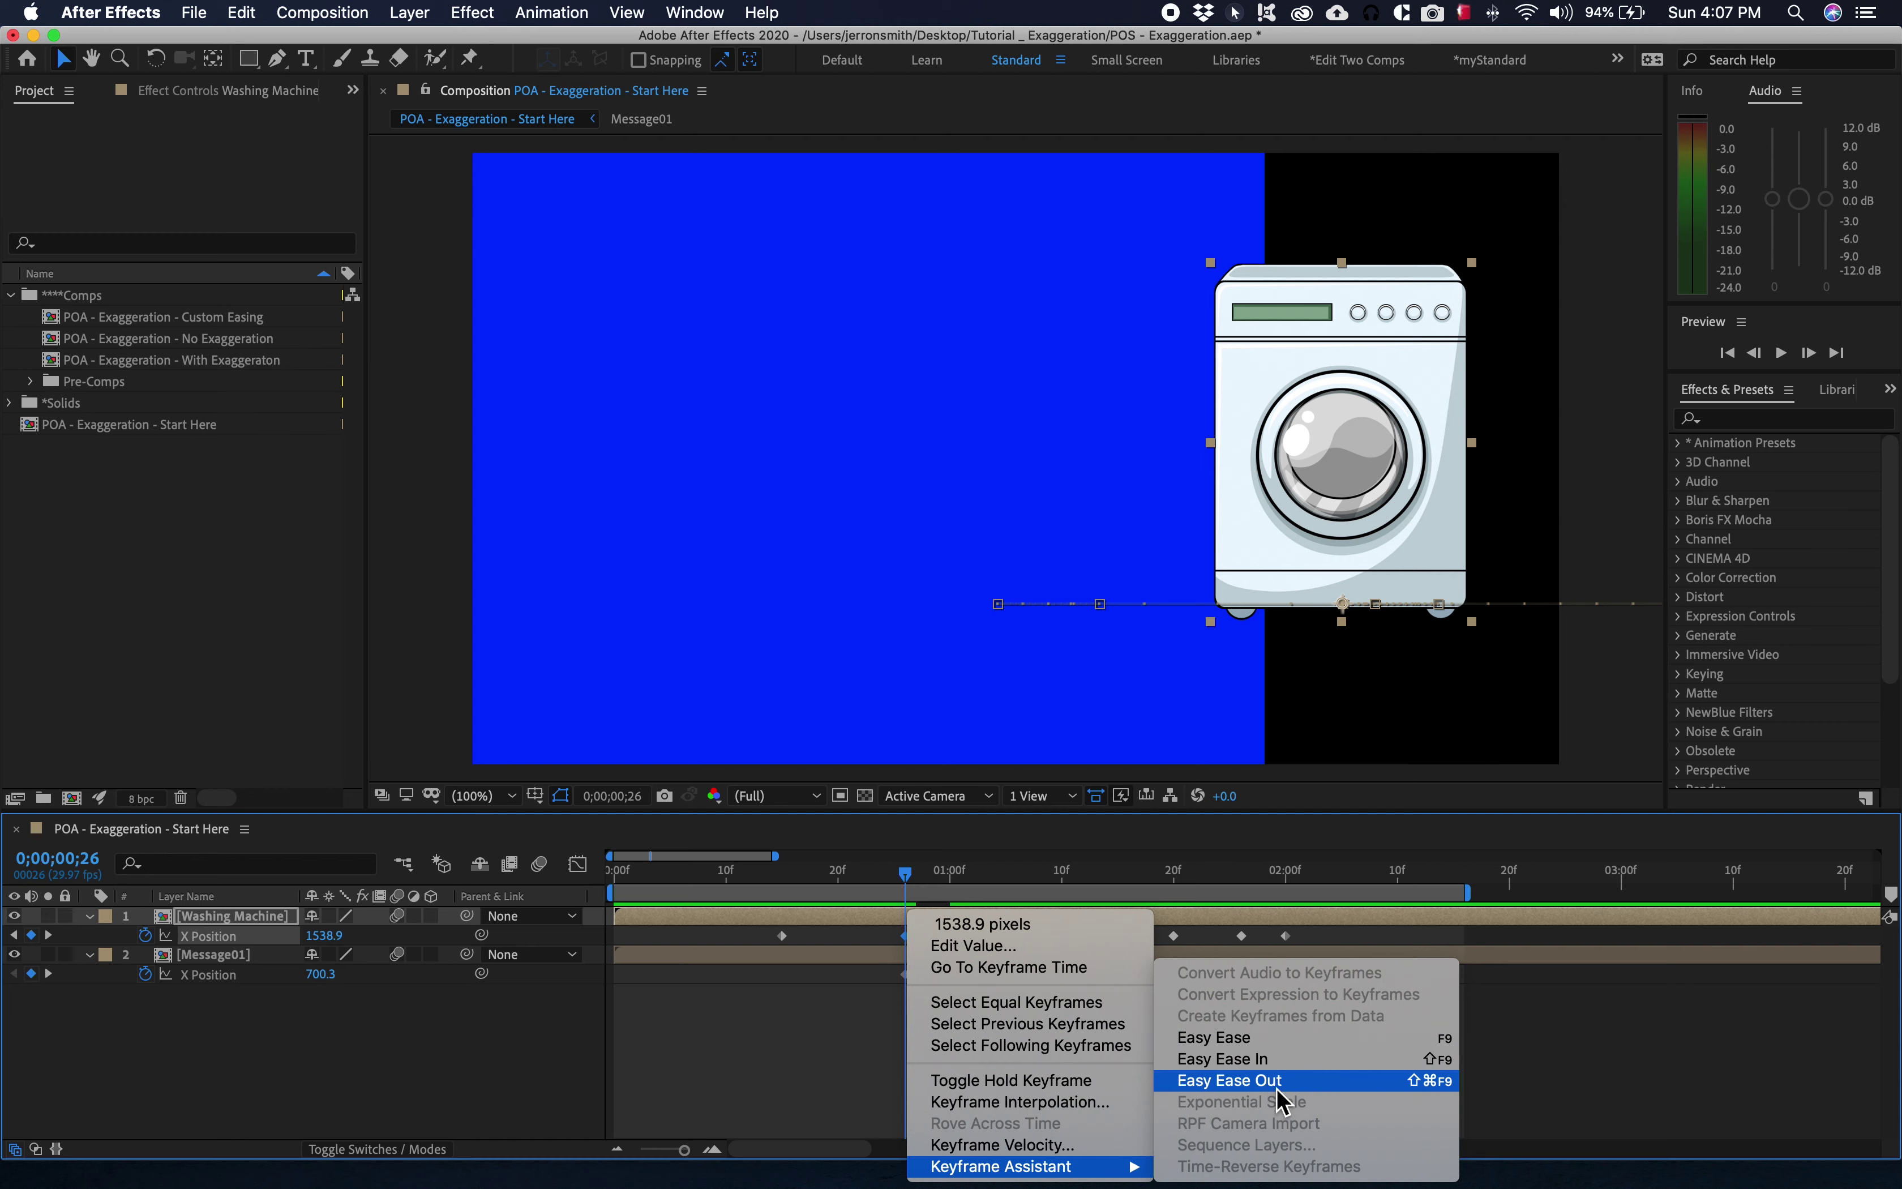
click(1279, 1097)
Apply Easy Ease In to the washing machine's X Position keyframe at 0;00;01;00.
click(913, 874)
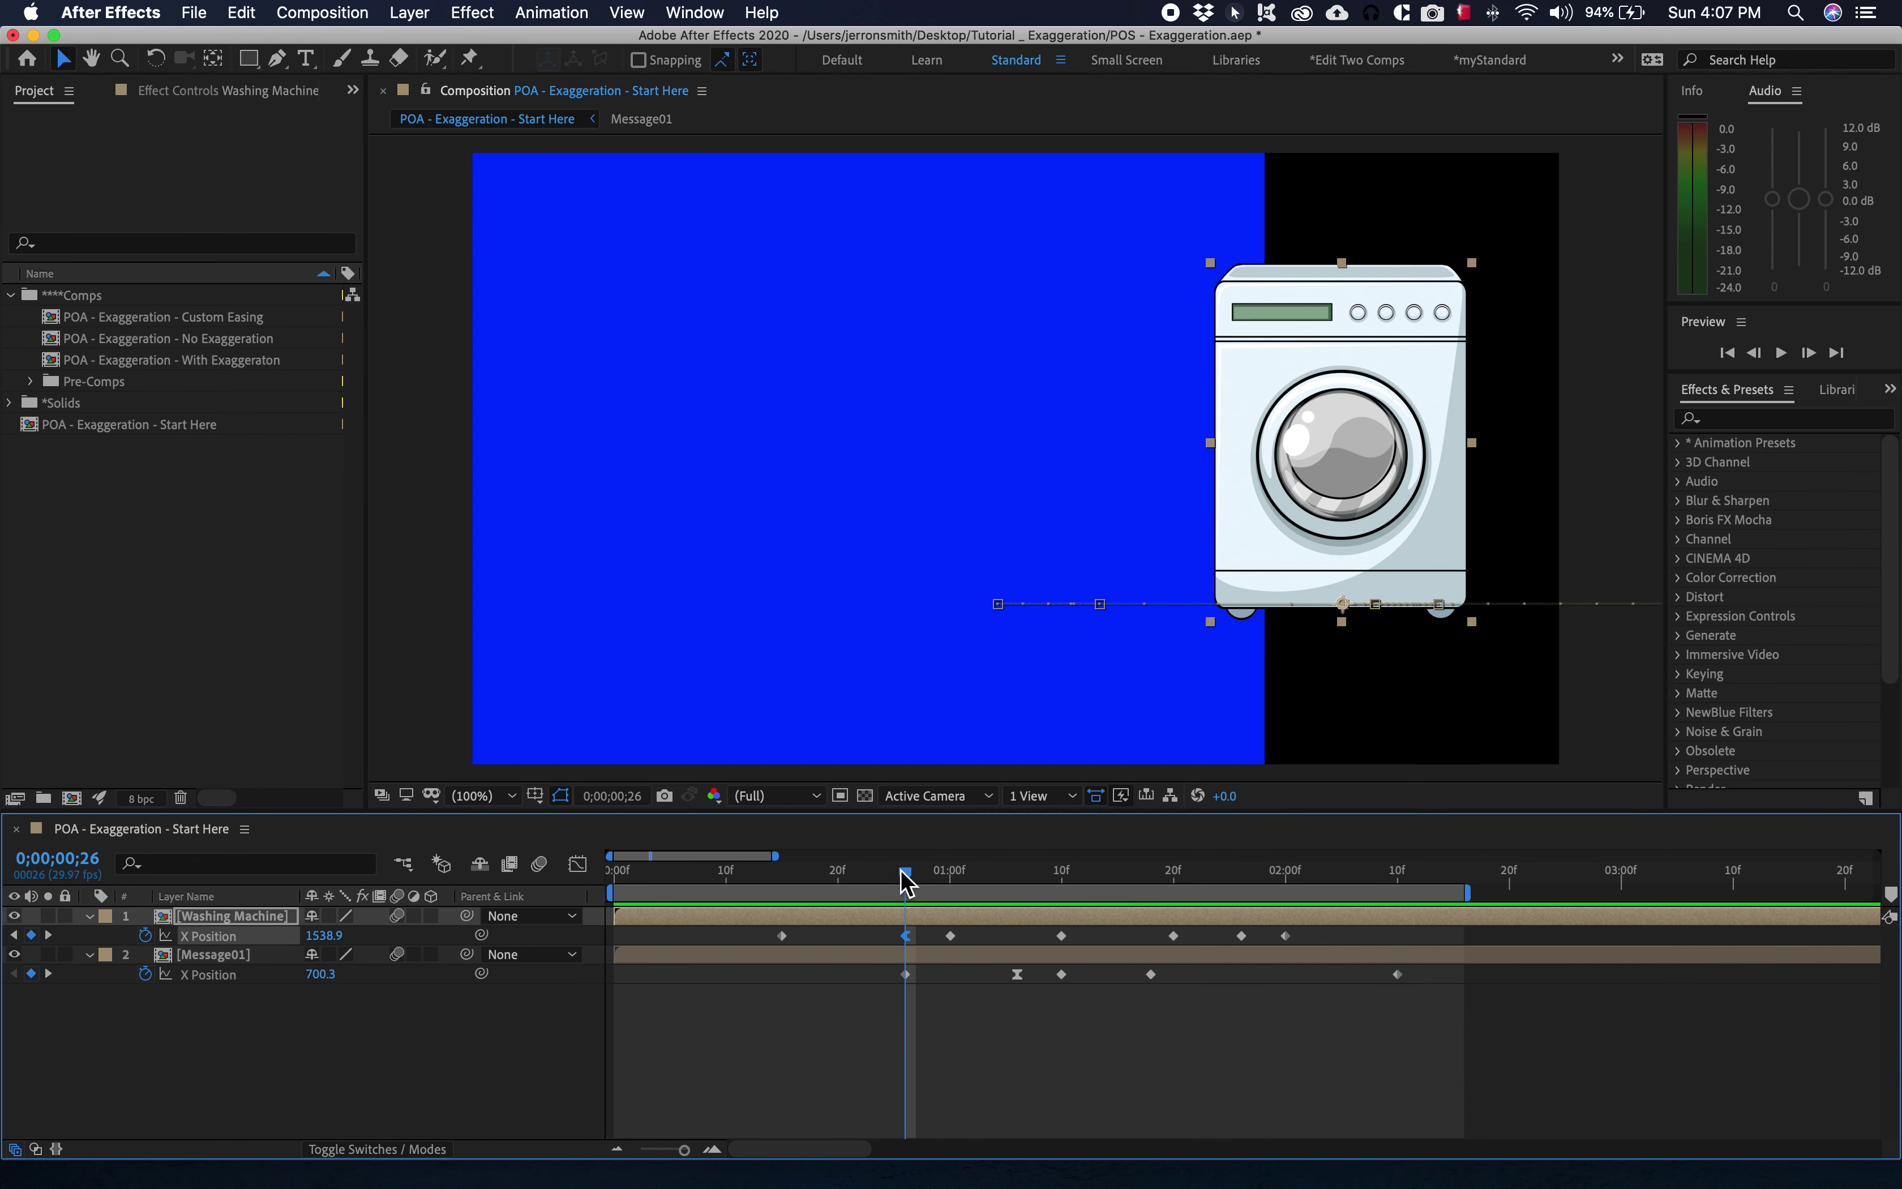
drag(914, 877, 949, 878)
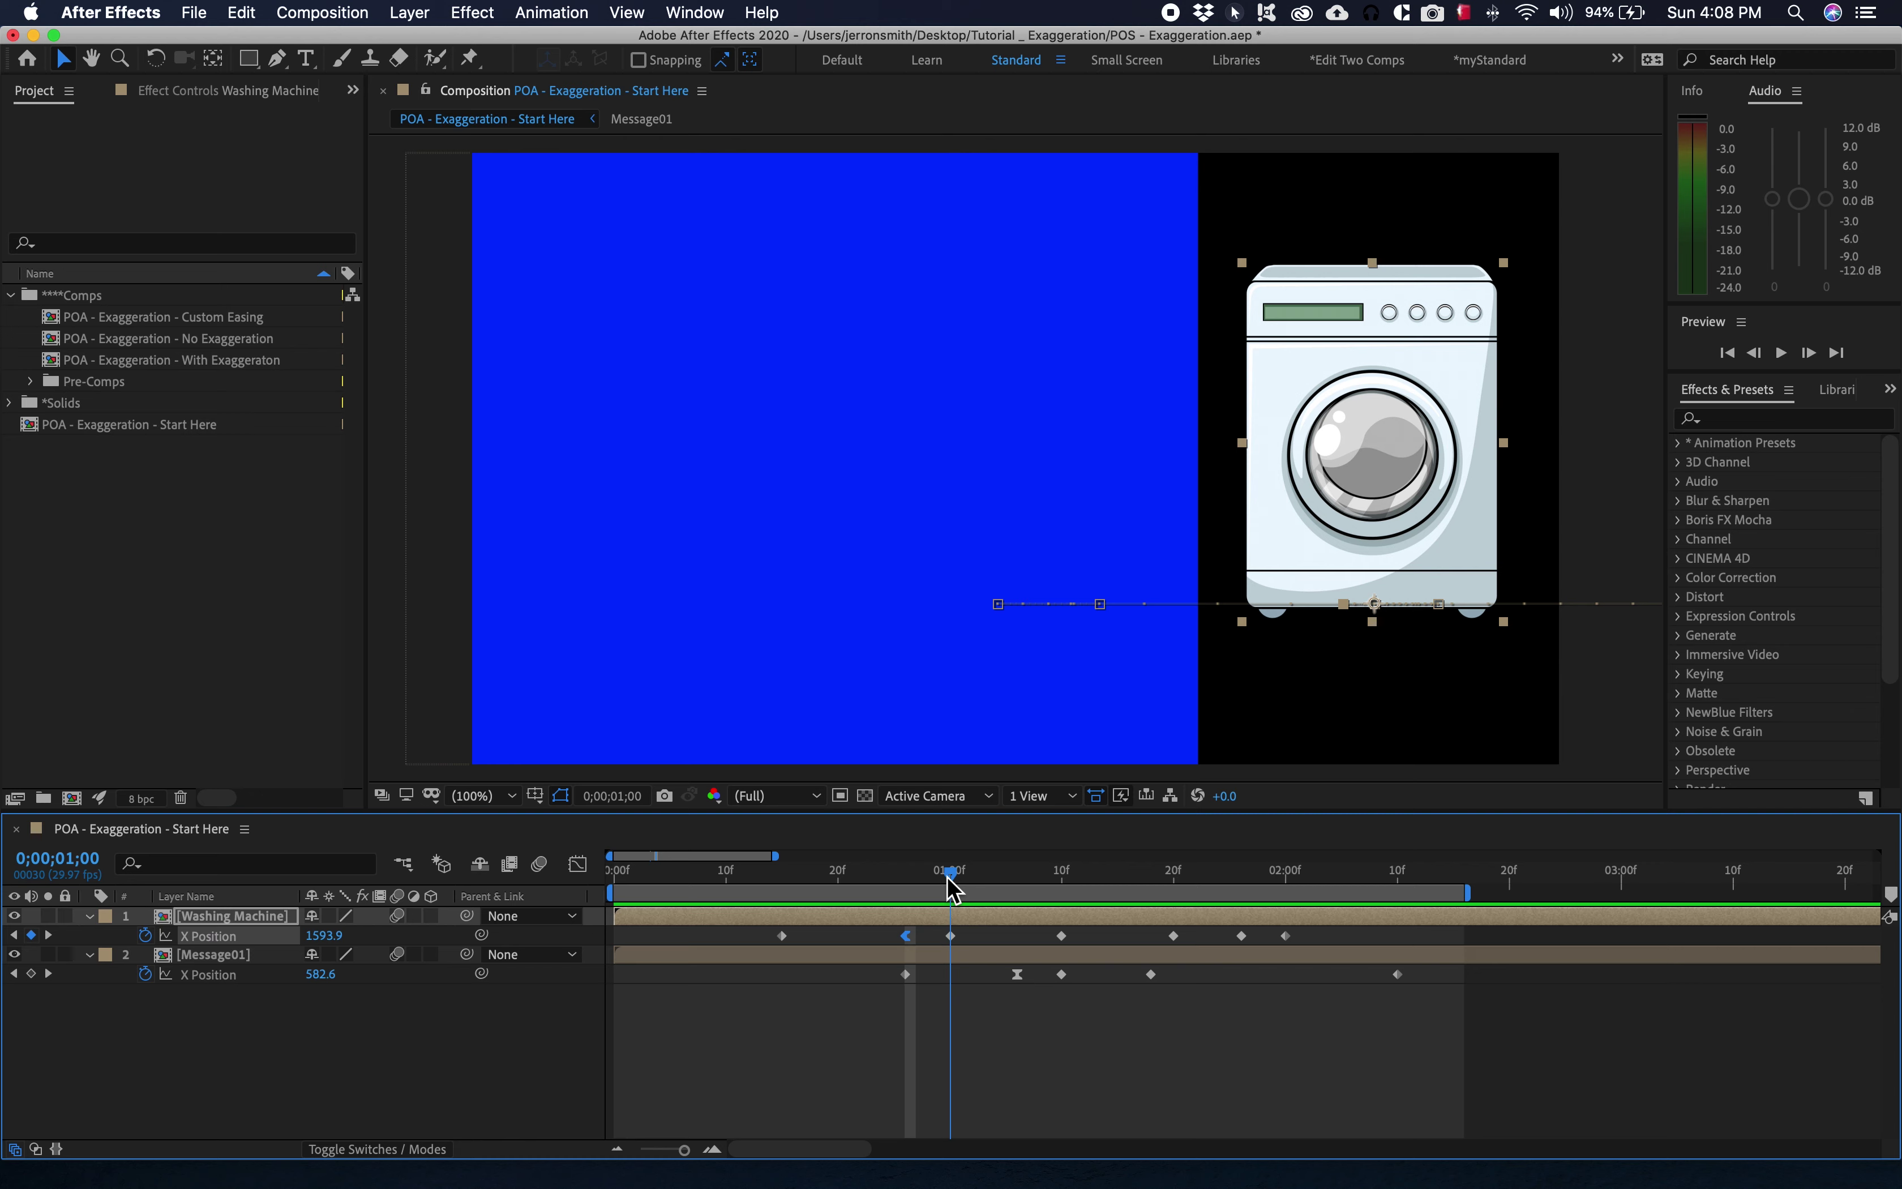
right_click(951, 938)
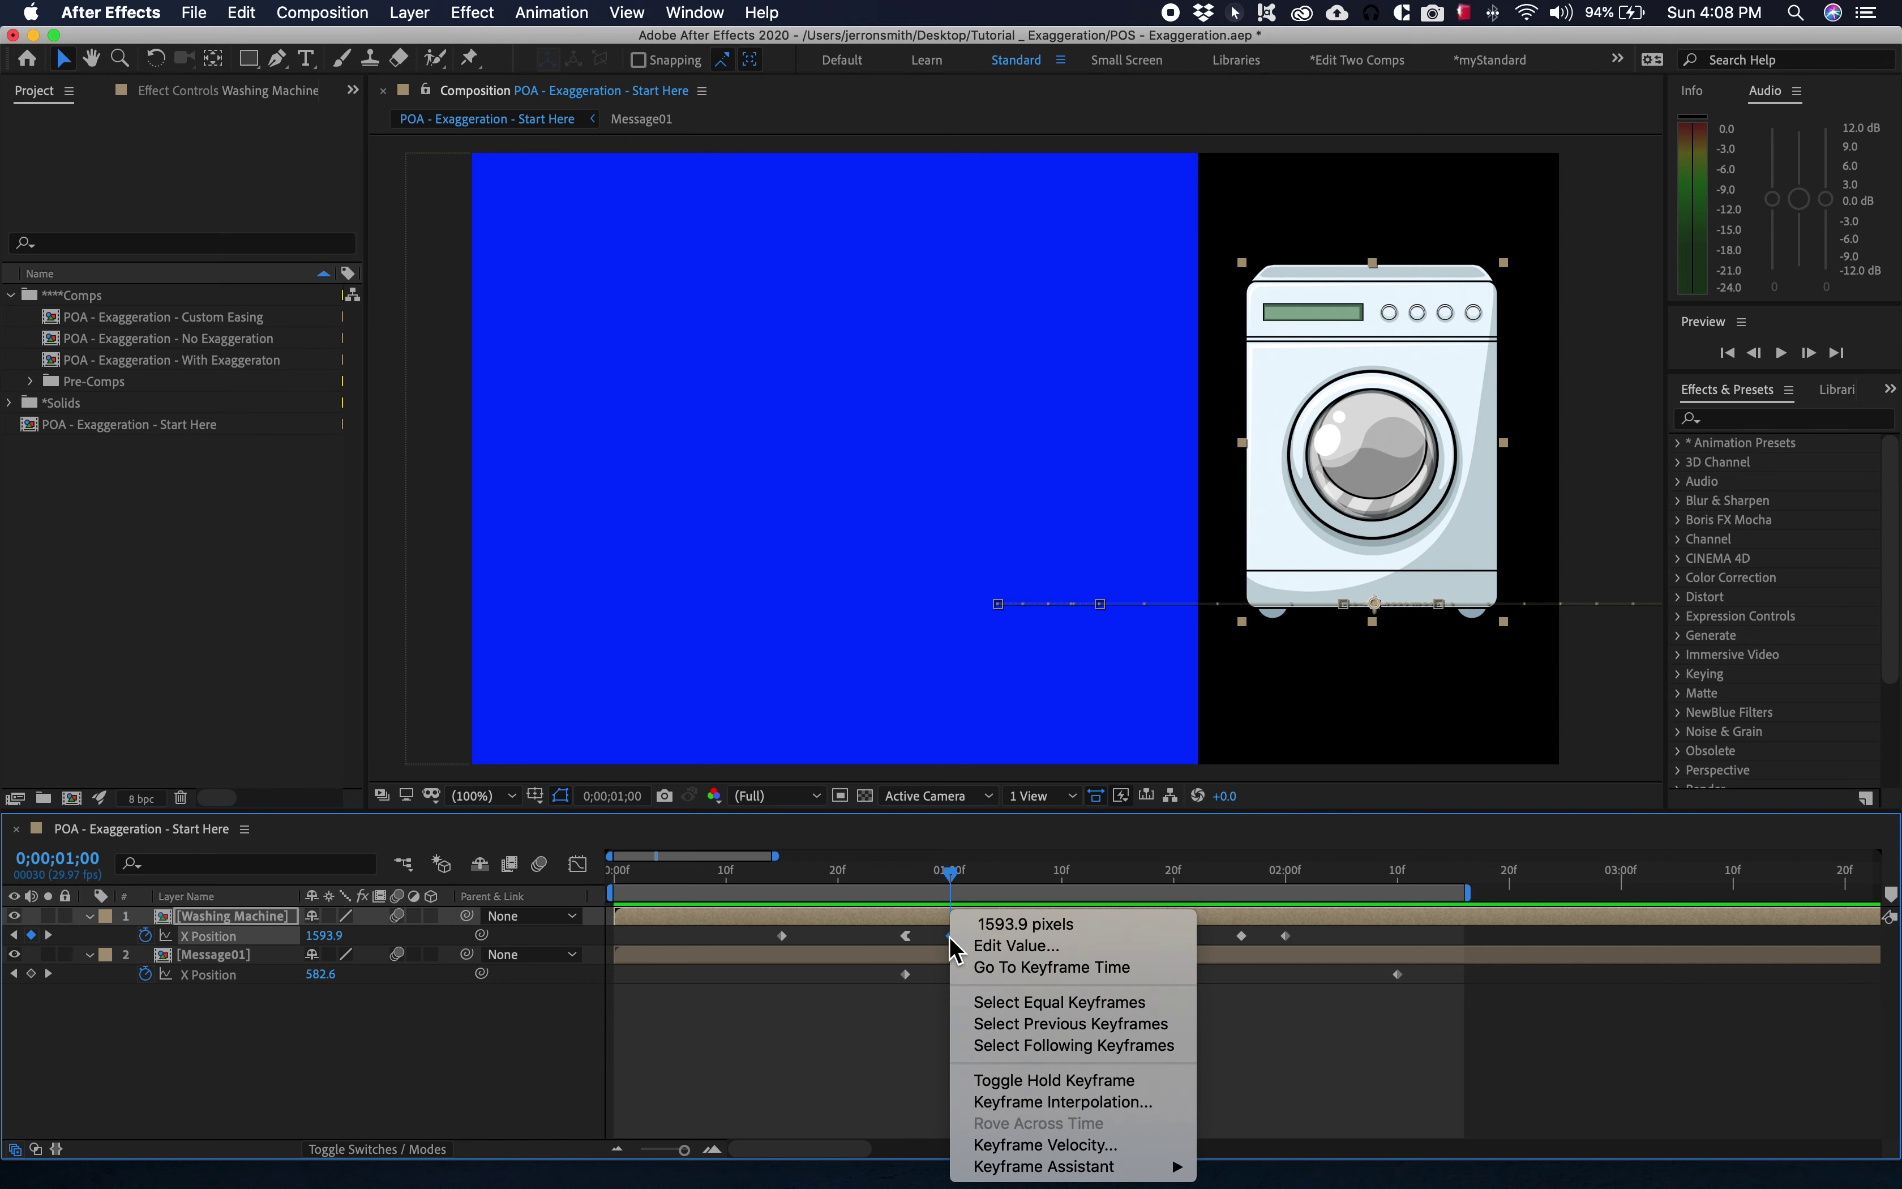
mouse_move(1109, 1169)
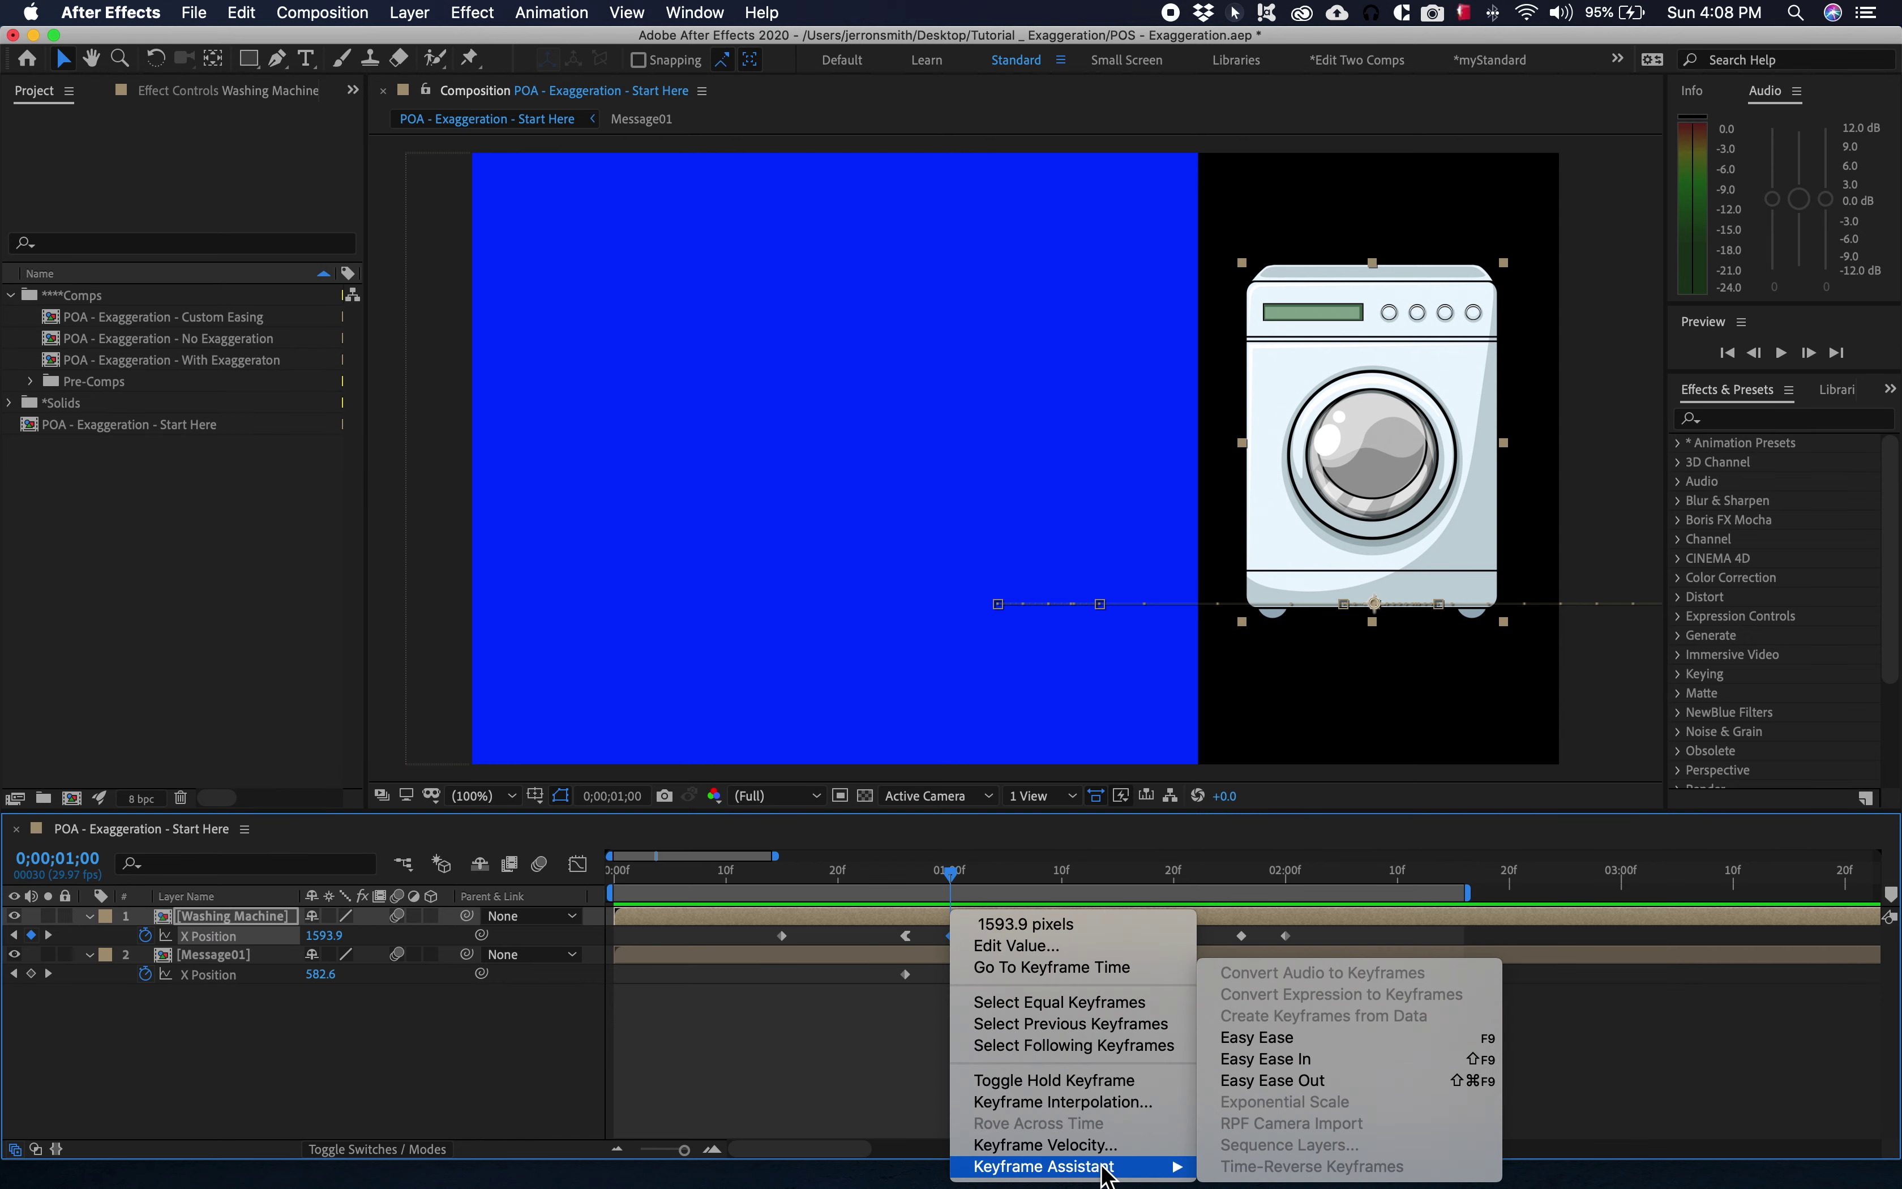
click(1299, 1062)
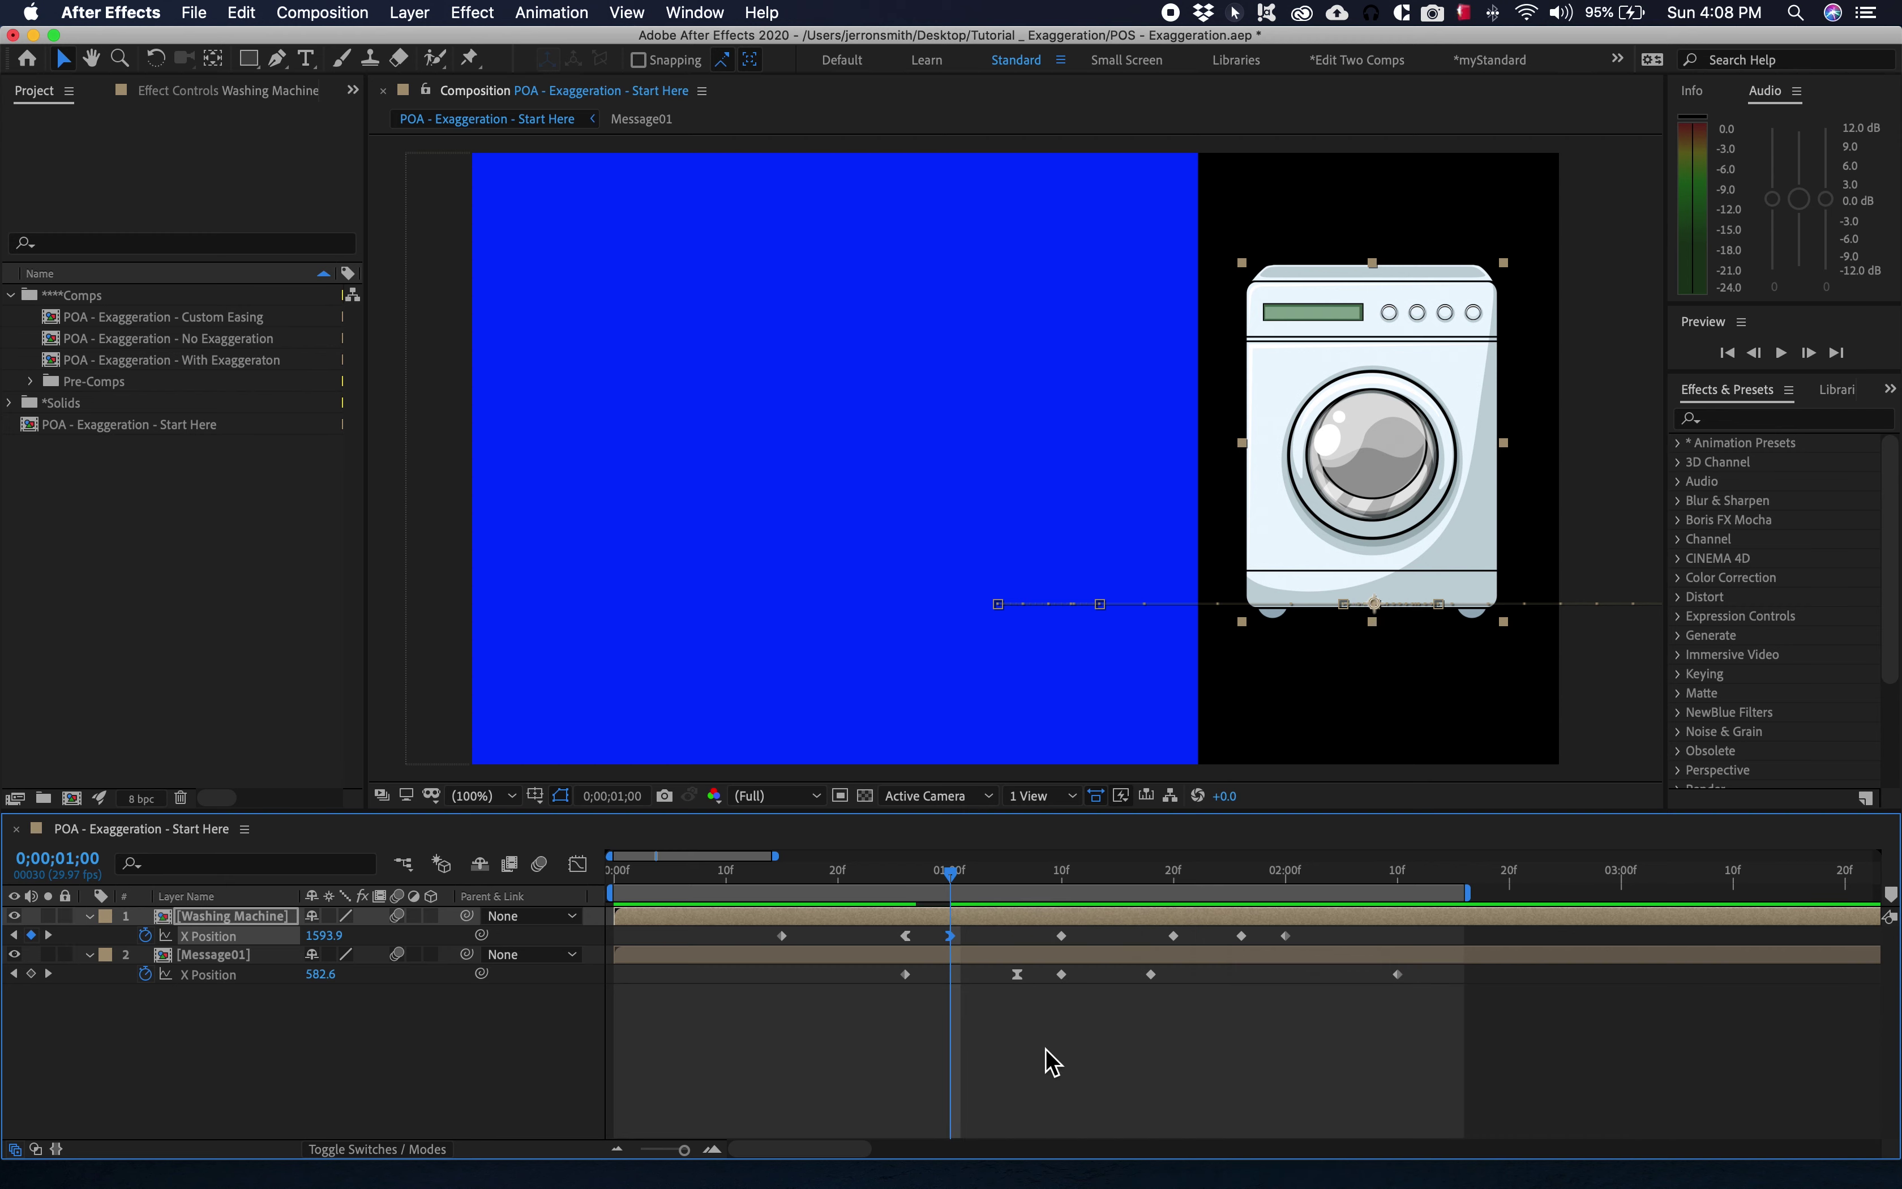
Shorten the work area to end at 0;00;01;04 and preview the eased recoil after the first impact.
drag(951, 881, 1000, 893)
key(space)
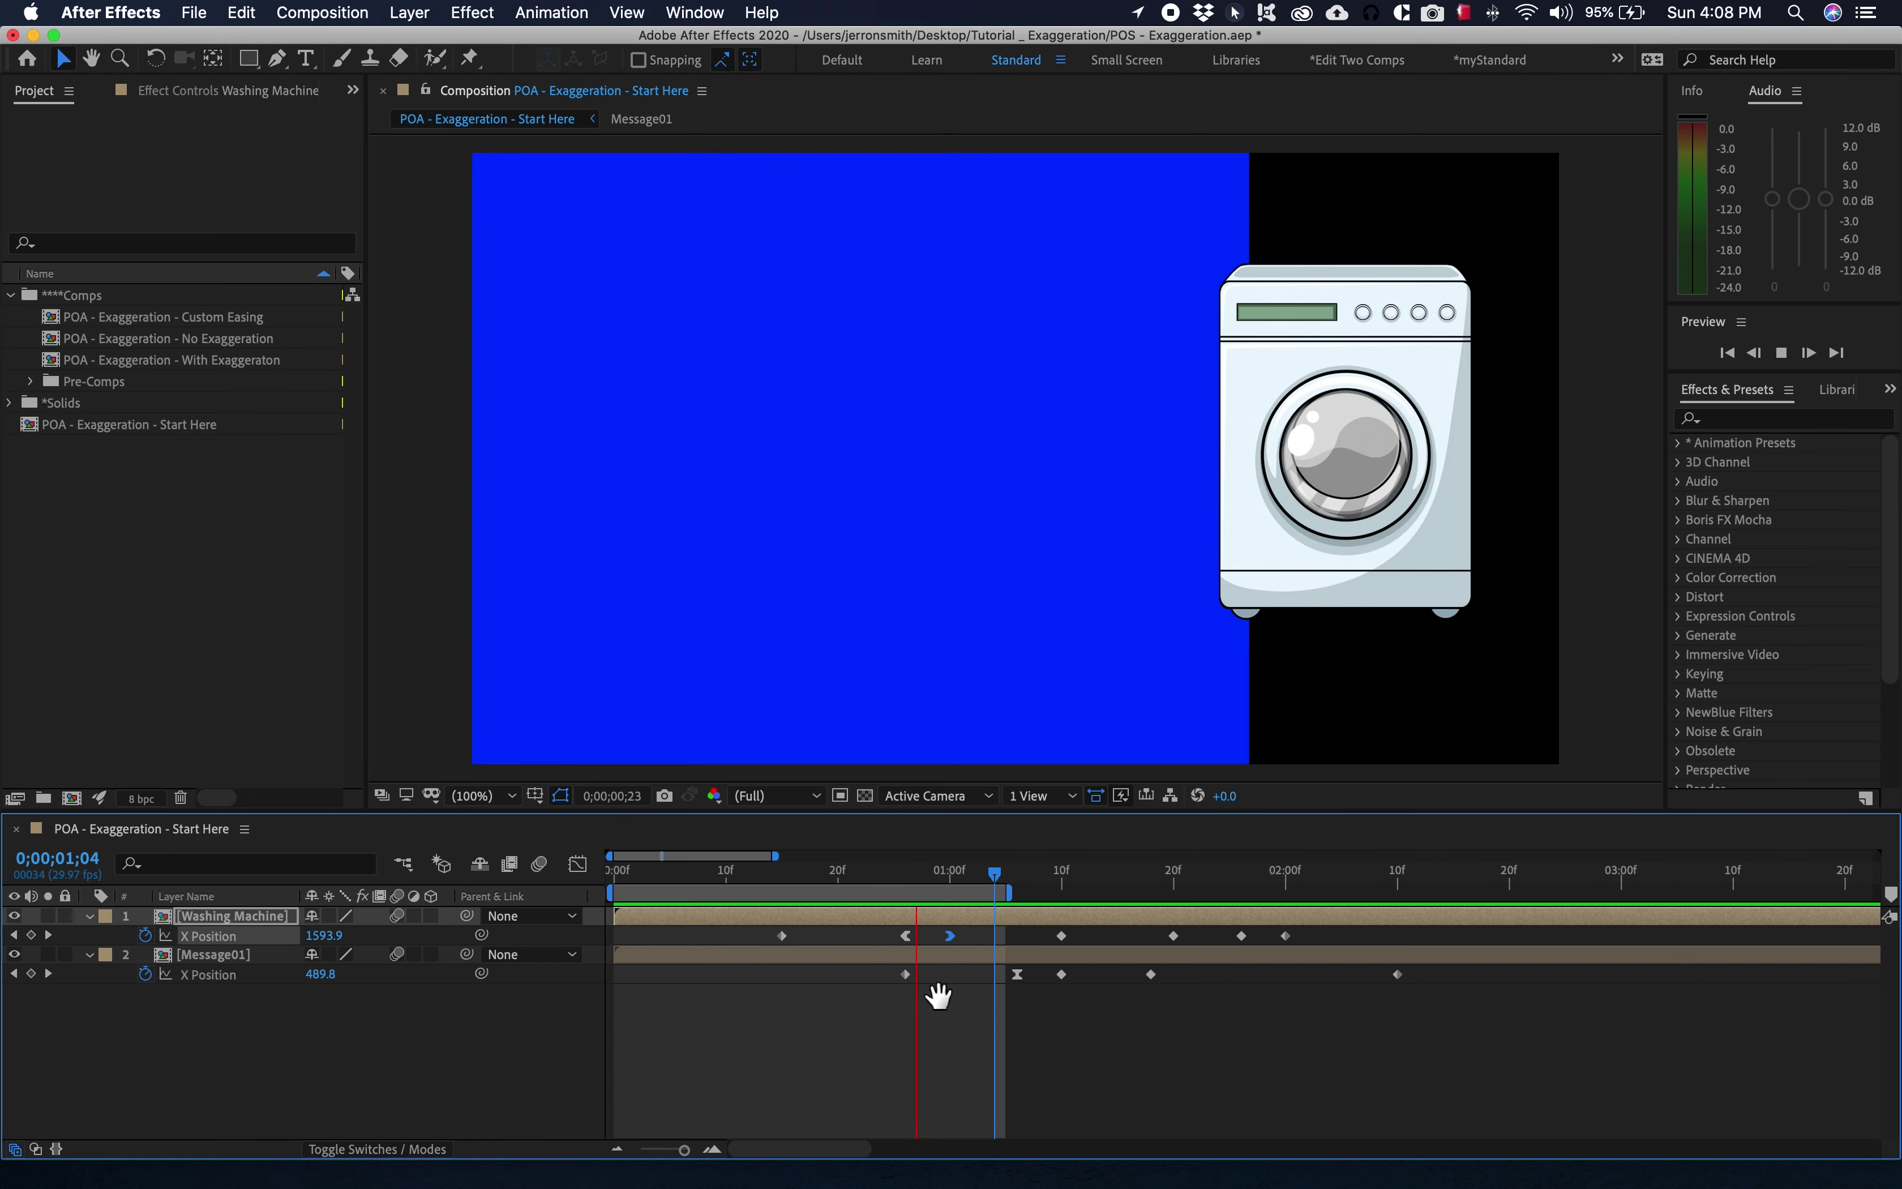
key(space)
Apply Easy Ease Out to the washing machine's X Position keyframe at 0;00;00;15 and preview its entrance.
click(782, 875)
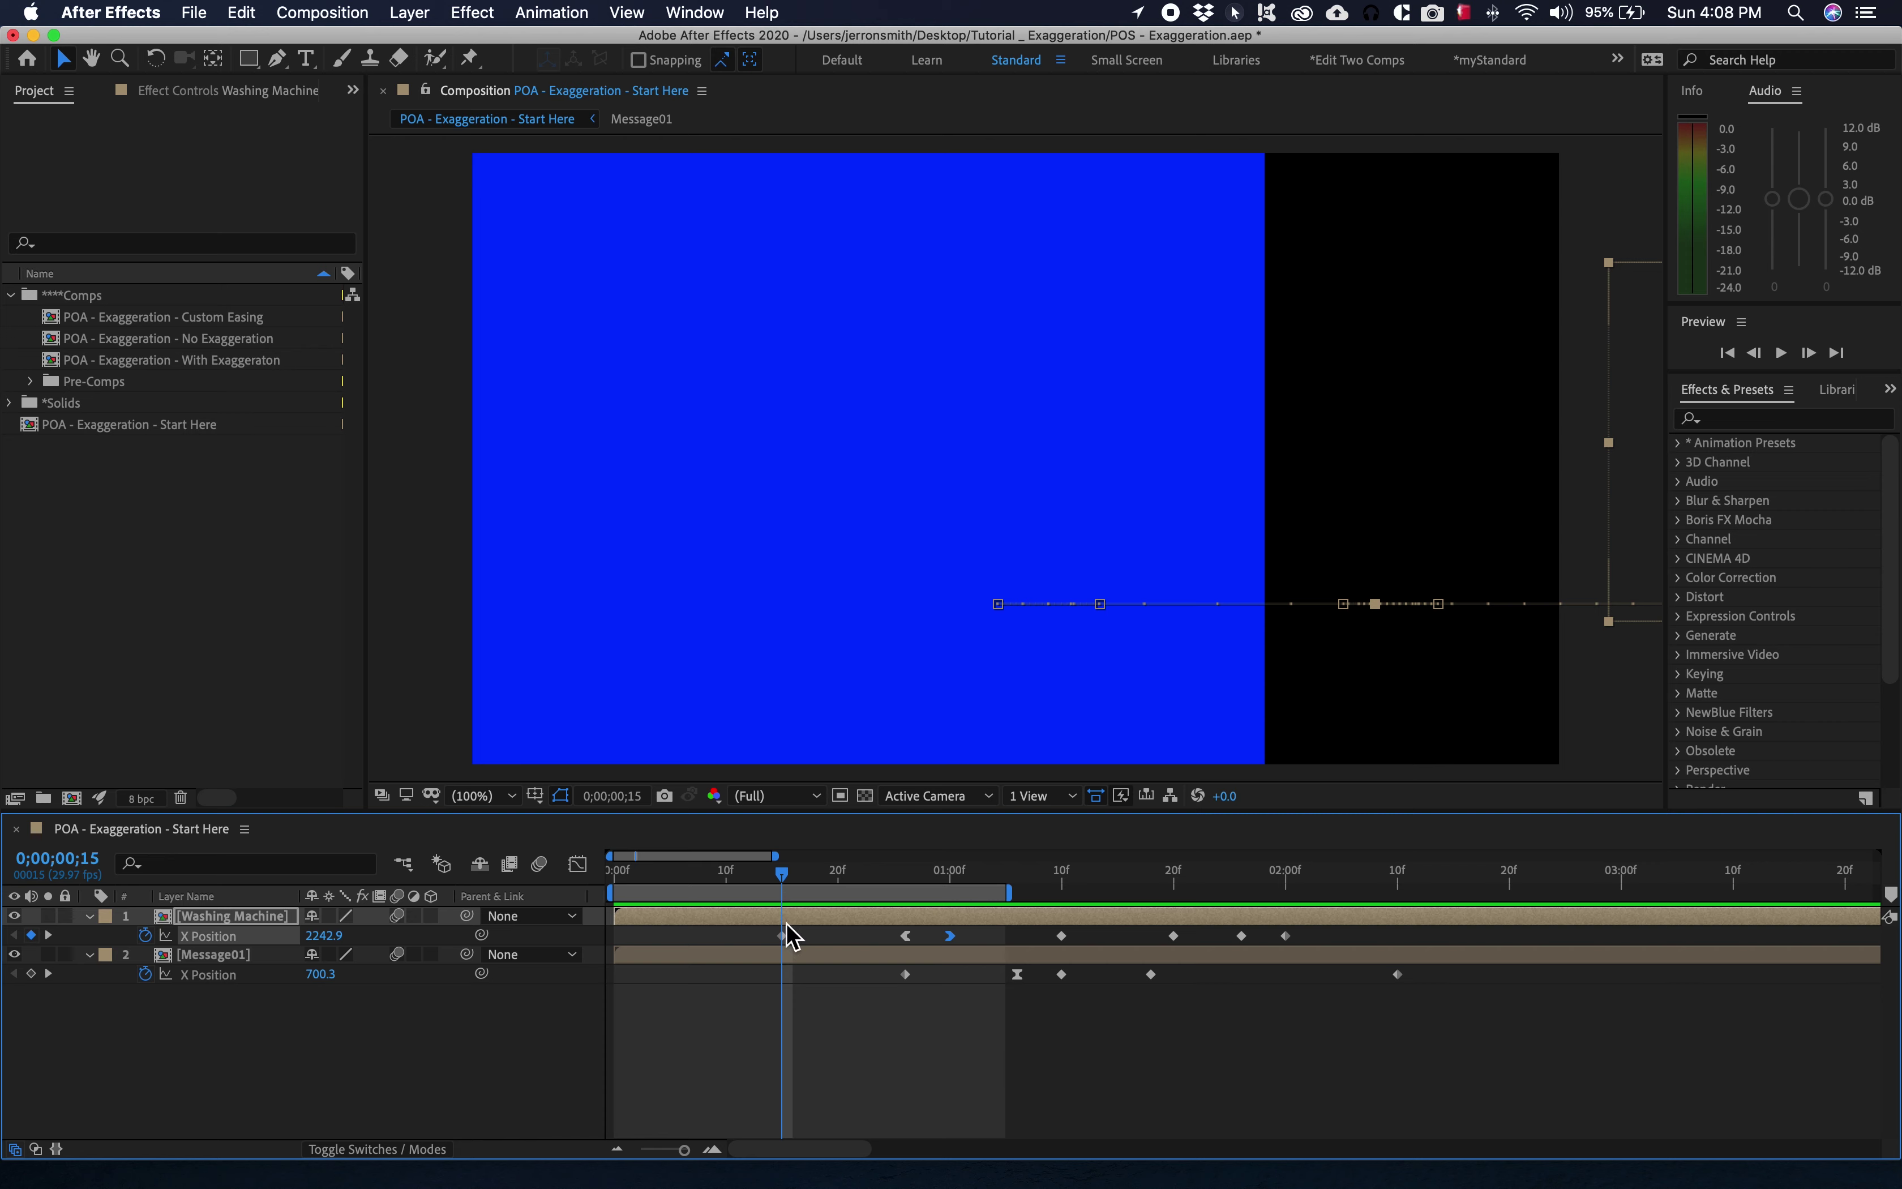
right_click(783, 935)
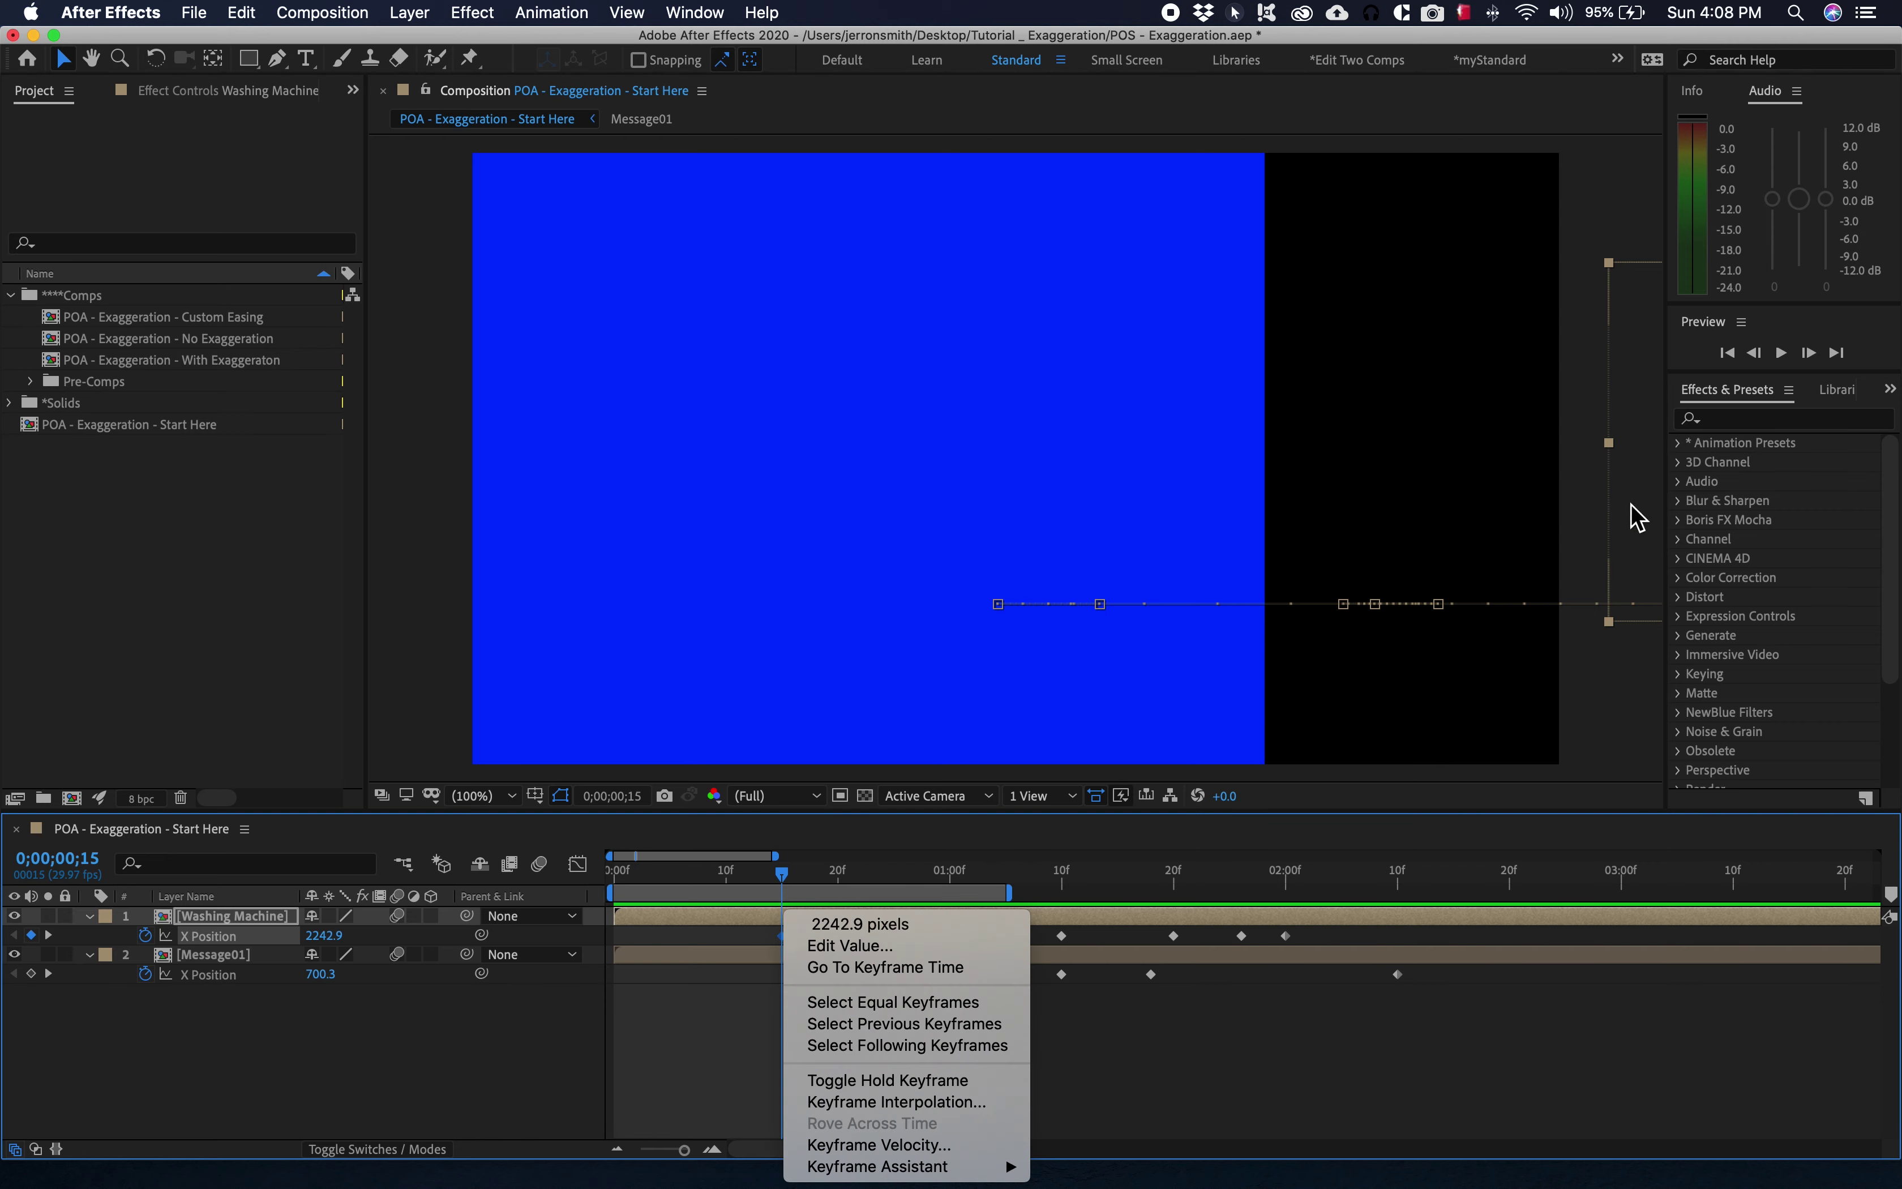
mouse_move(967, 1169)
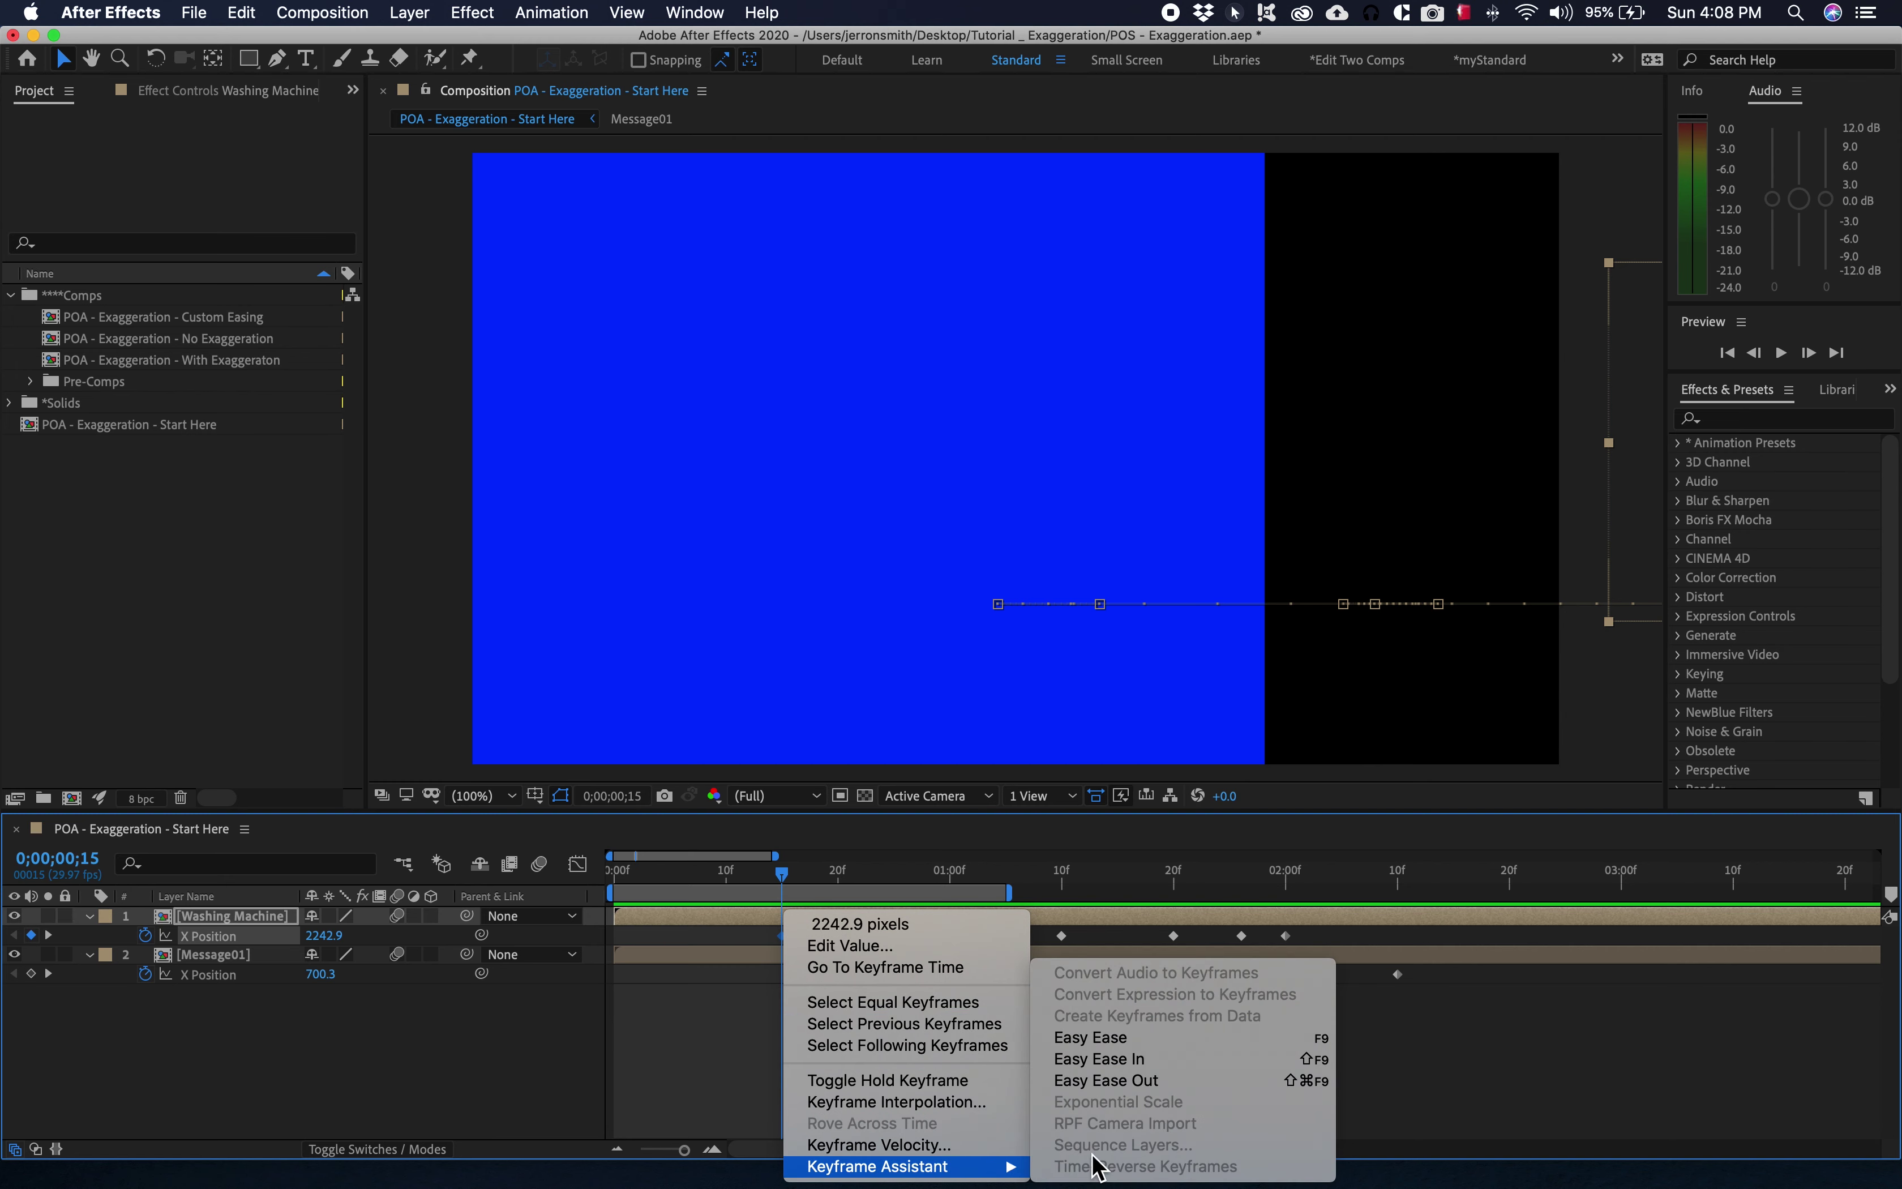
click(1180, 1082)
key(space)
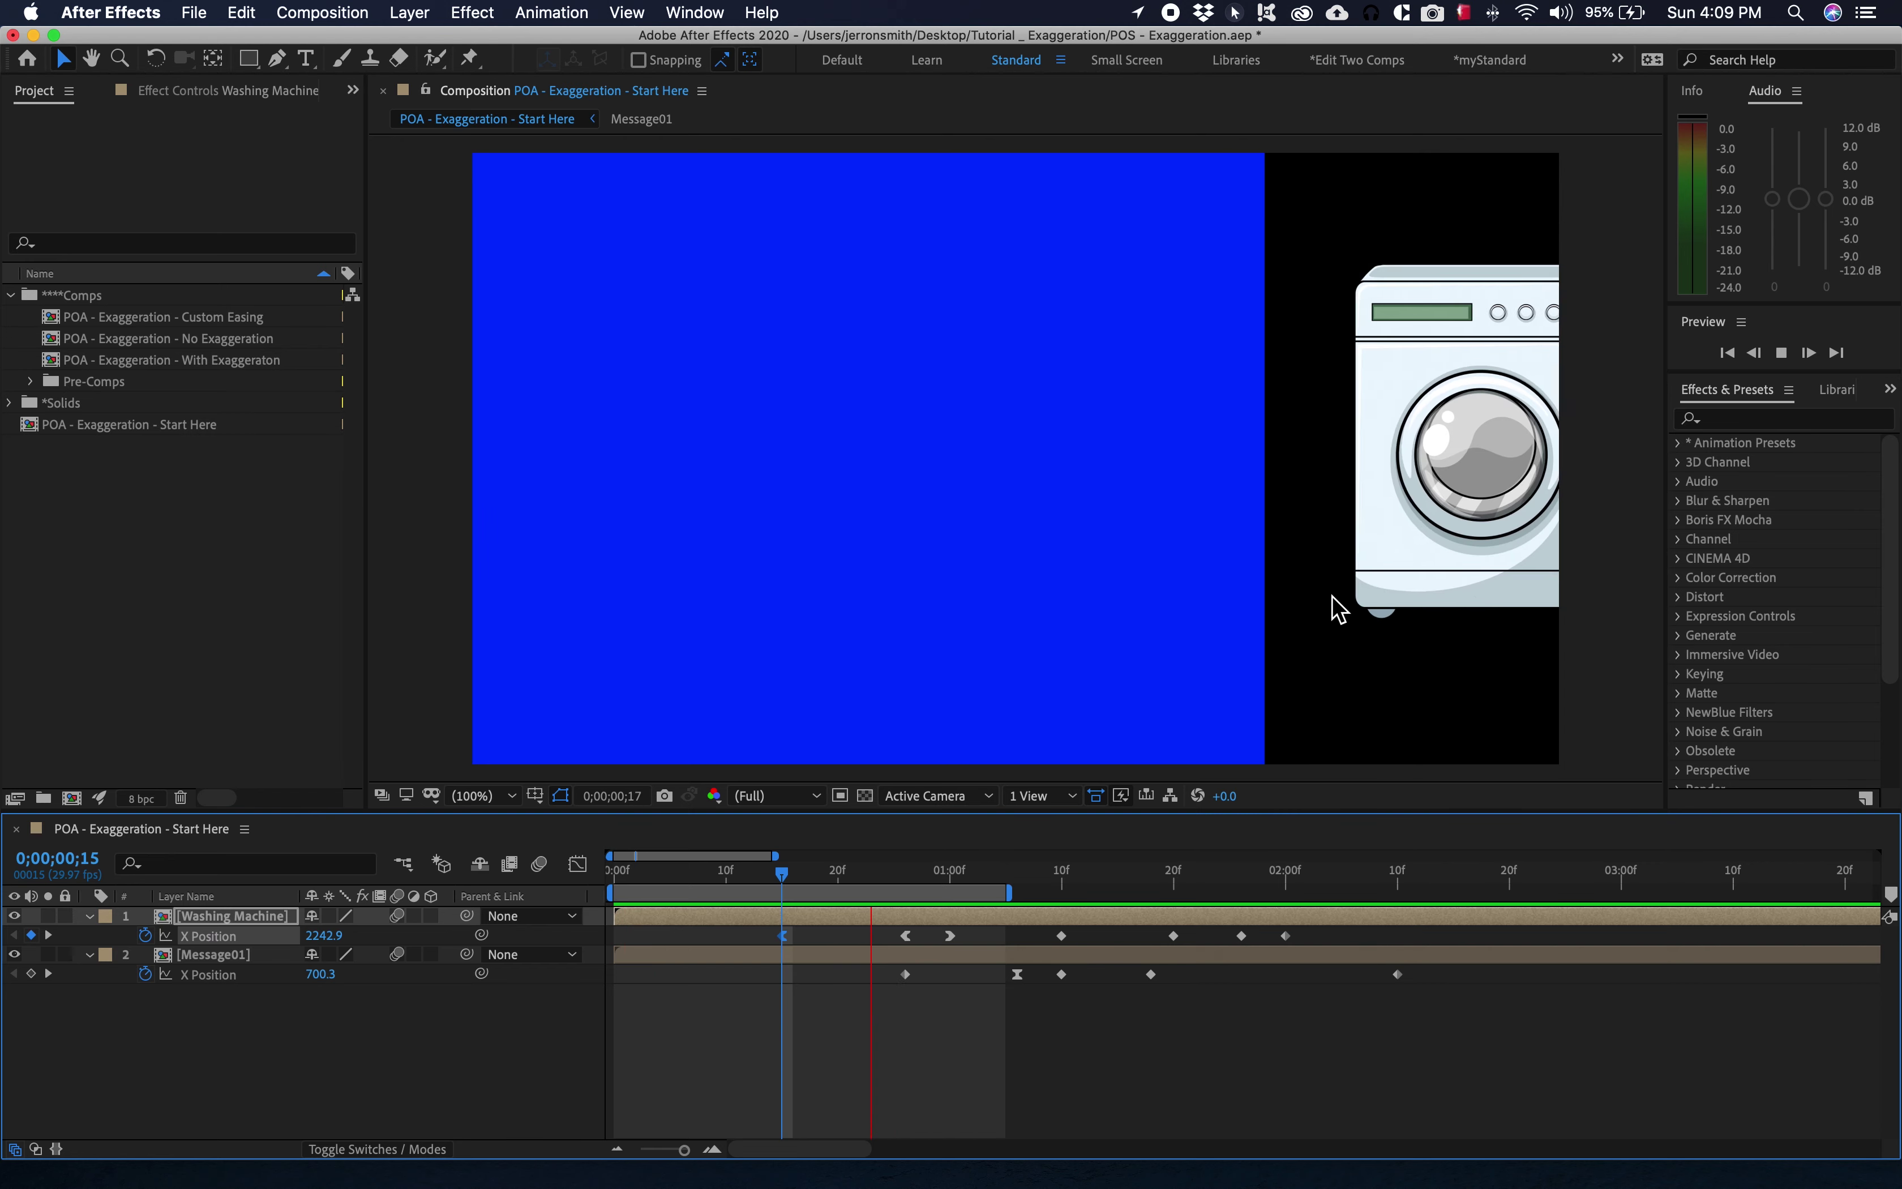
Apply Easy Ease Out to the Message01 layer's X Position keyframe at 0;00;00;26.
key(space)
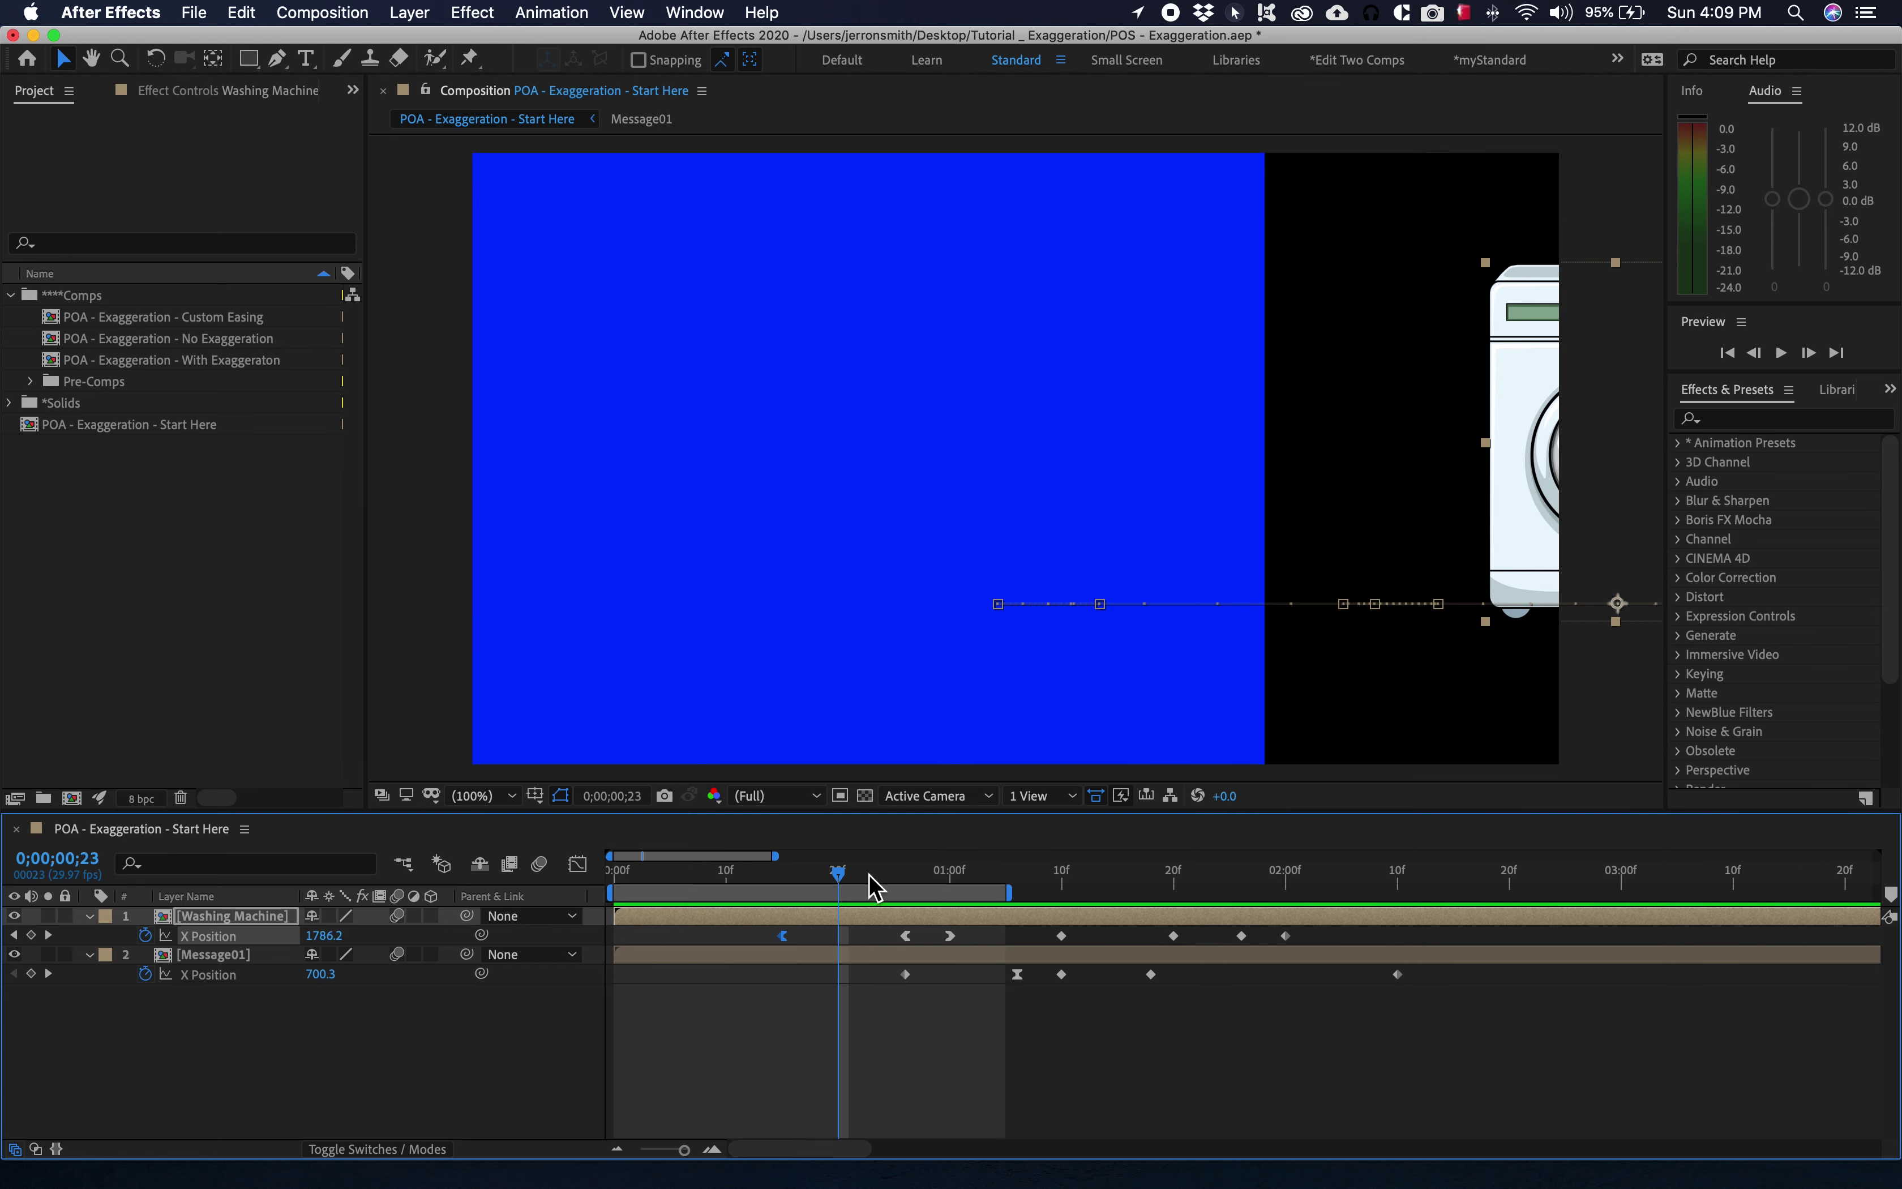
drag(875, 886, 898, 883)
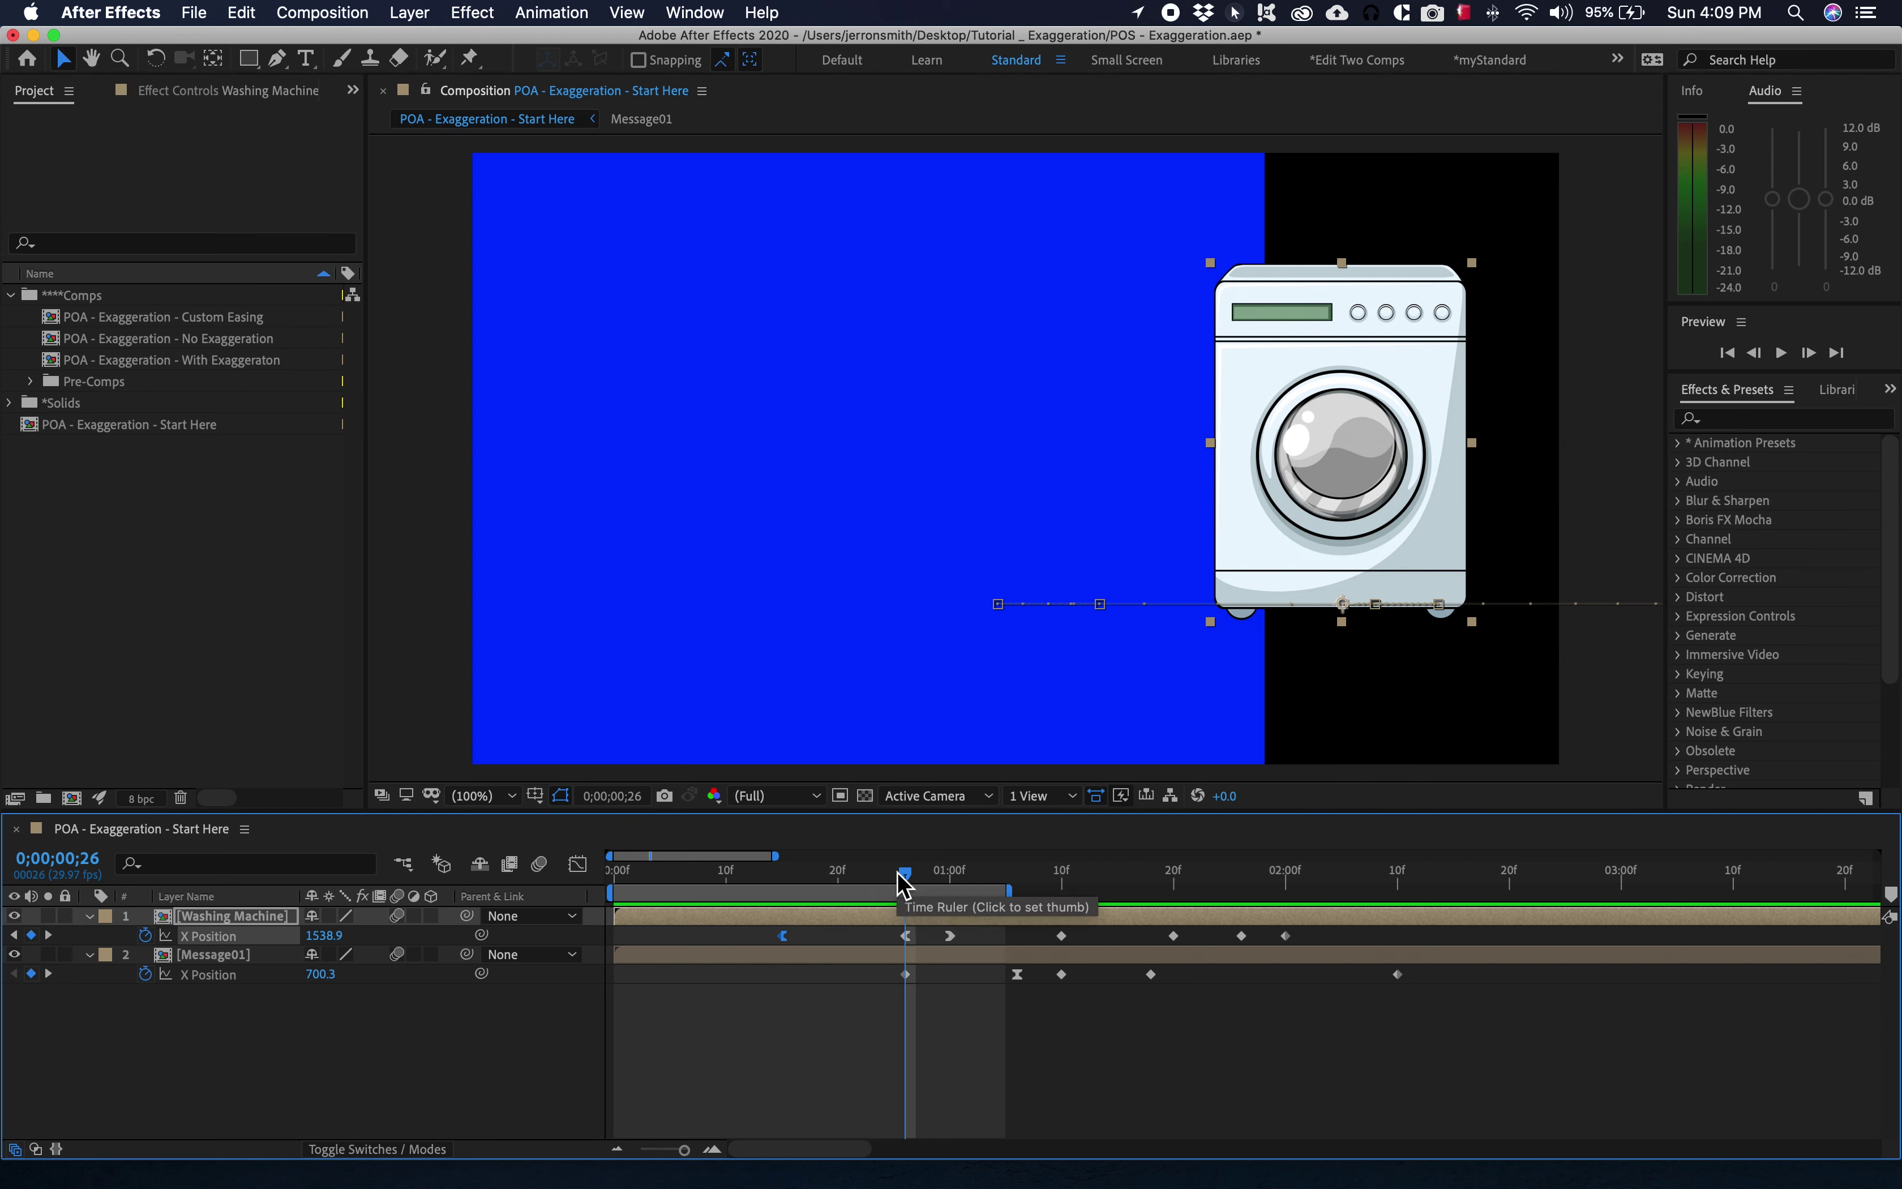
click(905, 975)
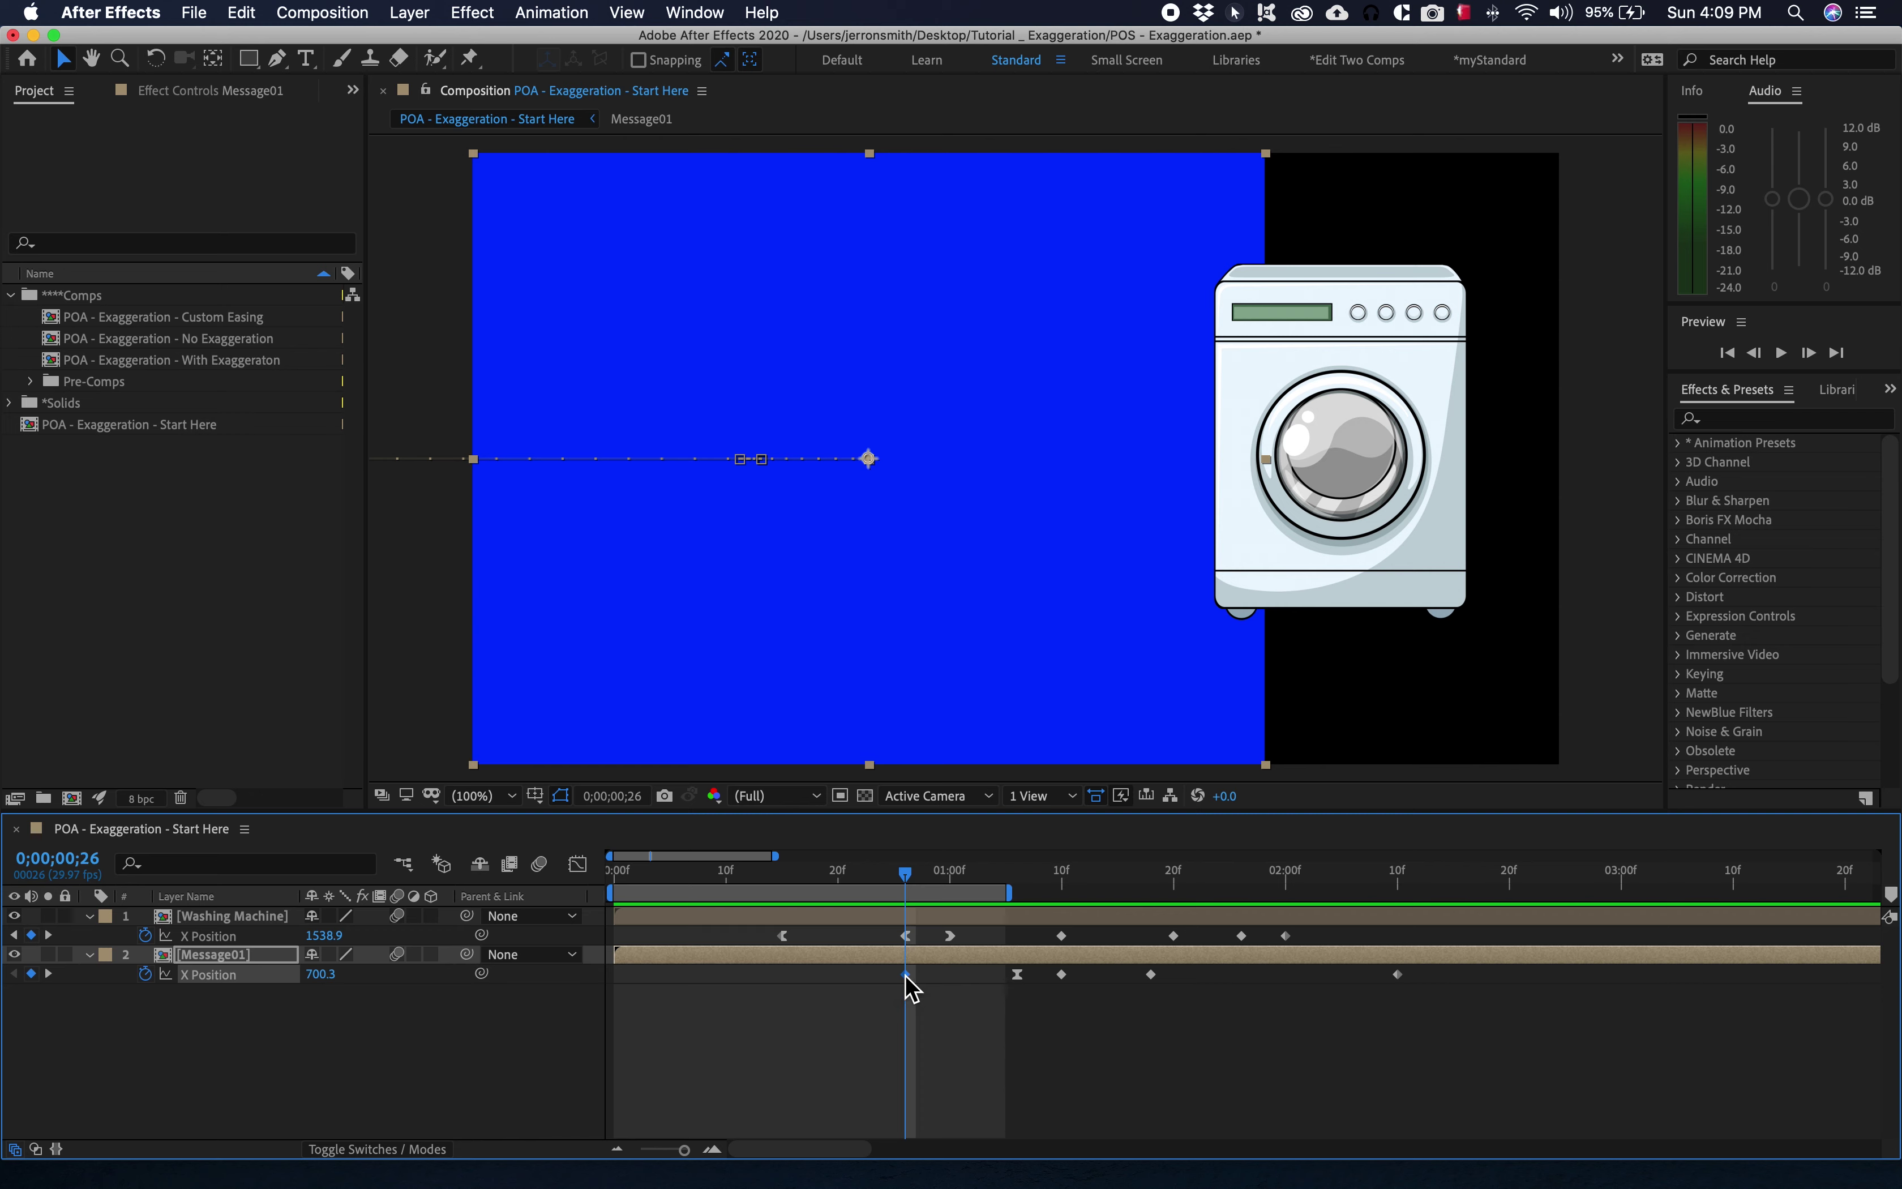
right_click(905, 975)
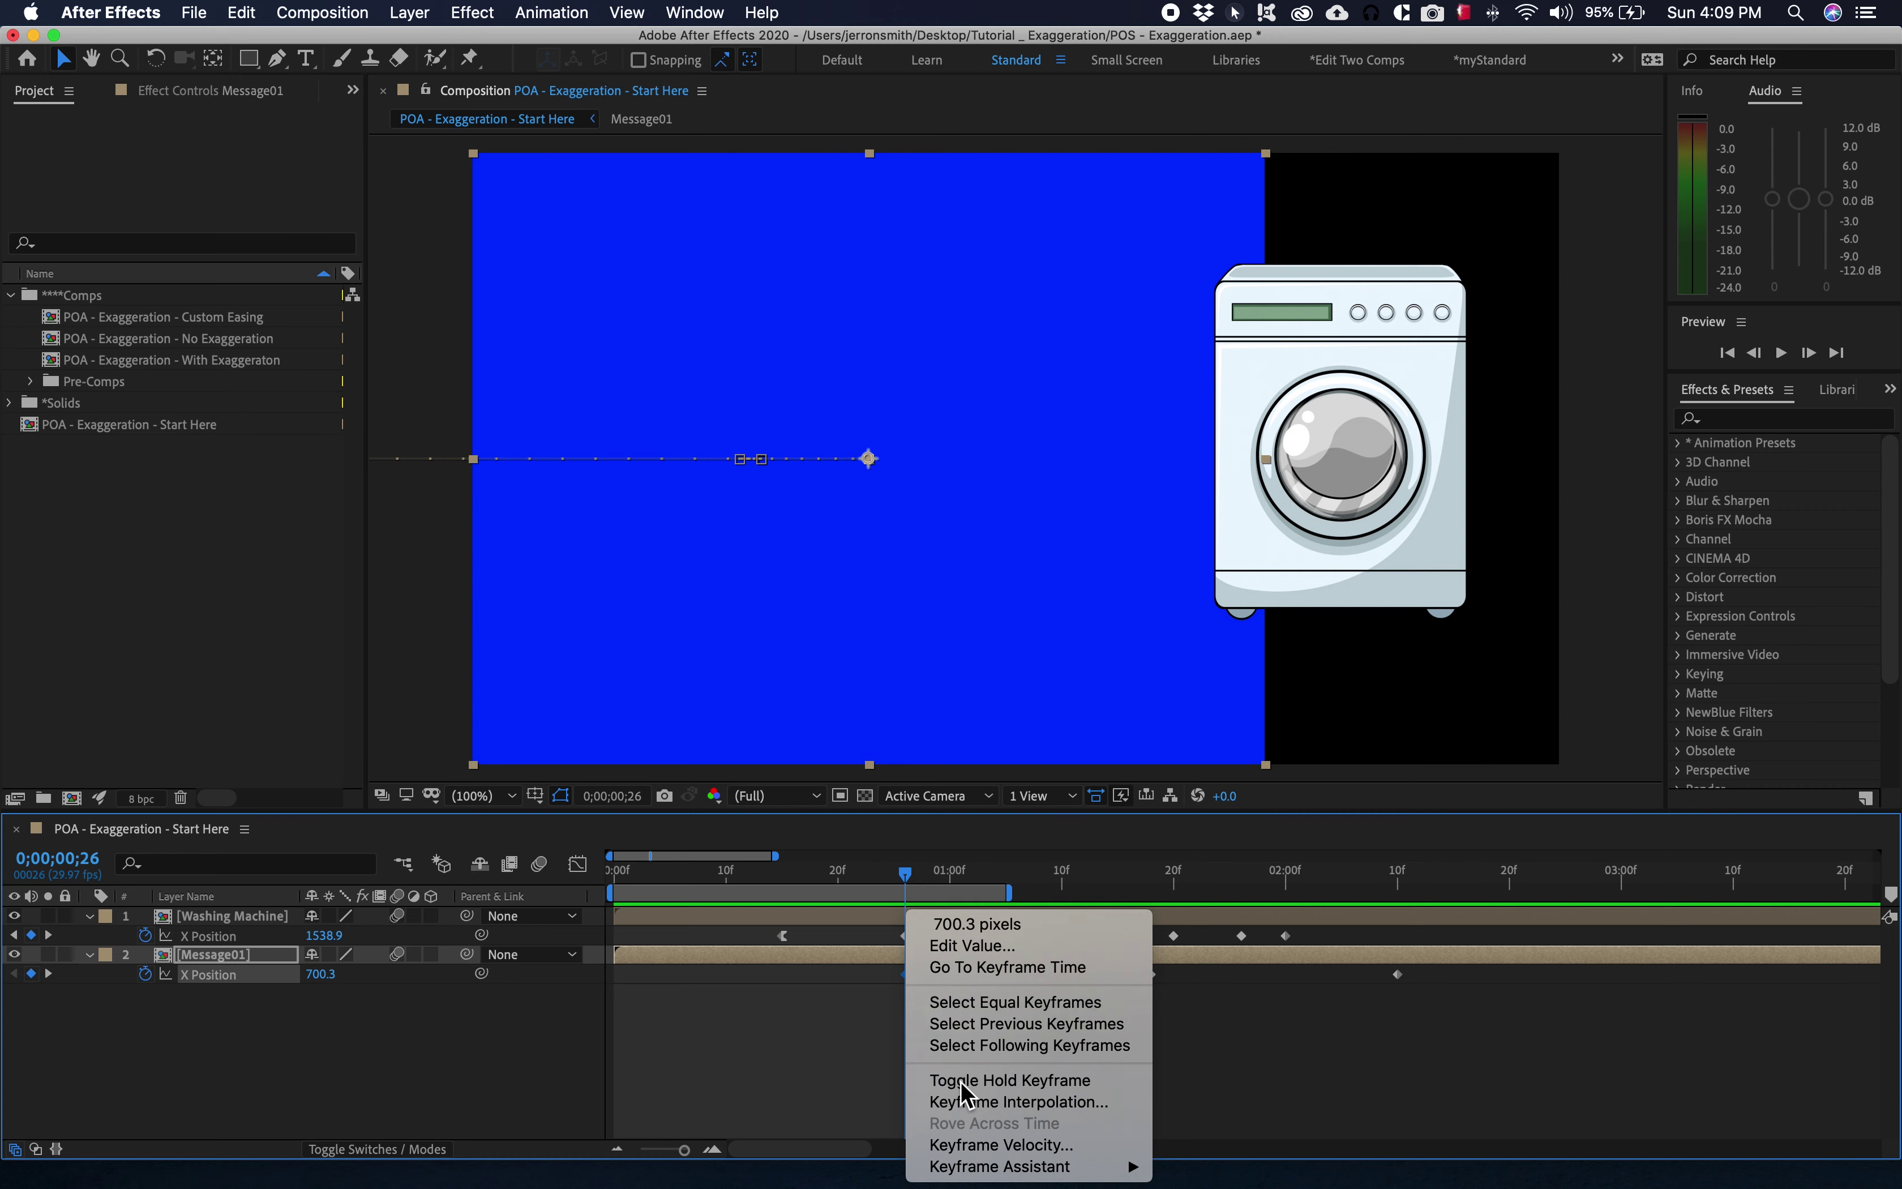
mouse_move(1022, 1167)
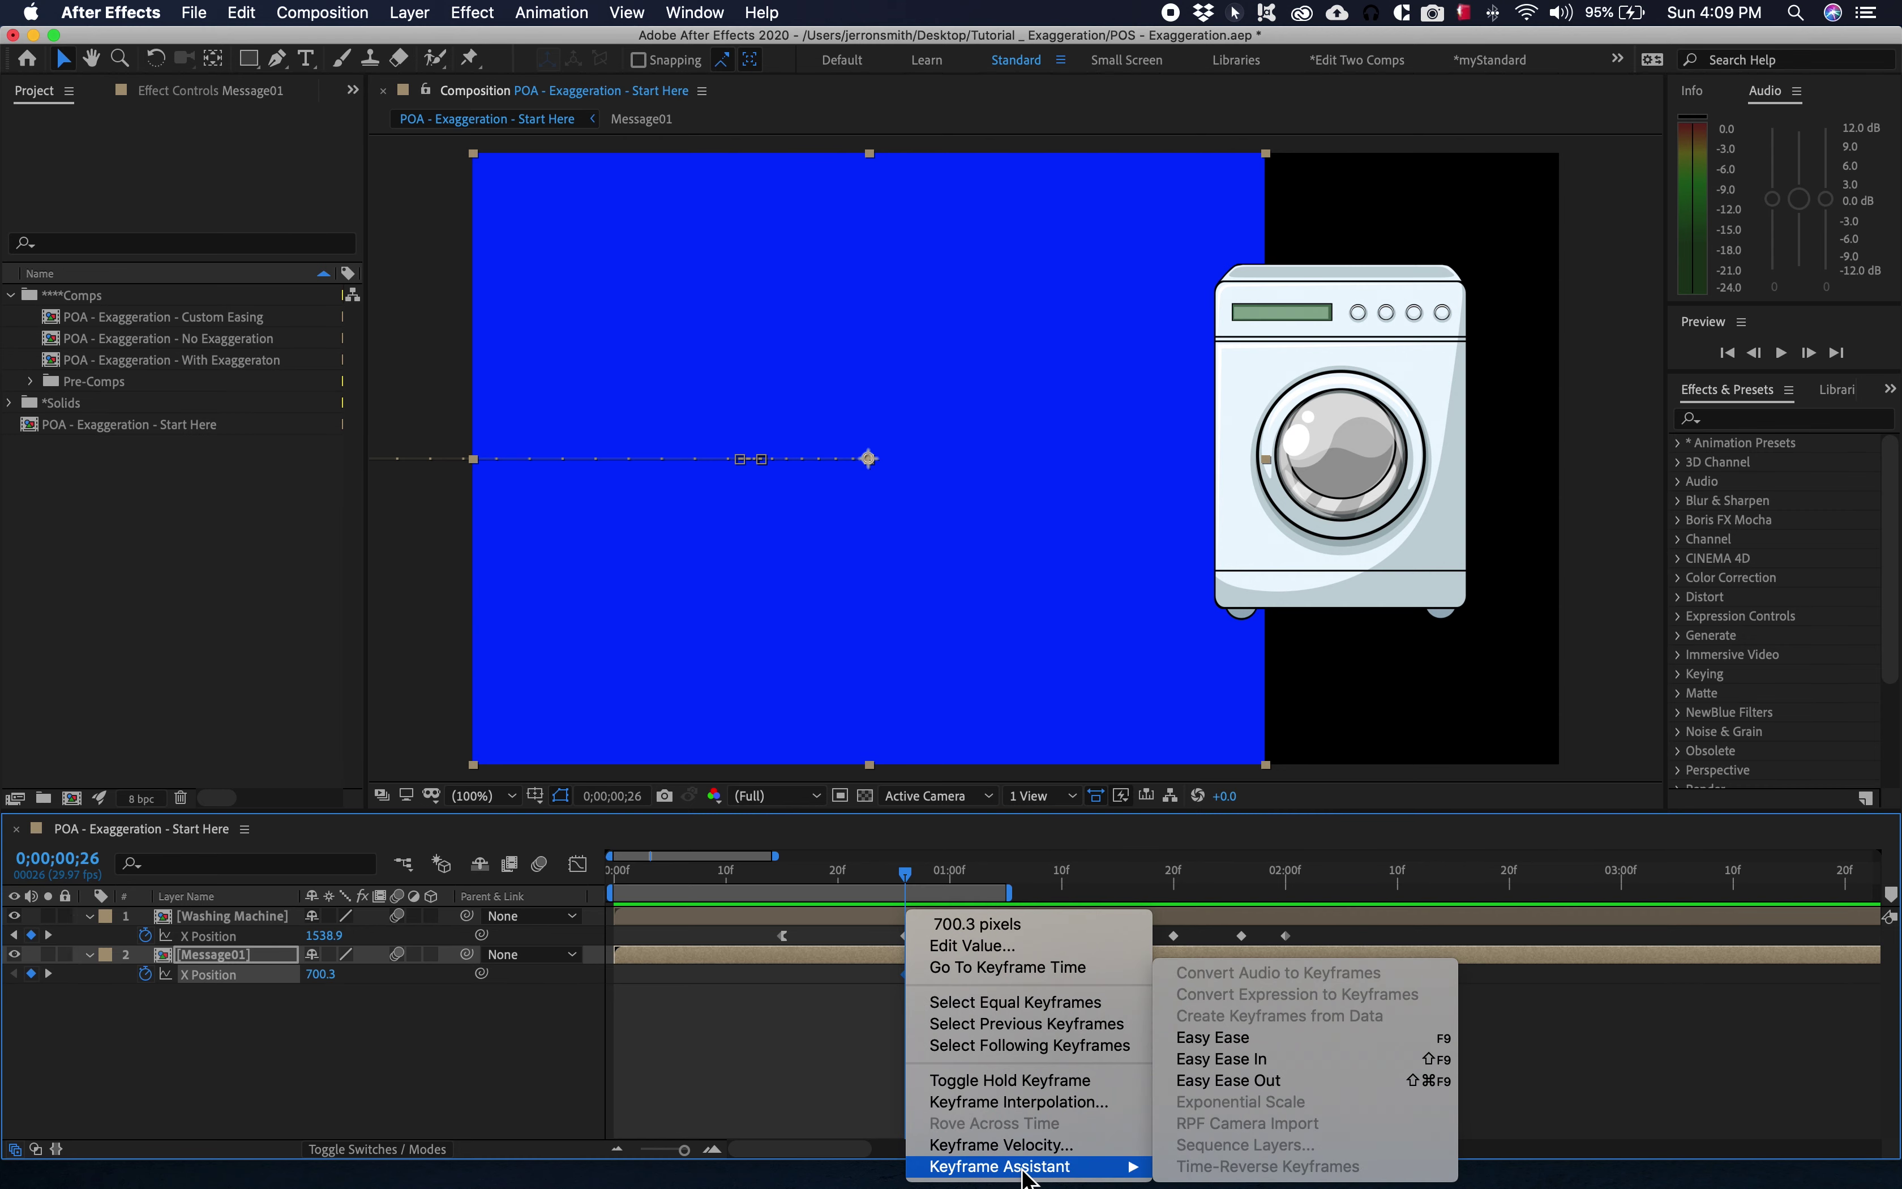
click(1255, 1083)
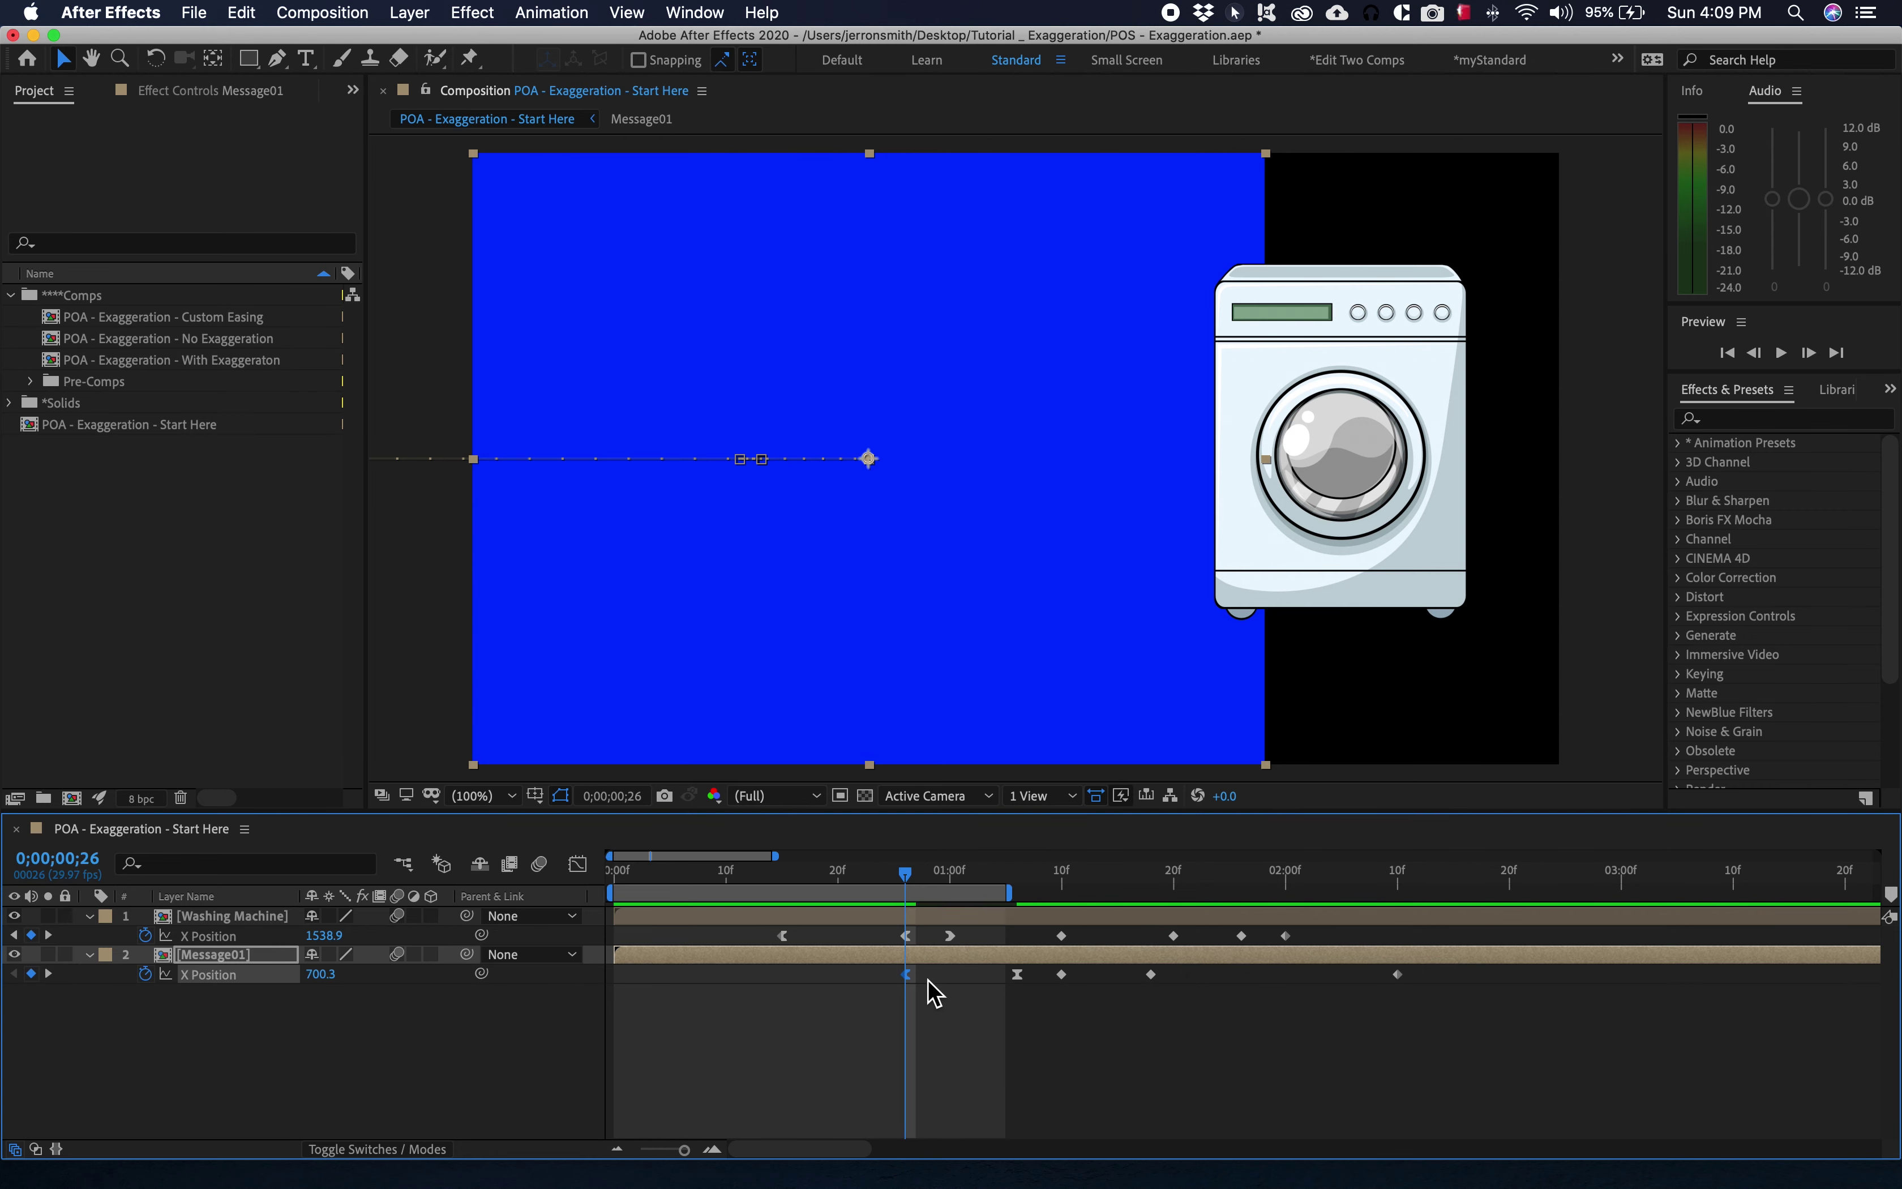
Extend the work area past 0;00;01;20, apply Easy Ease In to Message01's X Position keyframe at 0;00;01;10, and preview.
drag(1016, 891, 1210, 892)
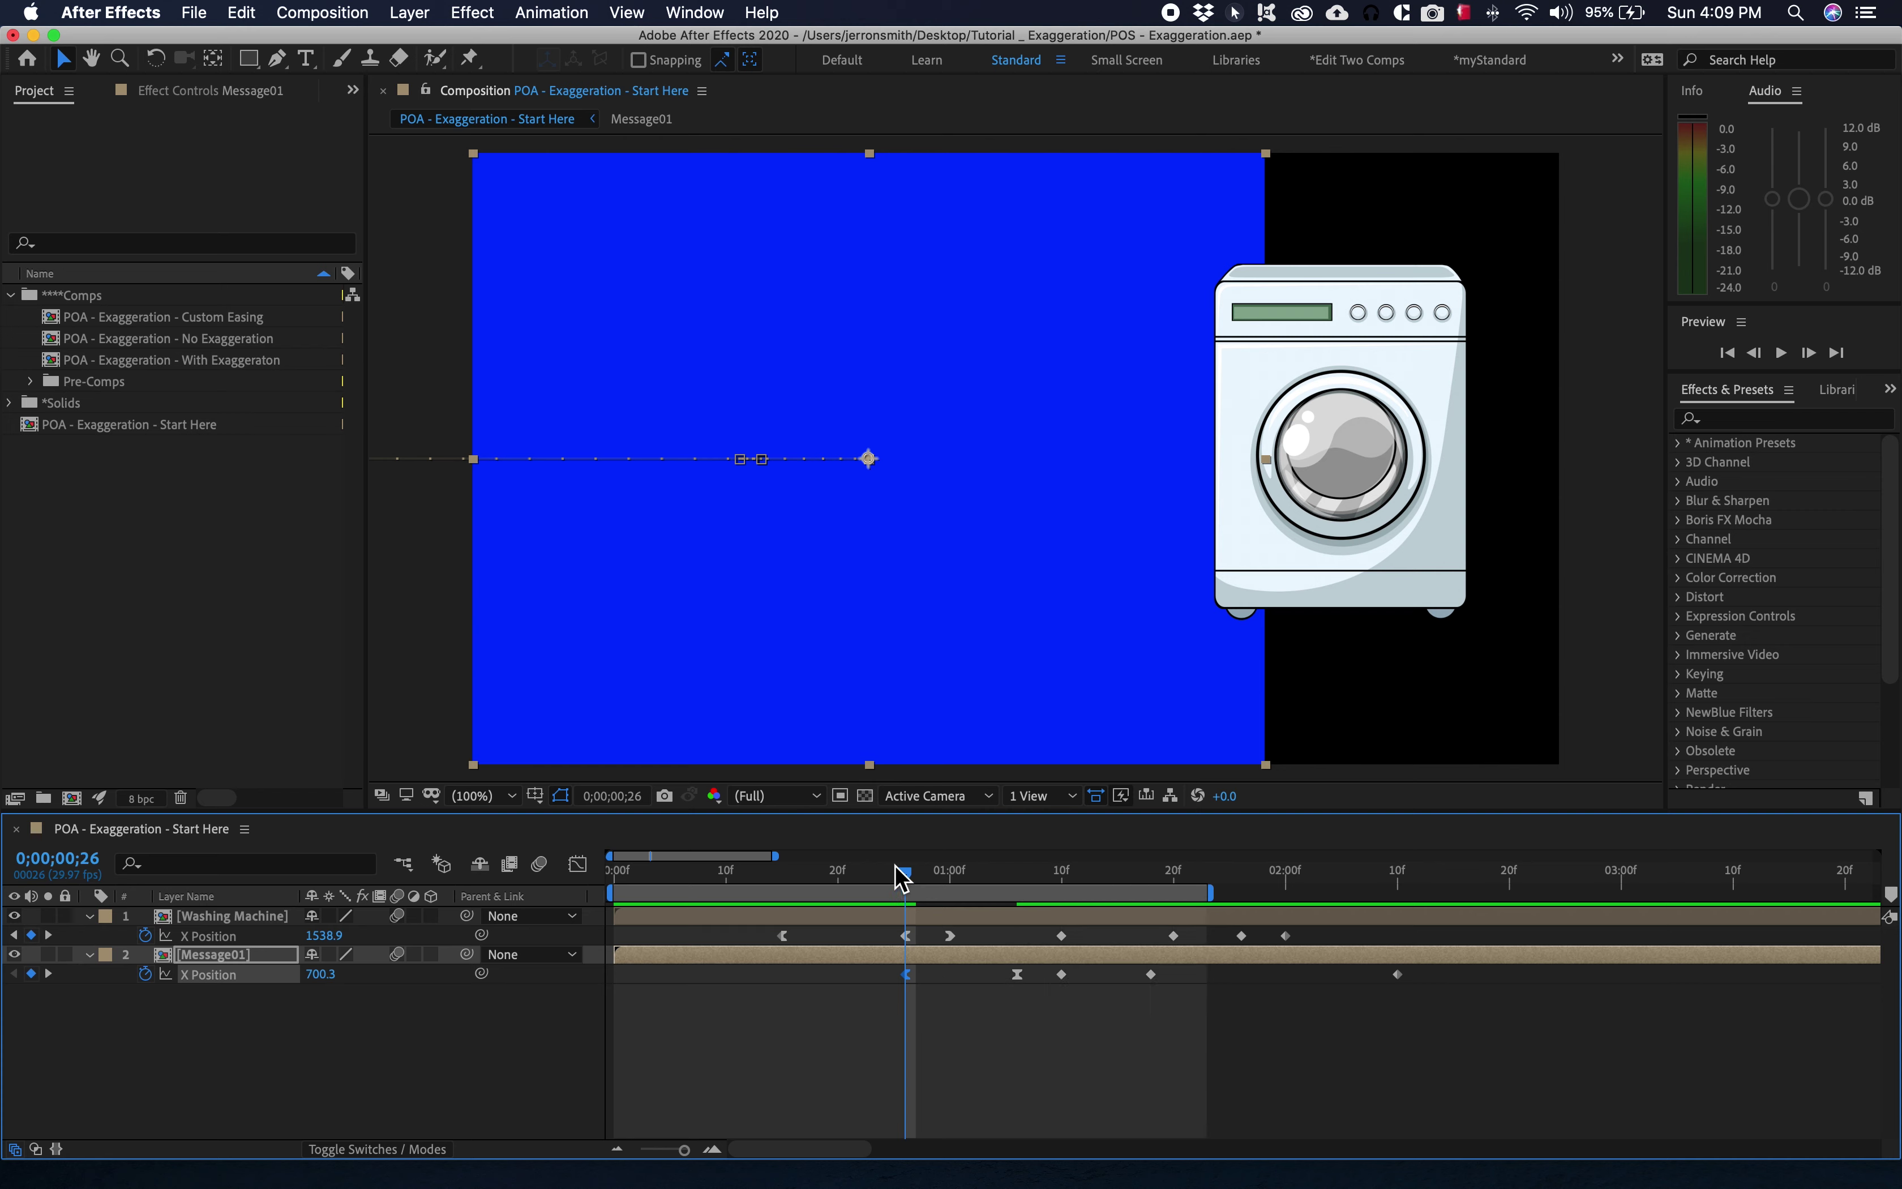
drag(906, 879, 1019, 904)
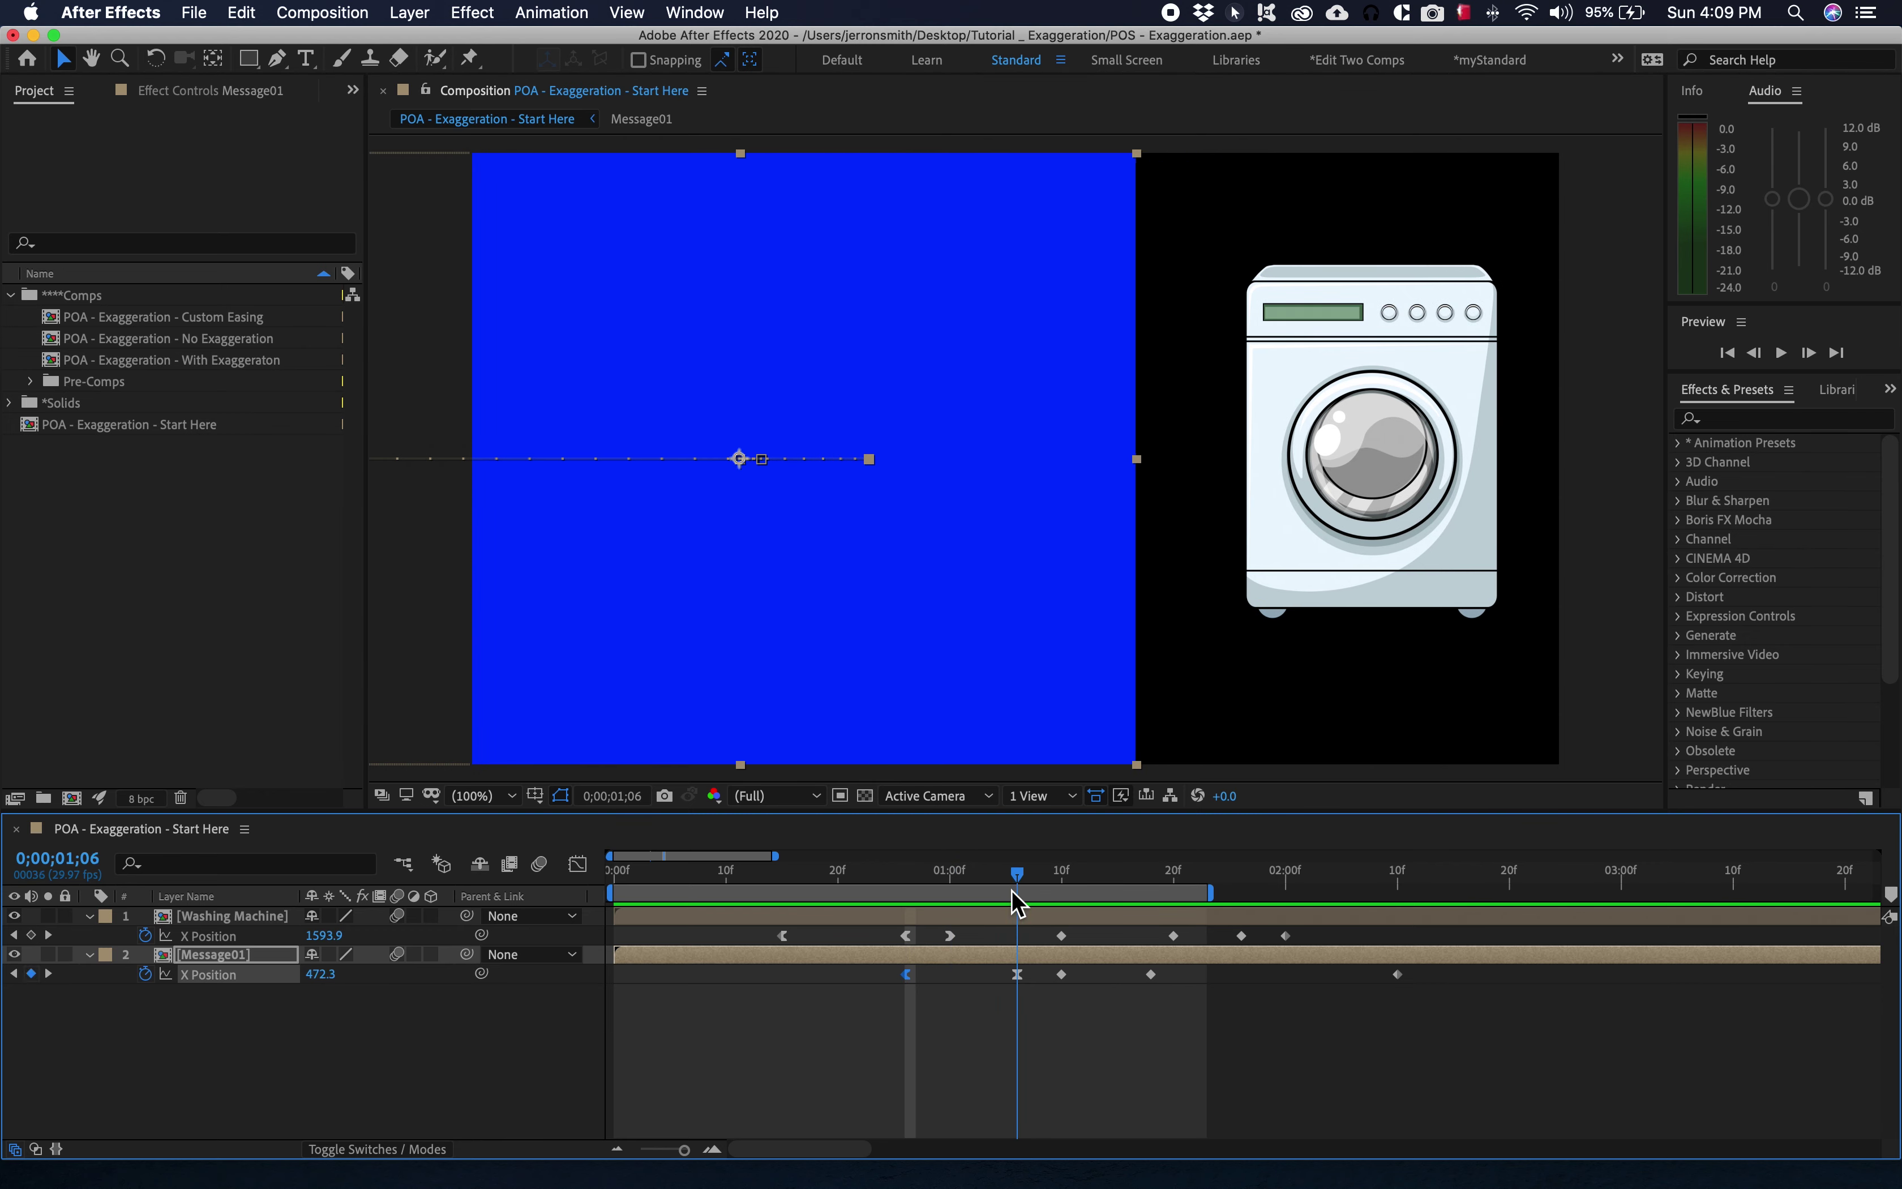
drag(1018, 892, 1061, 892)
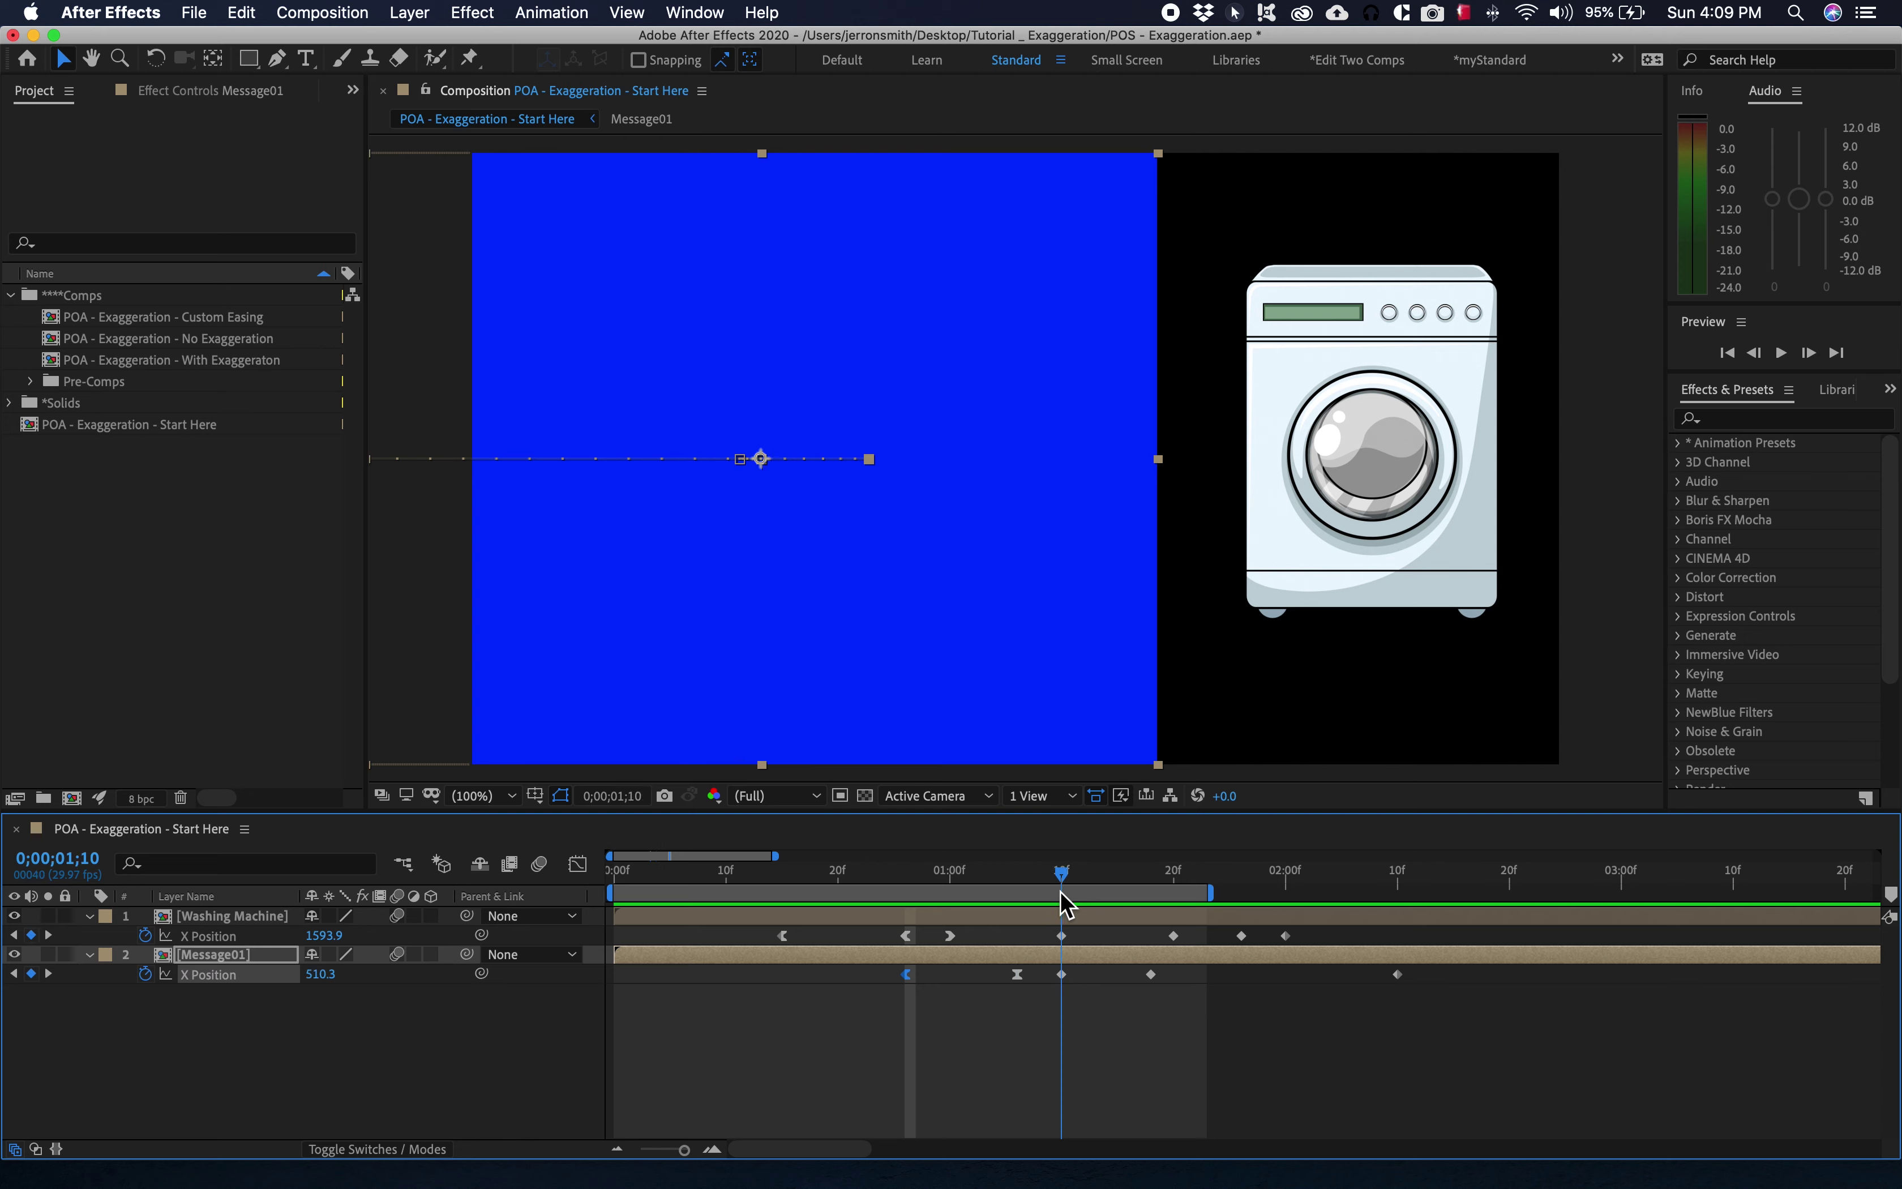
right_click(1063, 975)
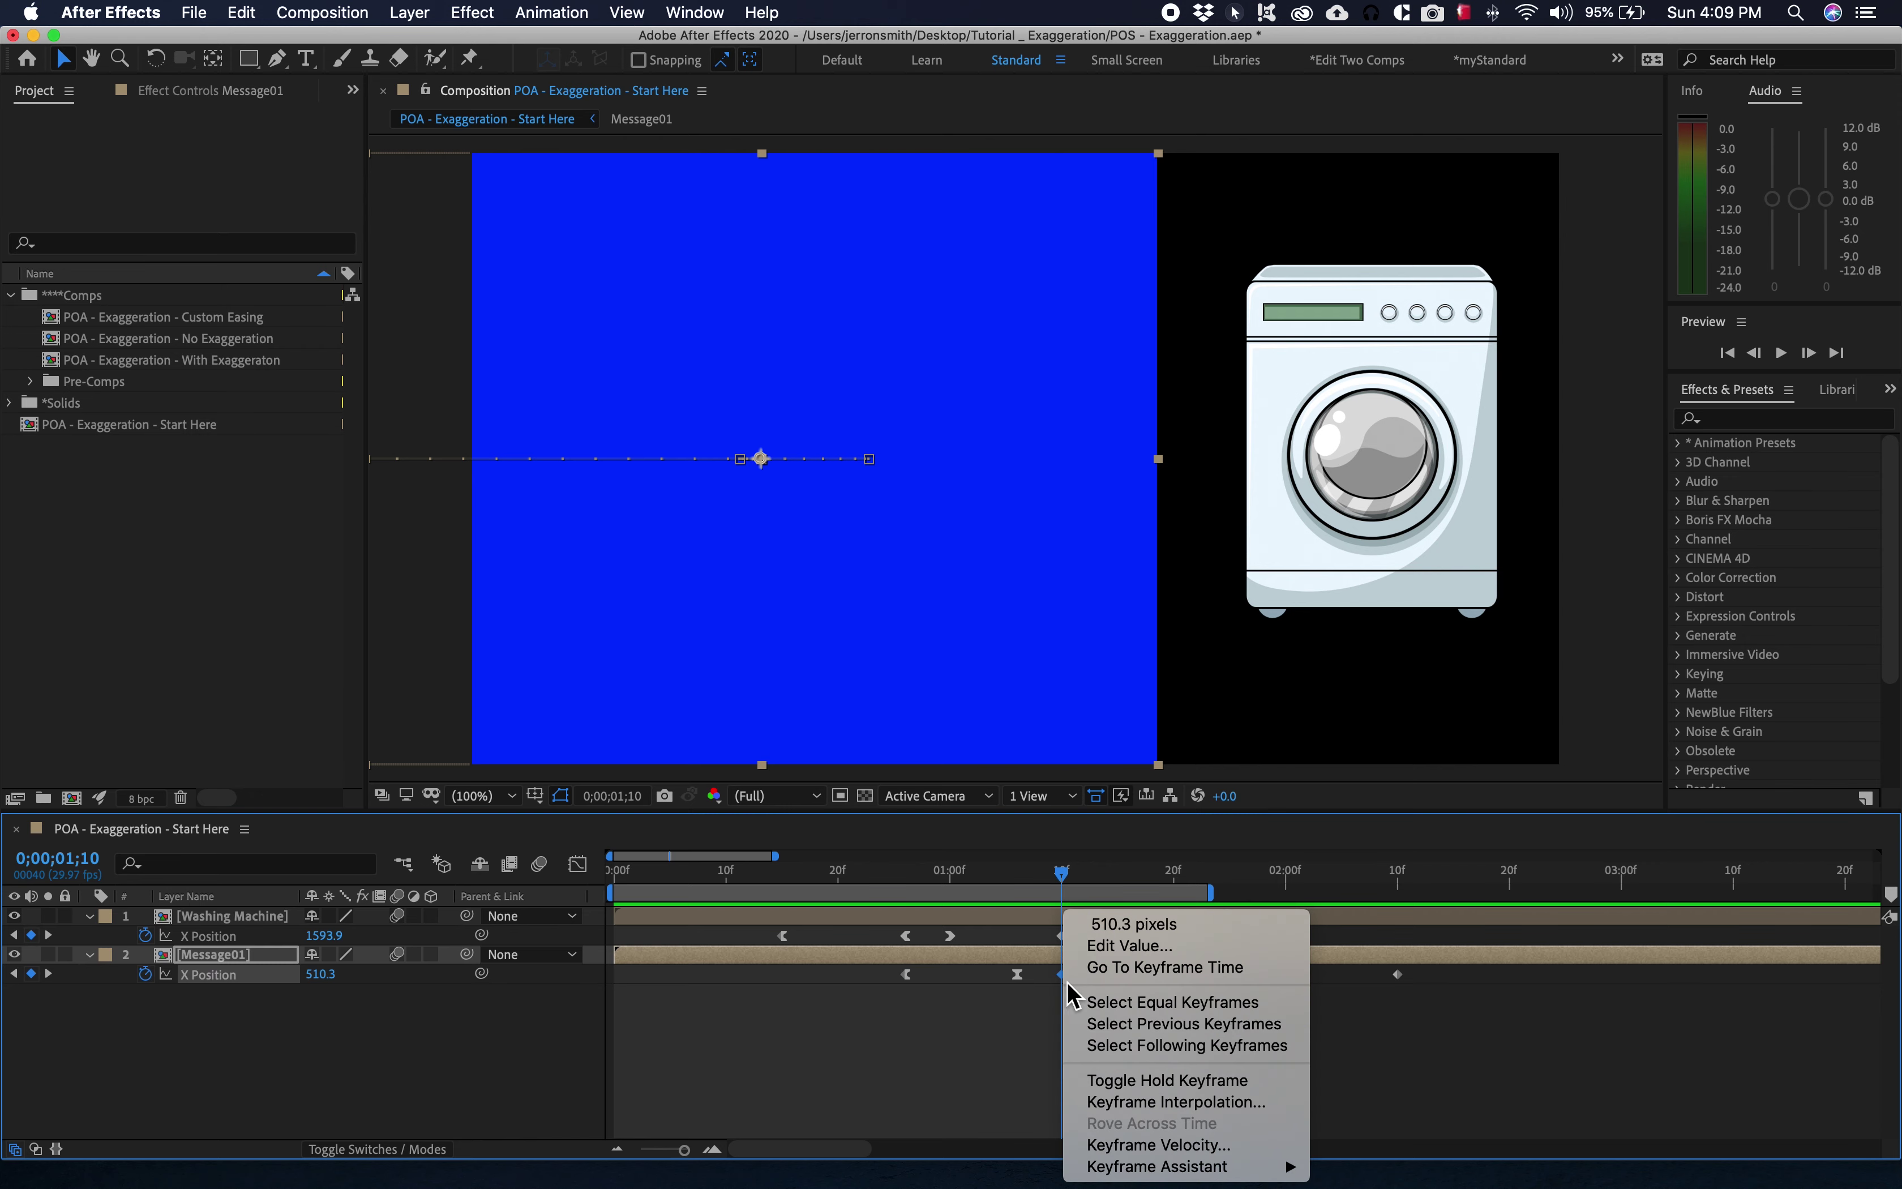
mouse_move(1253, 1167)
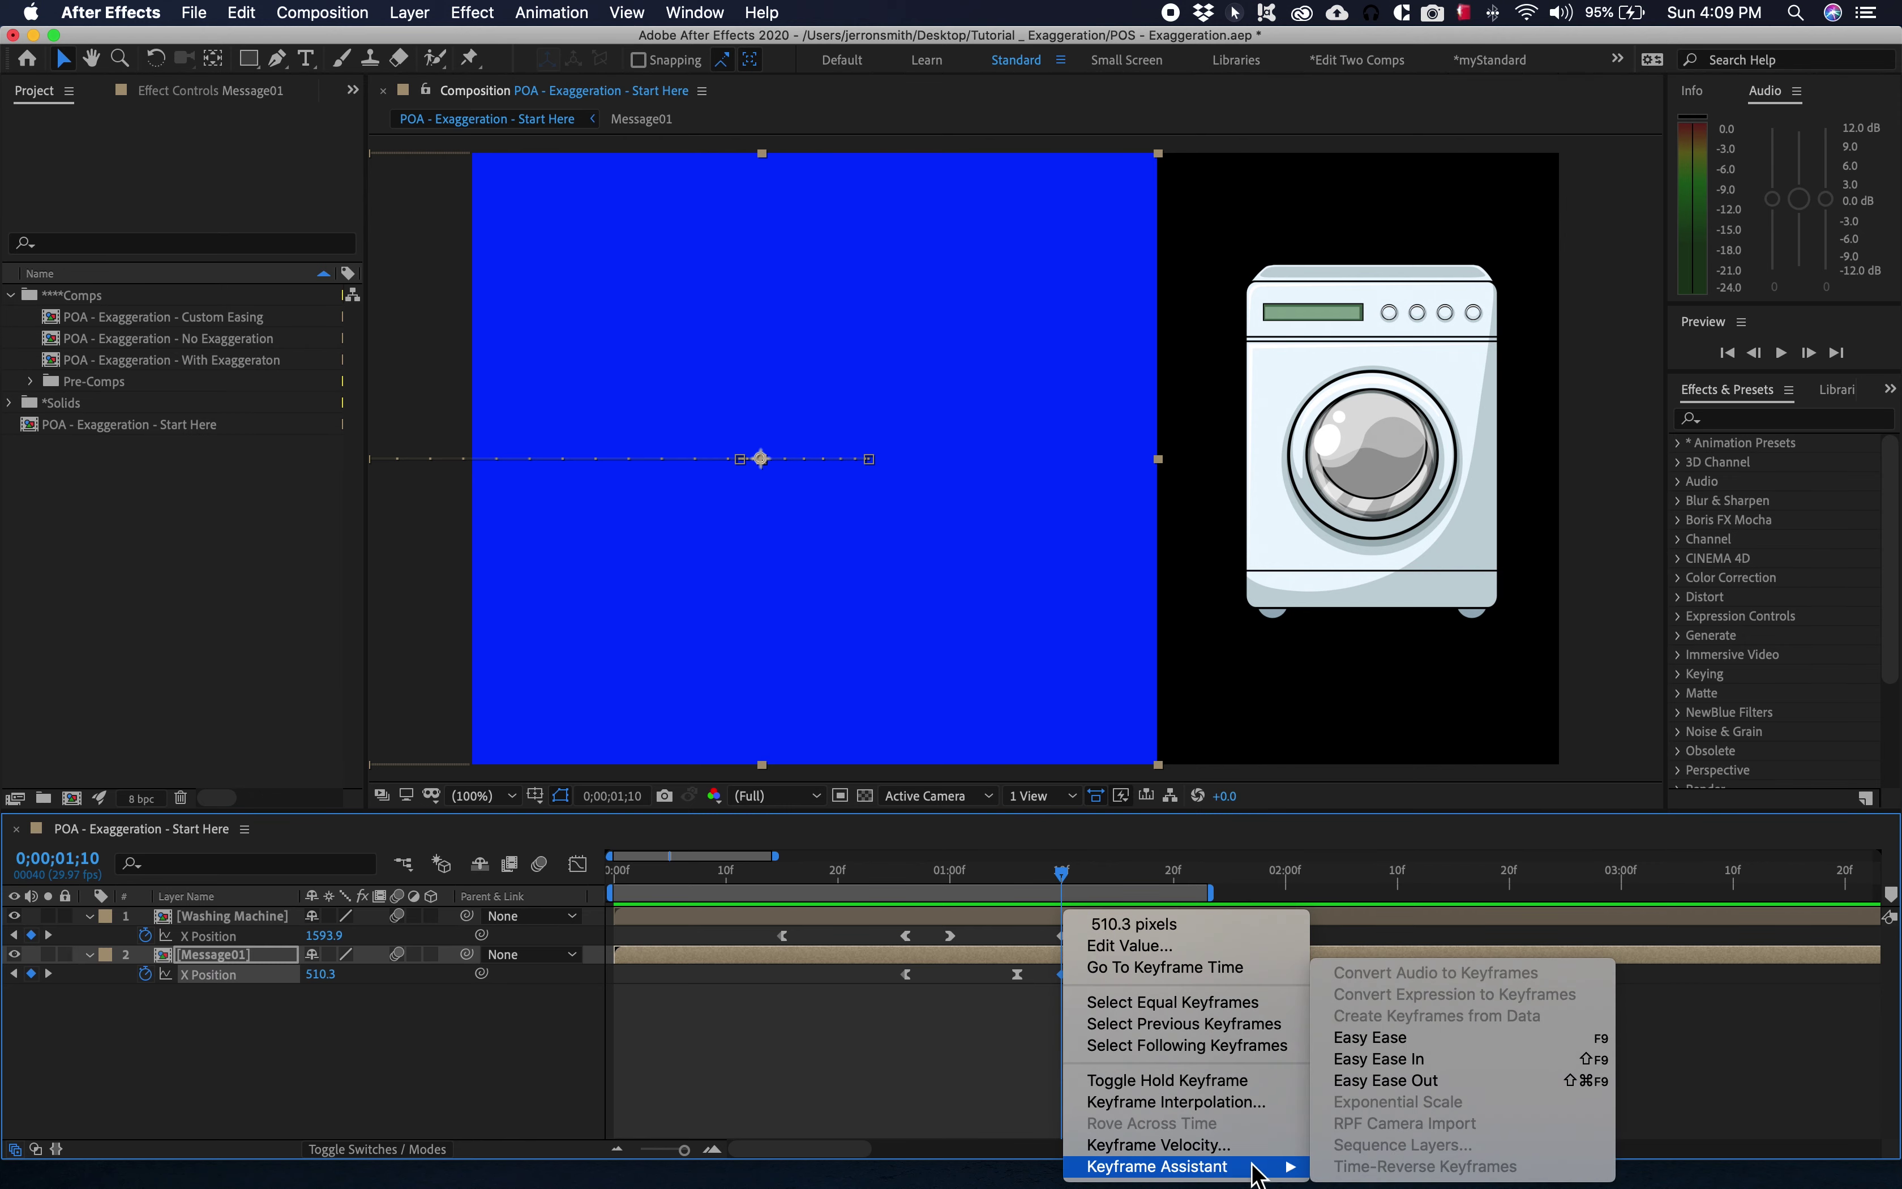
click(1417, 1062)
click(1077, 884)
key(space)
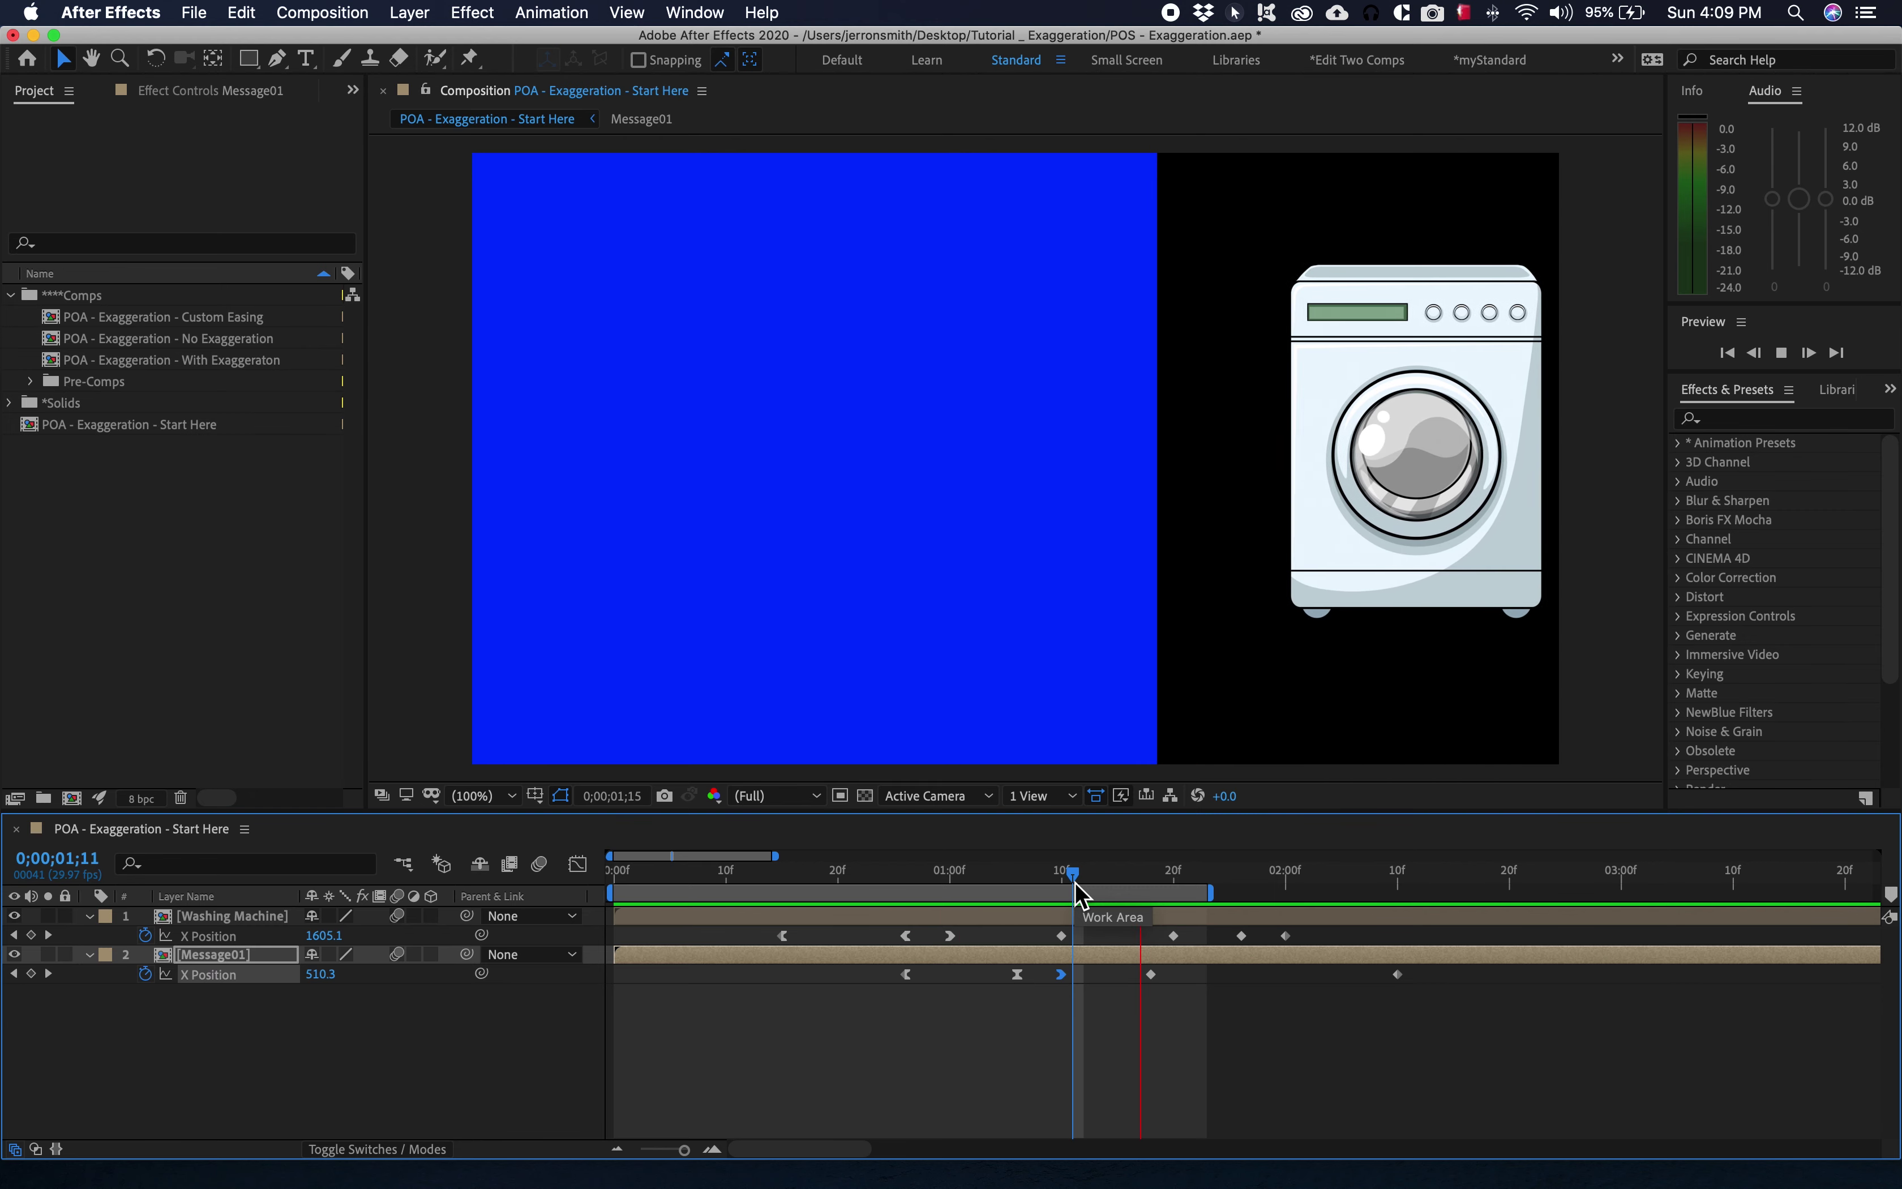
click(1065, 881)
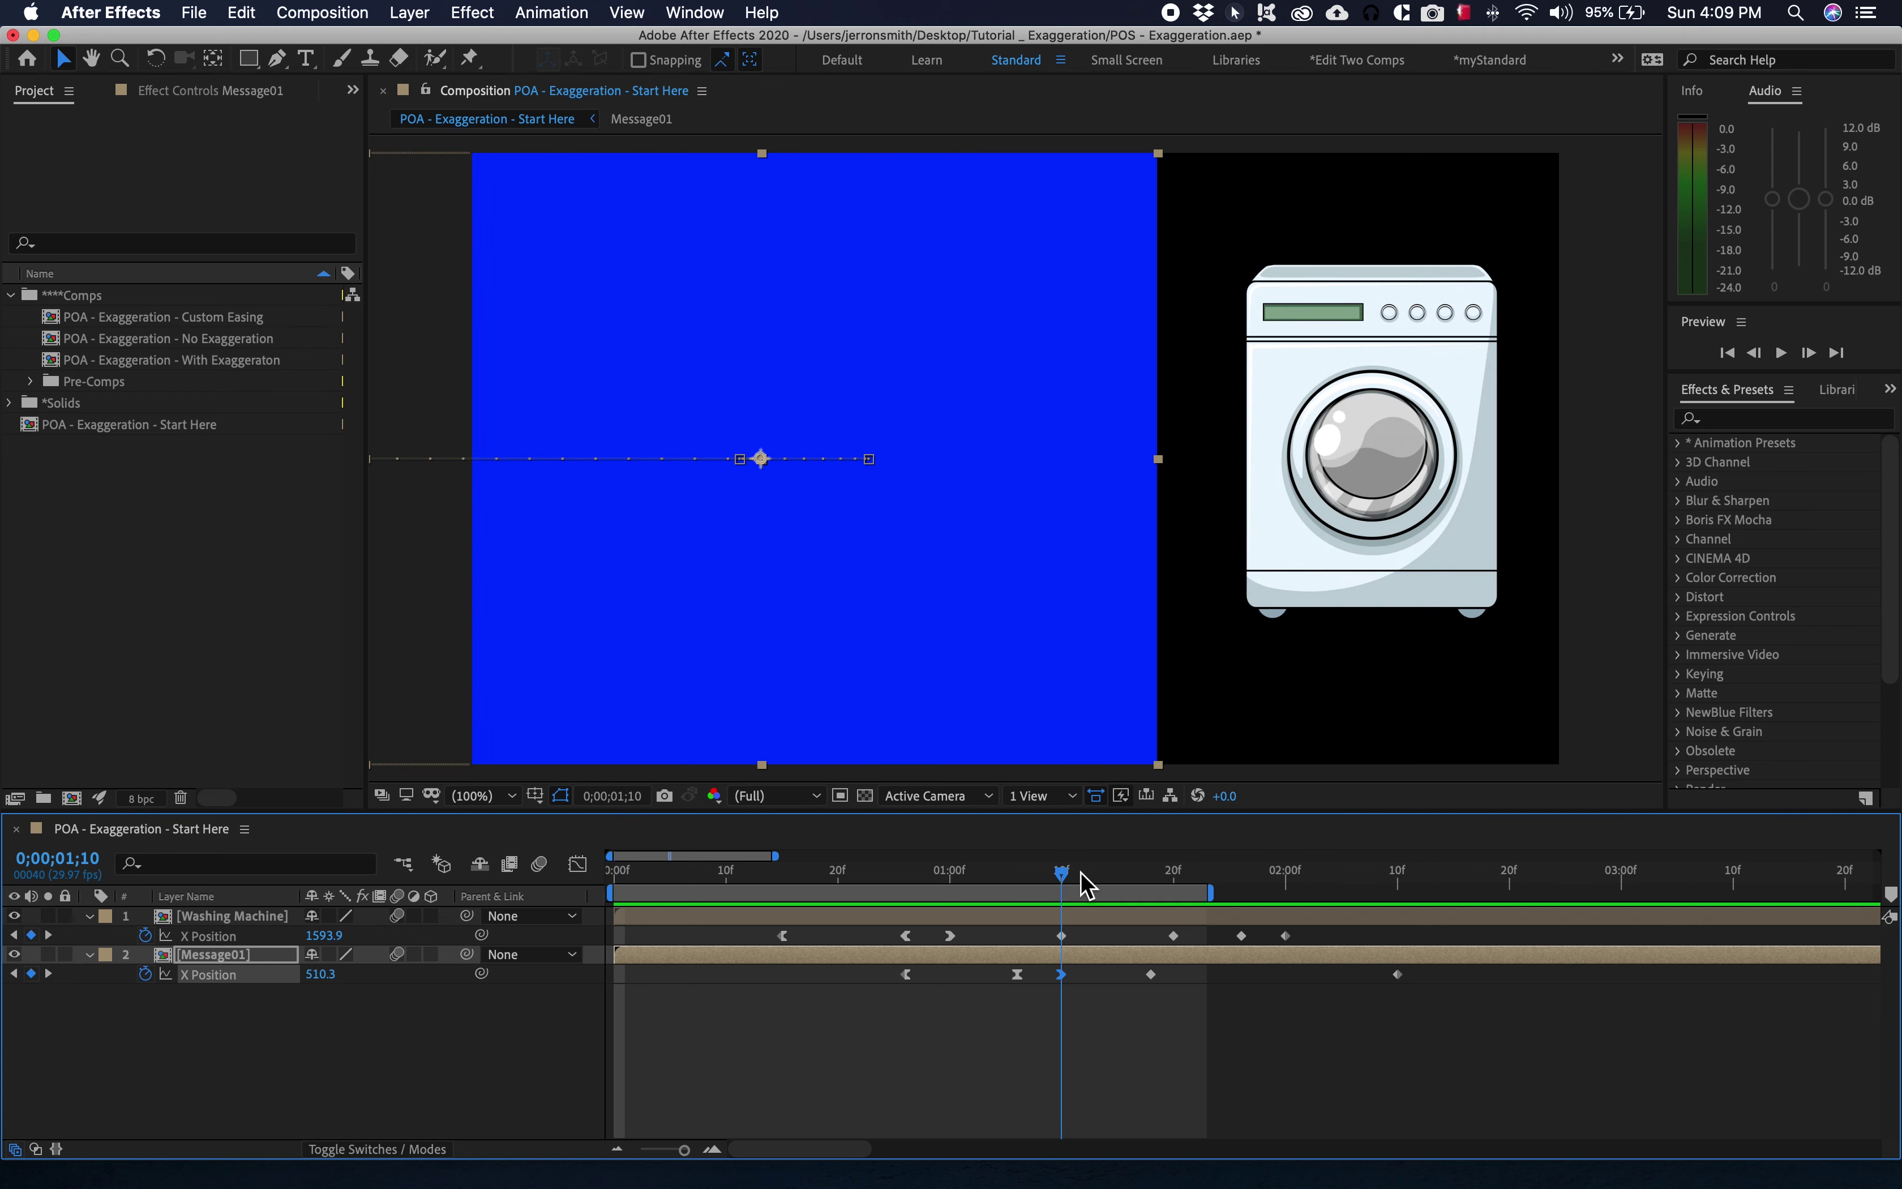
Apply Easy Ease Out to the washing machine's X Position keyframe at 0;00;01;10 and preview the motion.
mouse_move(1061, 881)
mouse_down()
mouse_move(1019, 882)
mouse_move(1138, 904)
mouse_move(1061, 901)
mouse_up()
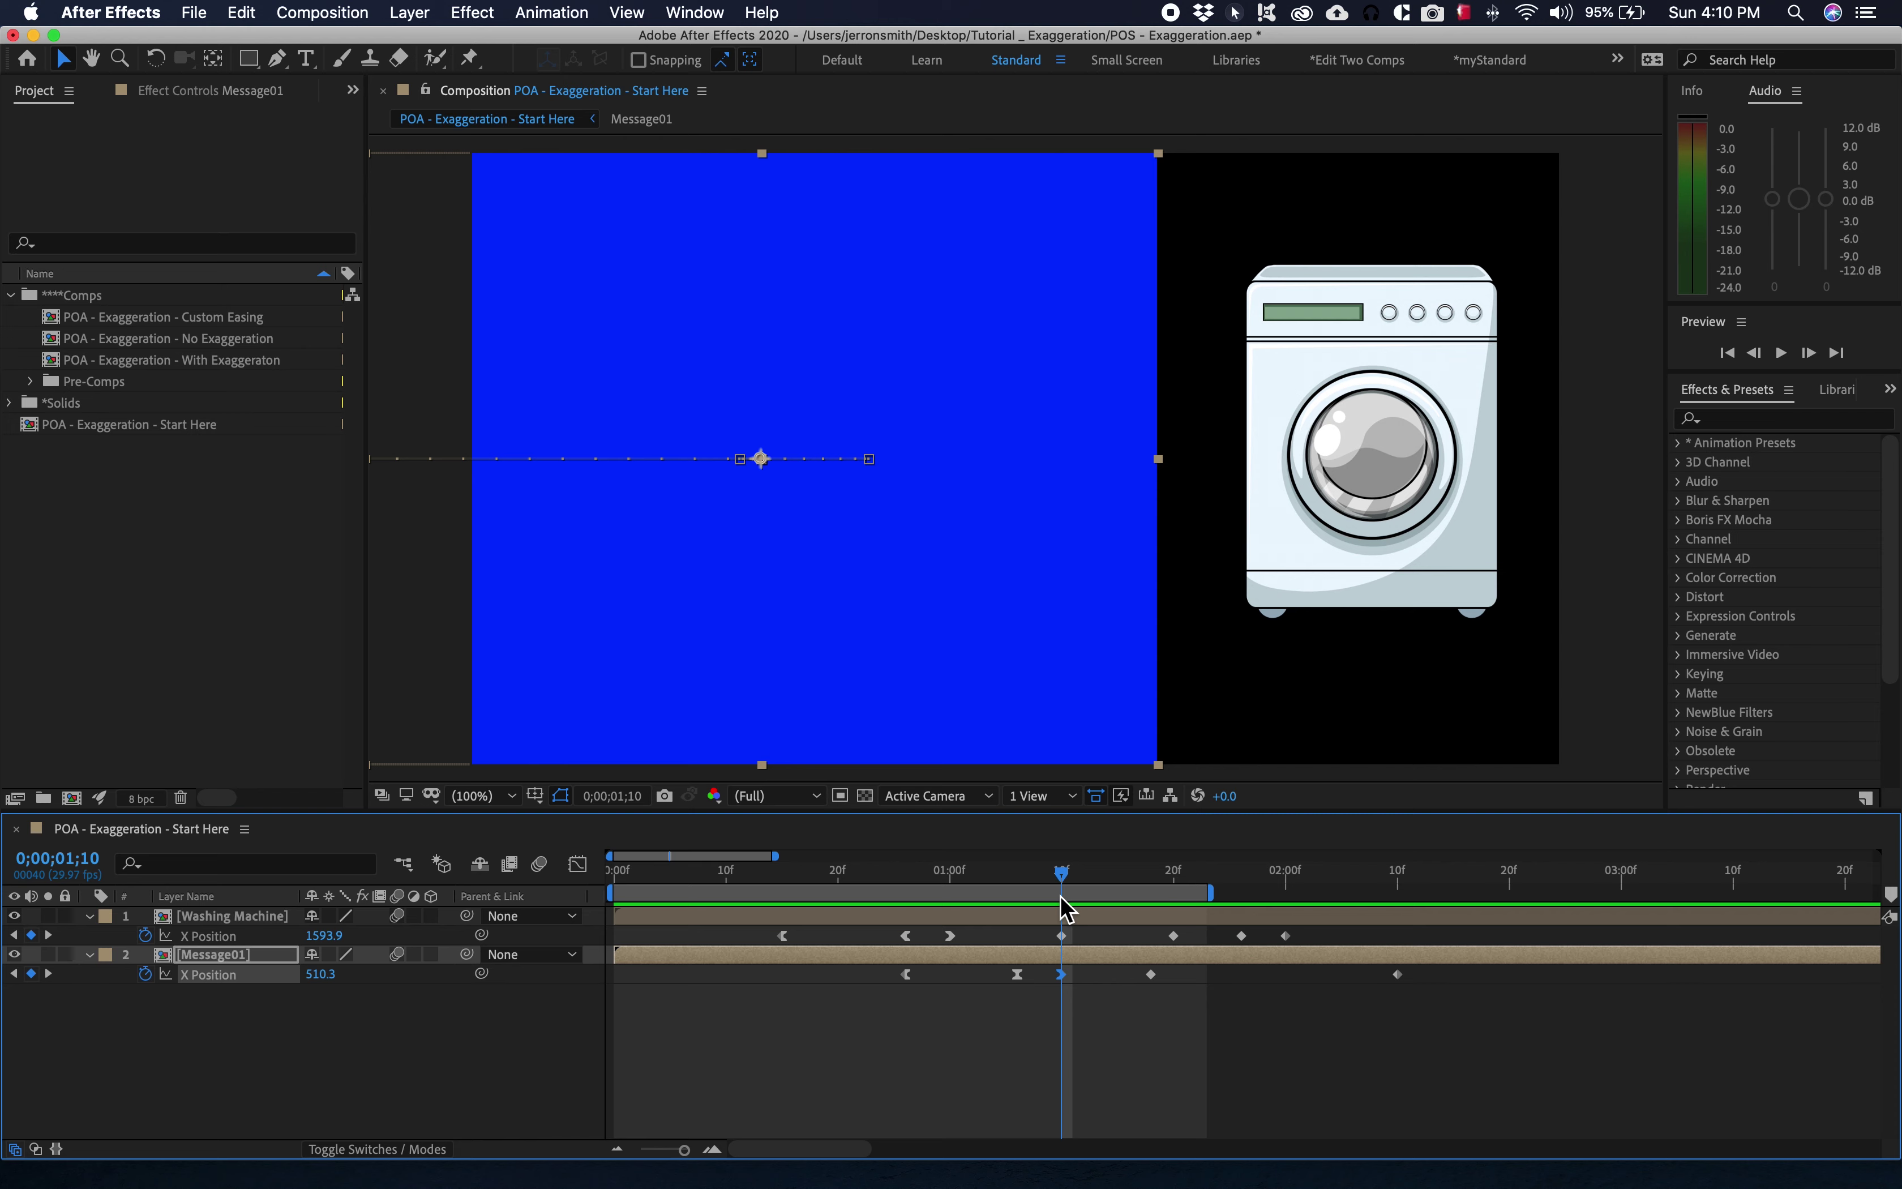
click(1062, 935)
right_click(1062, 936)
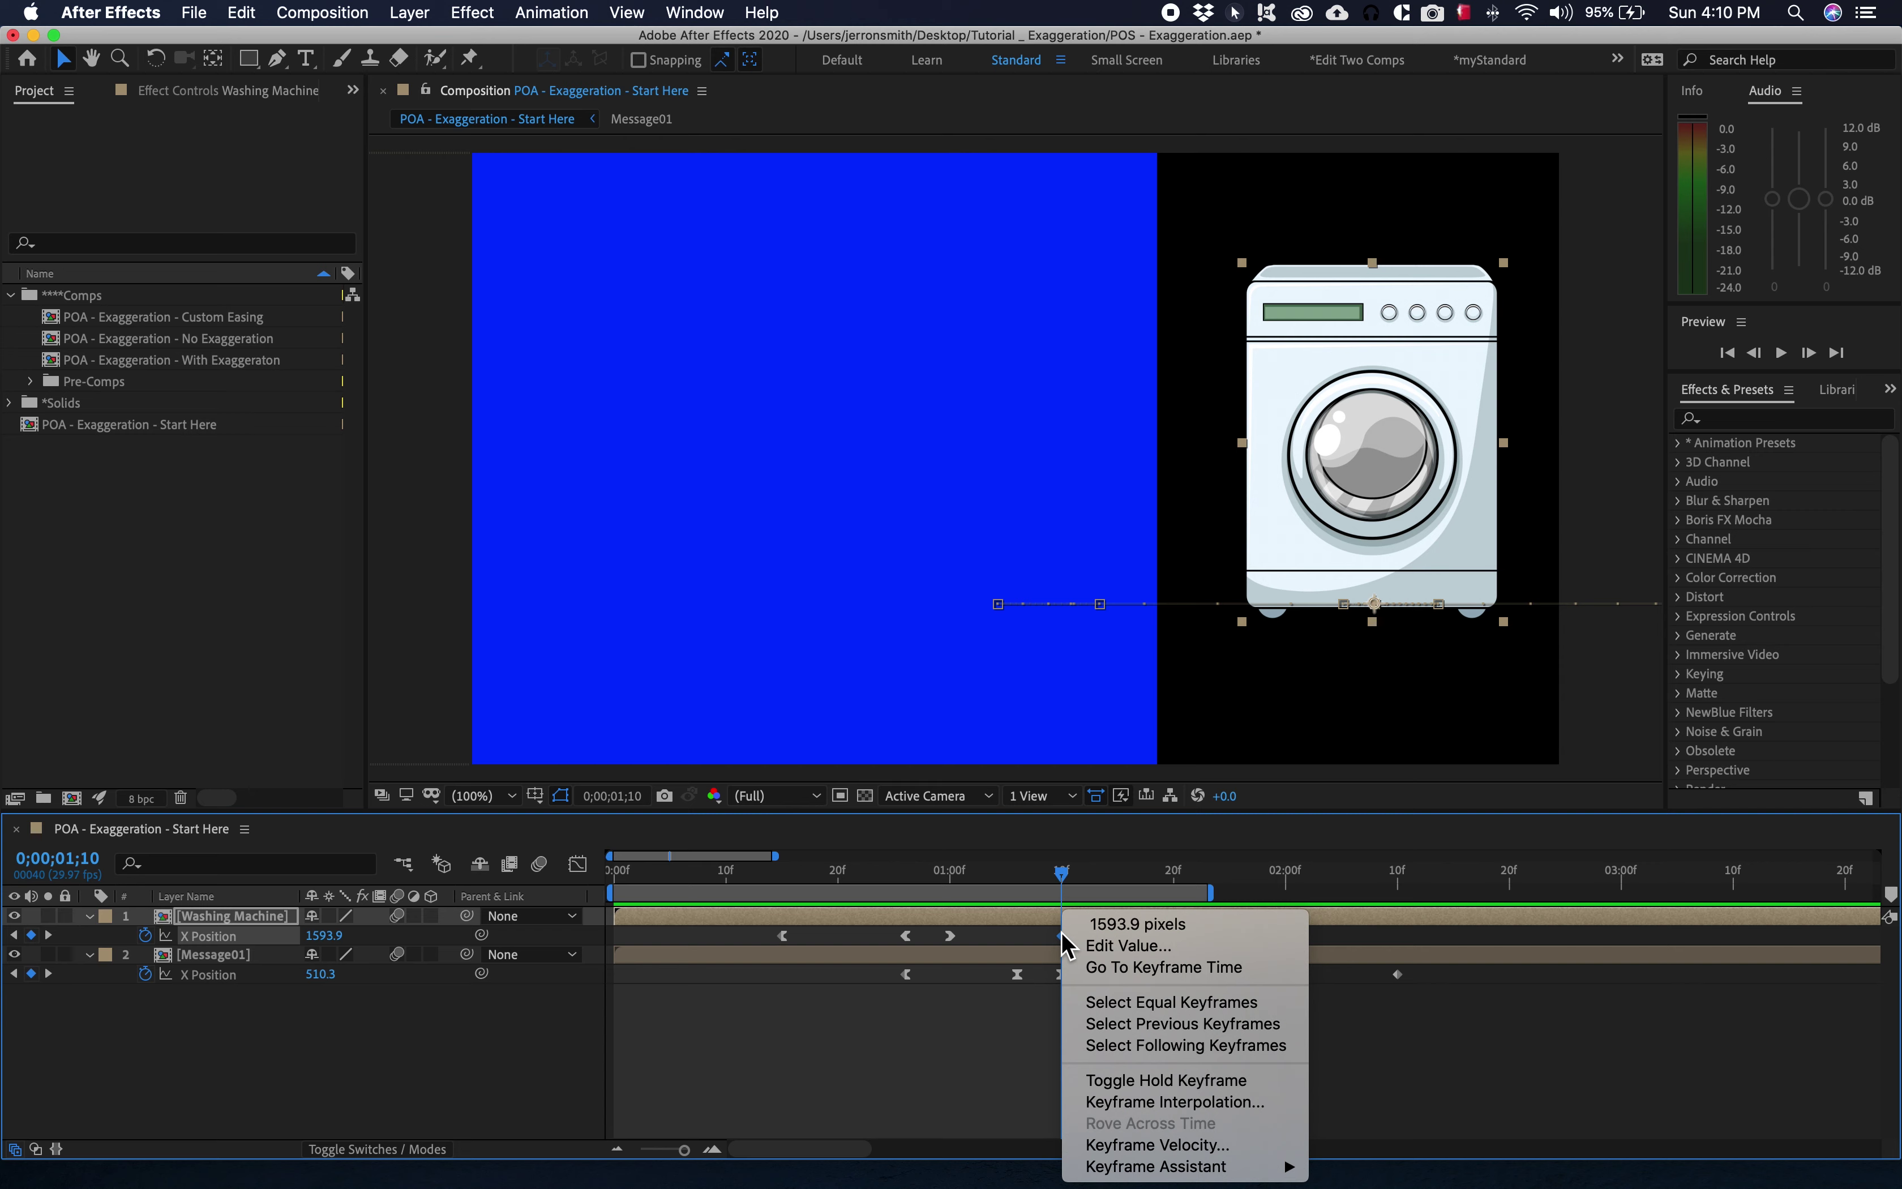
mouse_move(1231, 1167)
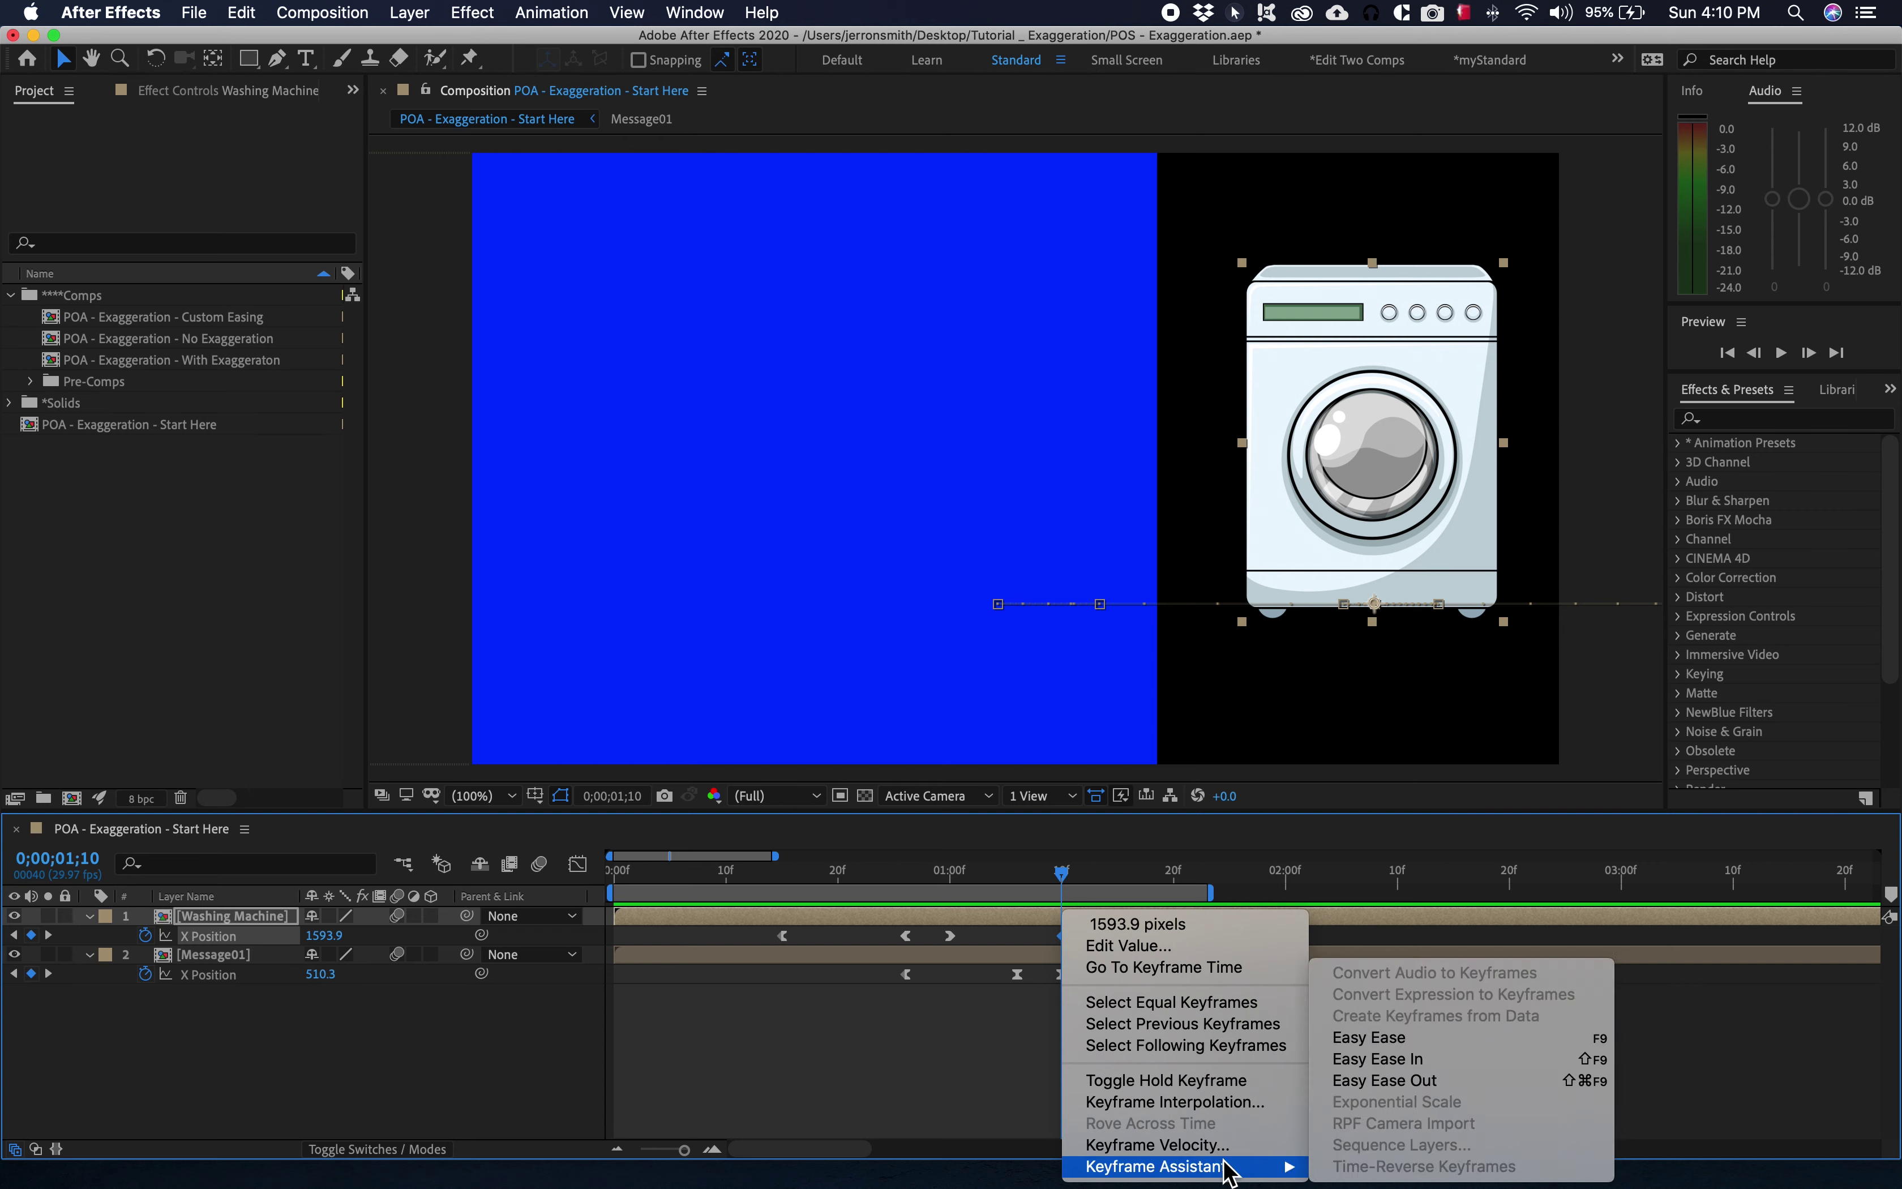
click(1383, 1081)
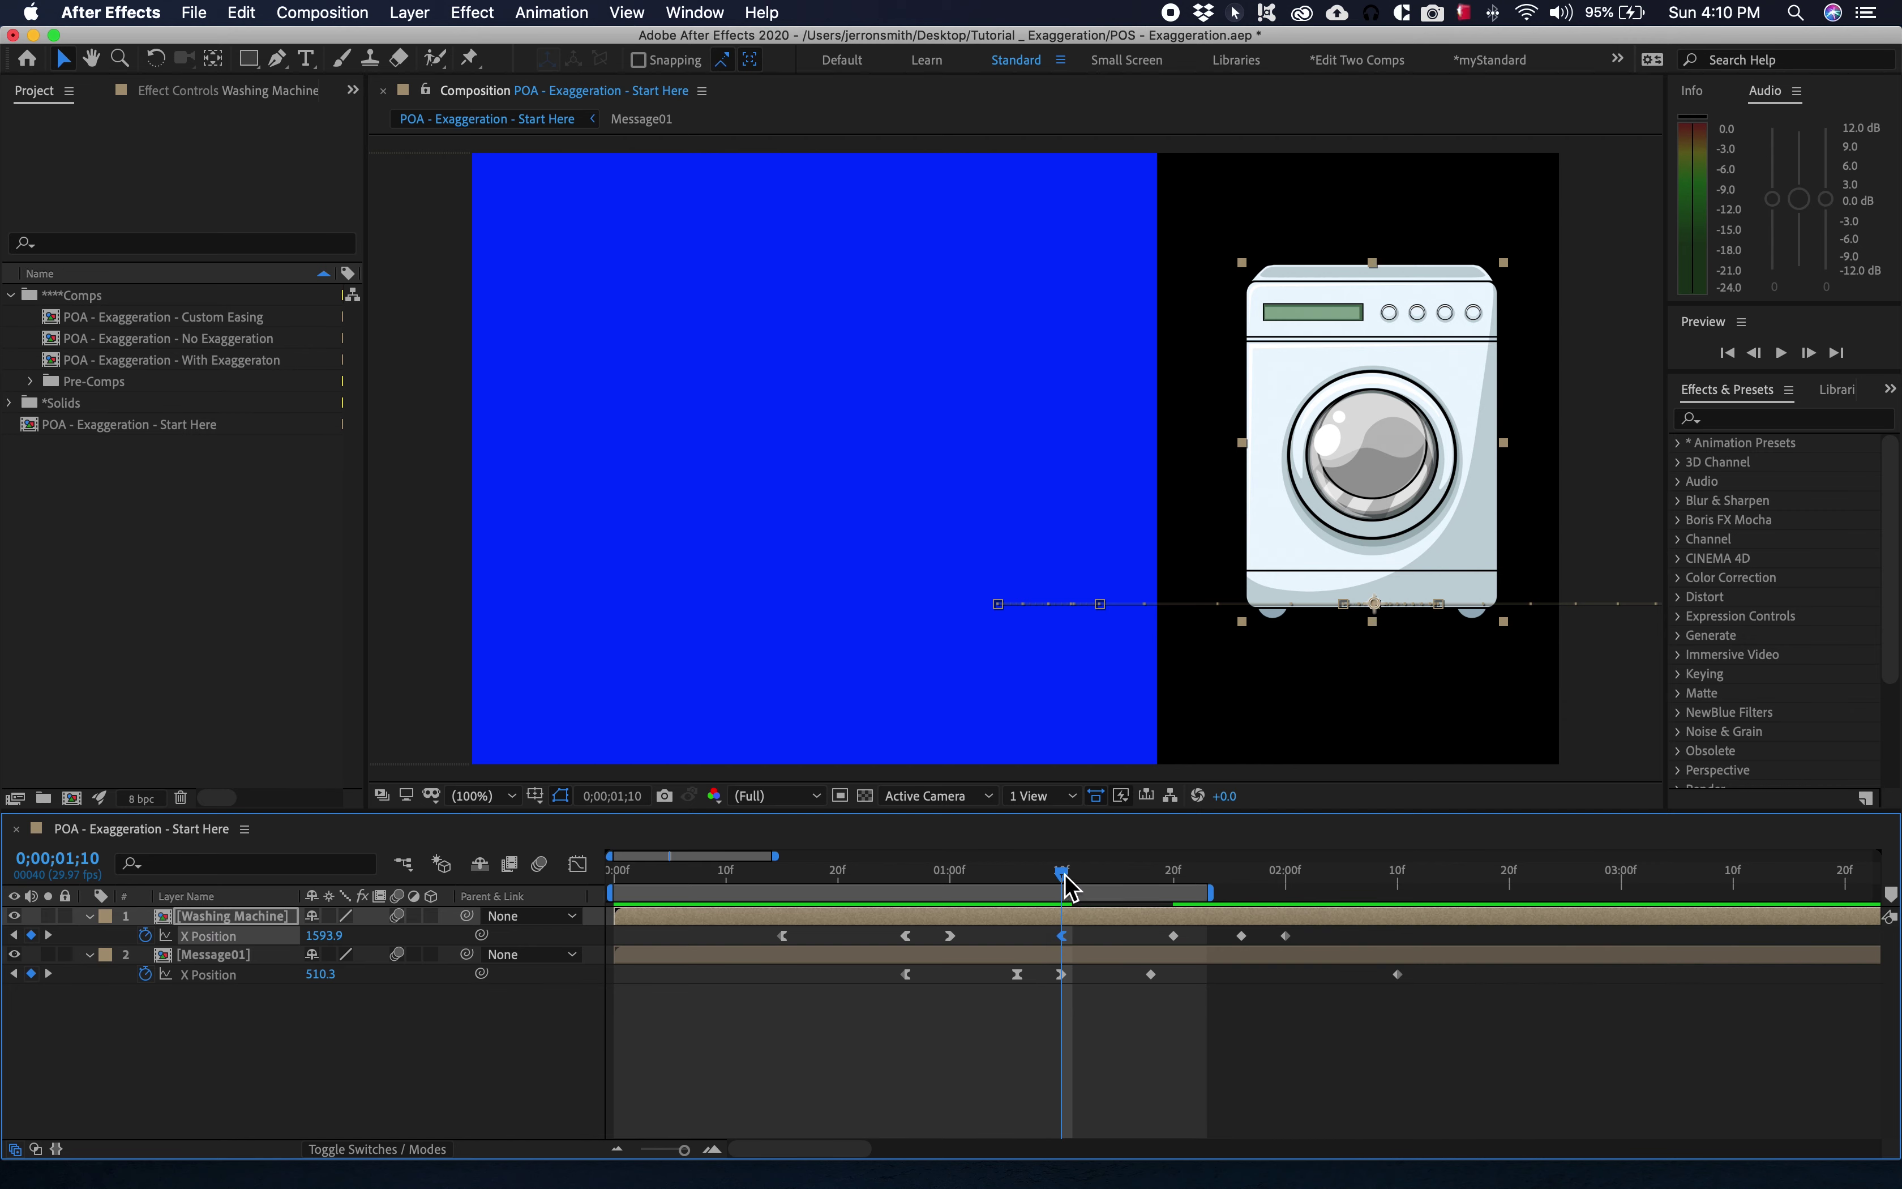
key(space)
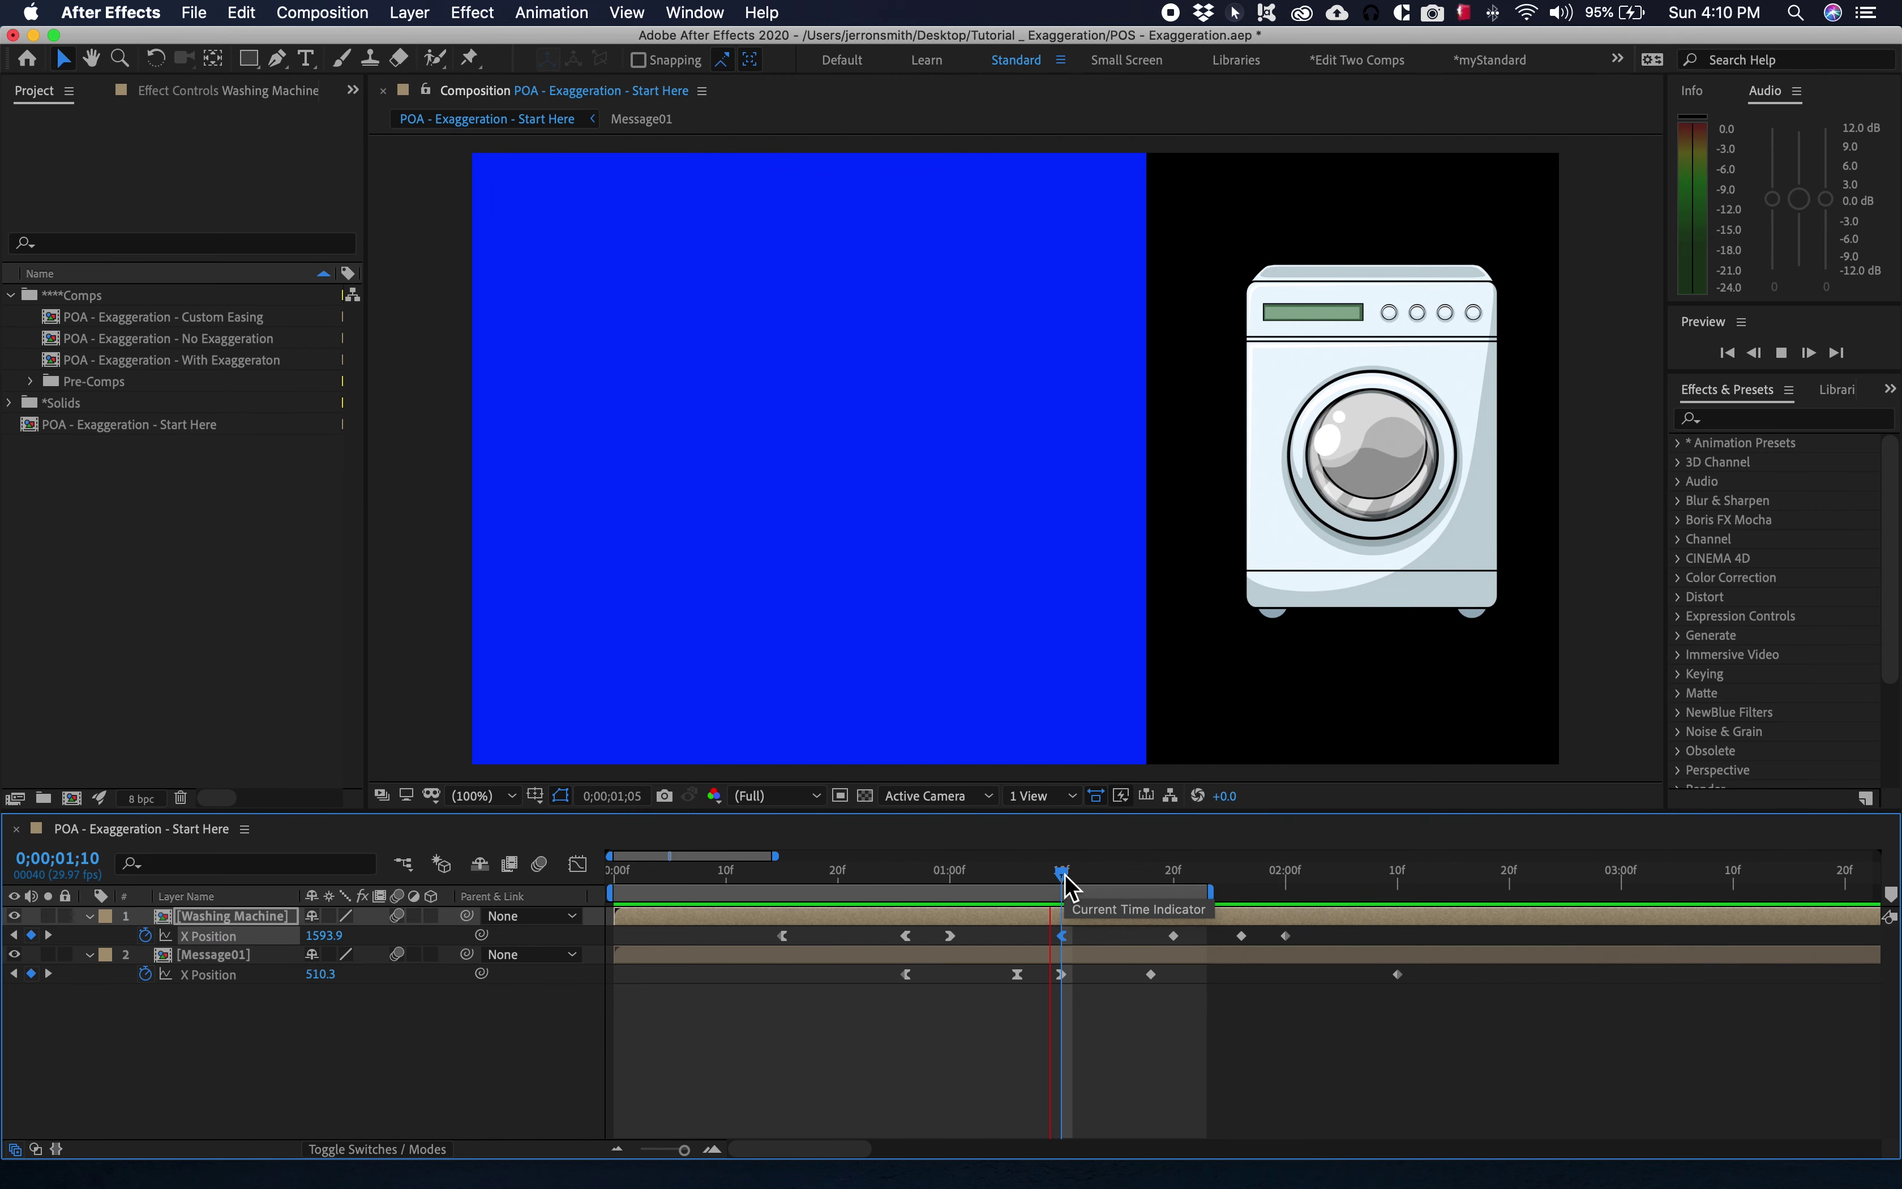
Apply Easy Ease In to the washing machine's X Position keyframe at 0;00;01;20.
drag(1125, 881, 1174, 877)
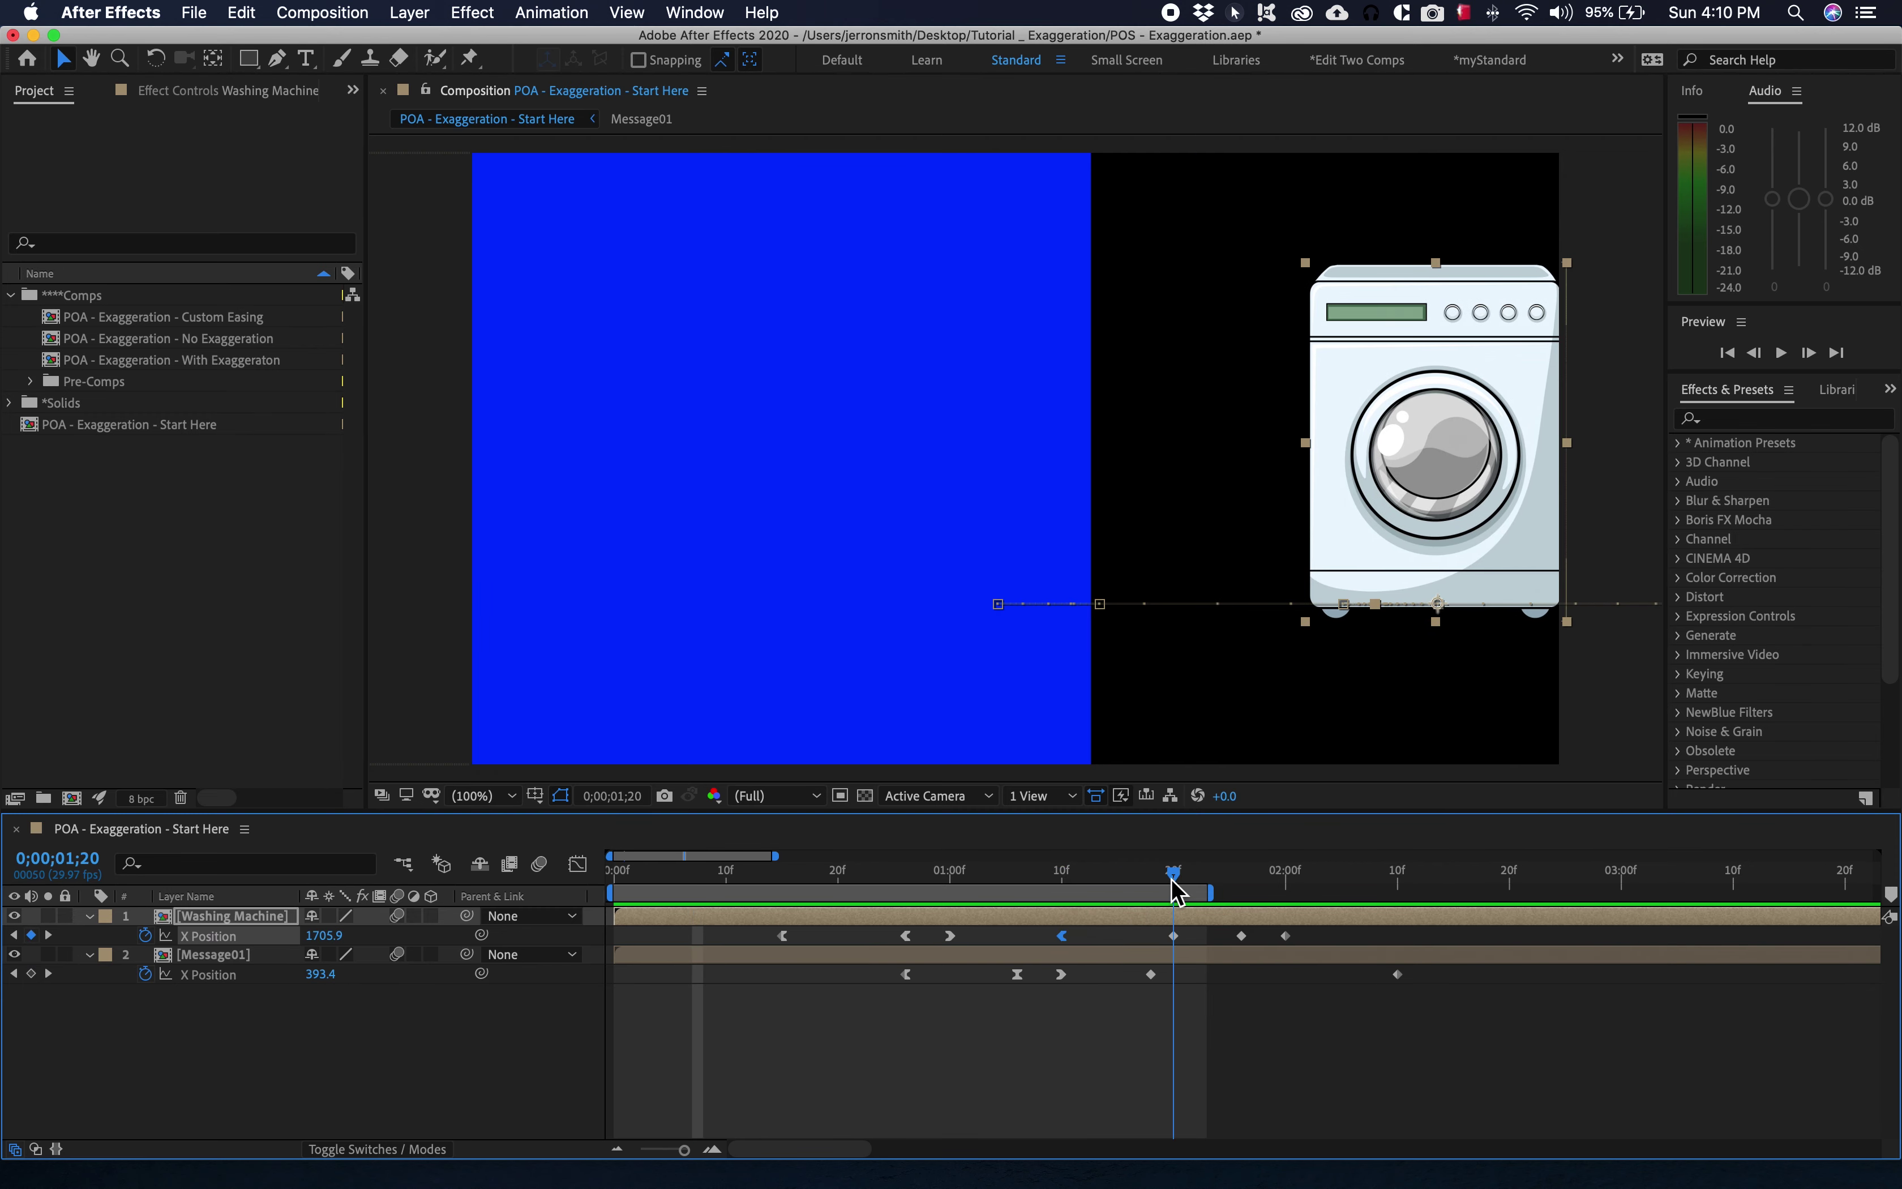
click(1174, 936)
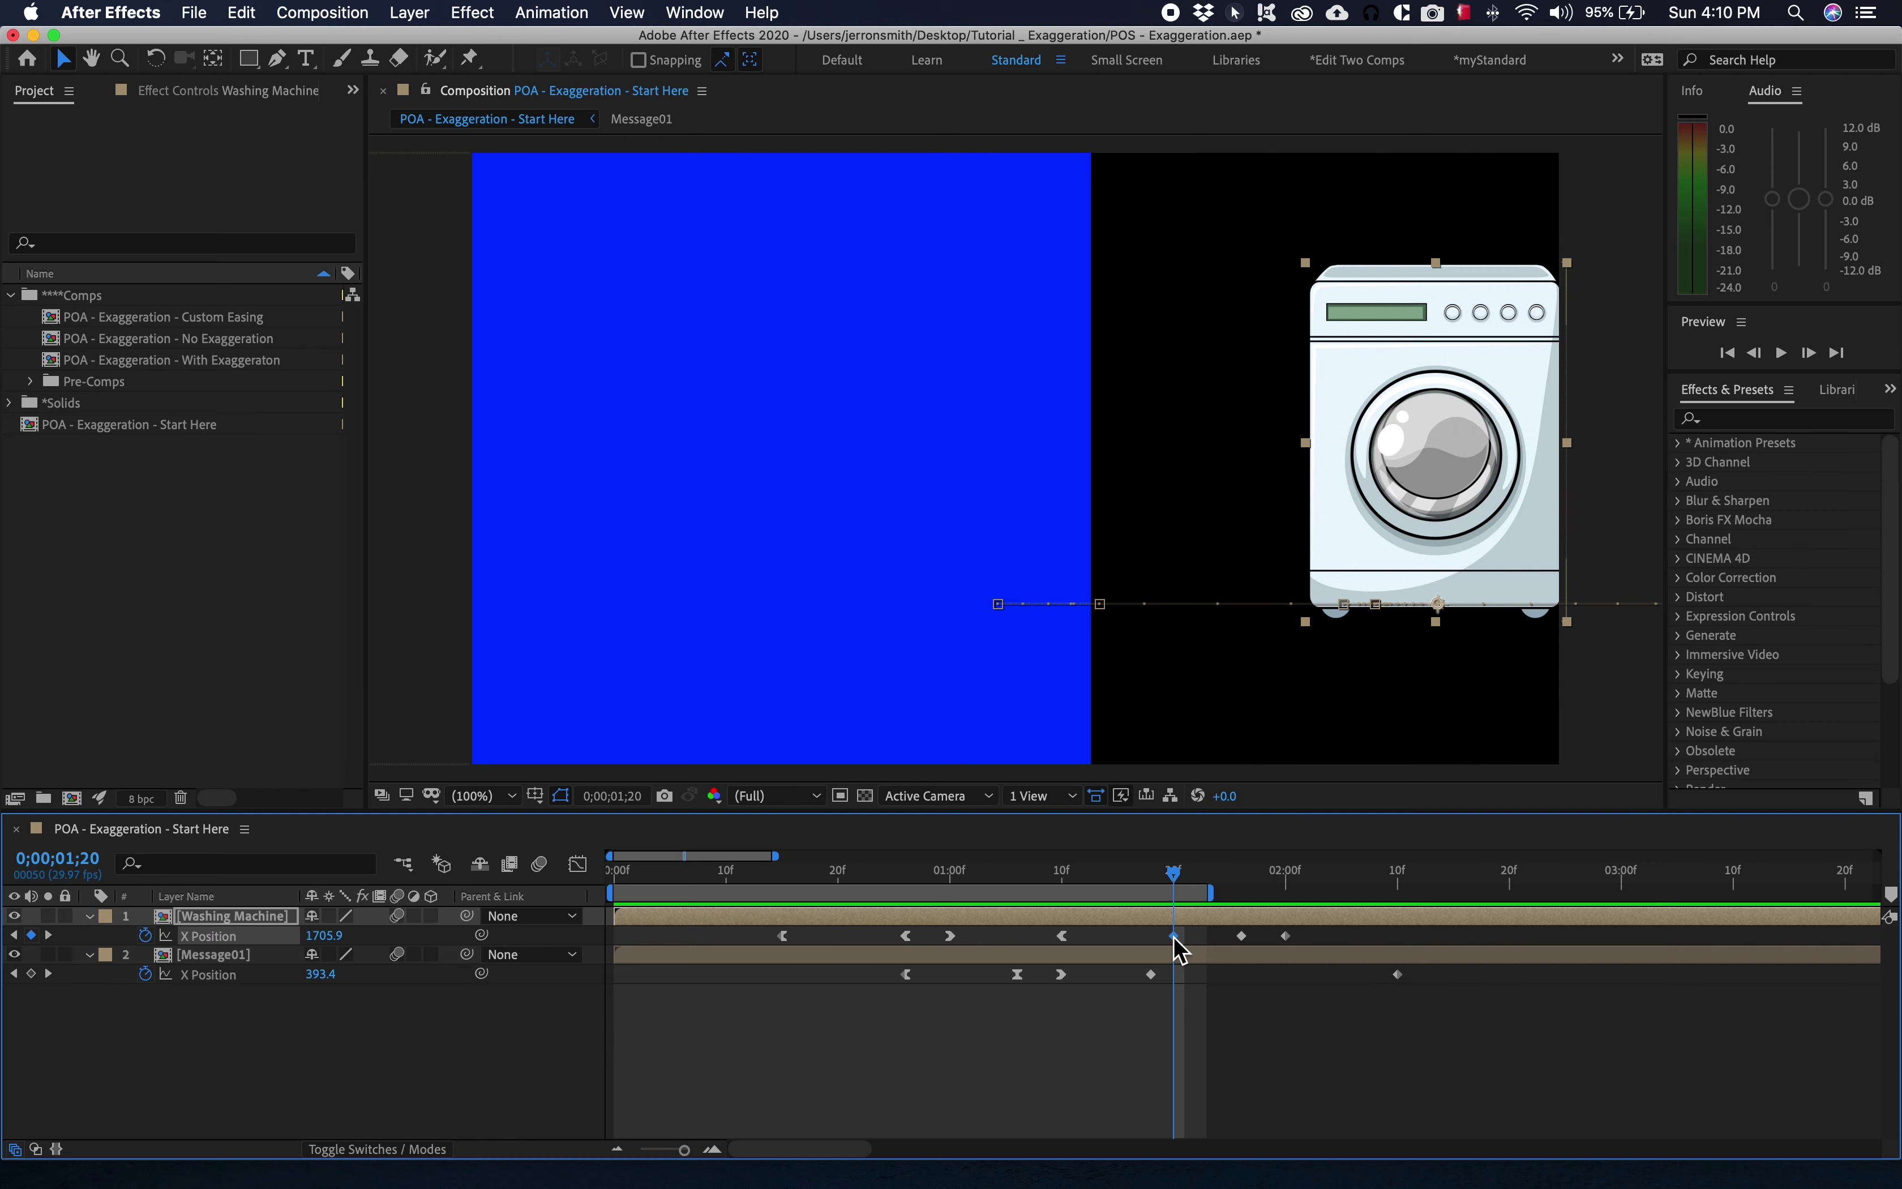
right_click(1174, 937)
mouse_move(1311, 1167)
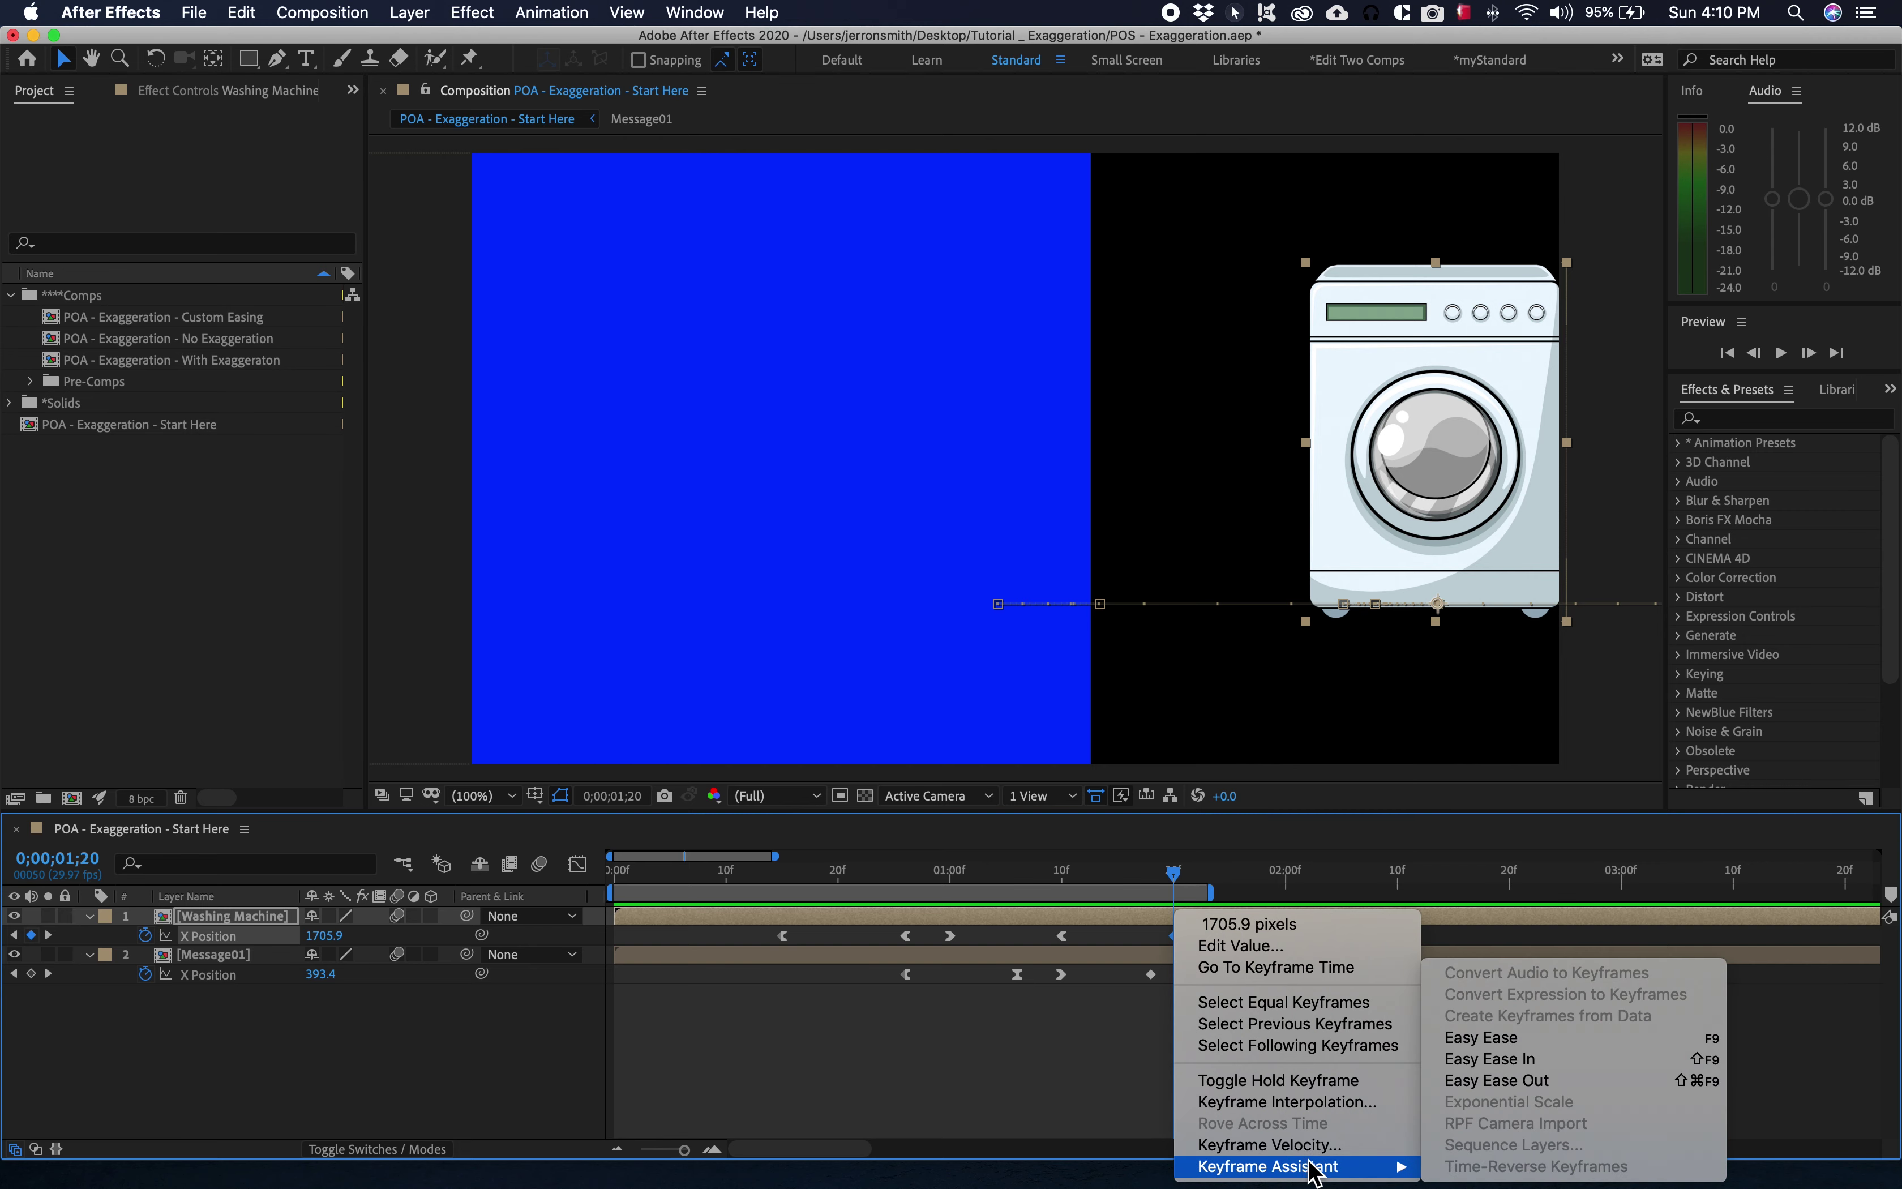
click(1489, 1059)
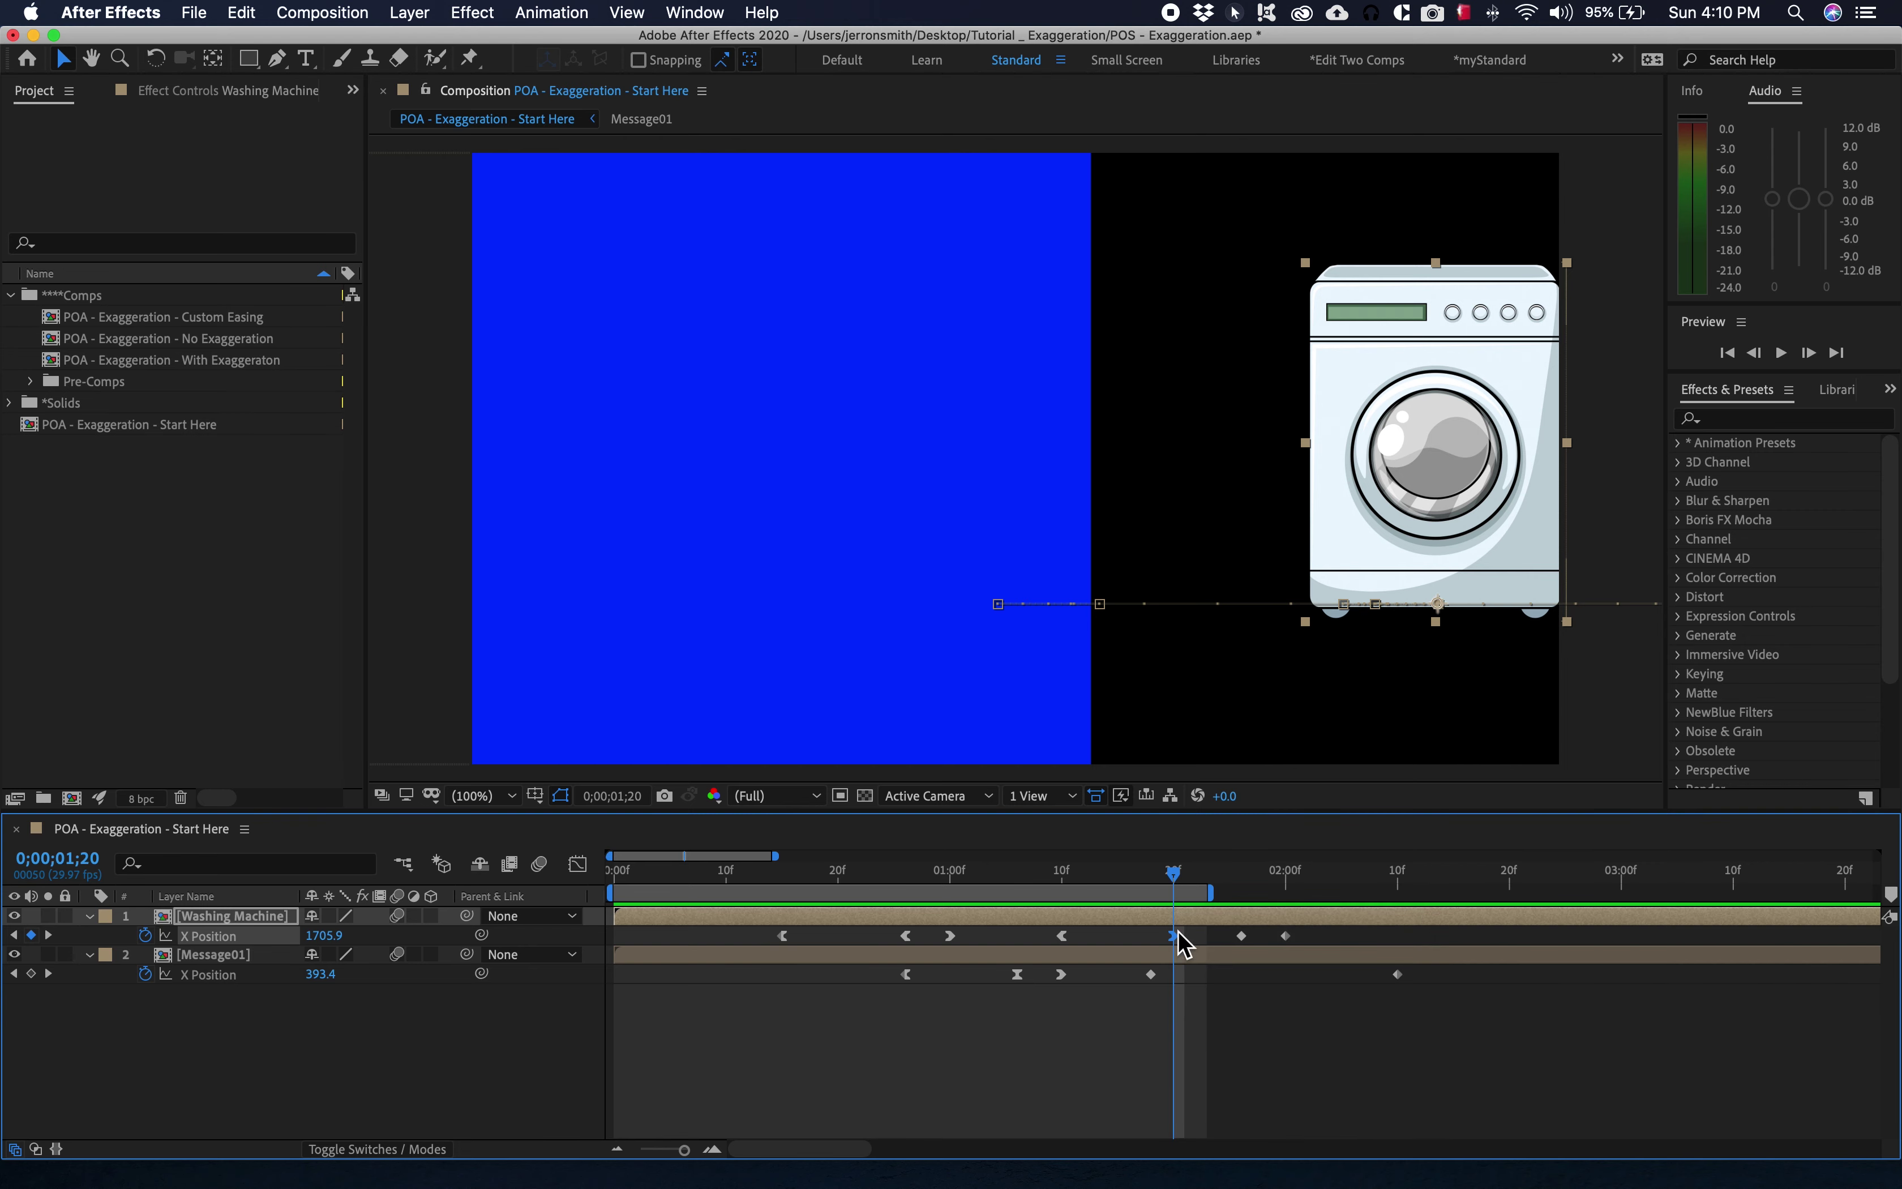
Extend the work area just past 0;00;02;00 and apply Easy Ease Out to the washing machine's X Position keyframe at 0;00;01;26.
drag(1217, 895, 1314, 895)
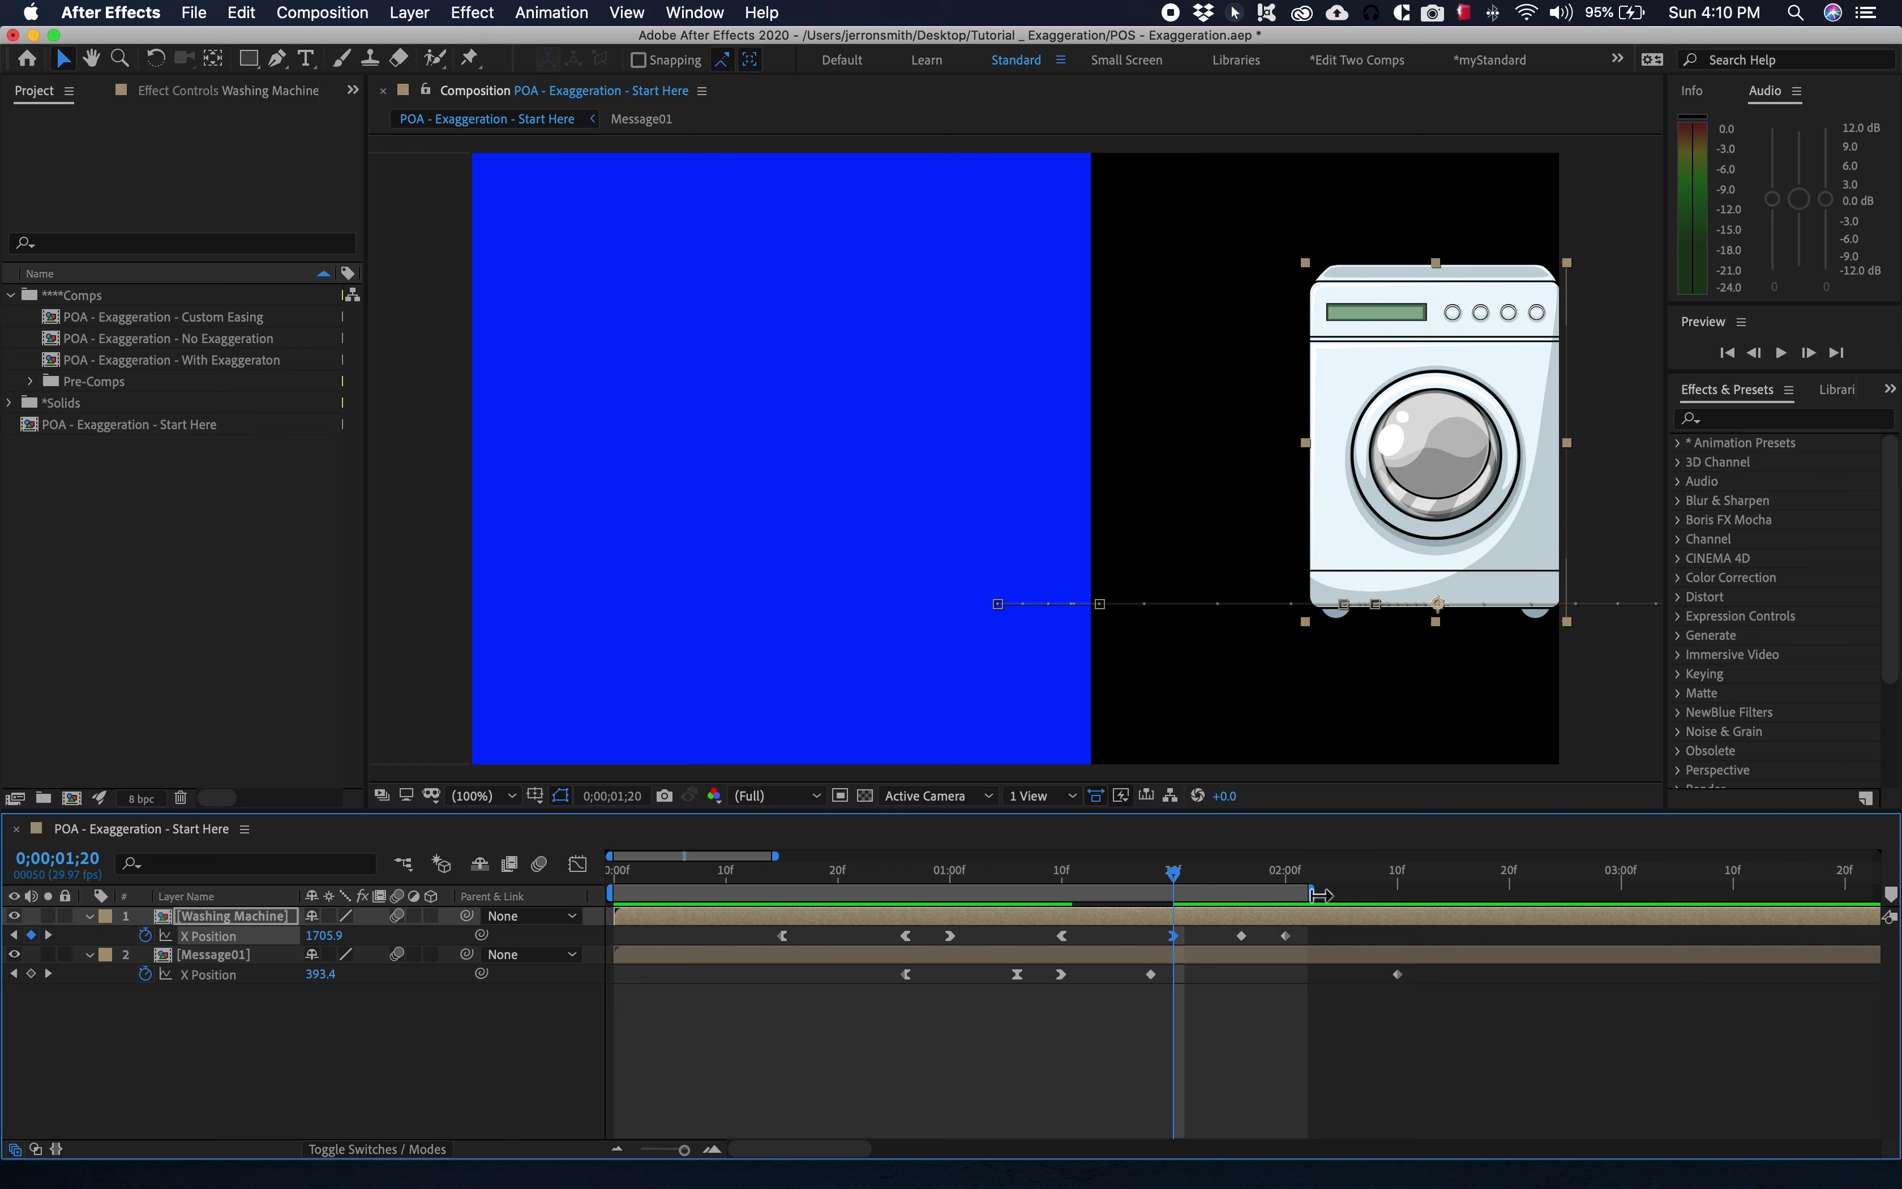
mouse_move(1175, 879)
mouse_down()
mouse_move(1066, 904)
mouse_move(1180, 908)
mouse_up()
drag(1177, 908, 1244, 912)
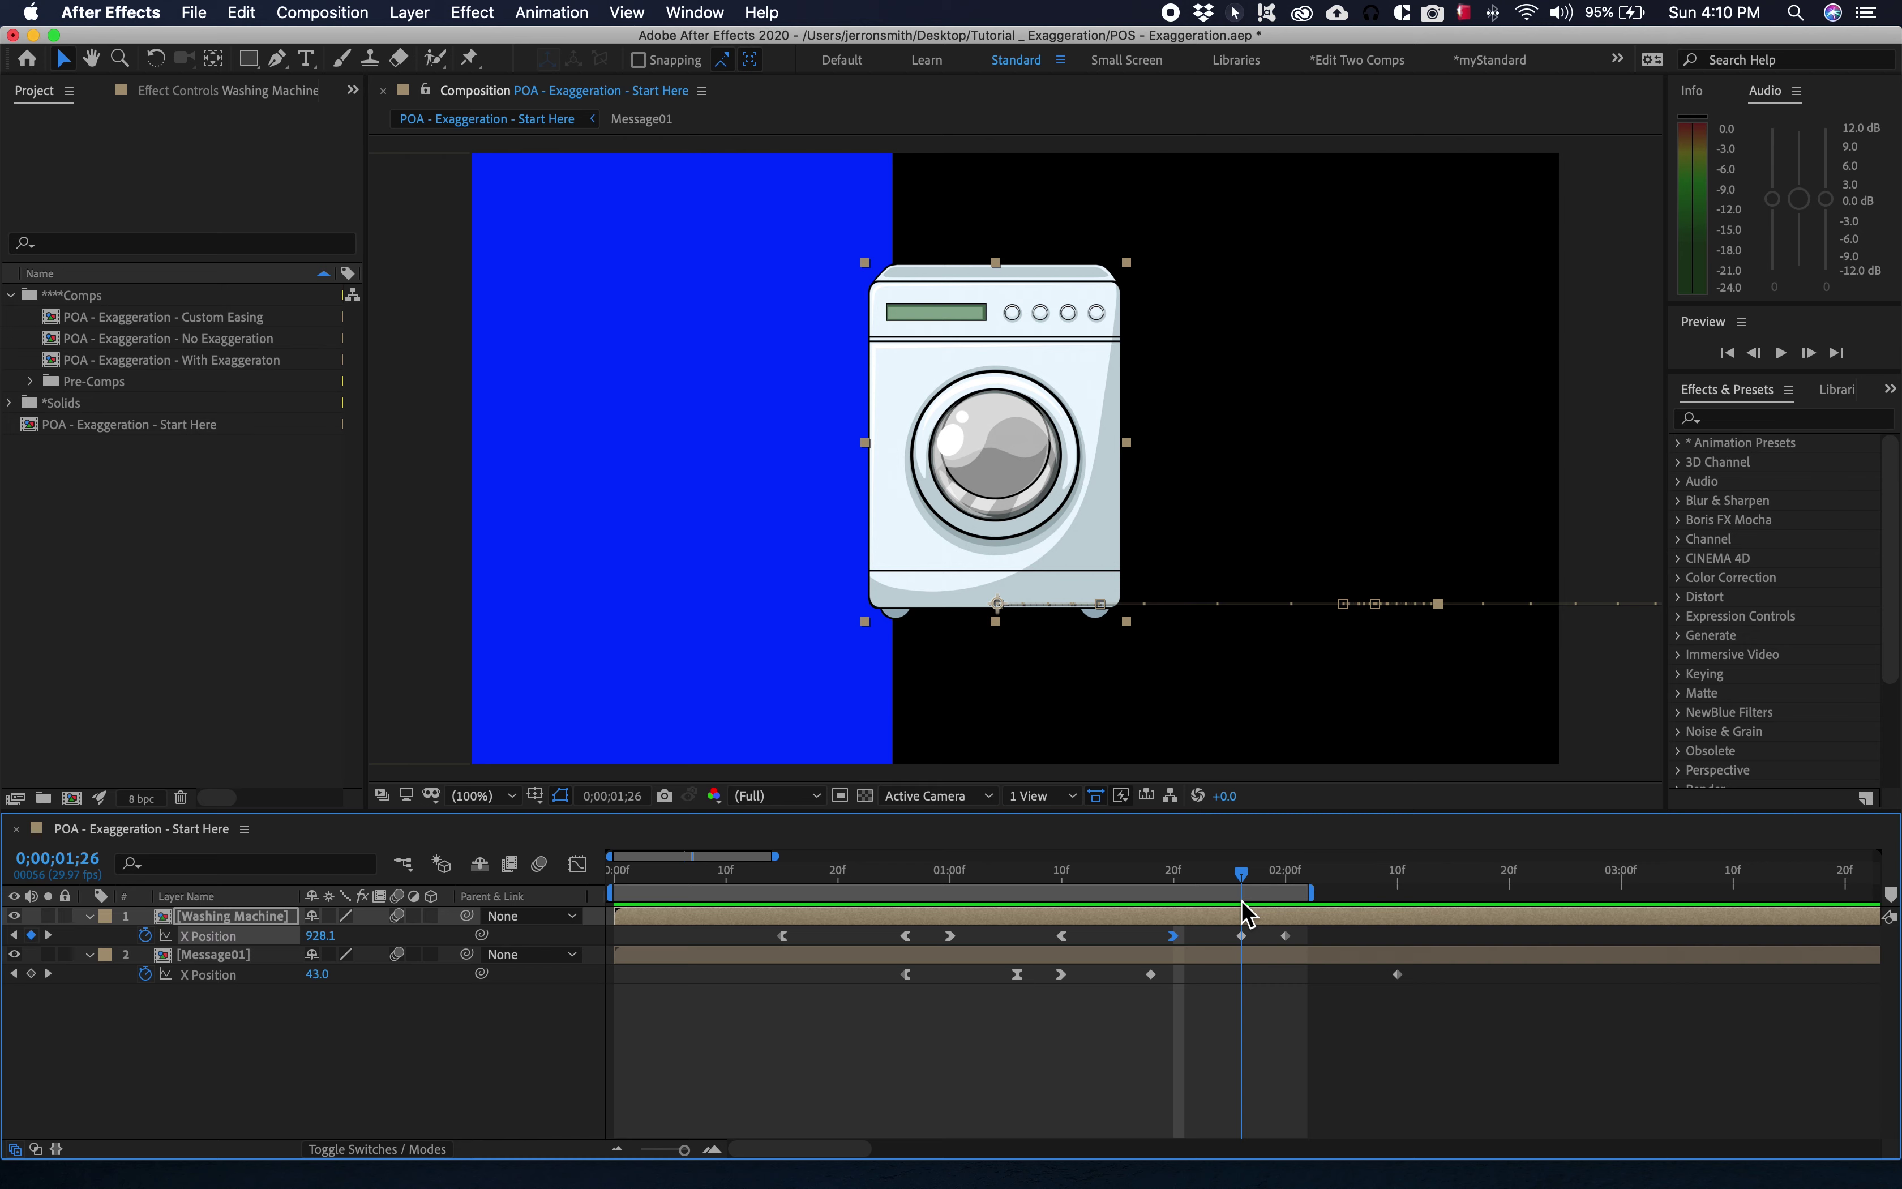
right_click(1243, 936)
mouse_move(1372, 1166)
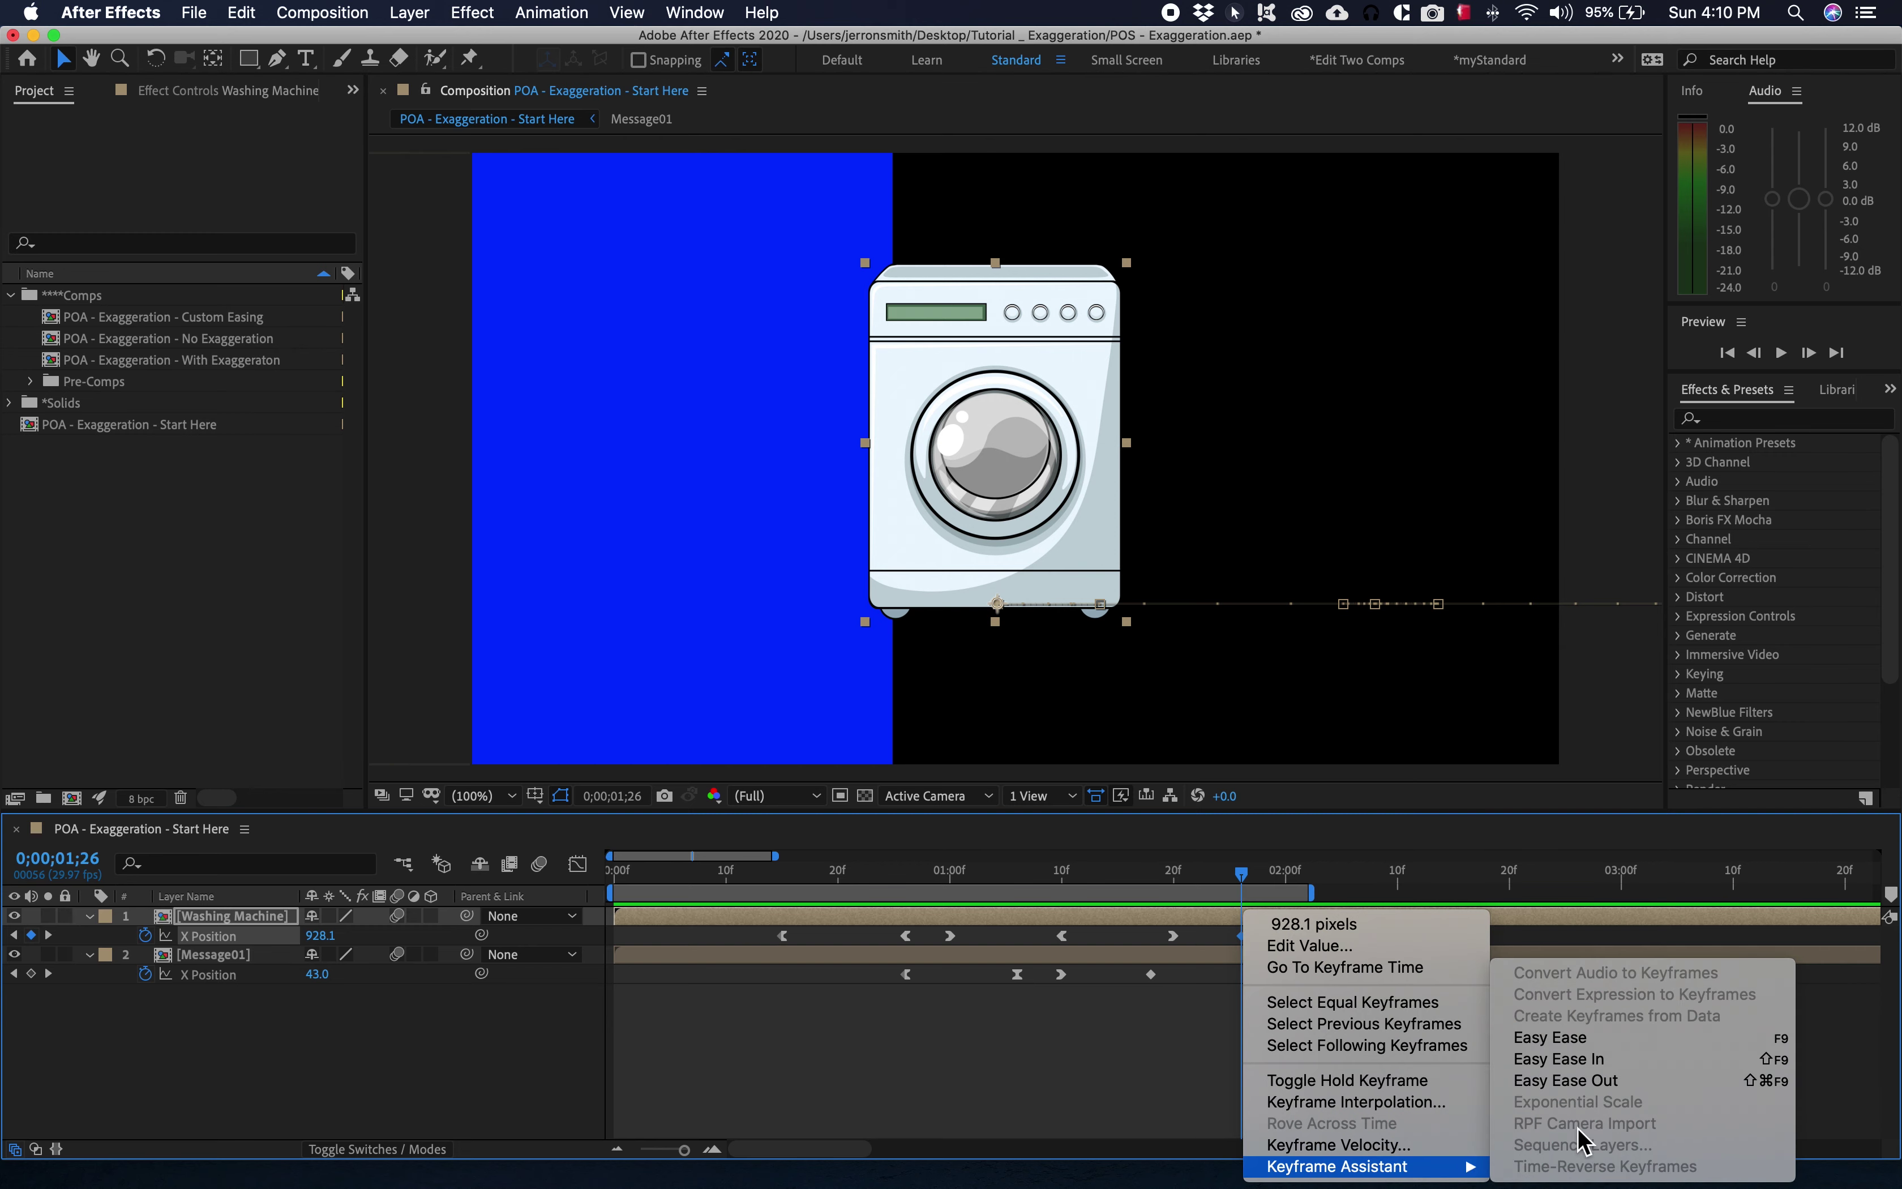
click(1569, 1081)
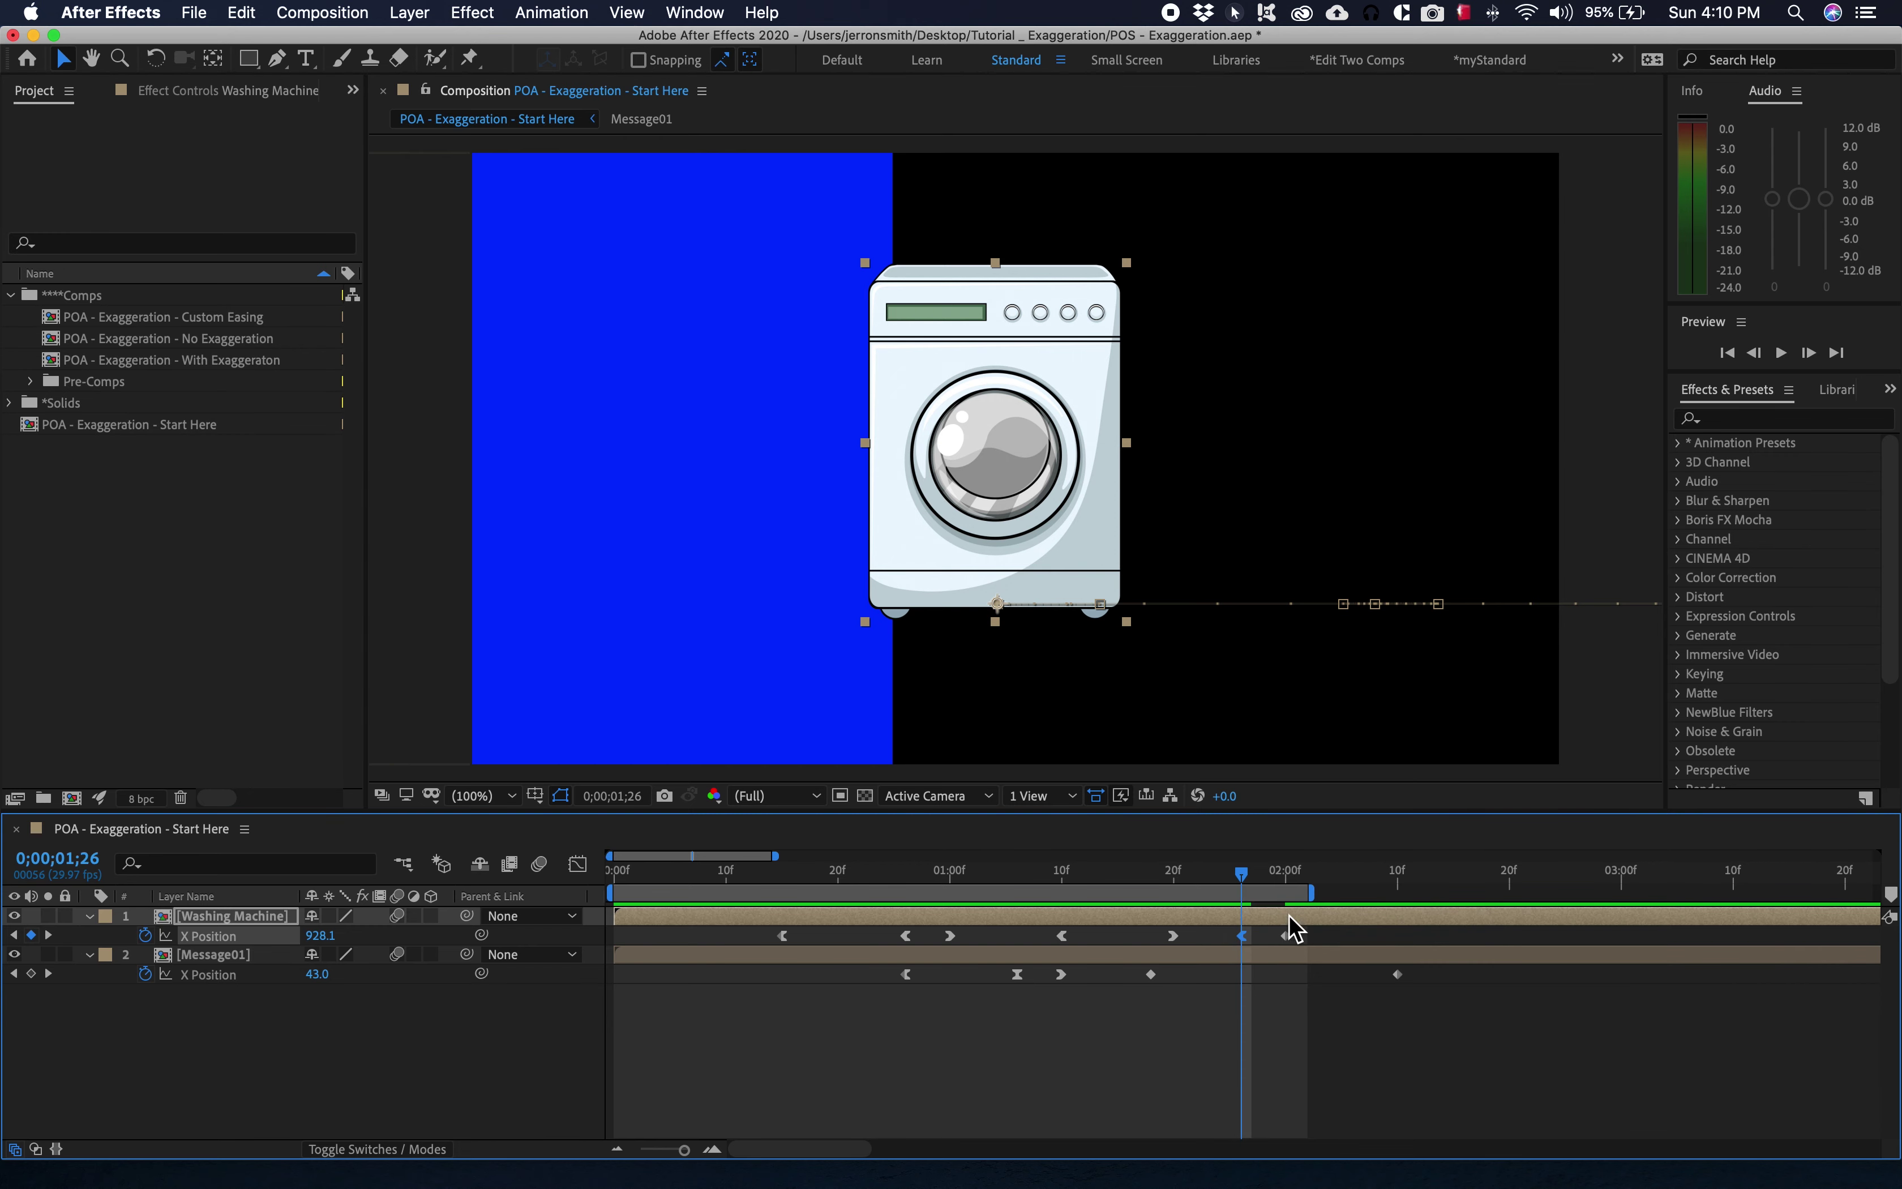
Apply Easy Ease In to the washing machine's X Position keyframe at 0;00;02;00.
right_click(1286, 937)
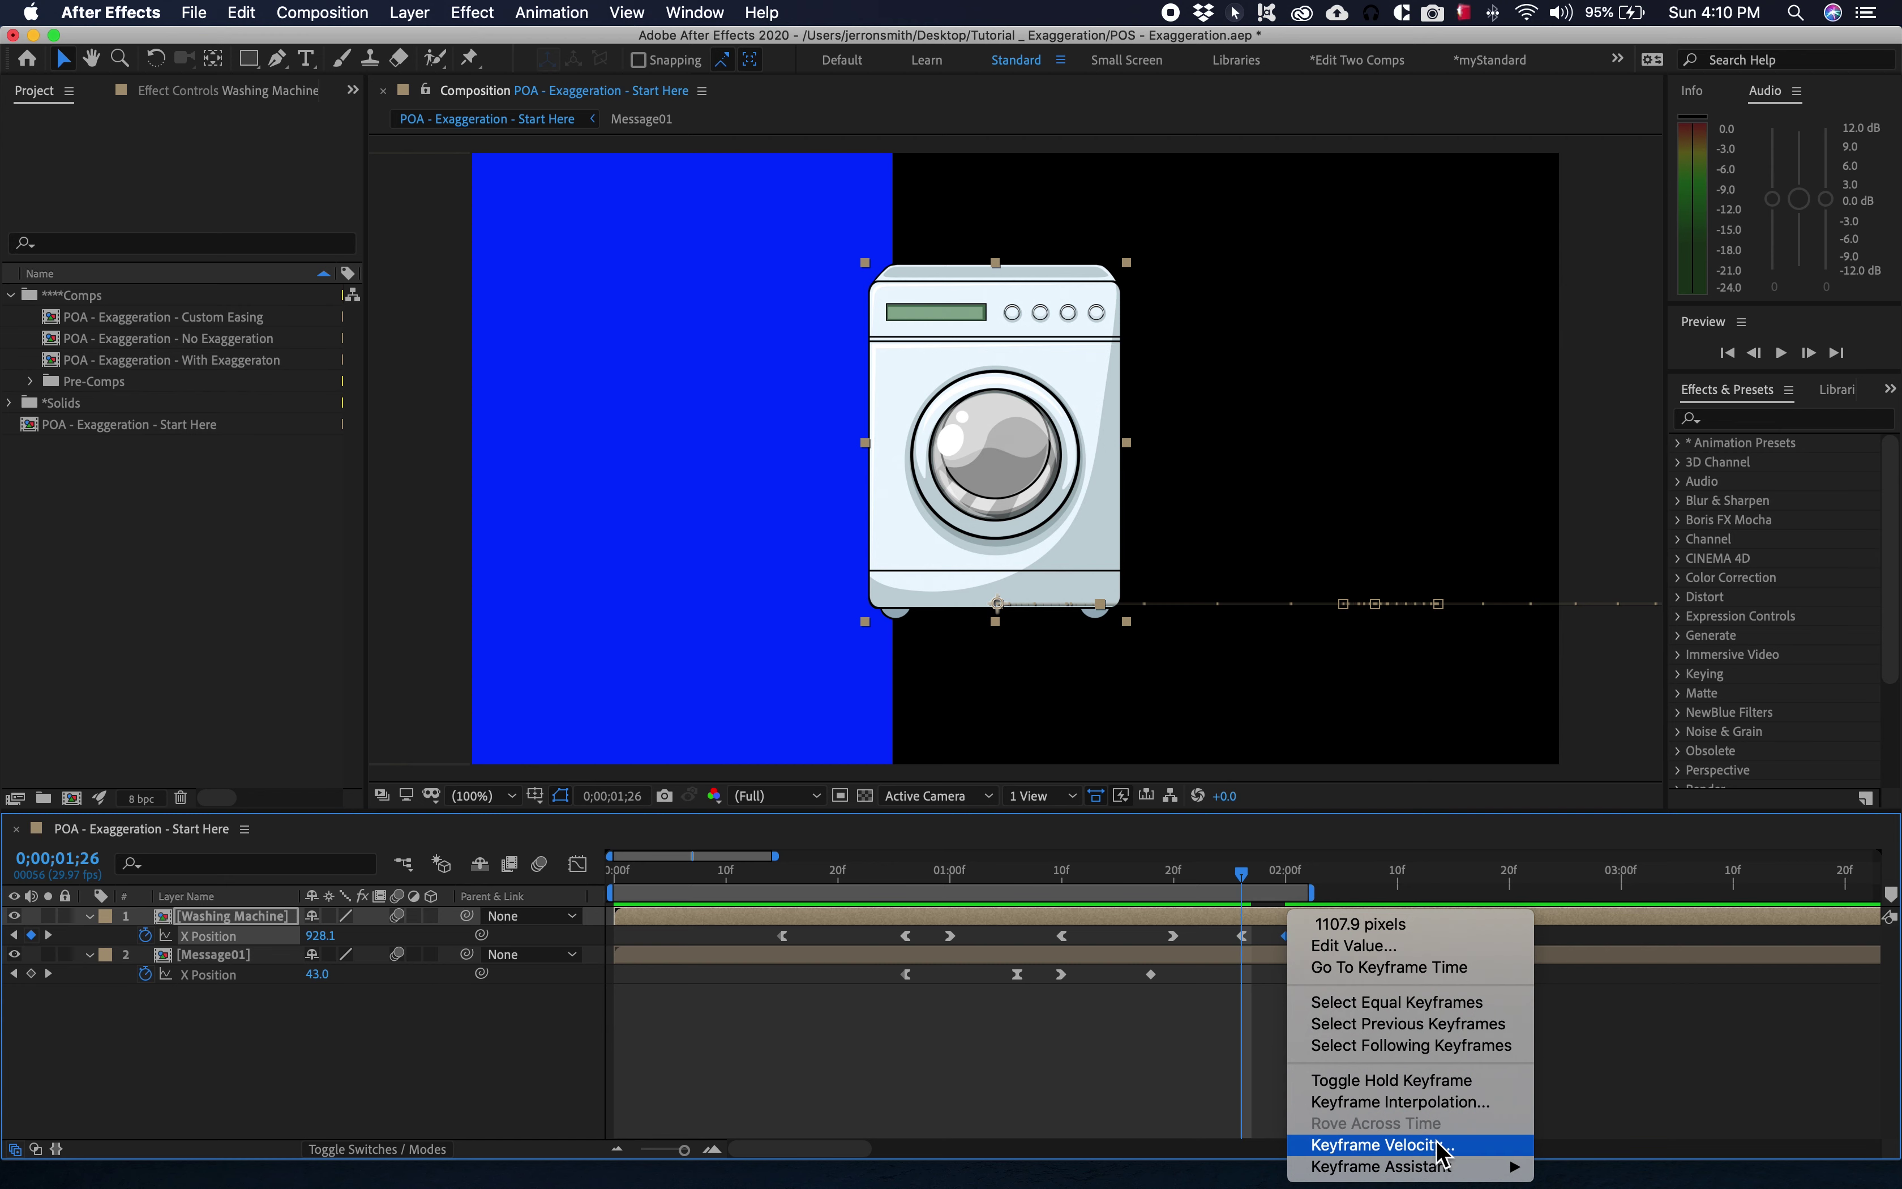
mouse_move(1447, 1167)
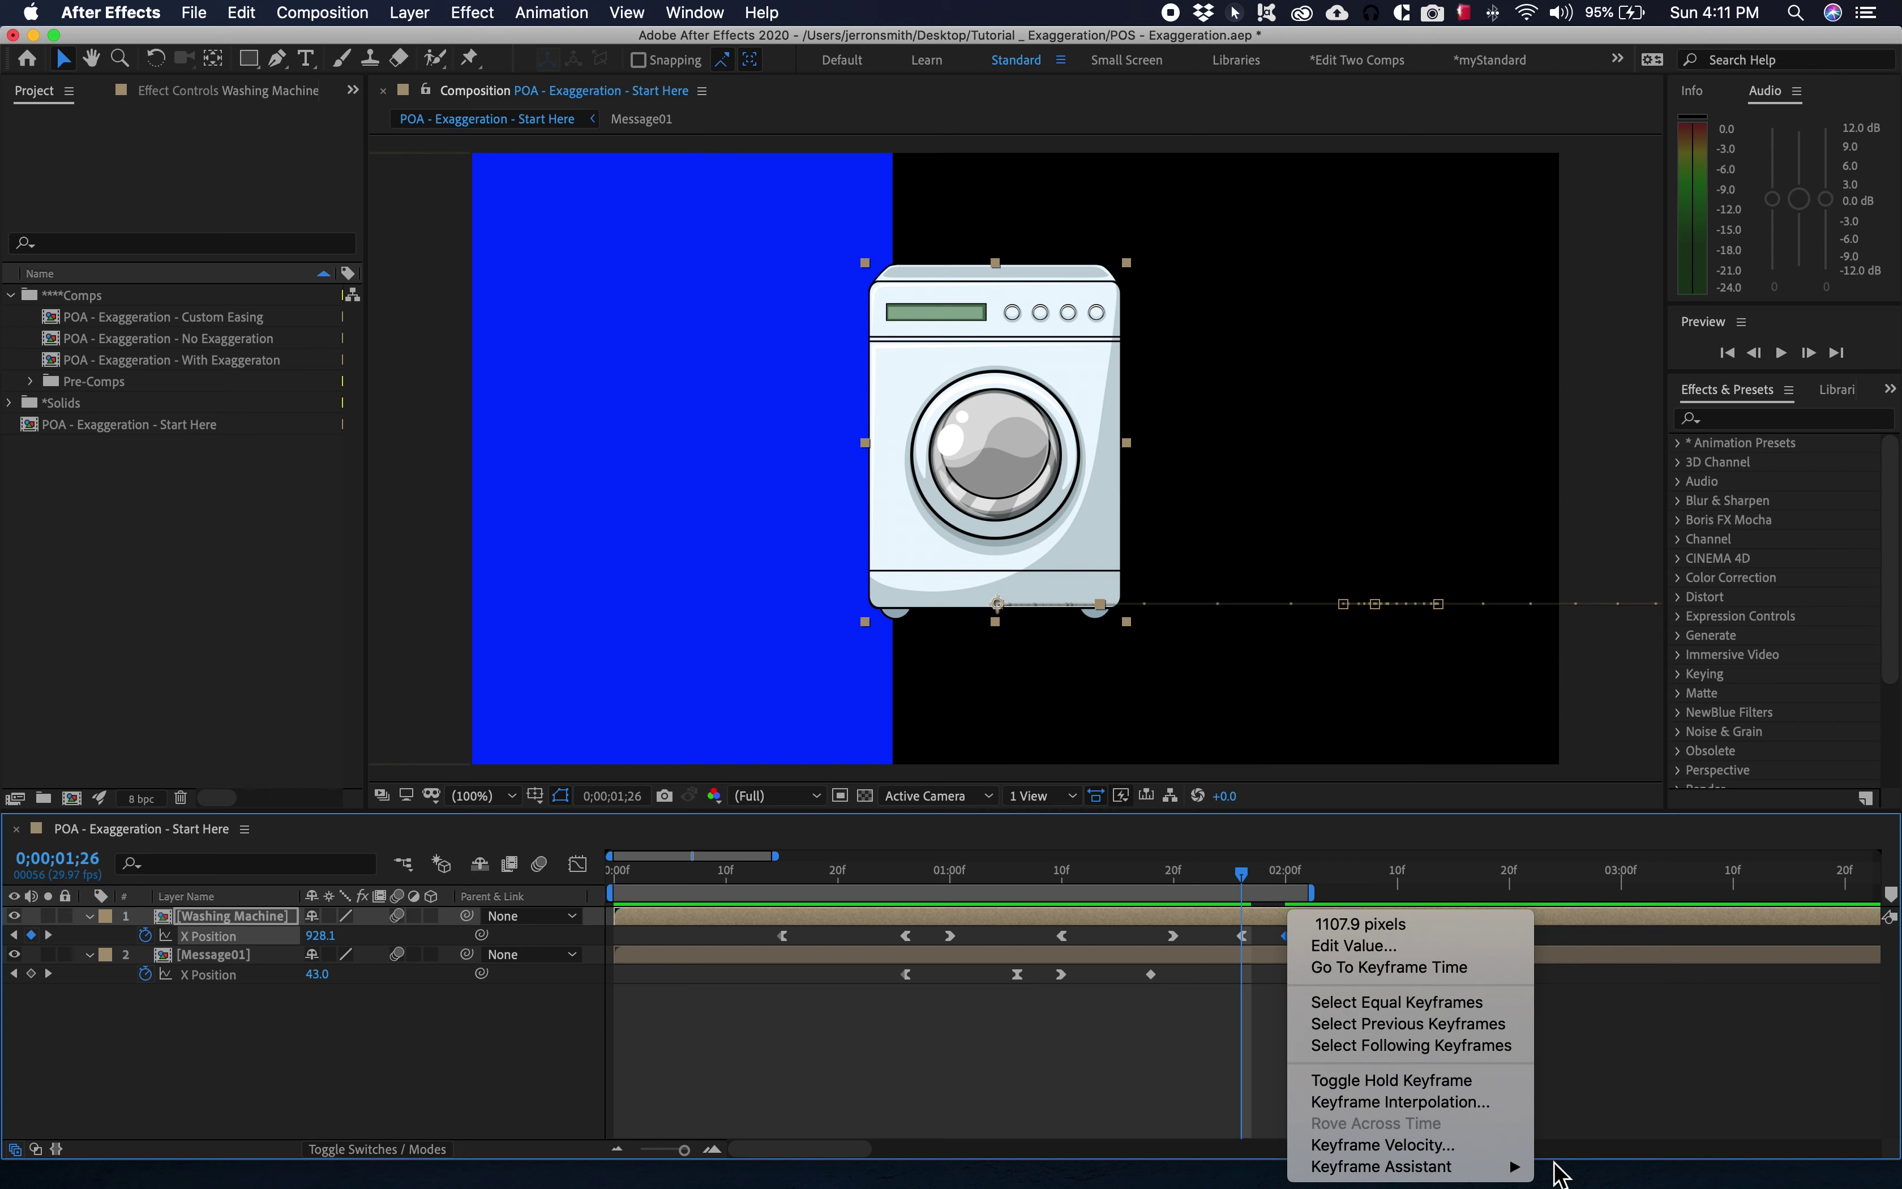
click(1627, 1089)
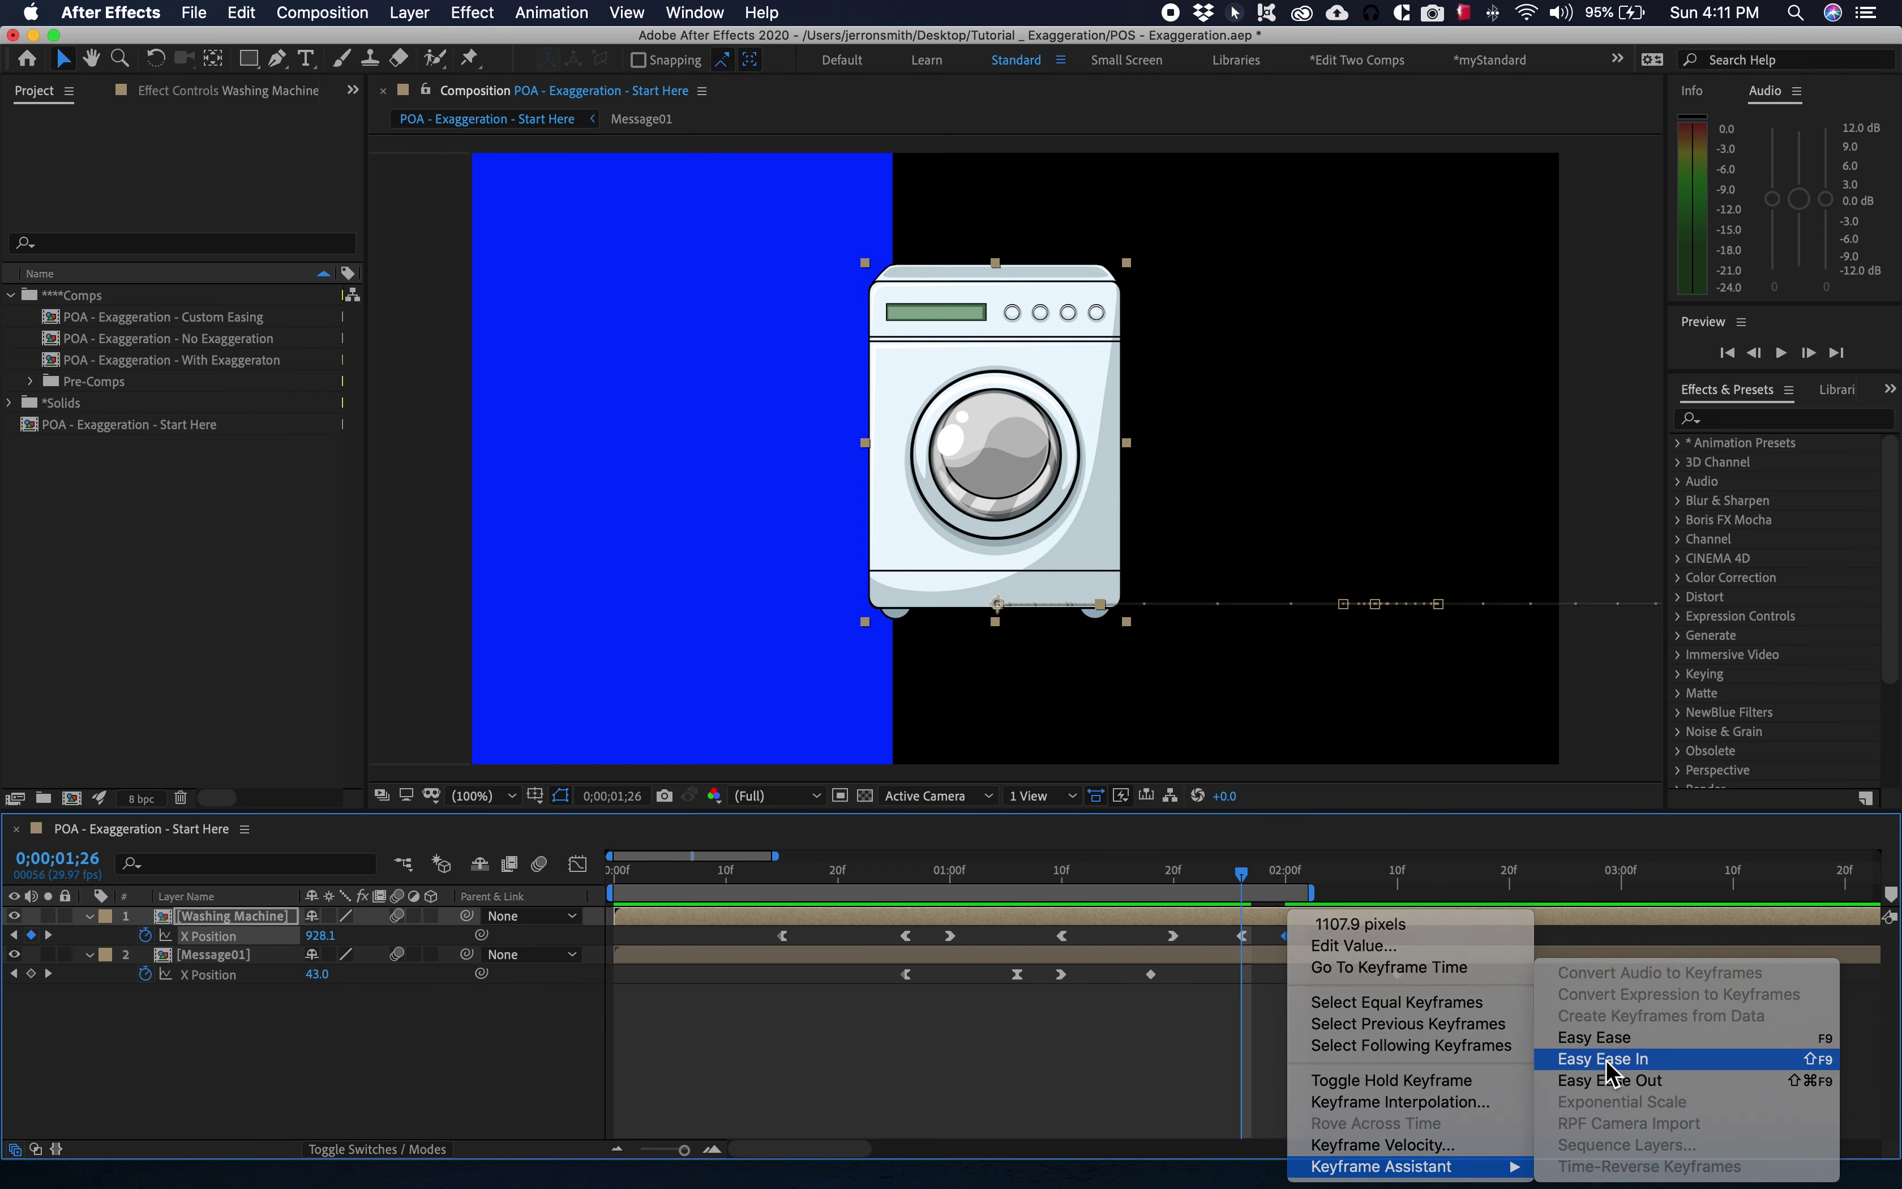
Extend the work area to about 0;00;02;07 and preview the eased impacts from the start.
drag(1311, 892, 1368, 892)
key(space)
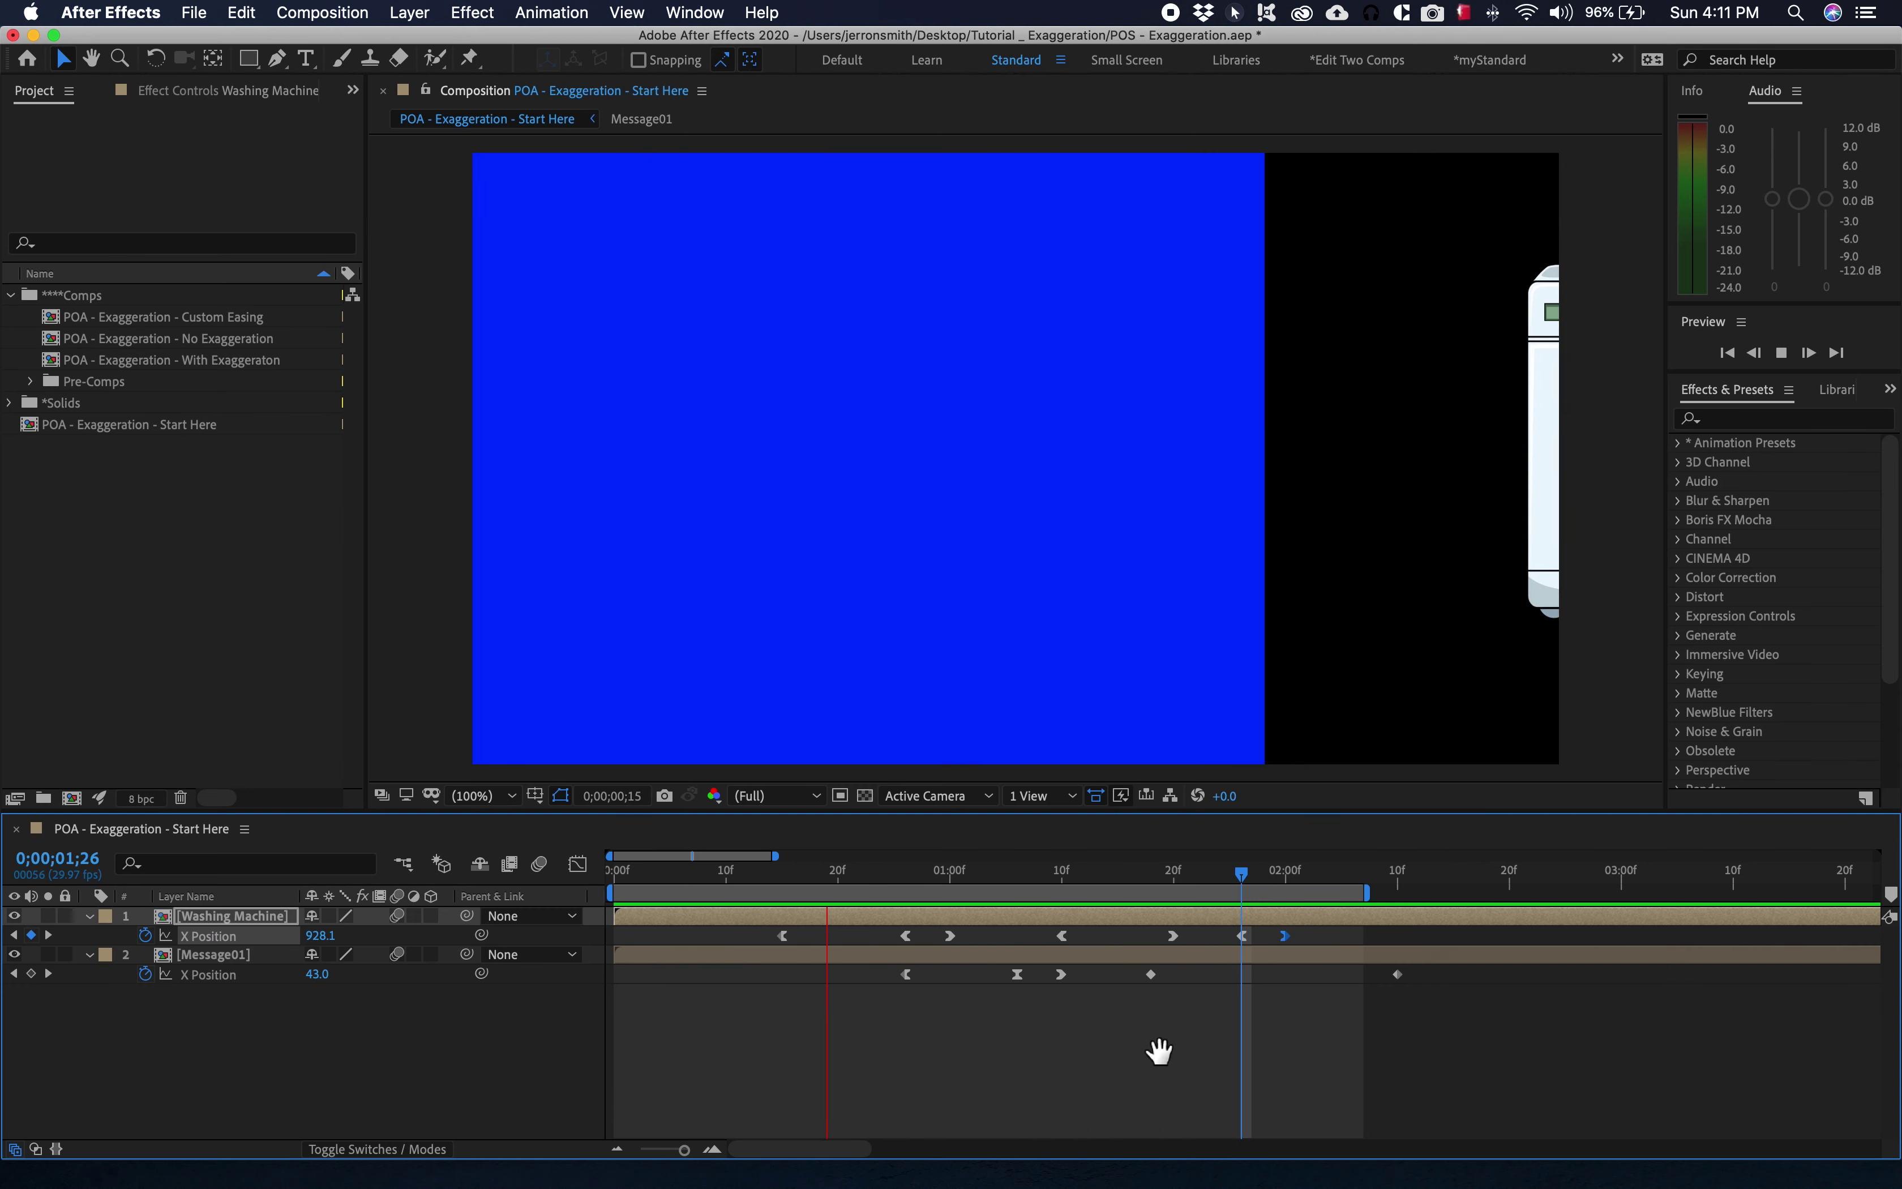
key(space)
drag(968, 881, 1289, 920)
key(space)
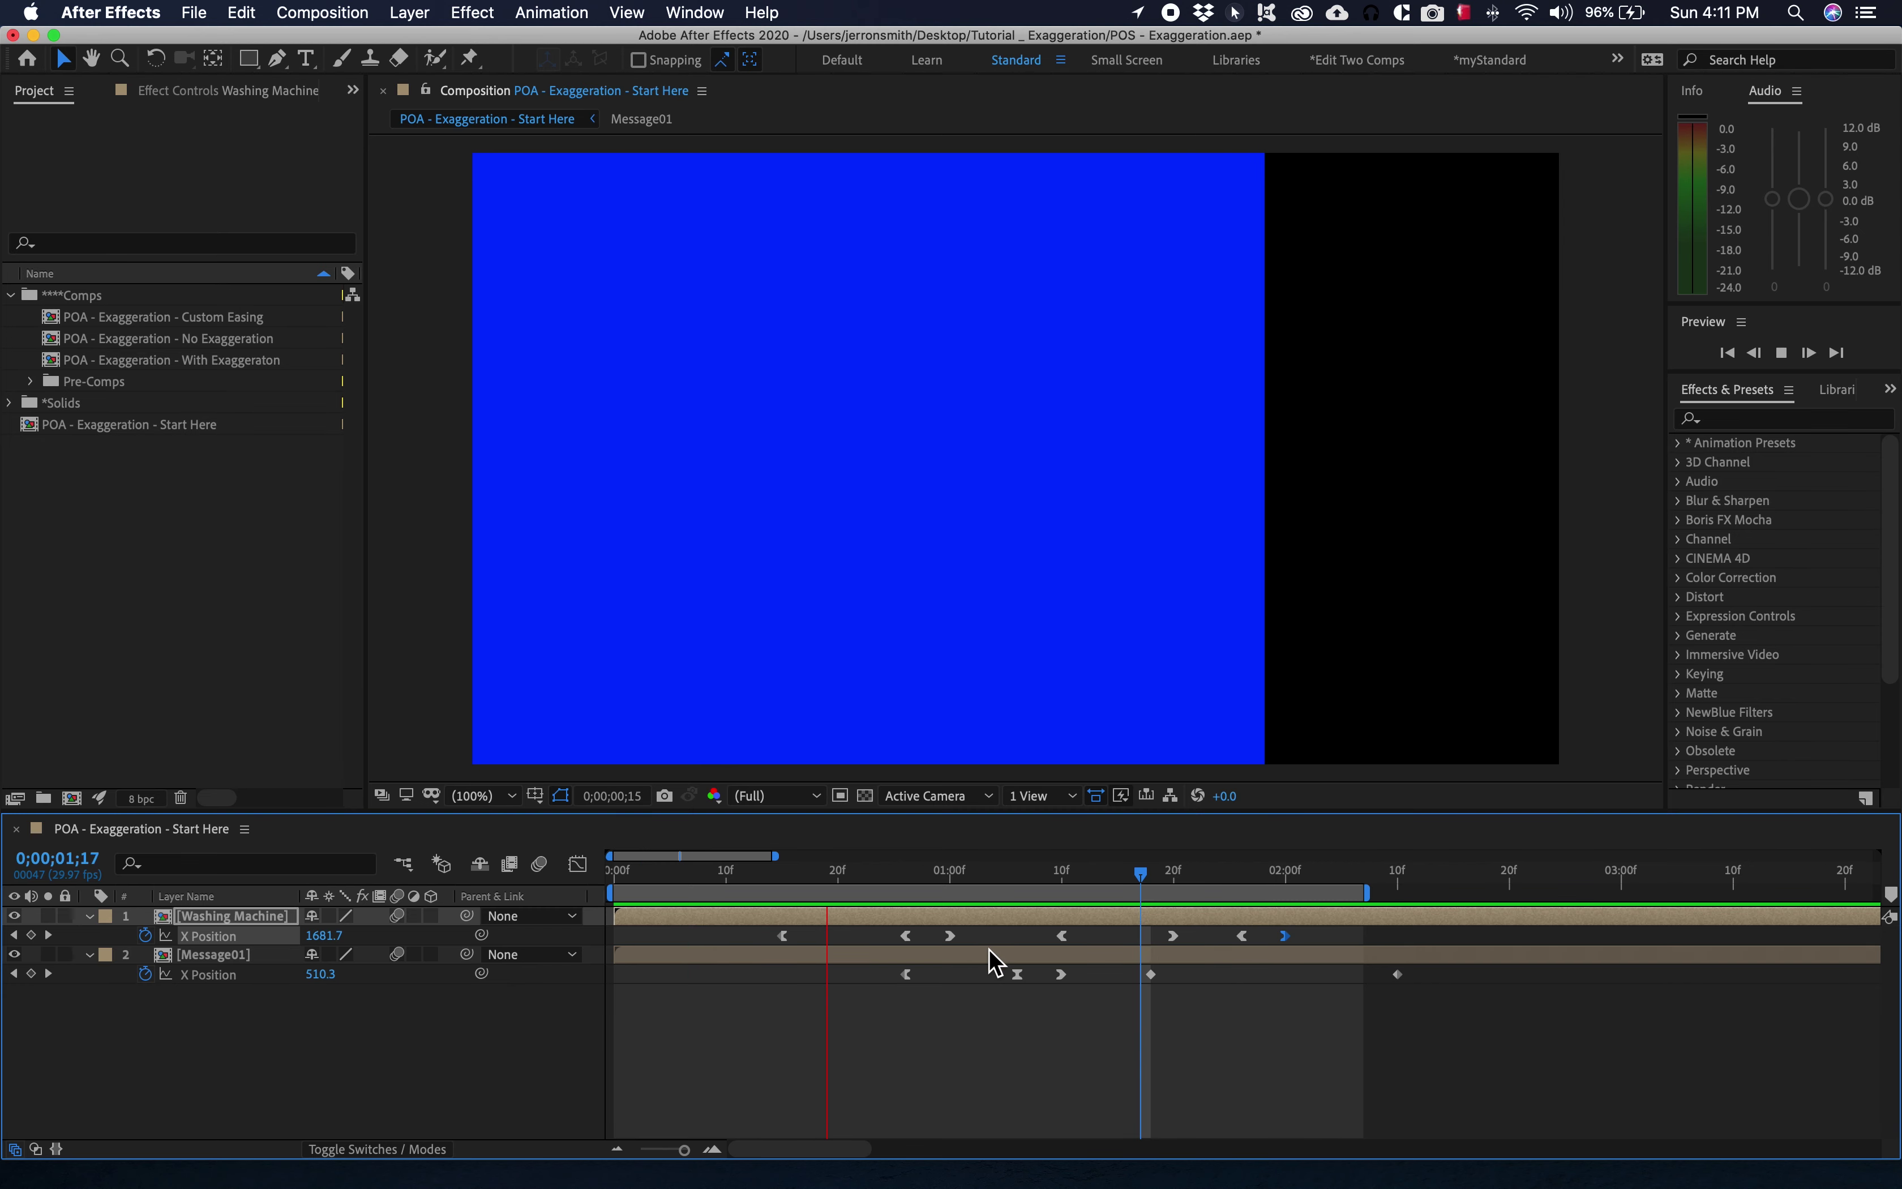
key(space)
Apply Easy Ease Out to the Message01 layer's X Position keyframe at 0;00;01;18.
drag(1157, 887, 1197, 887)
click(1151, 975)
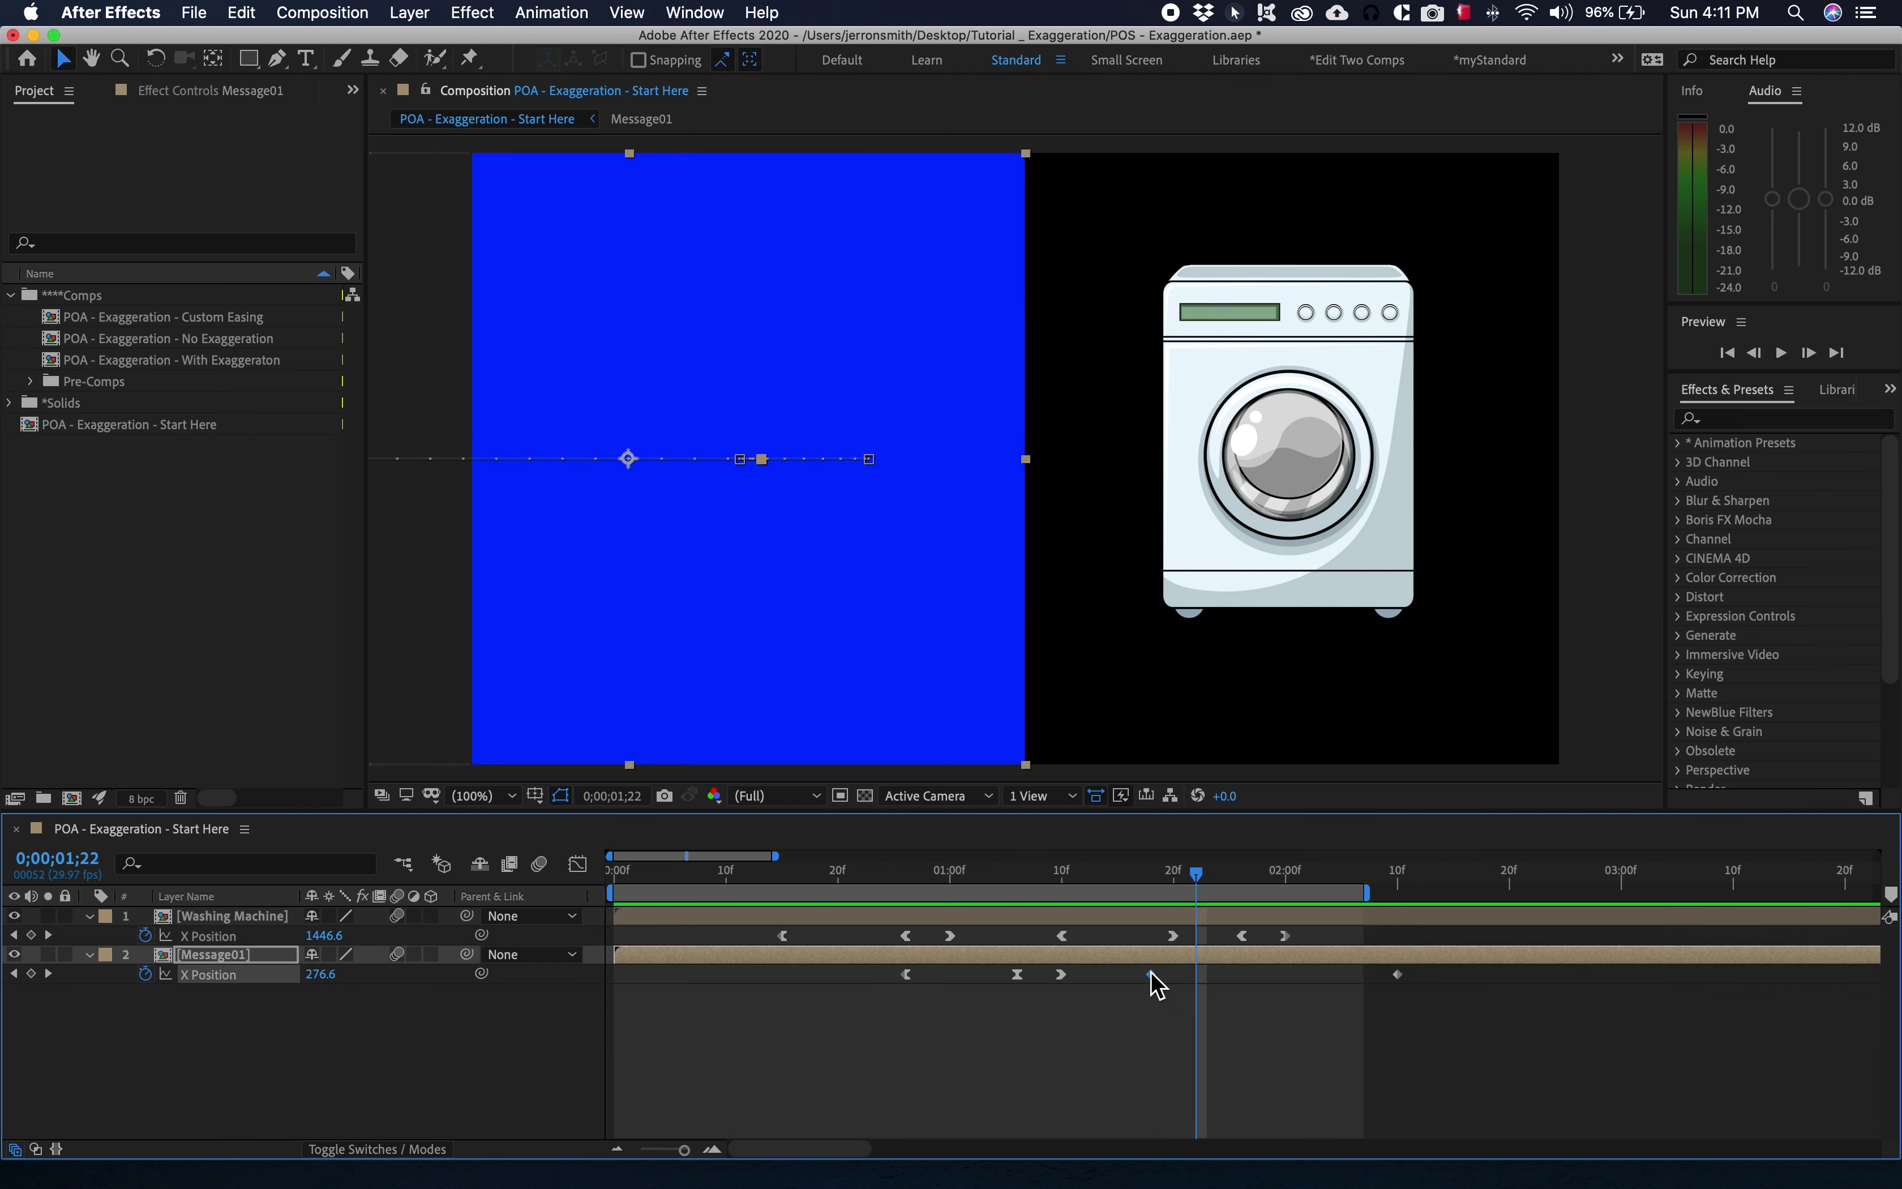
right_click(1151, 975)
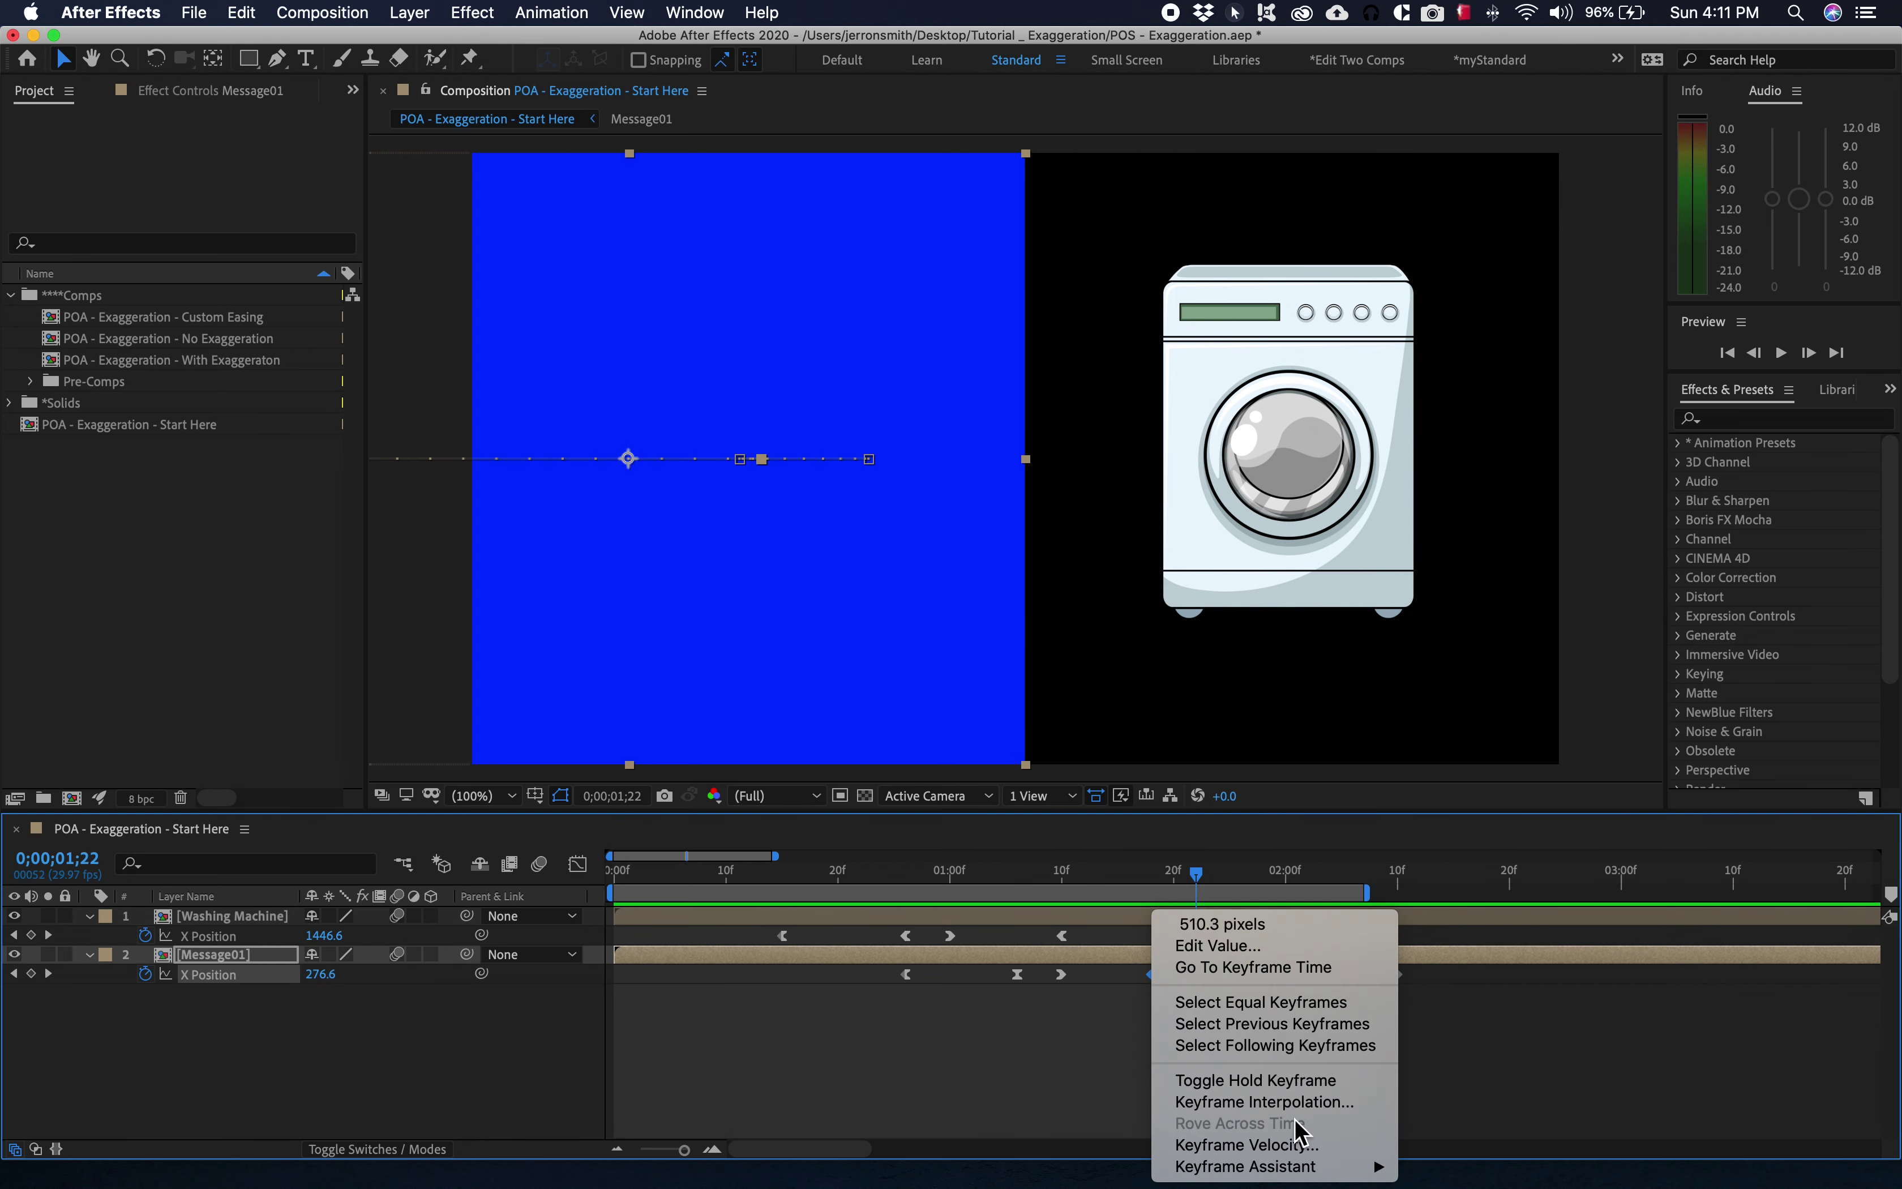
mouse_move(1305, 1164)
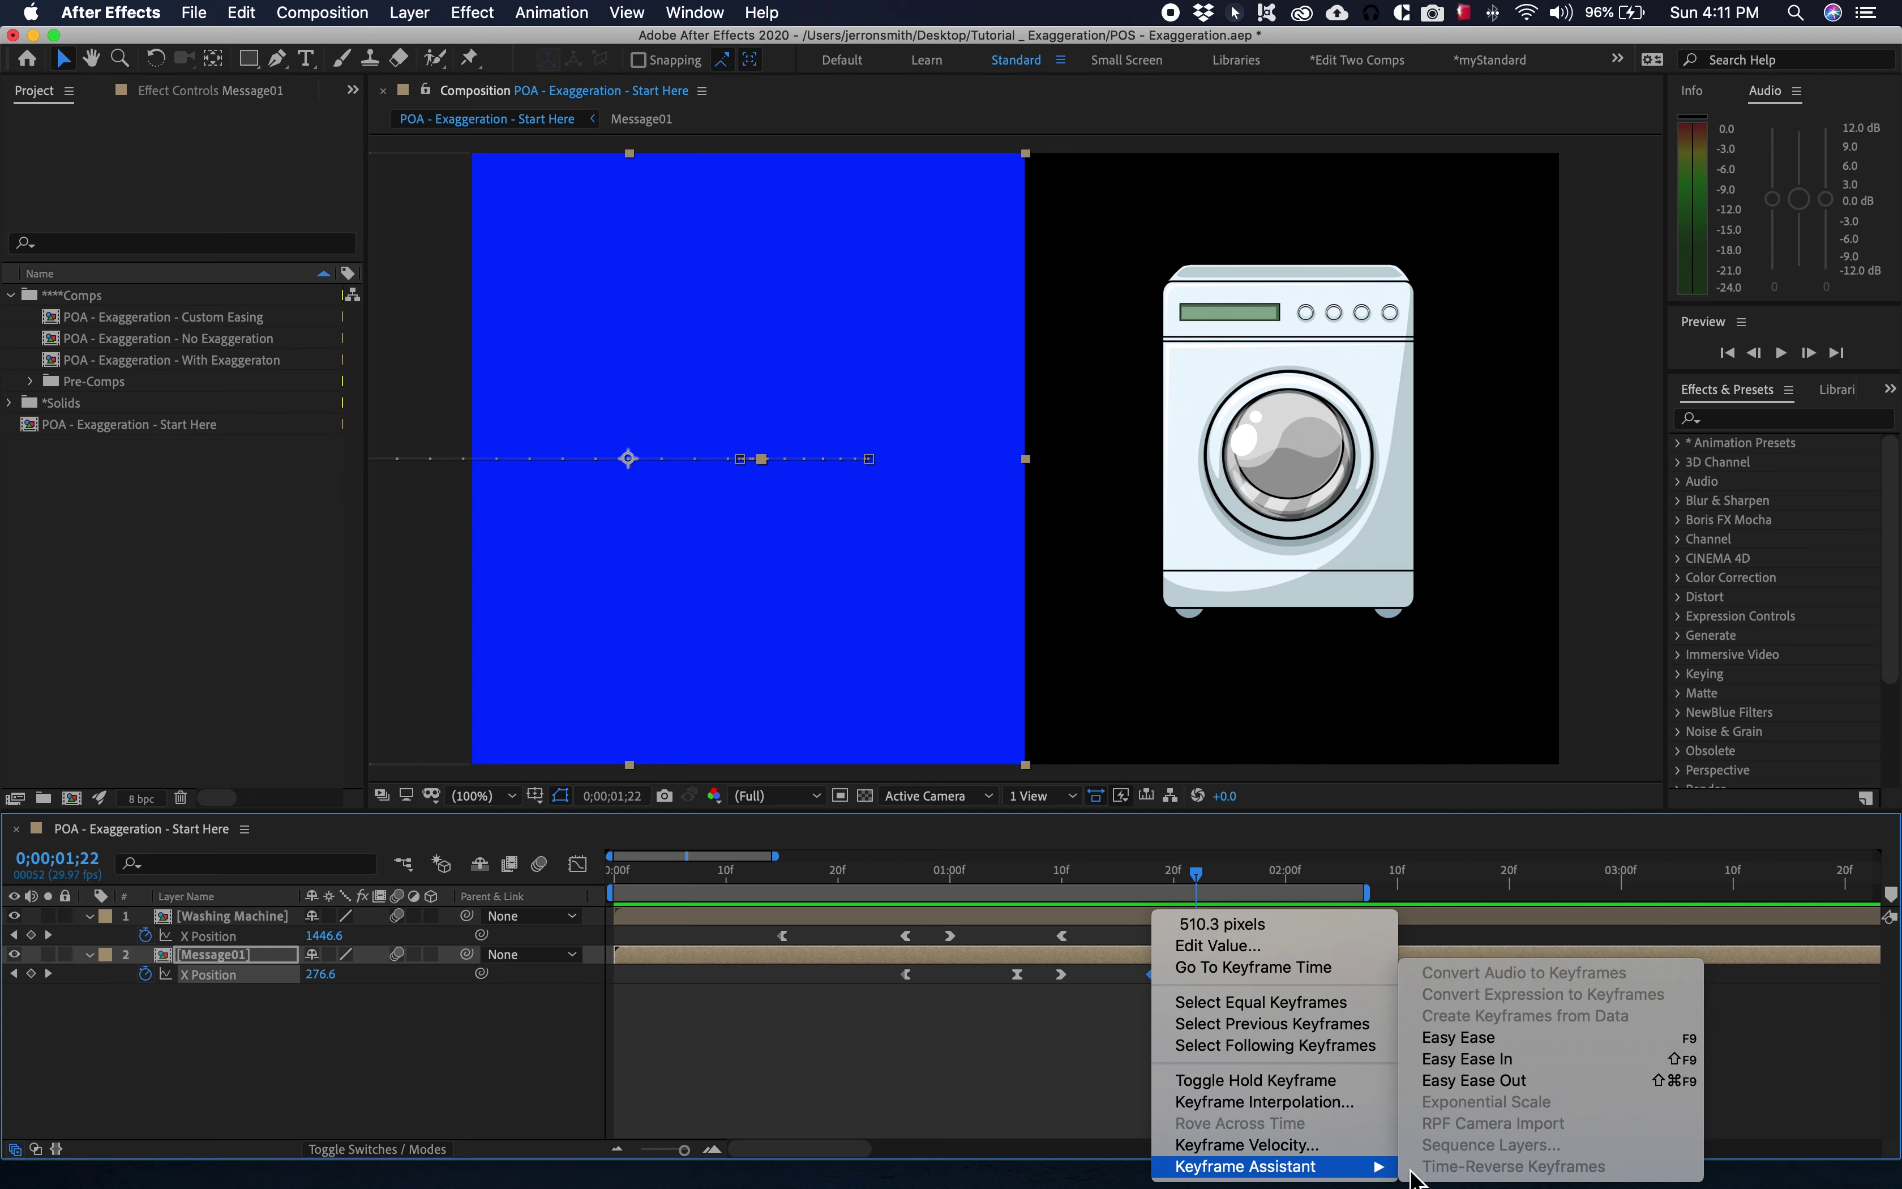
click(1552, 1082)
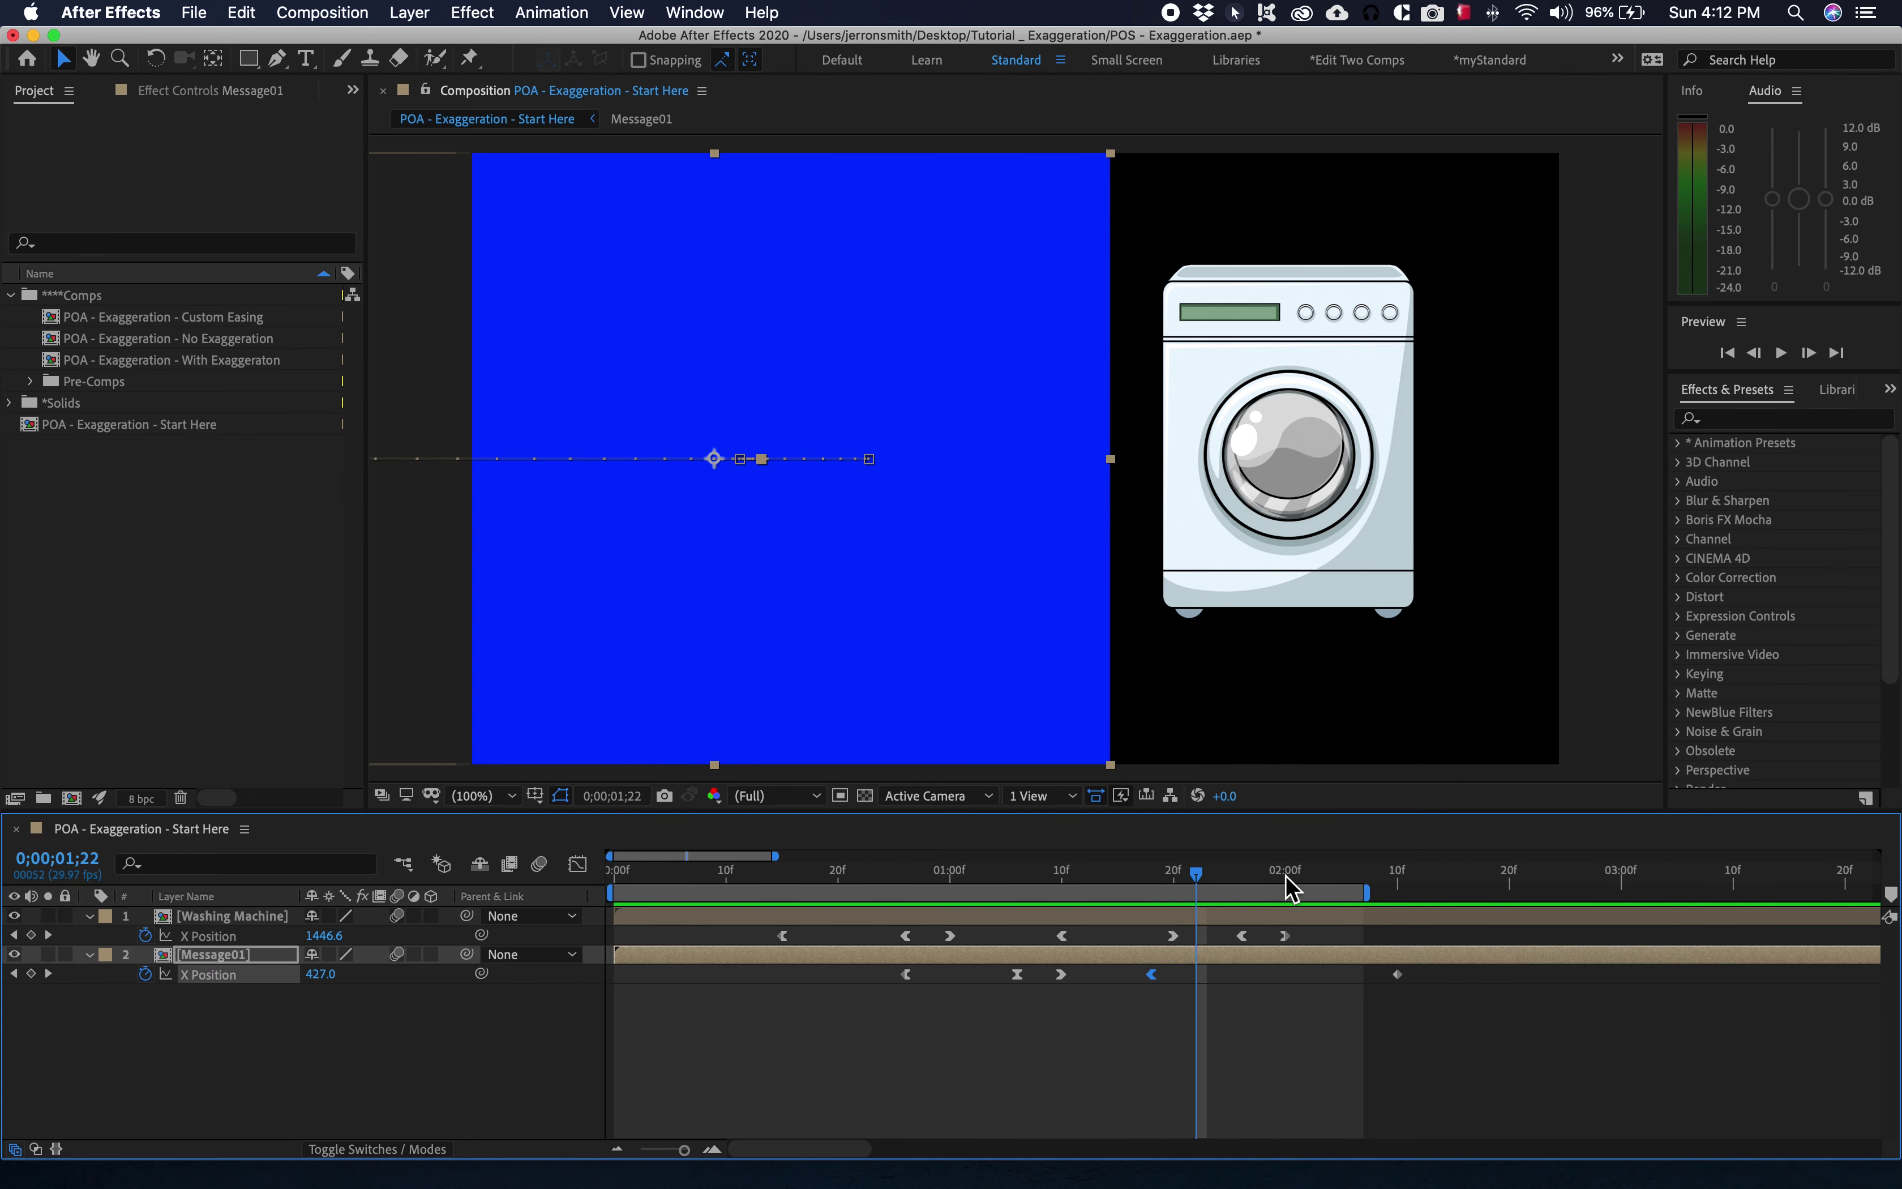
Move the Message01 X Position keyframe at 0;00;01;18 one frame later to 0;00;01;19 and preview the motion.
key(space)
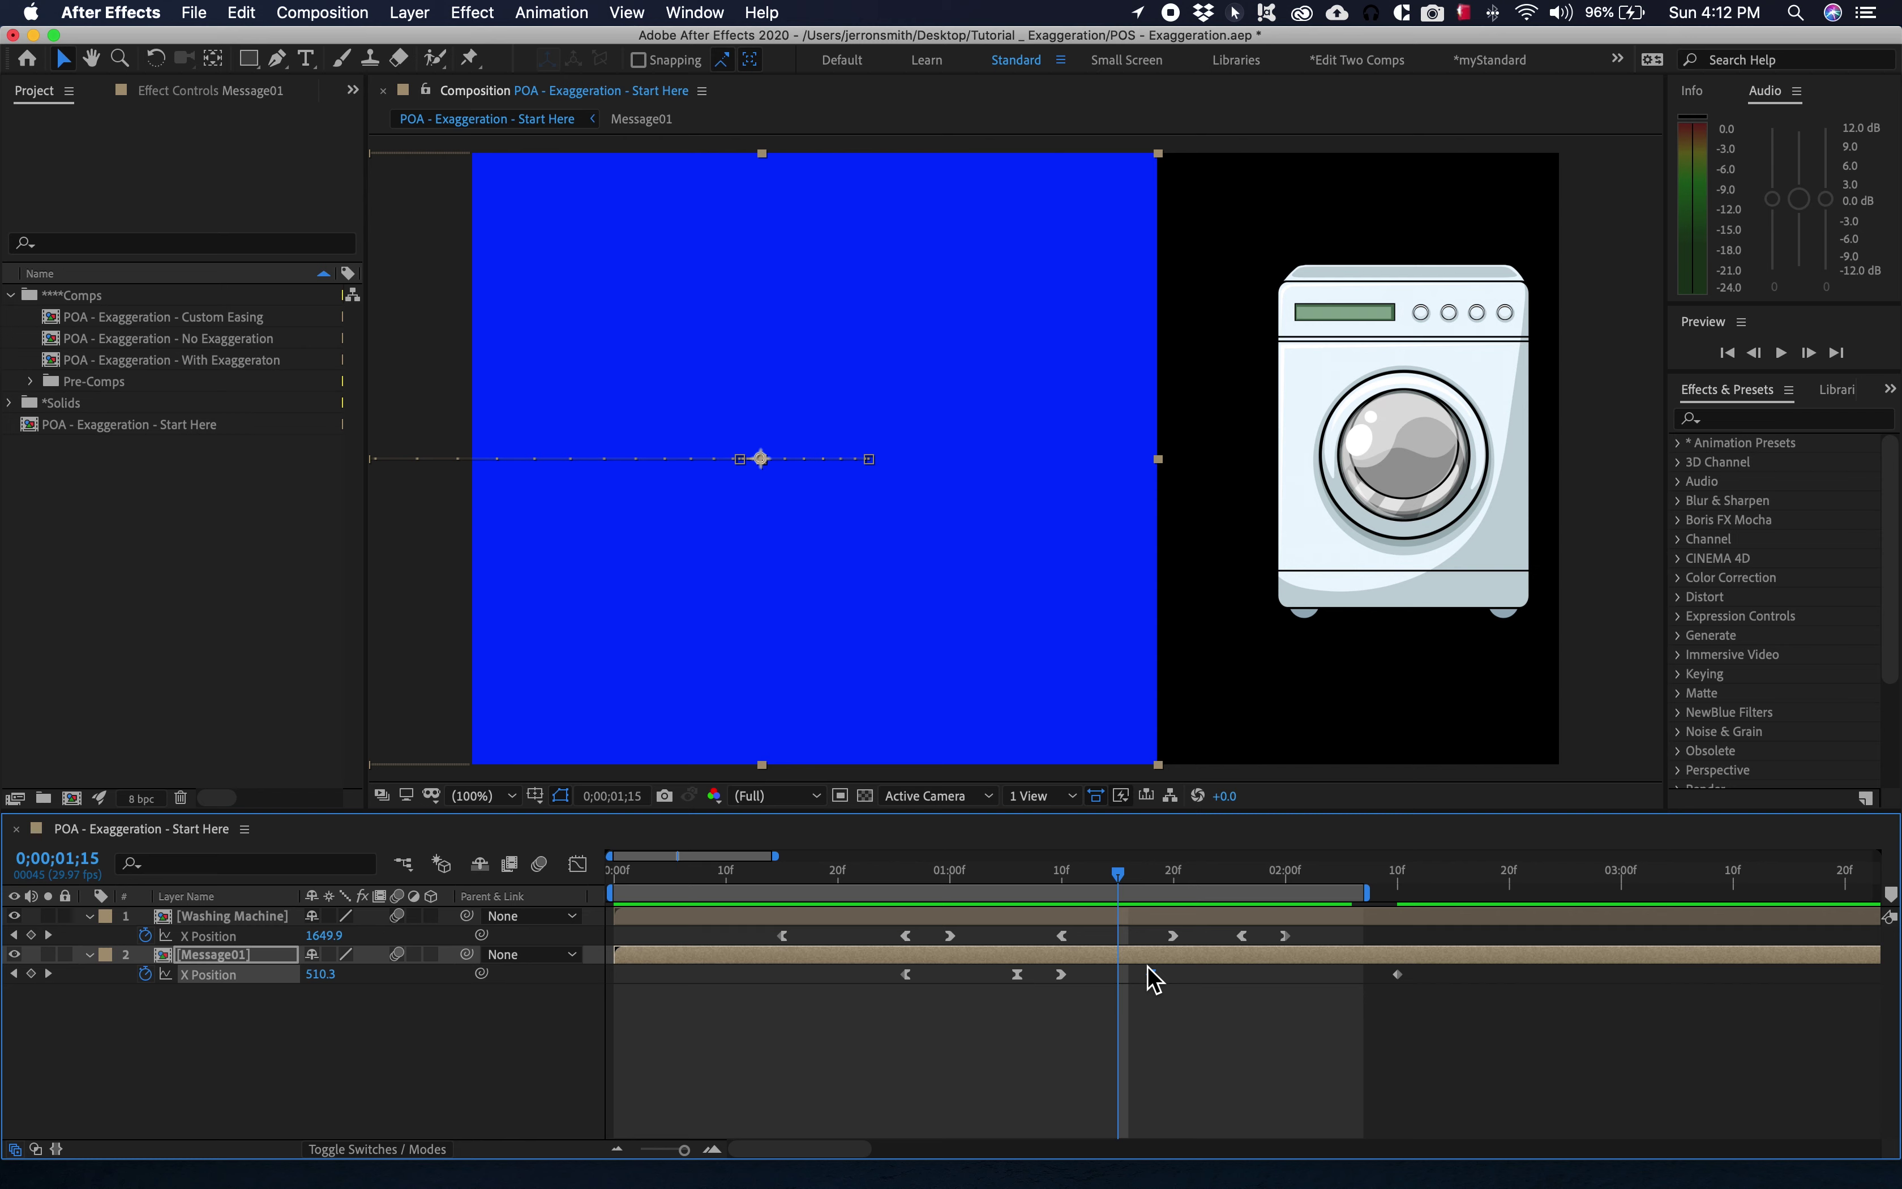
key(alt+Right)
key(space)
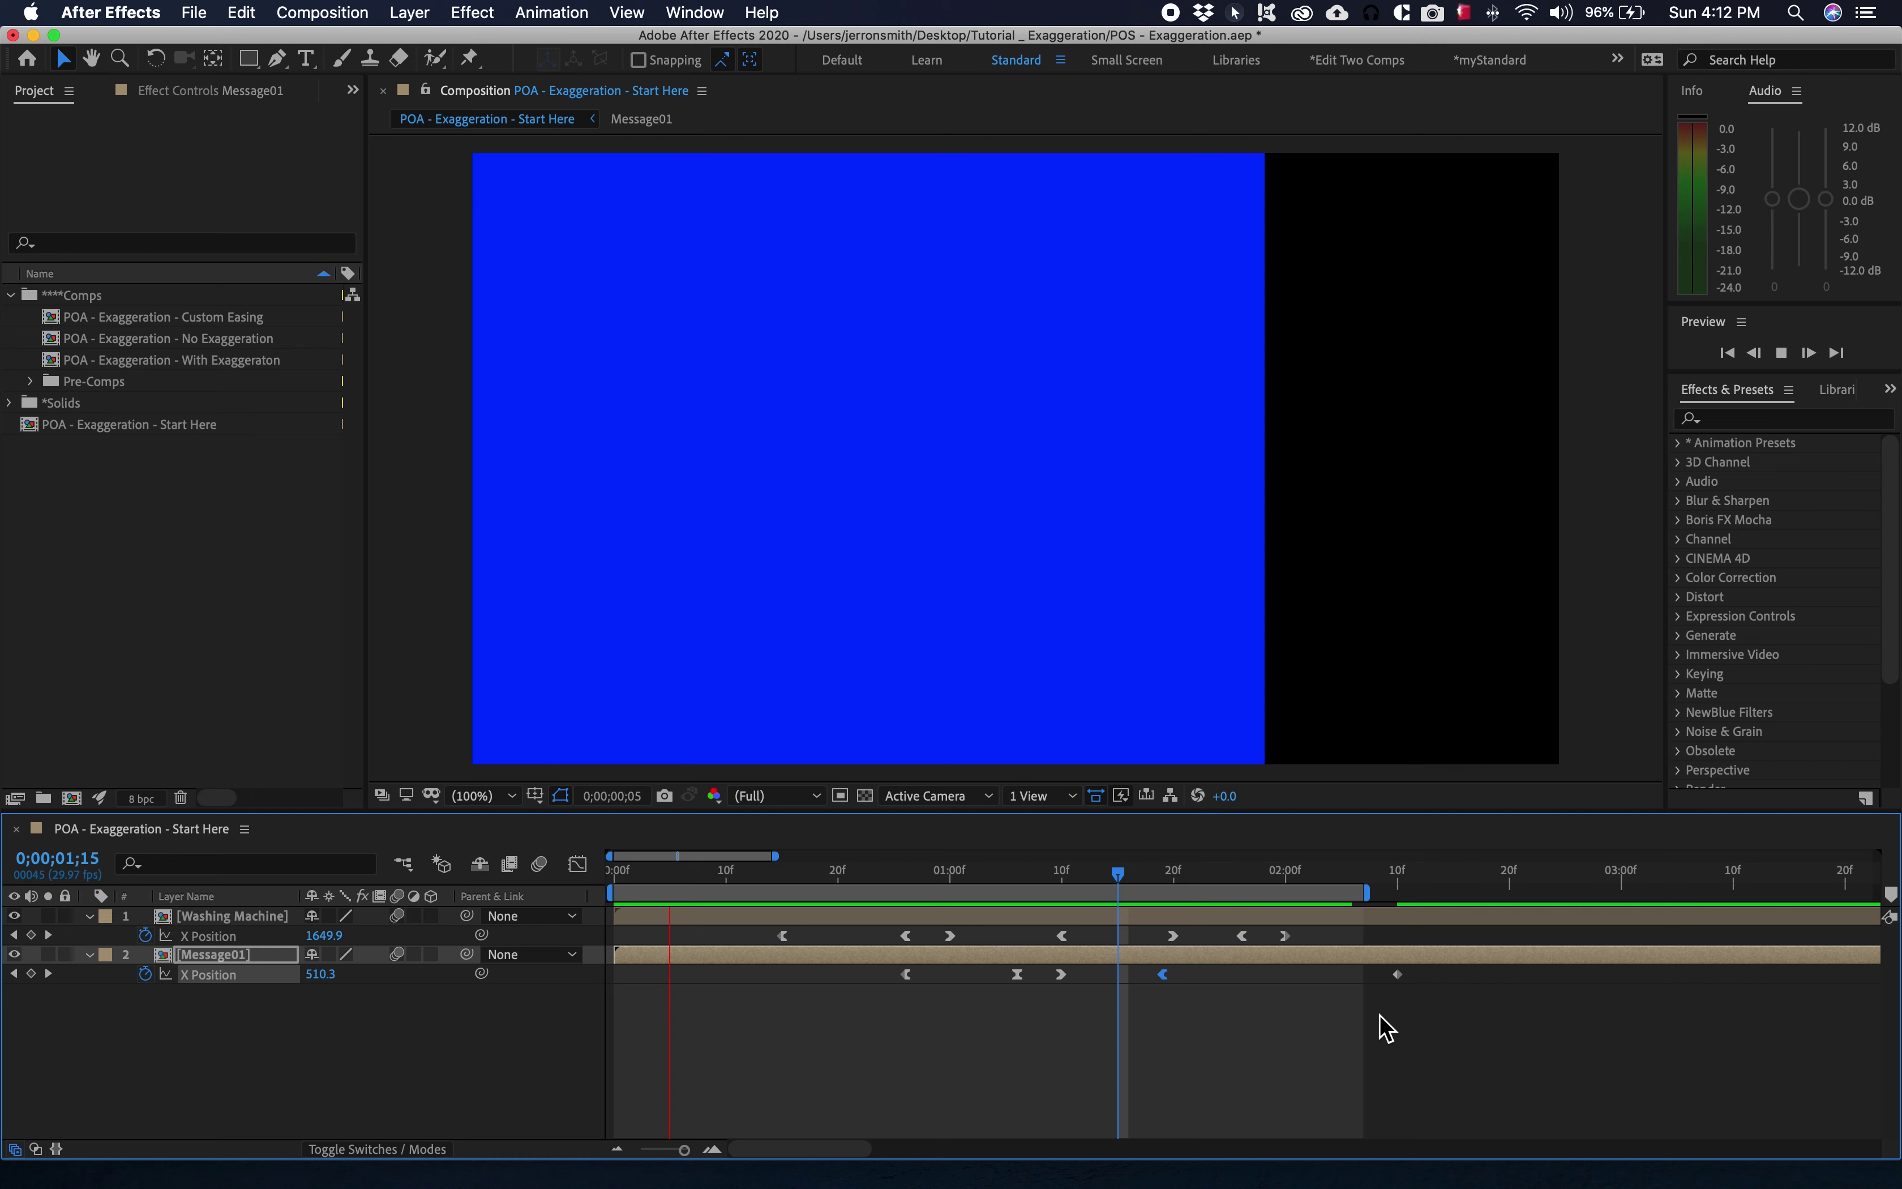
key(space)
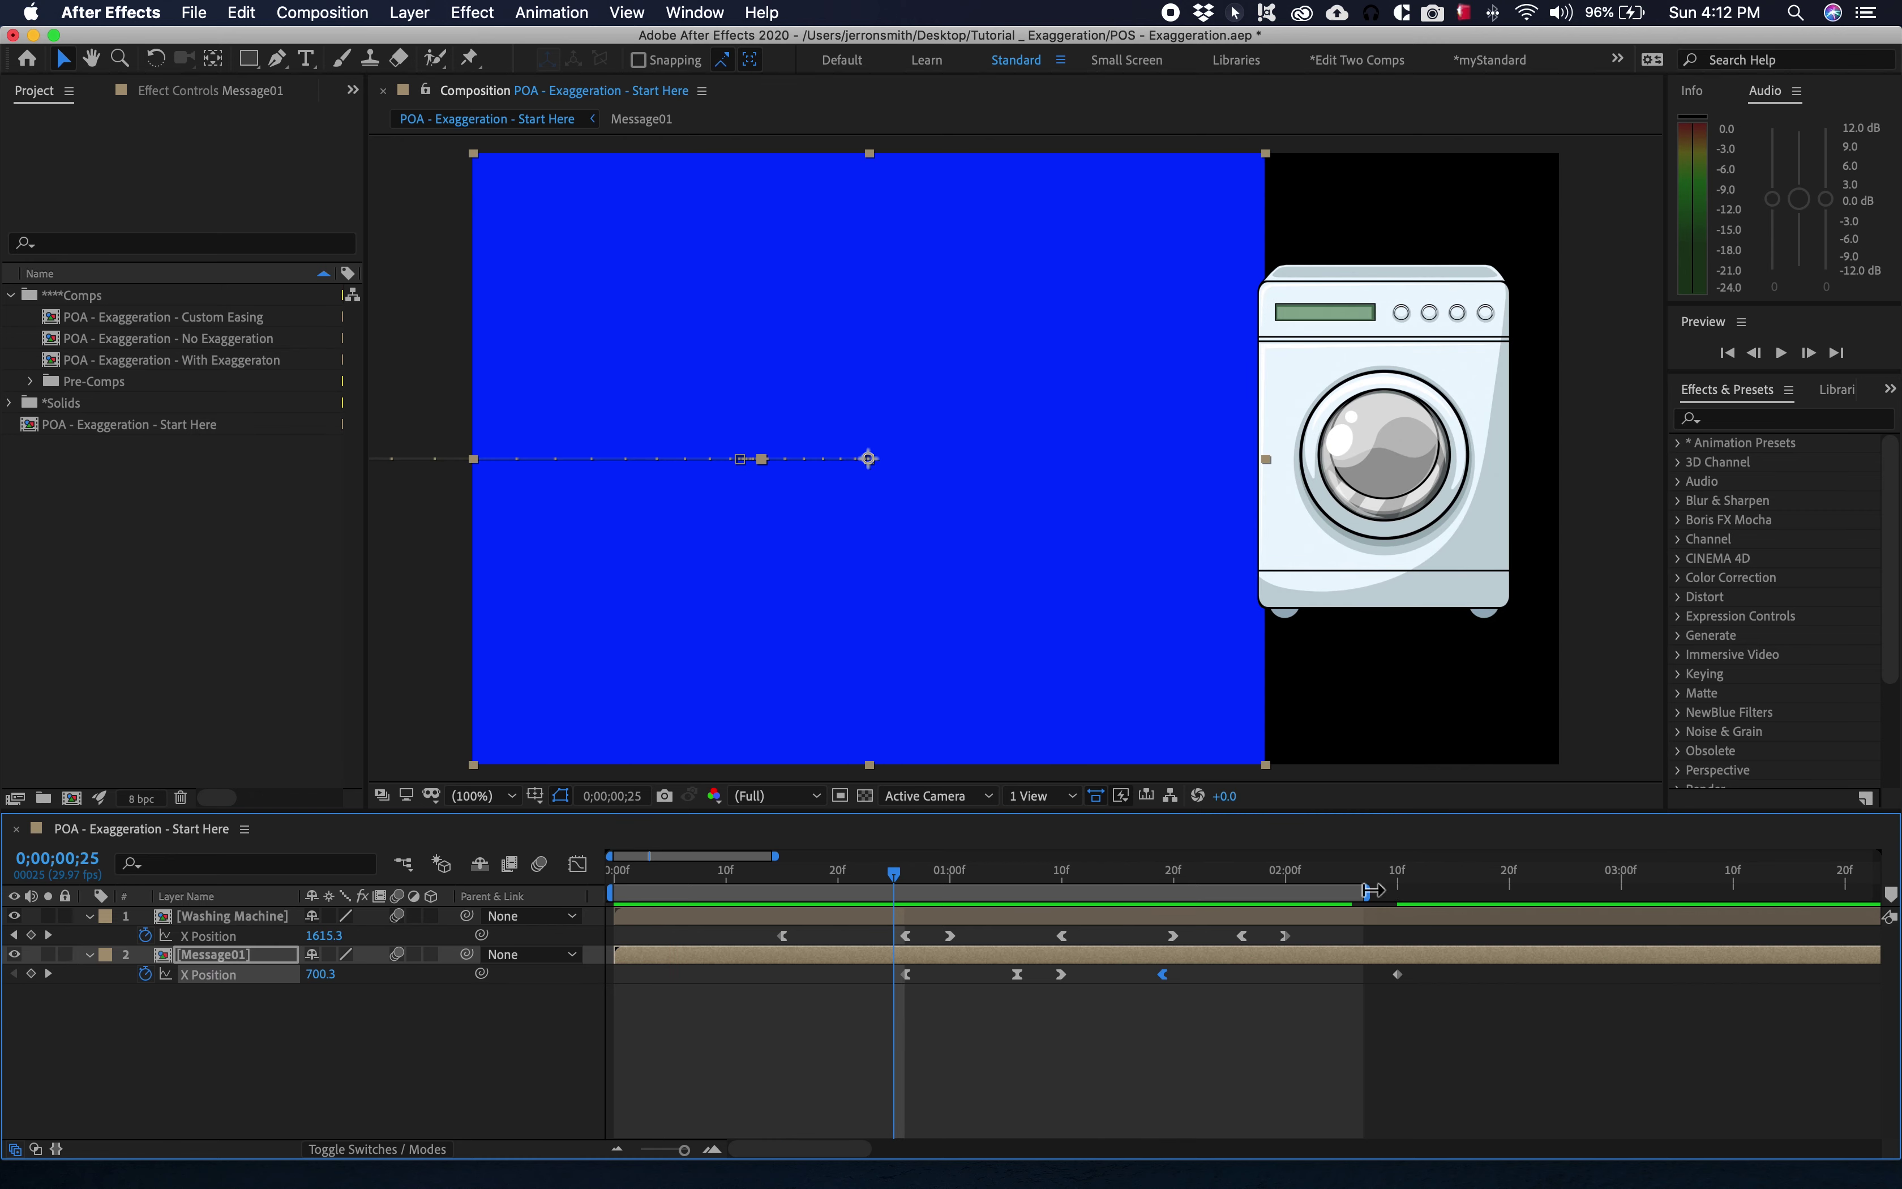
Extend the work area to about 0;00;02;23, preview the animation and examine the frames from 0;00;01;19 to 0;00;01;26.
drag(1372, 890, 1545, 892)
key(space)
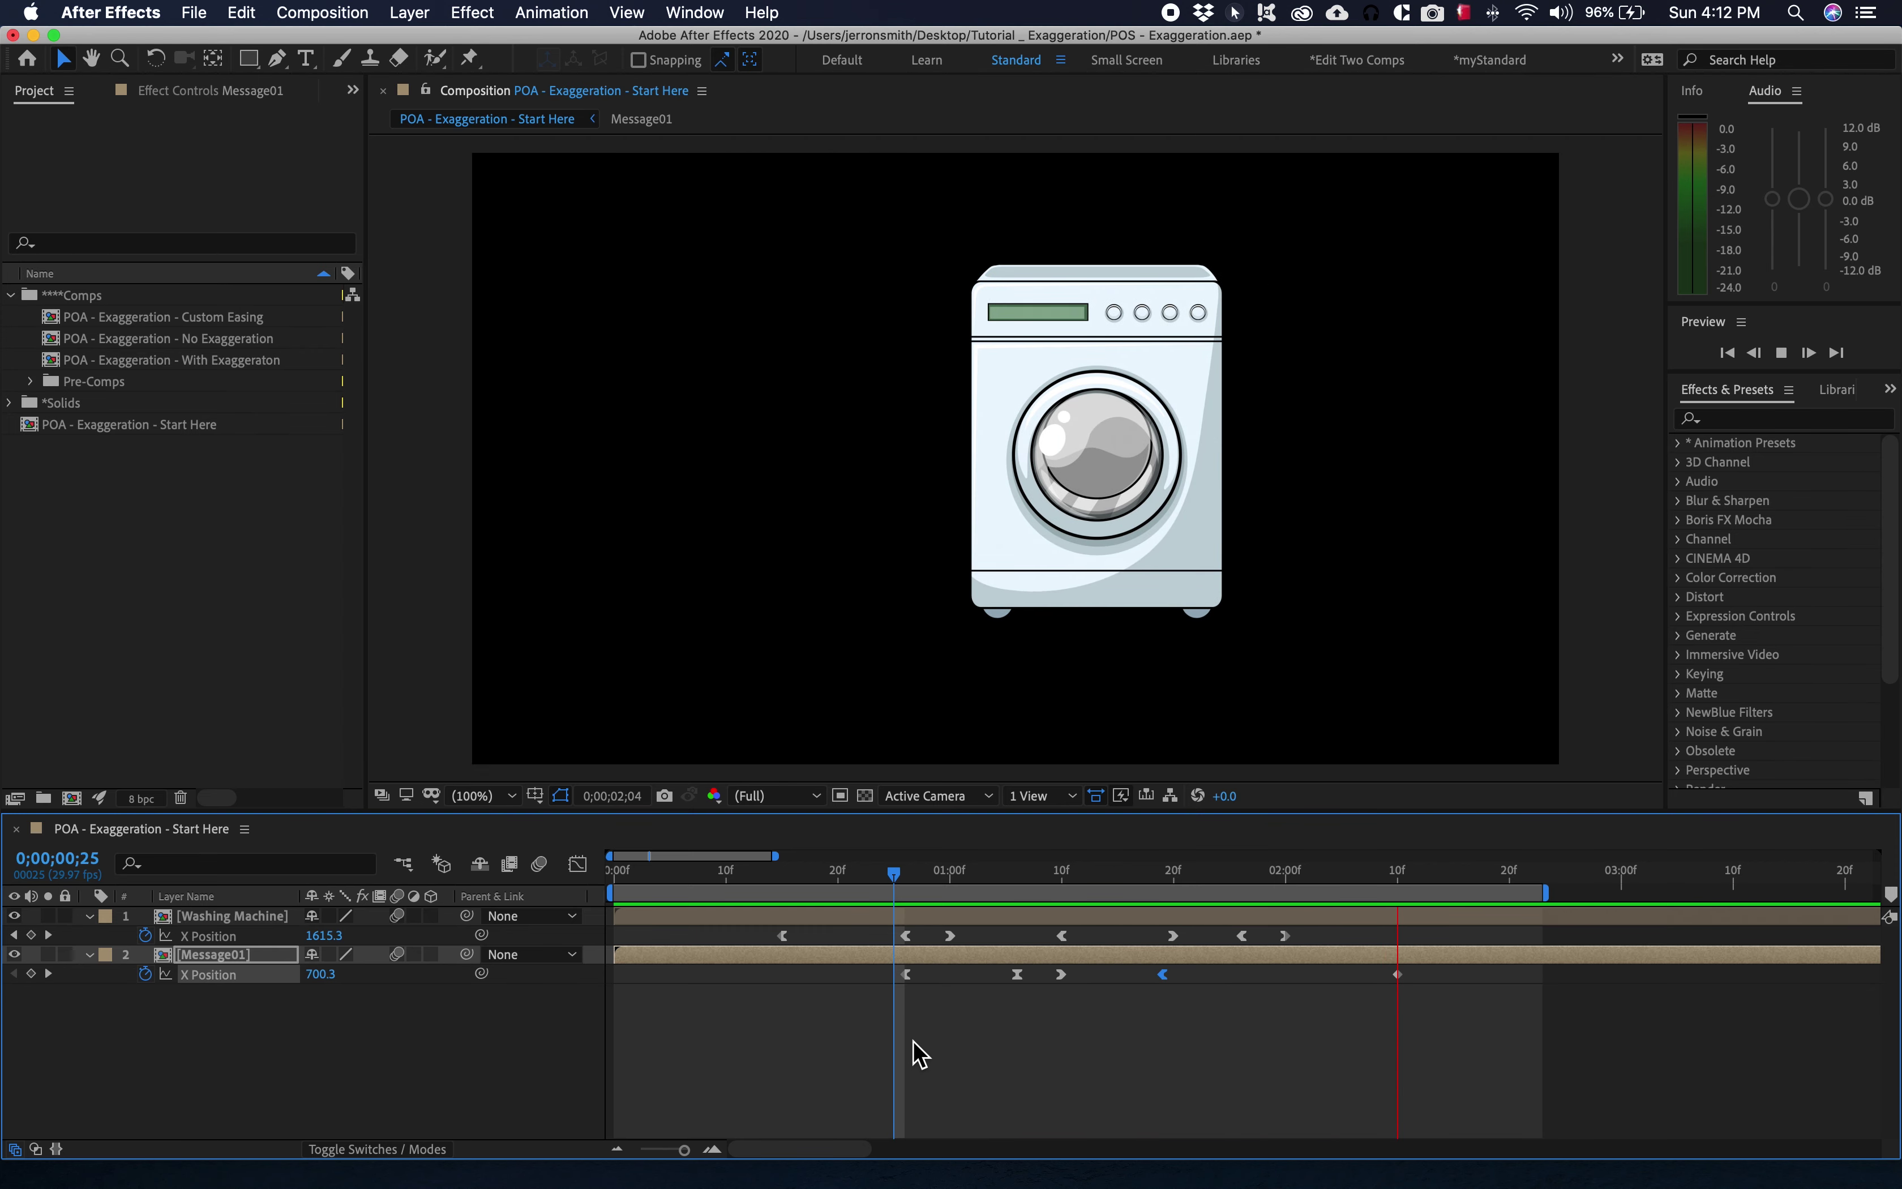
key(space)
click(1174, 873)
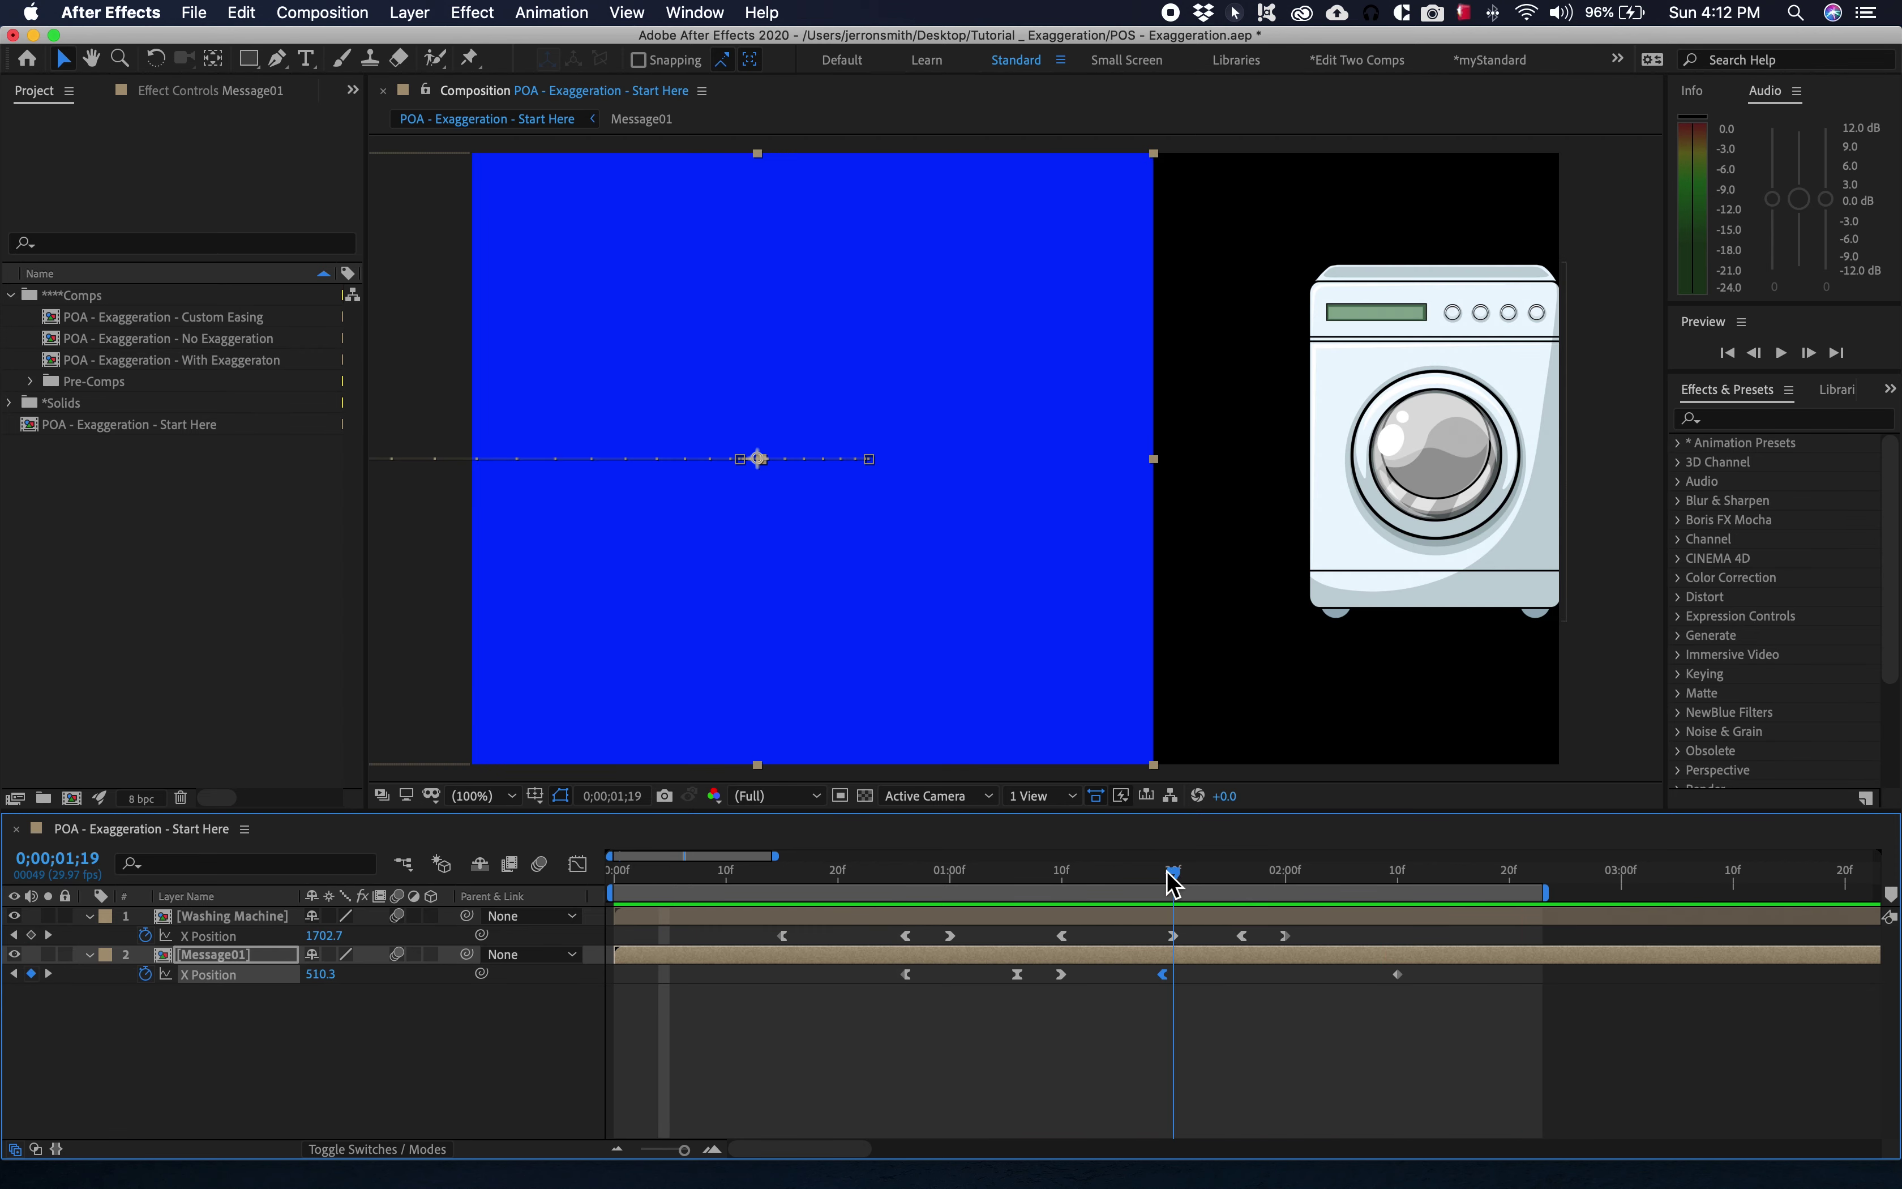
drag(1180, 877, 1240, 877)
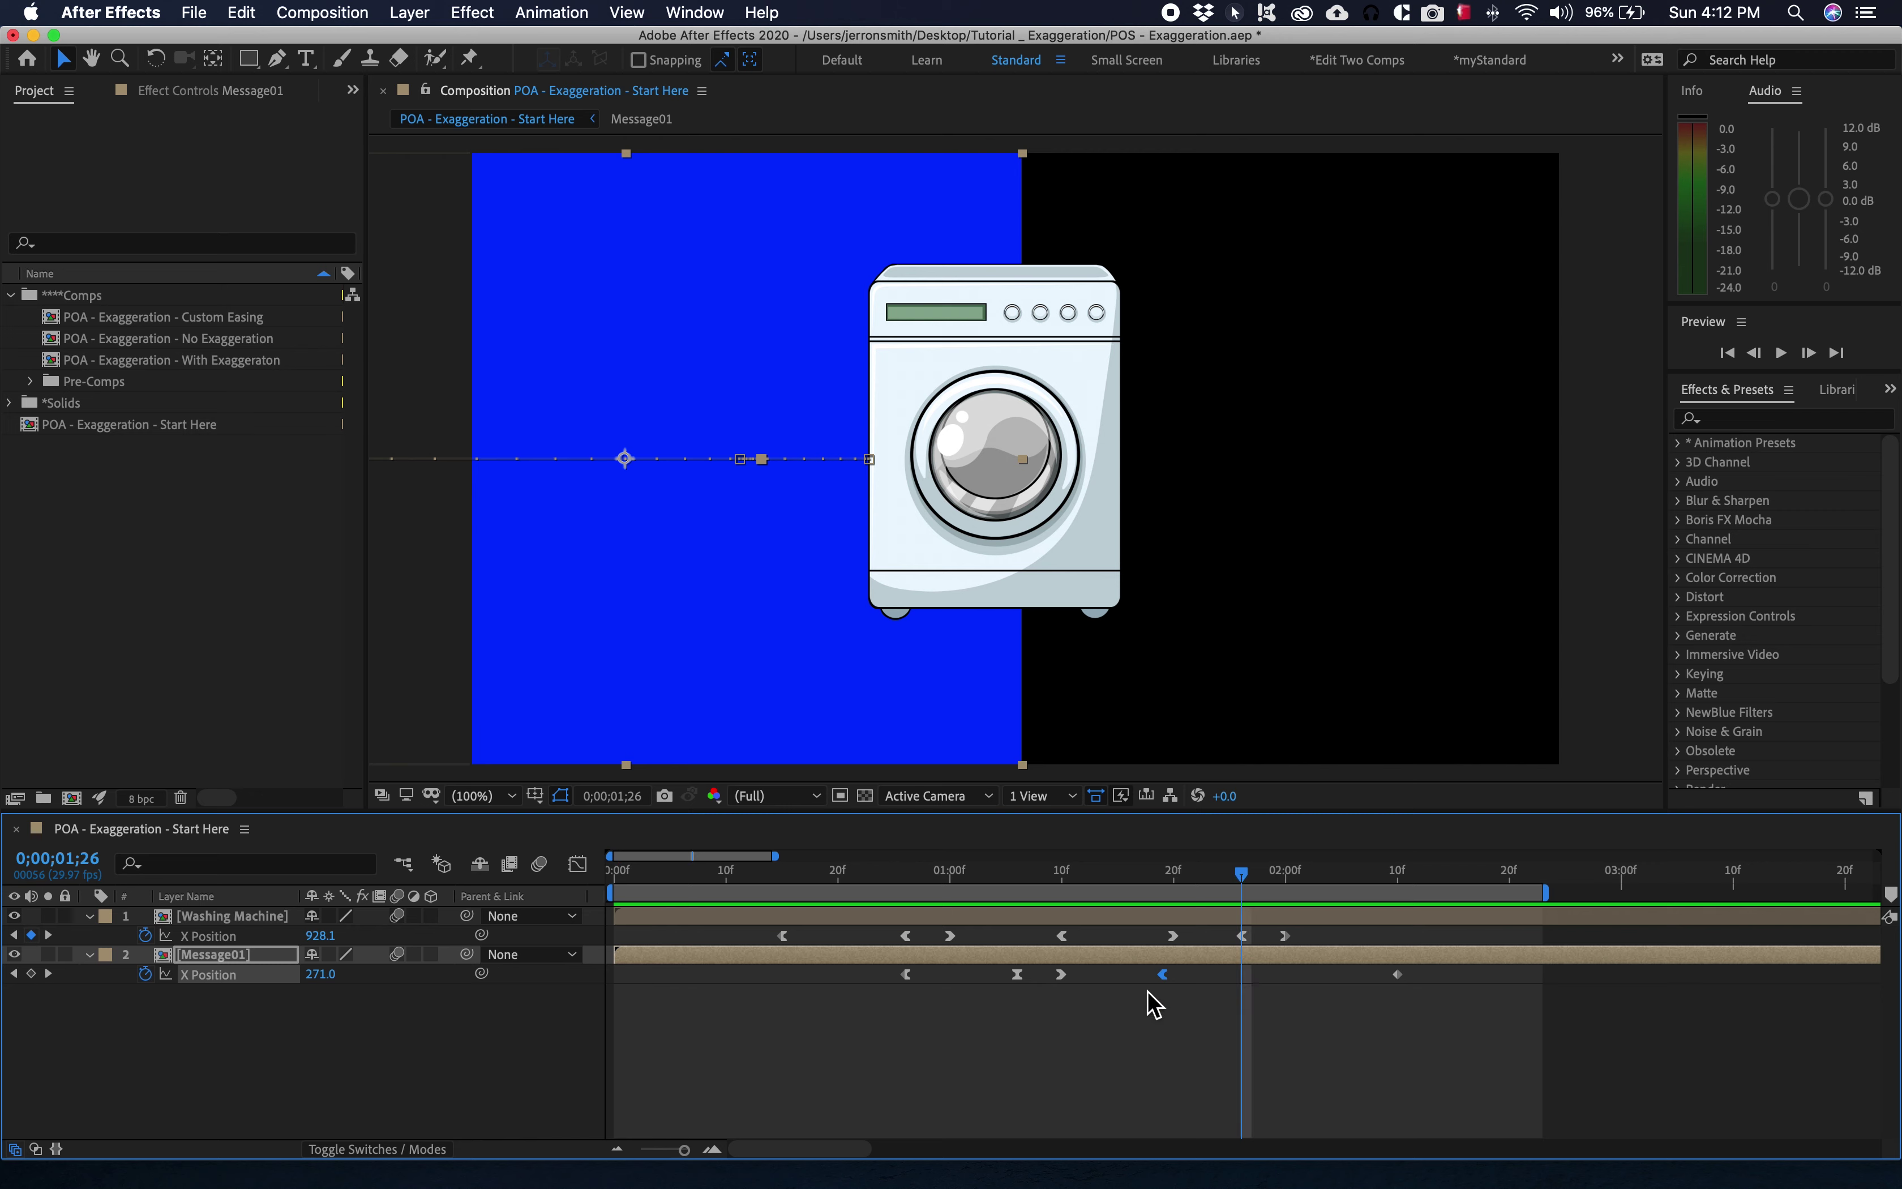
Move the Message01 X Position keyframe at 0;00;01;19 earlier to 0;00;01;17 and preview the final impact.
drag(1166, 973, 1142, 976)
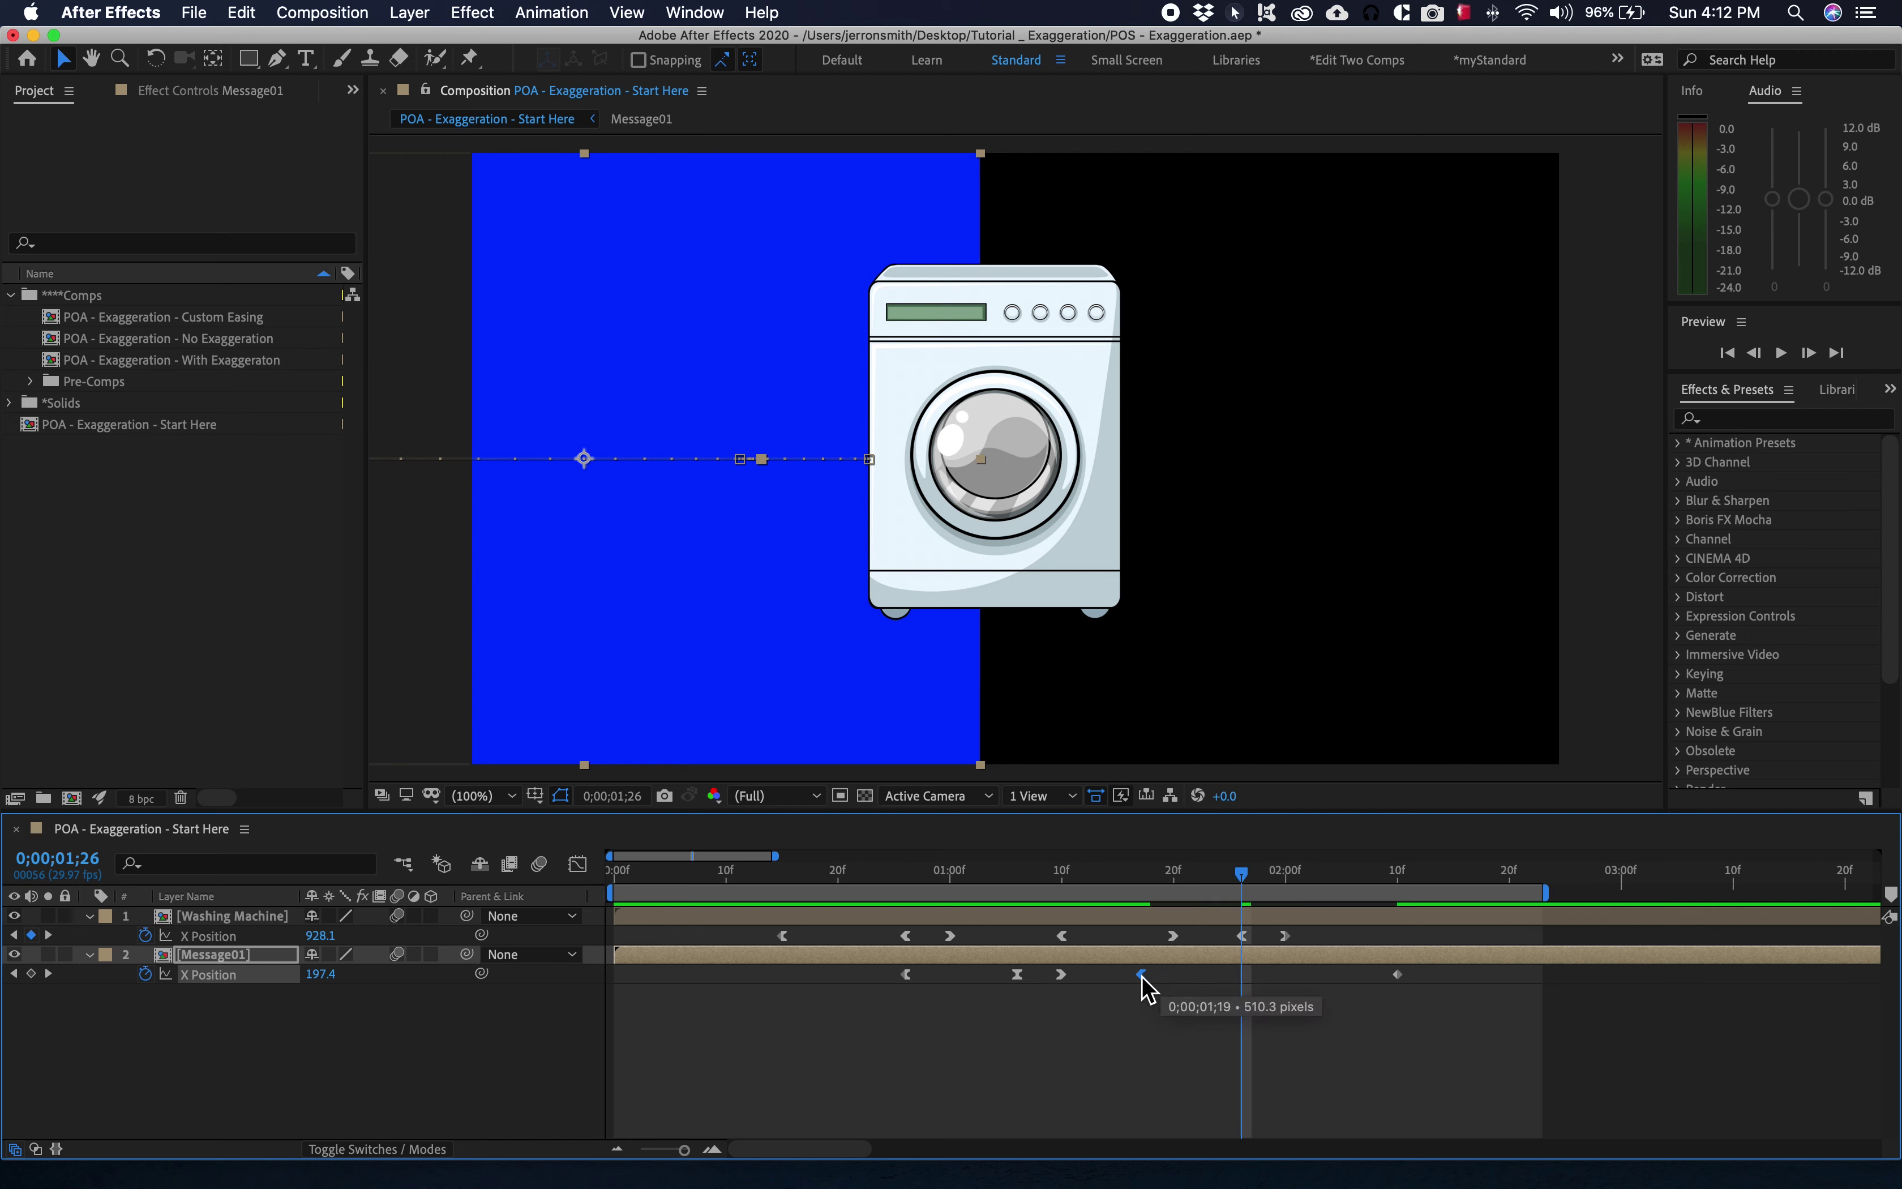
key(space)
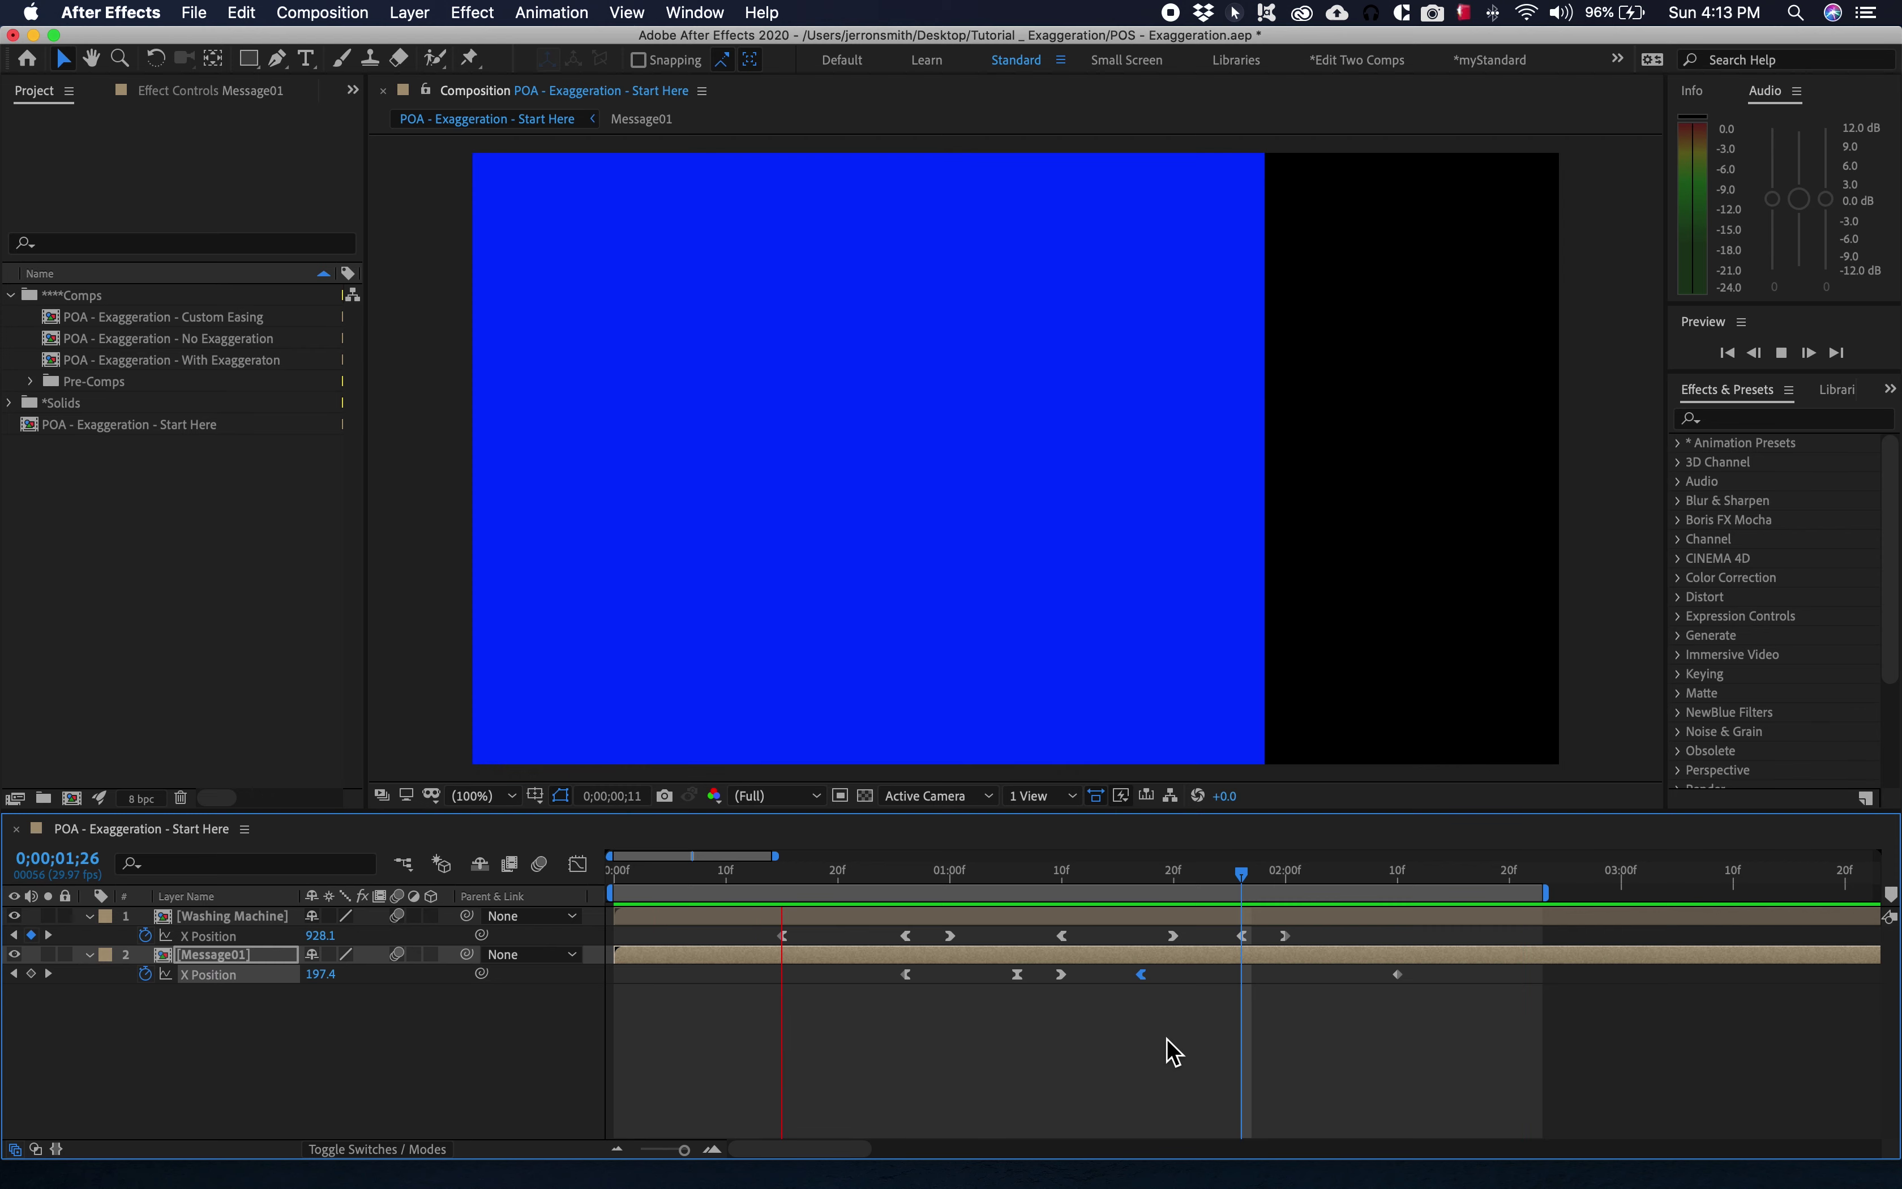
key(space)
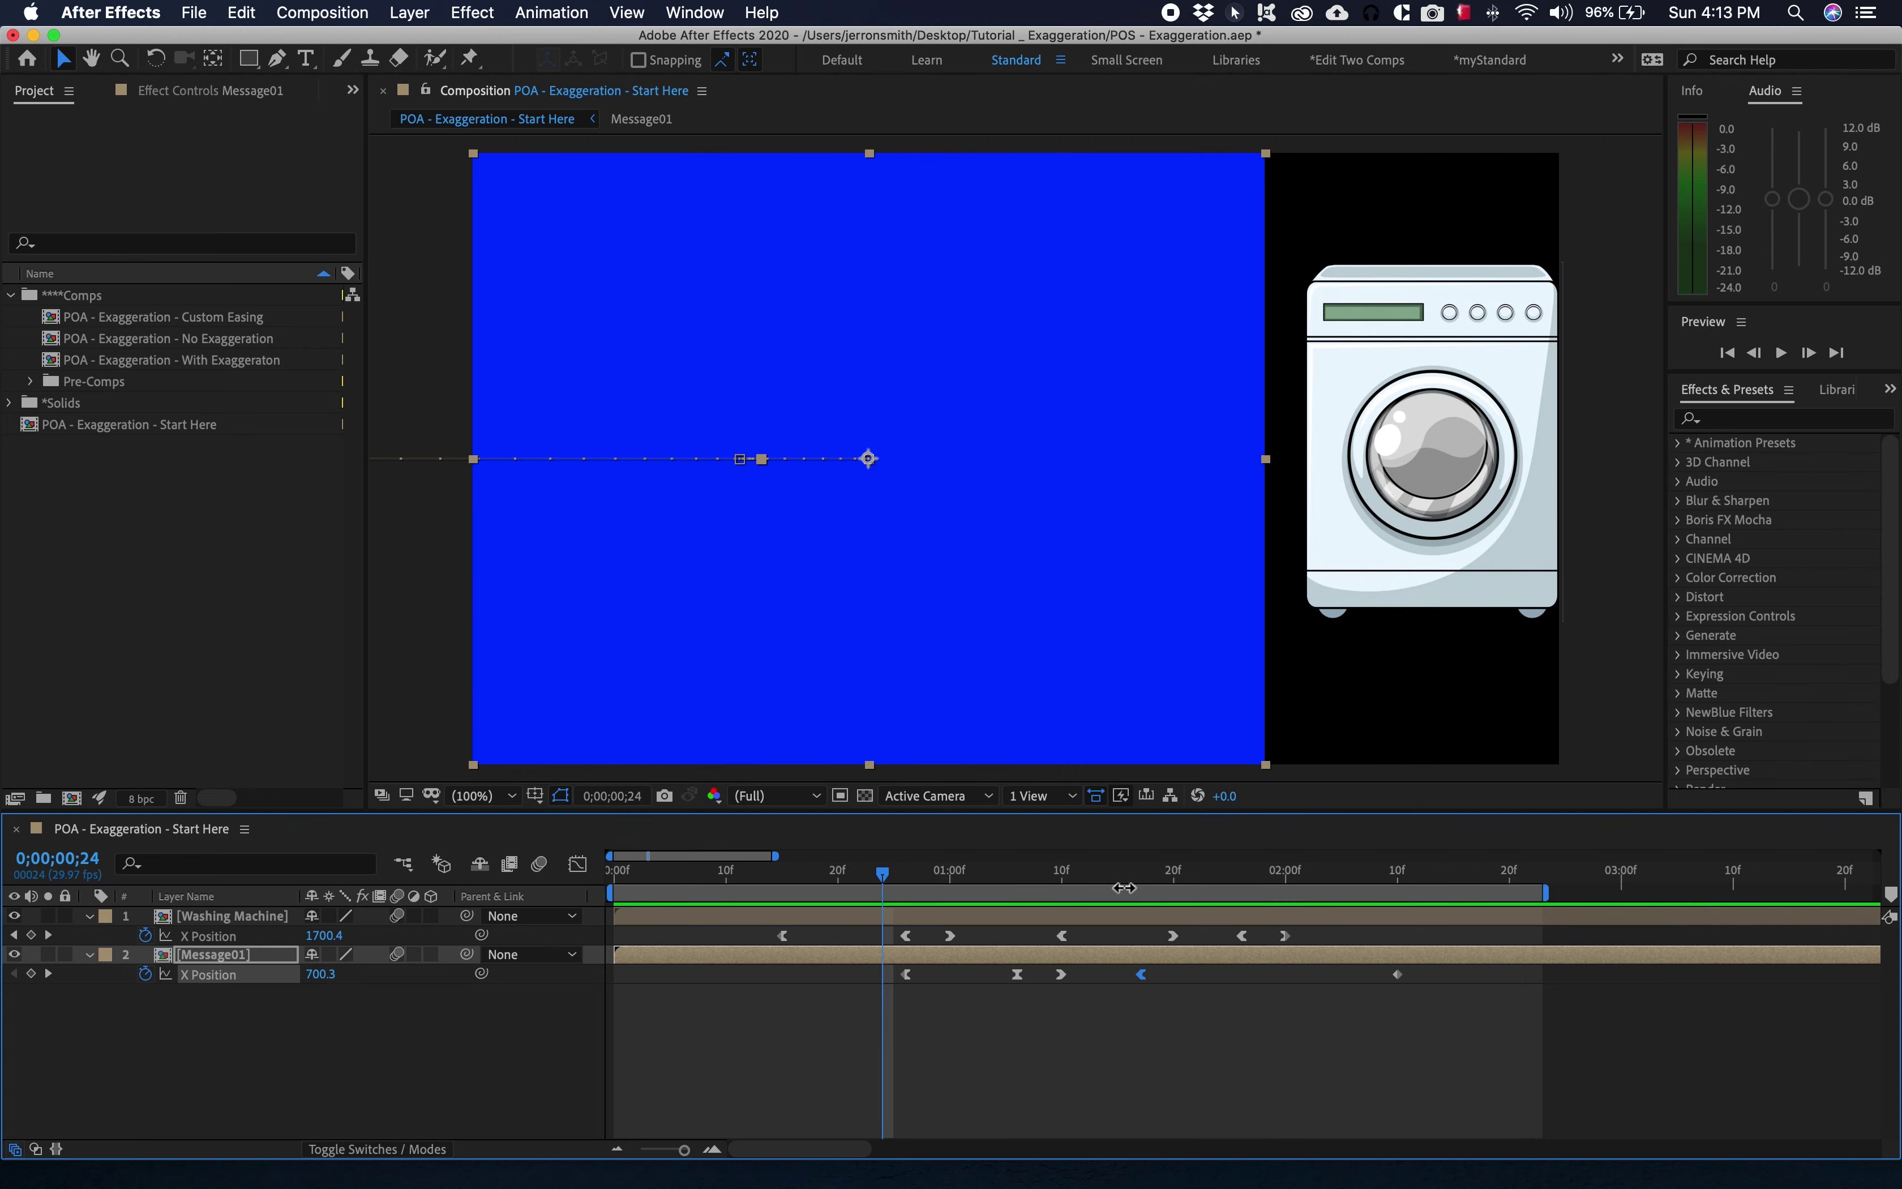
click(1173, 881)
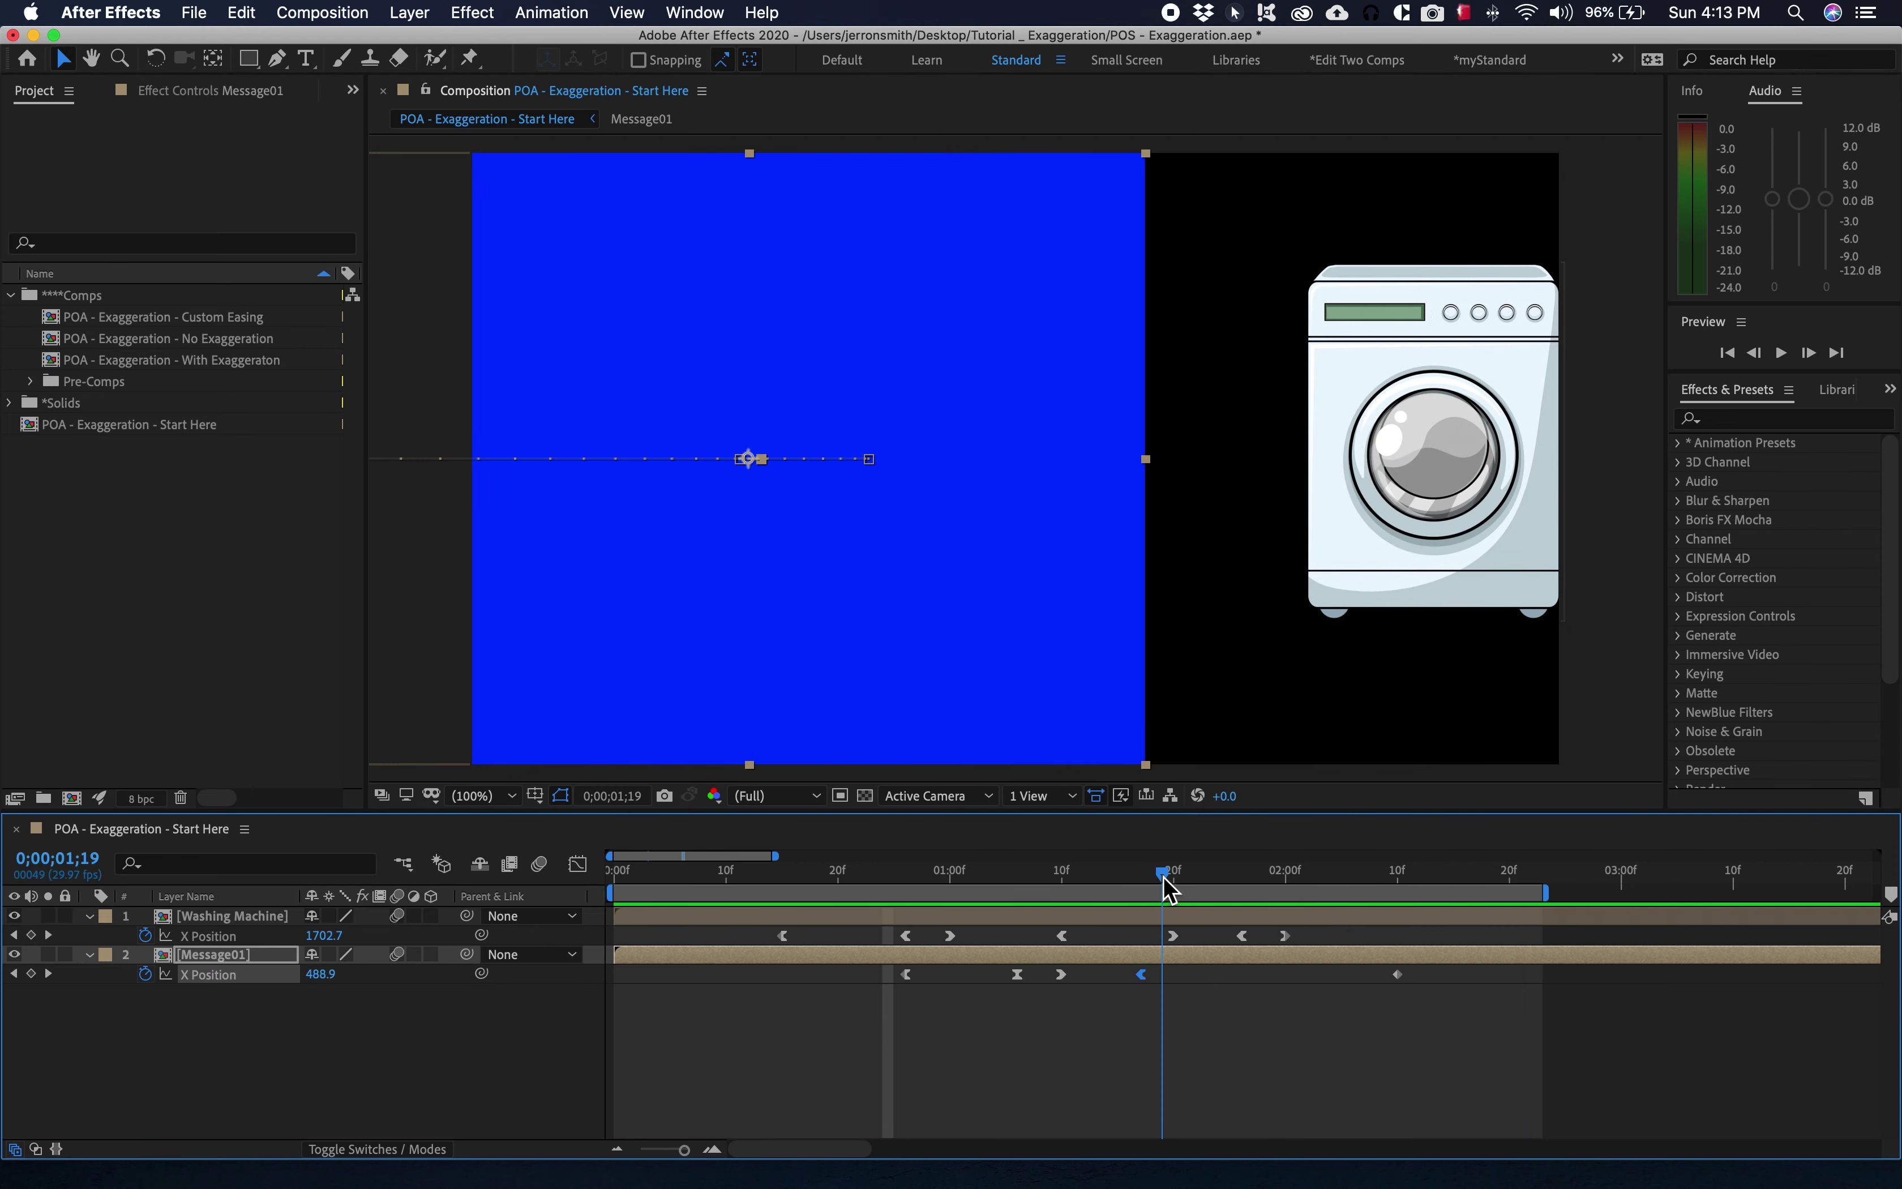
click(1236, 877)
drag(1249, 882, 1277, 881)
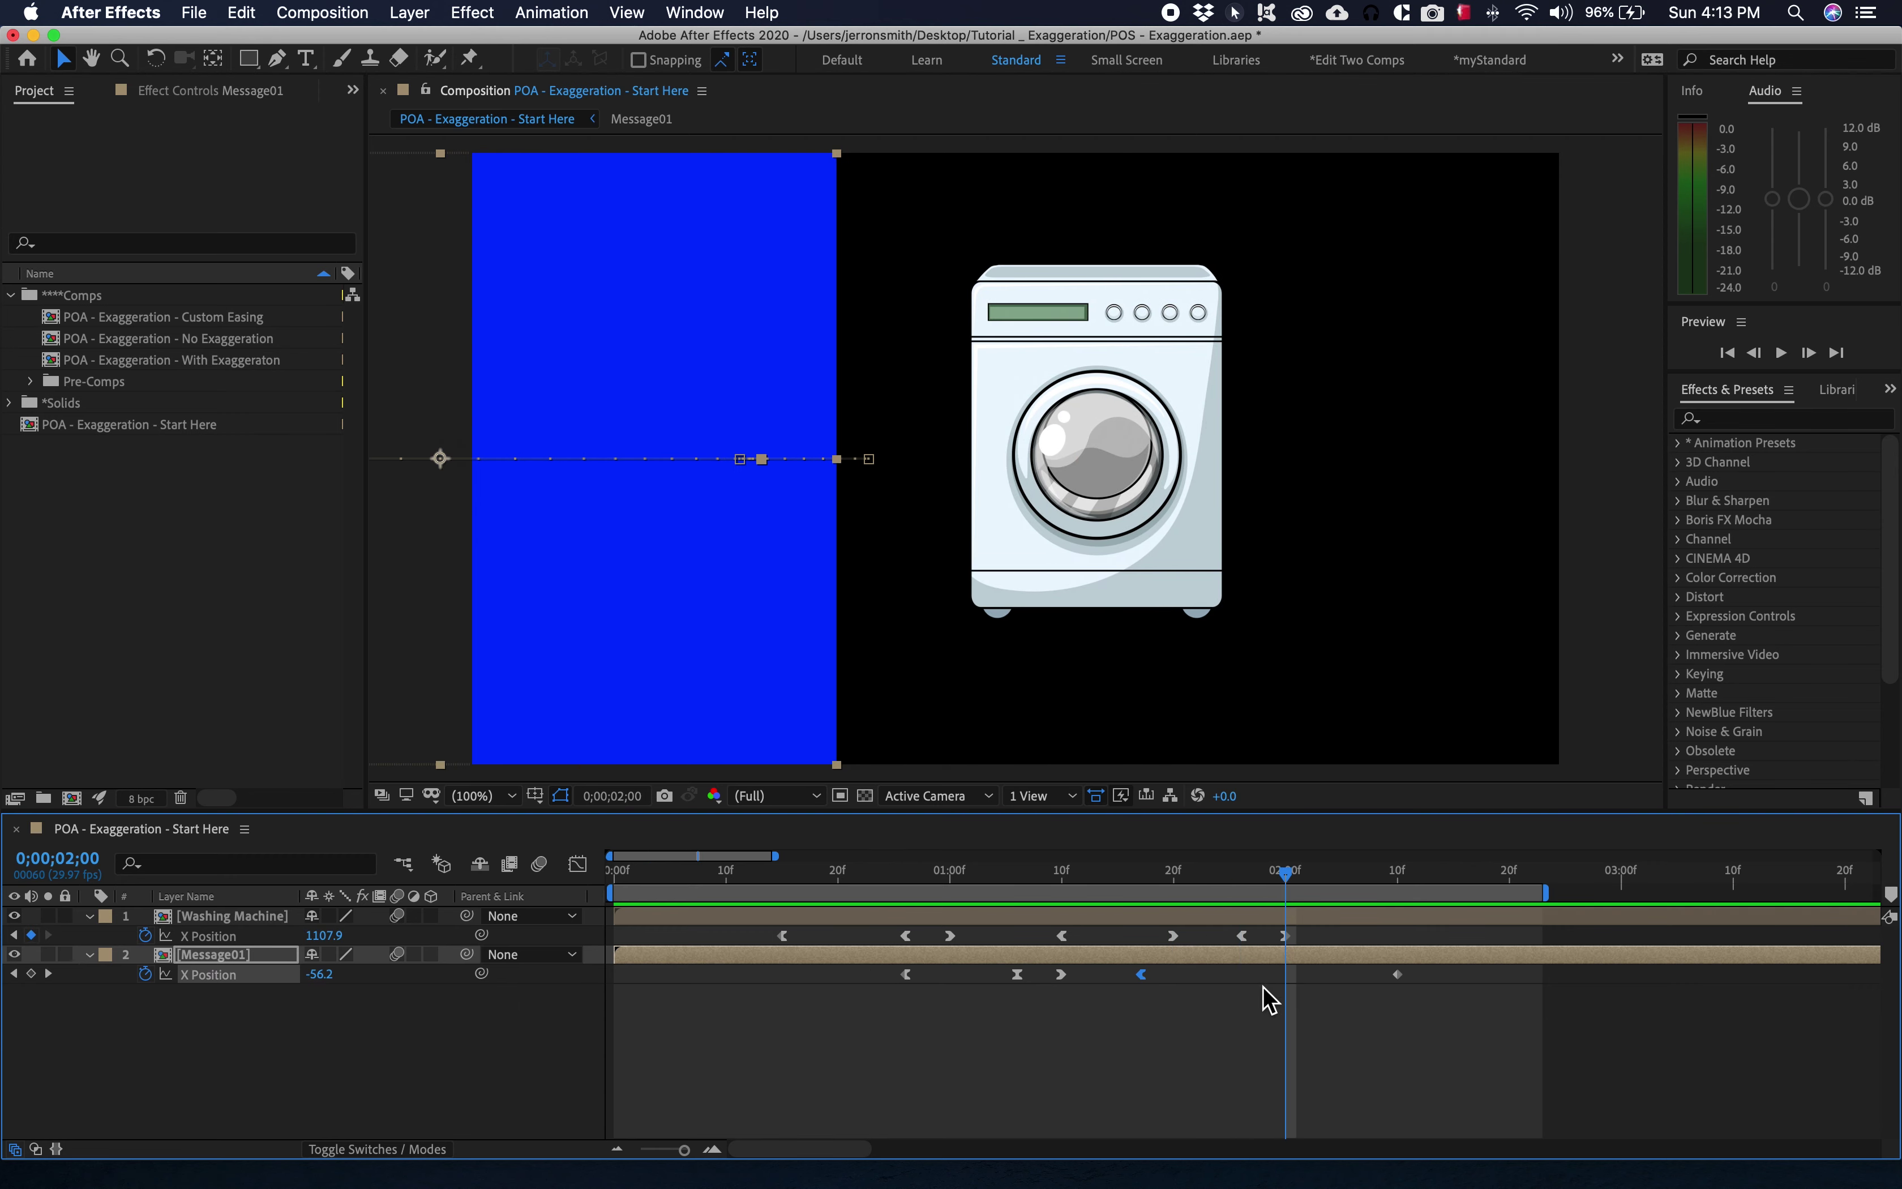
Apply Easy Ease In to the Message01 X Position keyframe at 0;00;02;10 and preview the animation.
drag(1289, 891, 1397, 891)
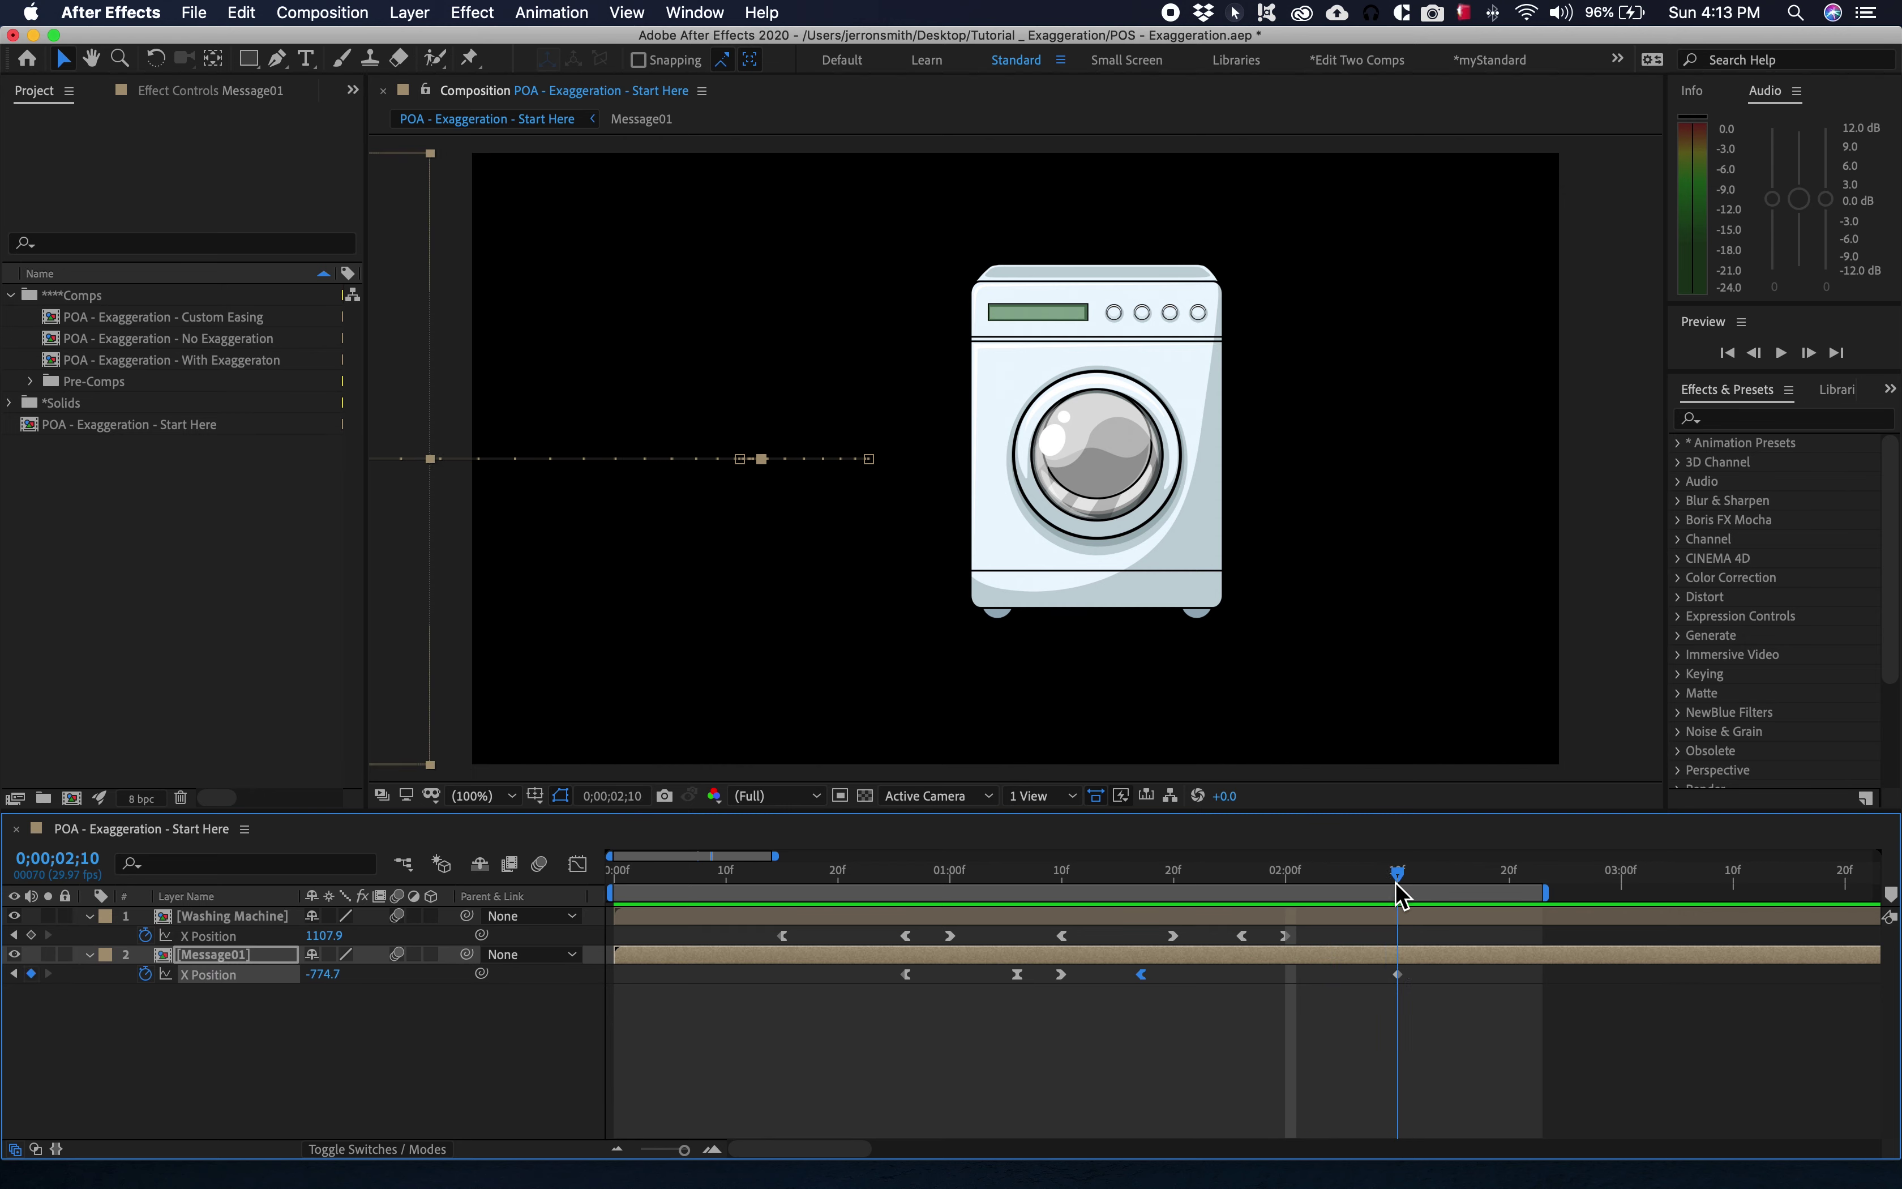
right_click(1399, 975)
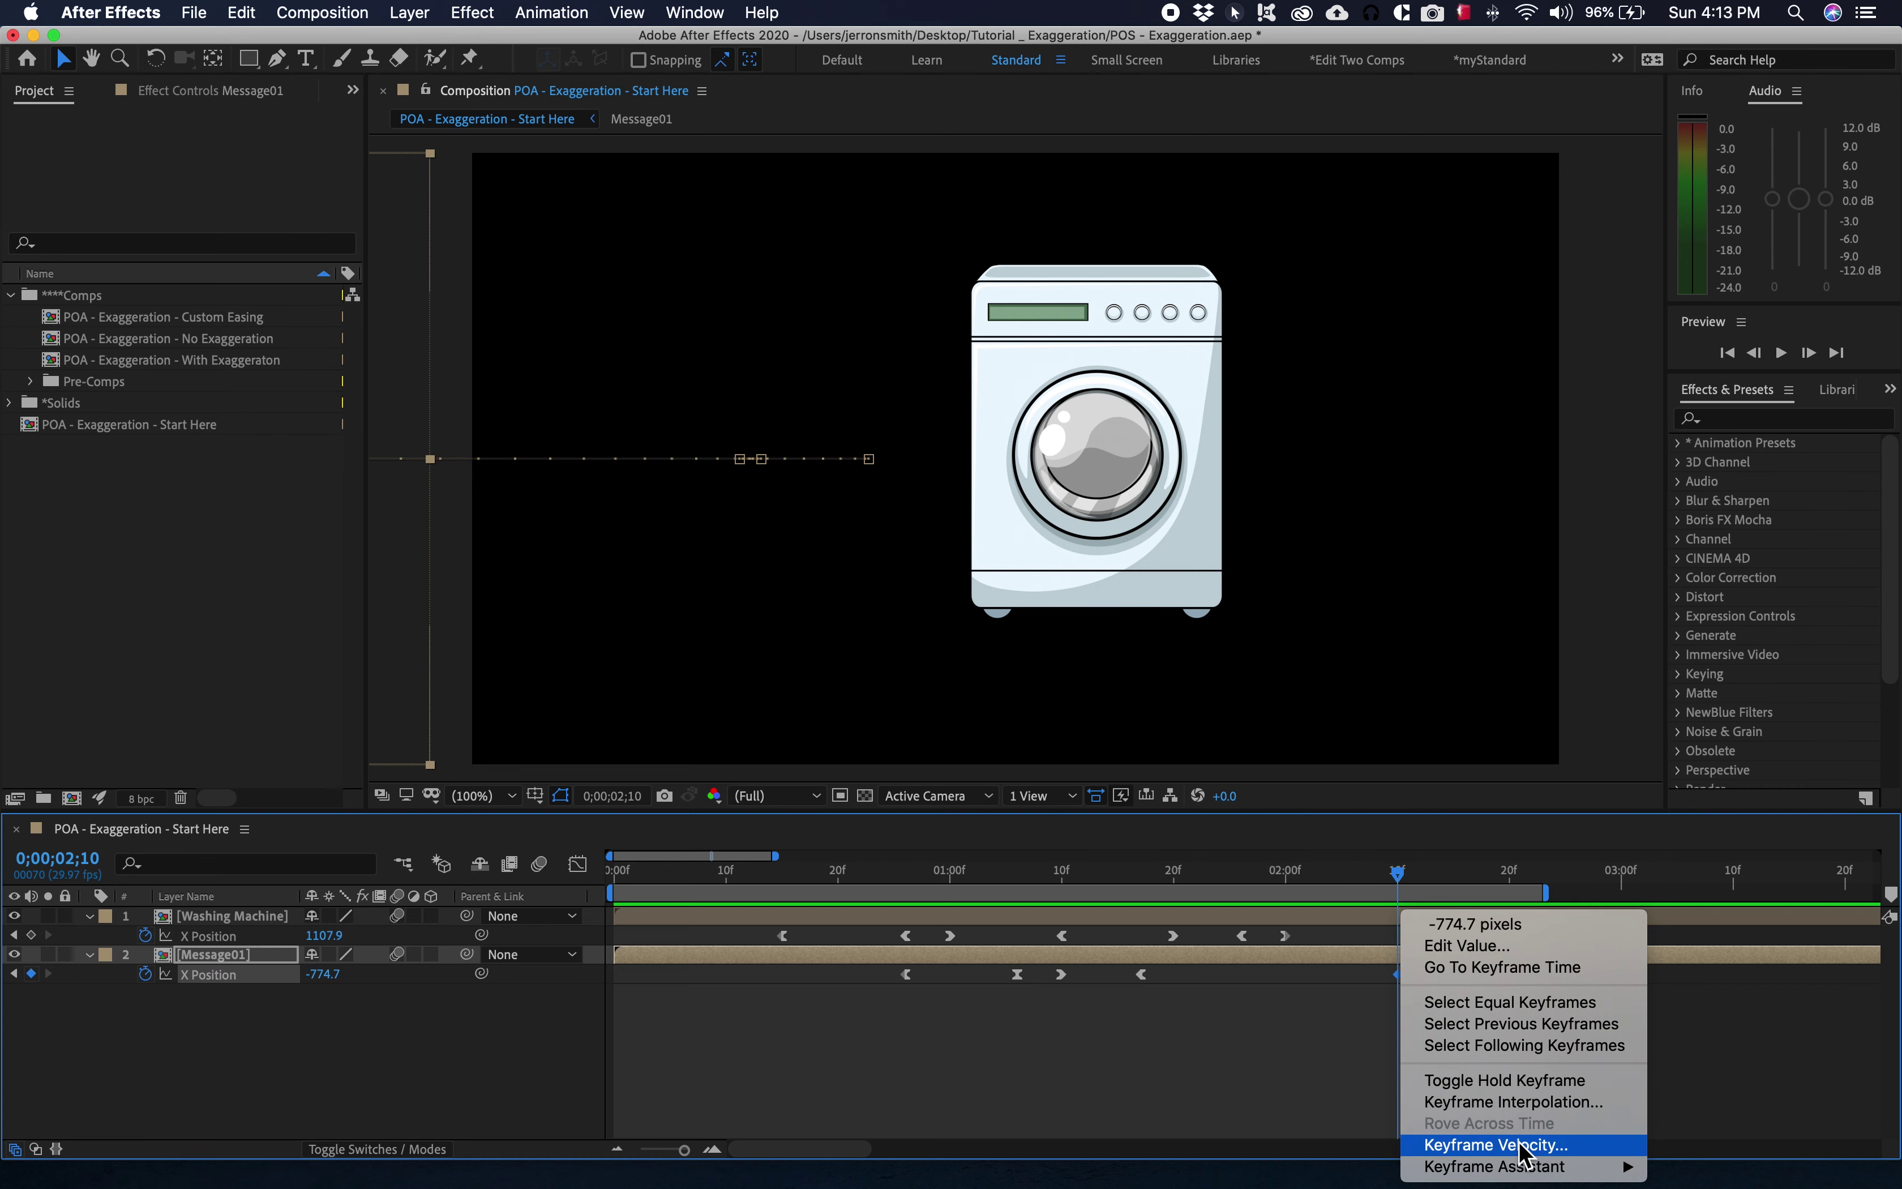
mouse_move(1553, 1171)
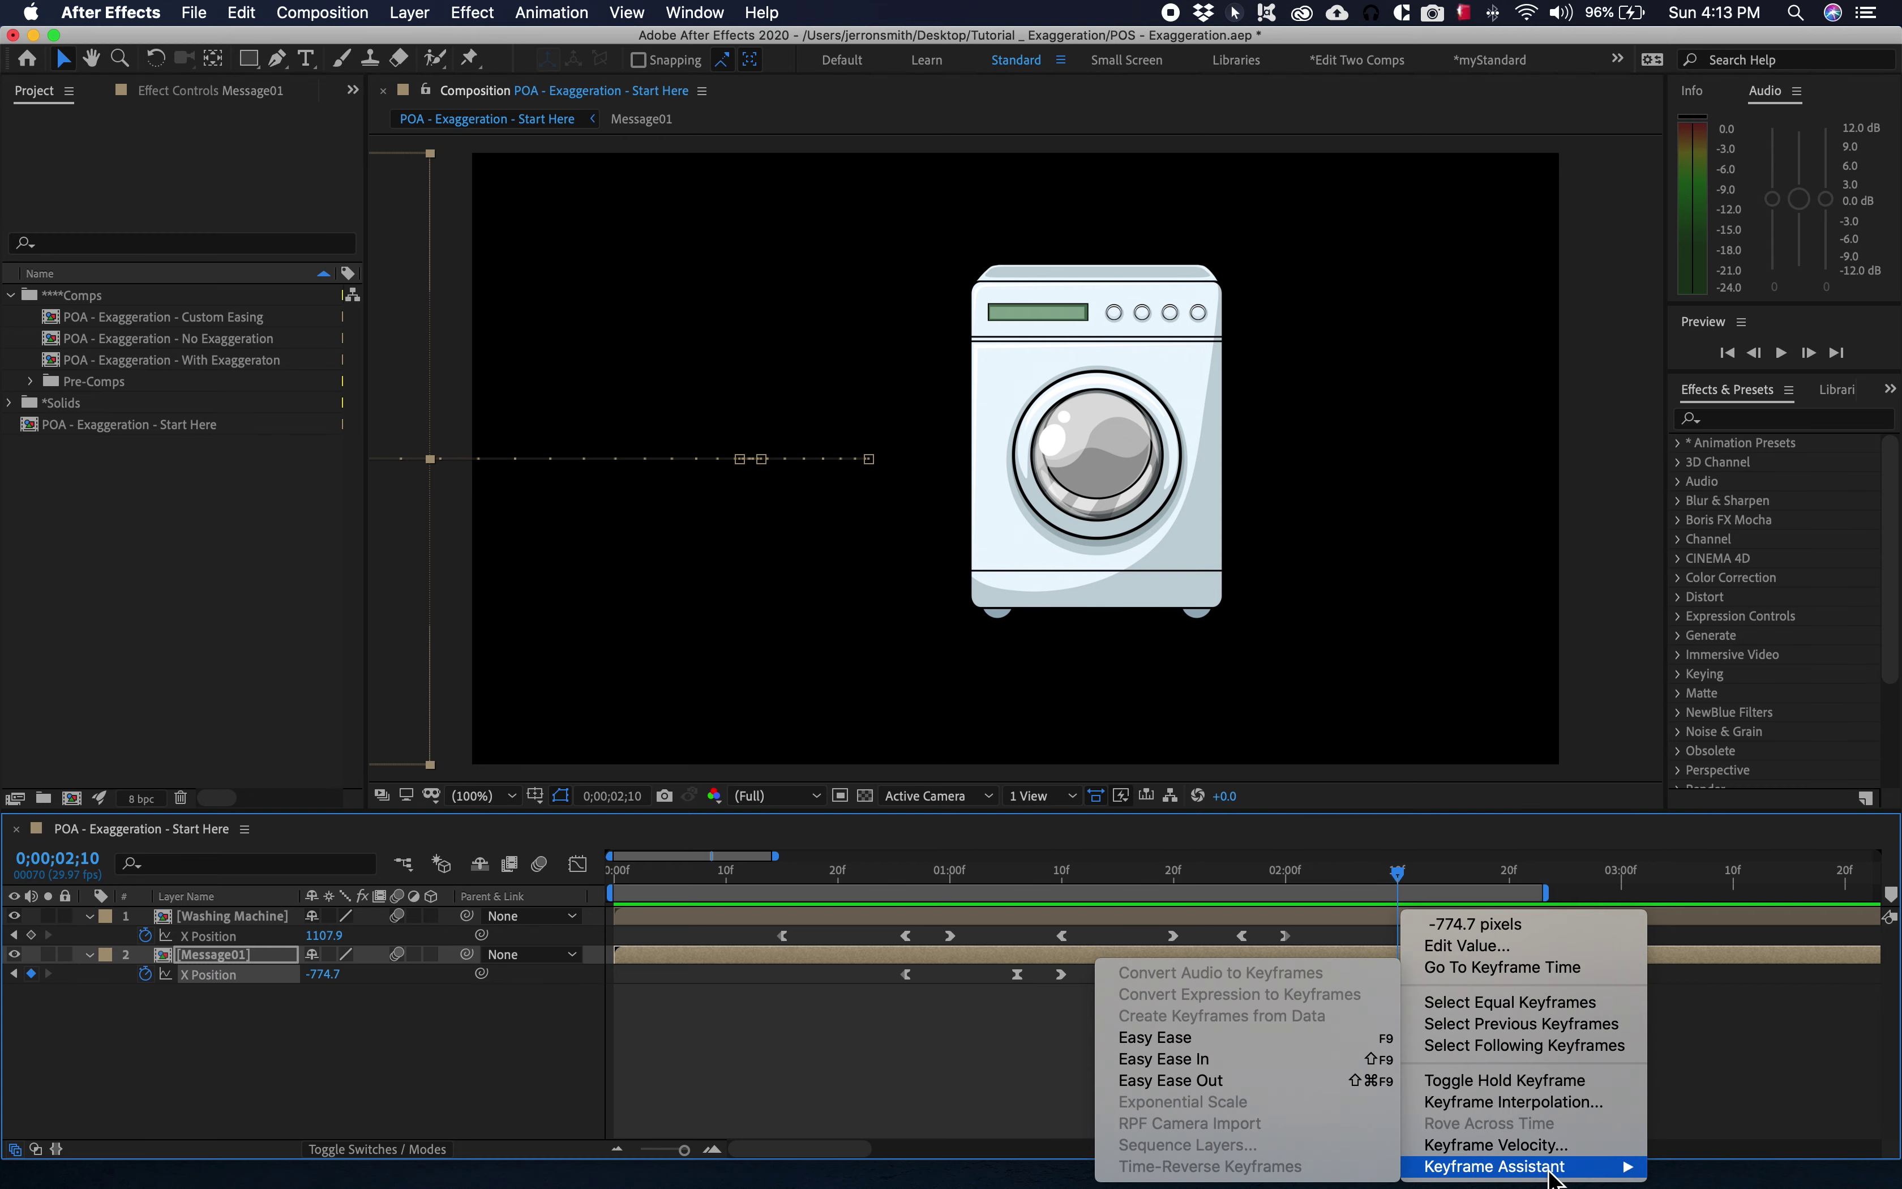
click(1255, 1063)
key(space)
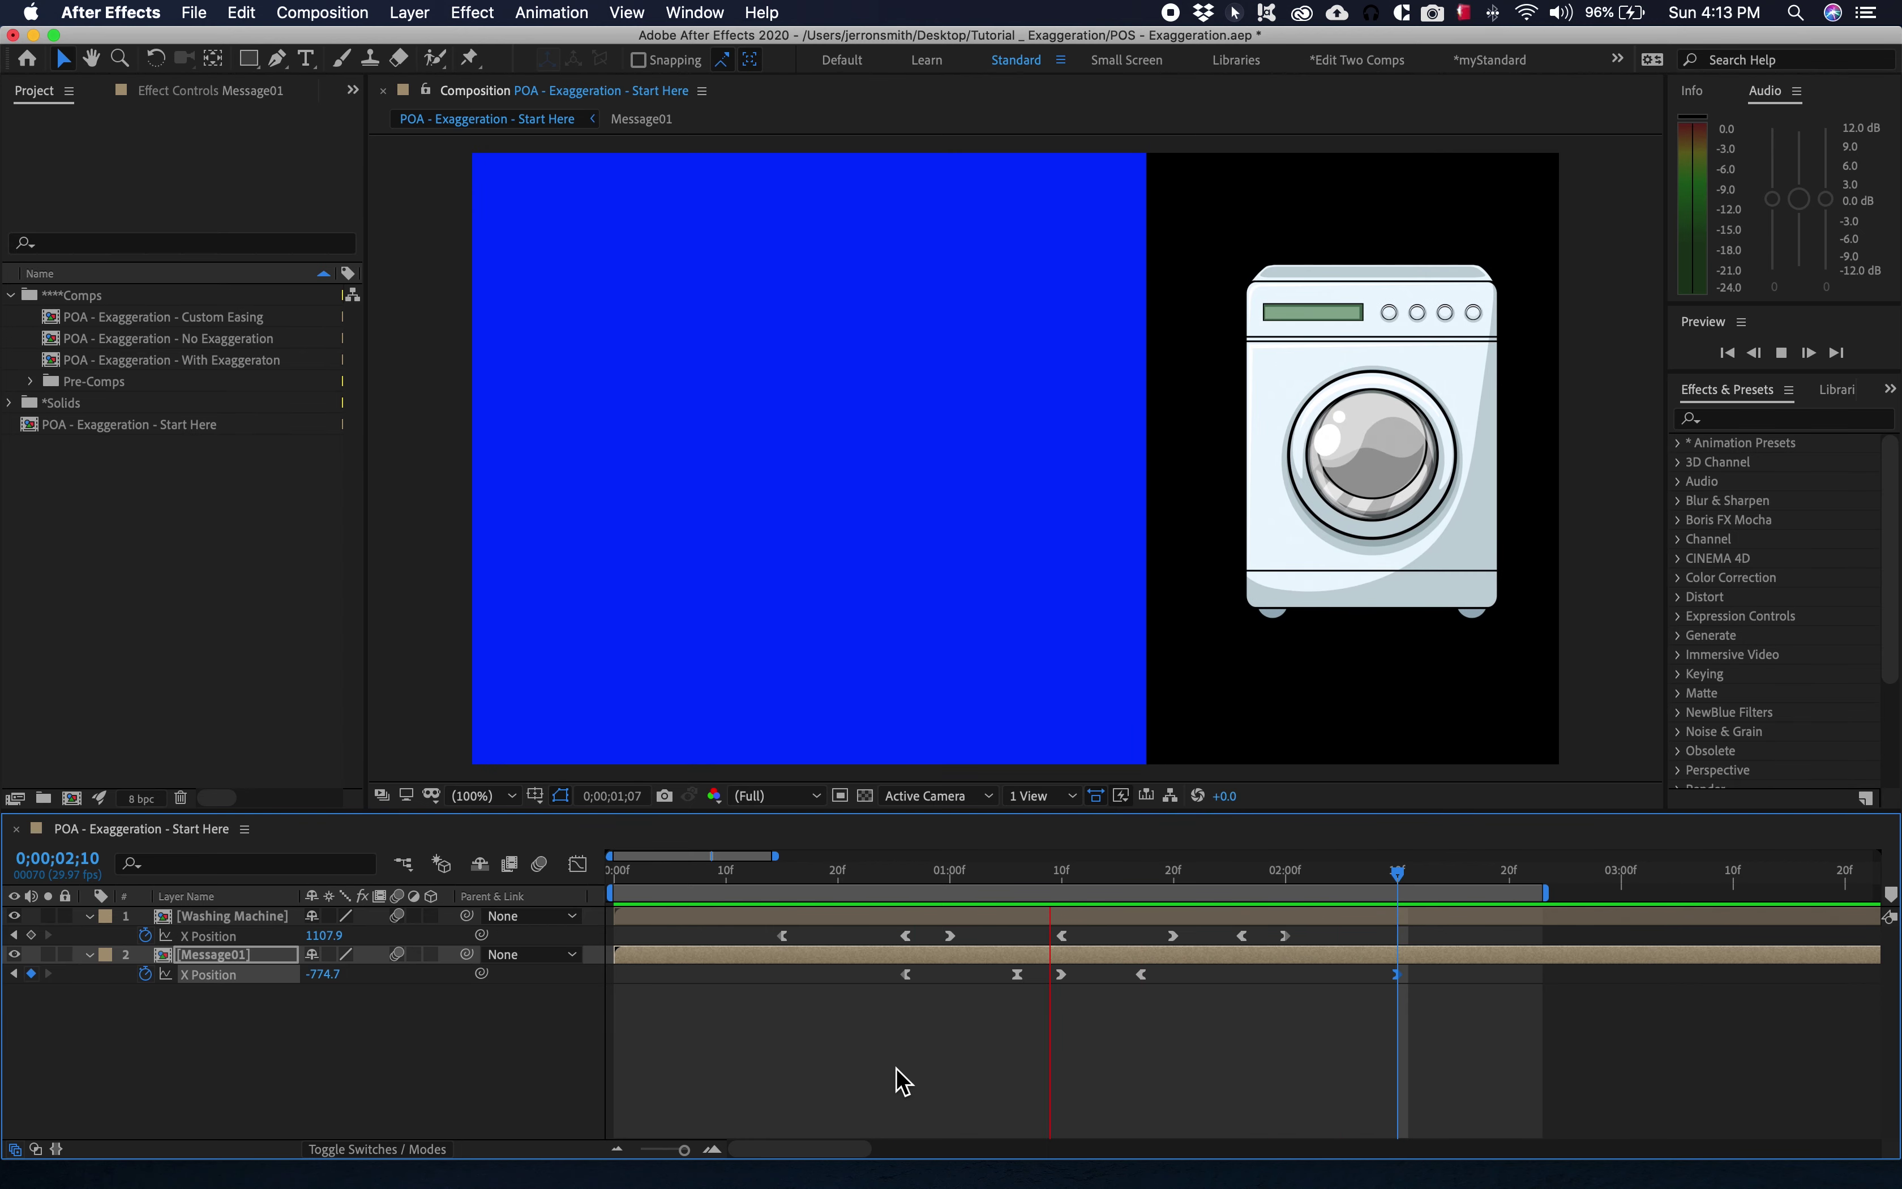
key(space)
Enable motion blur for the composition and preview the animation with it.
drag(860, 883, 775, 882)
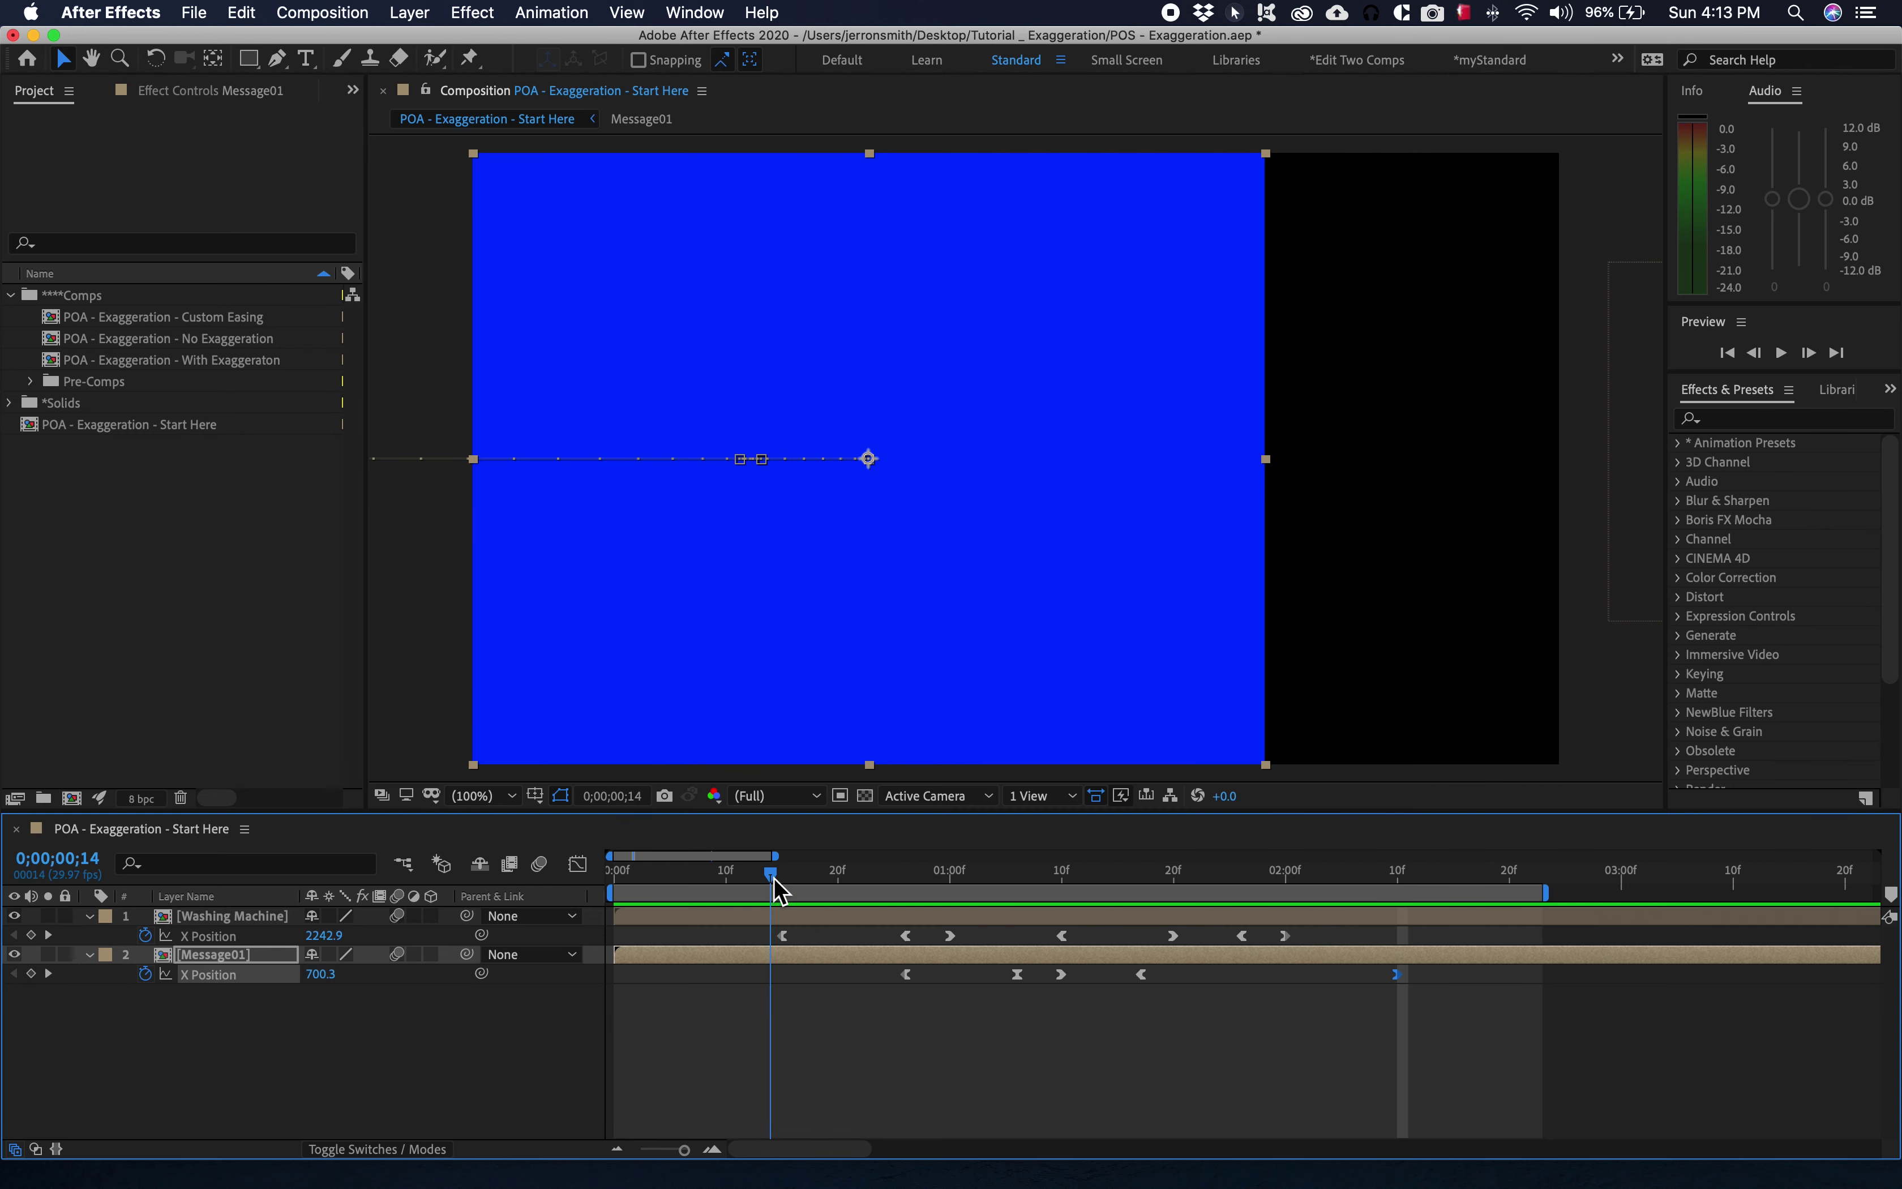
click(542, 868)
key(space)
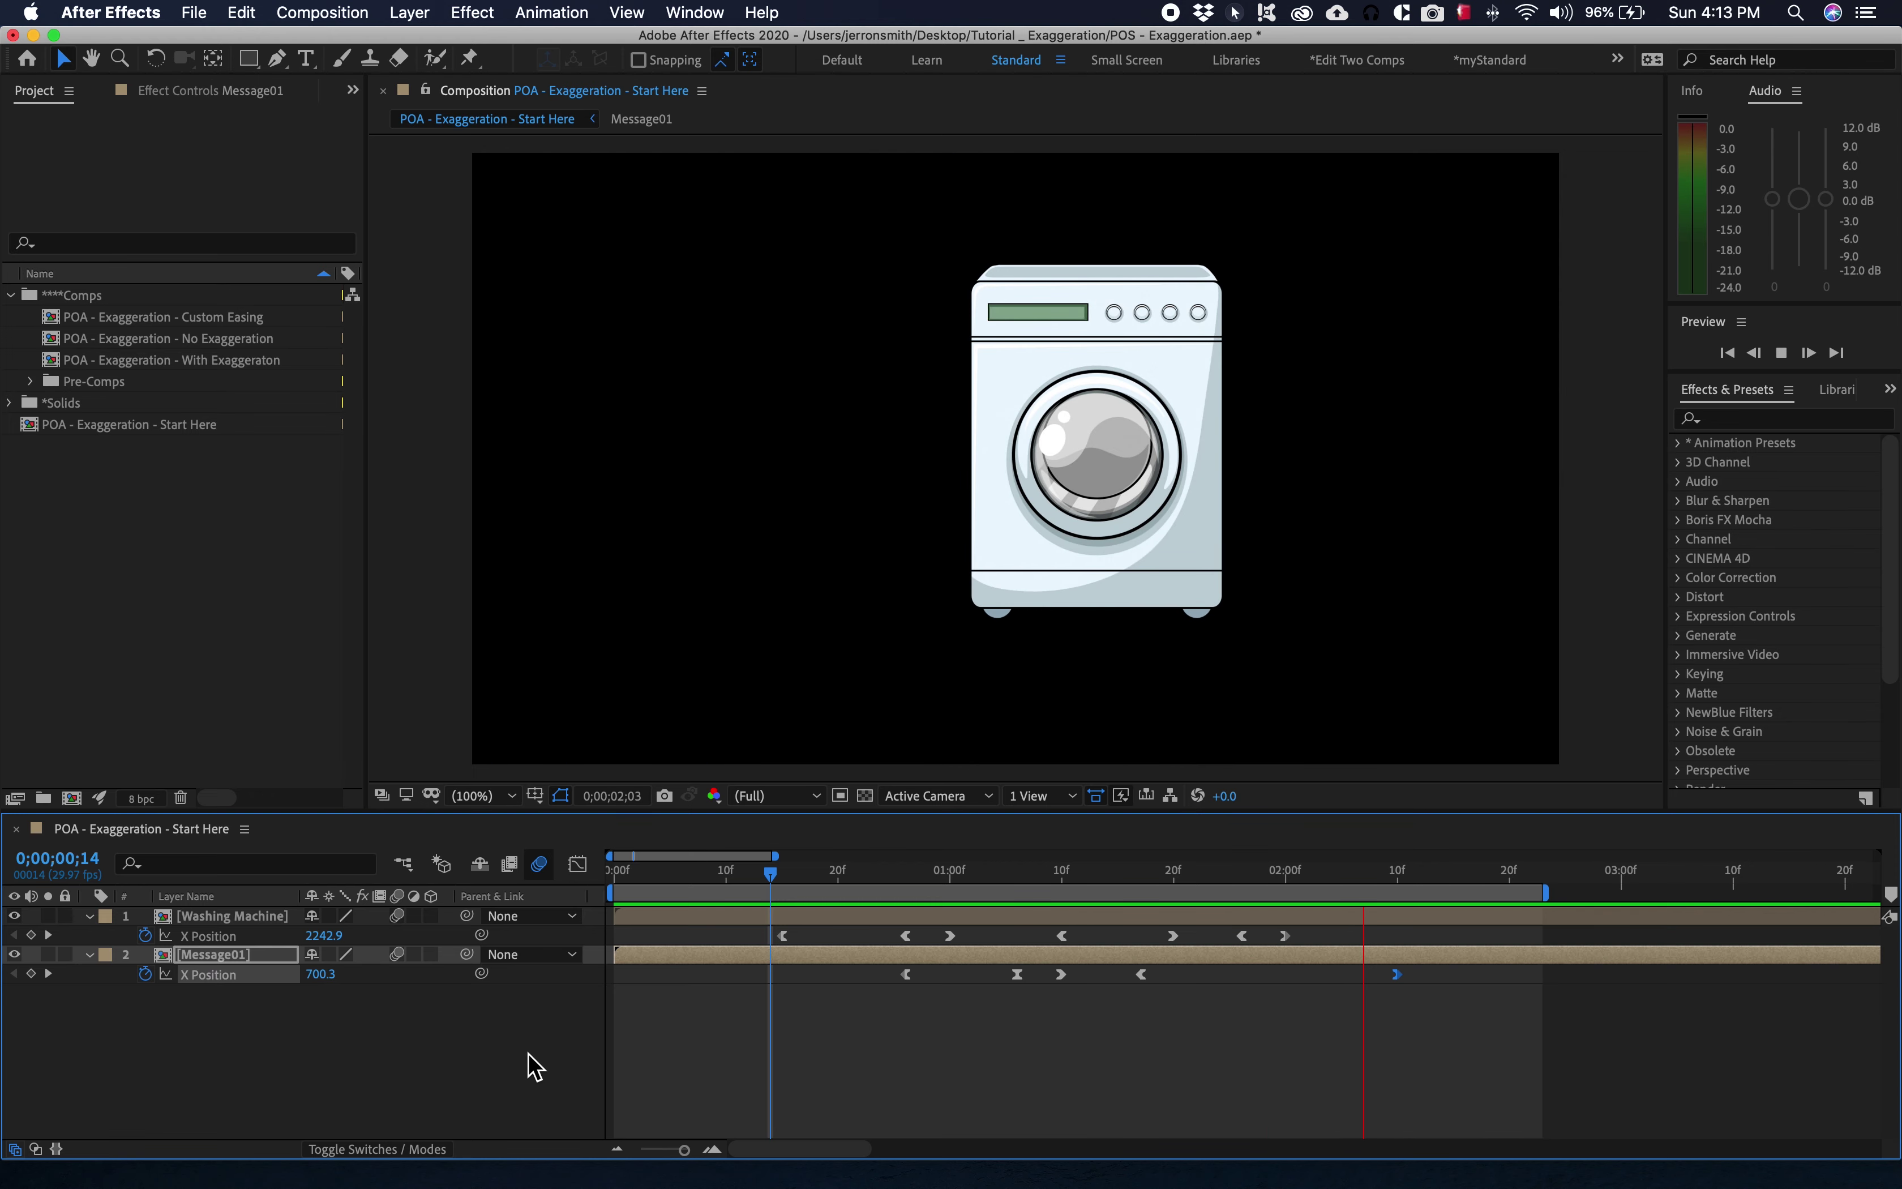
key(space)
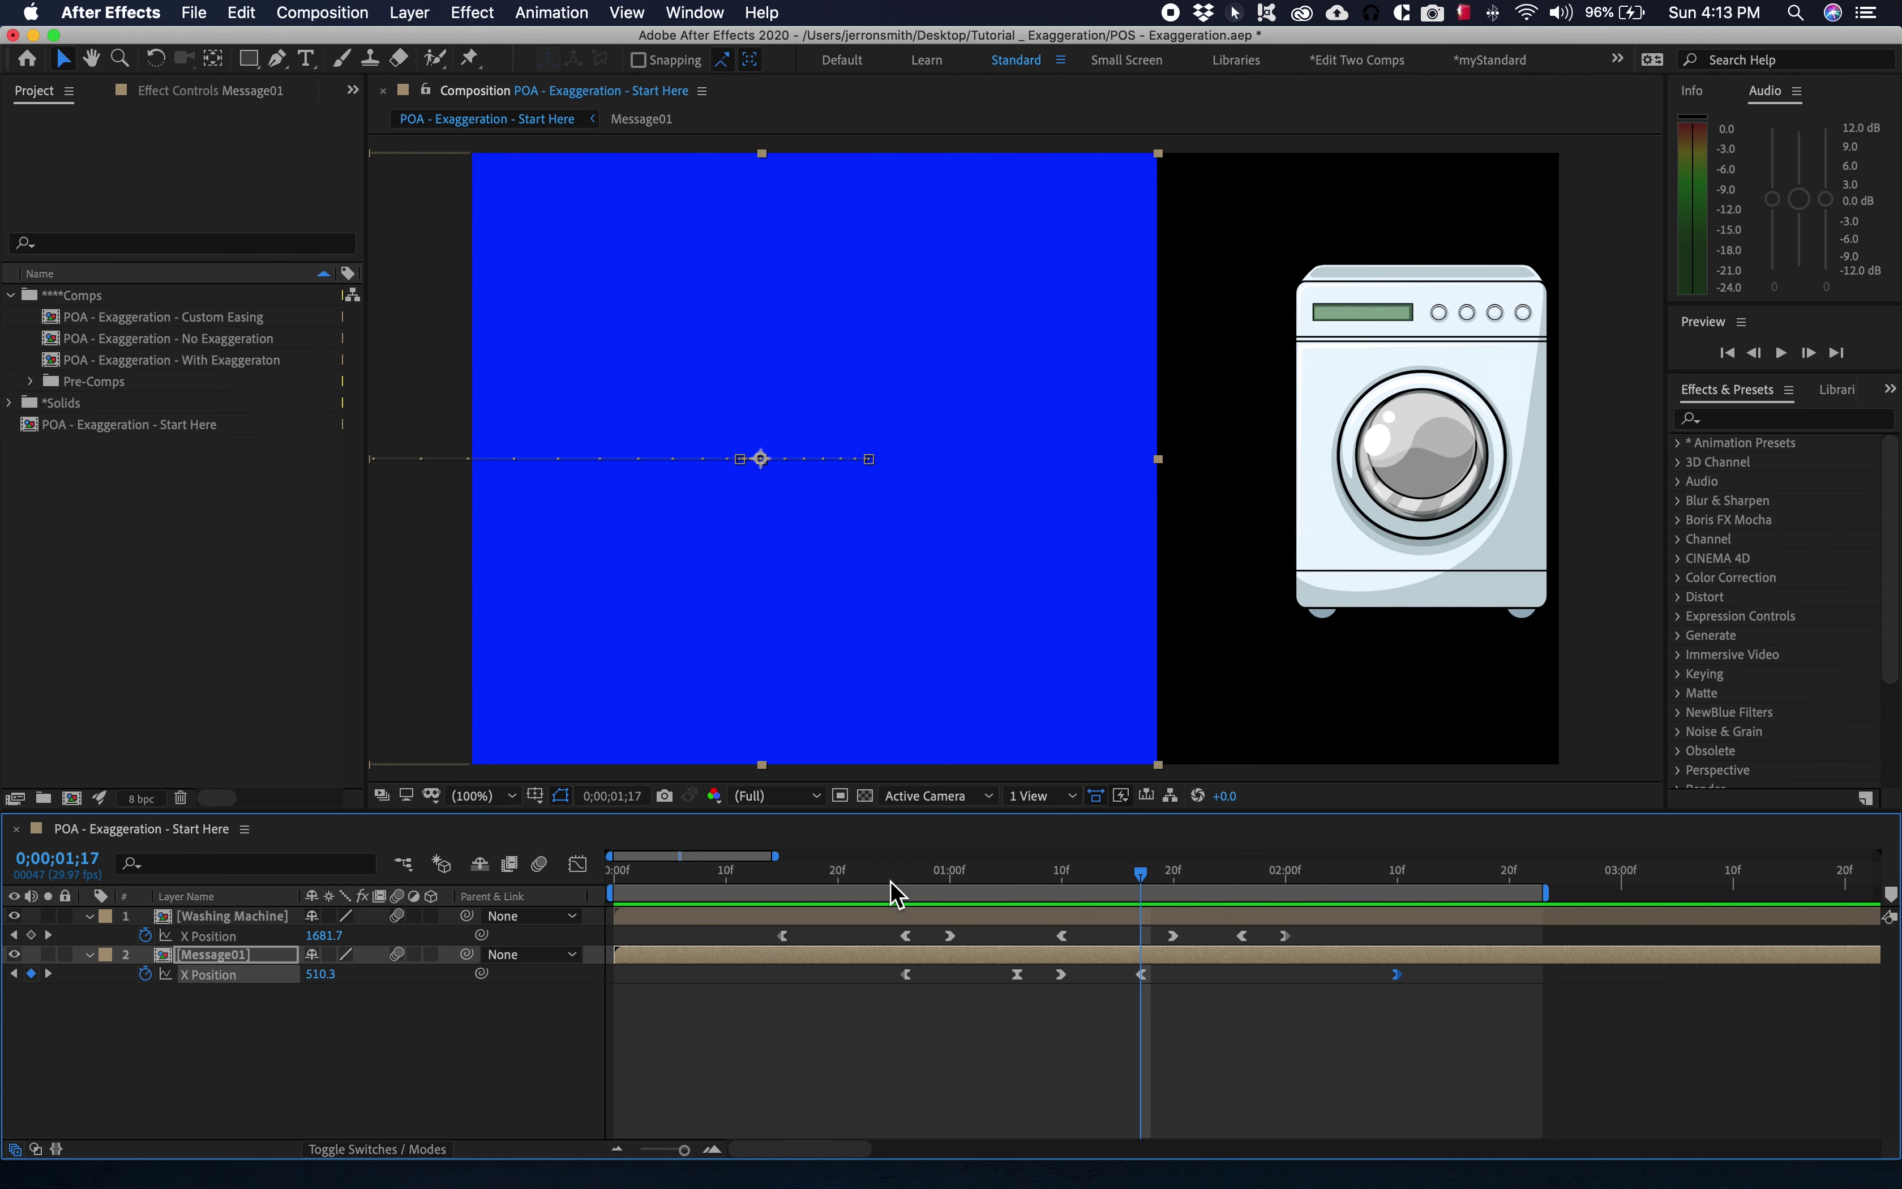
Tilt the washing machine clockwise to about 7.4° at 0;00;00;15 and add its first Rotation keyframe.
click(882, 877)
drag(883, 885, 788, 896)
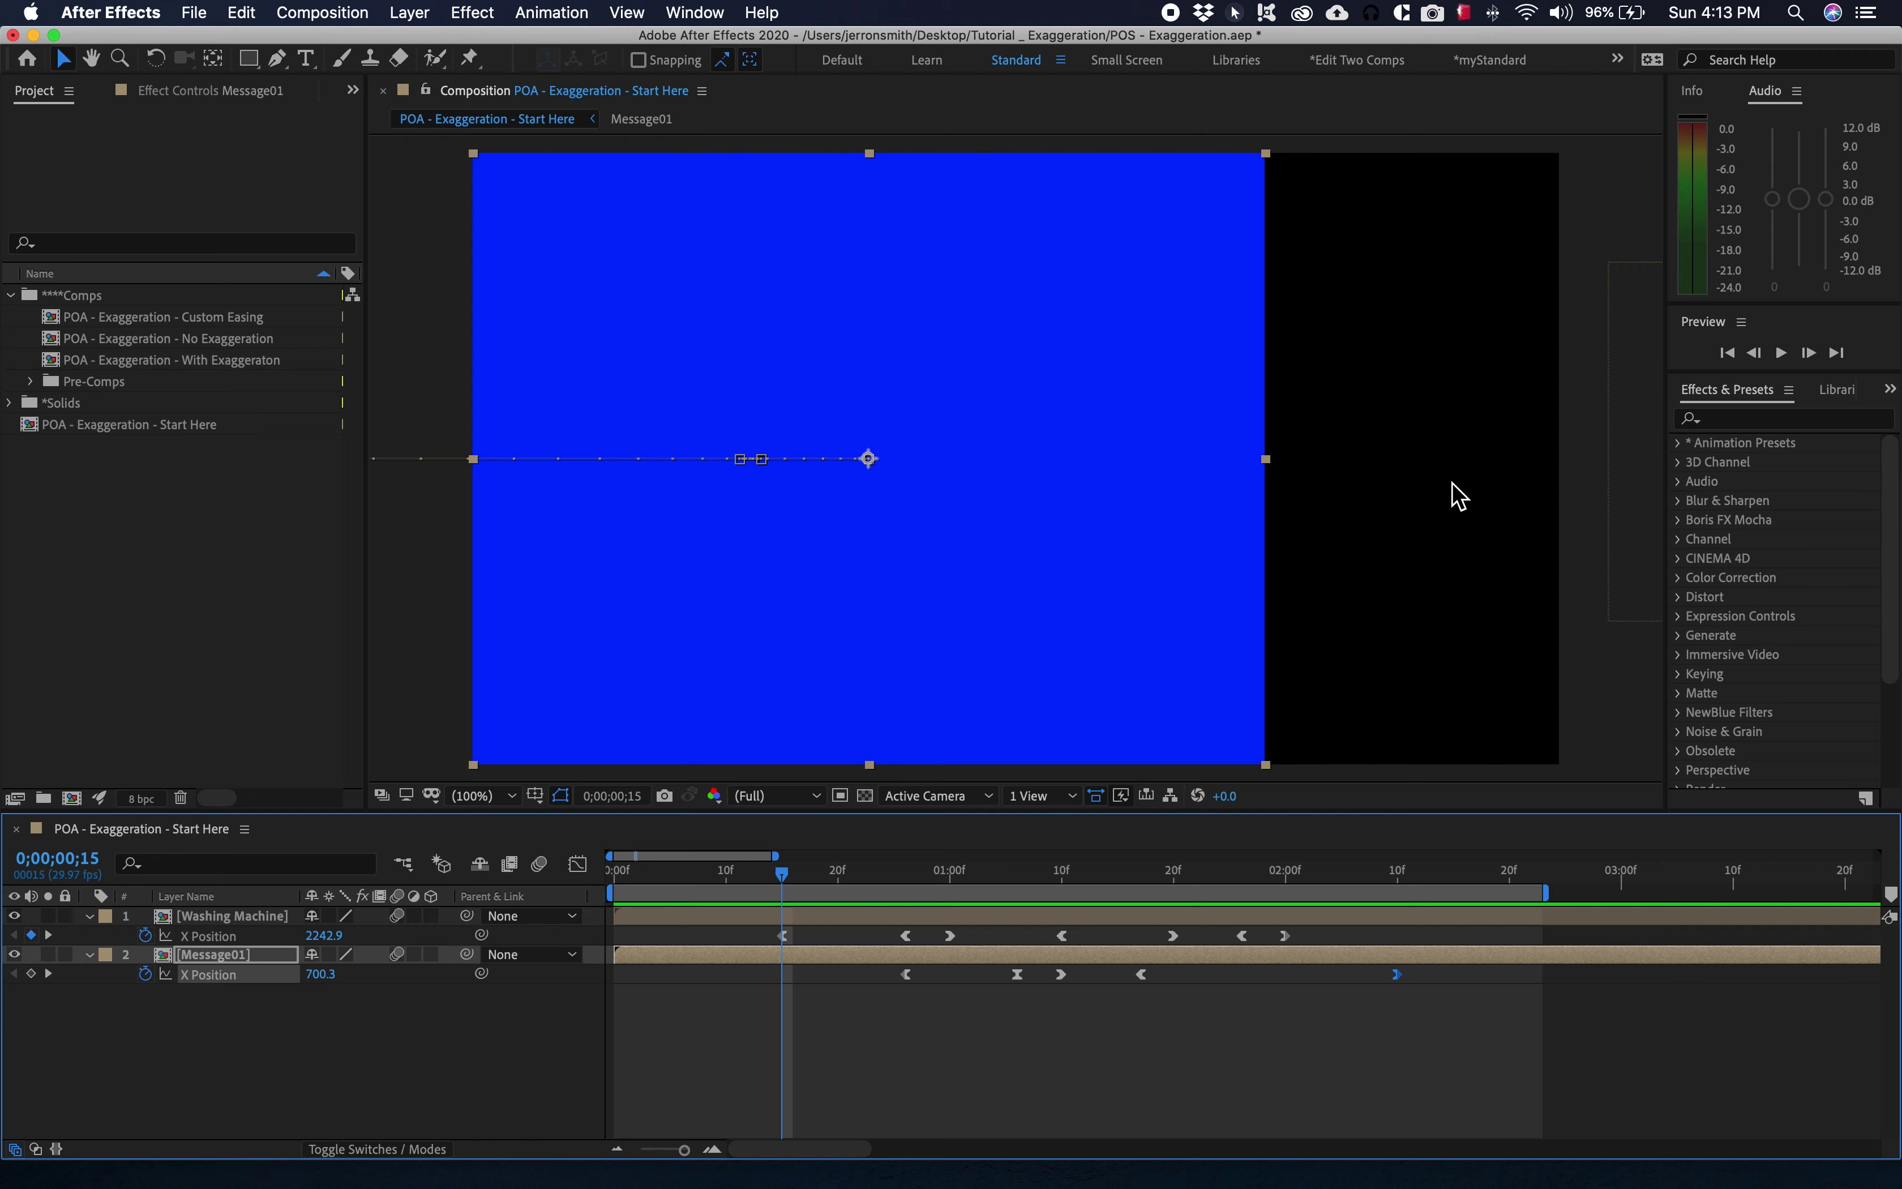
click(1613, 479)
drag(1465, 573, 1014, 573)
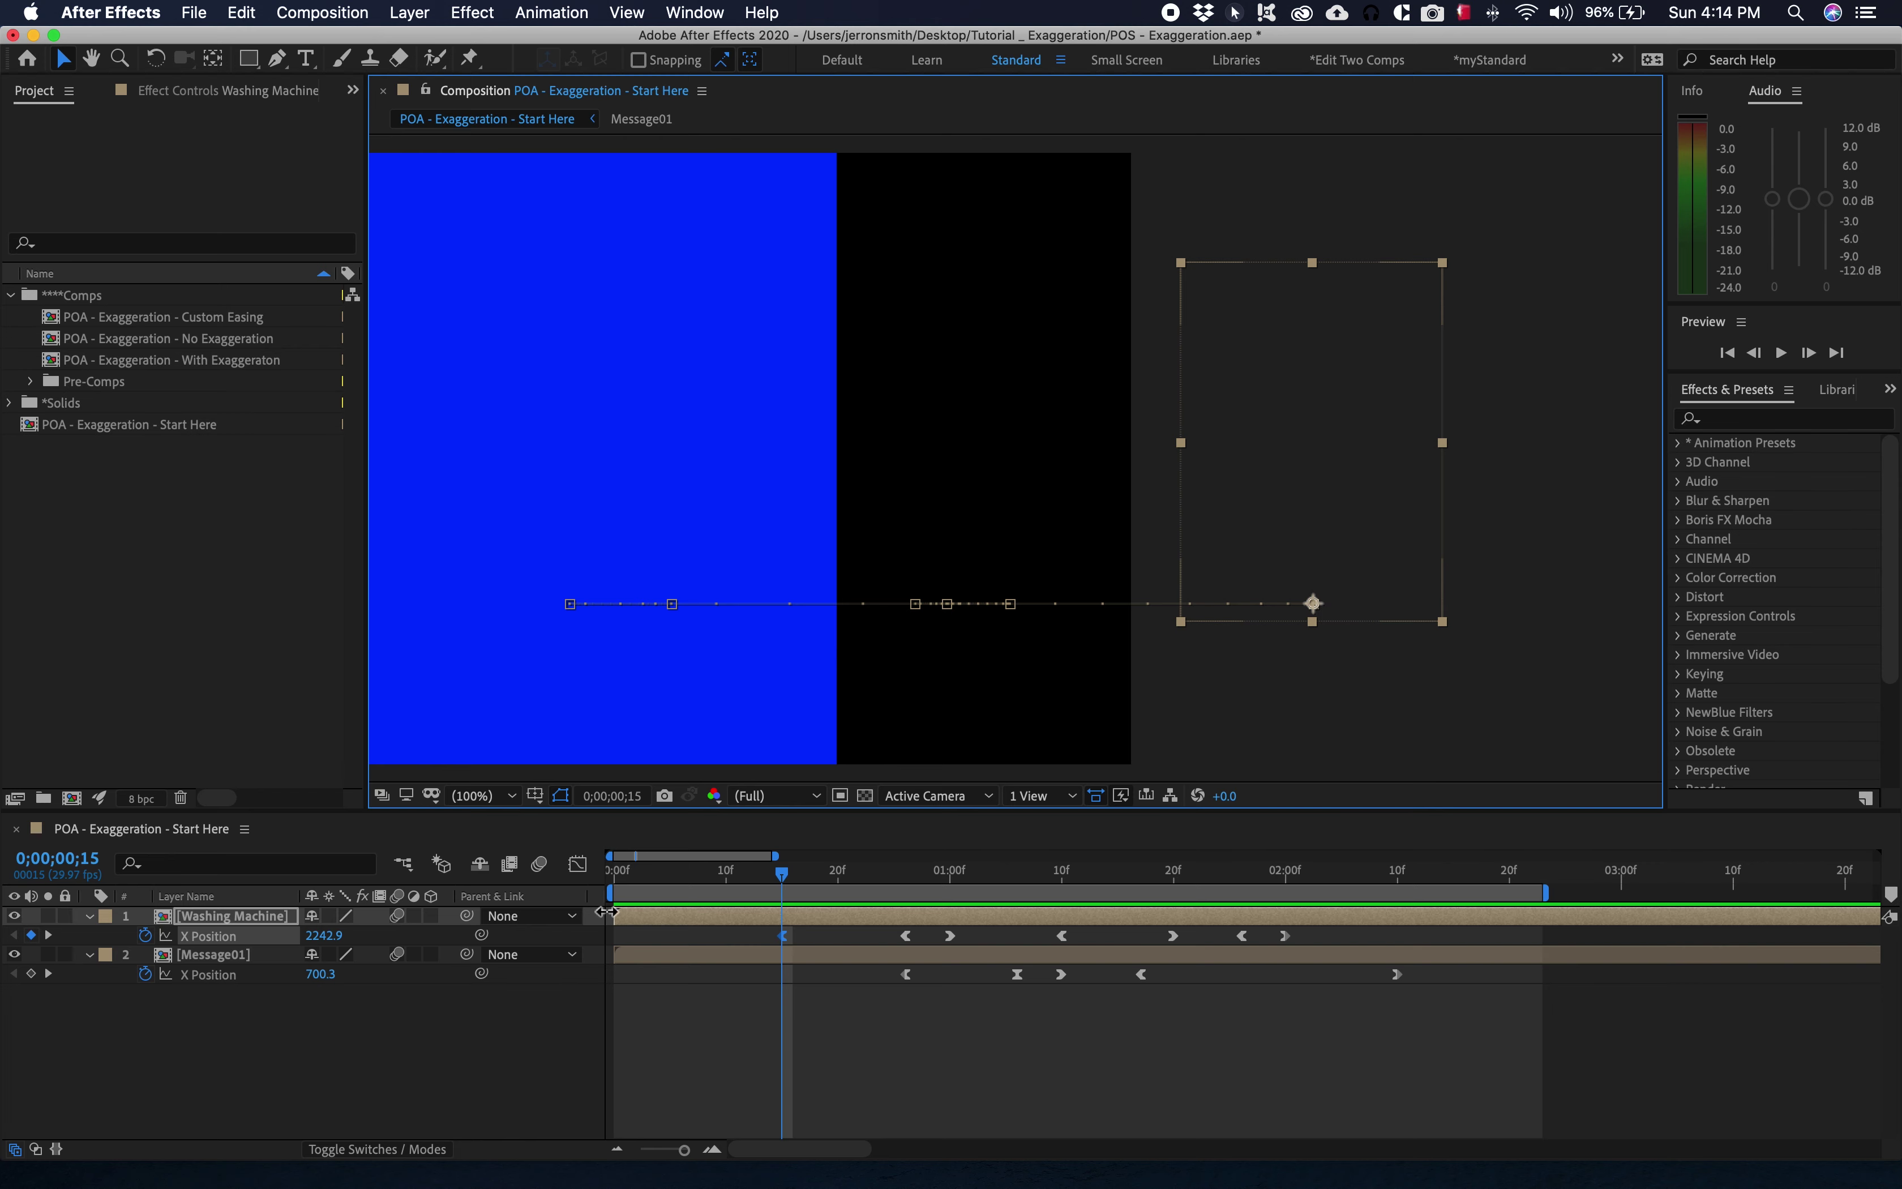
click(223, 925)
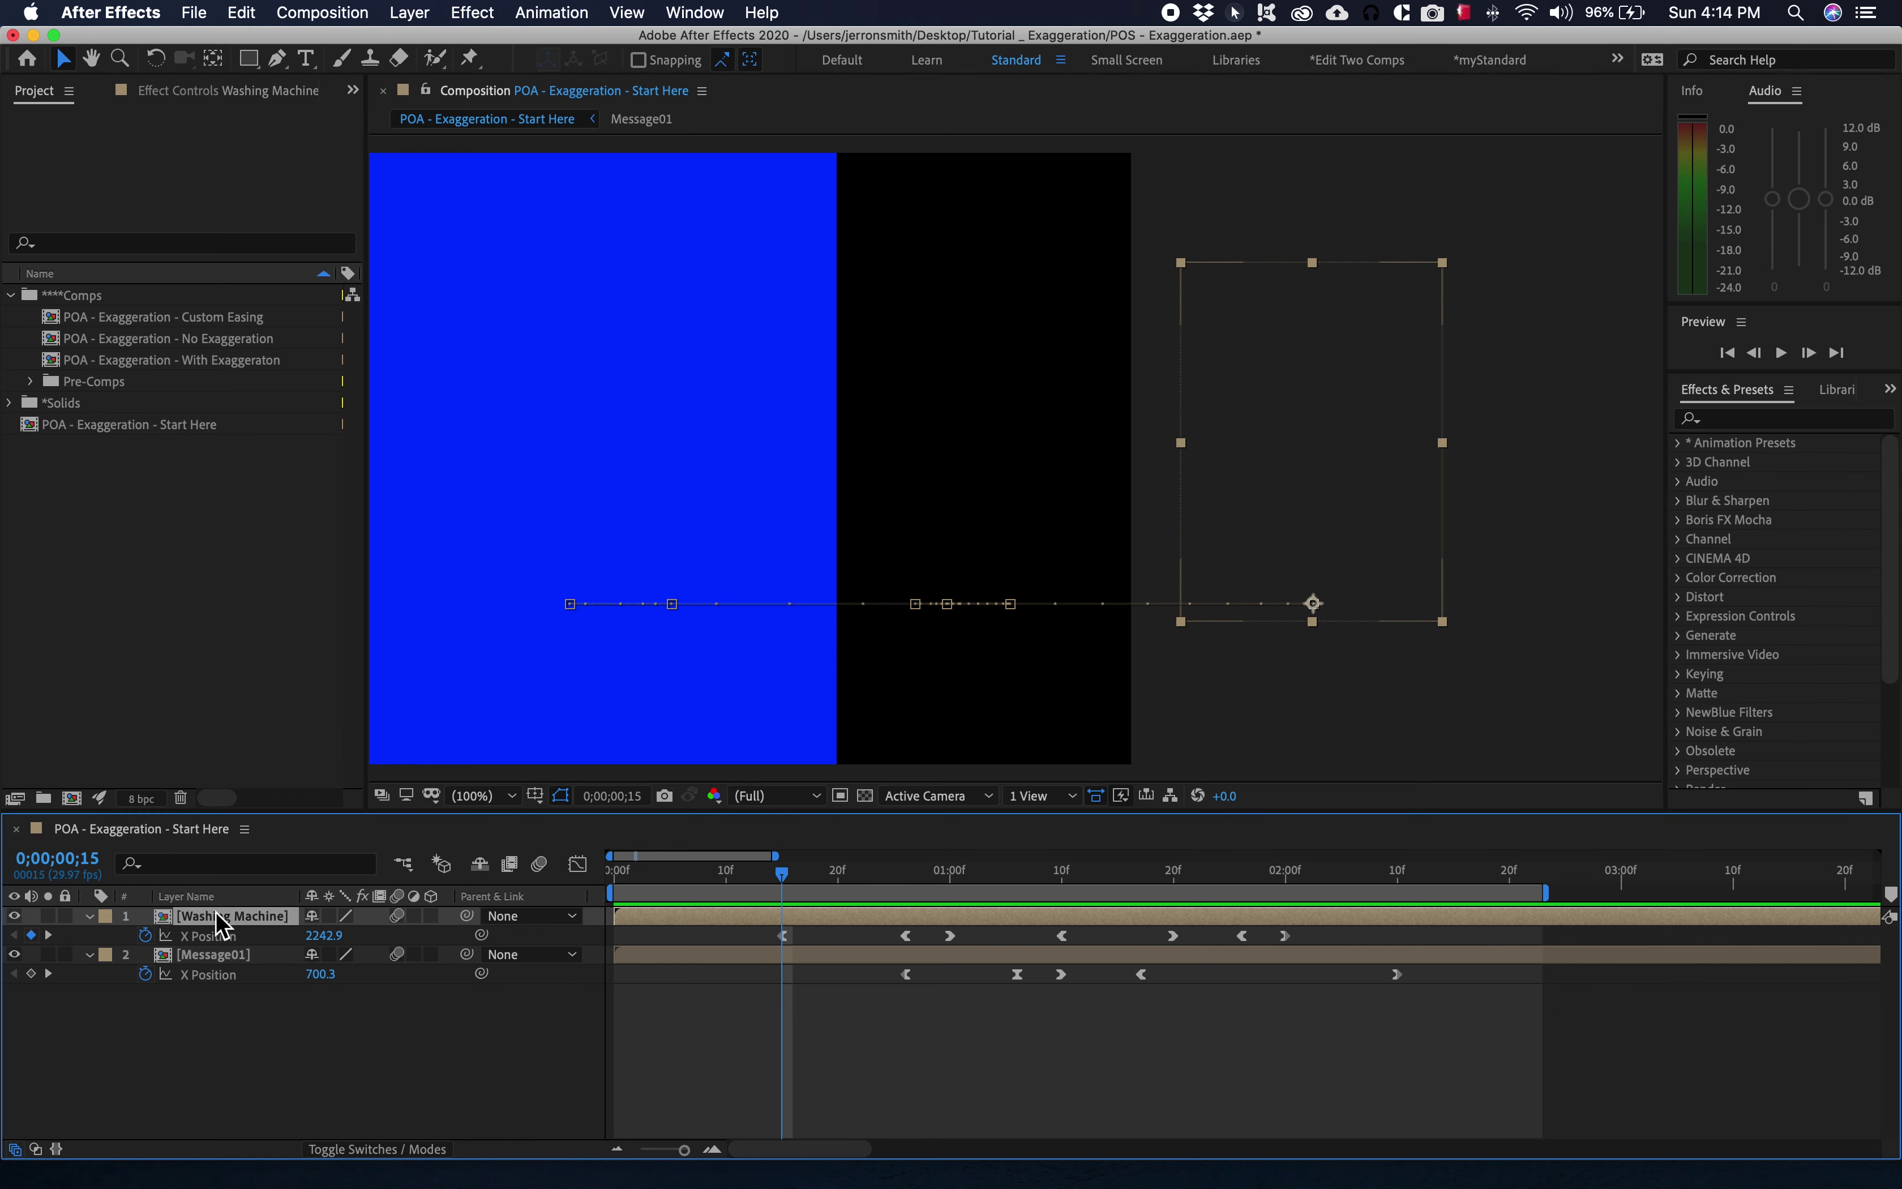
key(shift+r)
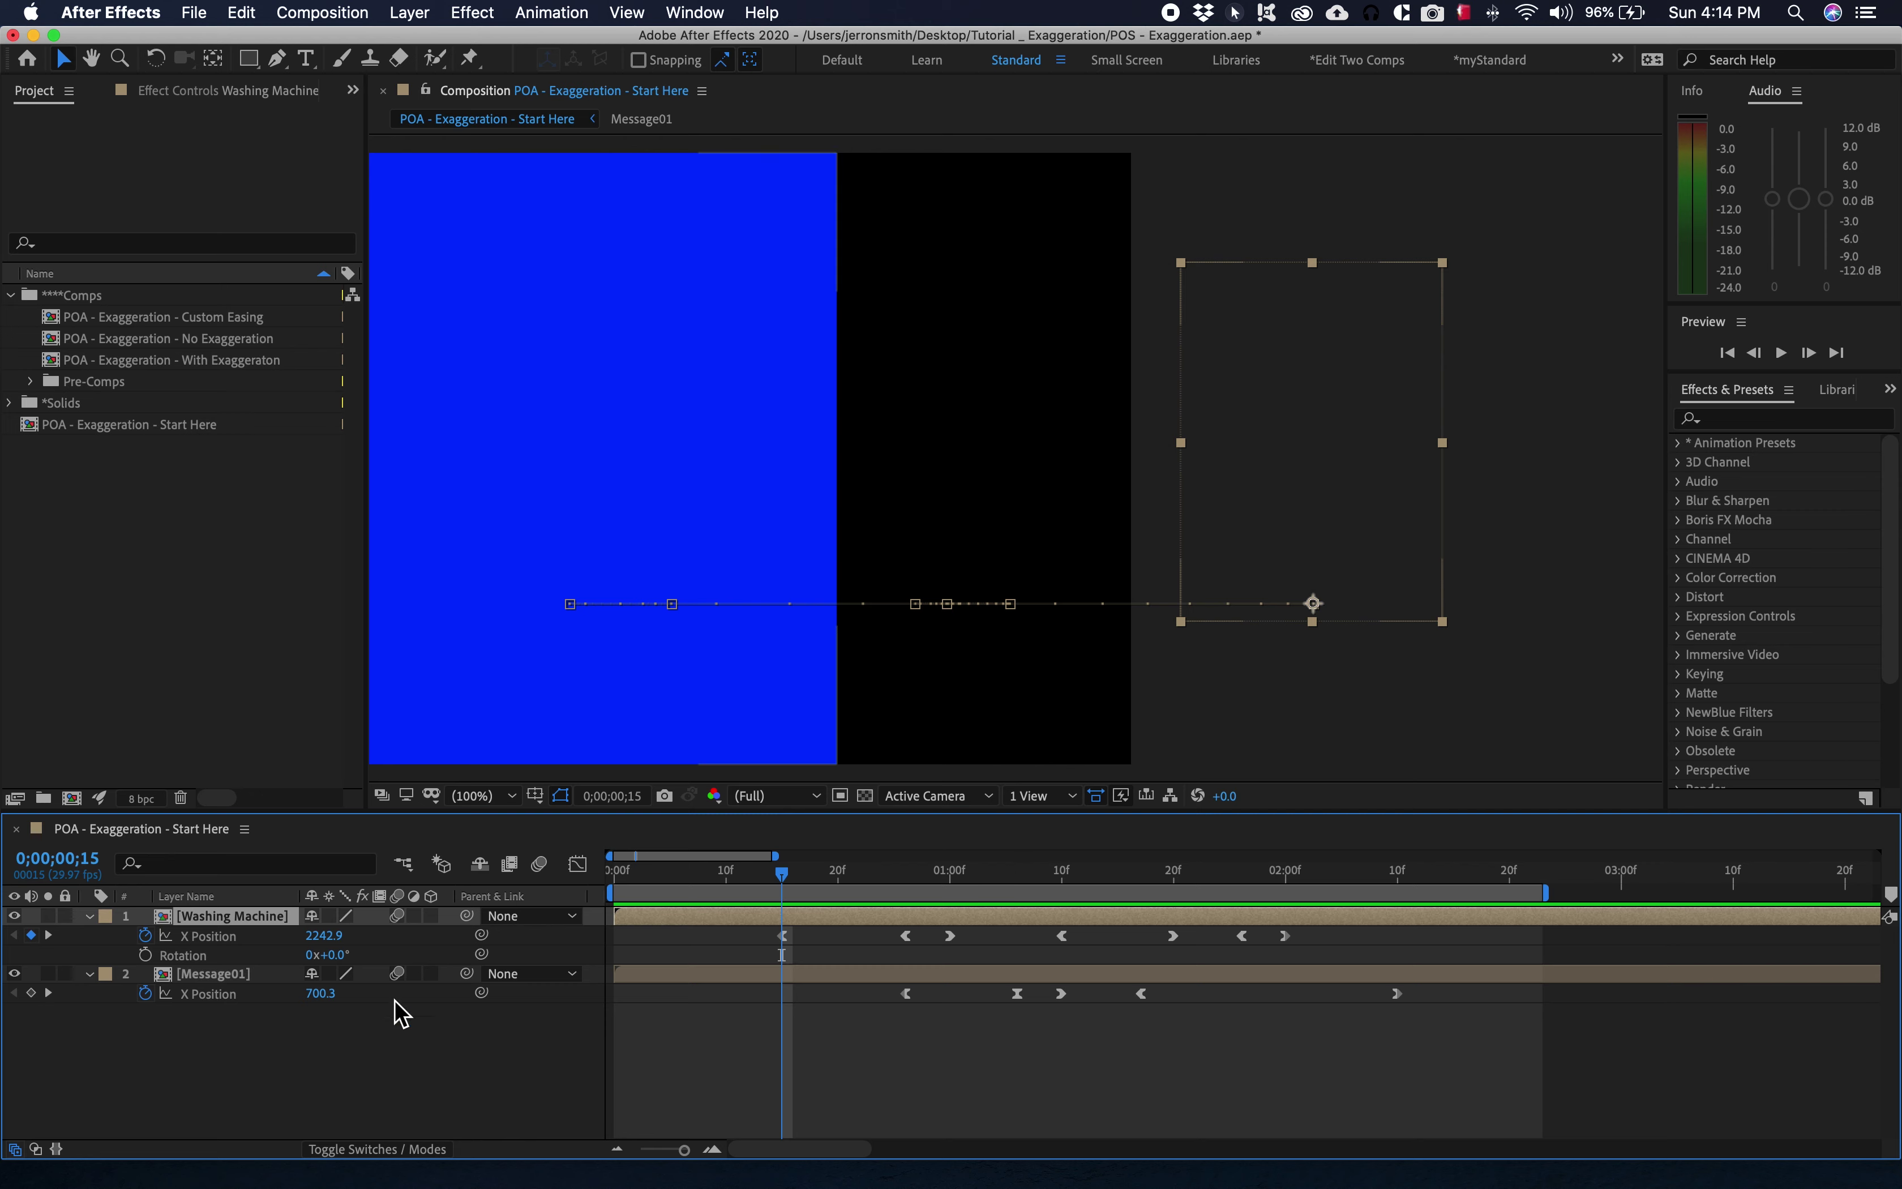
click(158, 63)
drag(1407, 297, 1461, 336)
click(146, 954)
Tilt the washing machine counterclockwise to about -6.3° at 0;00;00;26 and review the rotation.
drag(781, 874, 903, 881)
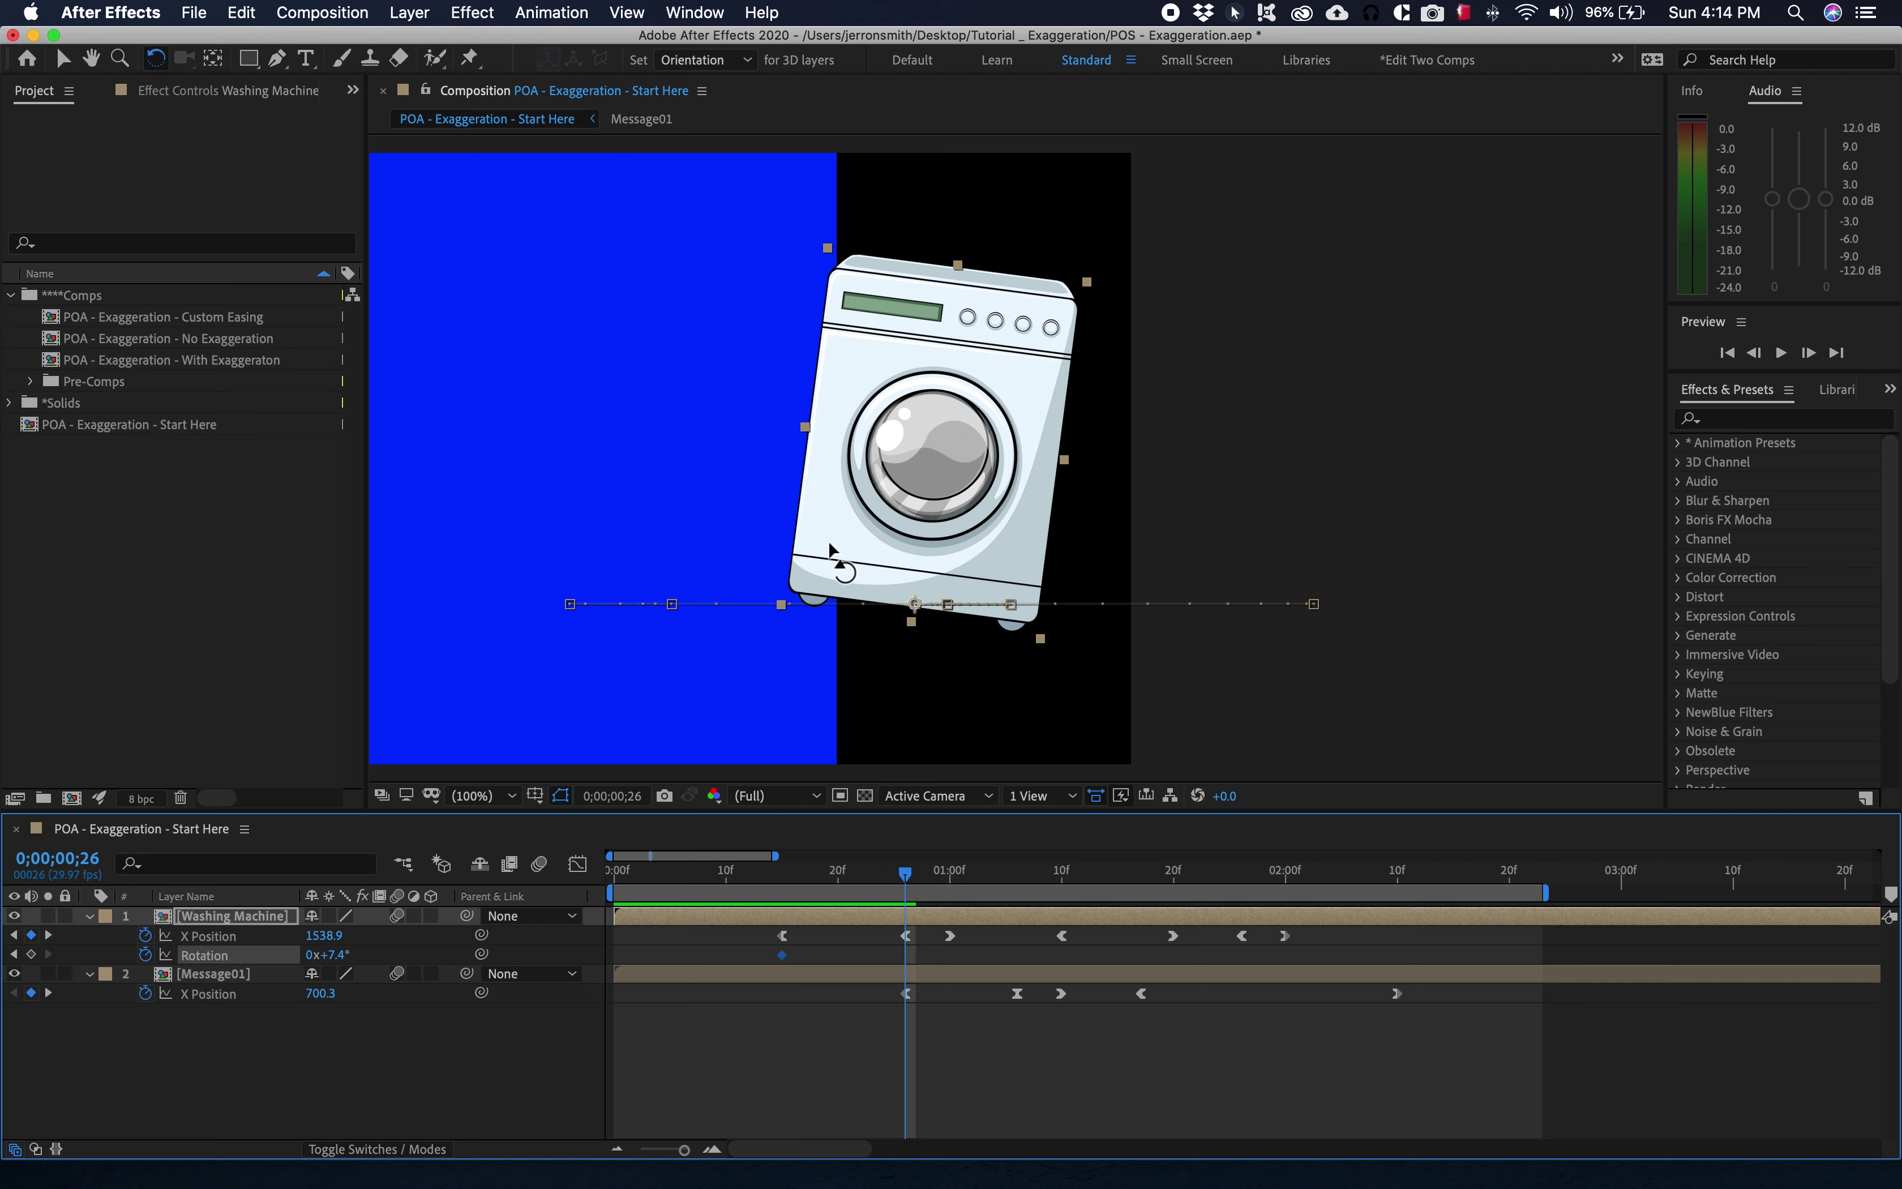
drag(1046, 354, 971, 303)
drag(801, 868, 749, 944)
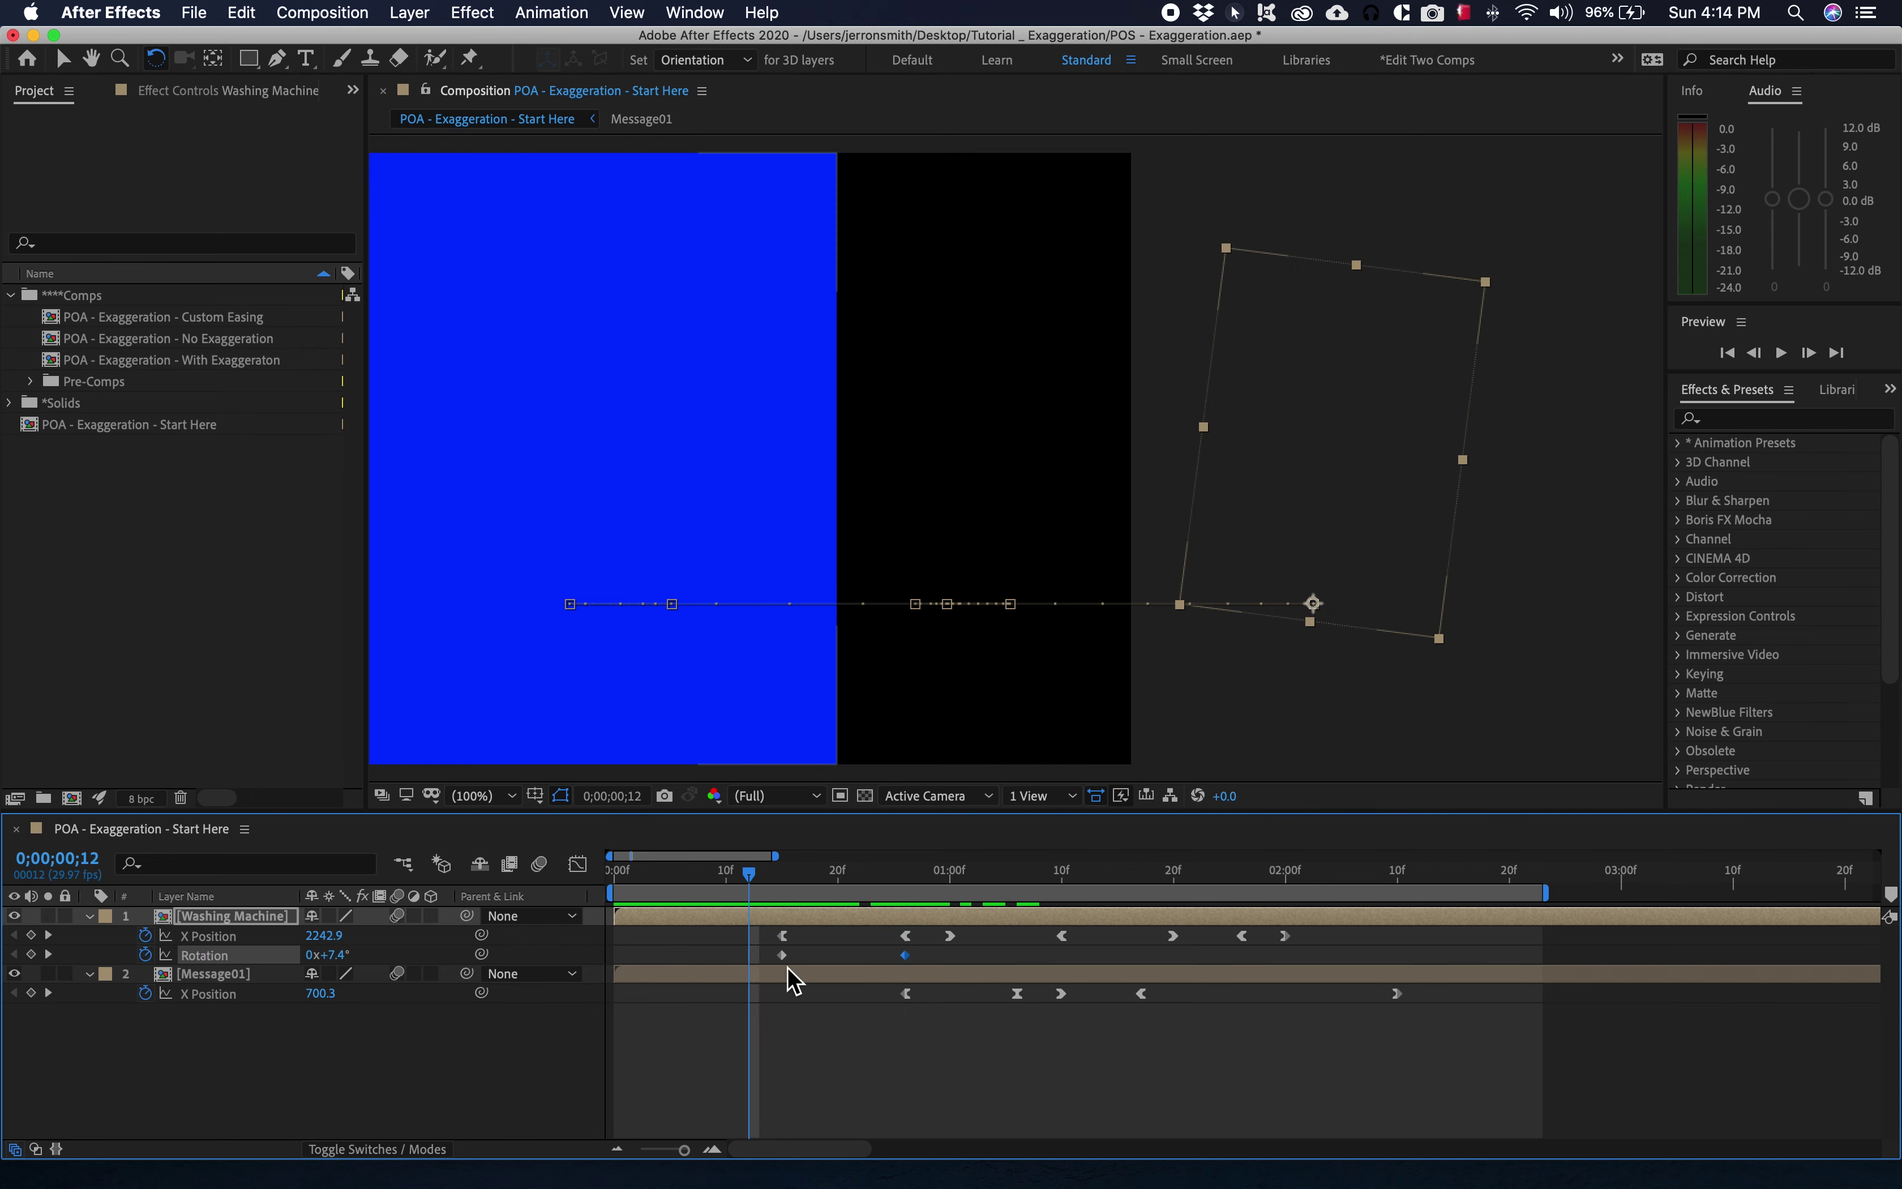
Apply Easy Ease Out to the washing machine's Rotation keyframe at 0;00;00;15.
right_click(782, 956)
mouse_move(943, 1170)
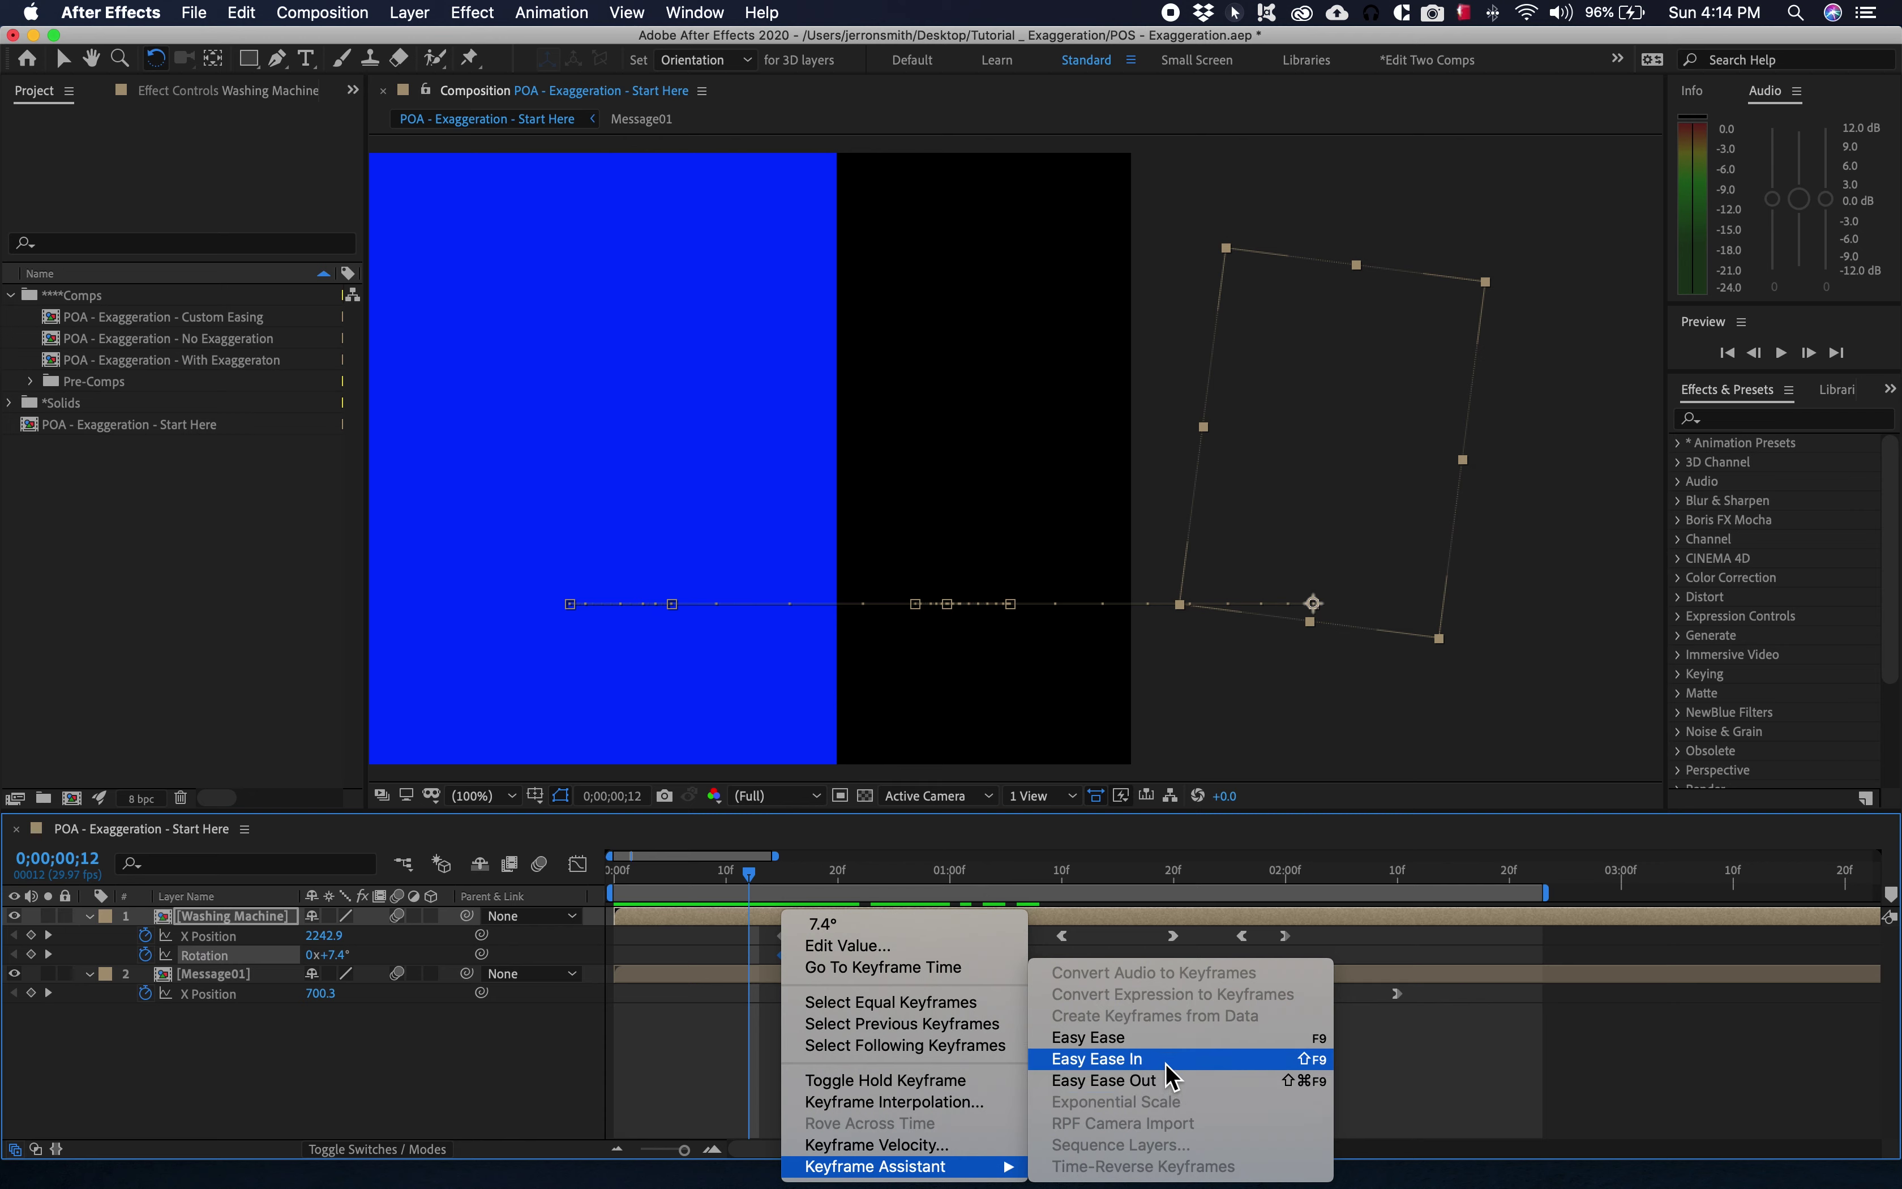
click(1168, 1080)
Tilt the washing machine clockwise to about 8° at 0;00;00;28, just after the first impact.
drag(751, 884, 901, 896)
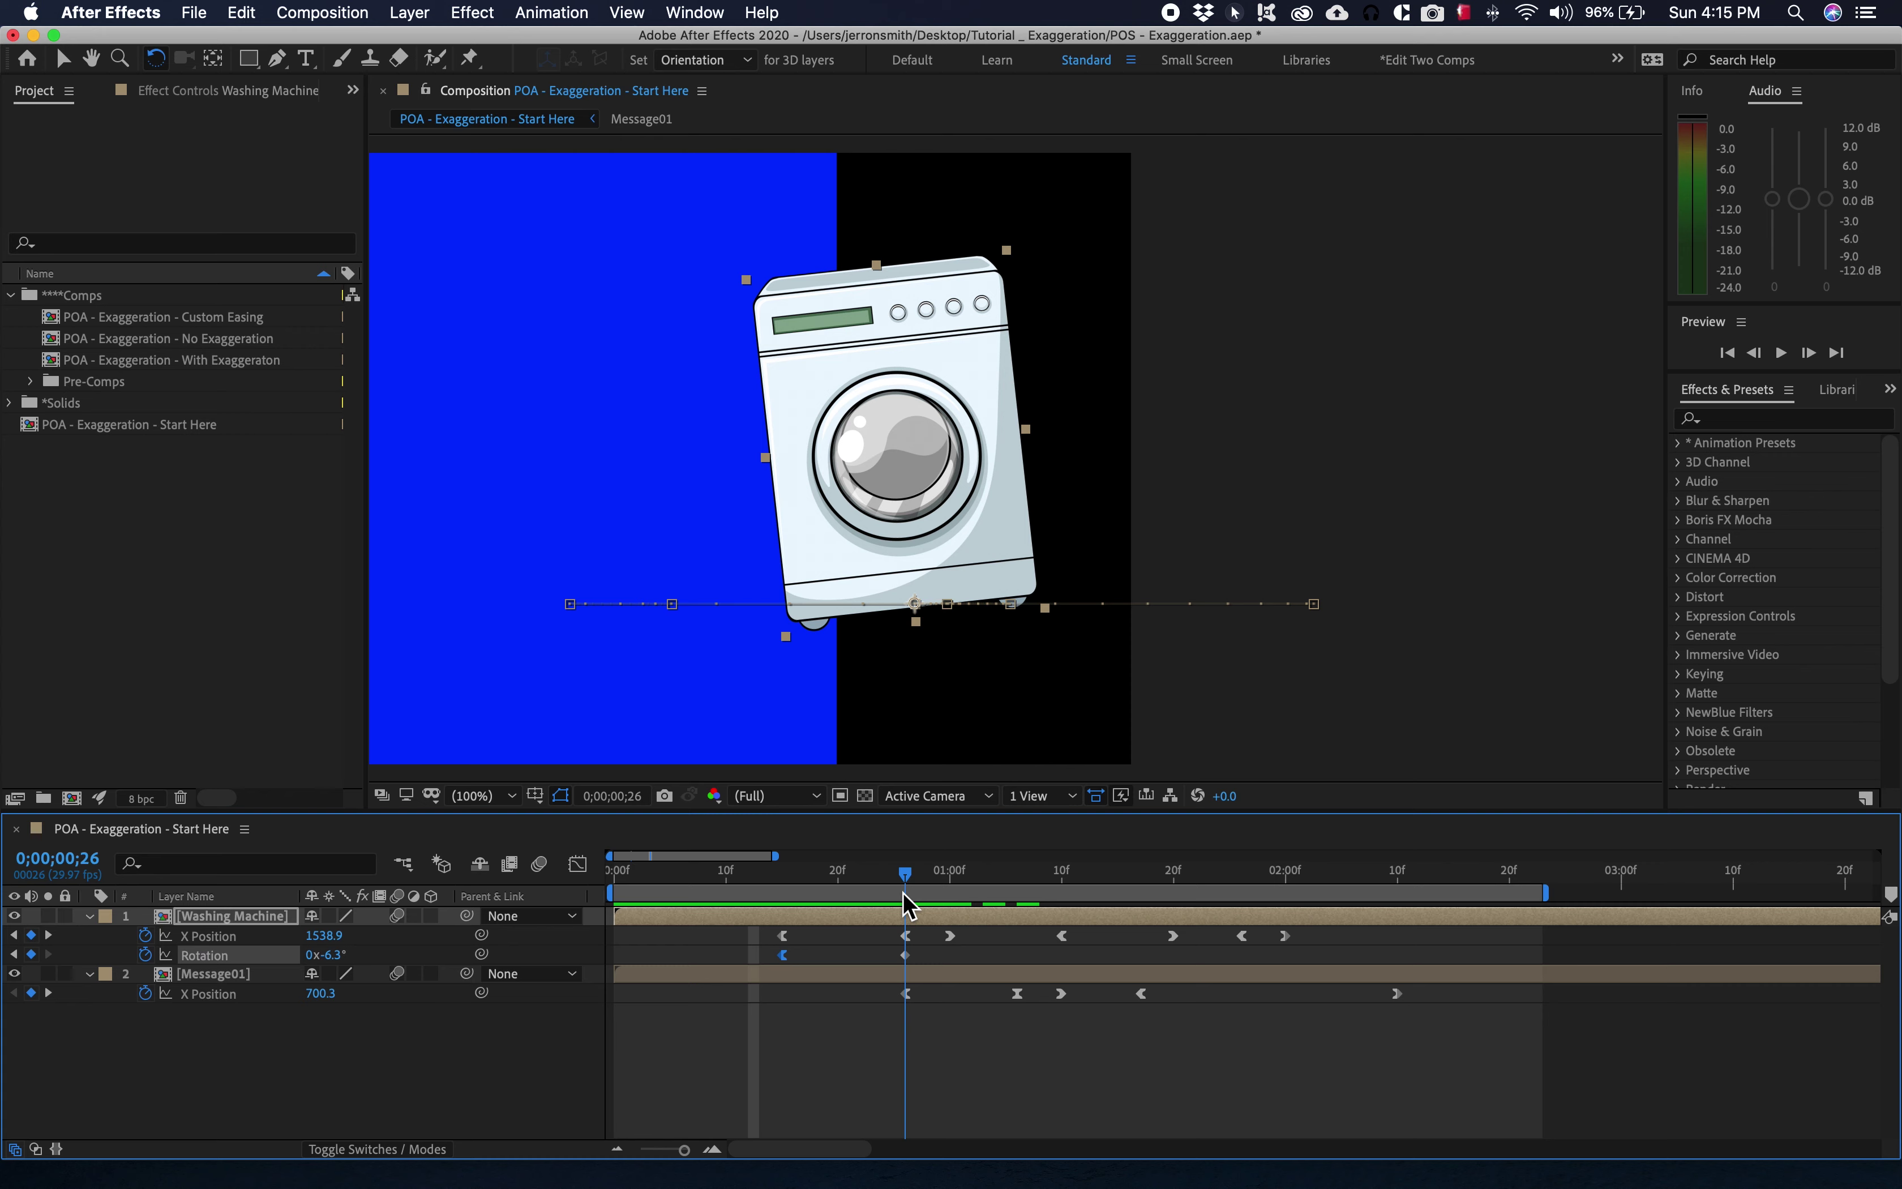
drag(906, 897, 949, 896)
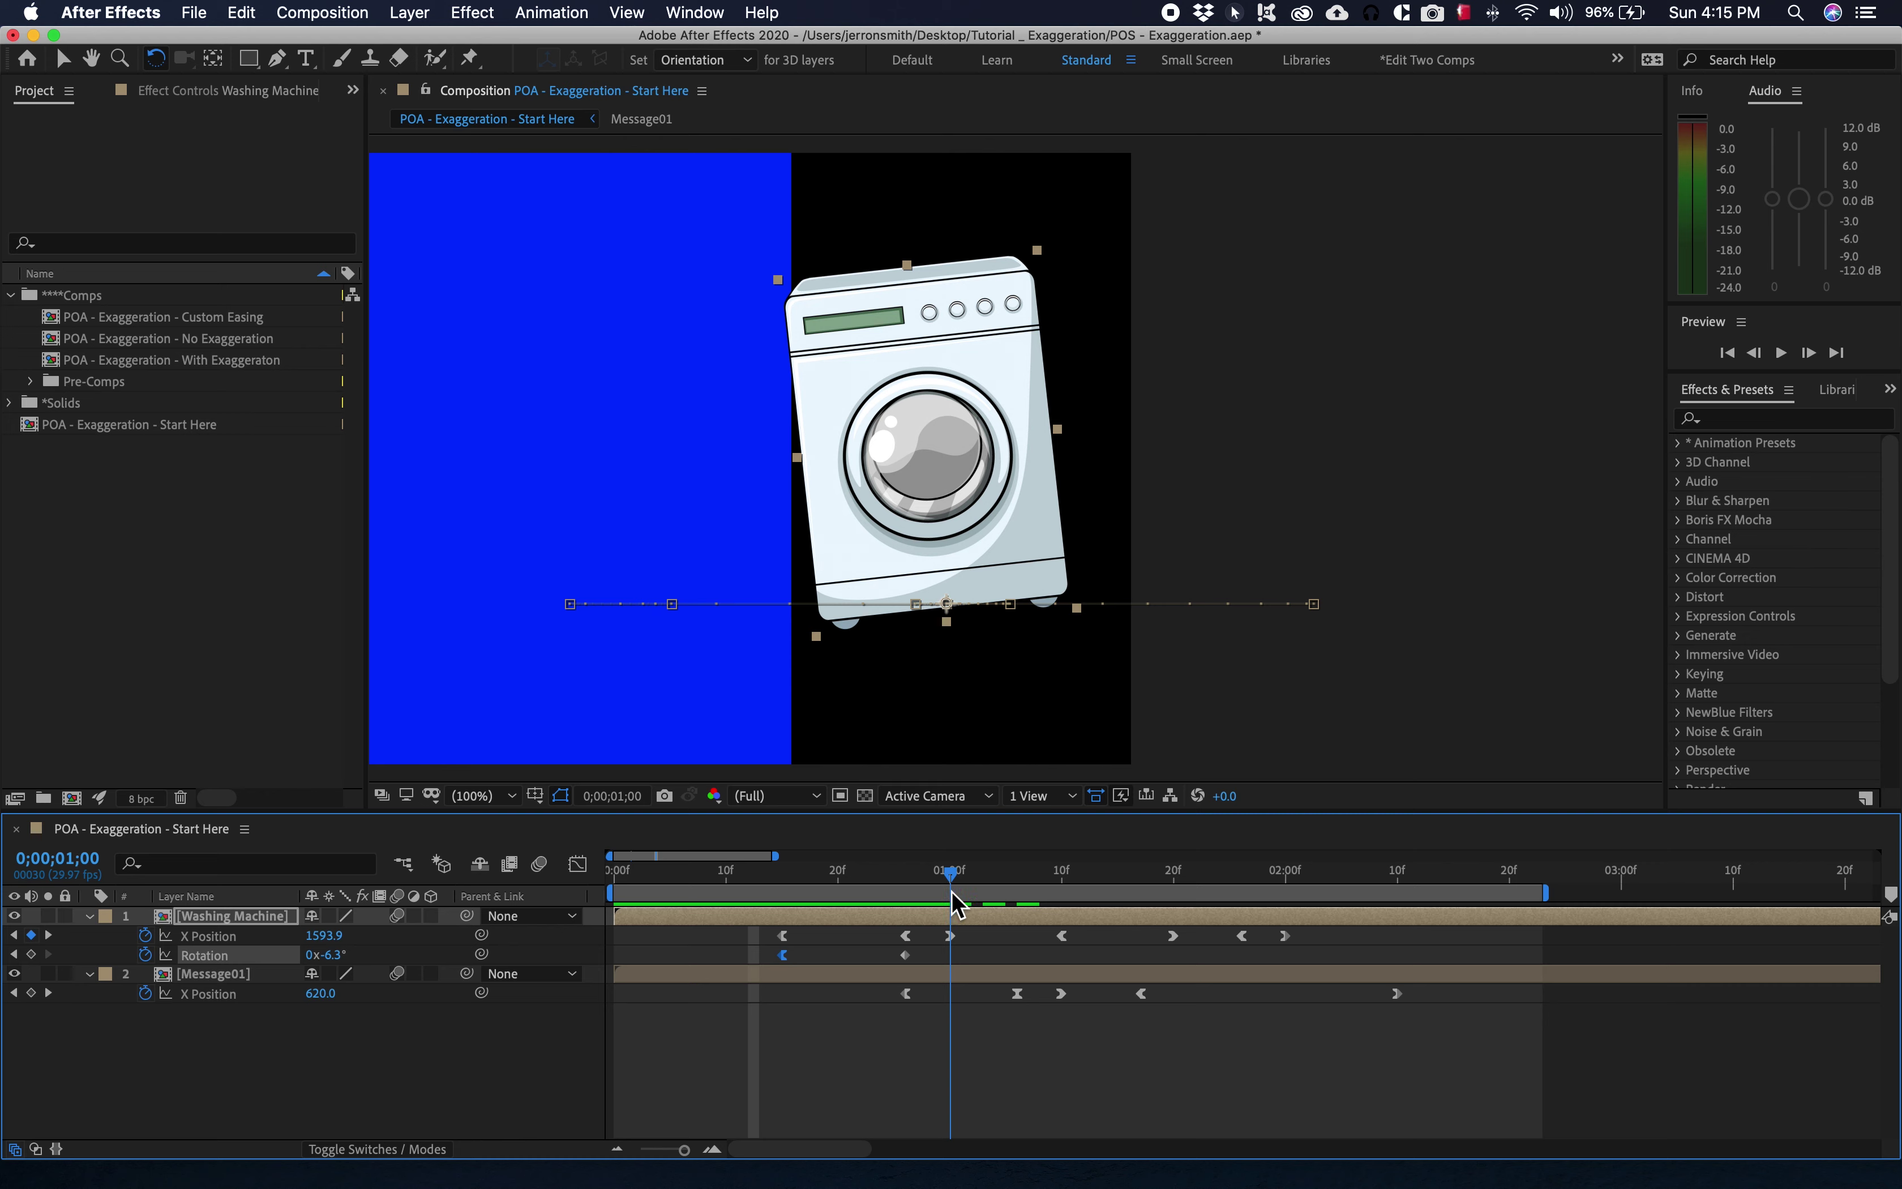
drag(951, 896, 924, 896)
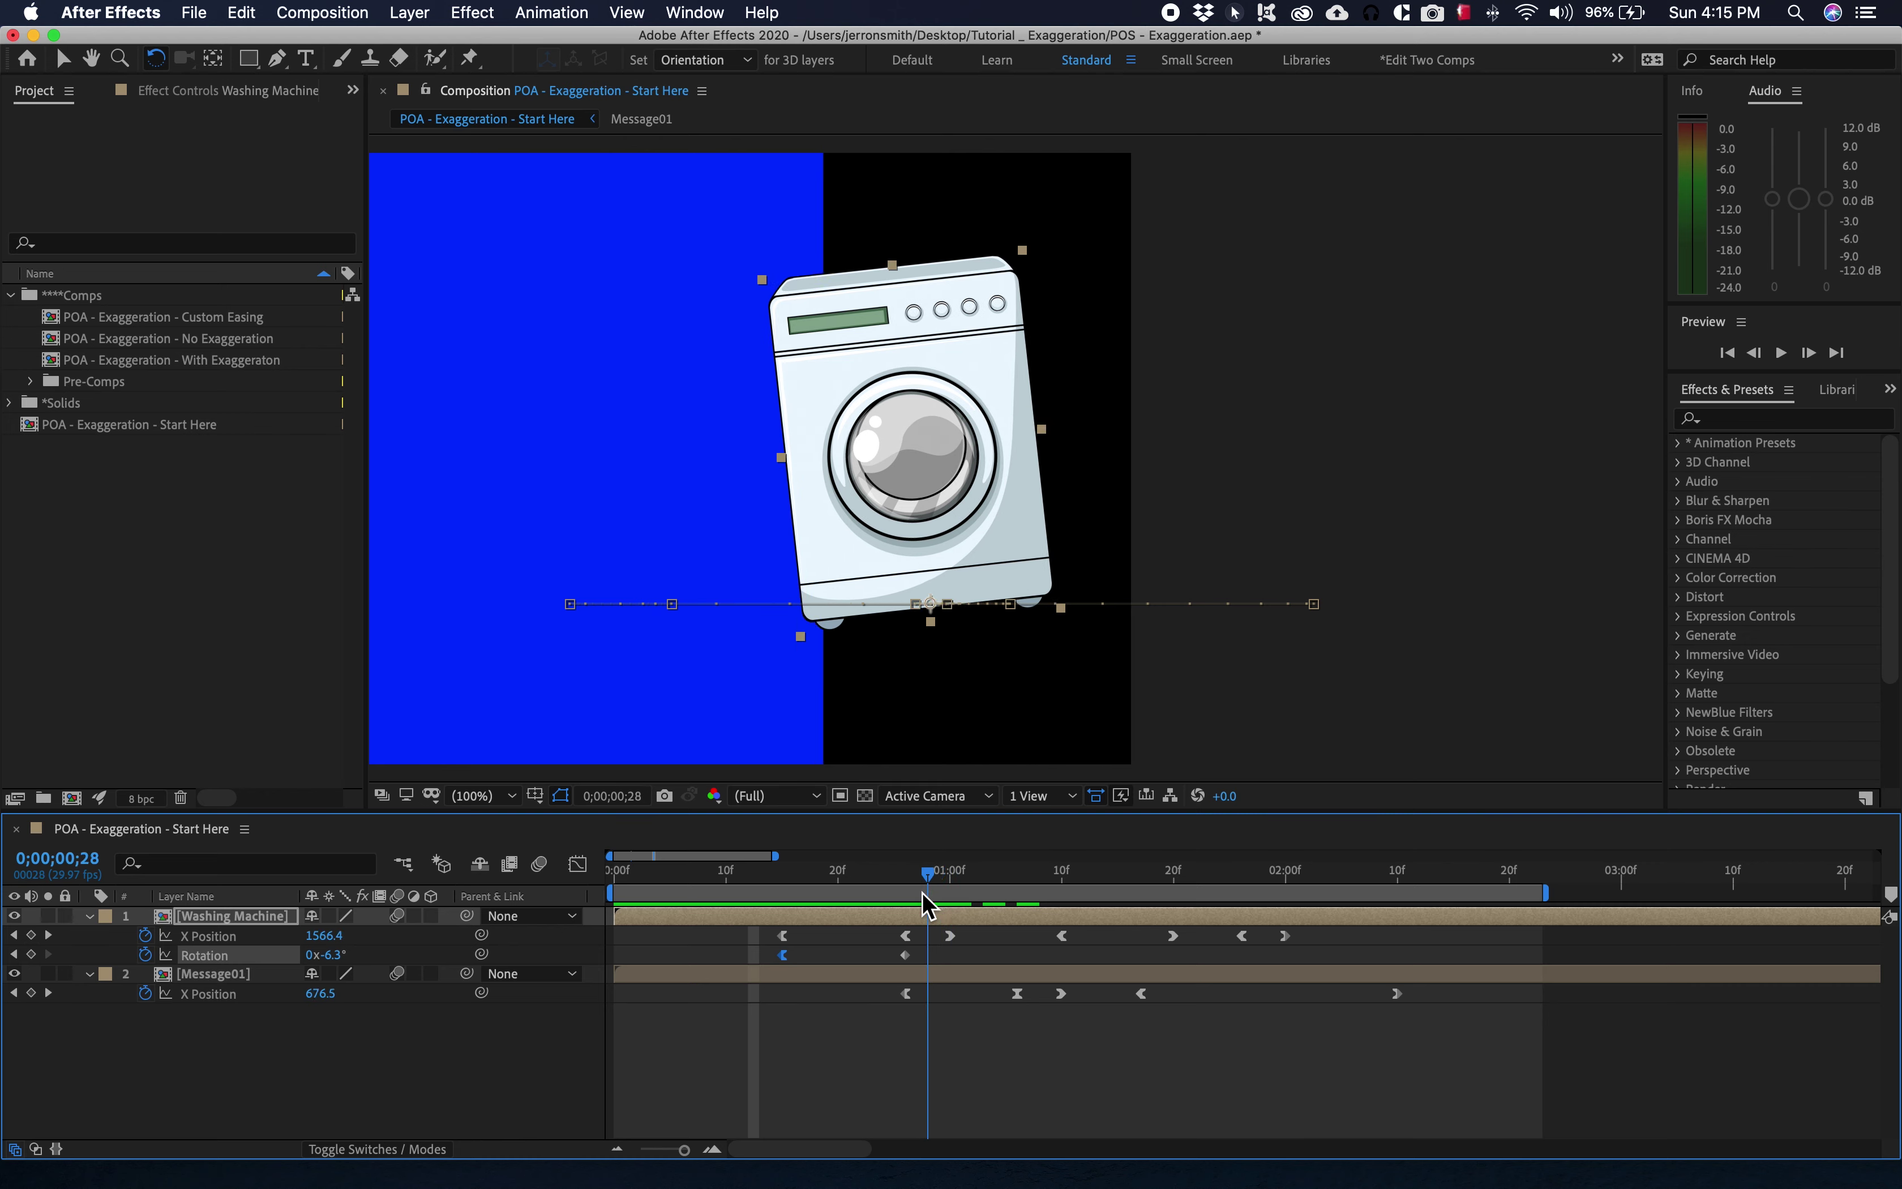
click(930, 308)
drag(931, 313, 997, 340)
Set the washing machine's Rotation to 0° at 0;00;01;00.
drag(753, 892, 953, 894)
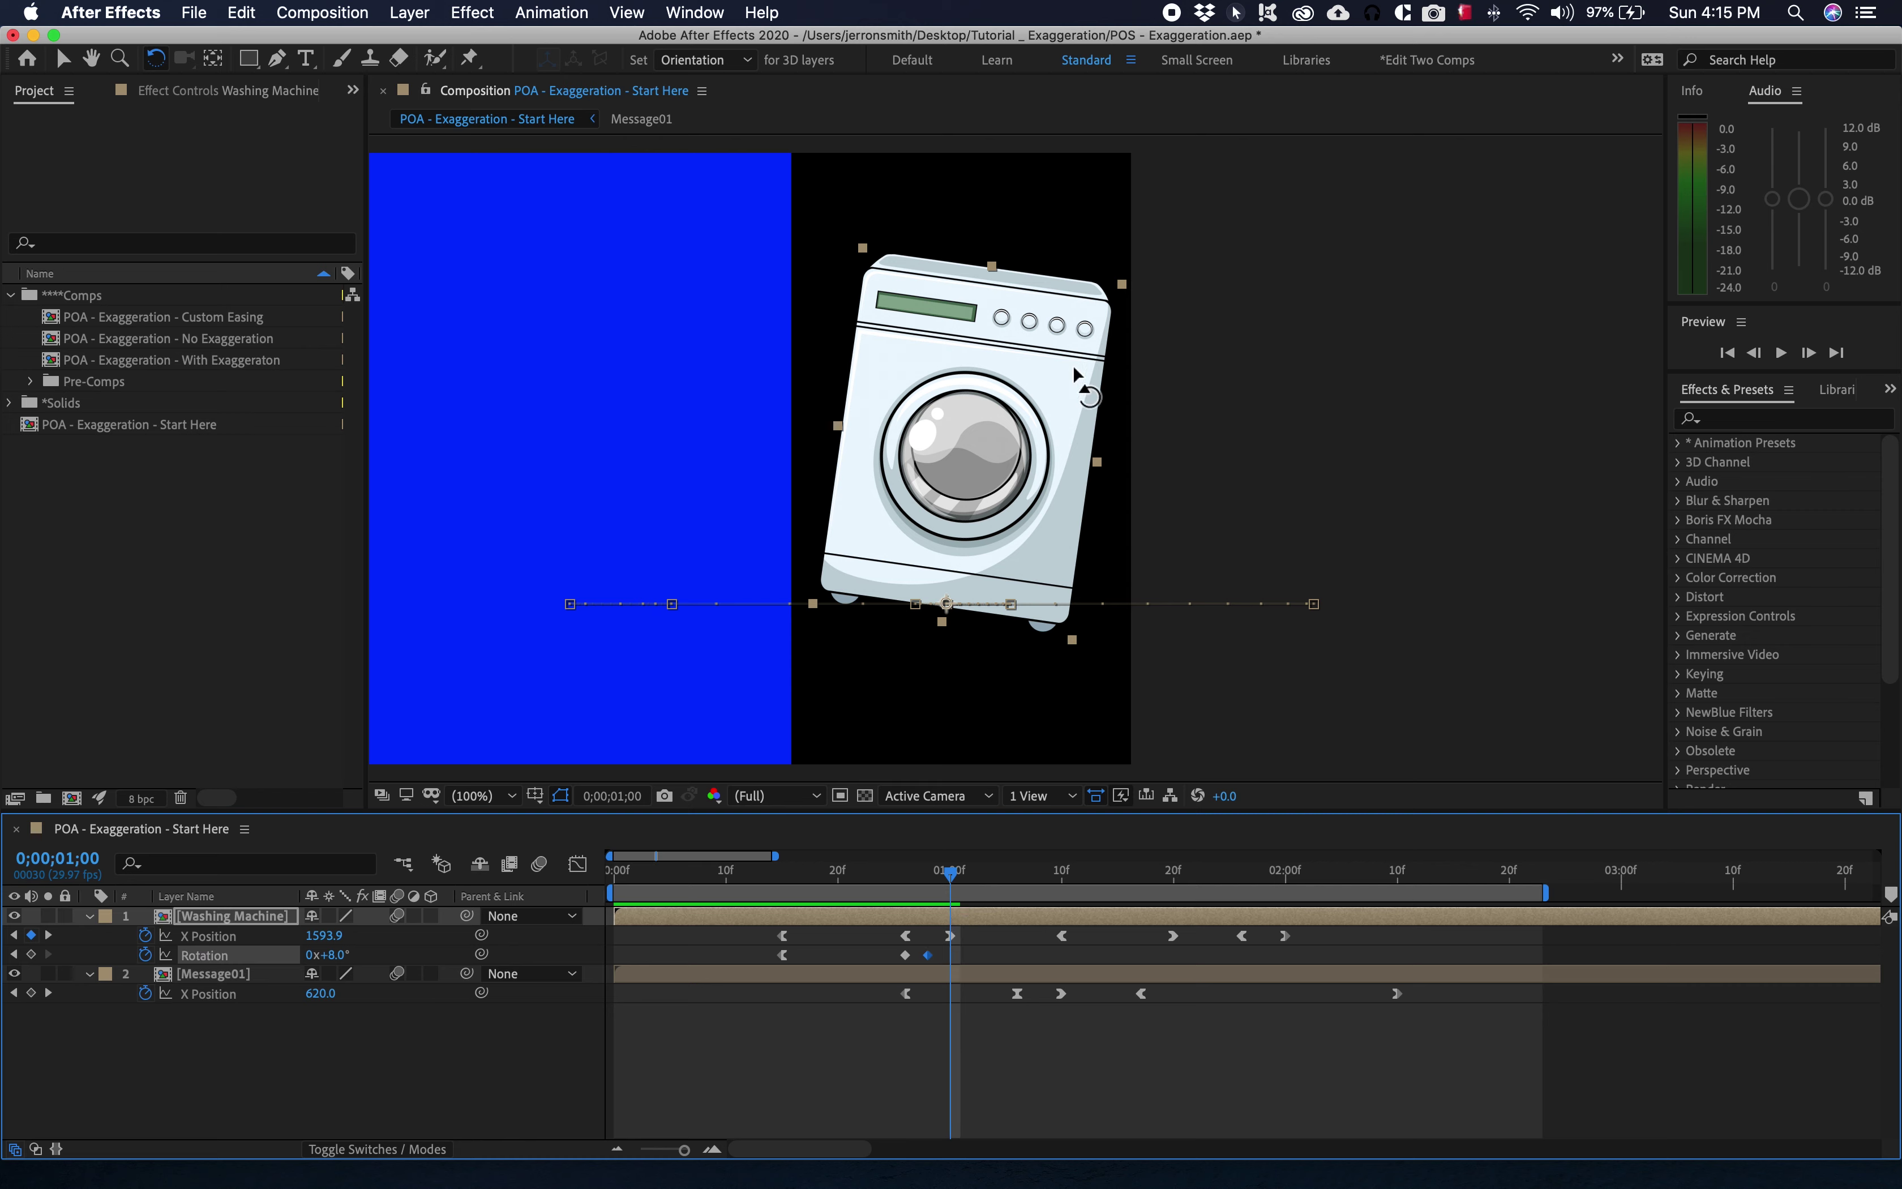
click(327, 954)
text(0)
key(Return)
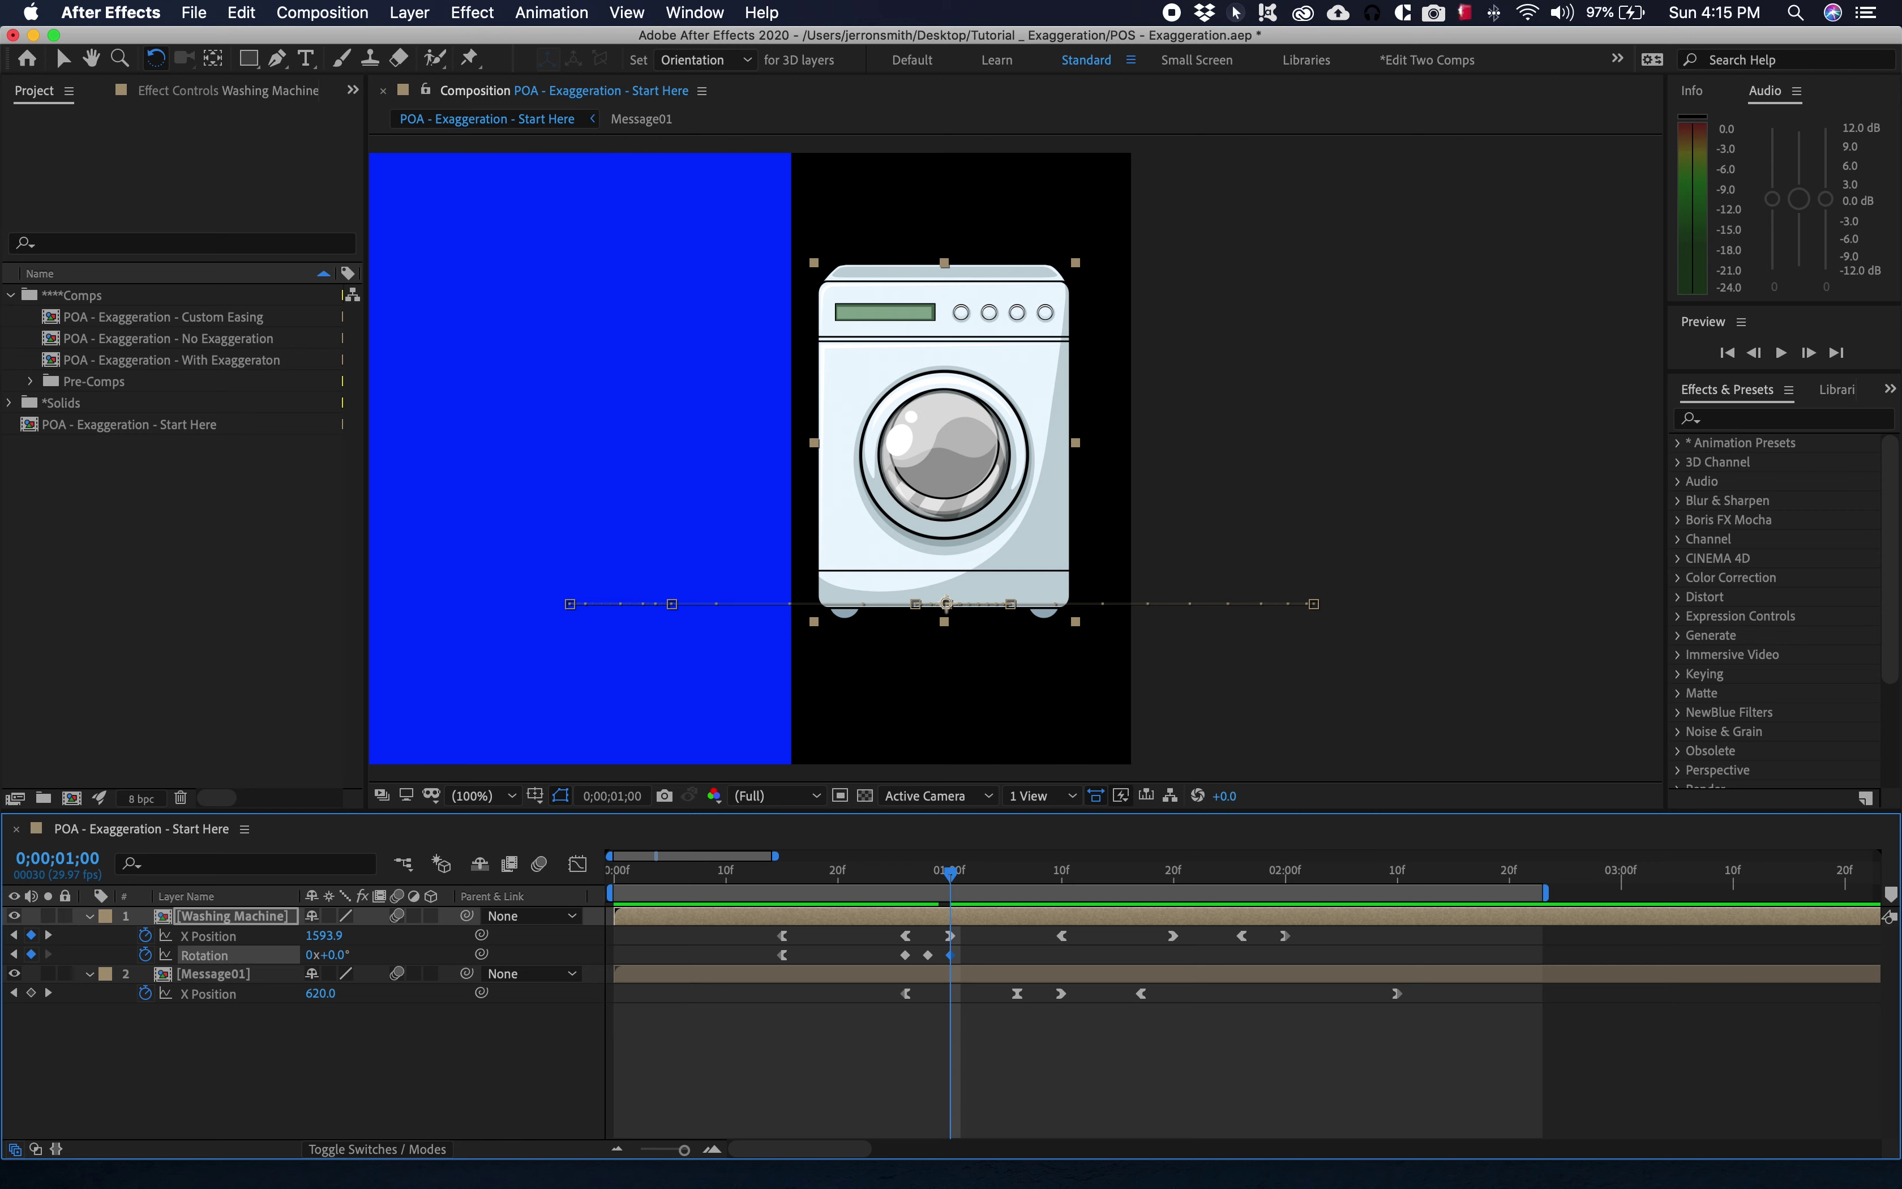
End the work area at 0;00;01;05 and preview the washing machine's tilting first impact.
click(1008, 873)
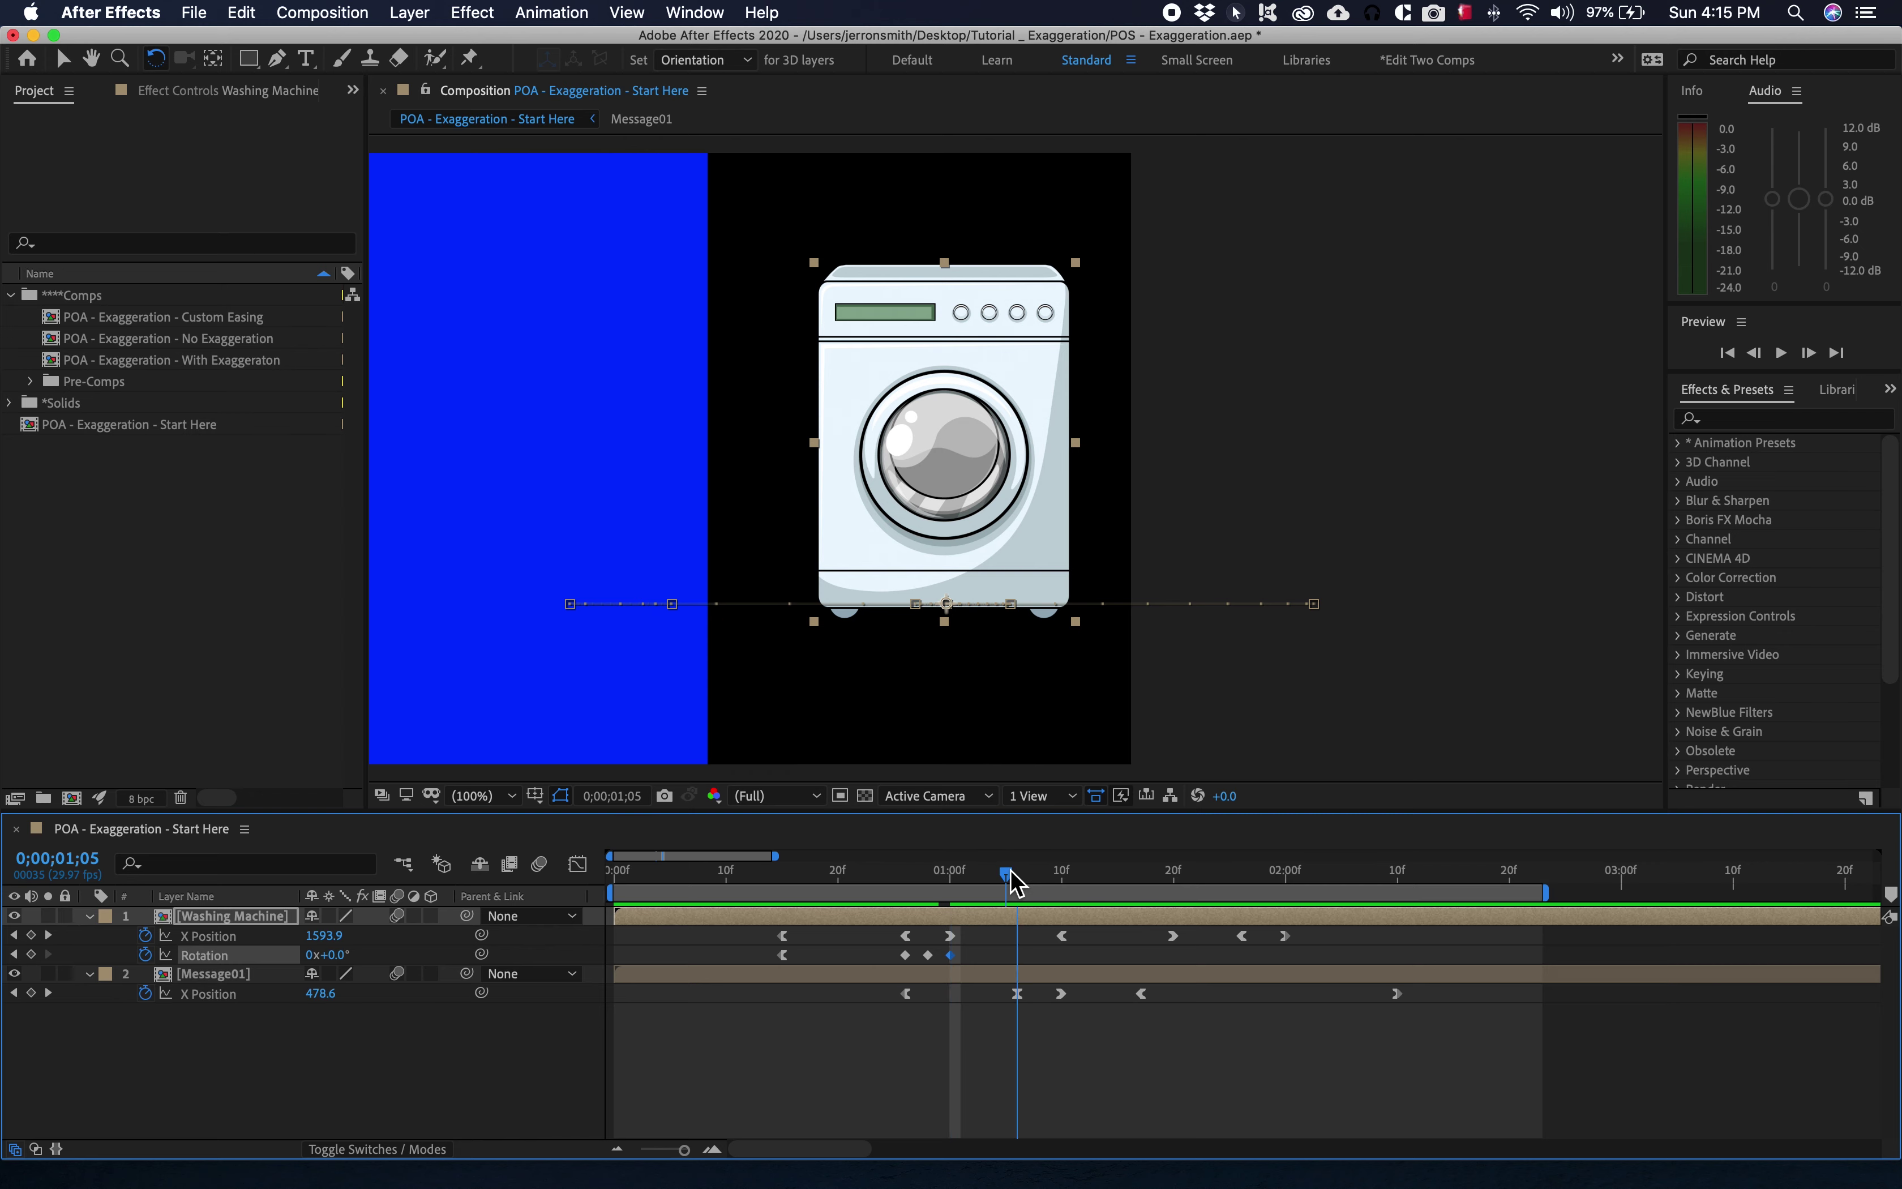
key(n)
key(space)
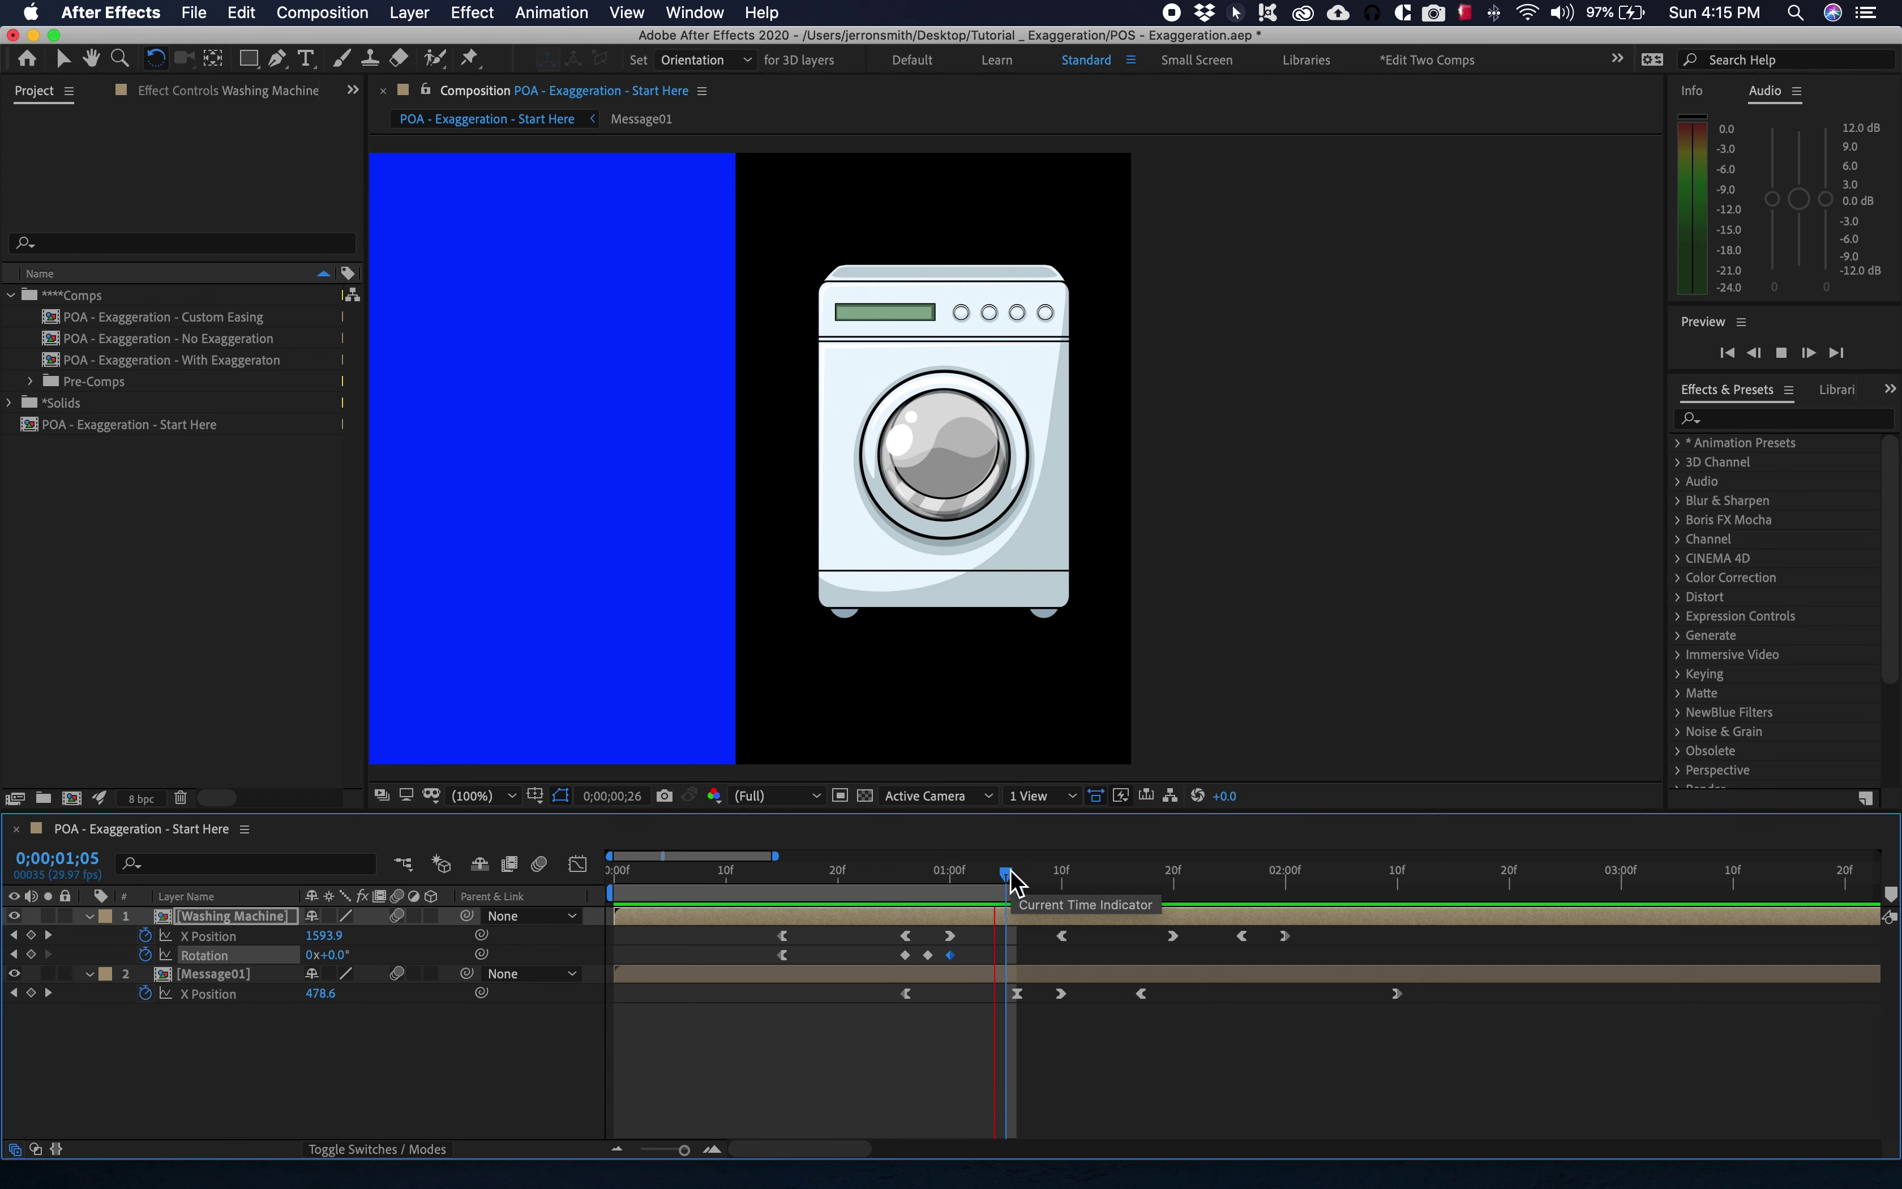
key(space)
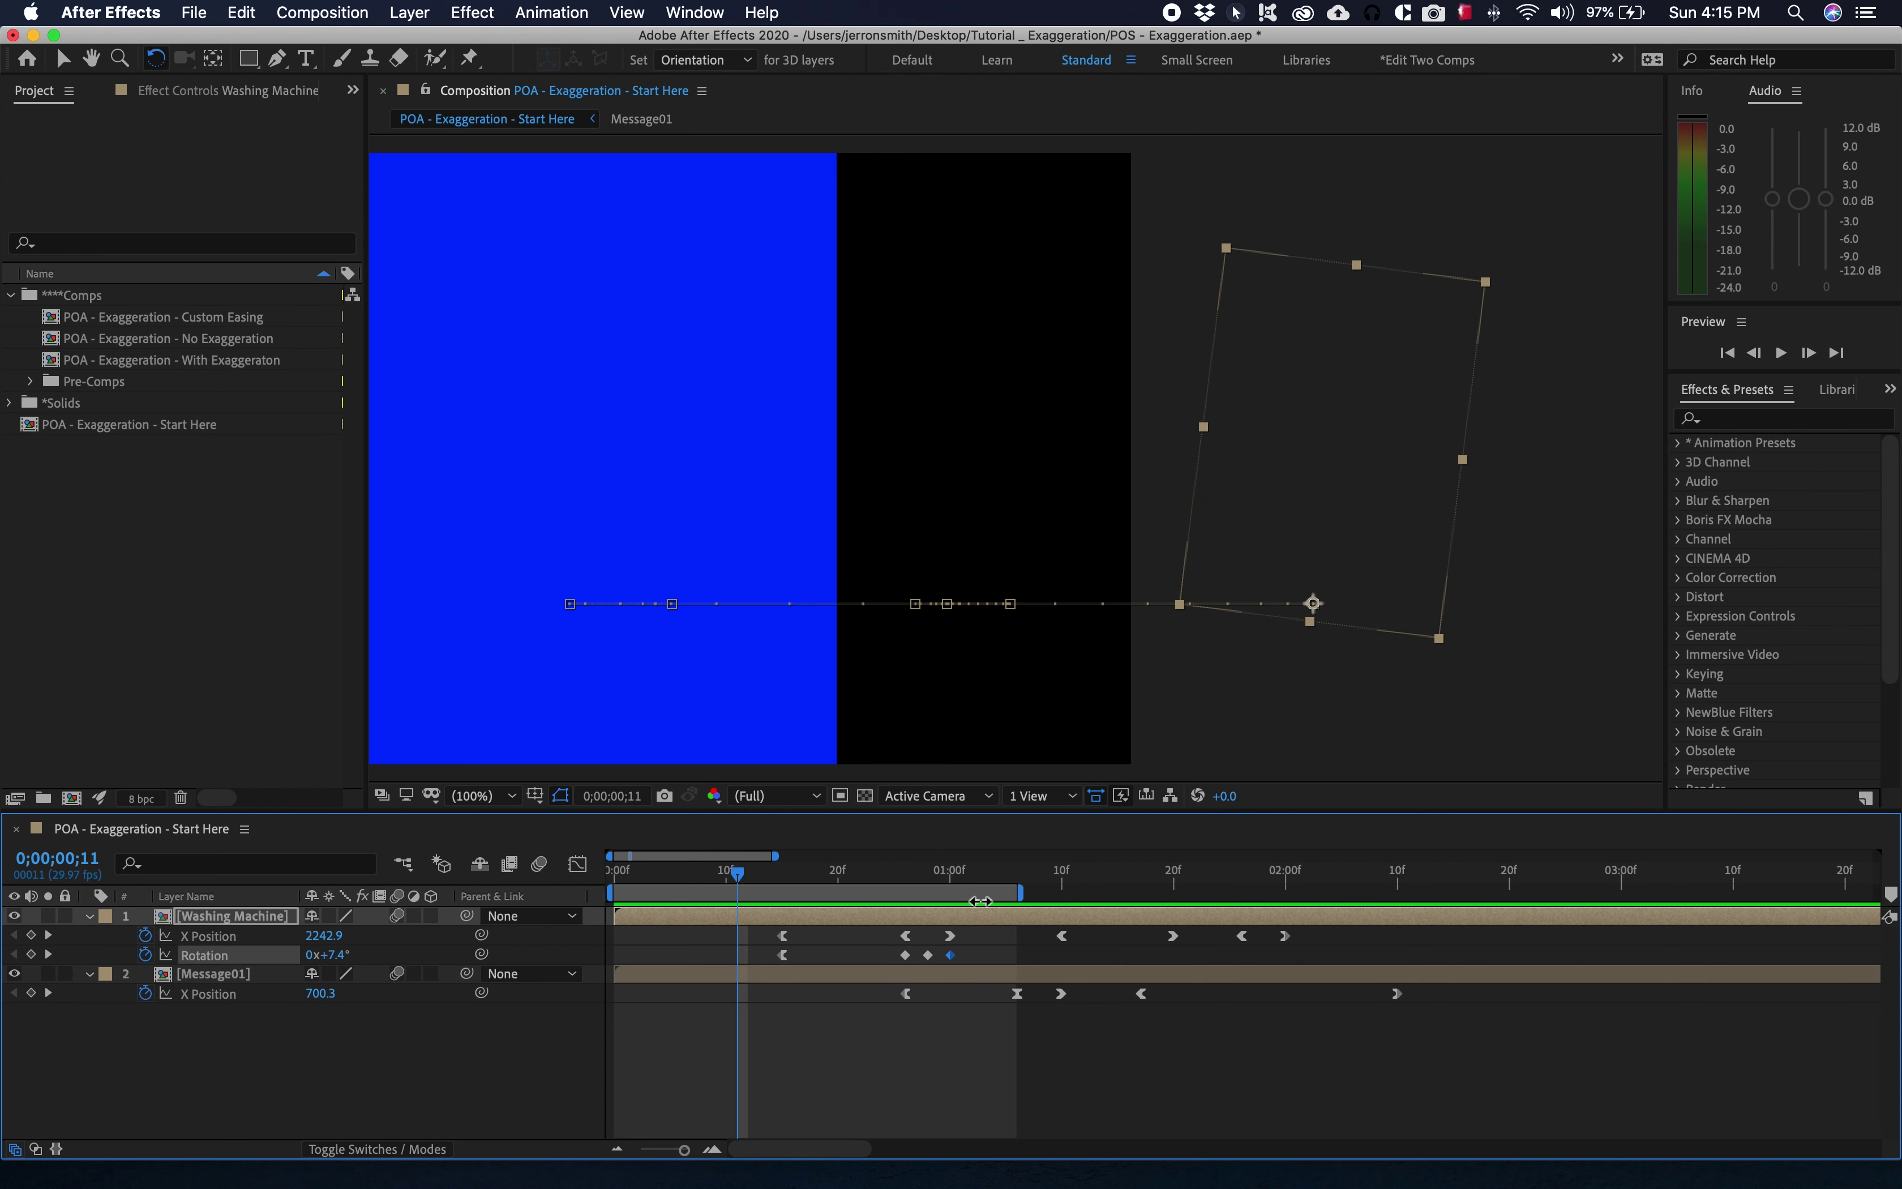
Apply Easy Ease Out to the washing machine's Rotation keyframe at 0;00;00;26.
drag(926, 873, 906, 882)
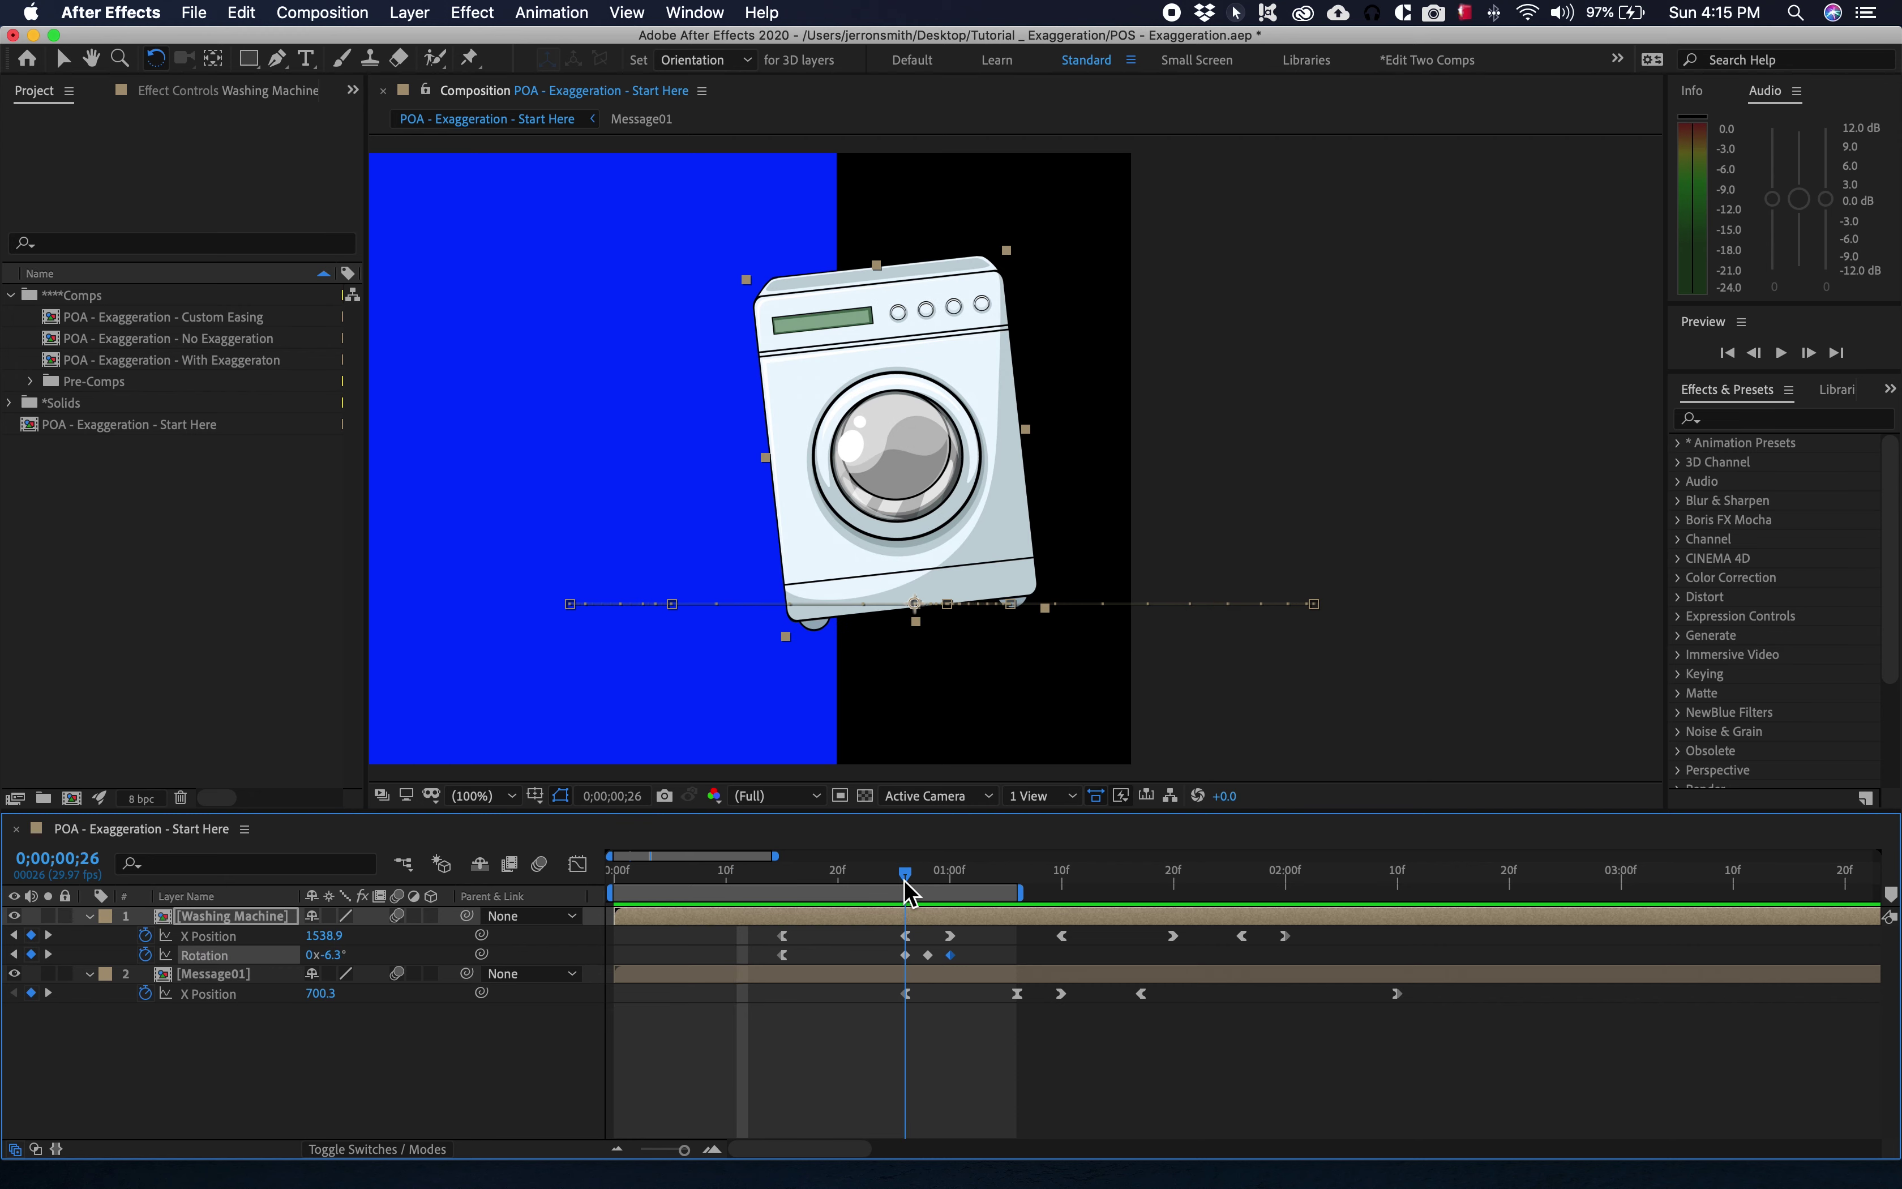
right_click(907, 952)
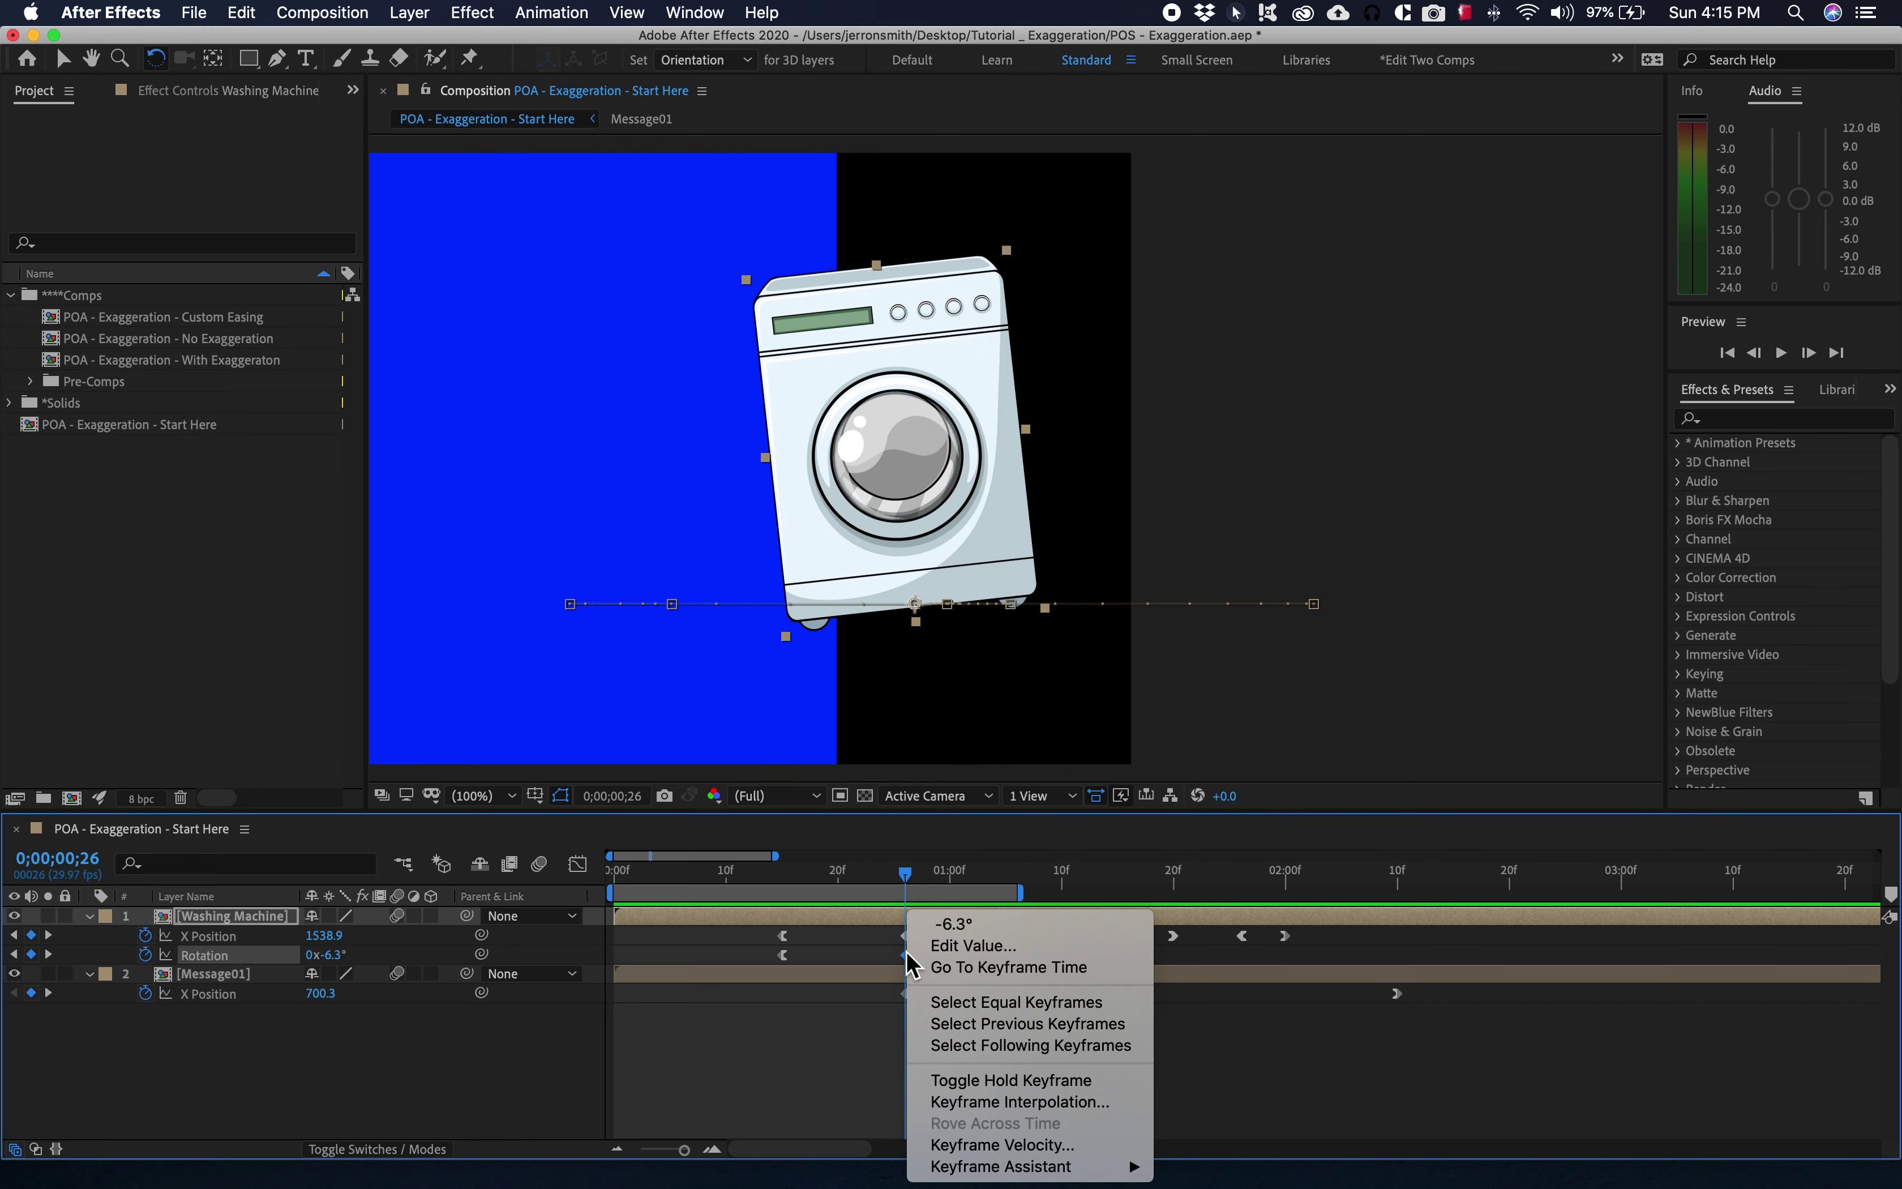
mouse_move(1069, 1167)
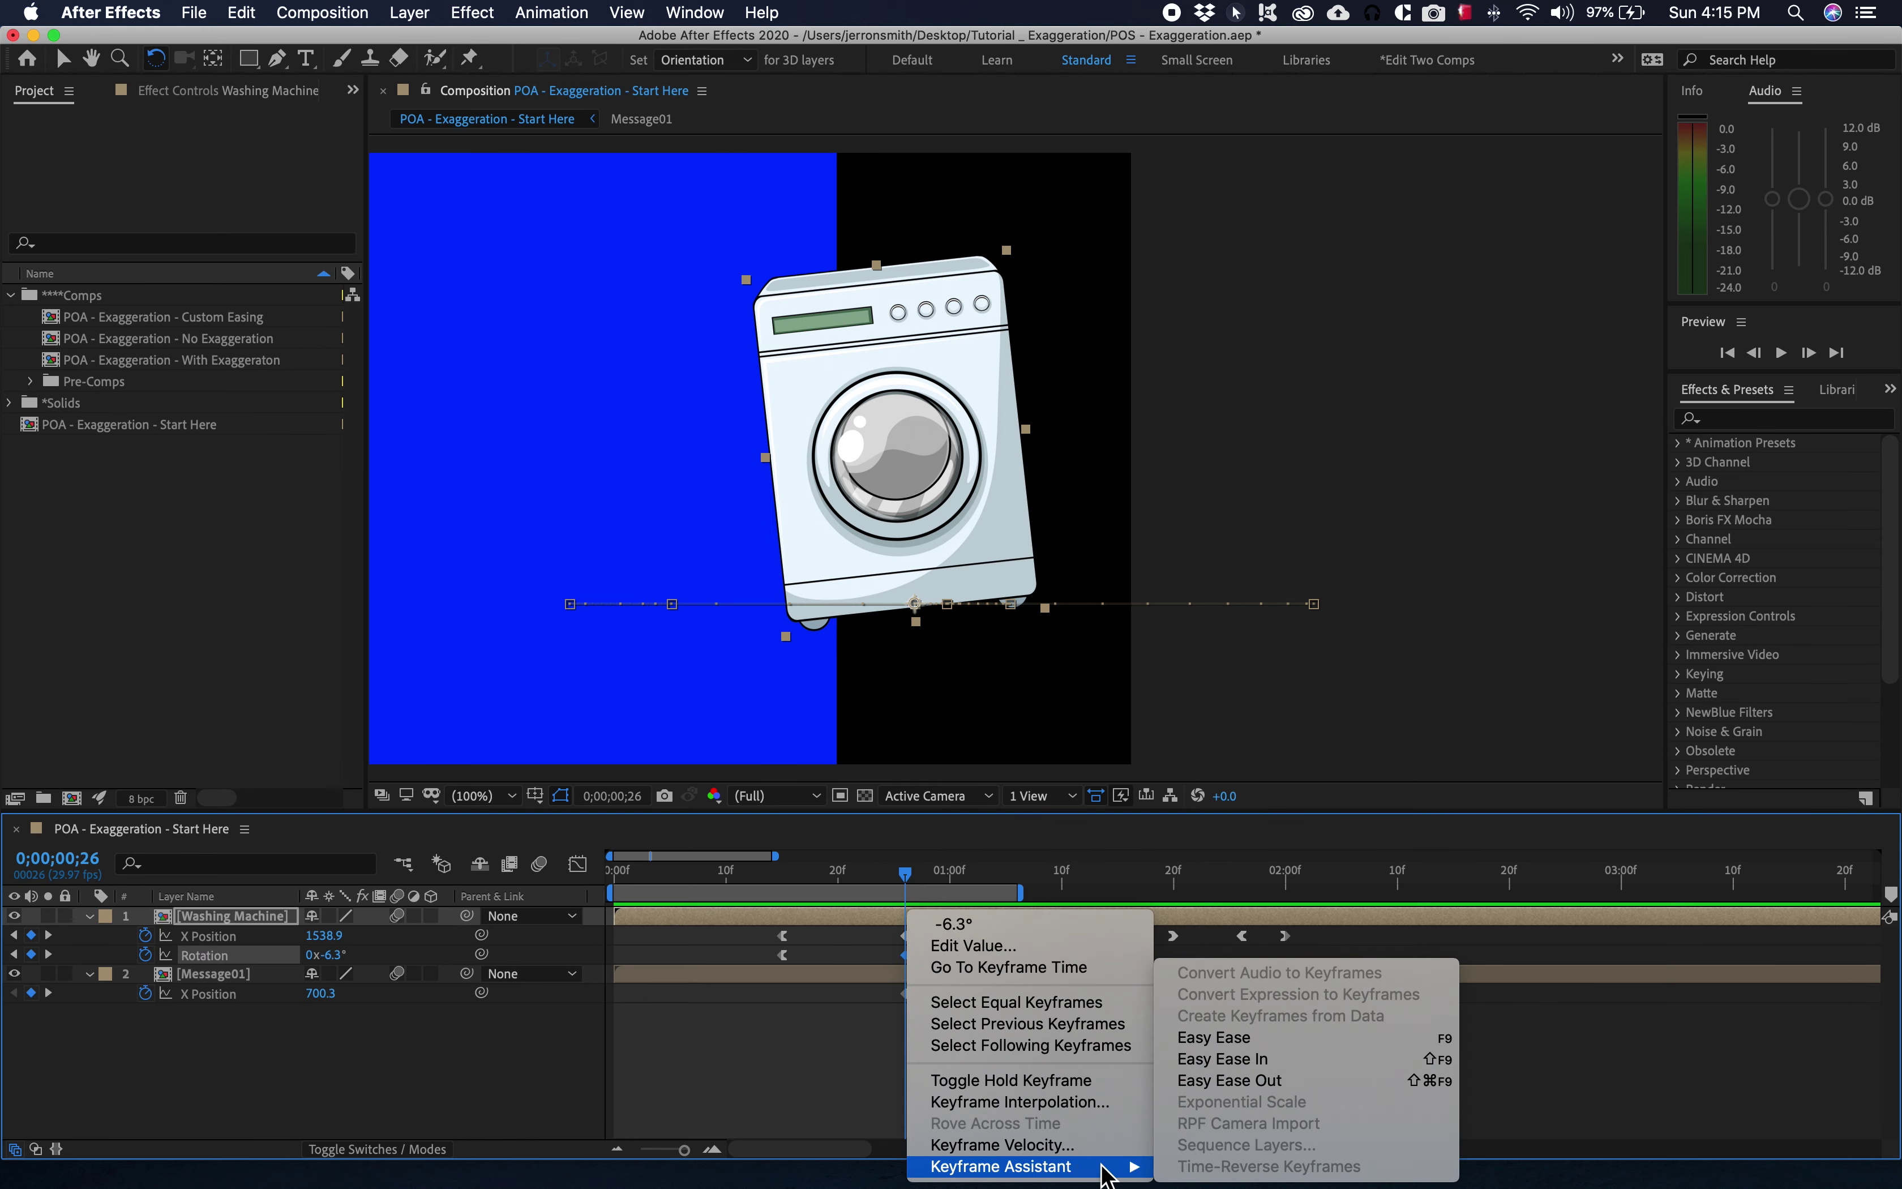
click(1257, 1081)
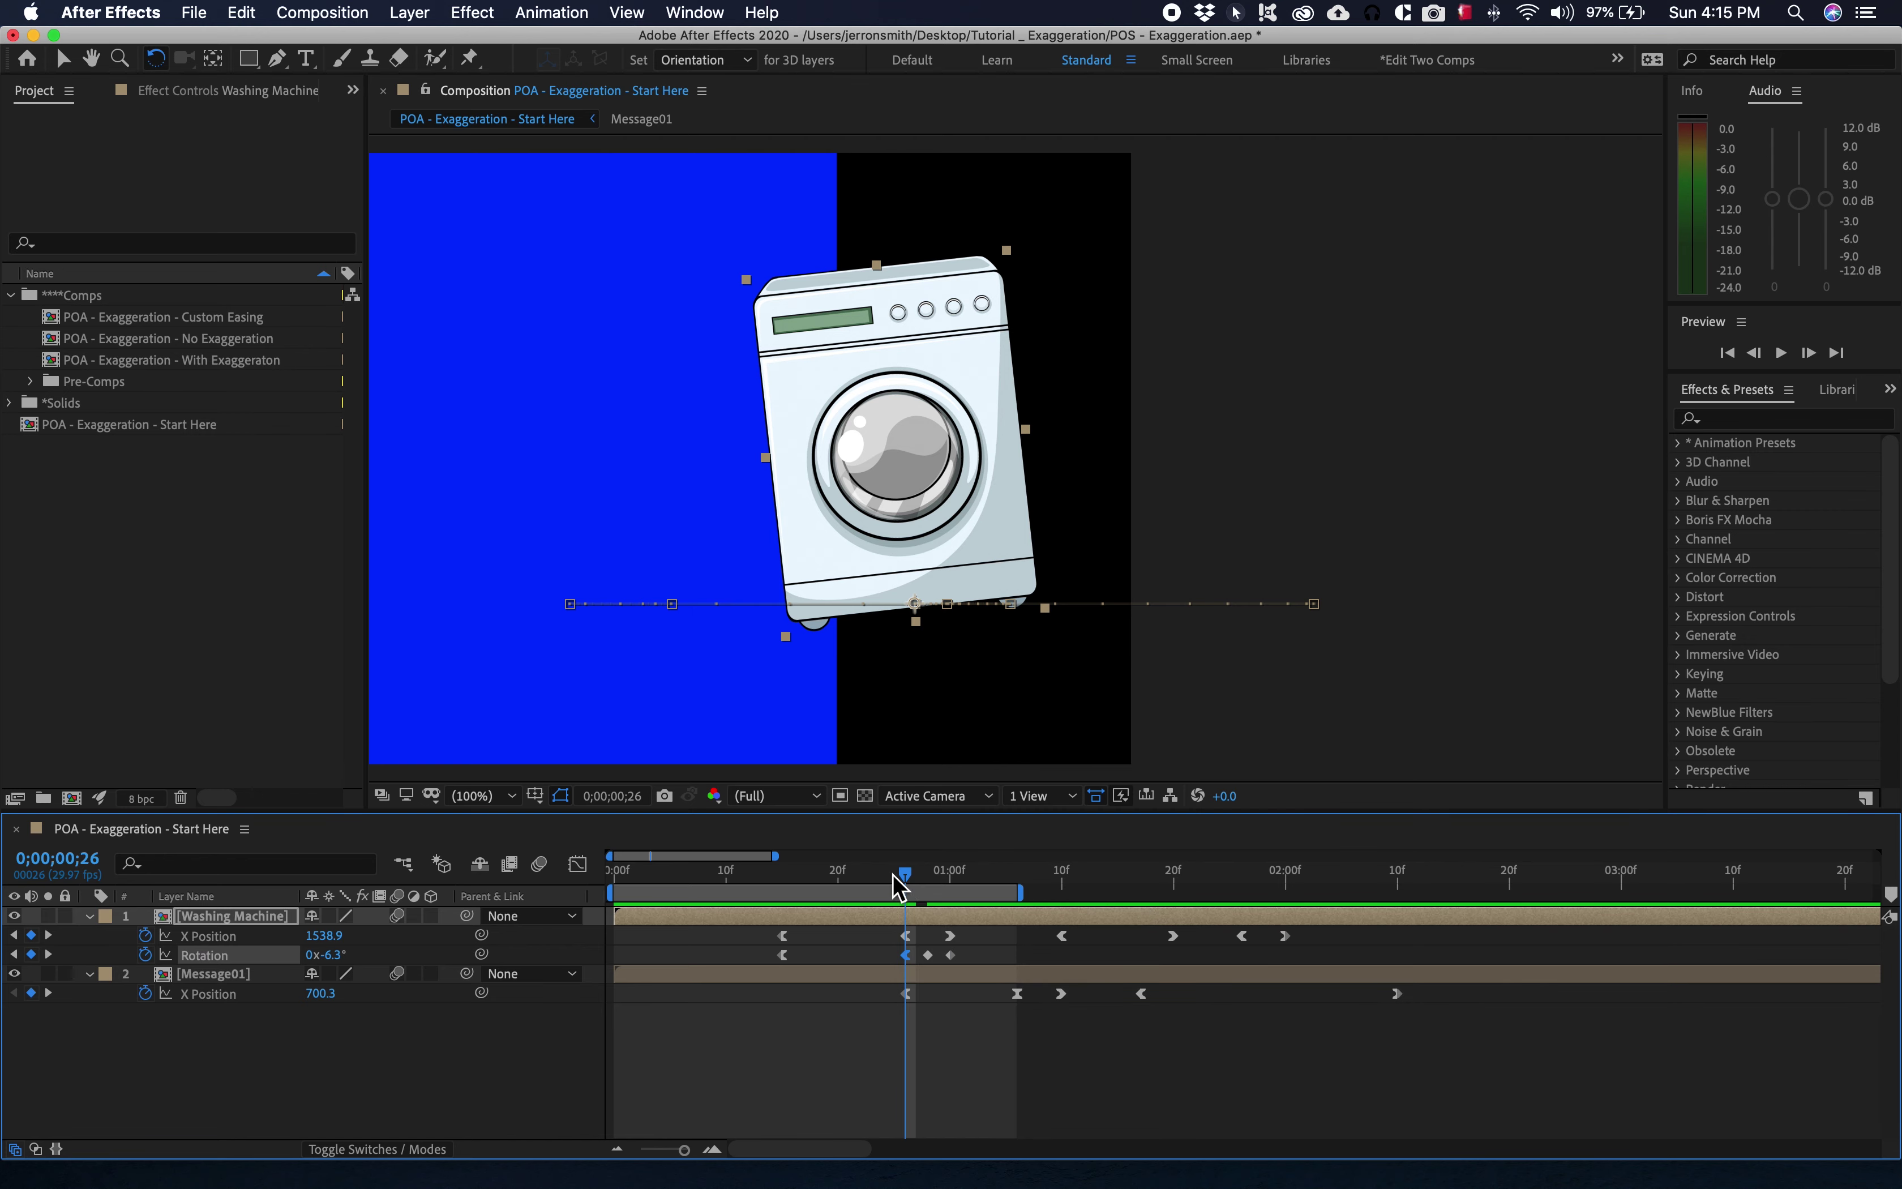
Apply Easy Ease In to the washing machine's Rotation keyframe at 0;00;00;28.
drag(906, 881, 929, 882)
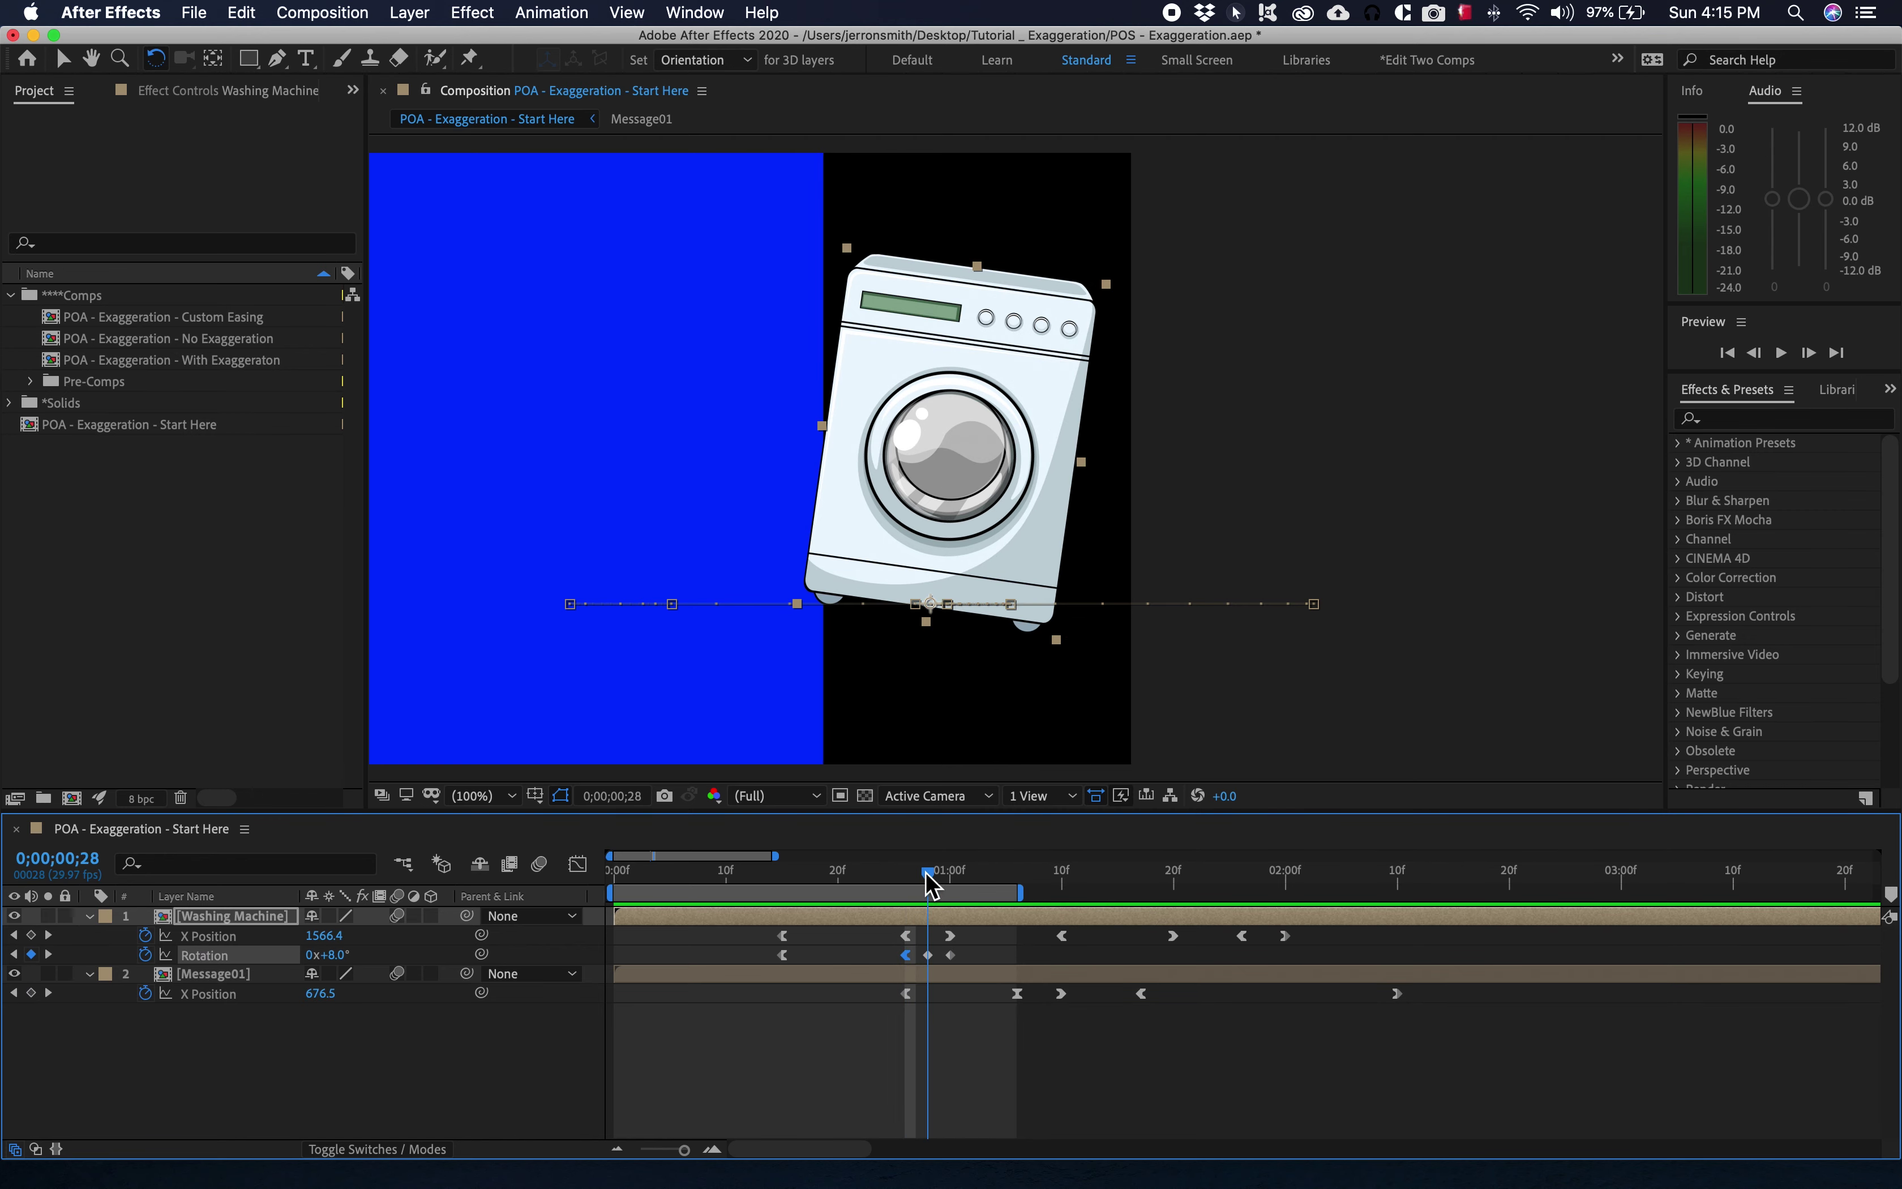
right_click(929, 954)
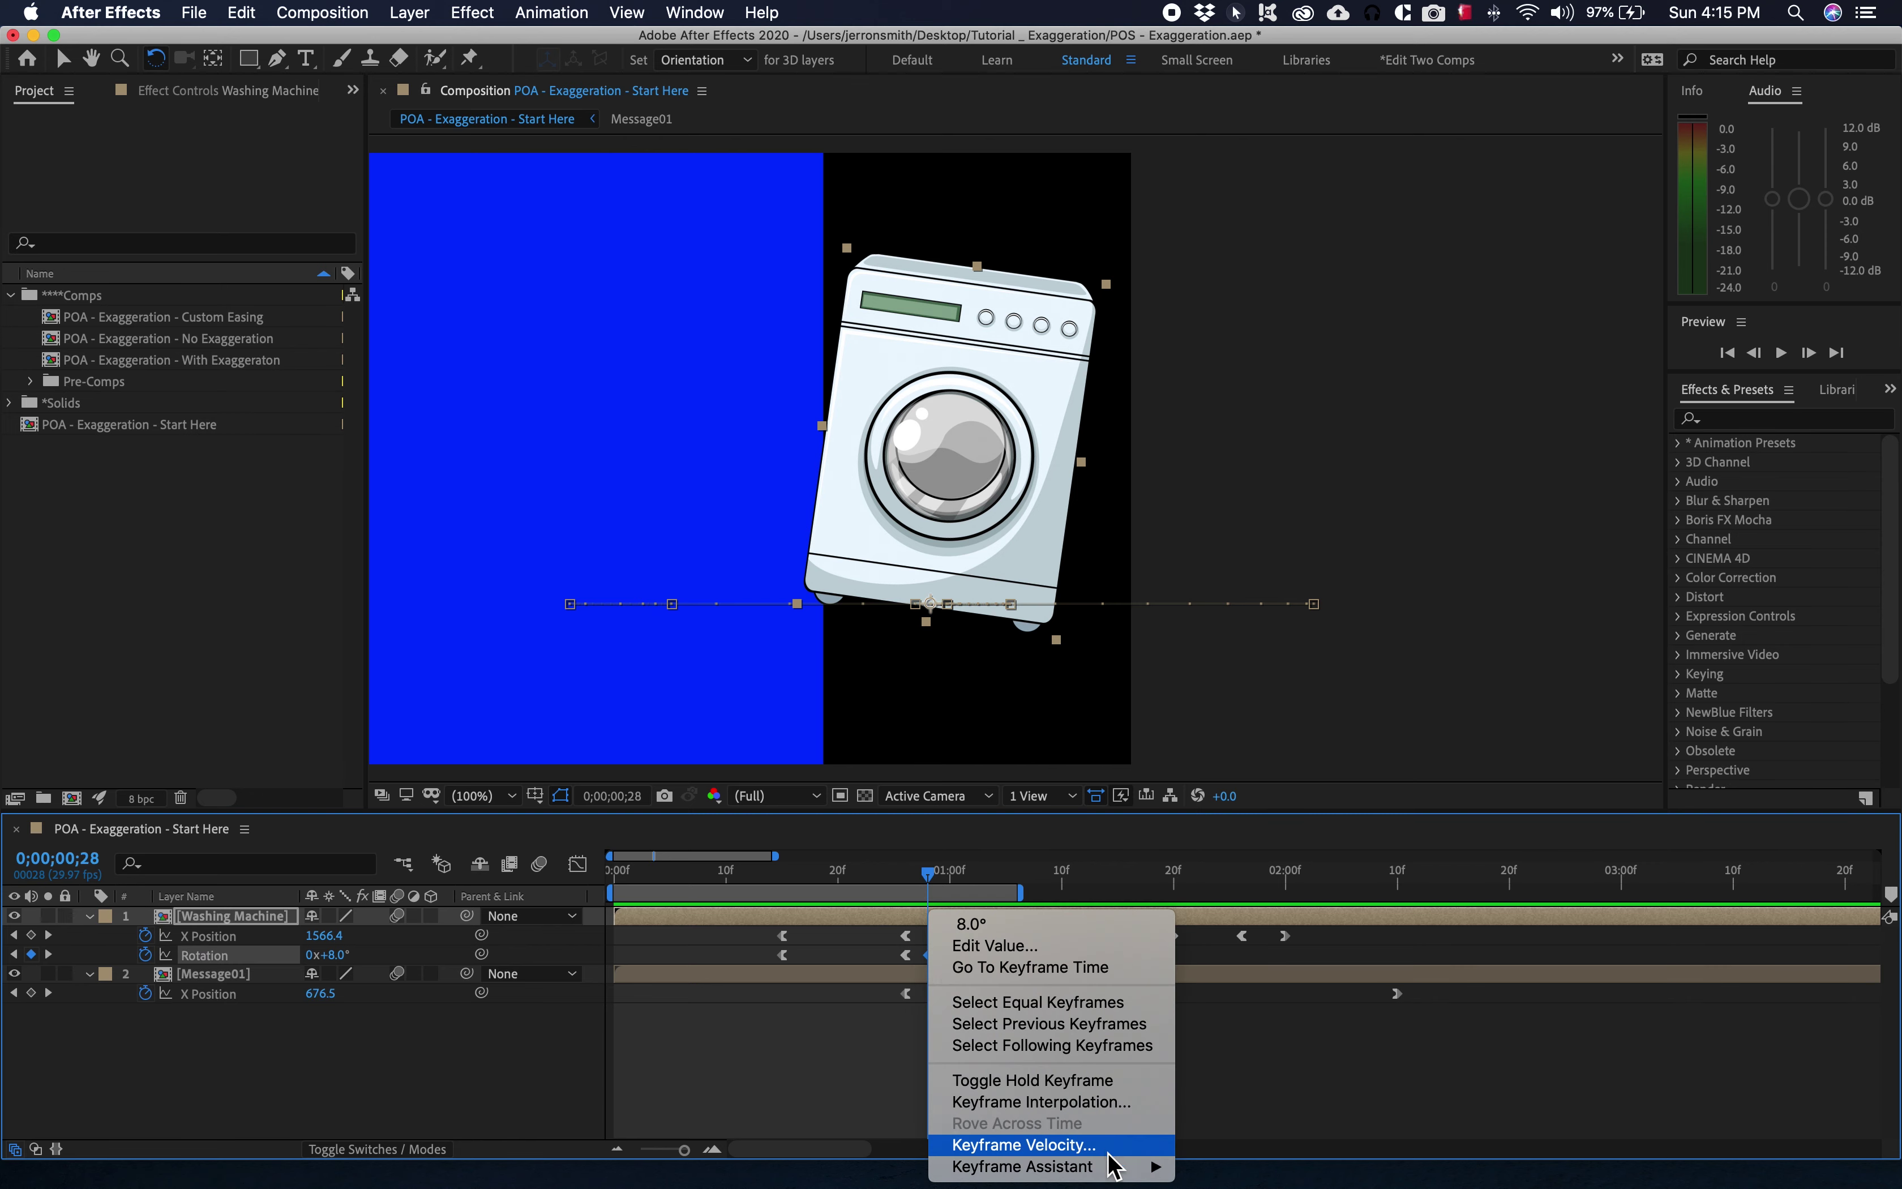
mouse_move(1115, 1170)
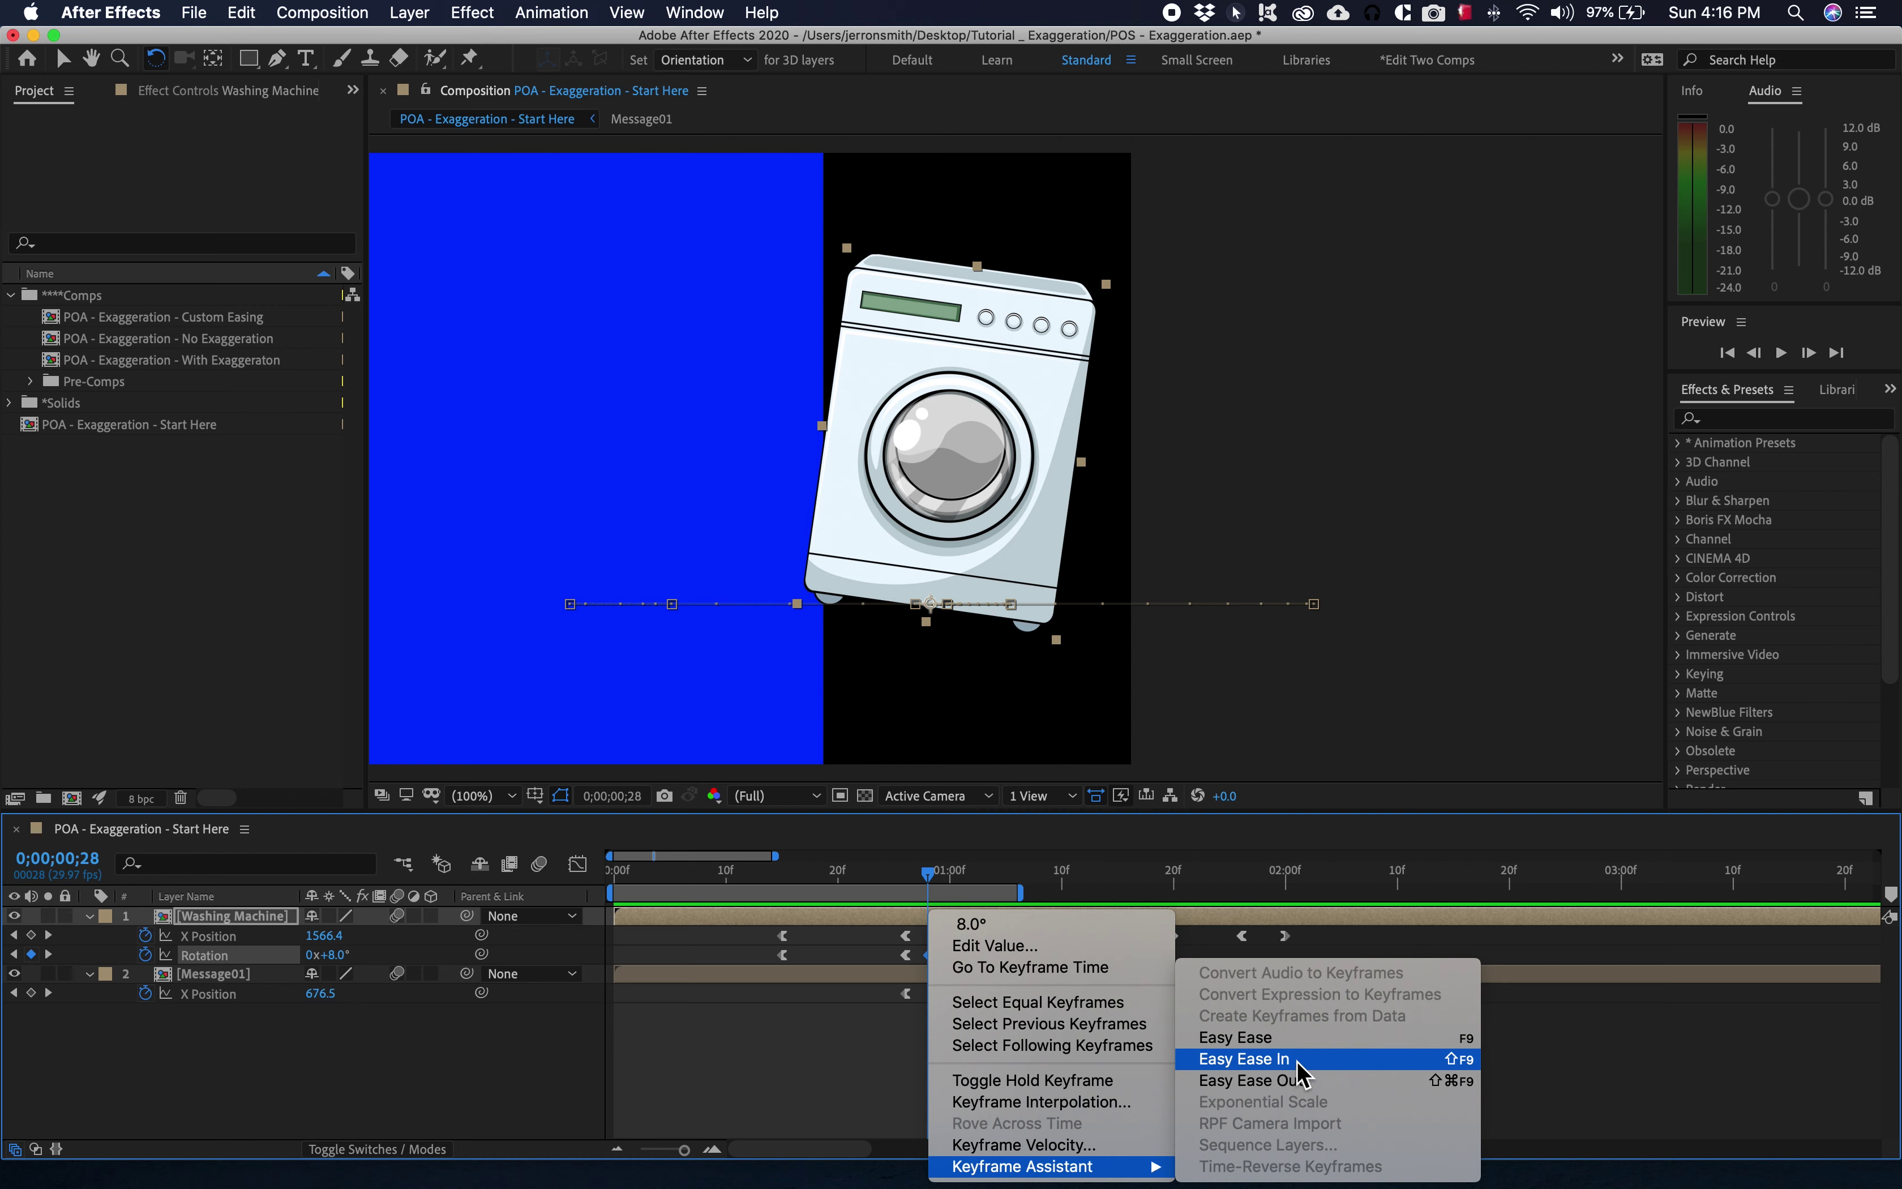
click(1298, 1084)
Apply Easy Ease In to the washing machine's Rotation keyframe at 0;00;01;00 and preview the eased impact.
mouse_move(923, 887)
mouse_down()
mouse_move(902, 888)
mouse_move(951, 899)
mouse_up()
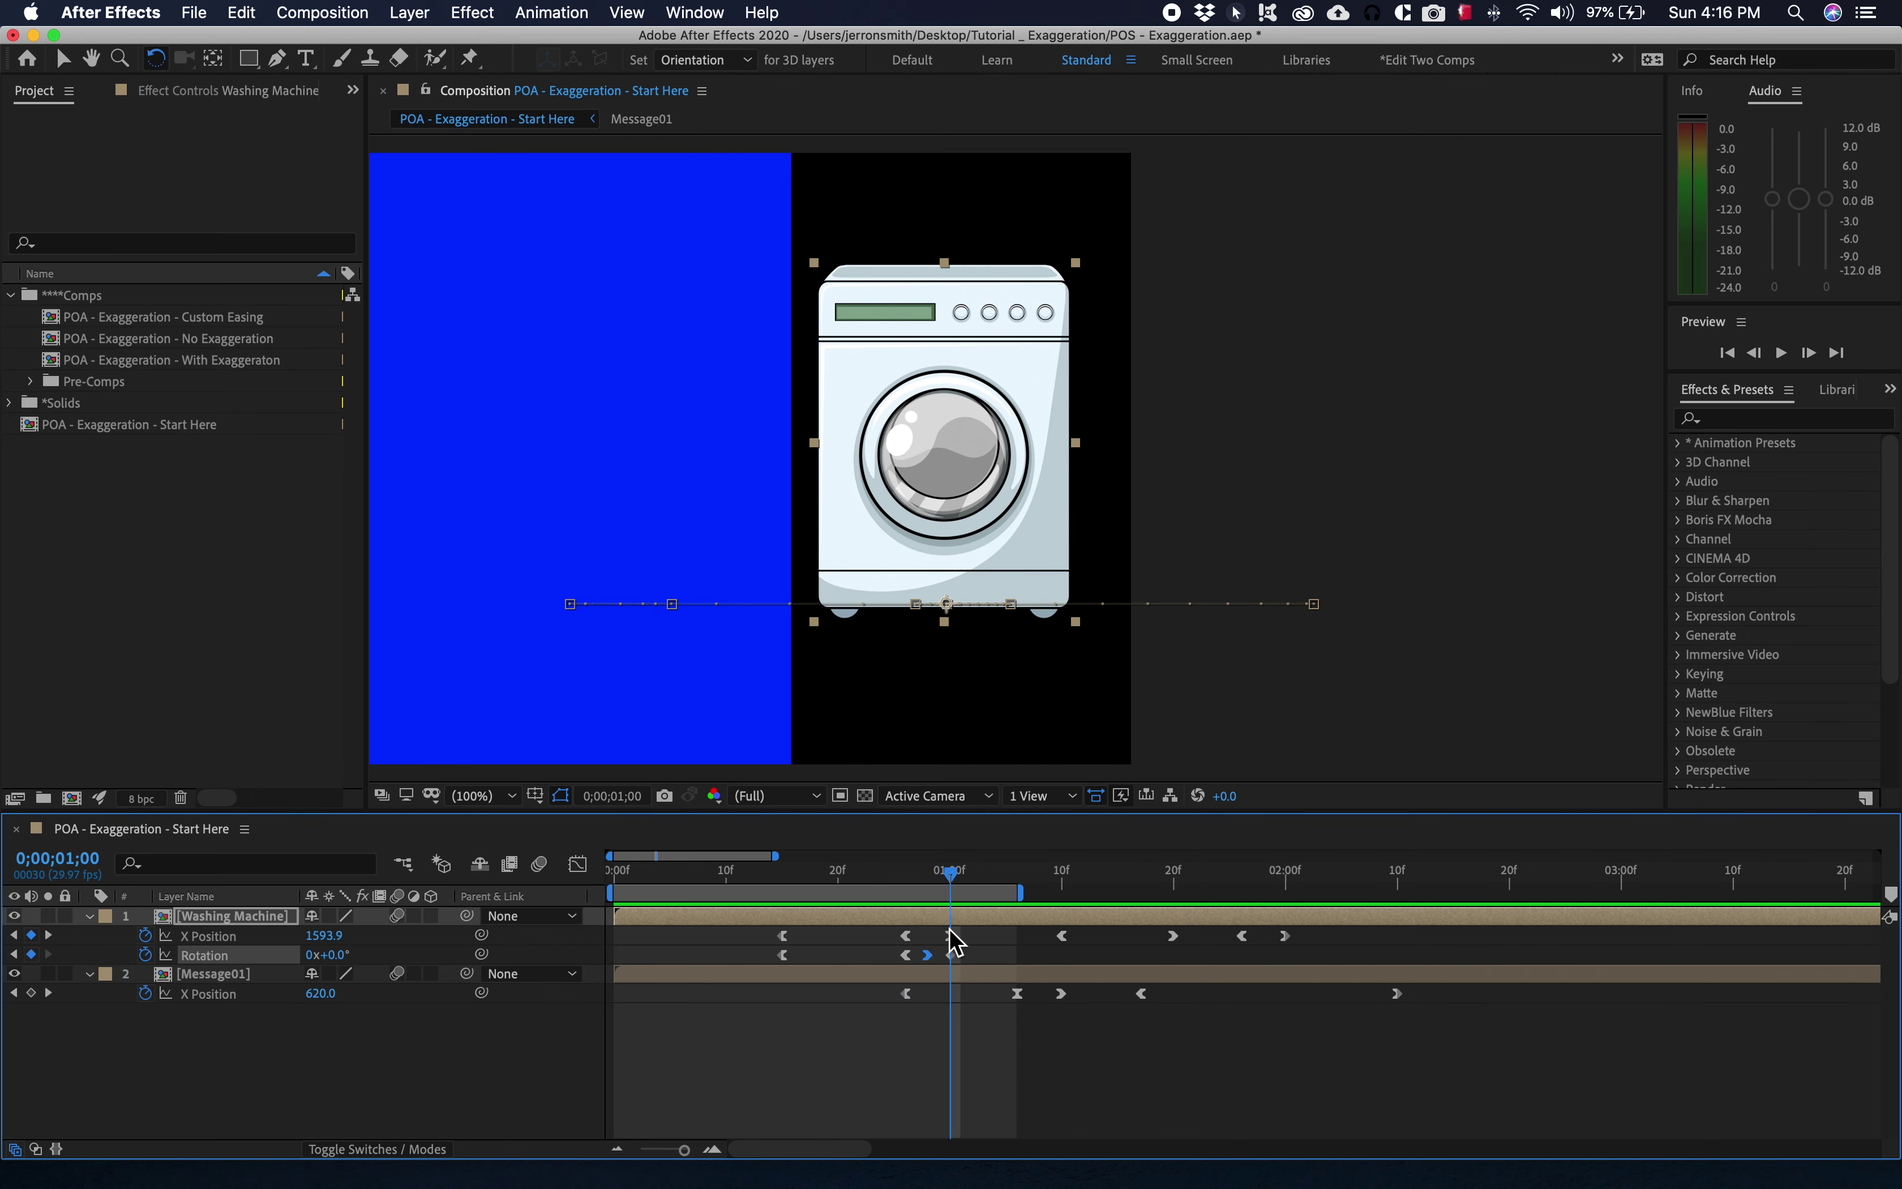
right_click(951, 953)
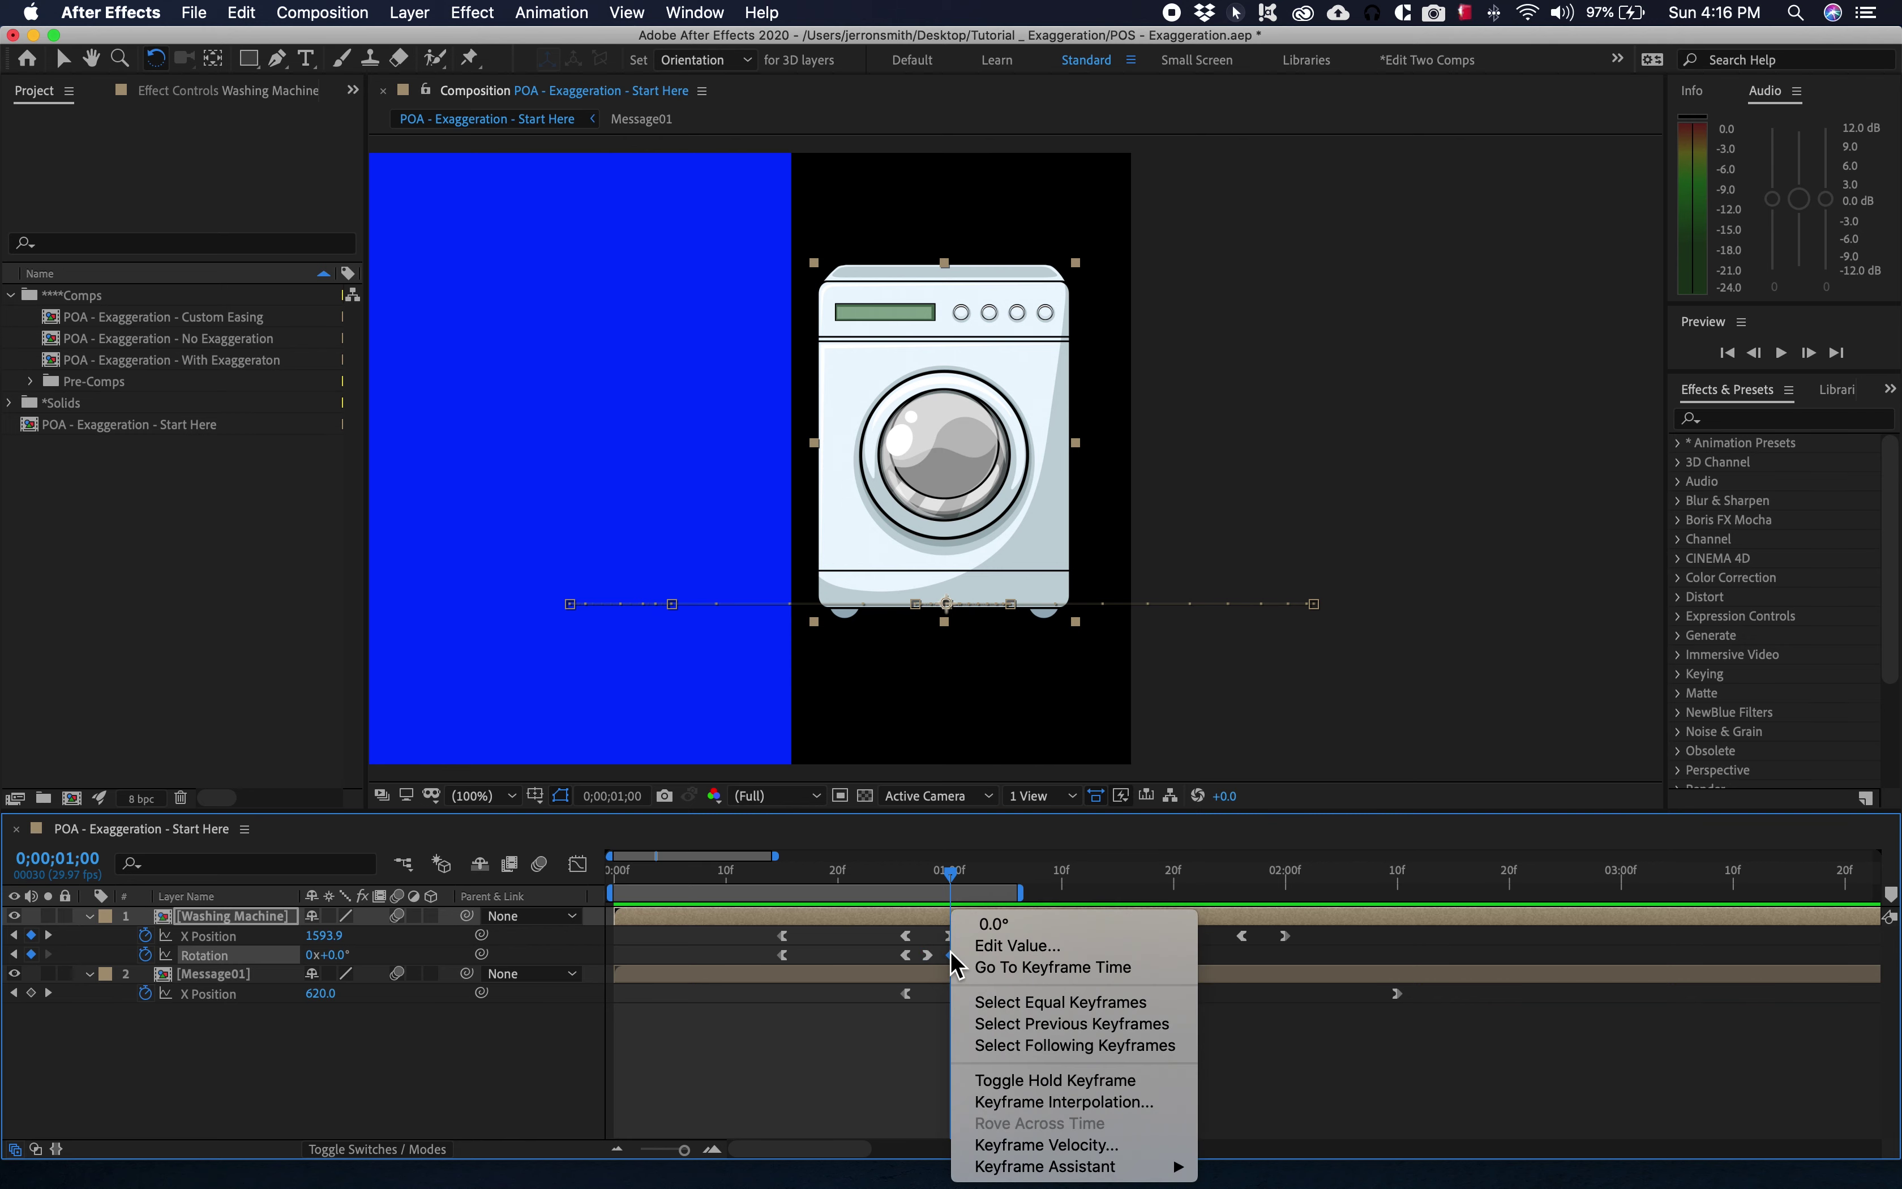
mouse_move(1131, 1167)
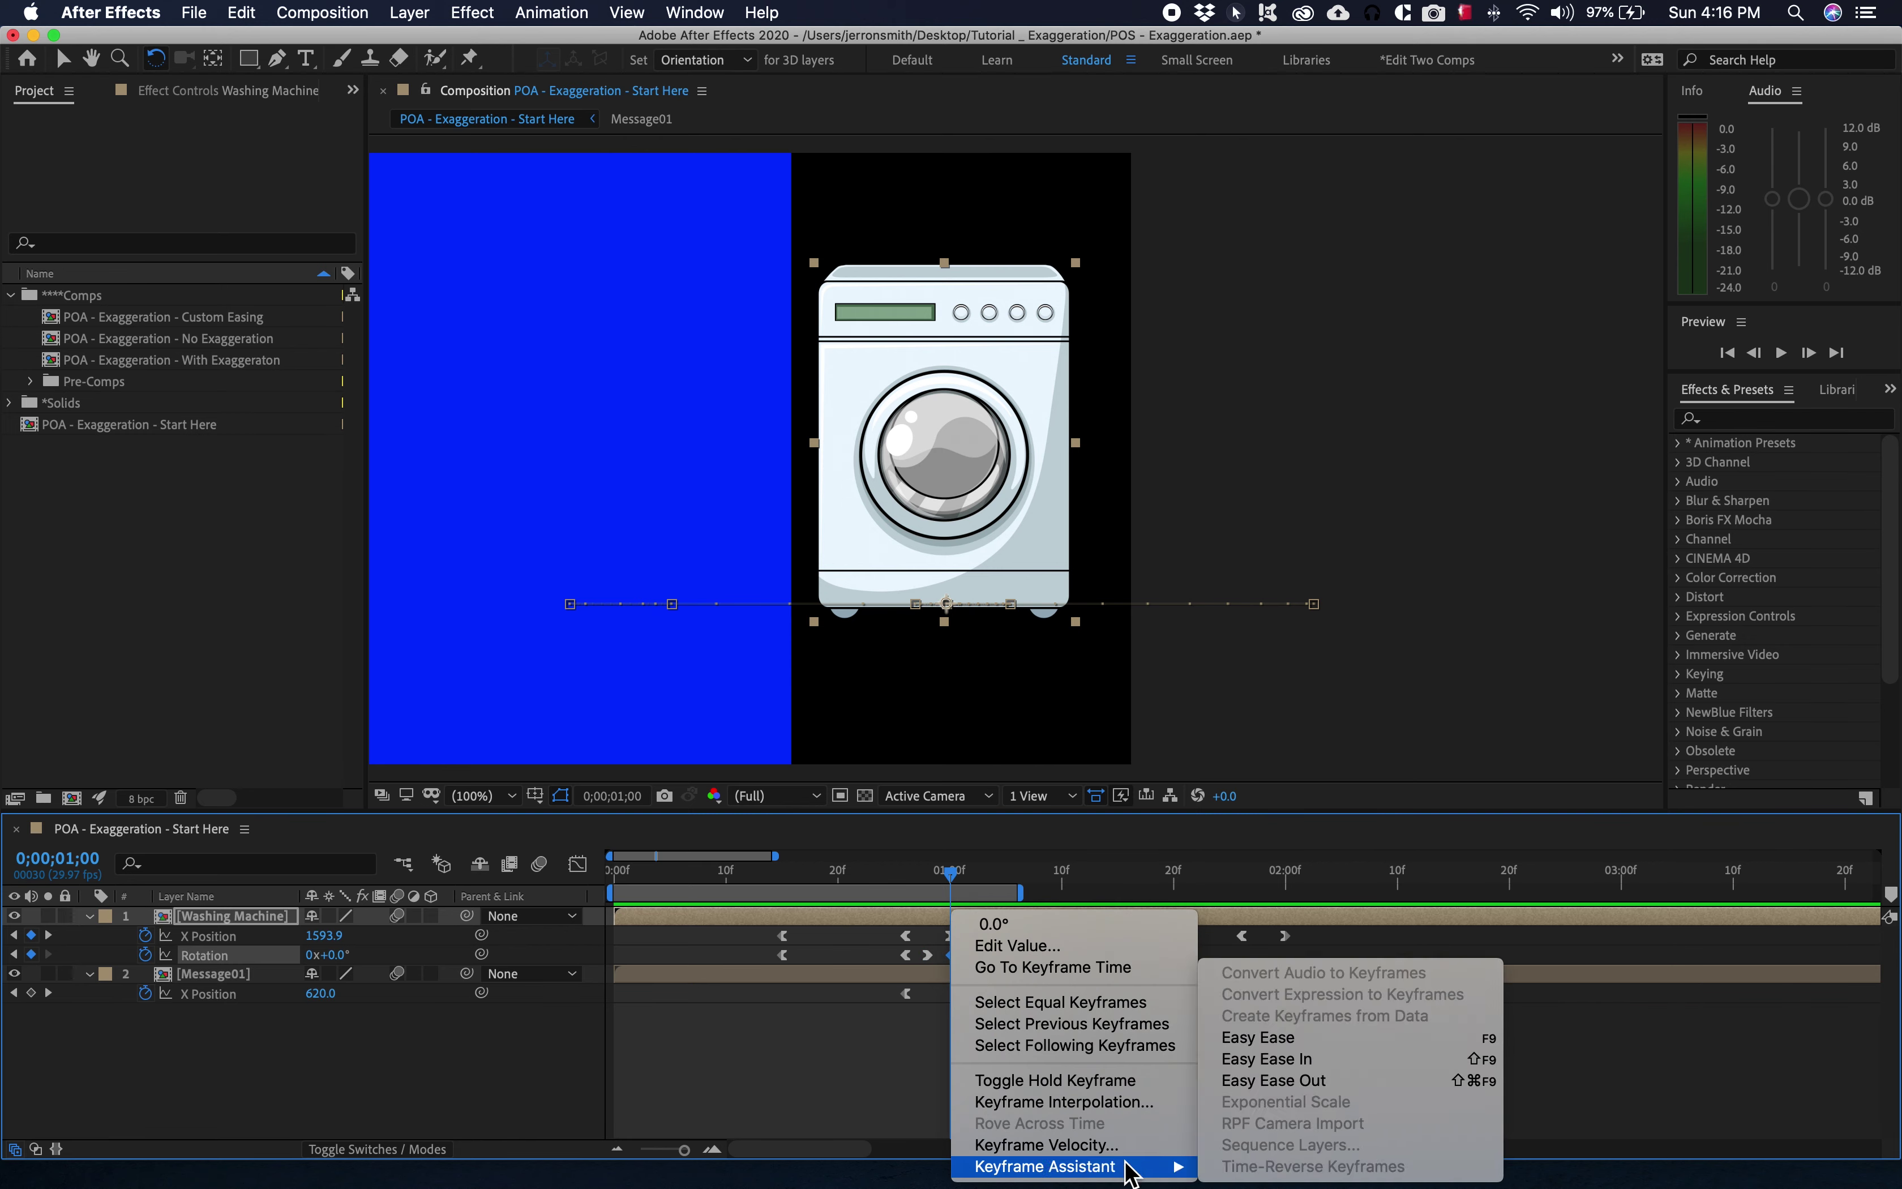
click(1281, 1058)
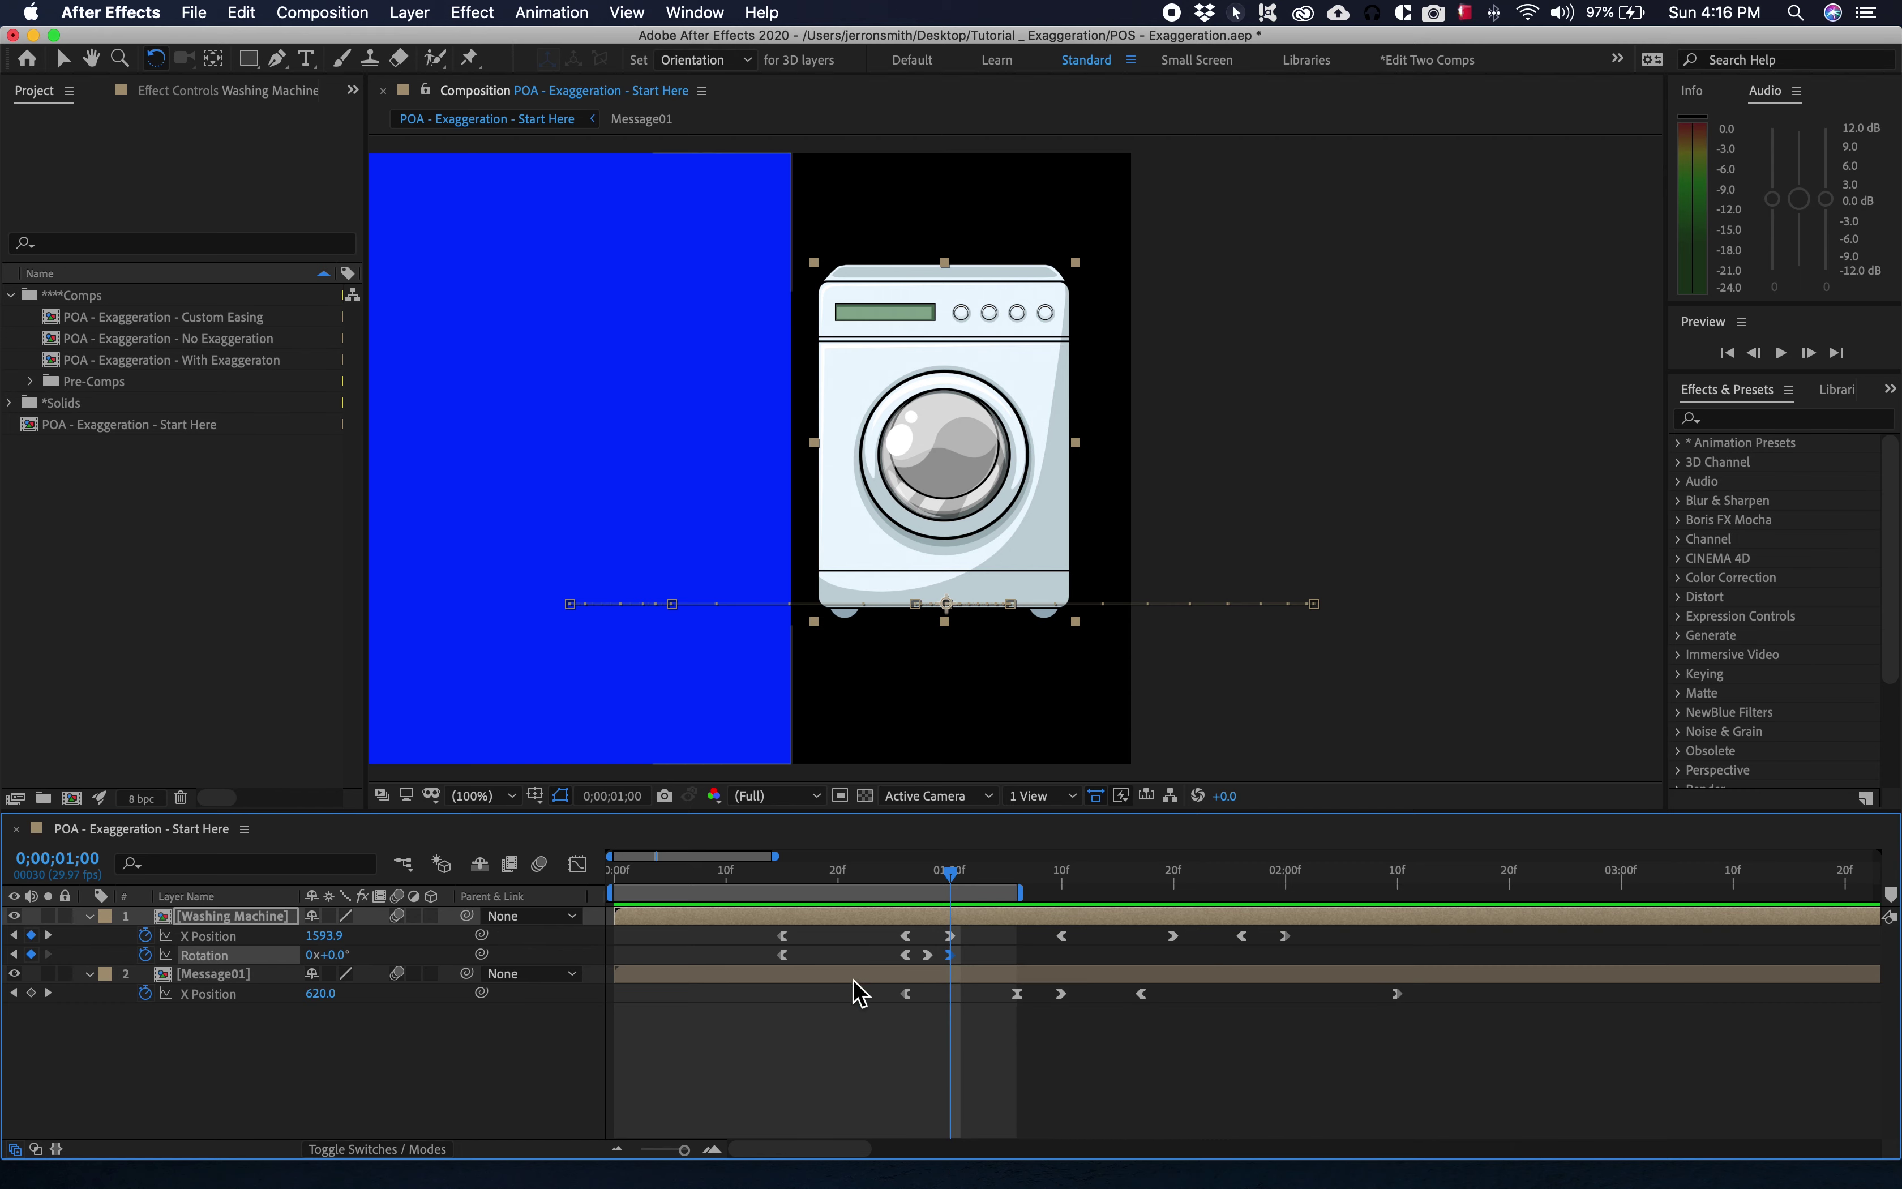
key(space)
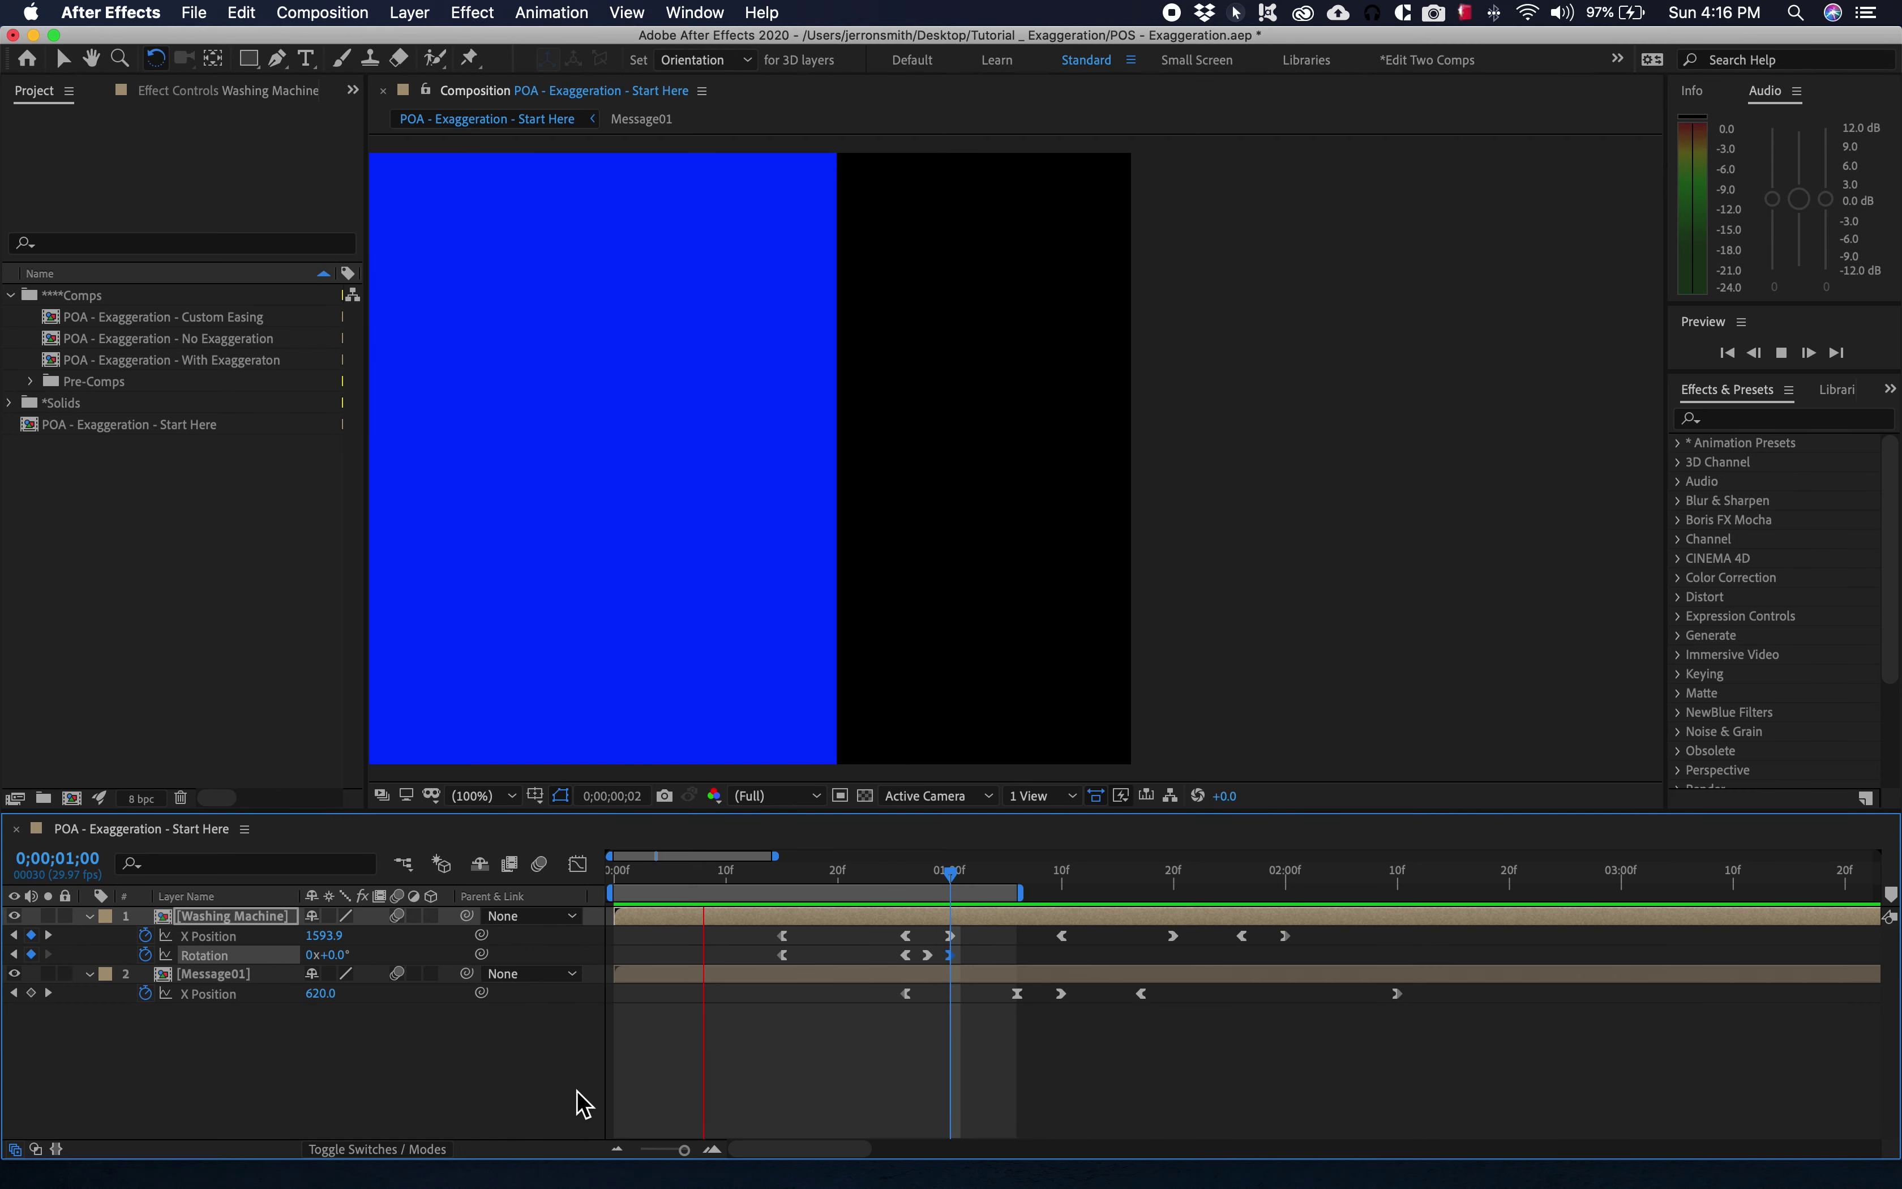
key(space)
Delay the washing machine's last two Rotation keyframes to 0;00;01;00 and 0;00;01;03, previewing the retimed tilt.
shift+click(927, 955)
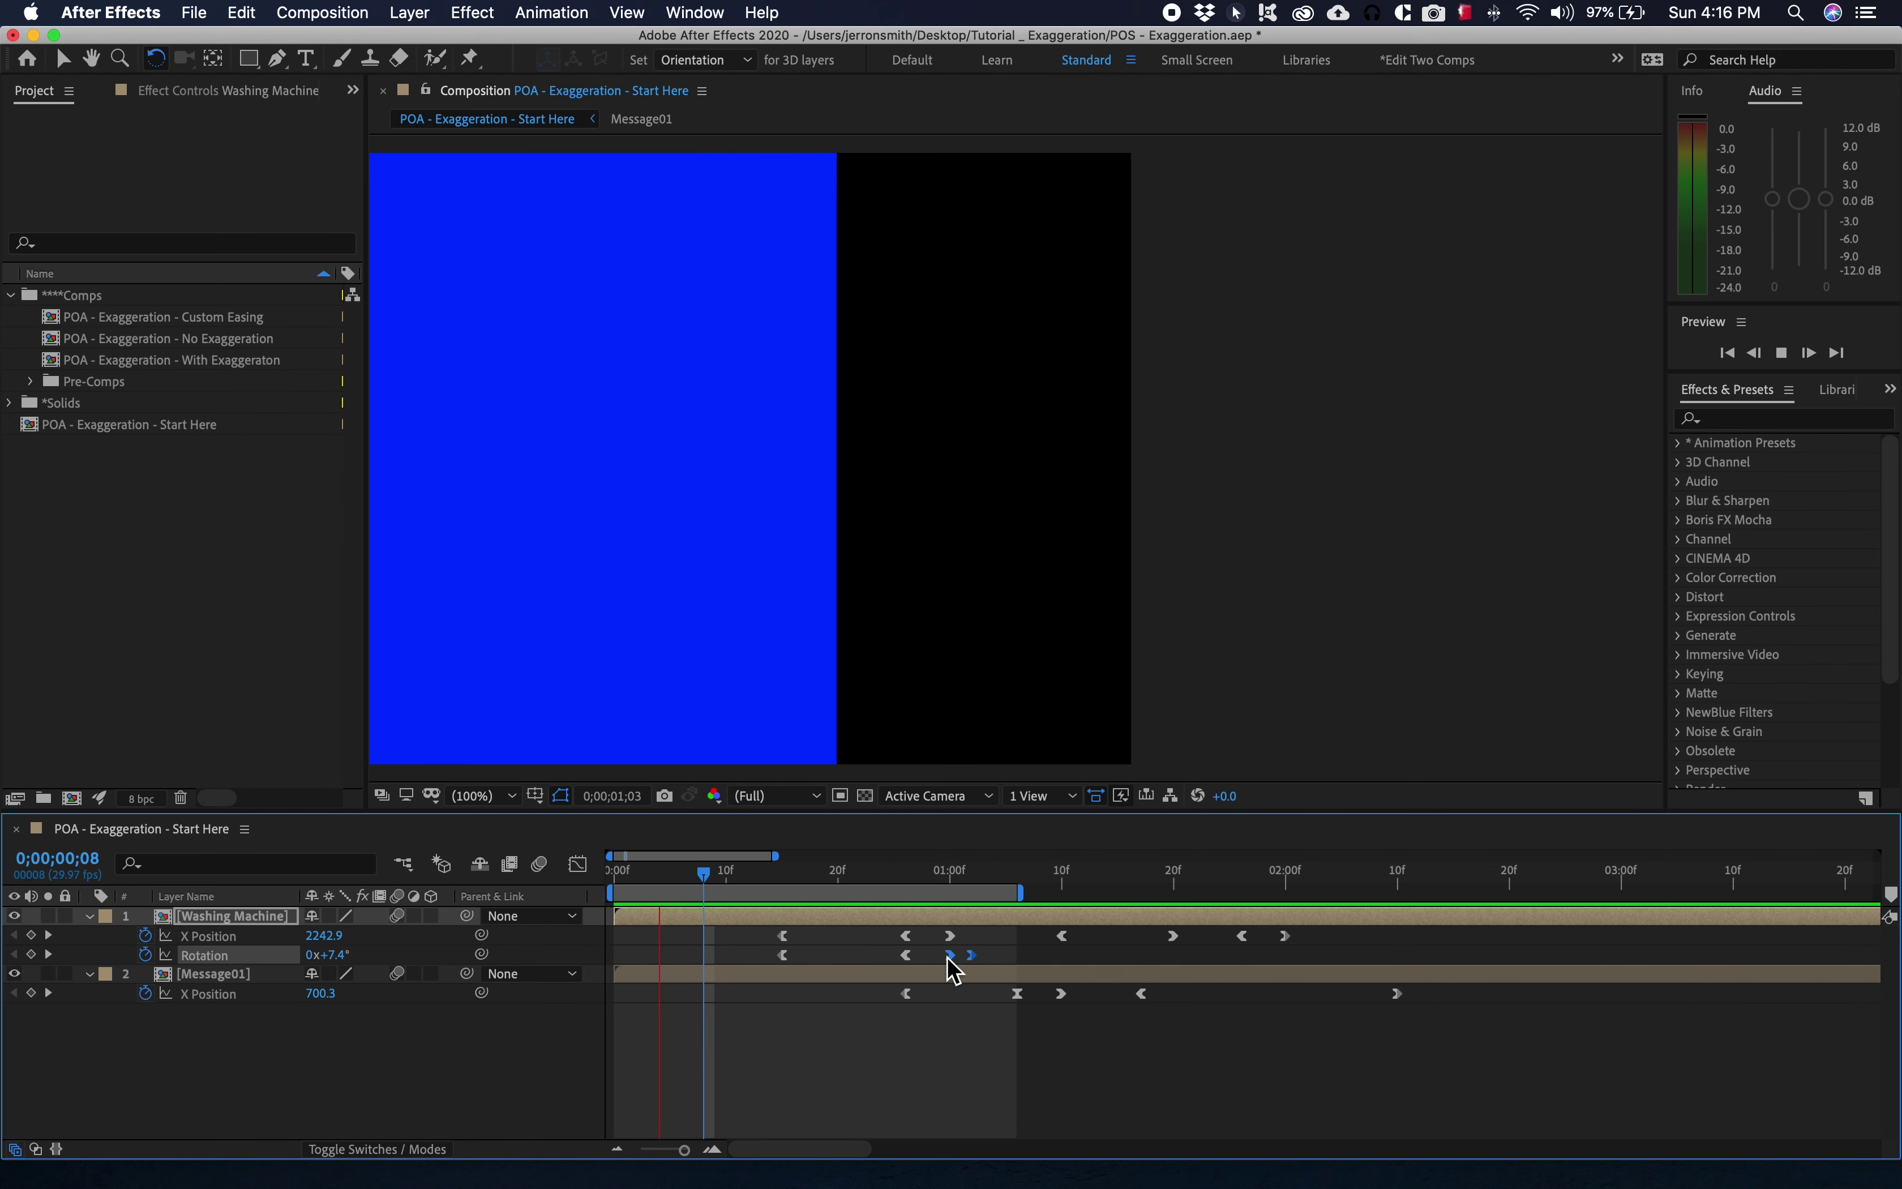
key(space)
key(w)
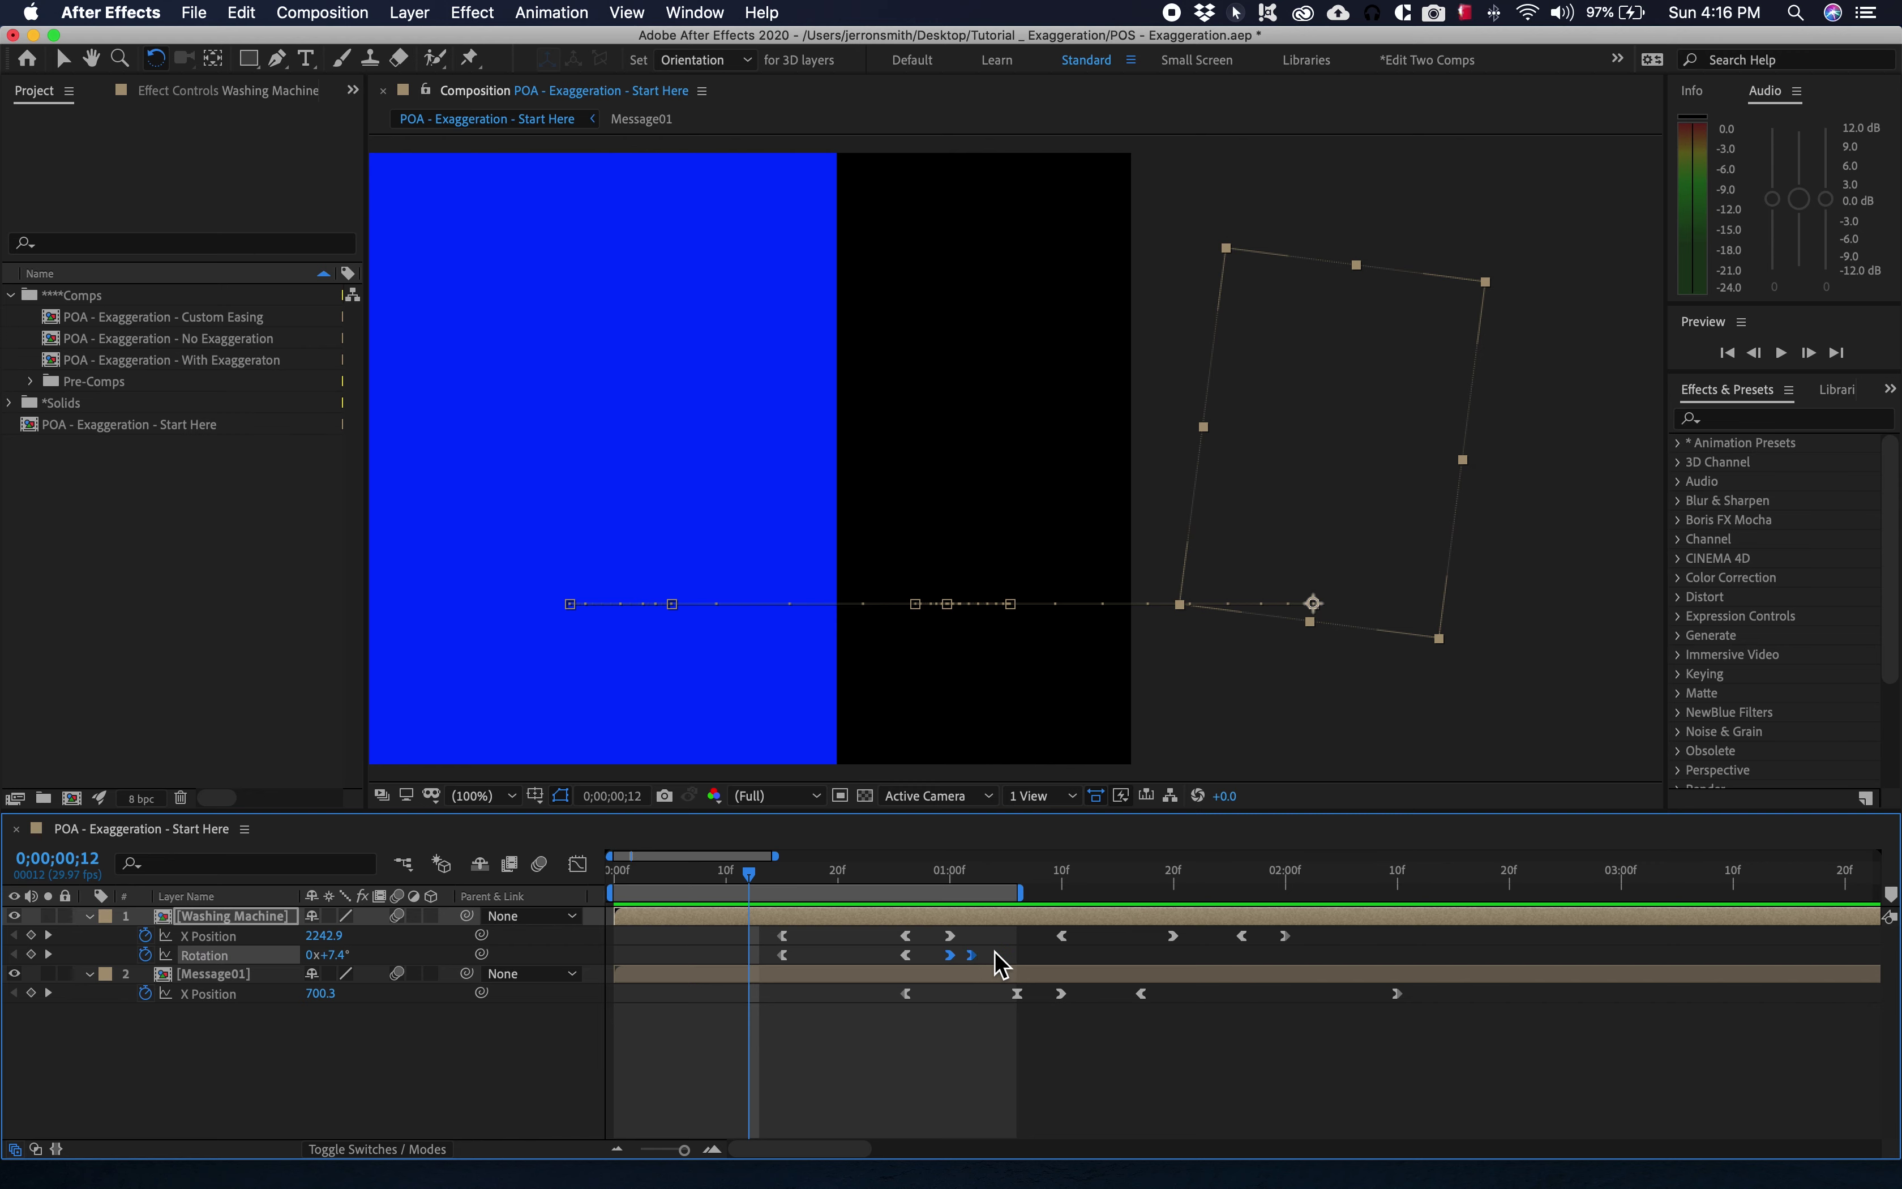
click(971, 956)
key(space)
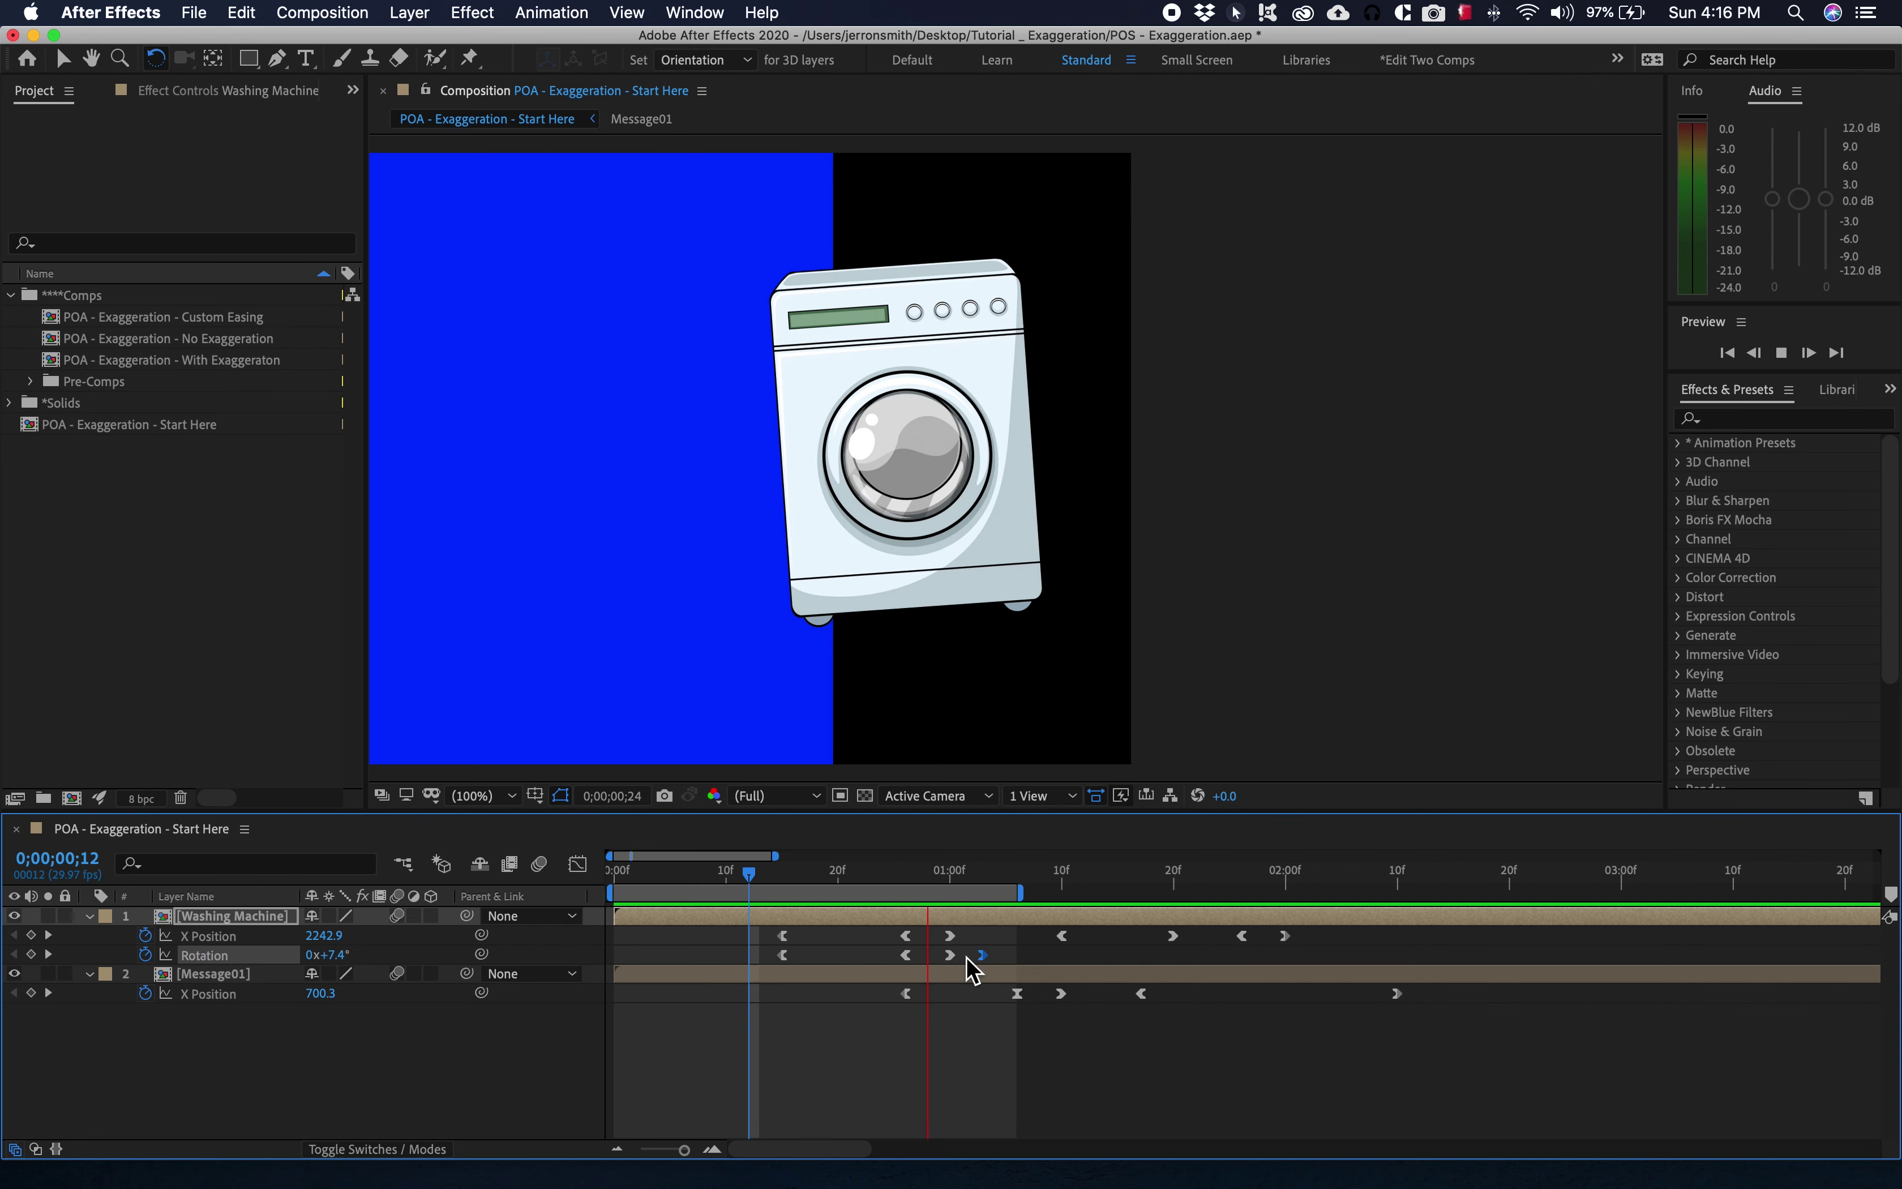
key(space)
Extend the work area just past 0;00;02;00 and add a 0° Rotation keyframe to the washing machine at 0;00;01;10.
drag(1022, 887, 1322, 888)
drag(981, 877, 1062, 882)
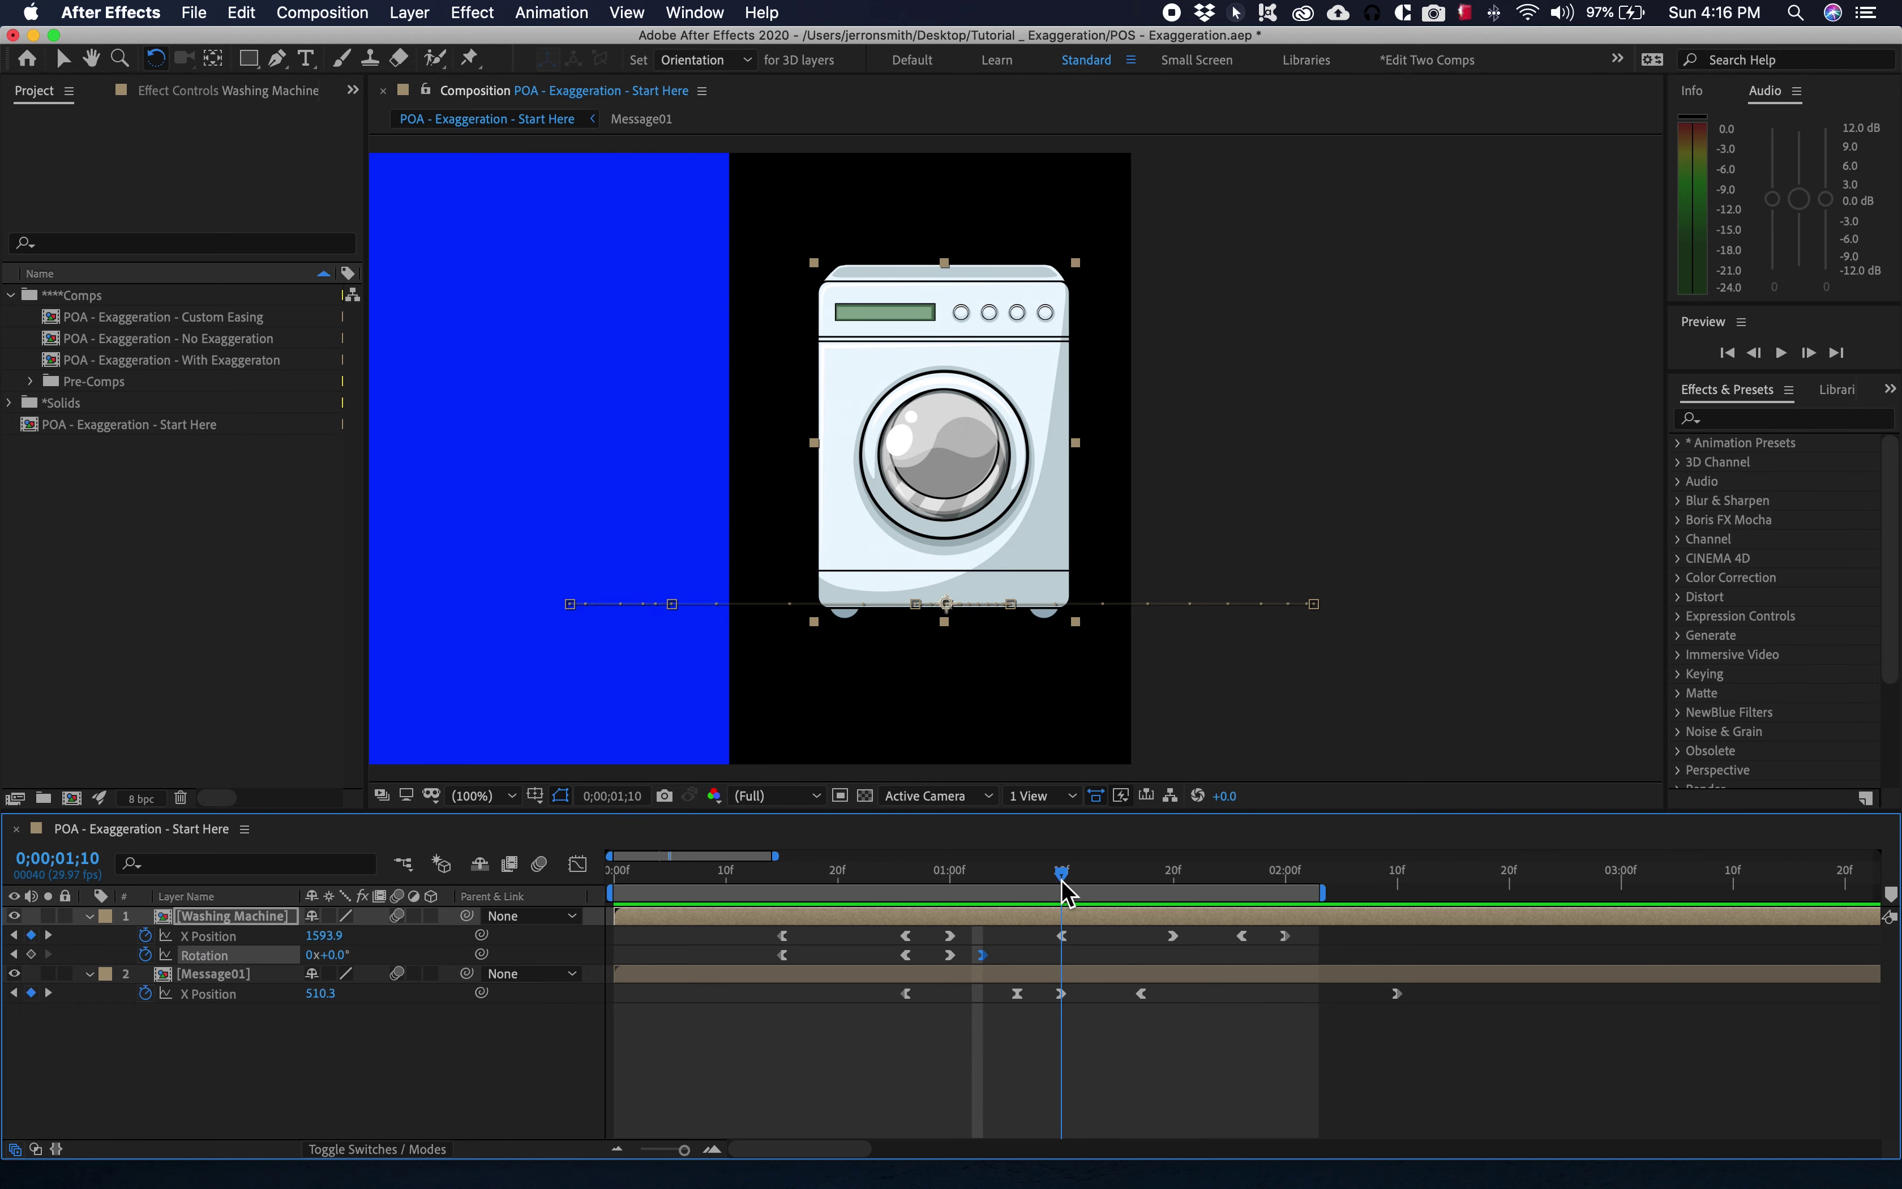
mouse_move(1074, 877)
mouse_down()
mouse_move(1101, 879)
mouse_move(1065, 881)
mouse_up()
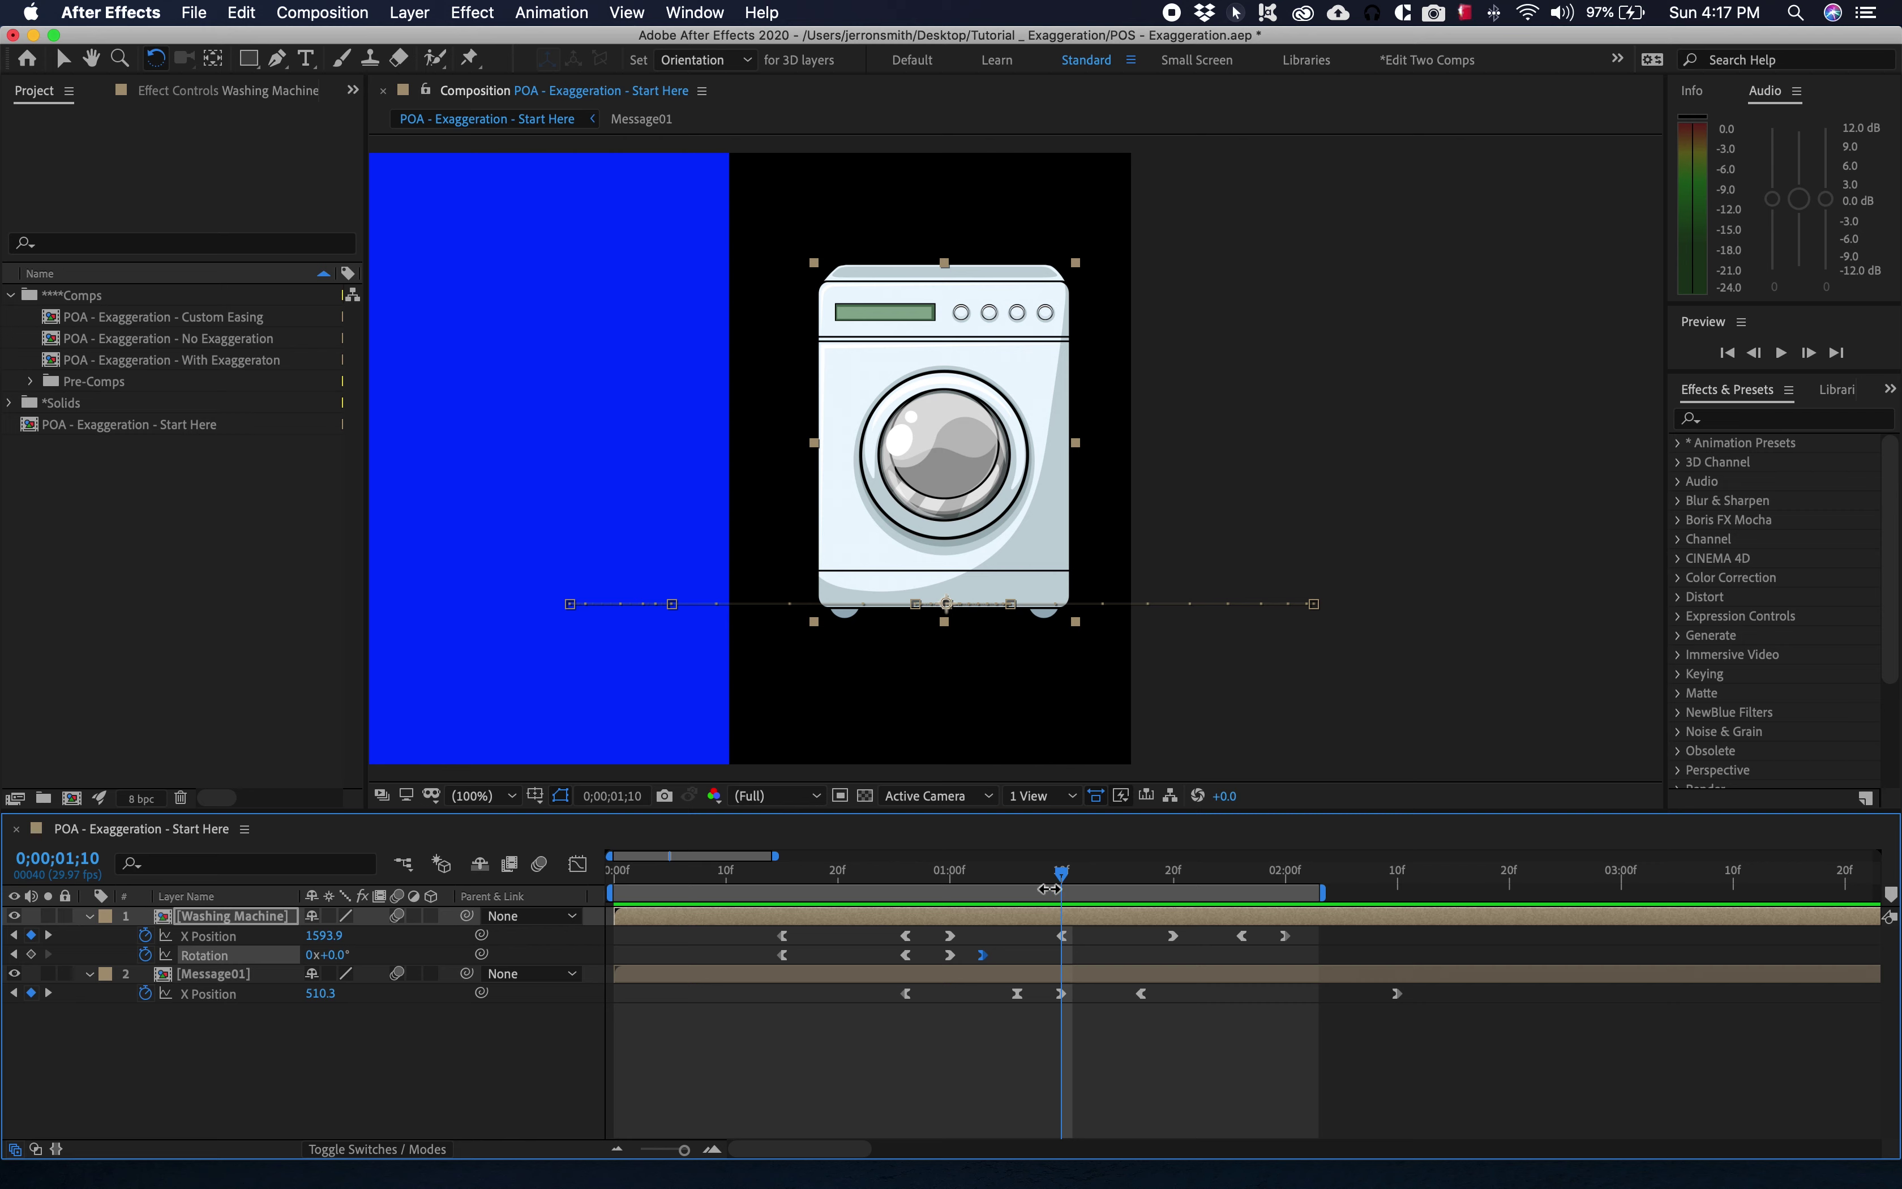
click(32, 955)
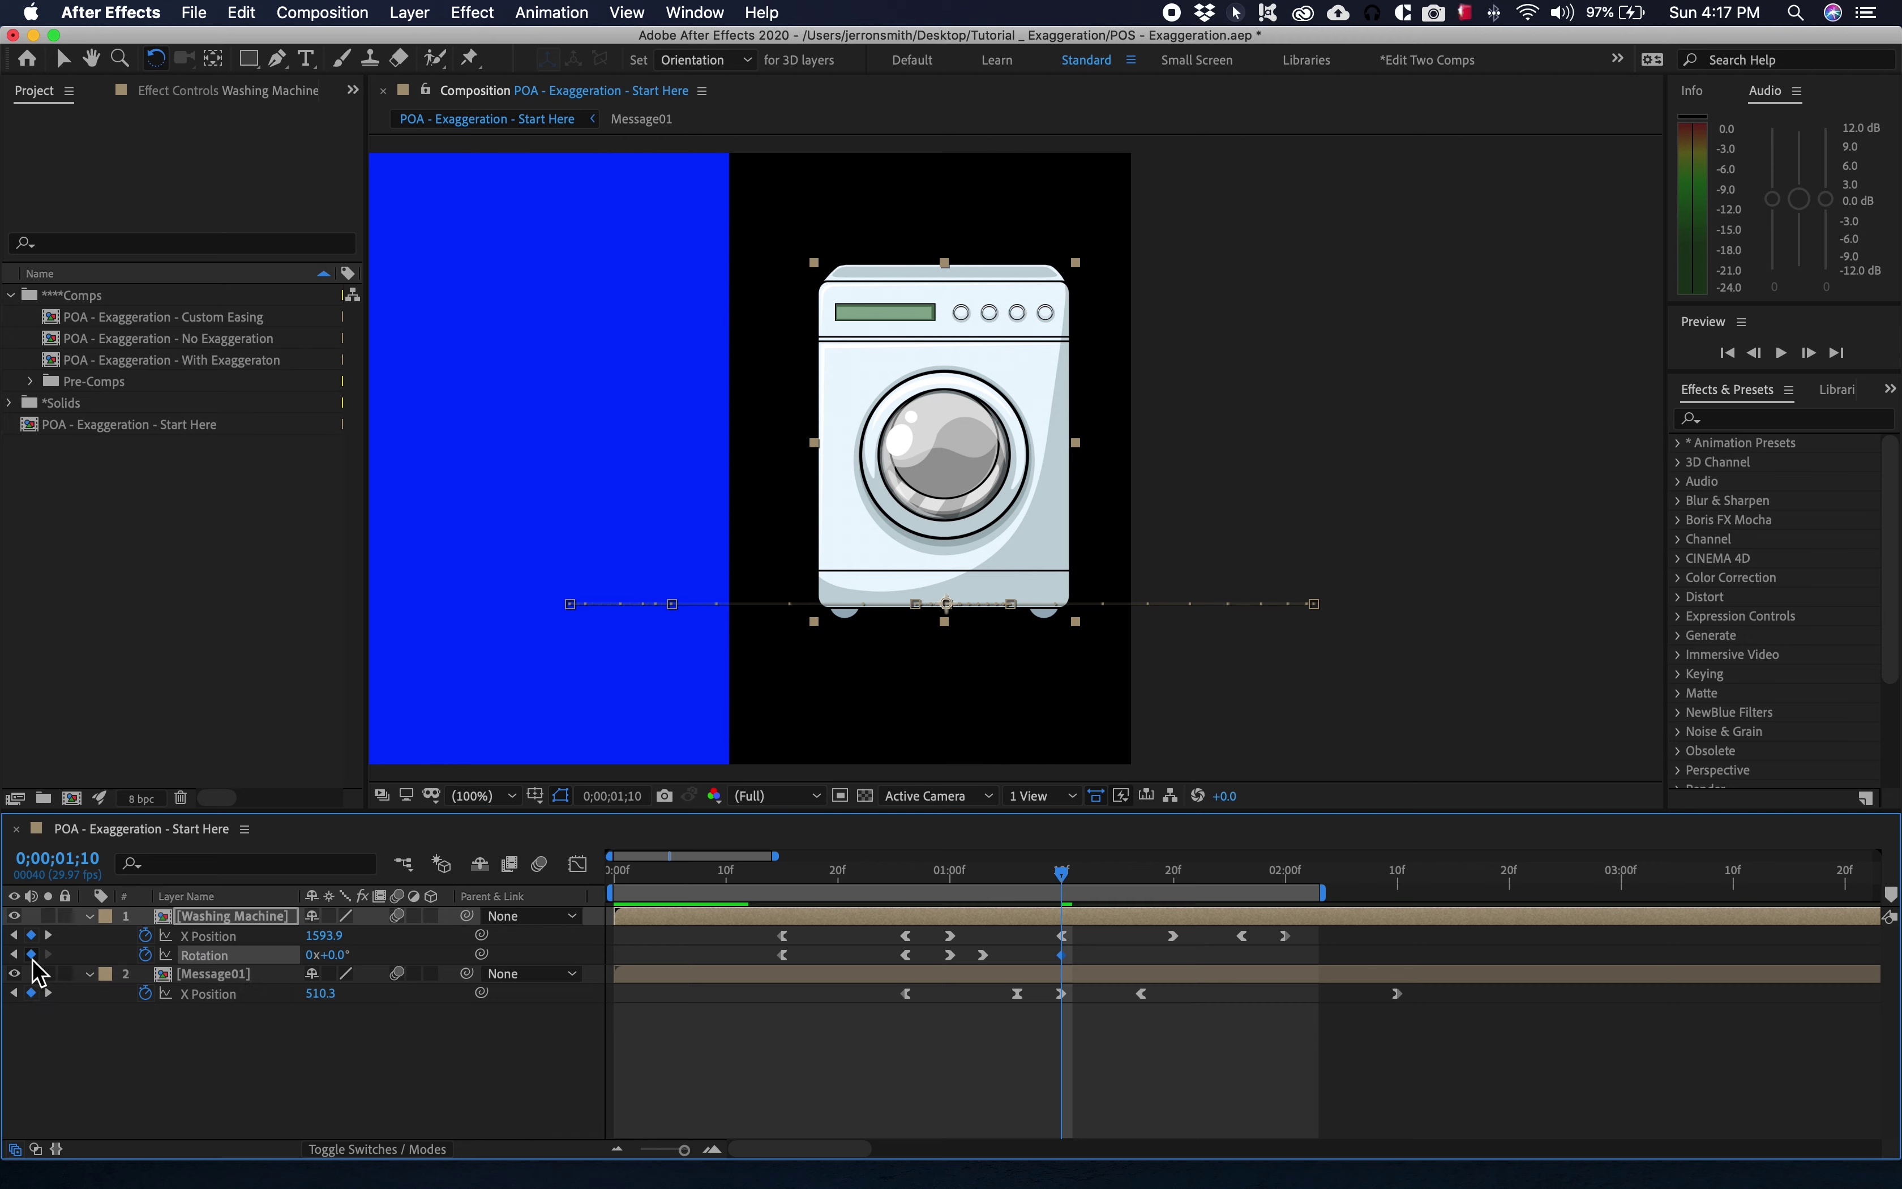
Tilt the washing machine counterclockwise to about -5.8° at 0;00;01;20.
drag(1061, 883, 1171, 892)
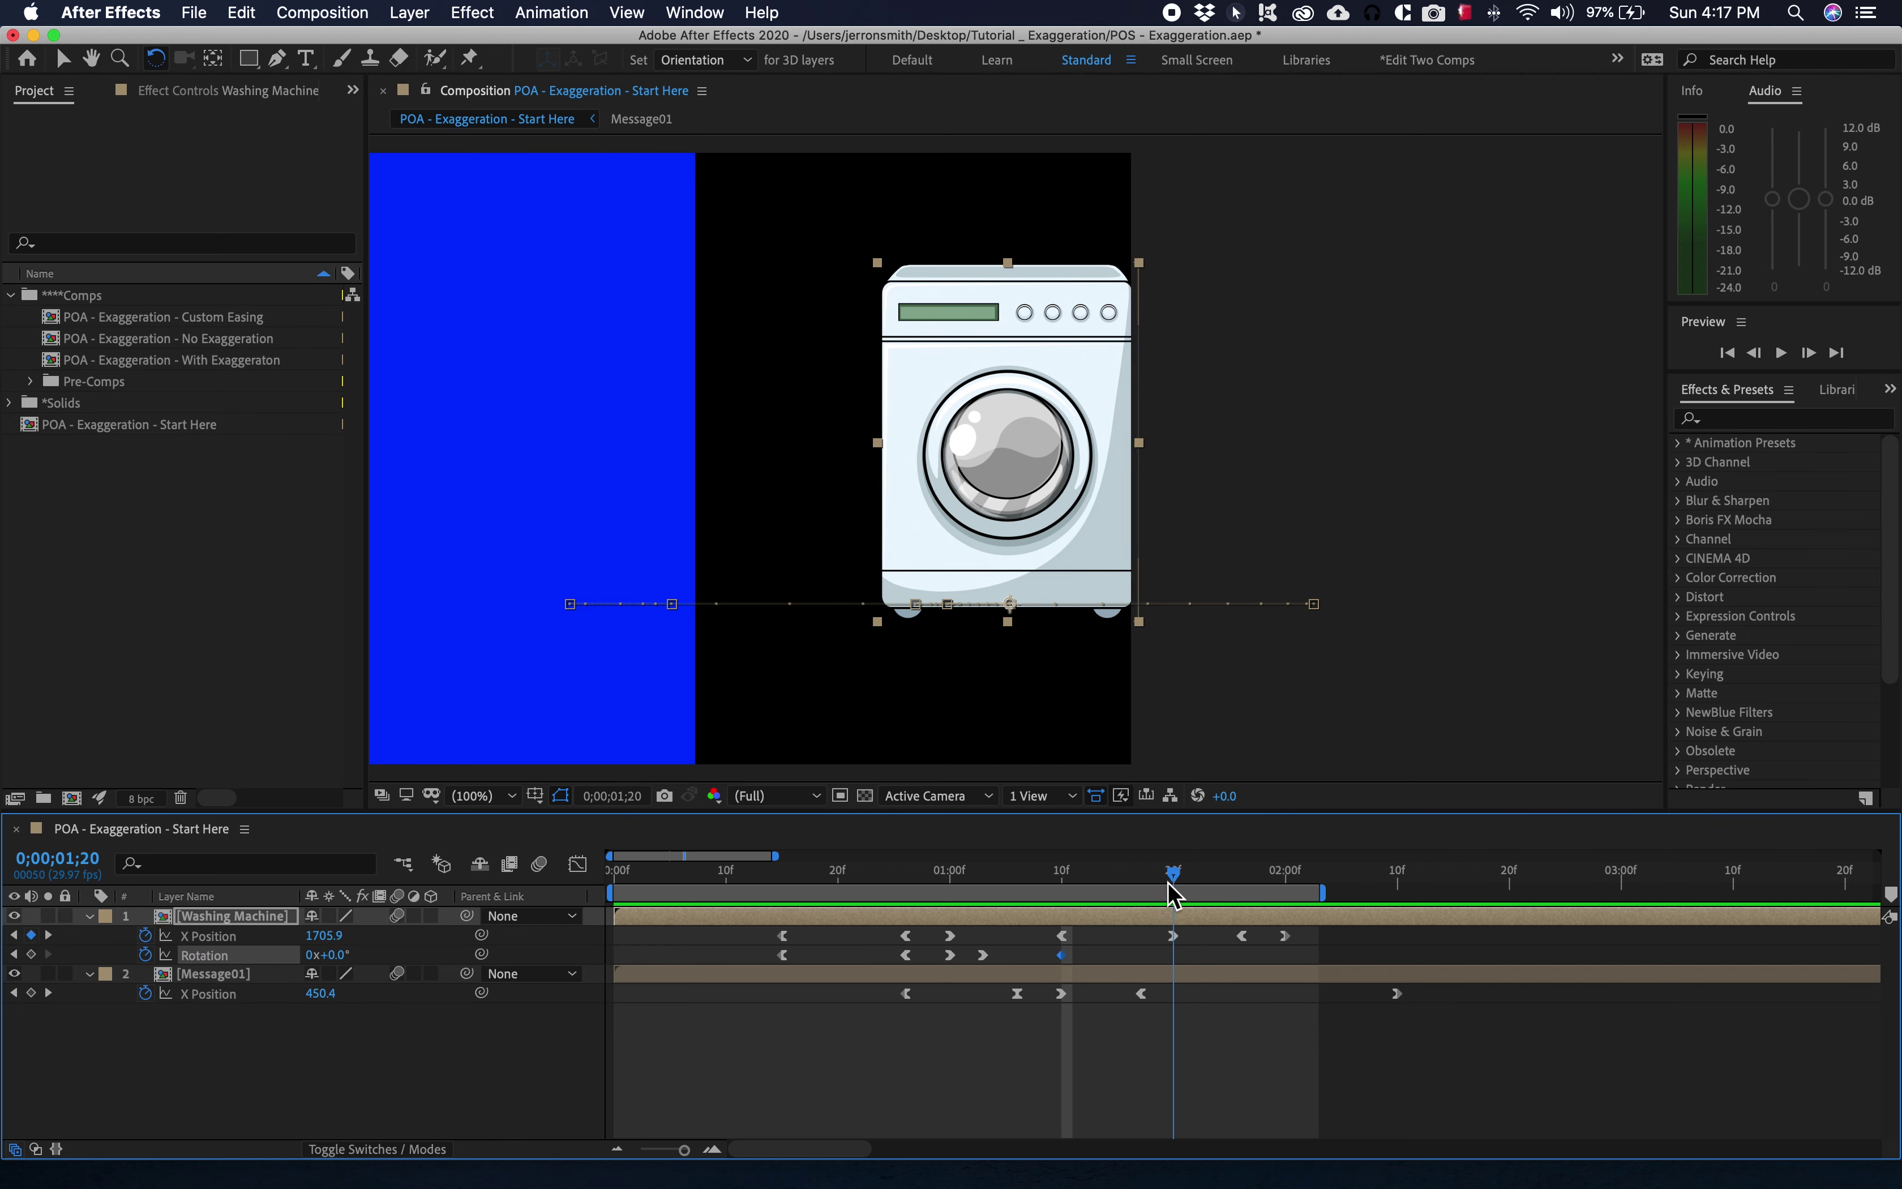
click(908, 334)
drag(908, 336, 878, 349)
mouse_move(1176, 873)
mouse_down()
mouse_move(1223, 881)
mouse_move(1014, 895)
mouse_move(1167, 884)
mouse_up()
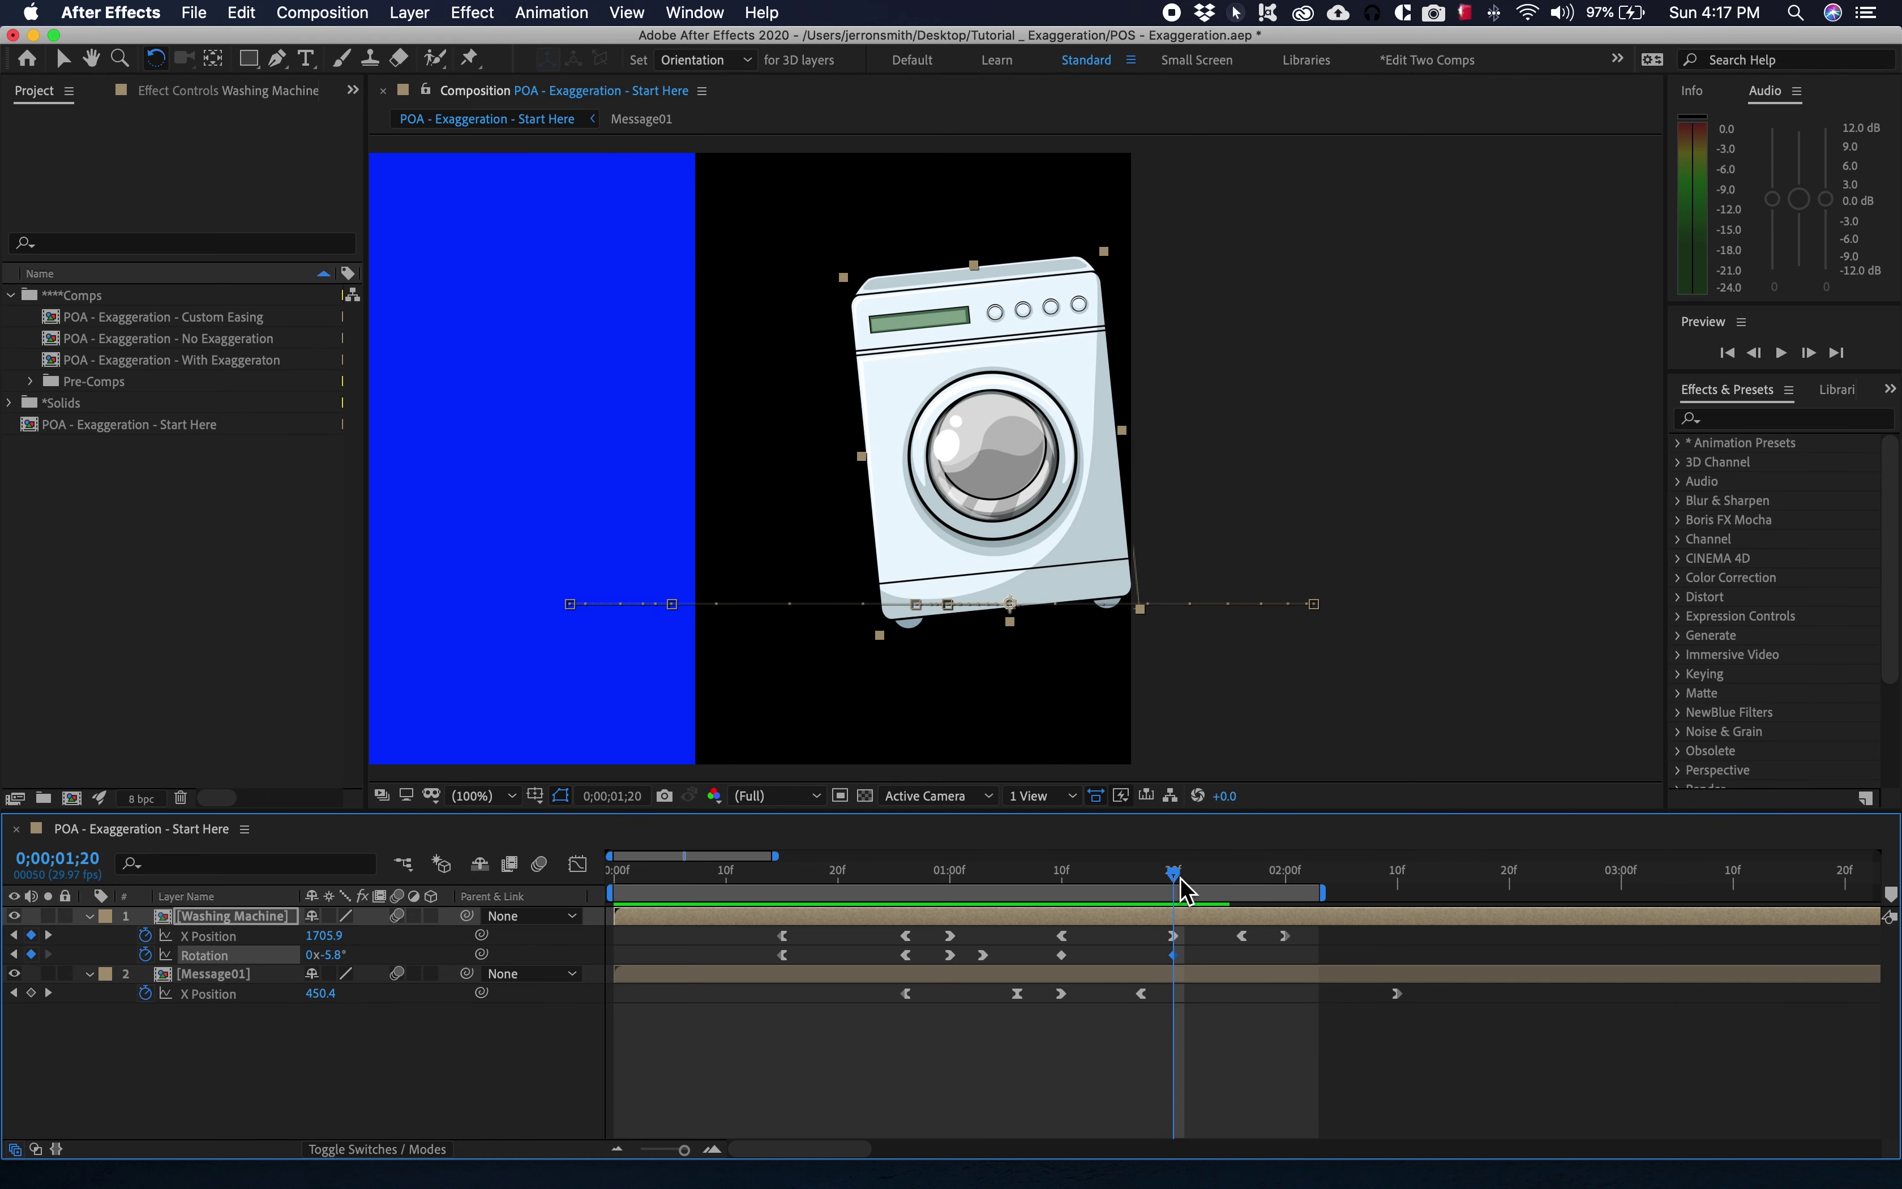
Tilt the washing machine clockwise to about 10.7° at 0;00;01;26 and preview the second impact.
drag(1181, 884, 1206, 884)
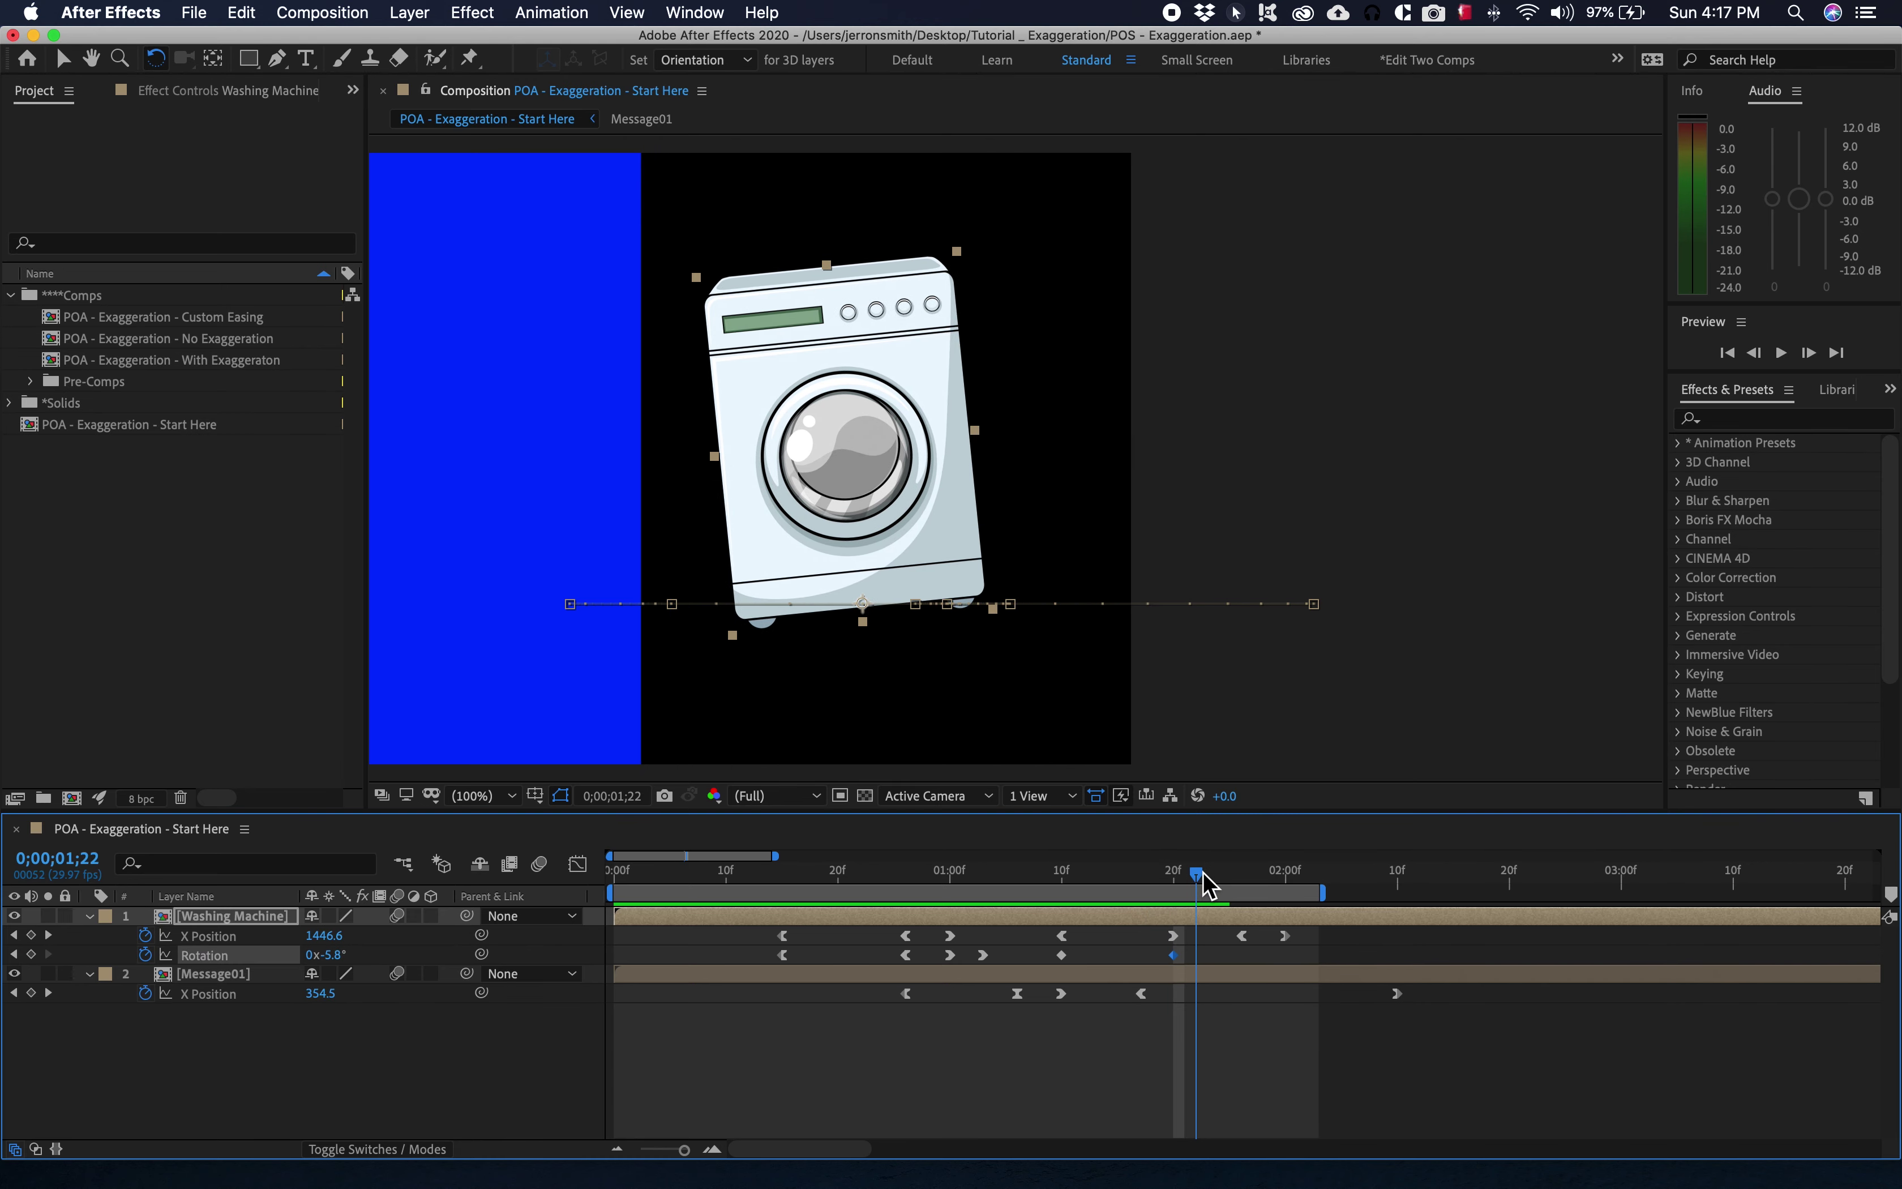
drag(1198, 871, 1242, 879)
click(636, 340)
drag(633, 337, 720, 352)
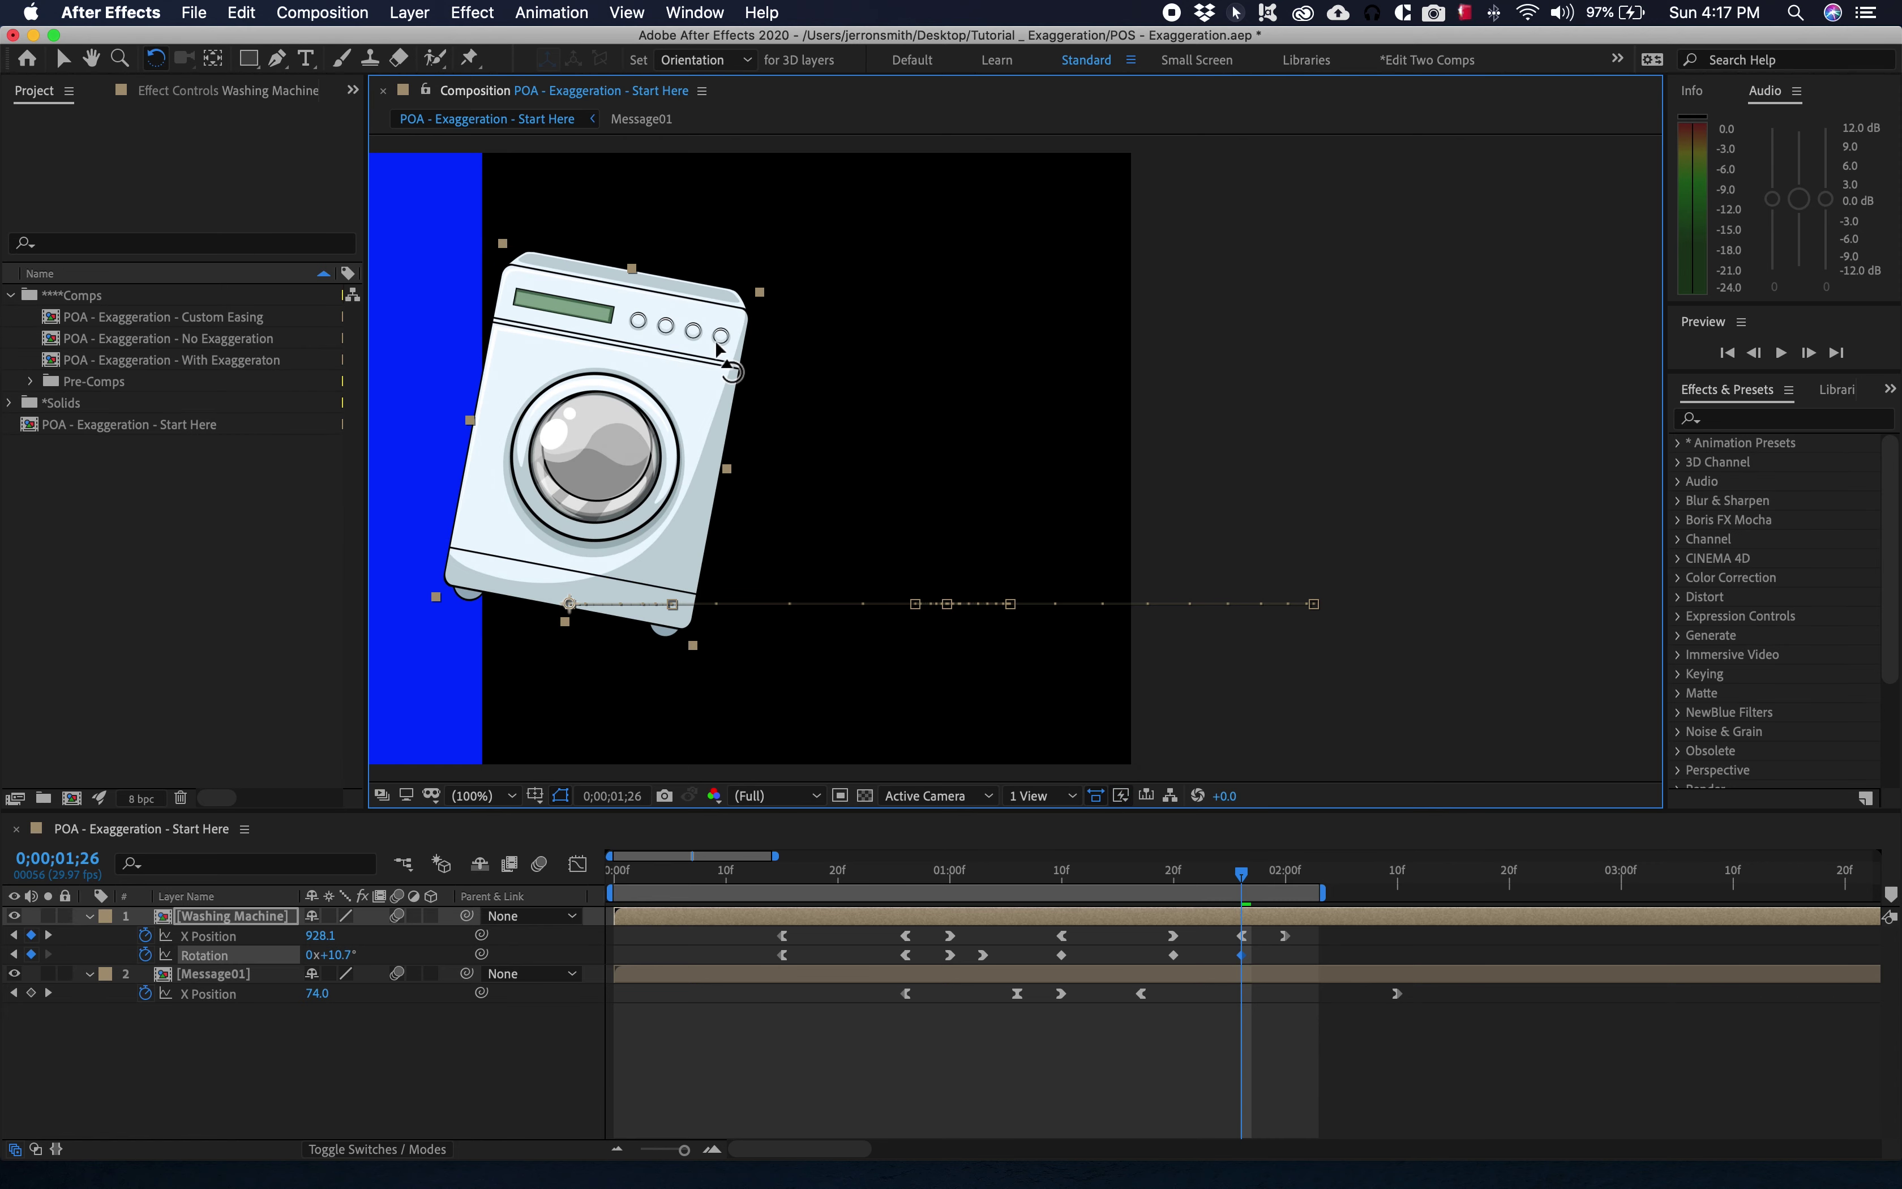
drag(1250, 887, 1055, 888)
key(space)
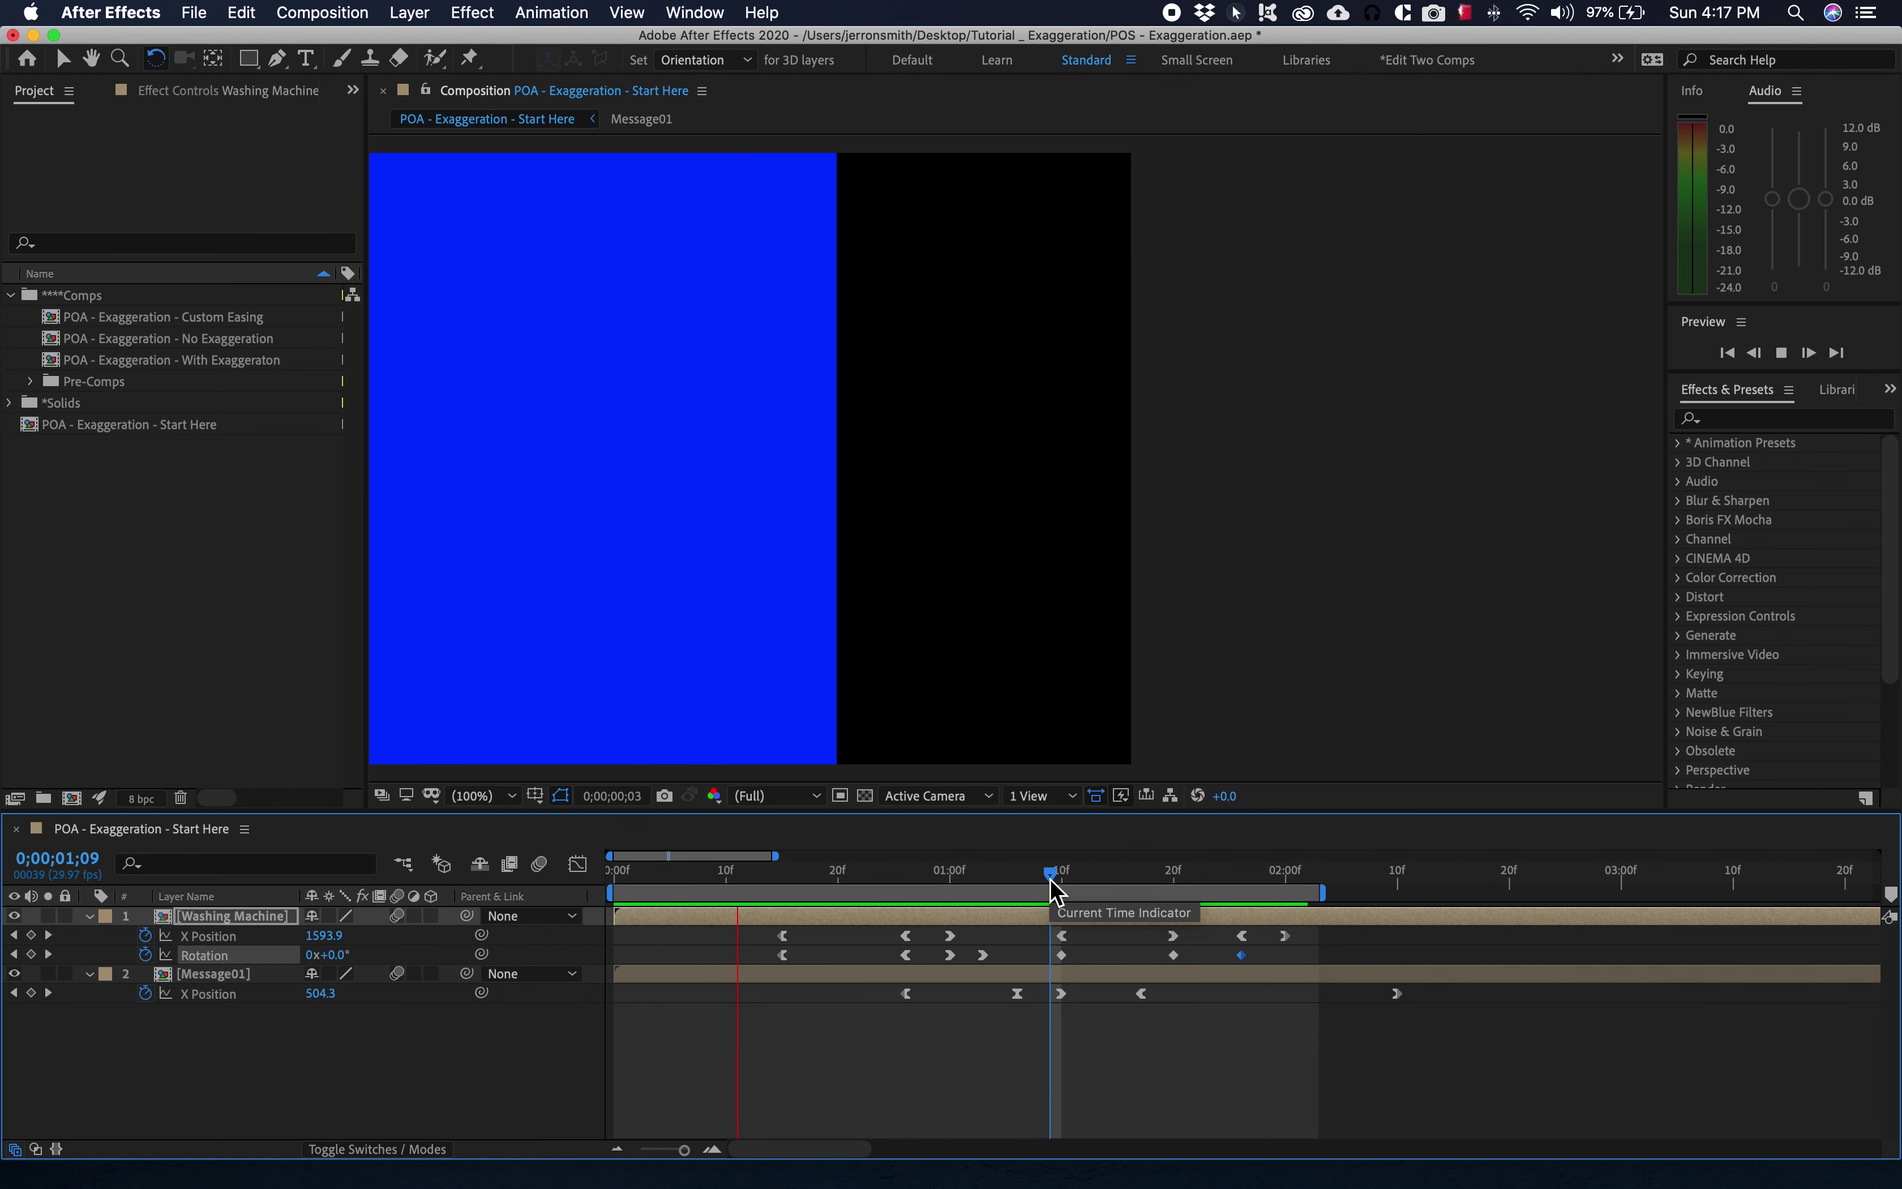
key(space)
Tilt the washing machine counterclockwise to about -6.6° at 0;00;01;26.
click(1063, 877)
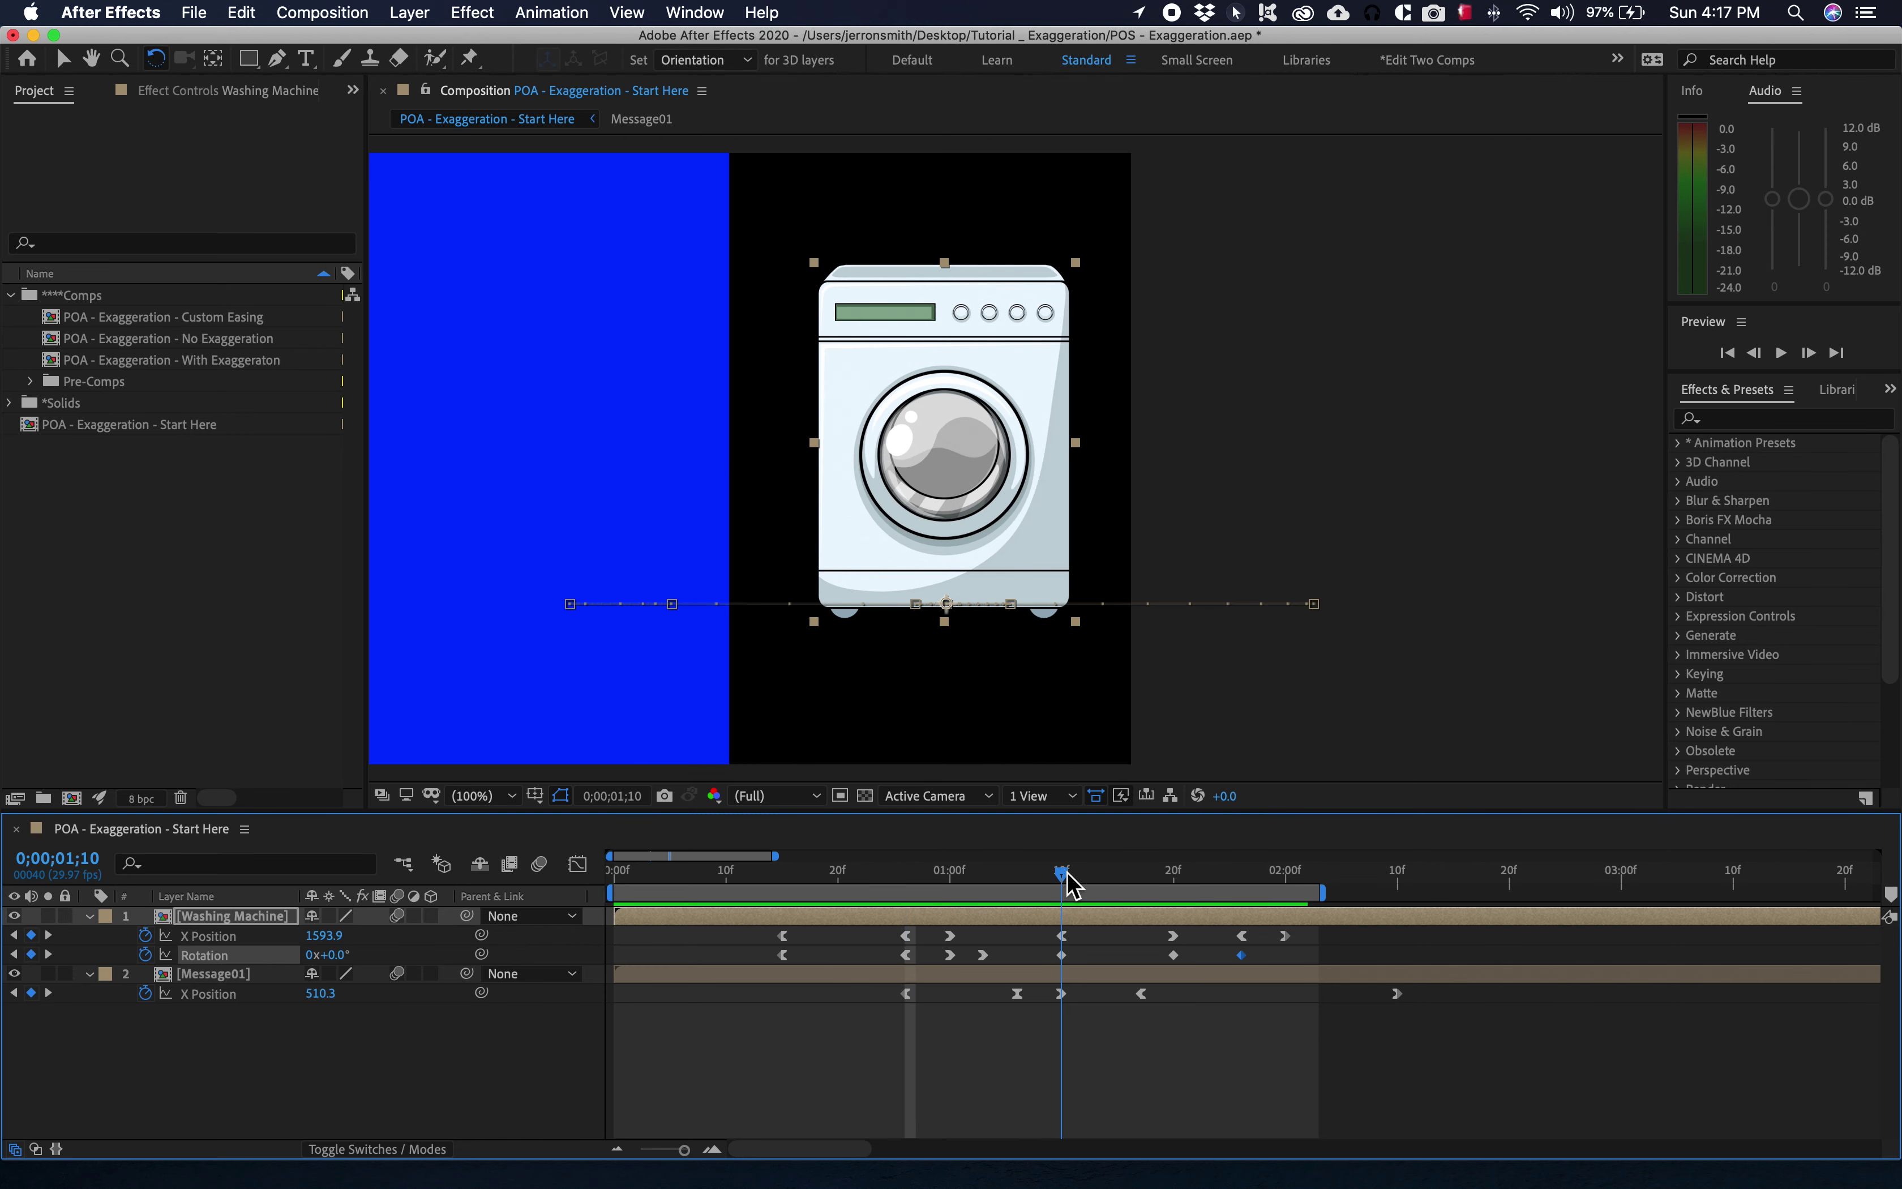
drag(1069, 885, 1240, 896)
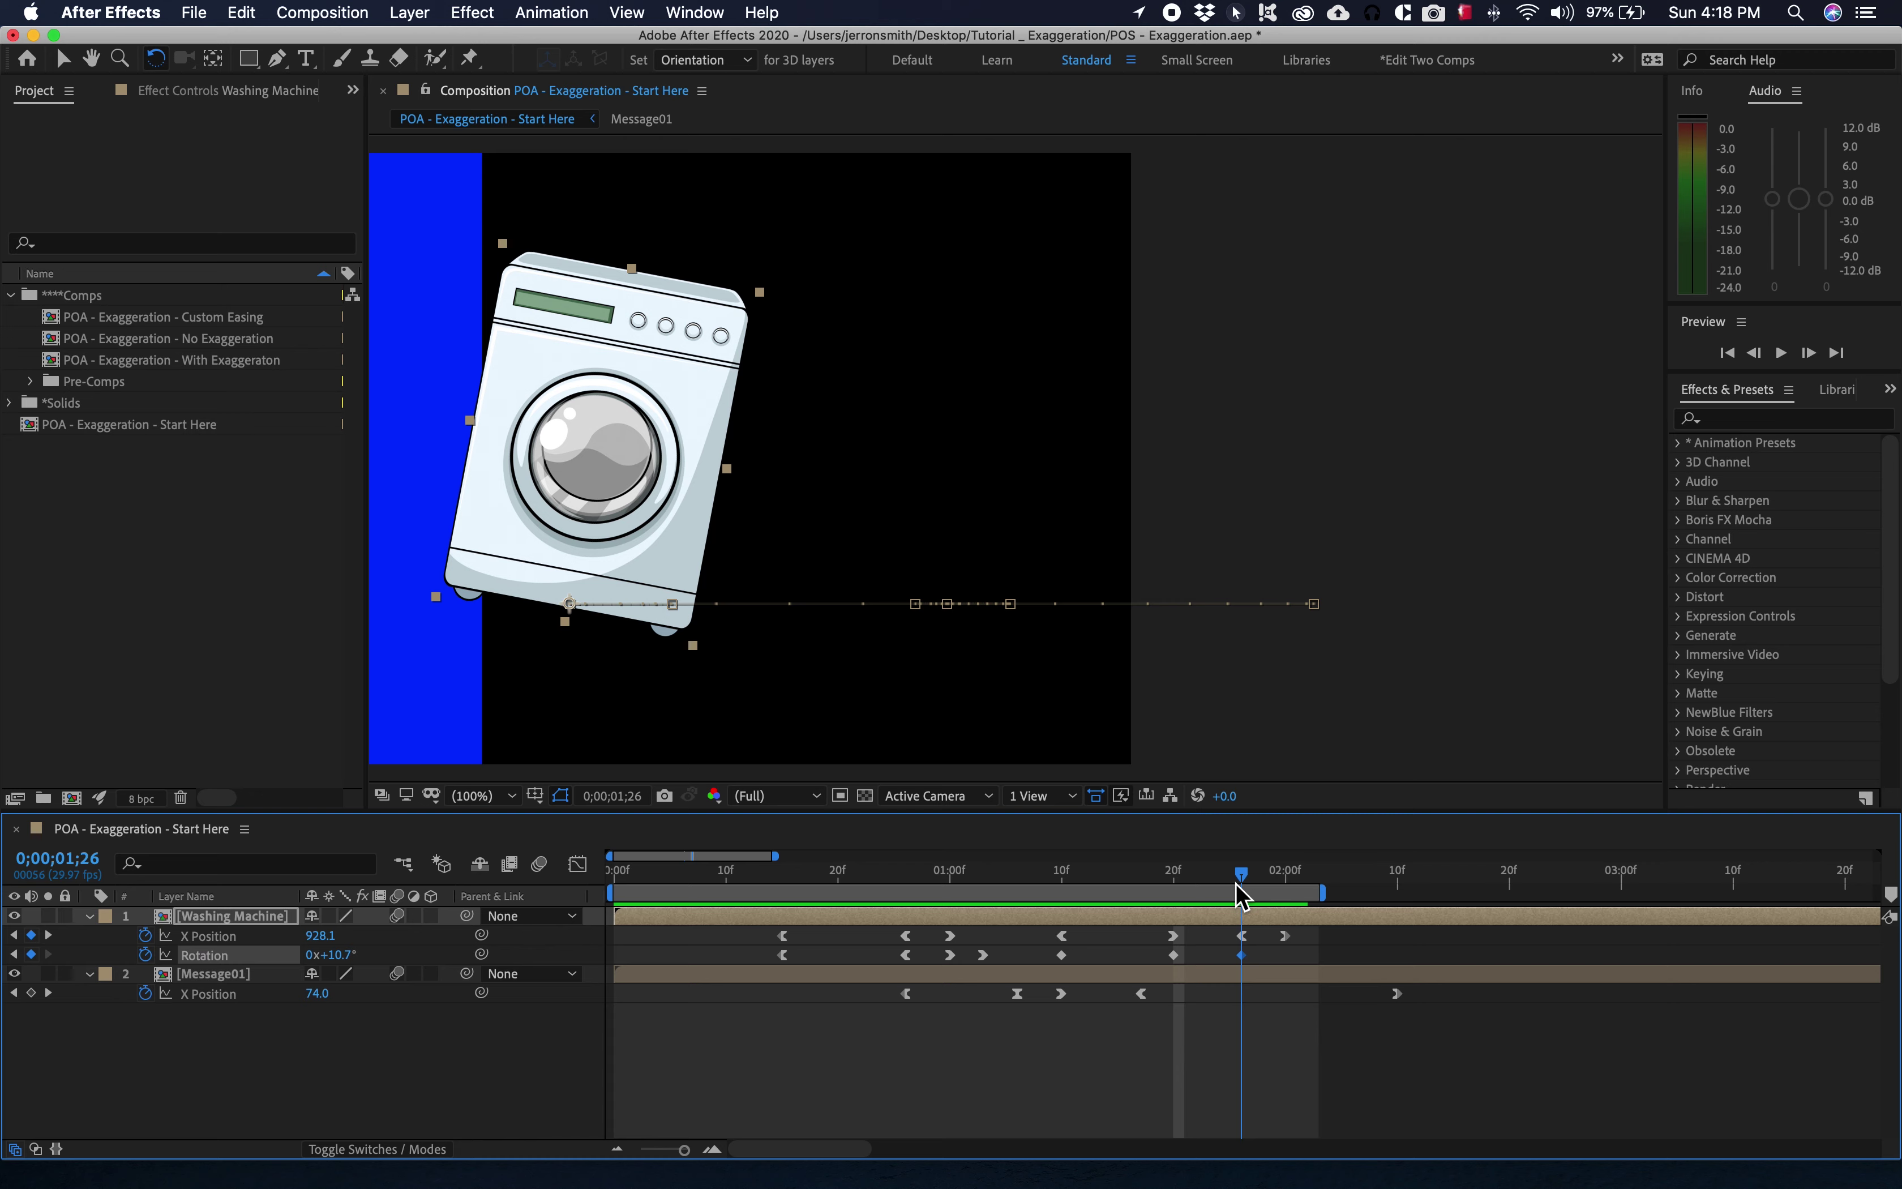
drag(699, 346, 609, 307)
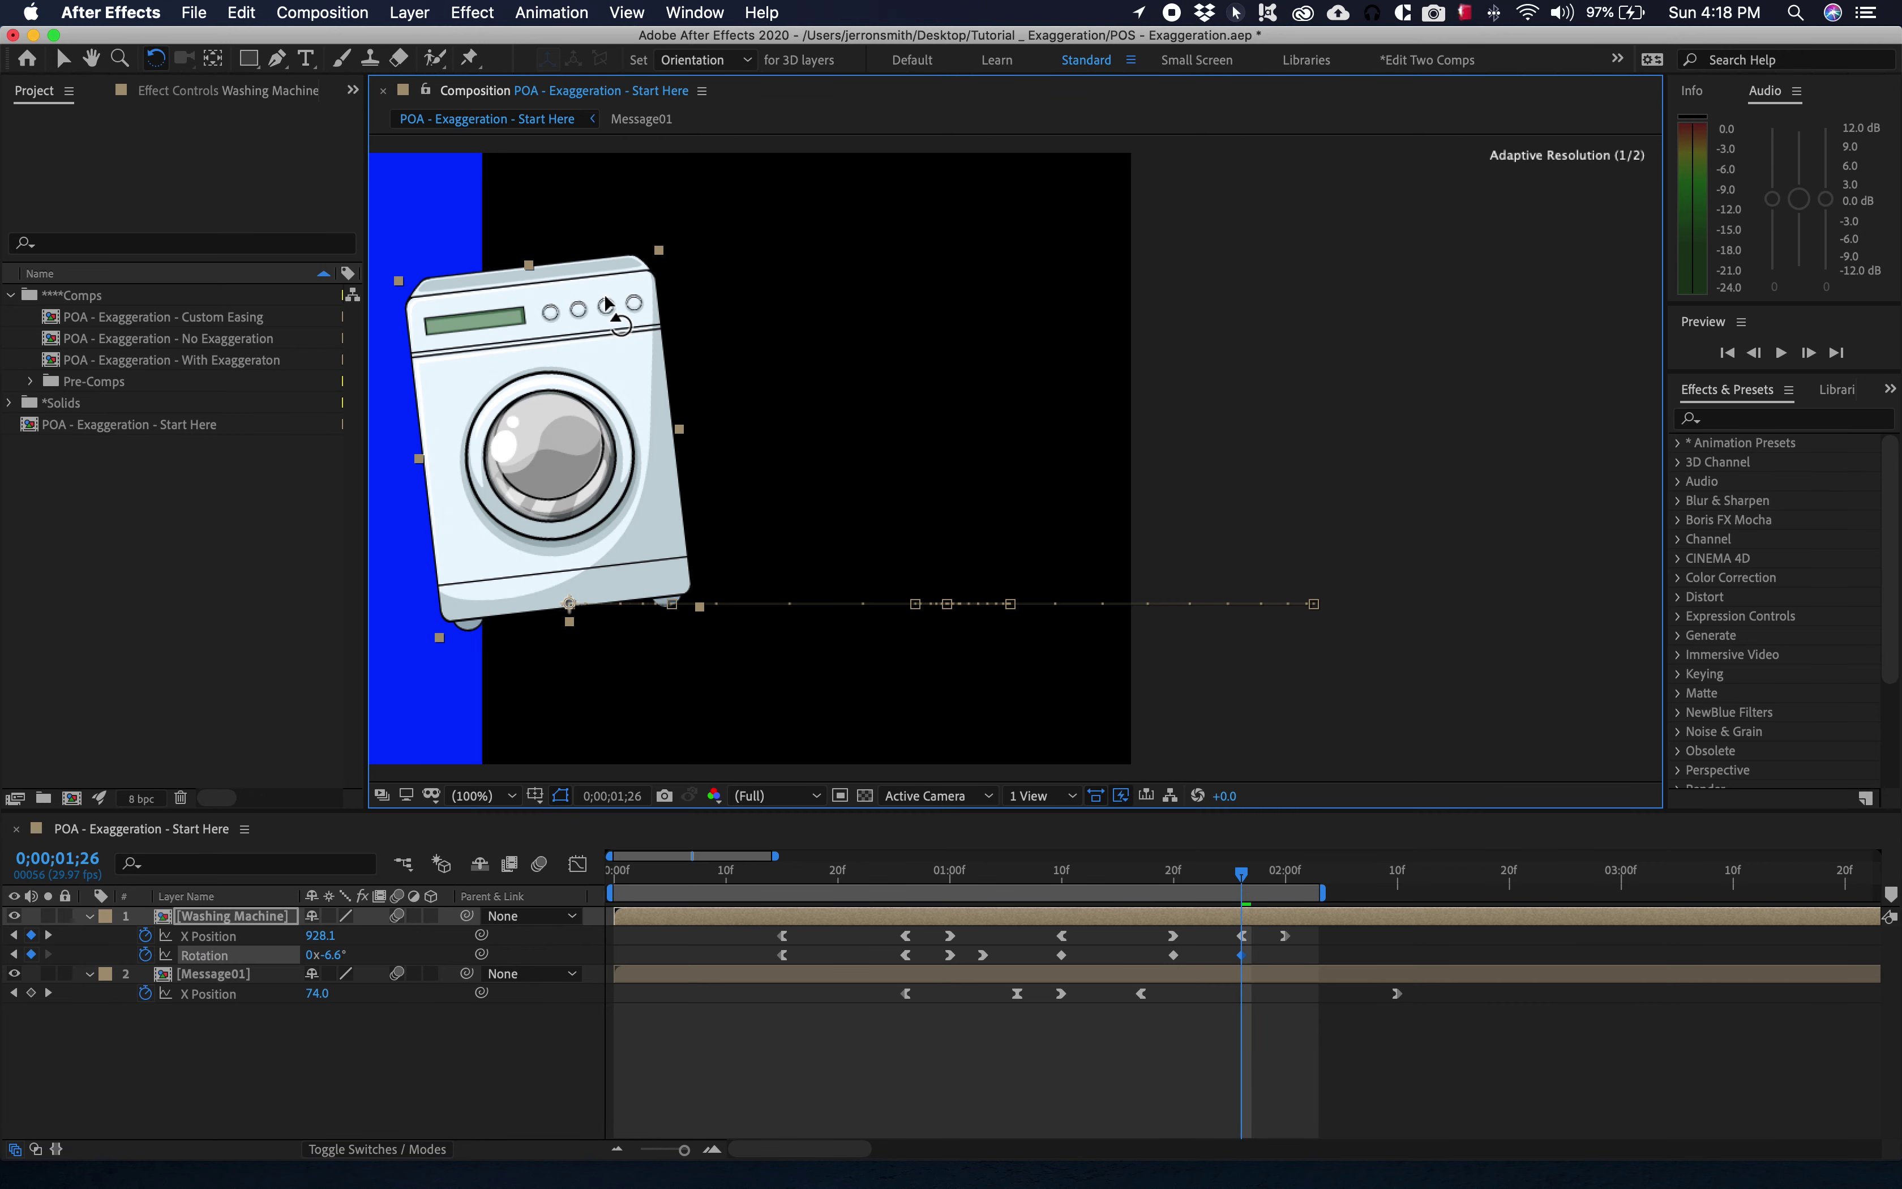
Tilt the washing machine clockwise to about 14.5° at 0;00;01;20 and preview the motion.
click(1173, 881)
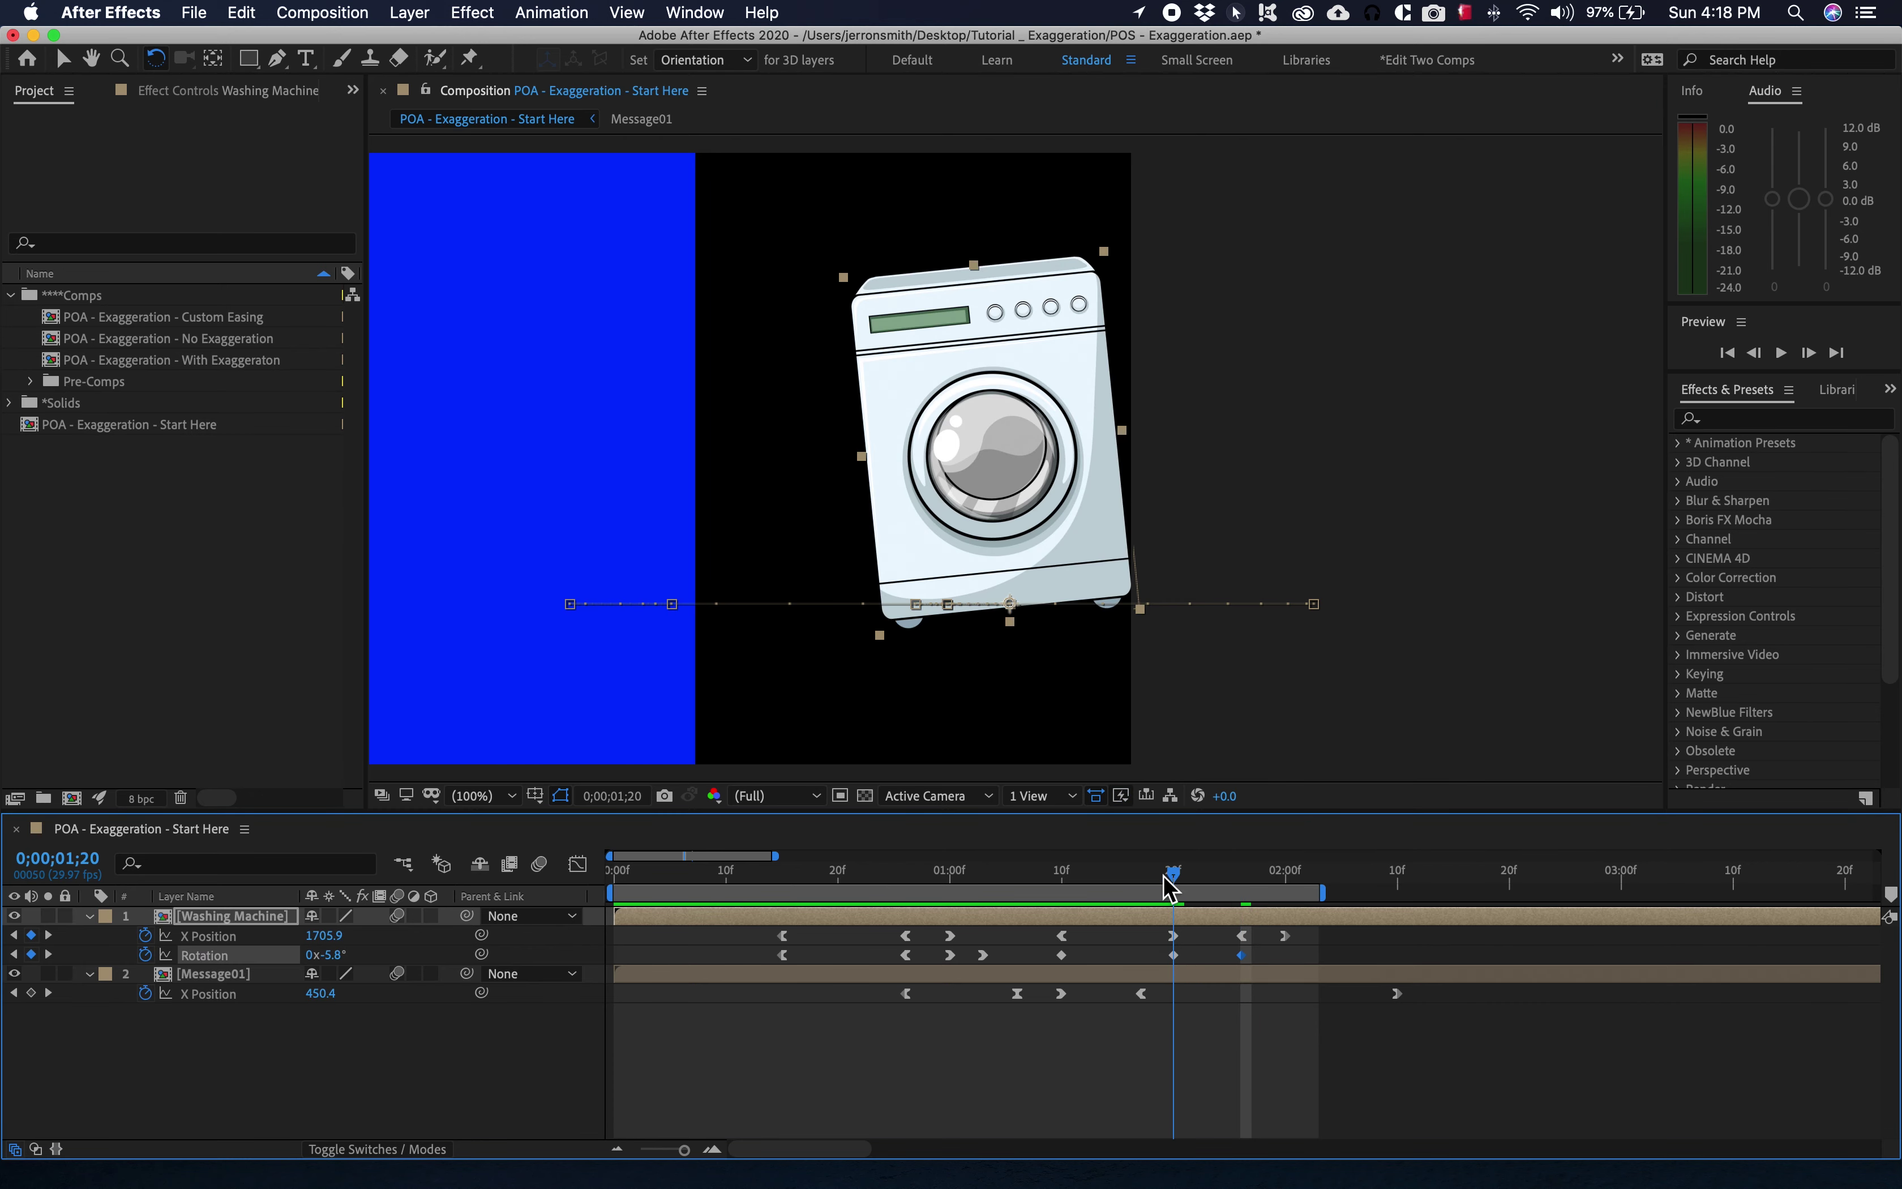
drag(1016, 363, 1123, 393)
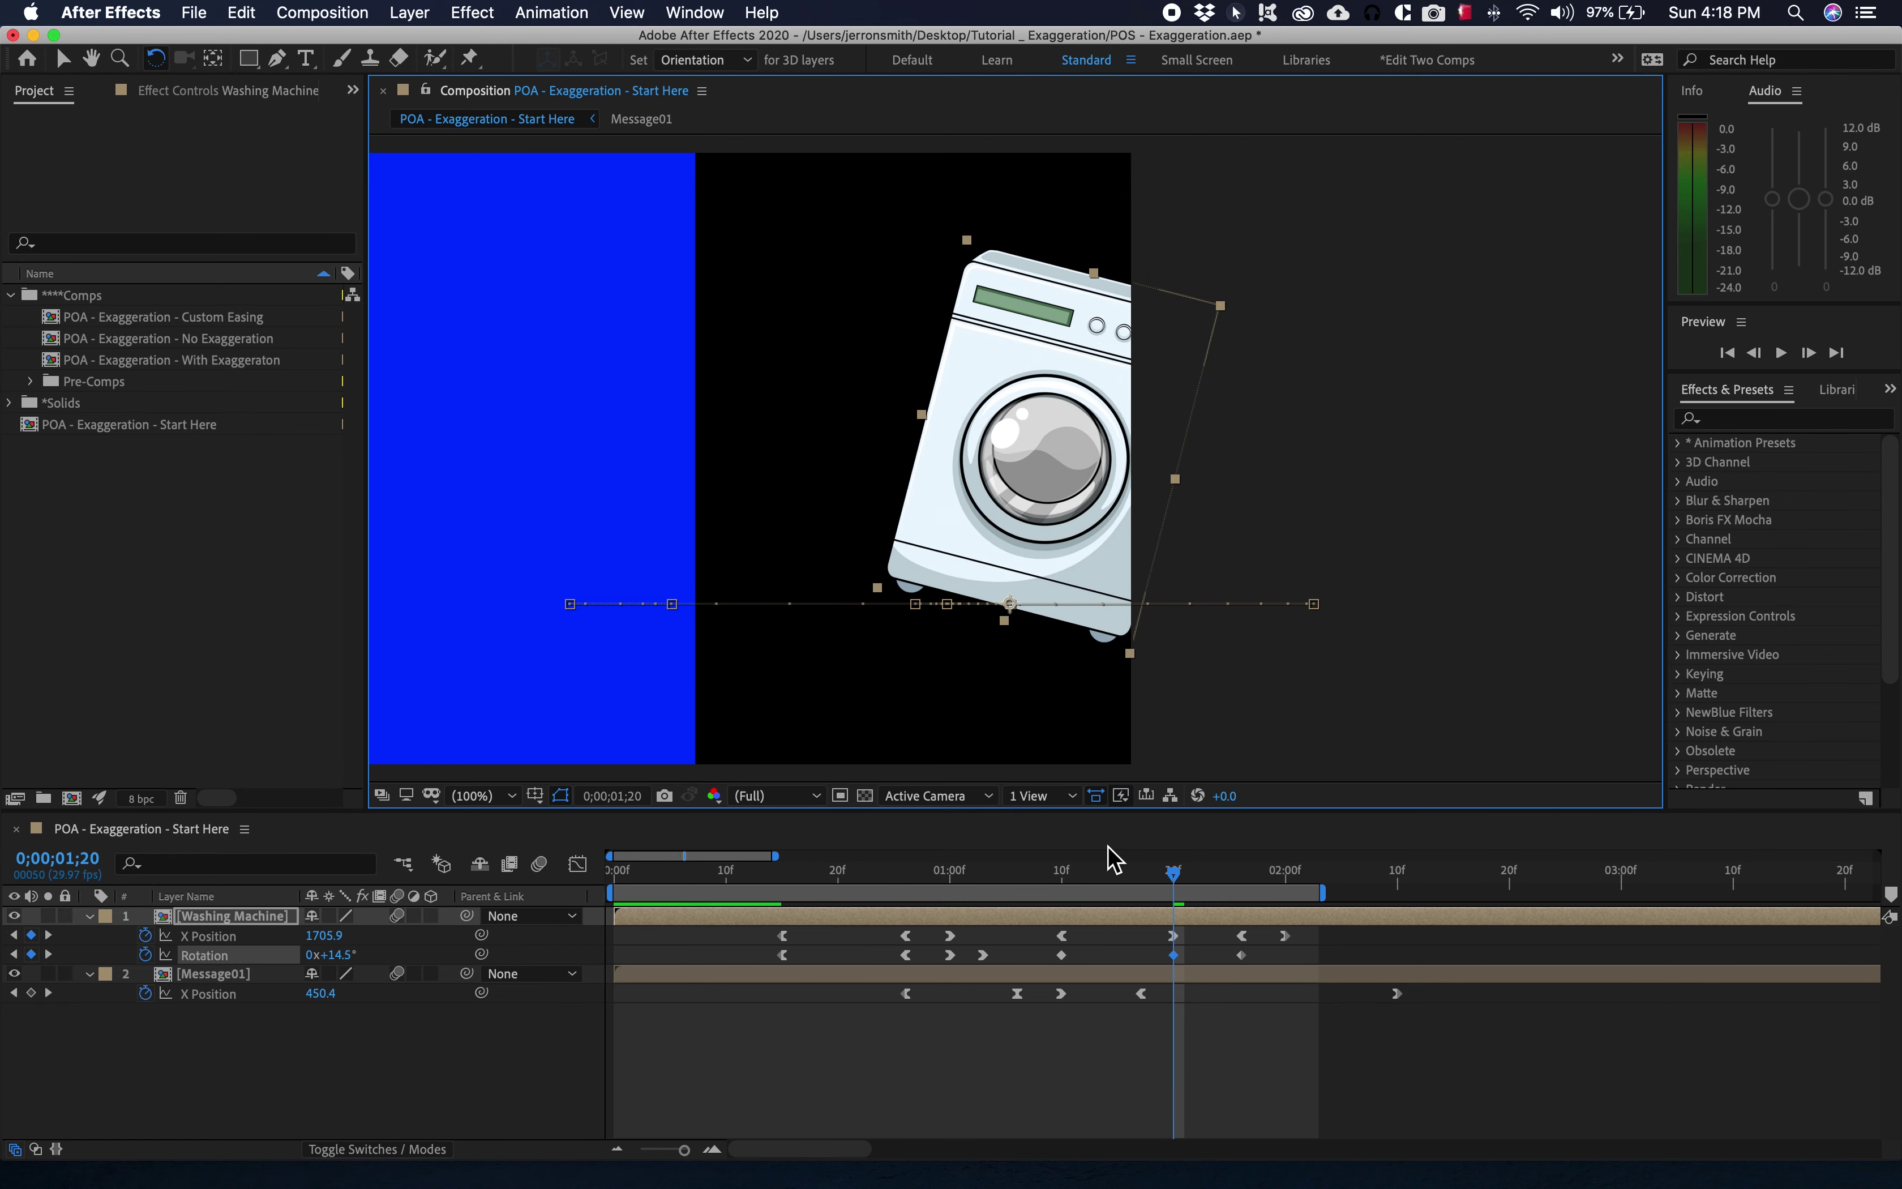
key(space)
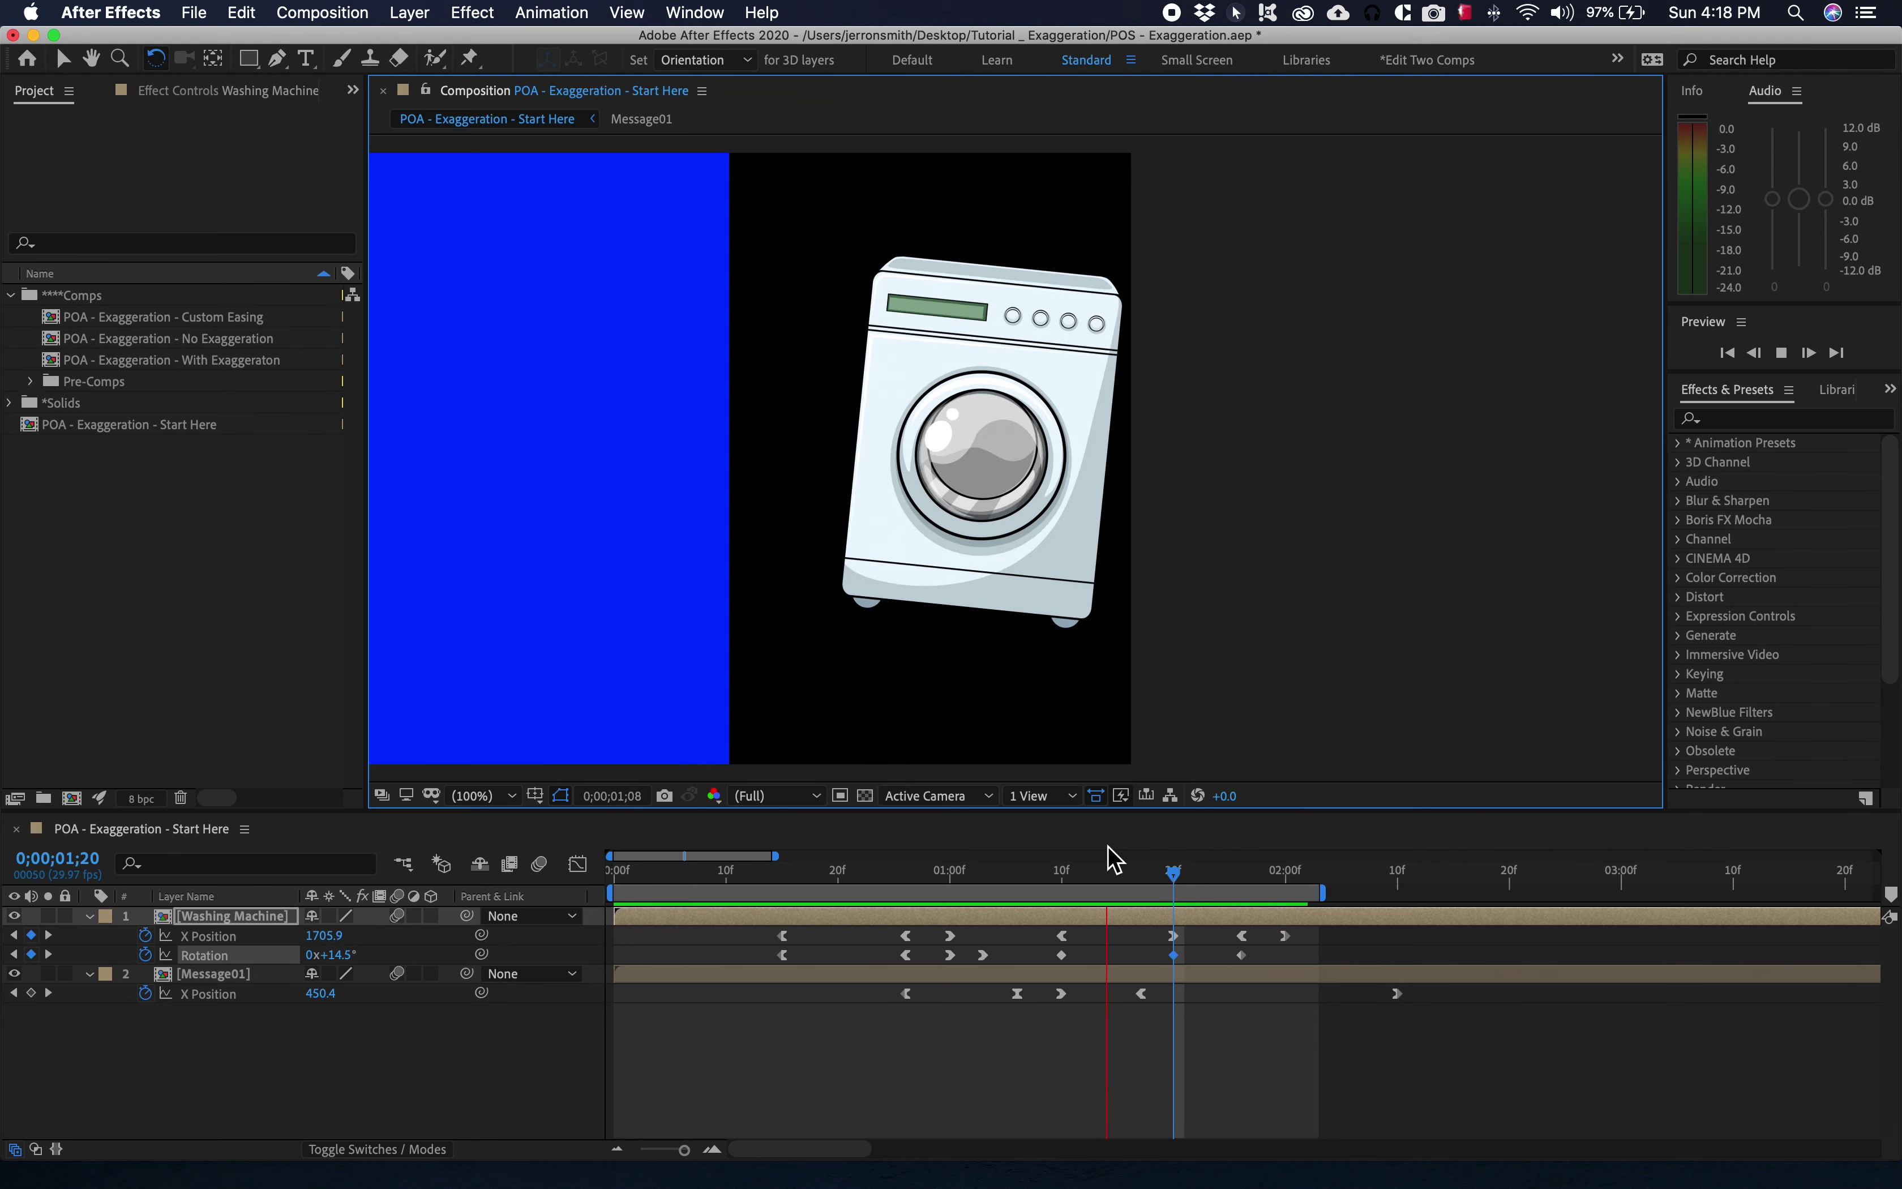
key(space)
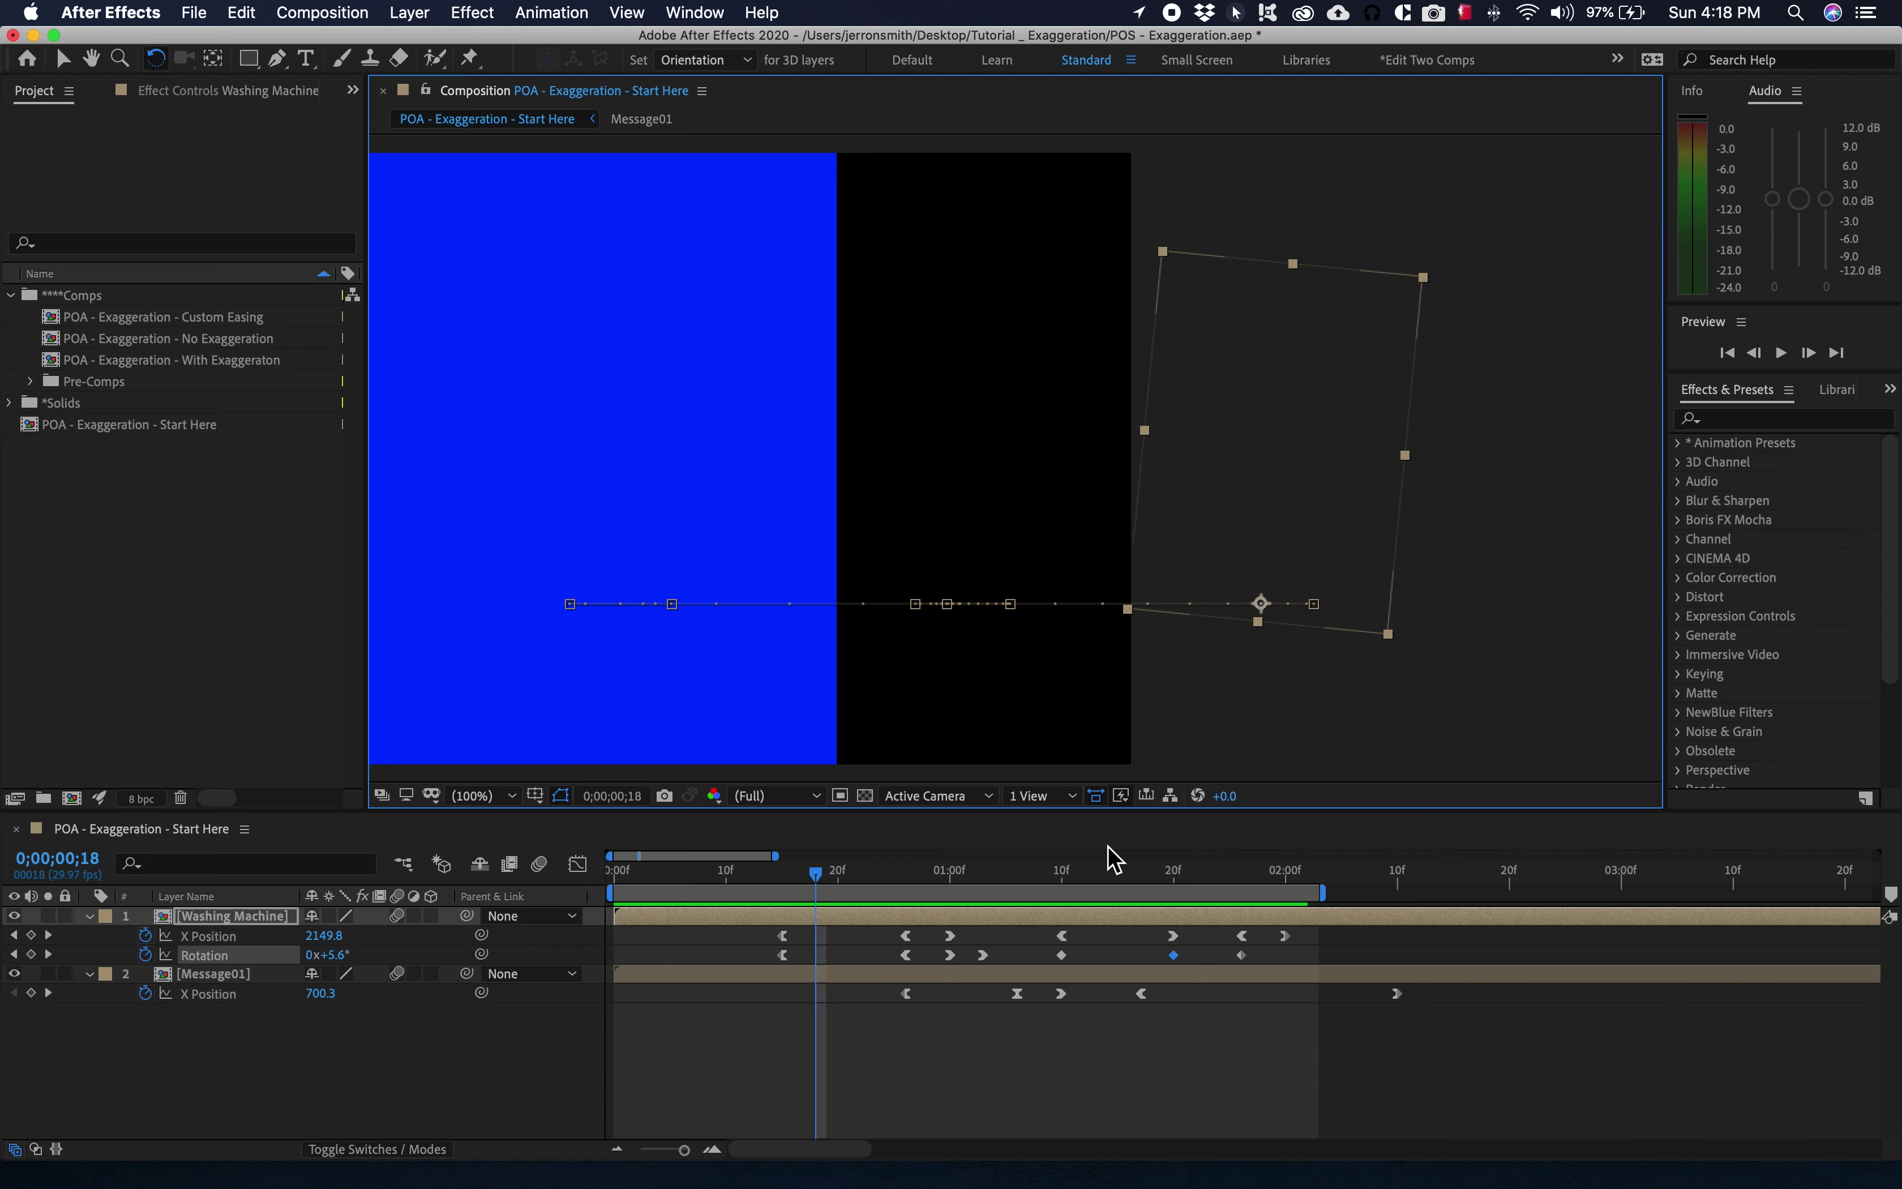
Apply Easy Ease Out to the washing machine's Rotation keyframe at 0;00;01;10.
key(comma)
key(comma)
key(comma)
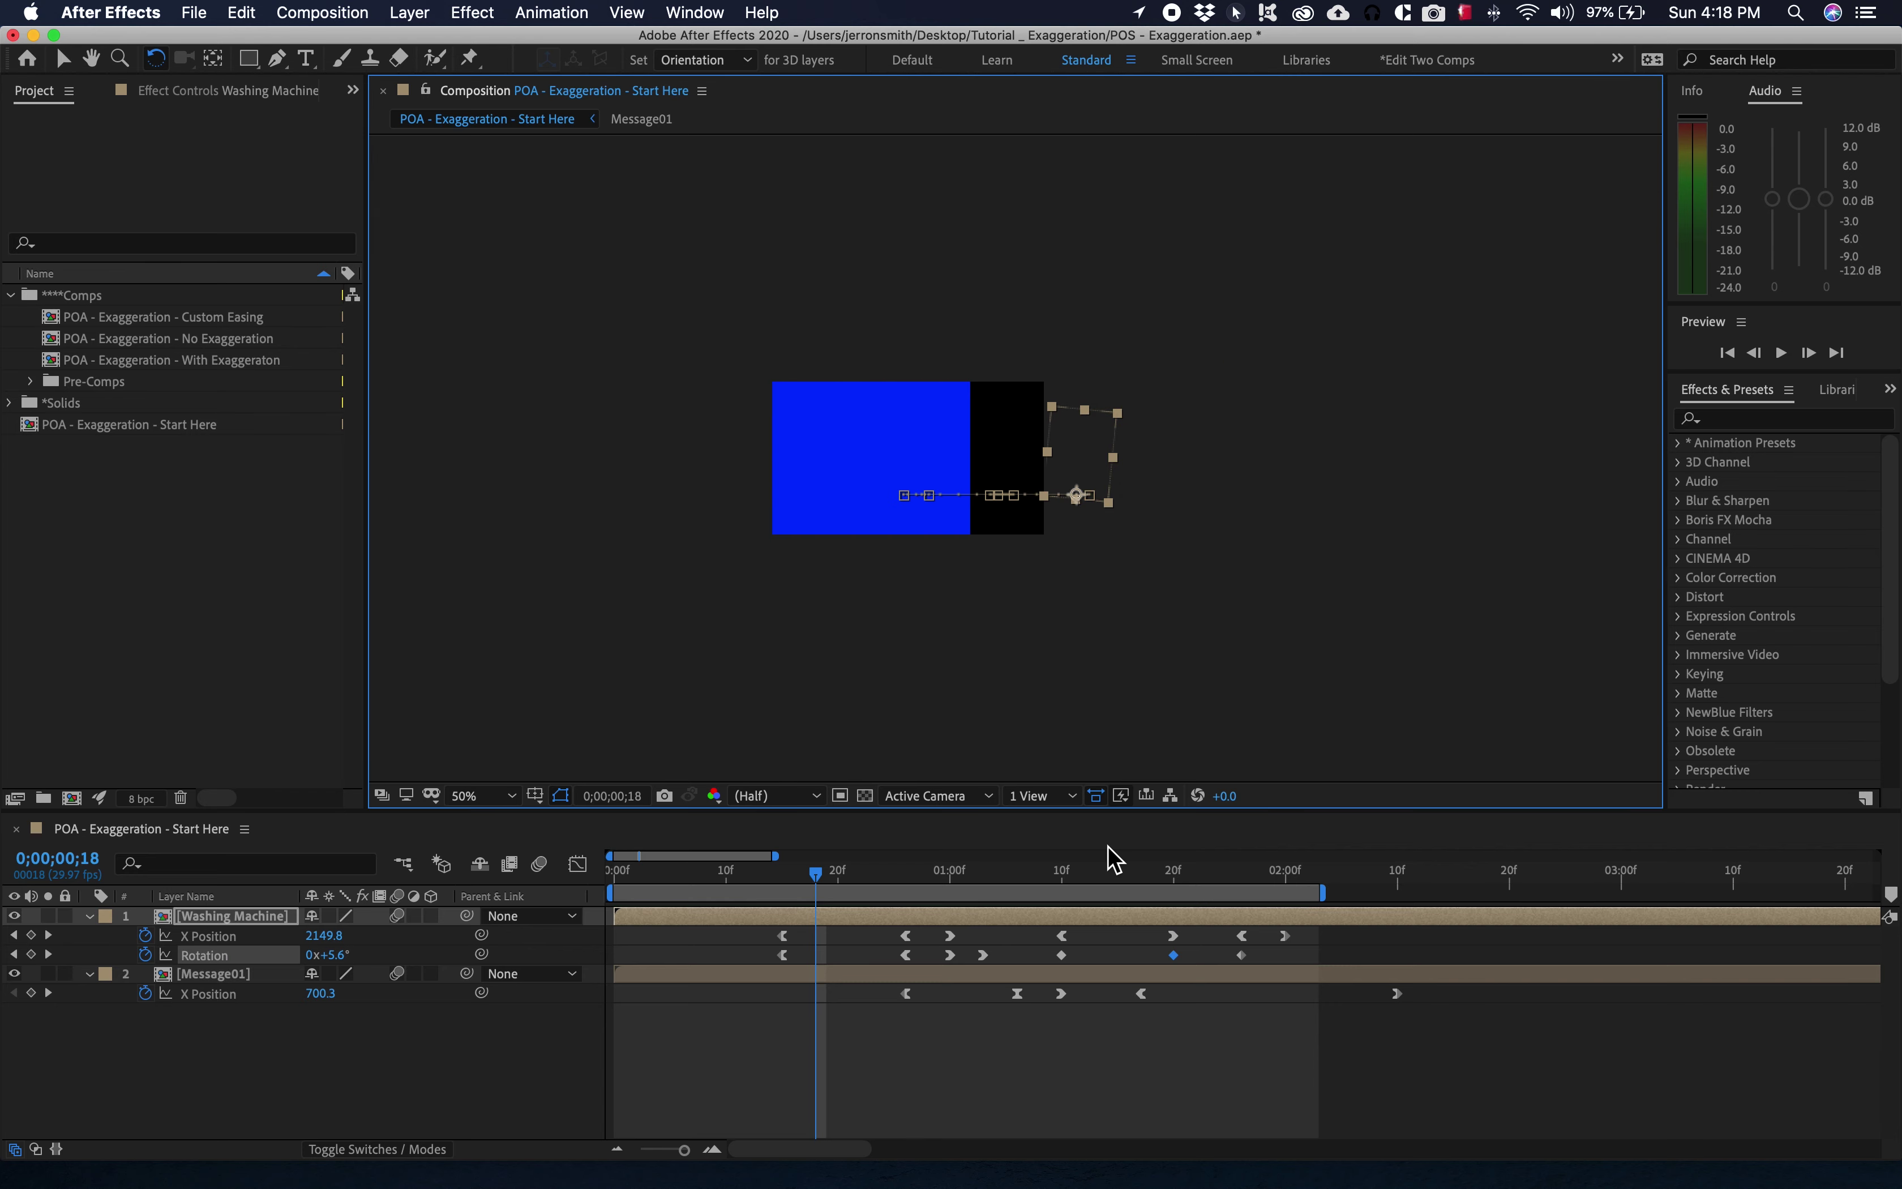
key(slash)
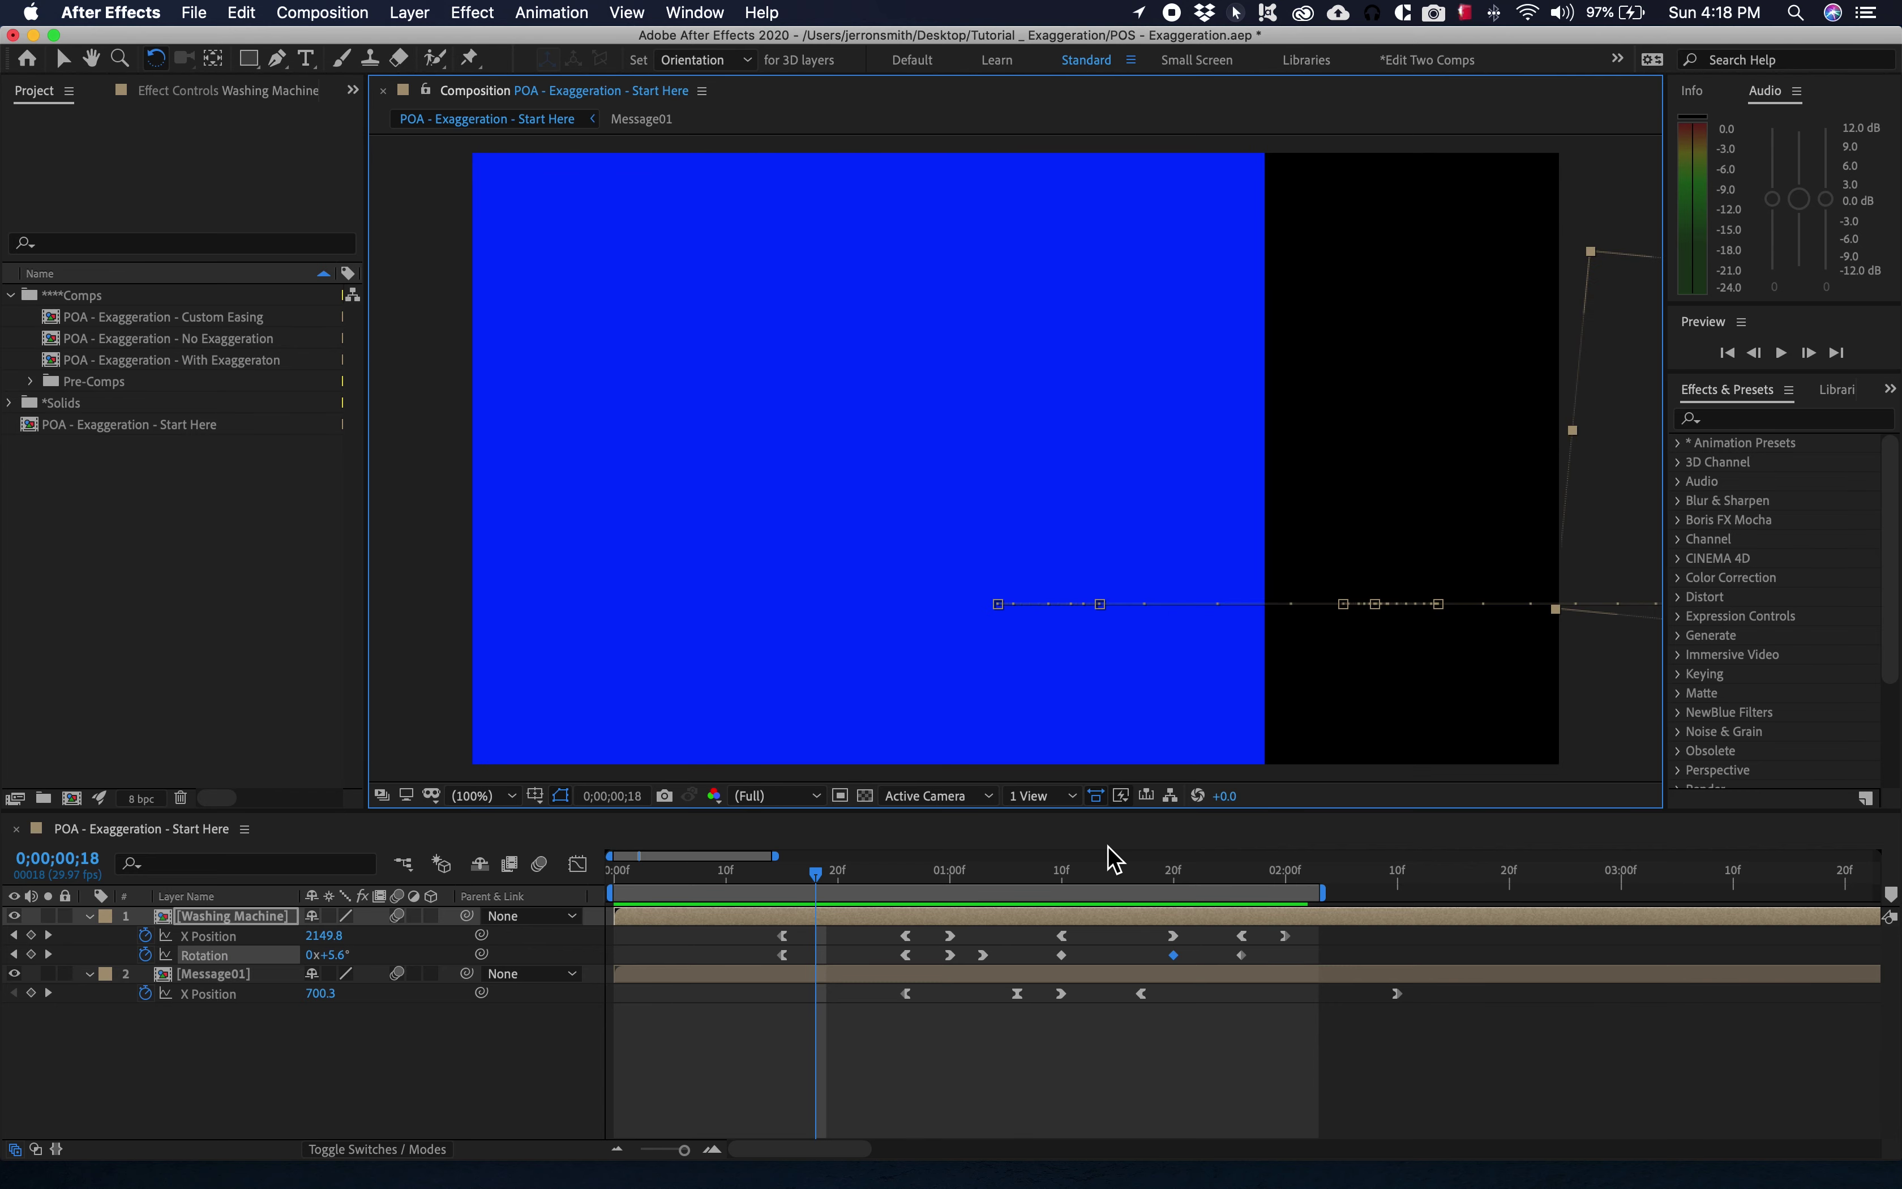
drag(1050, 874, 1083, 952)
right_click(1062, 956)
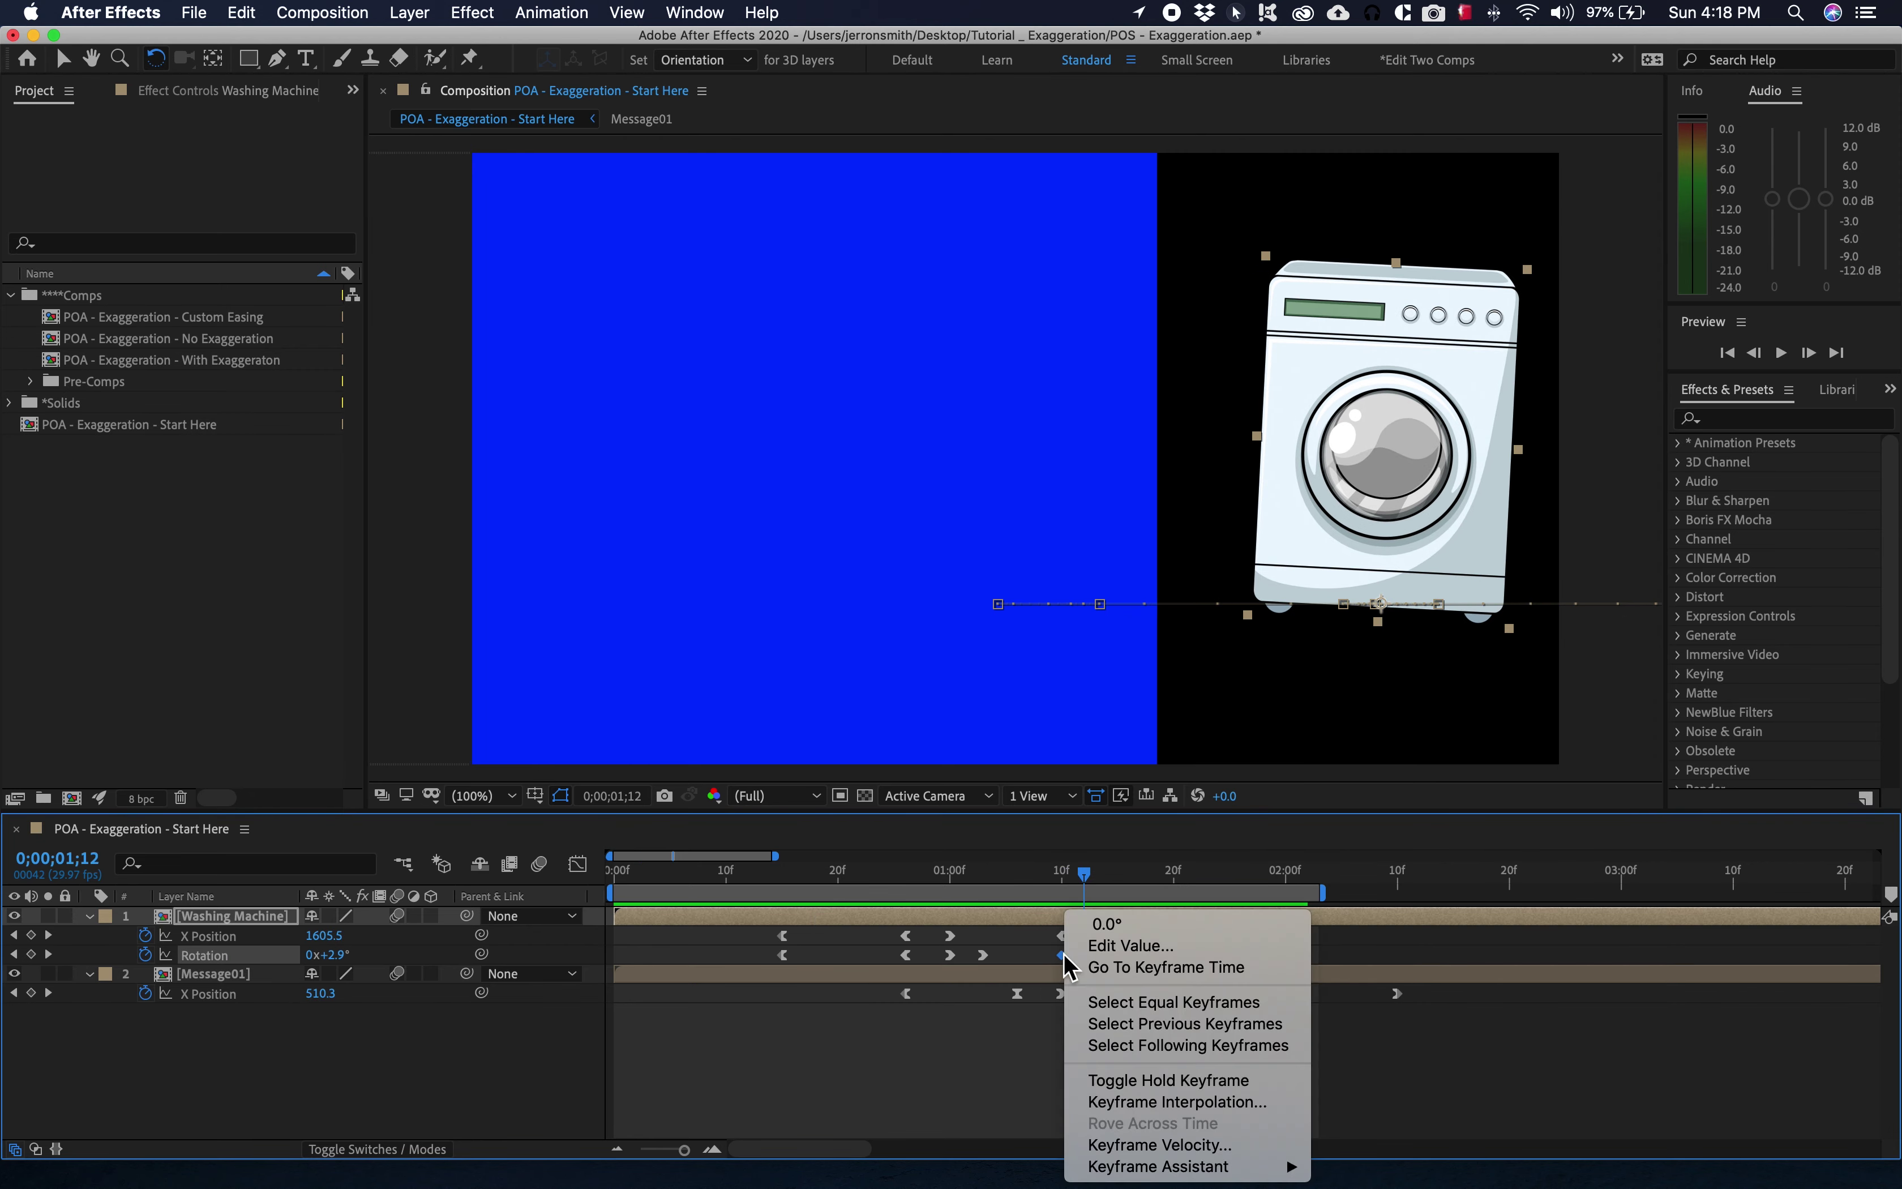
mouse_move(1234, 1167)
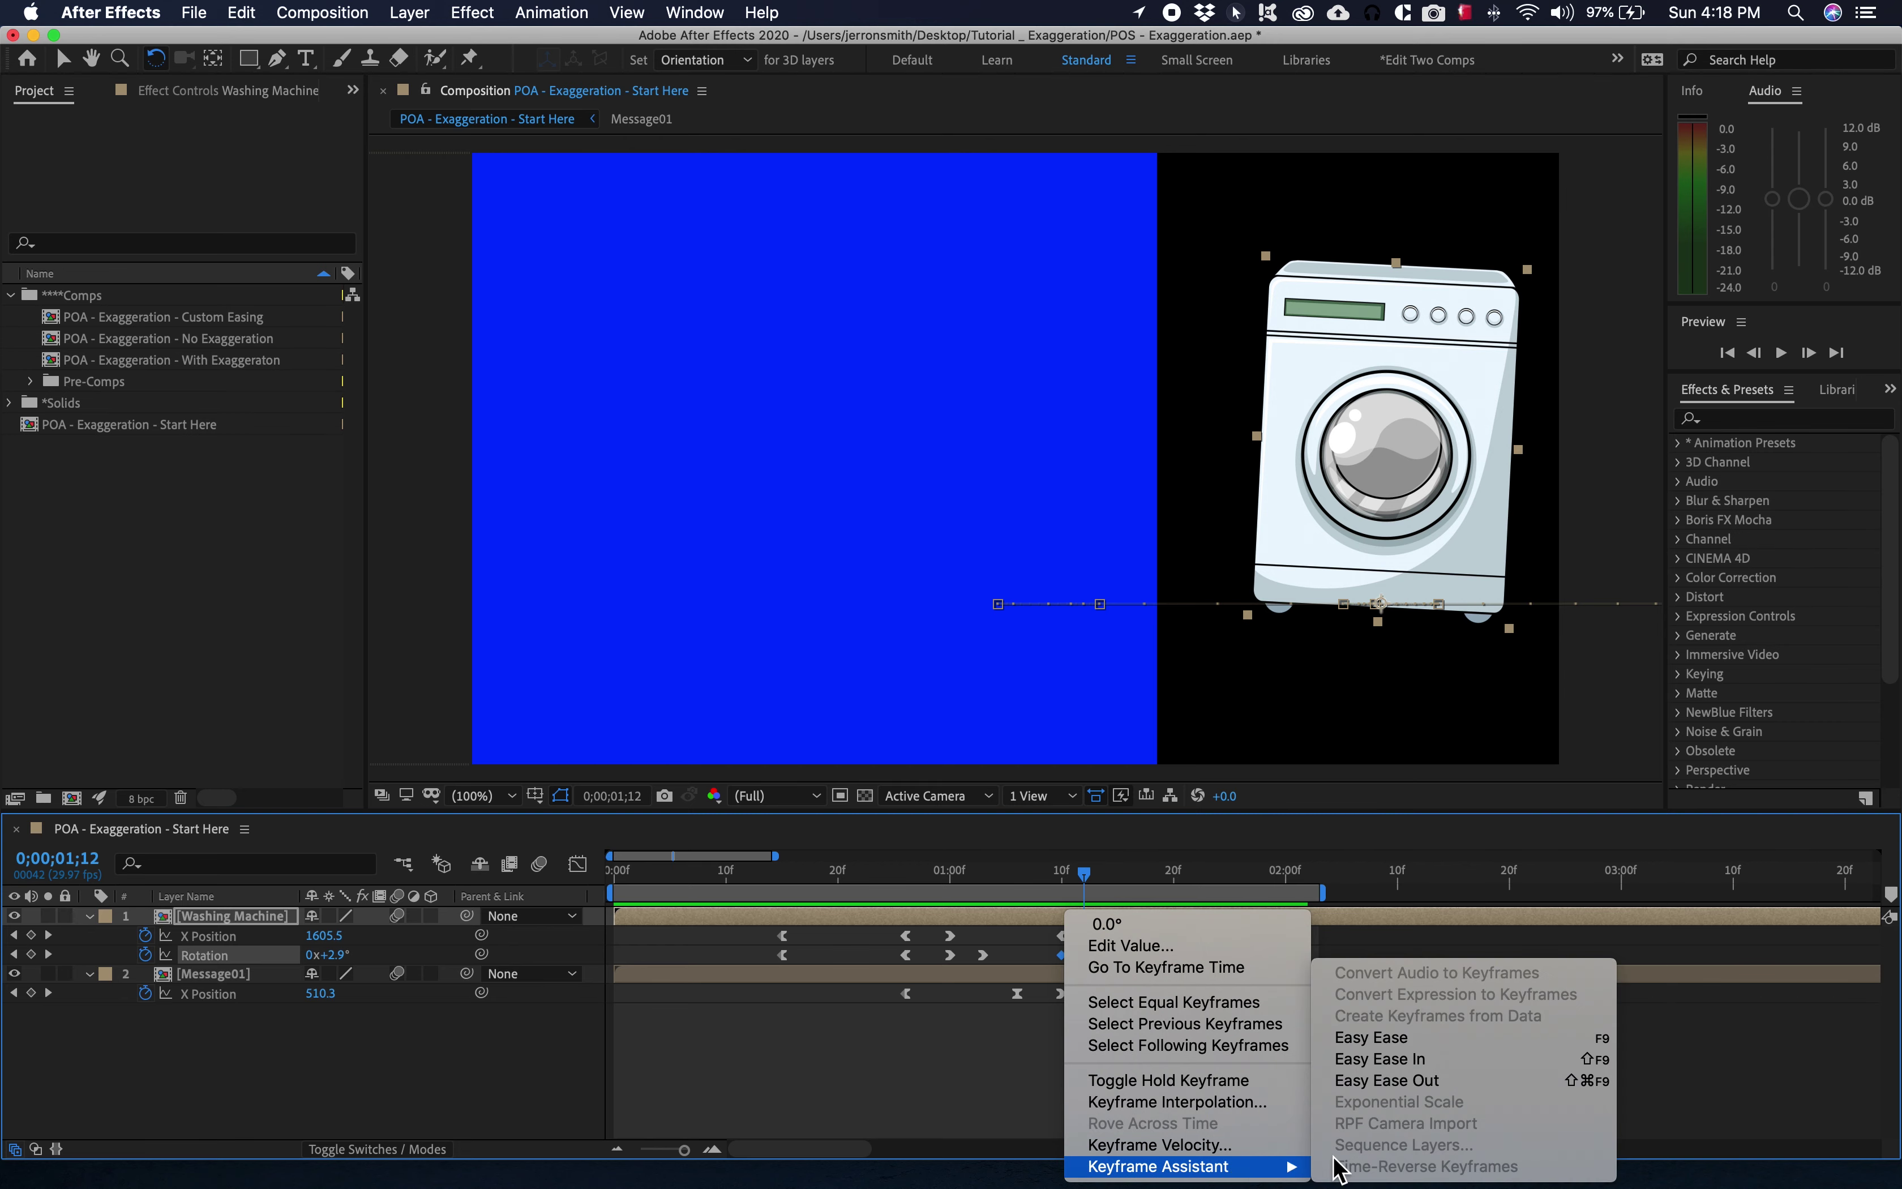
click(1407, 1080)
Apply Easy Ease Out to the washing machine's Rotation keyframe at 0;00;01;26.
drag(1093, 882, 1244, 884)
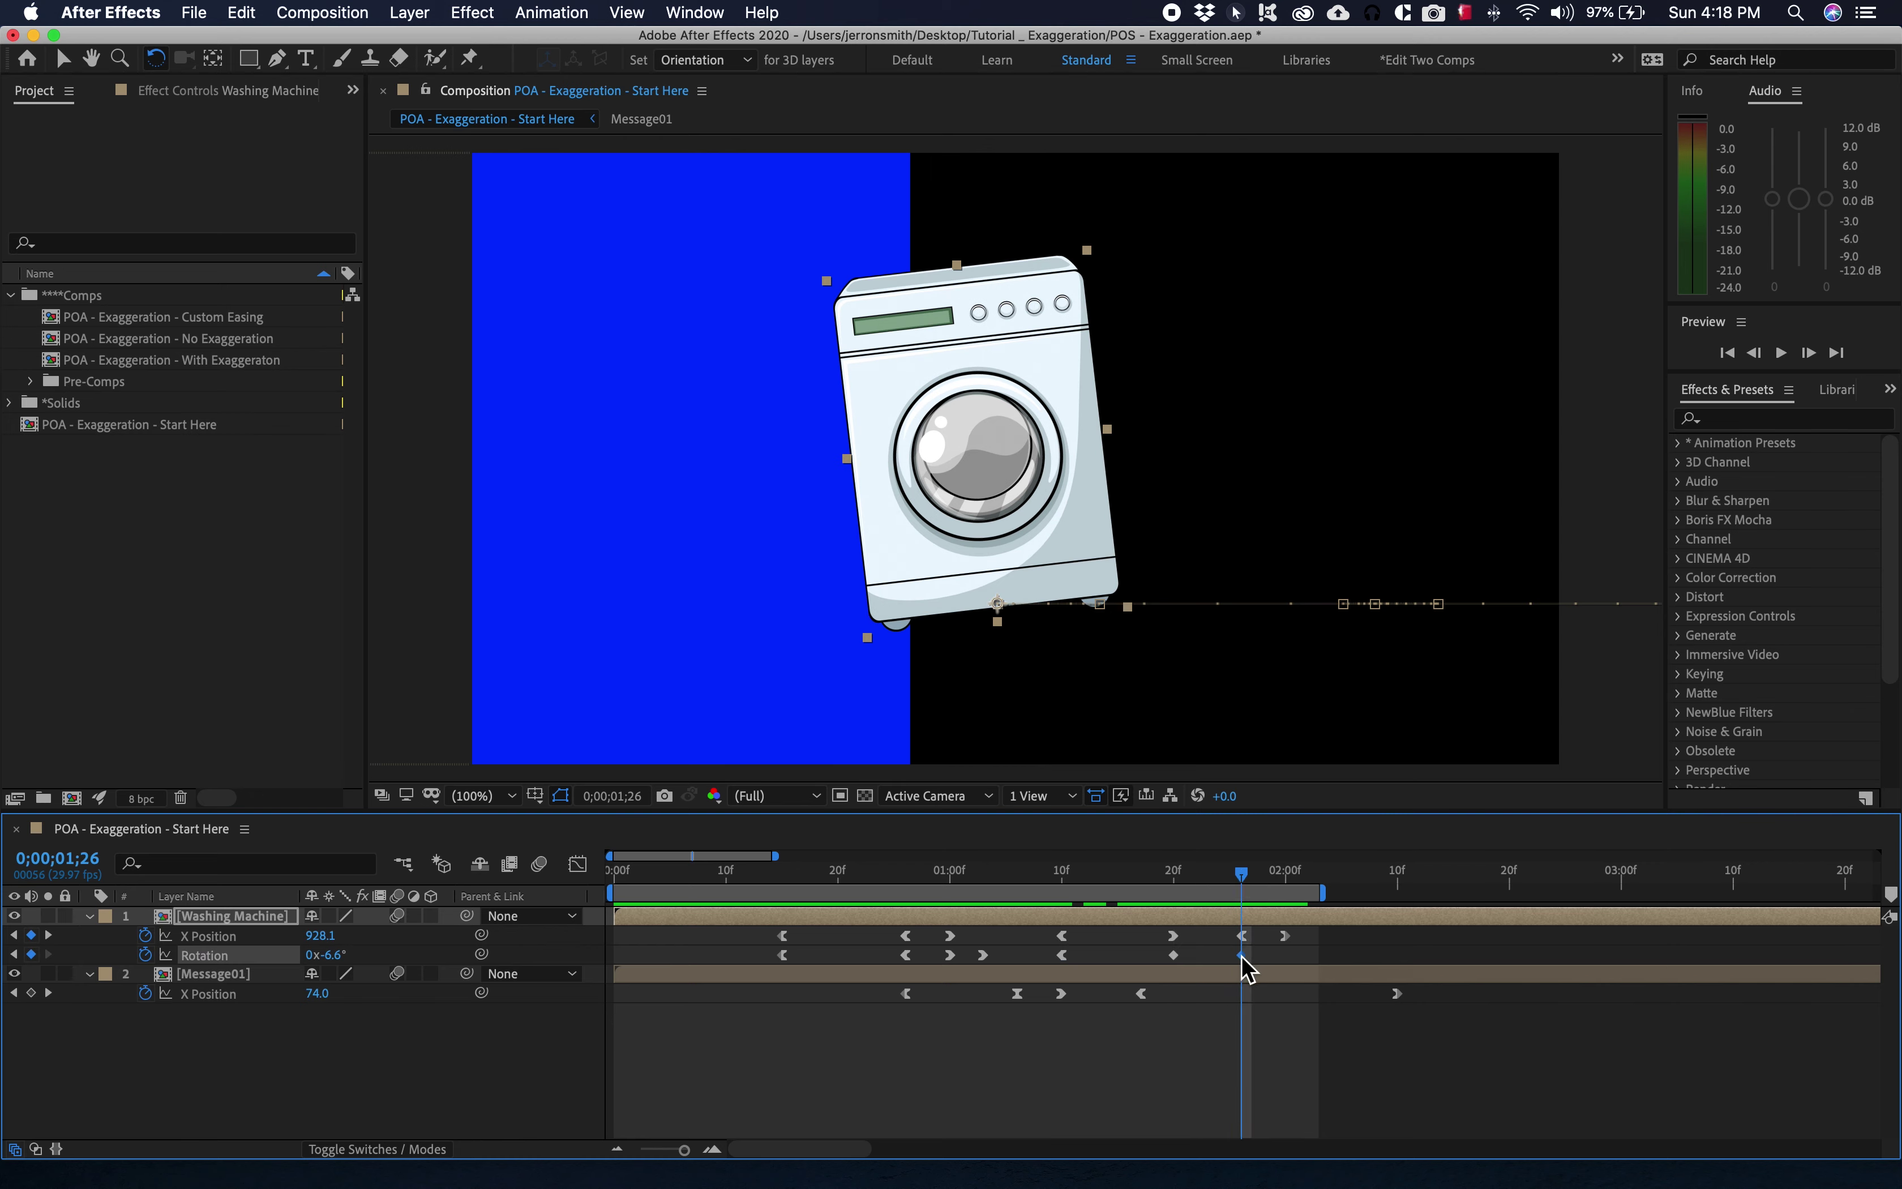
right_click(1242, 956)
mouse_move(1407, 1168)
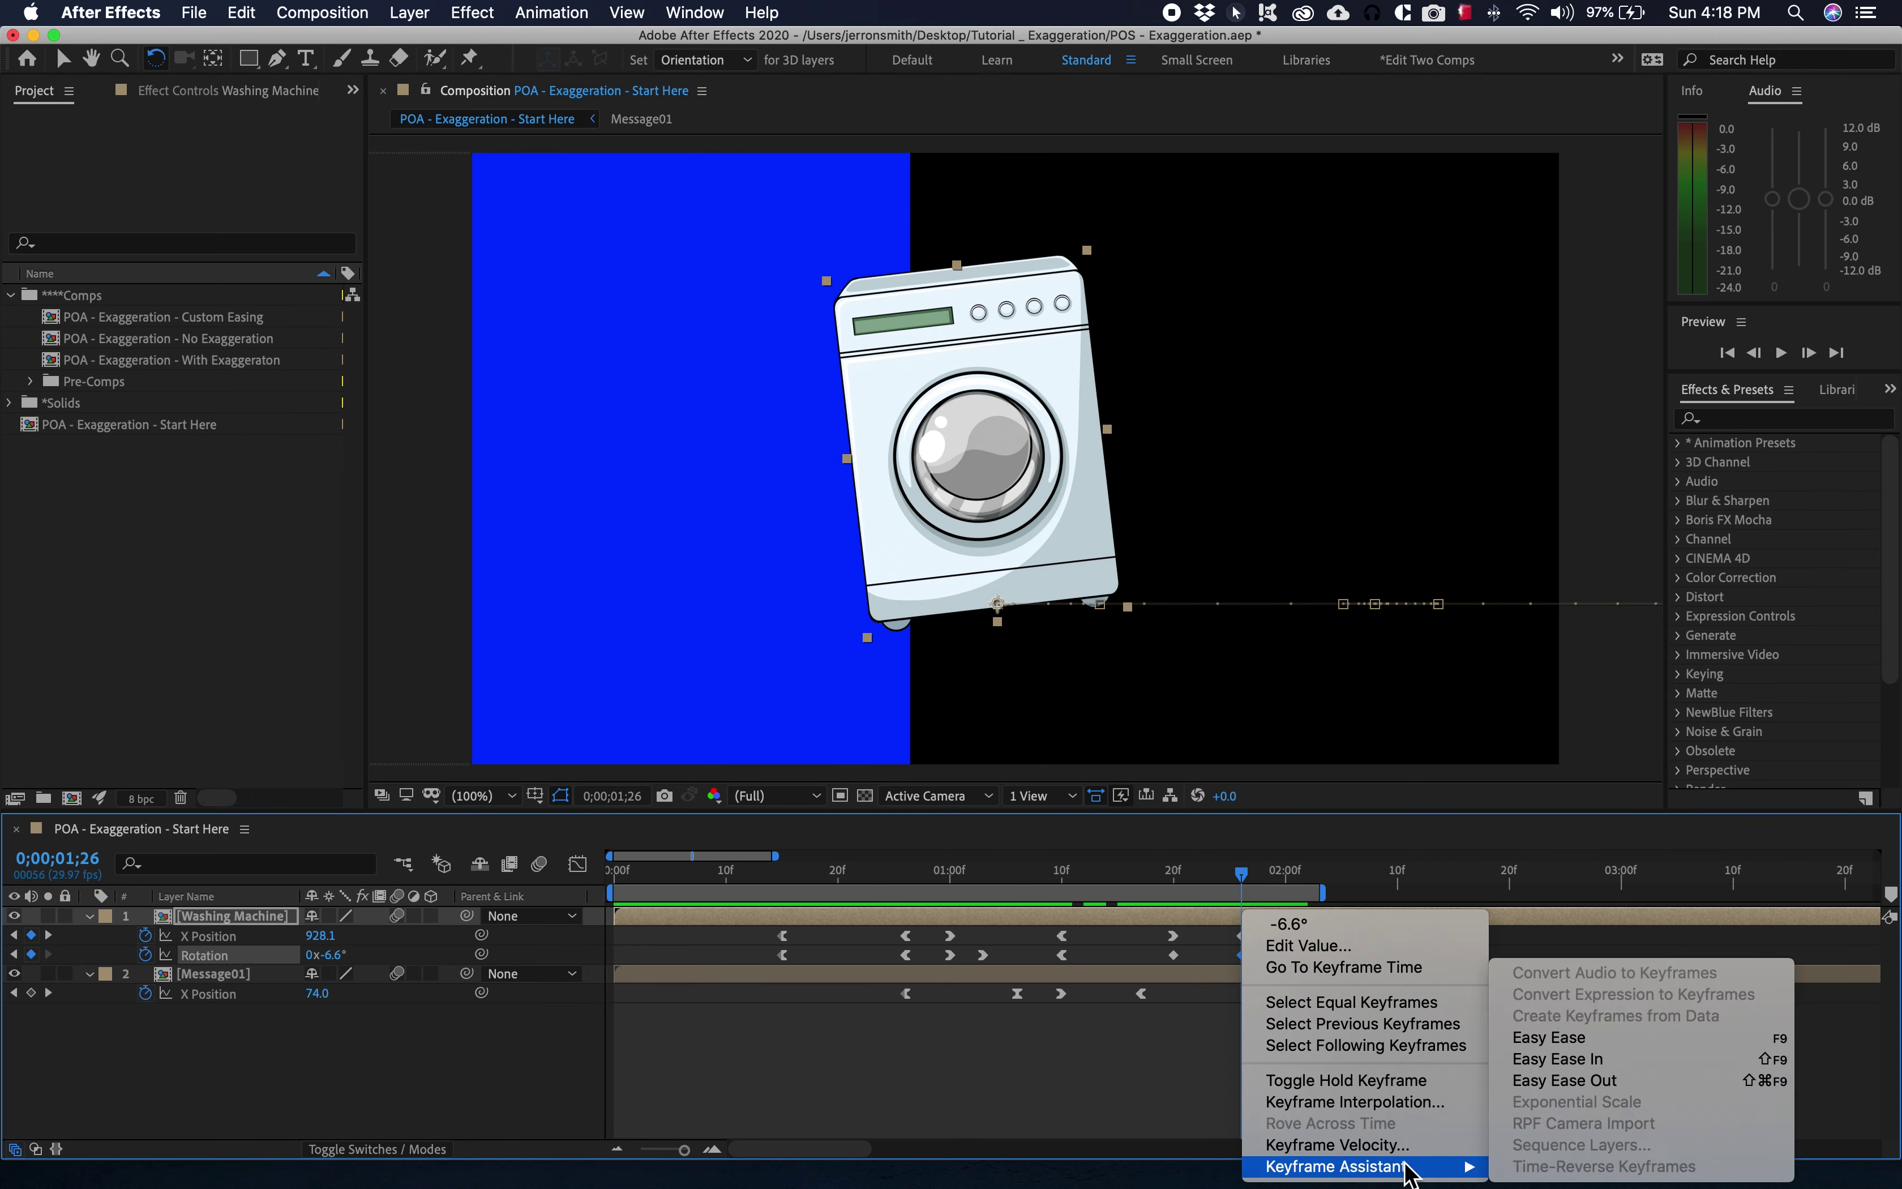
click(1602, 1086)
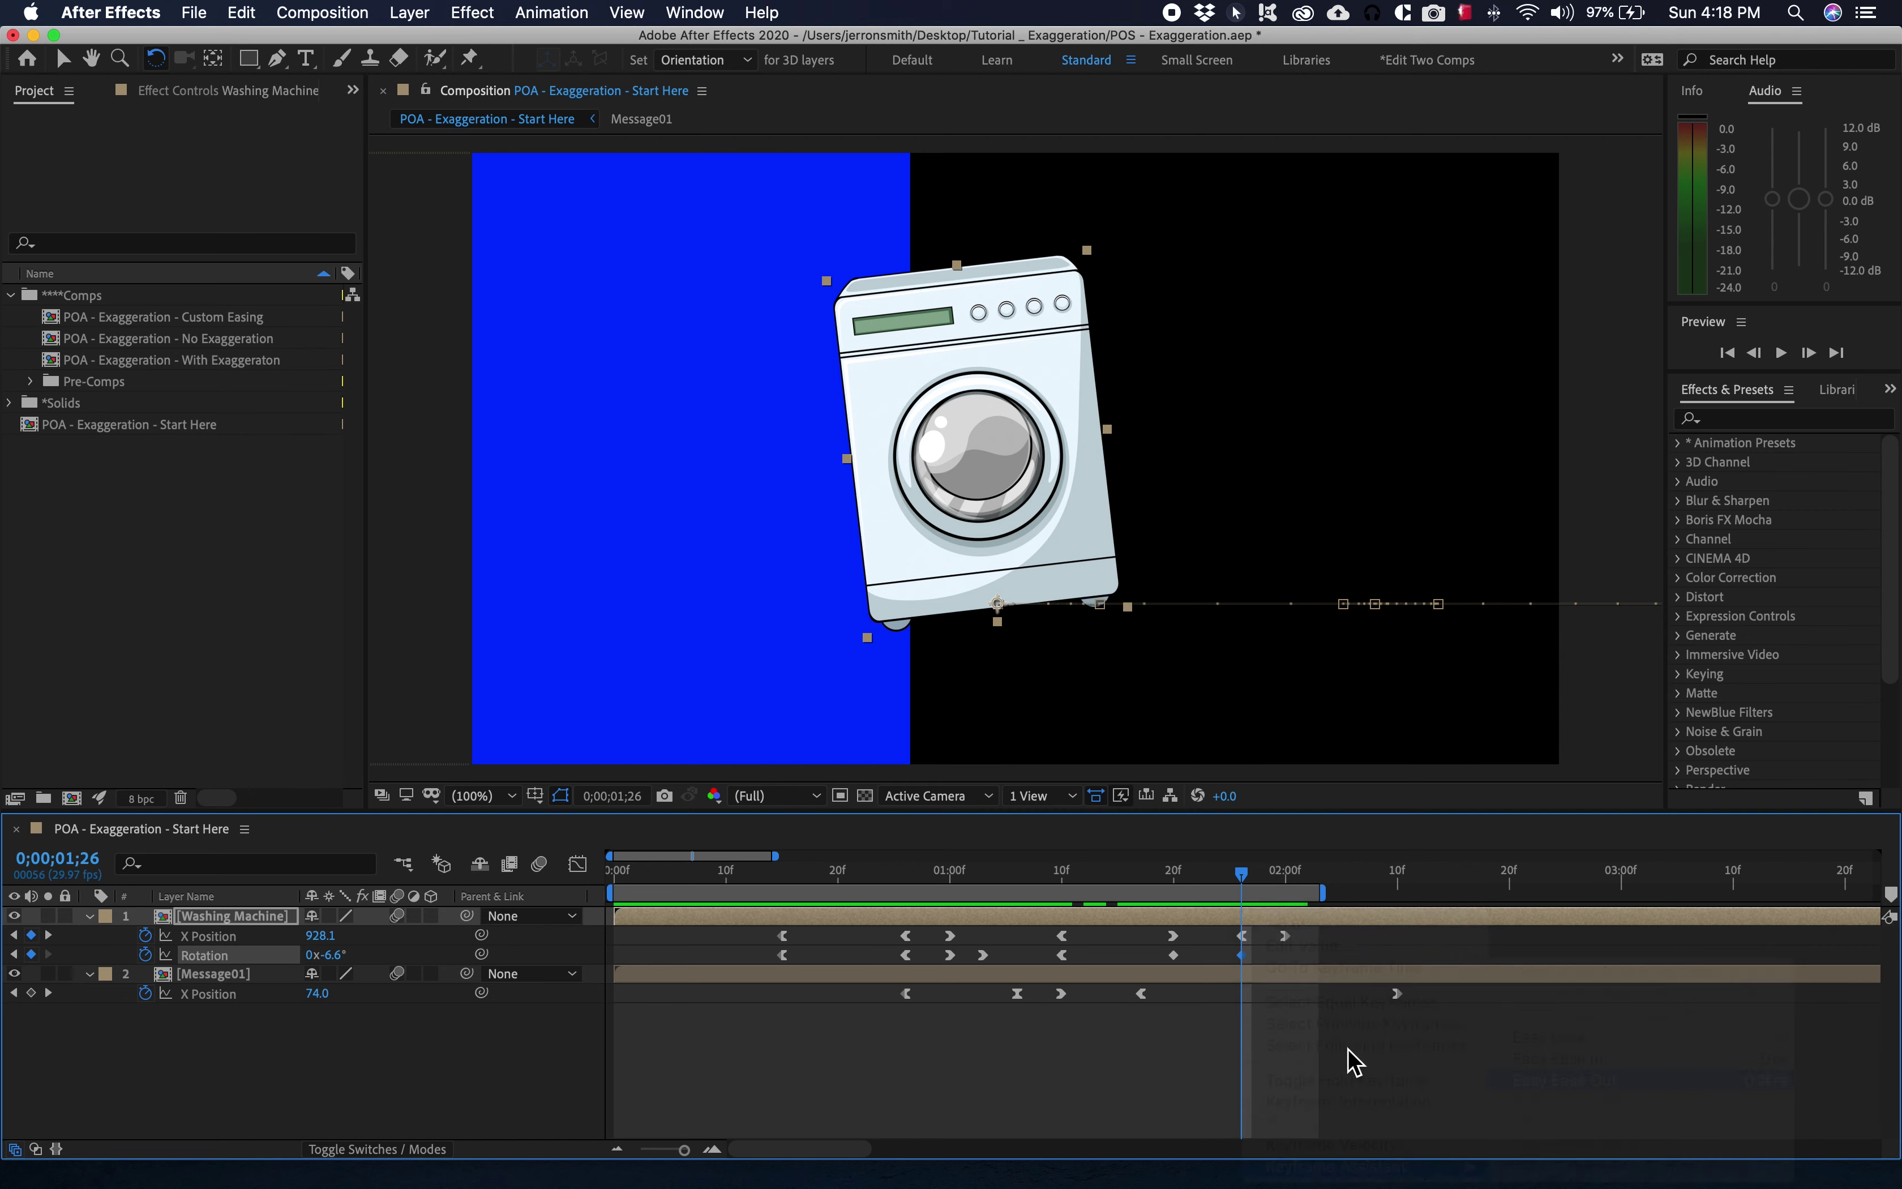
Set the washing machine's Rotation to 0° at 0;00;02;00 and scrub through the second impact.
click(1163, 873)
drag(1167, 869, 1295, 870)
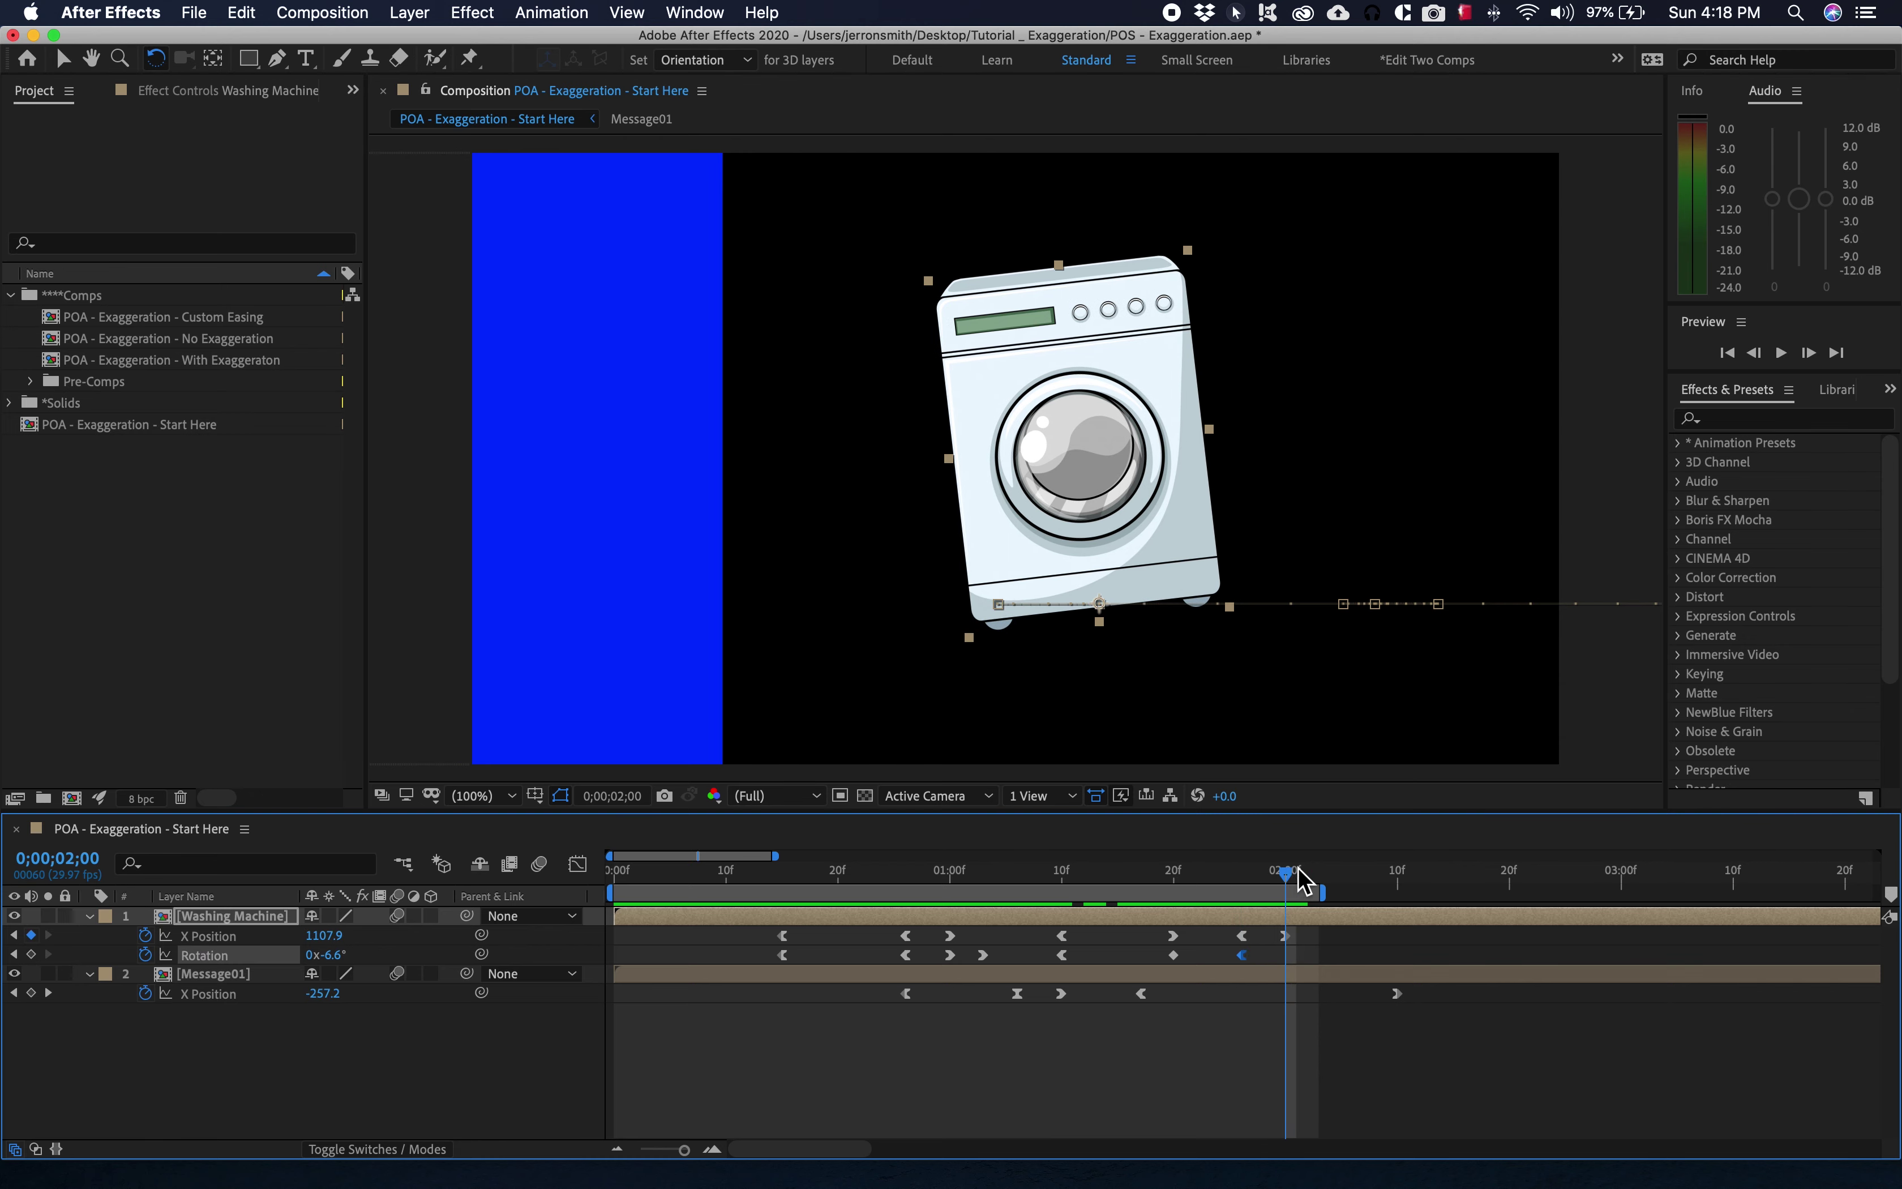
click(327, 954)
text(0)
key(Return)
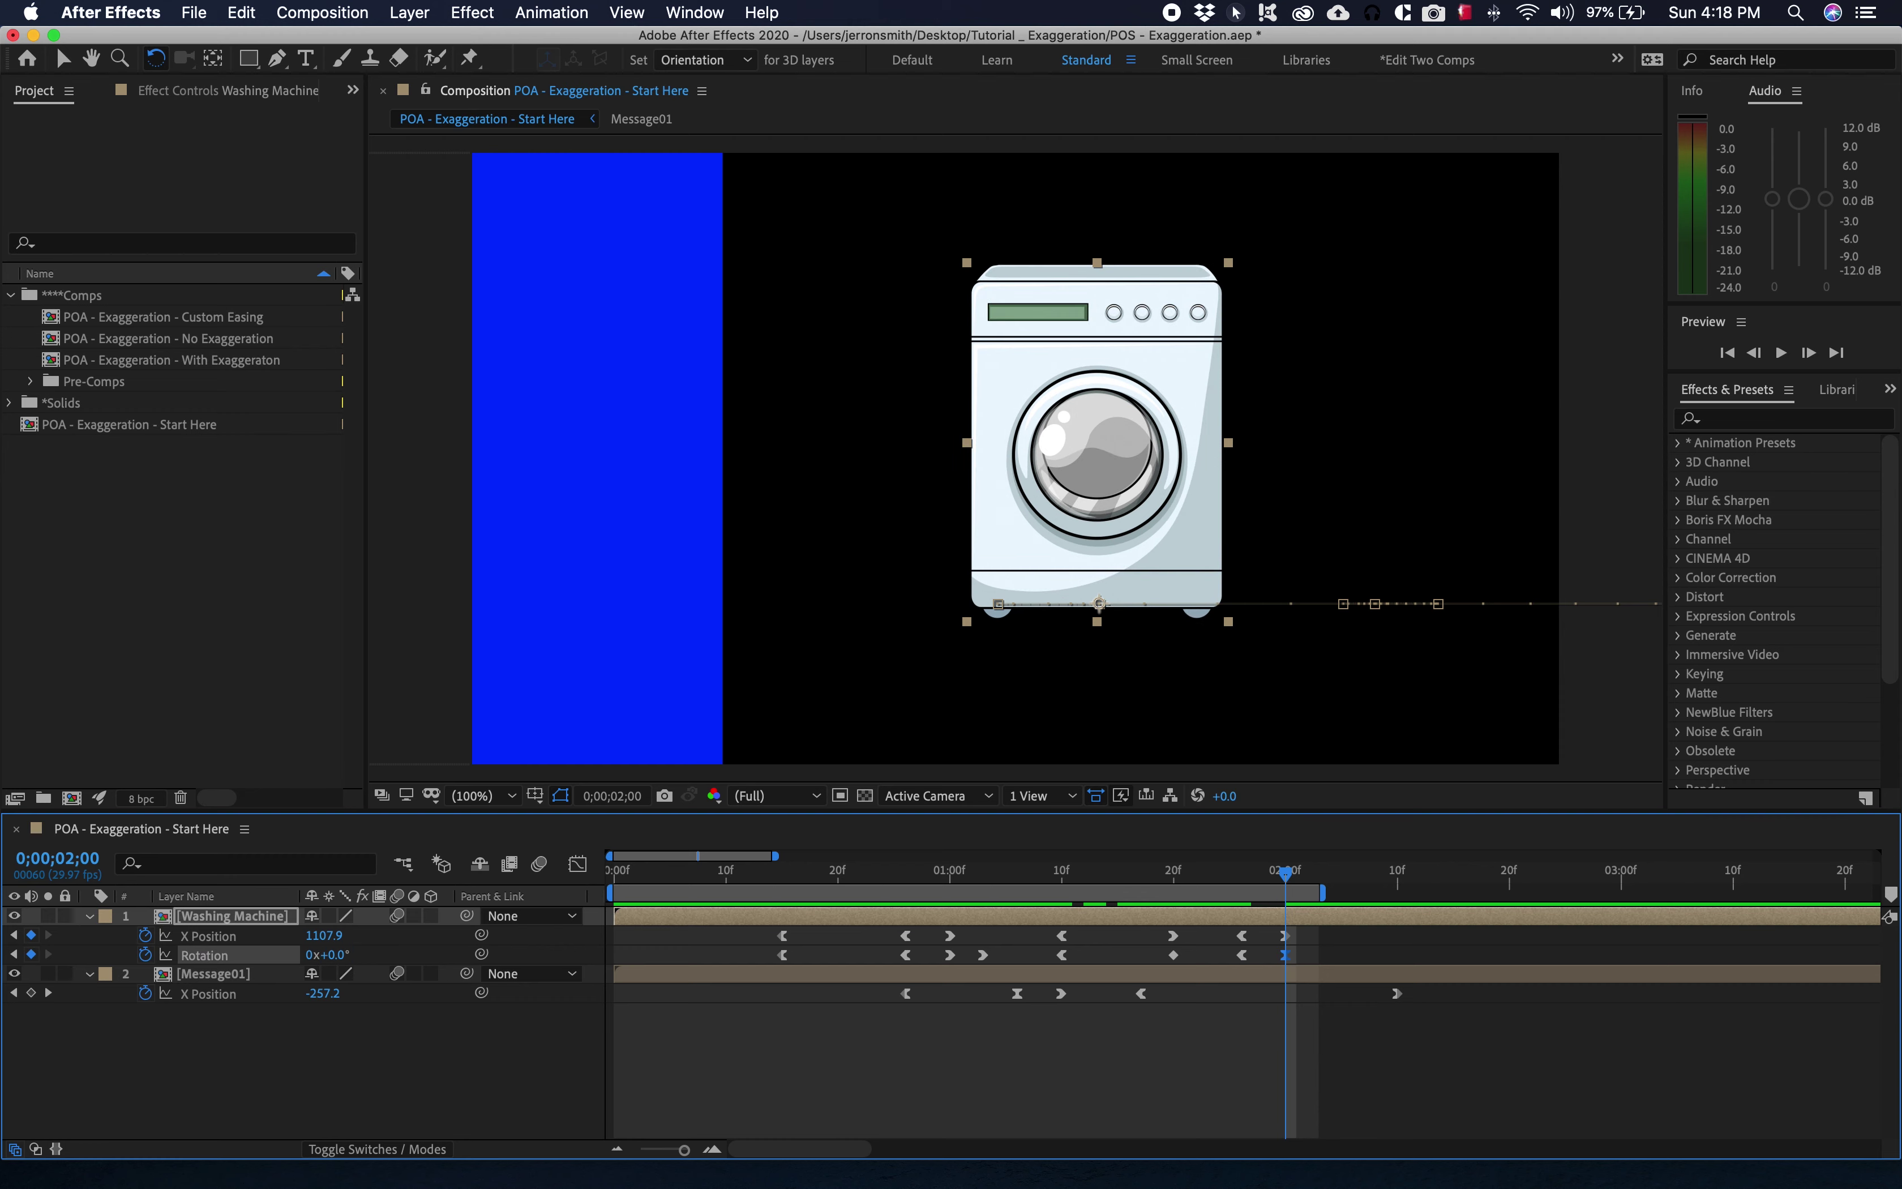
drag(1230, 875, 1289, 873)
Apply Easy Ease to the washing machine's Rotation keyframe at 0;00;01;20 and preview the animation.
drag(1289, 873, 1176, 912)
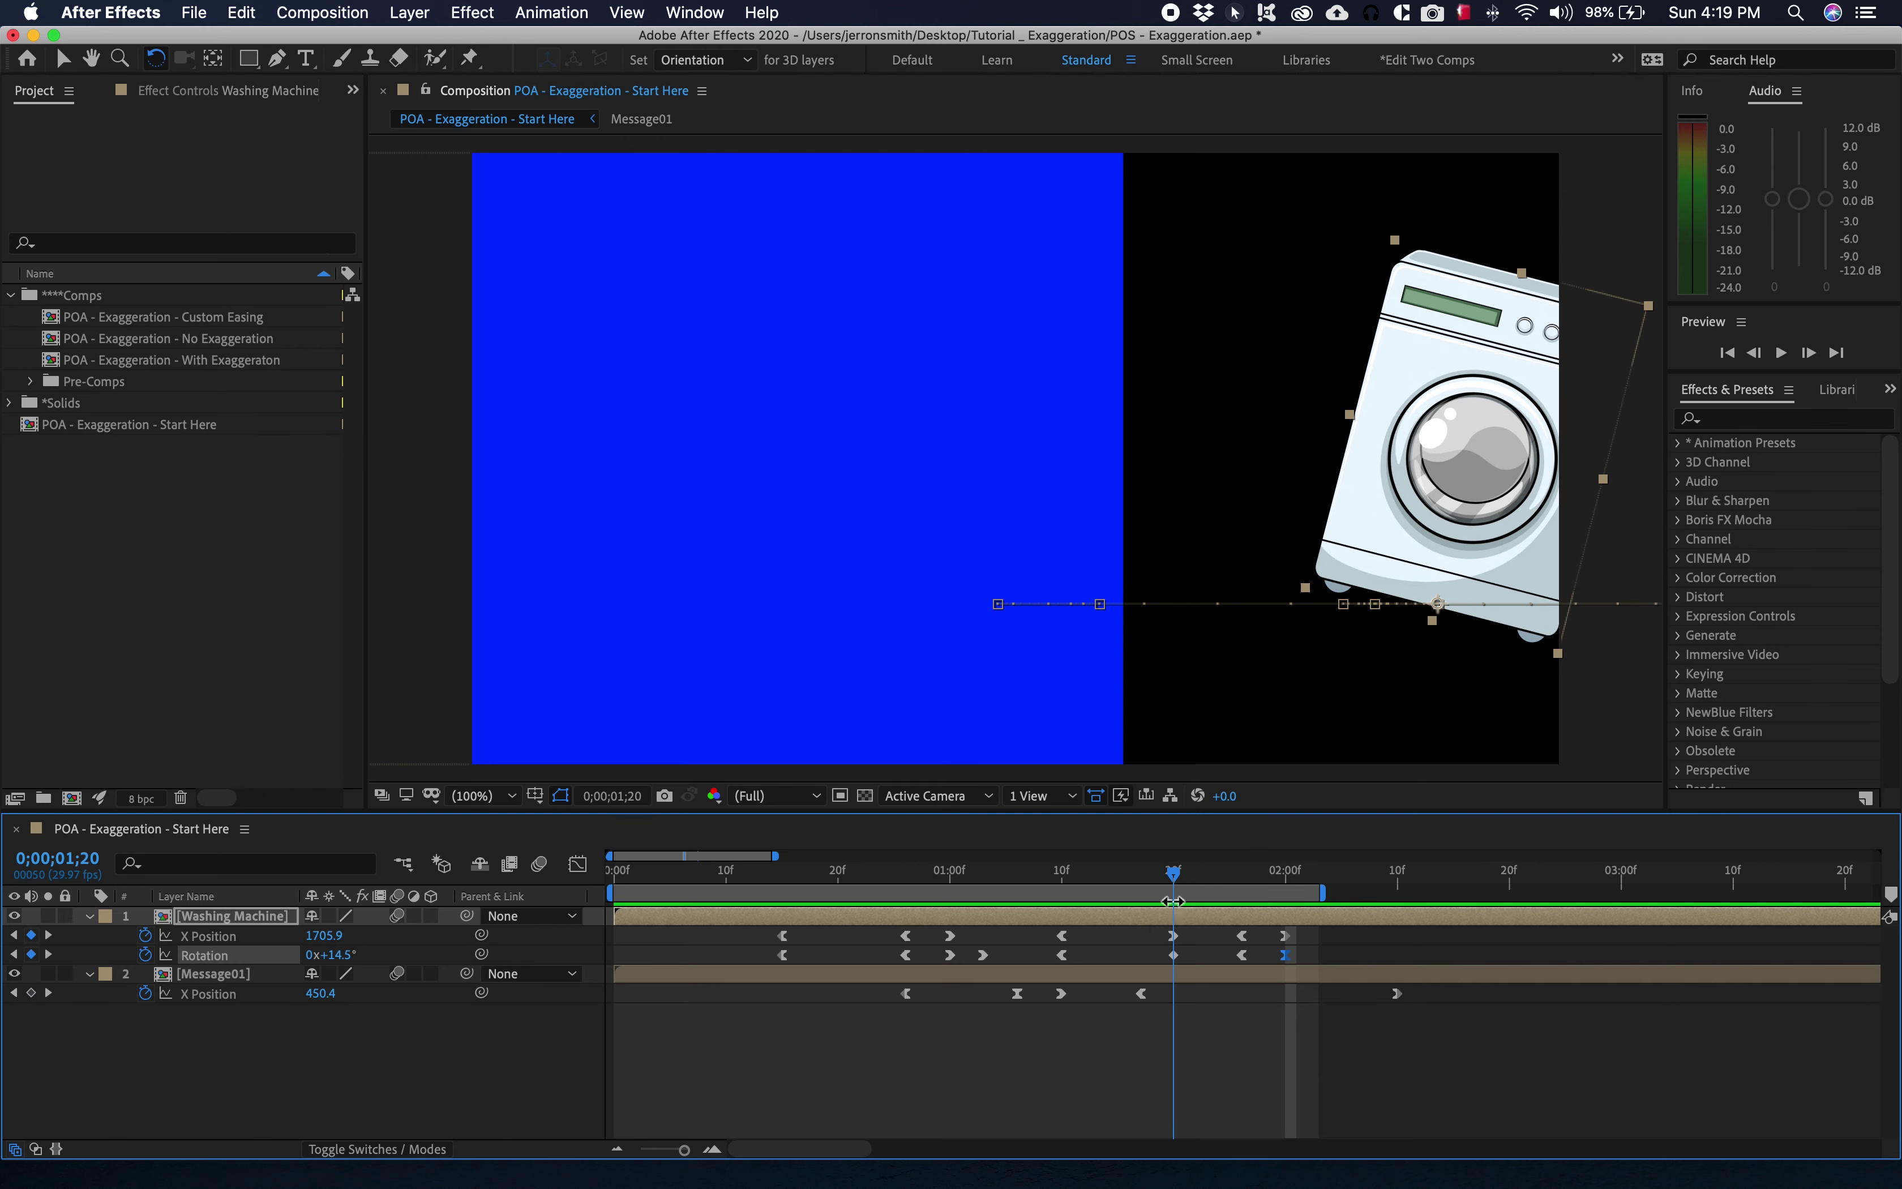
right_click(1175, 956)
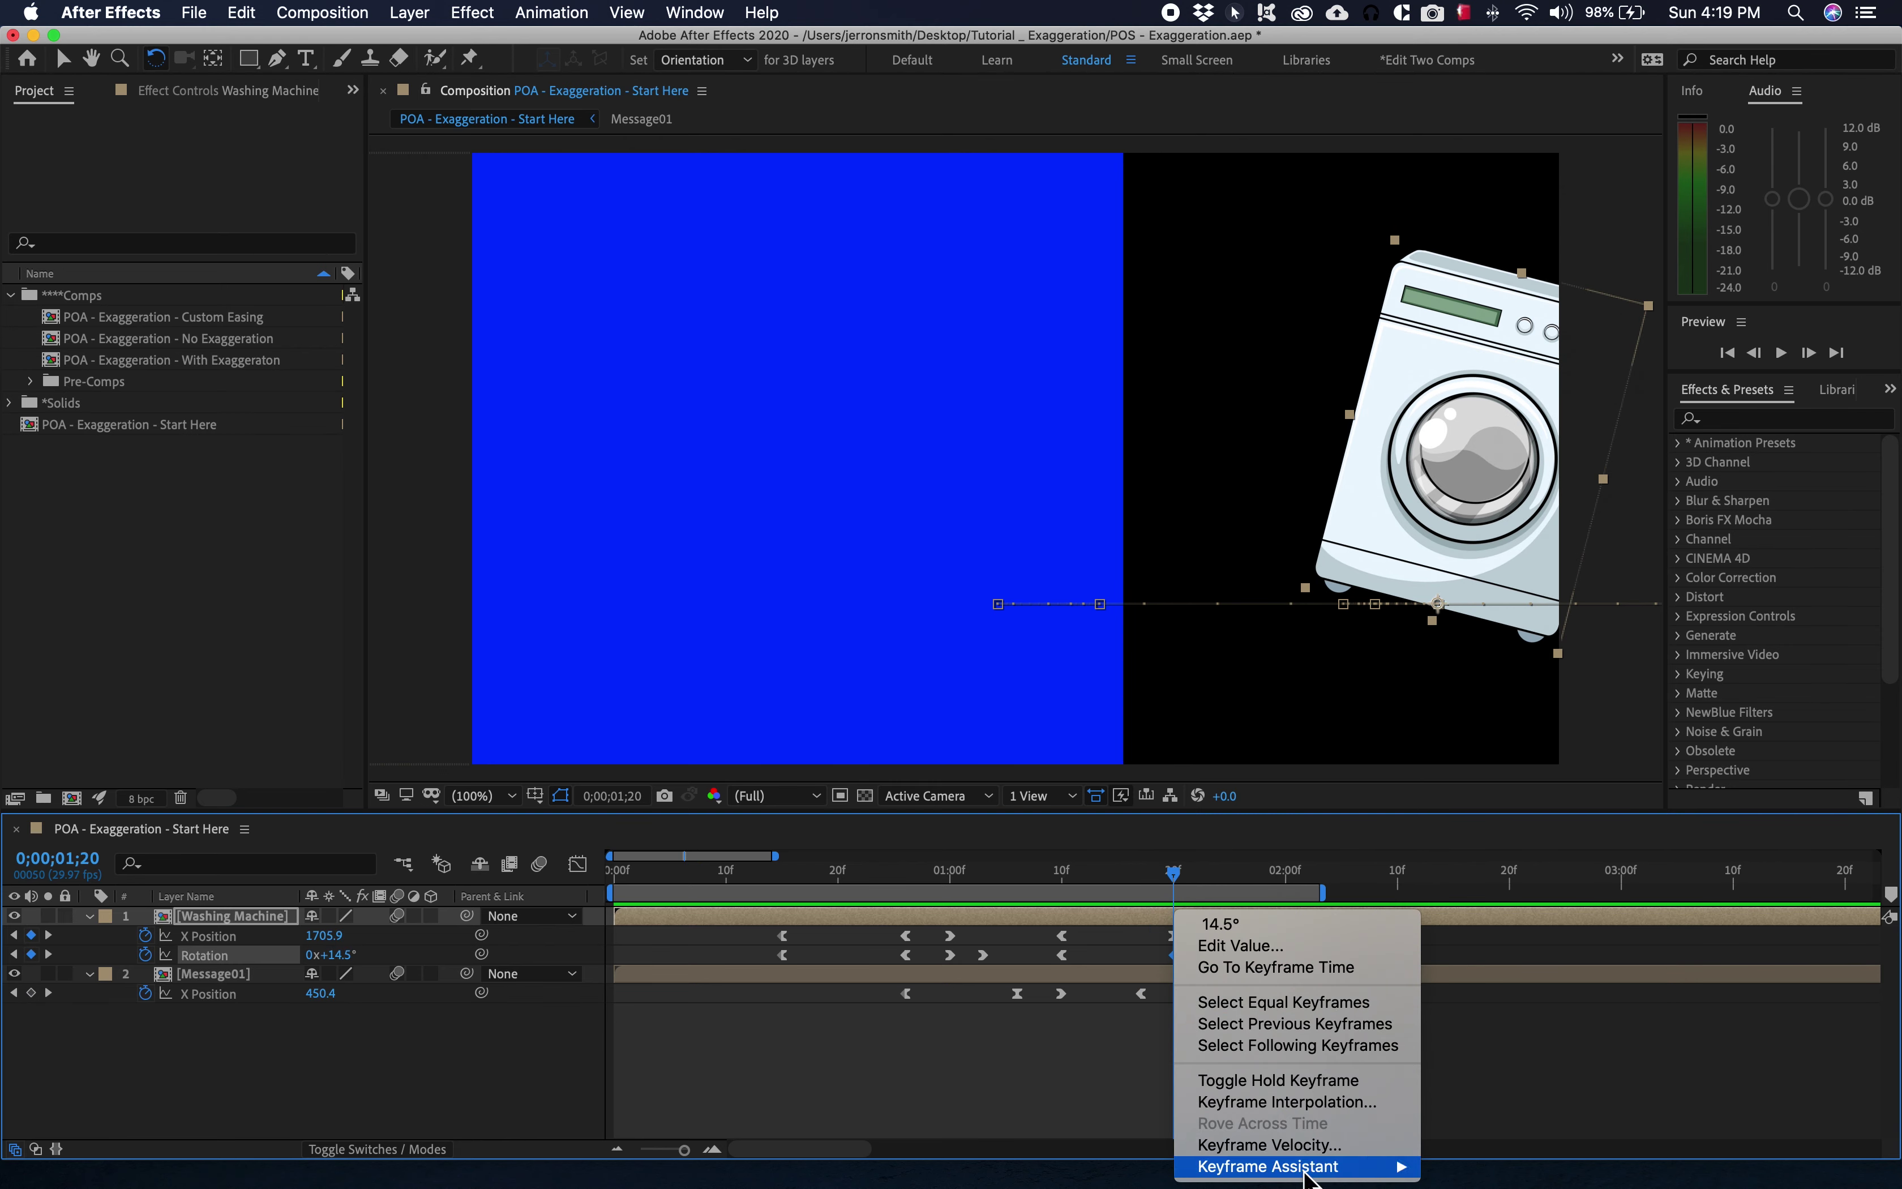
mouse_move(1336, 1169)
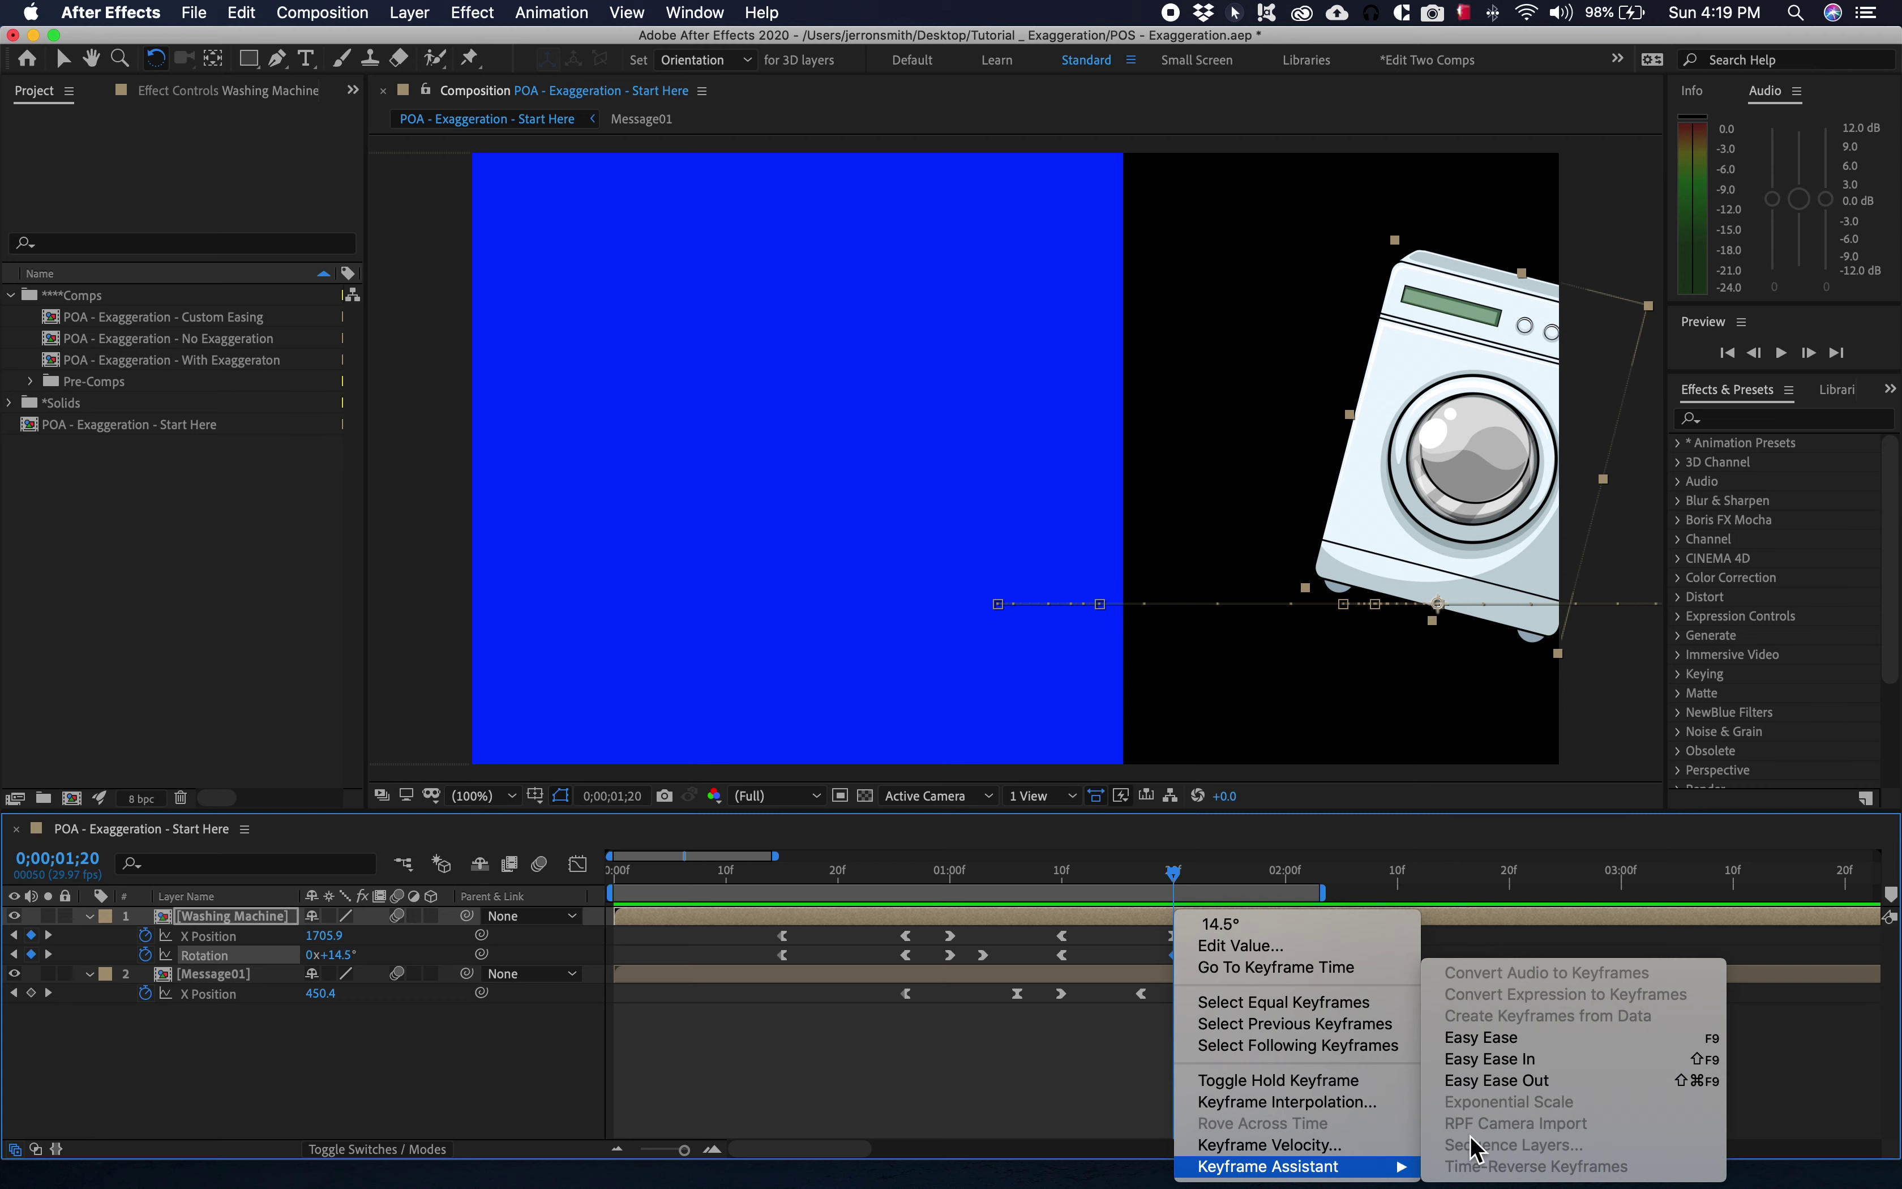
click(1519, 1039)
key(space)
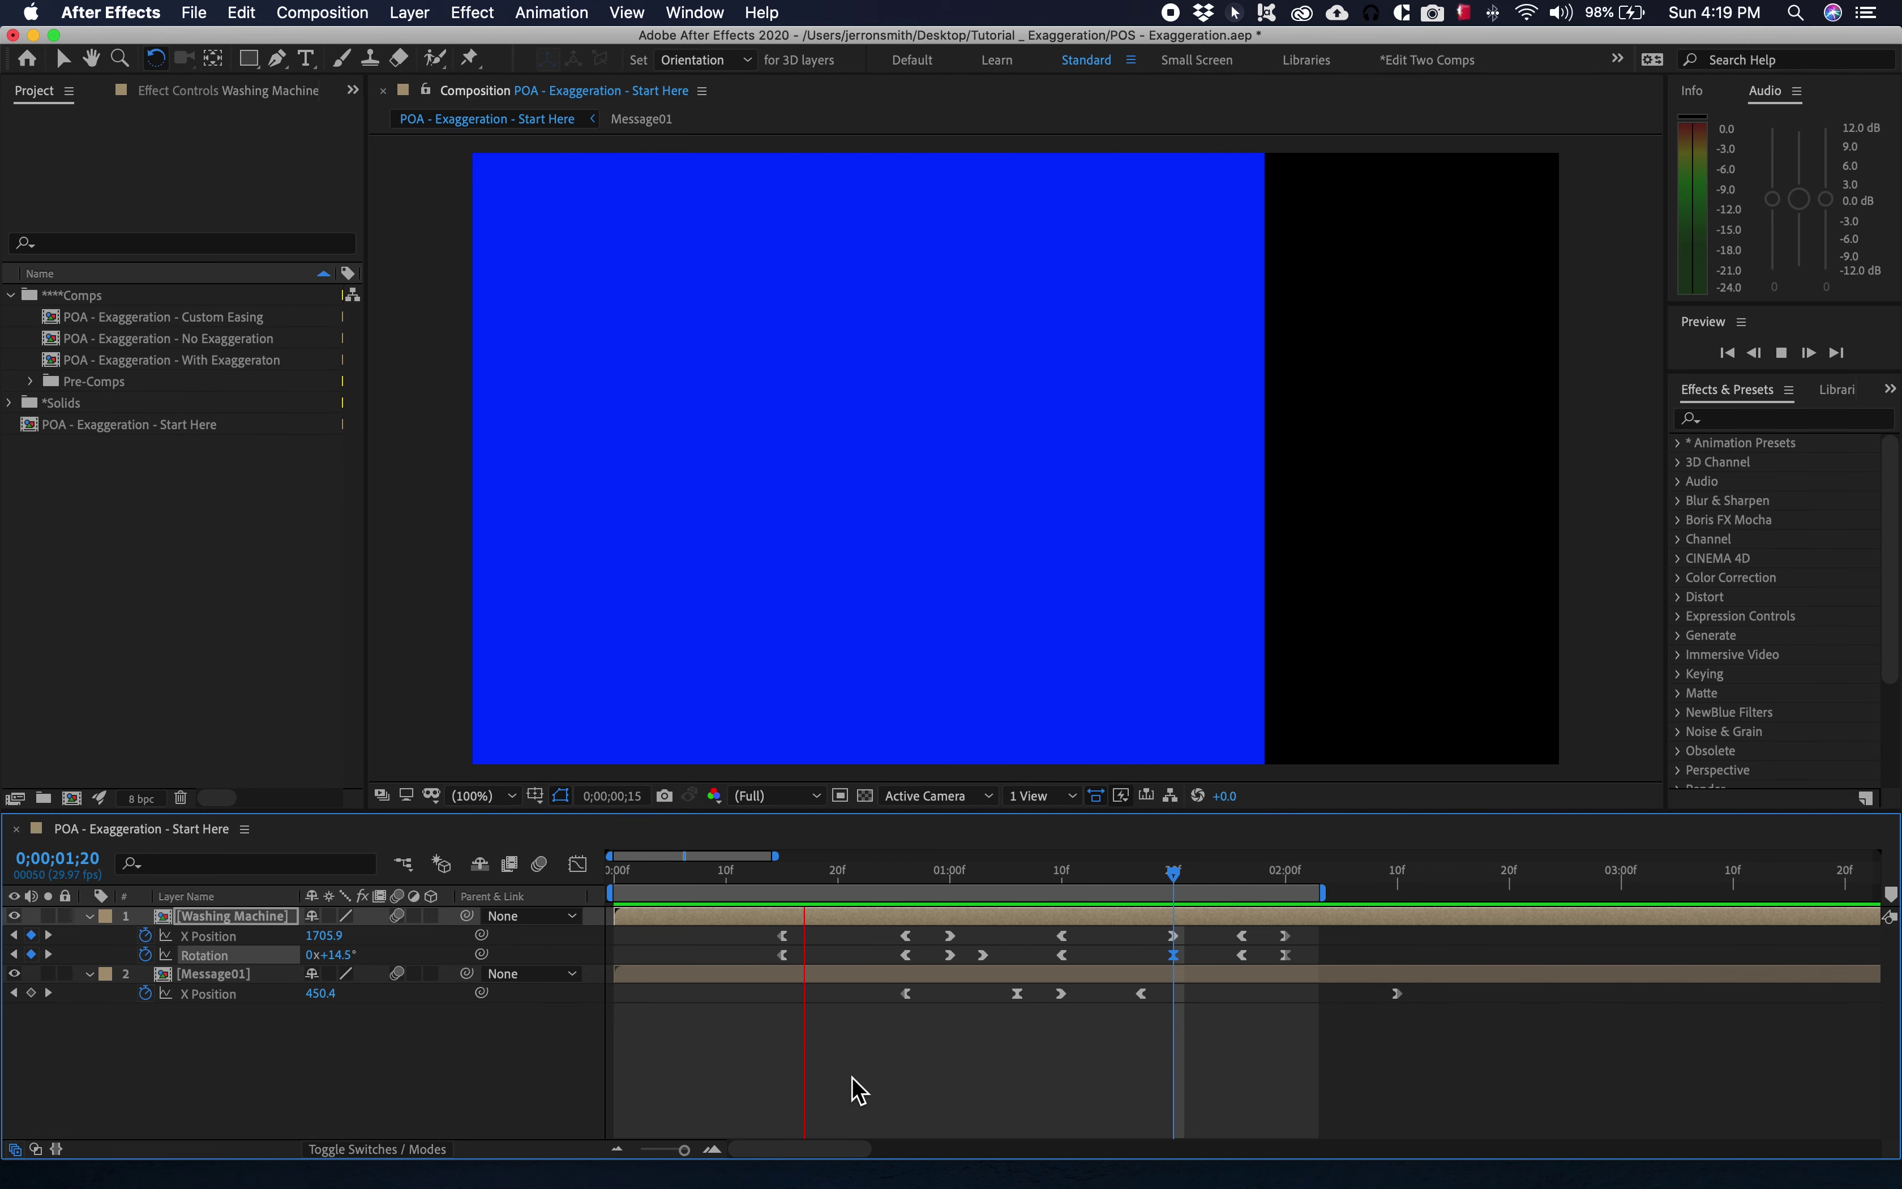
key(space)
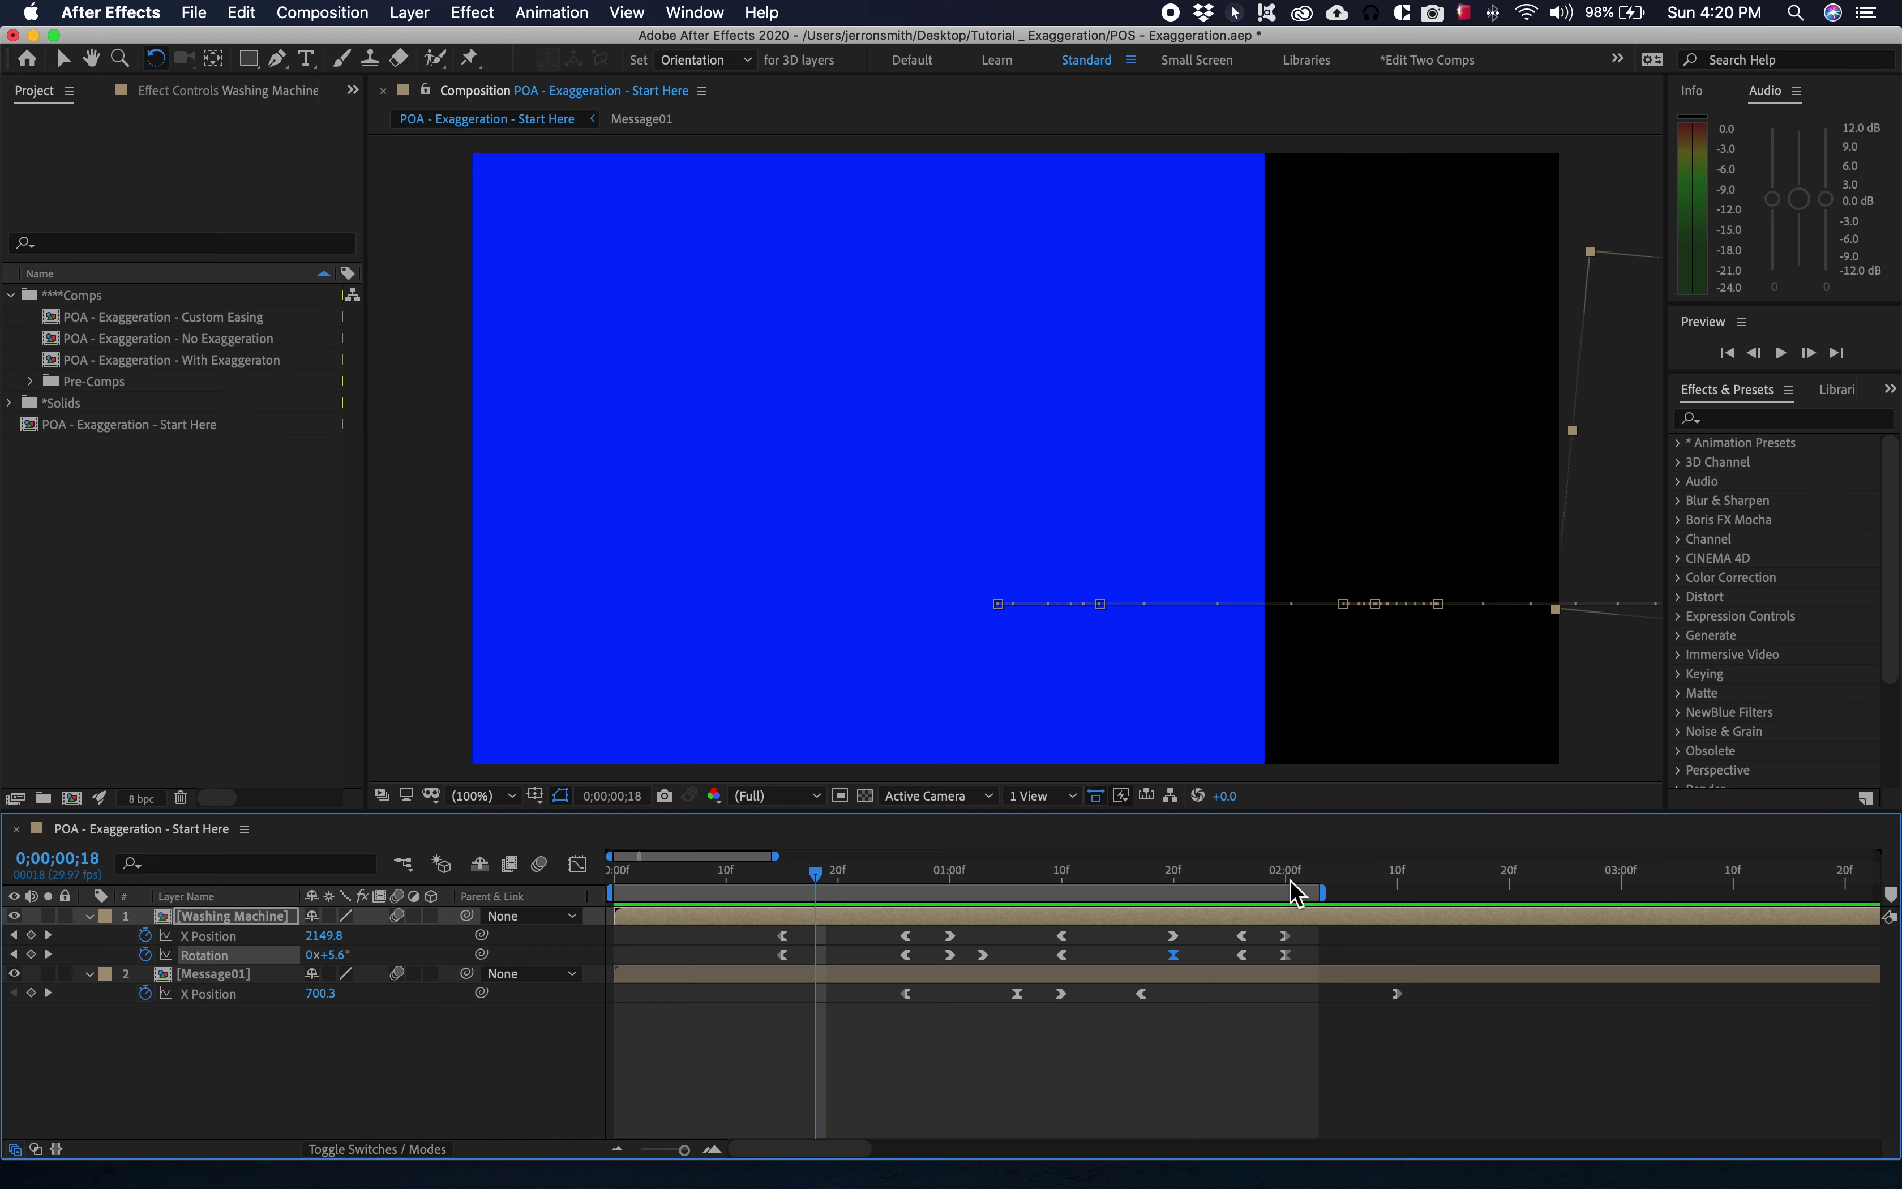
Extend the work area's end past Message01's last X Position keyframe and preview the full animation.
drag(1329, 894, 1477, 894)
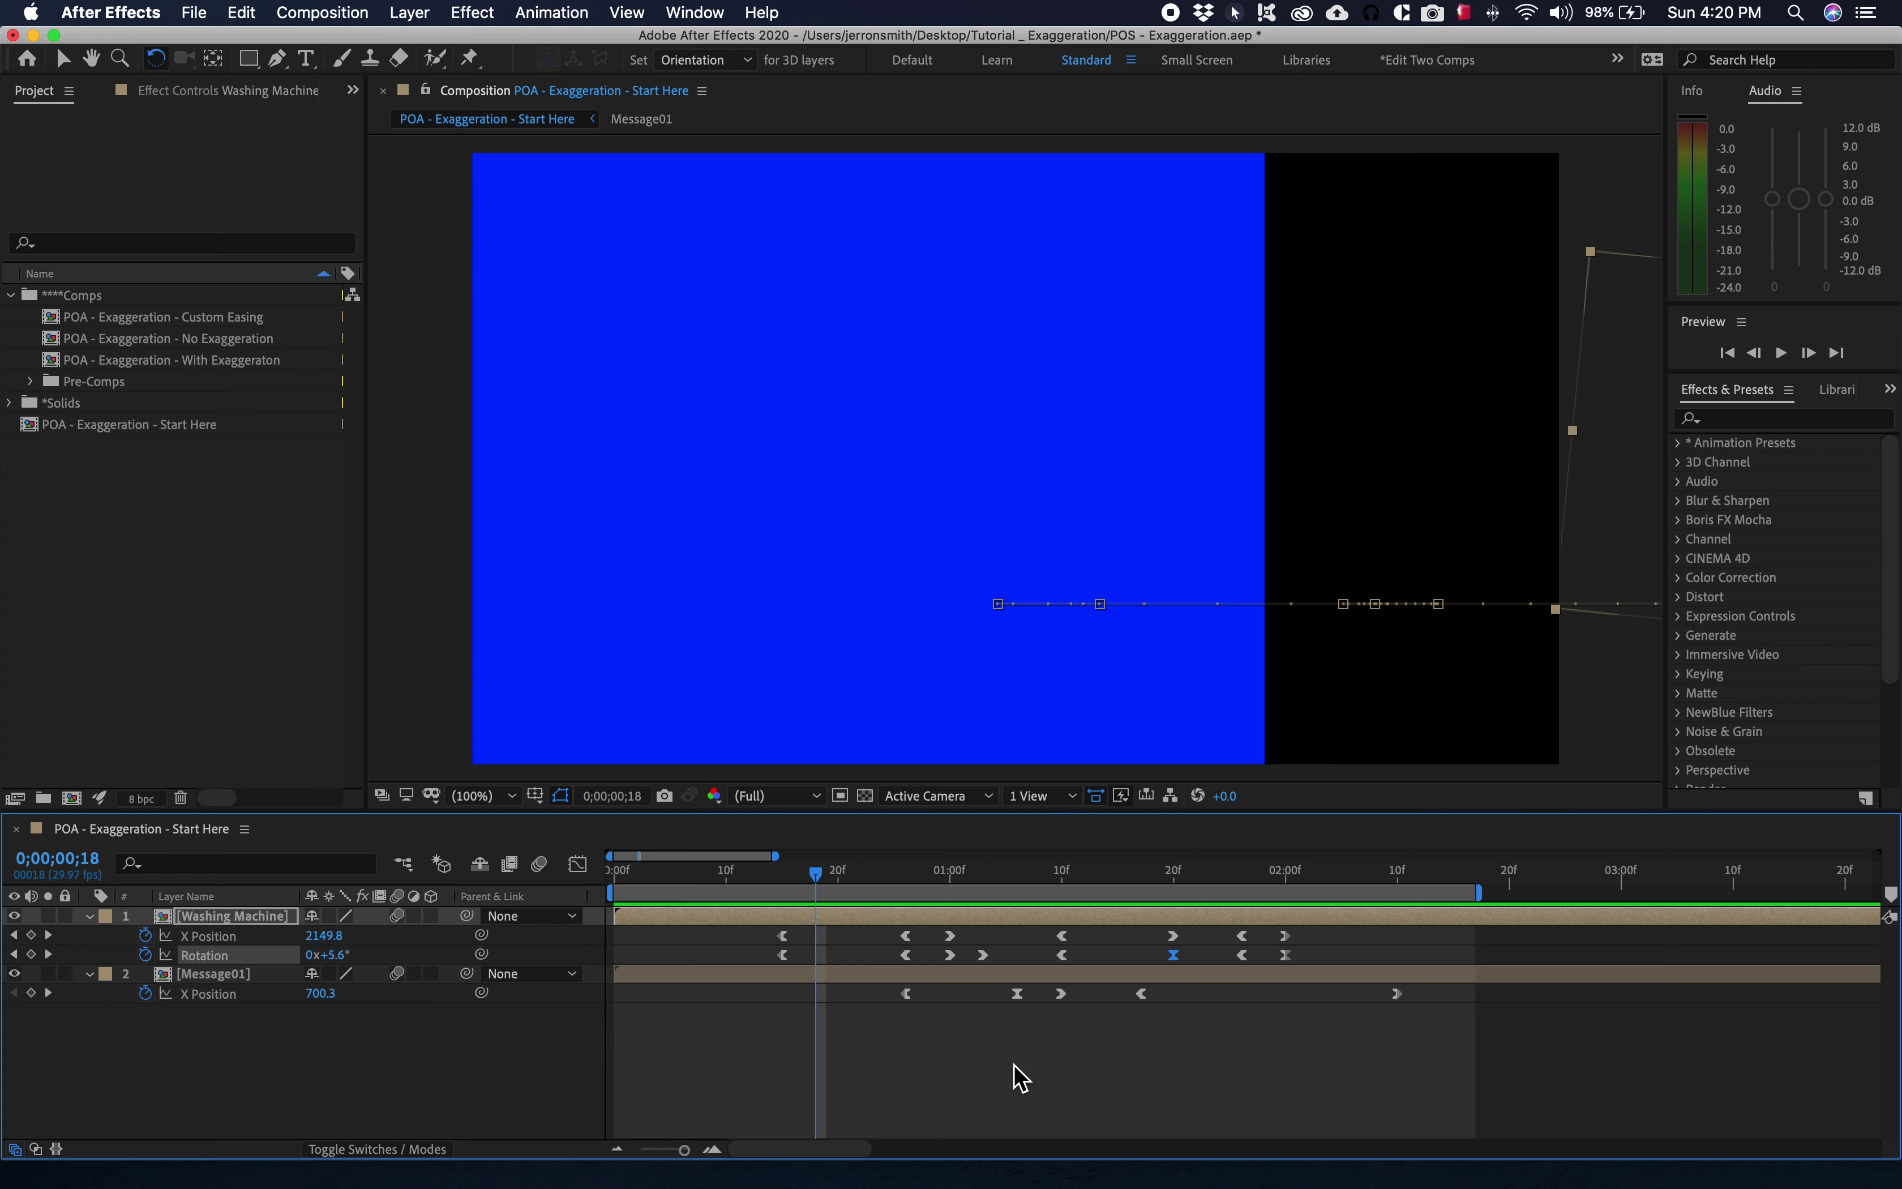
key(space)
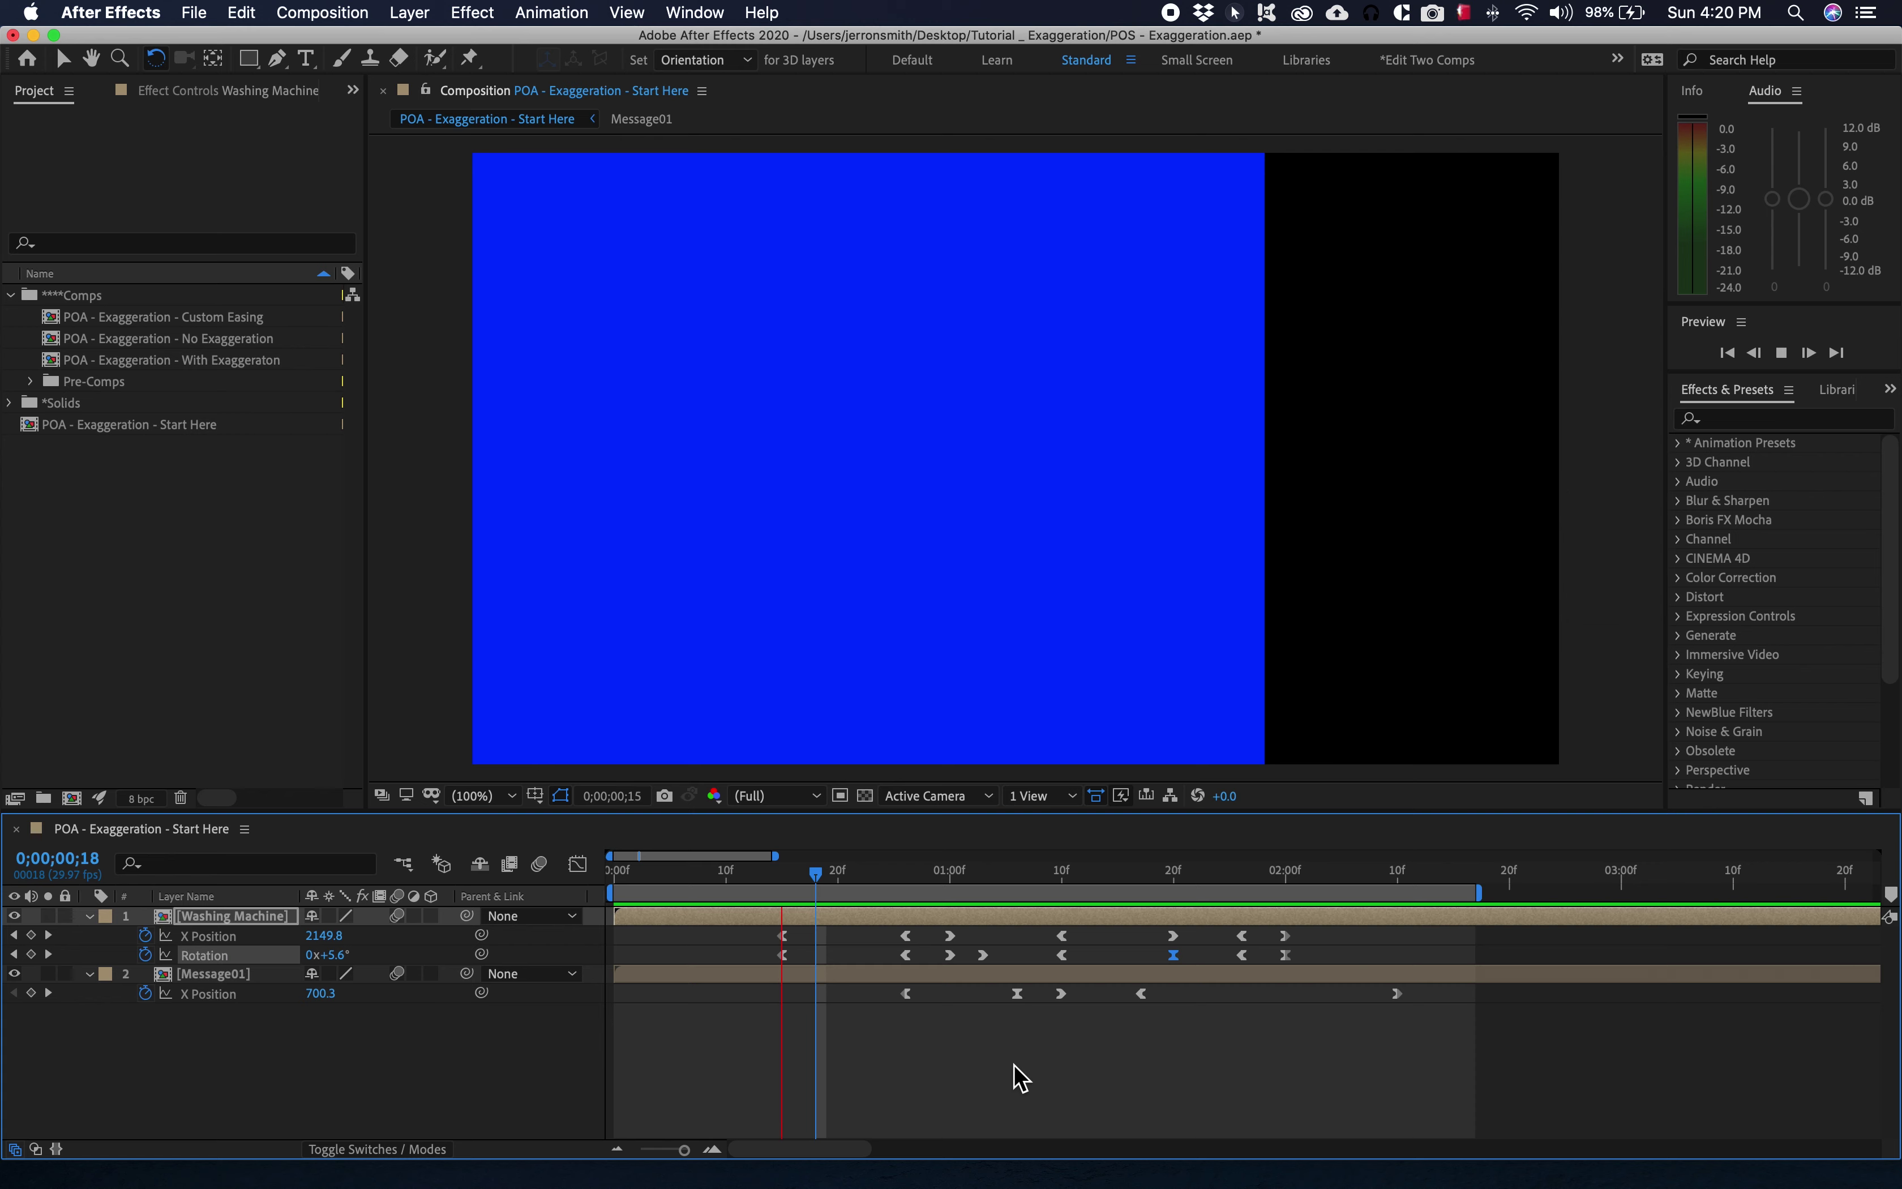